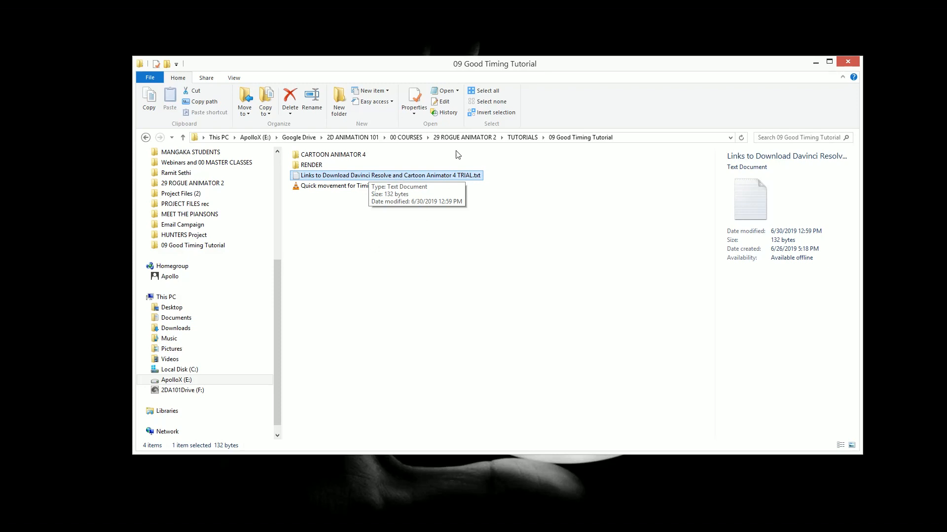
# - Open the text file with the download links, highlight the Cartoon Animator 4 and DaVinci Resolve links in turn, and close it
pyautogui.doubleClick(401, 176)
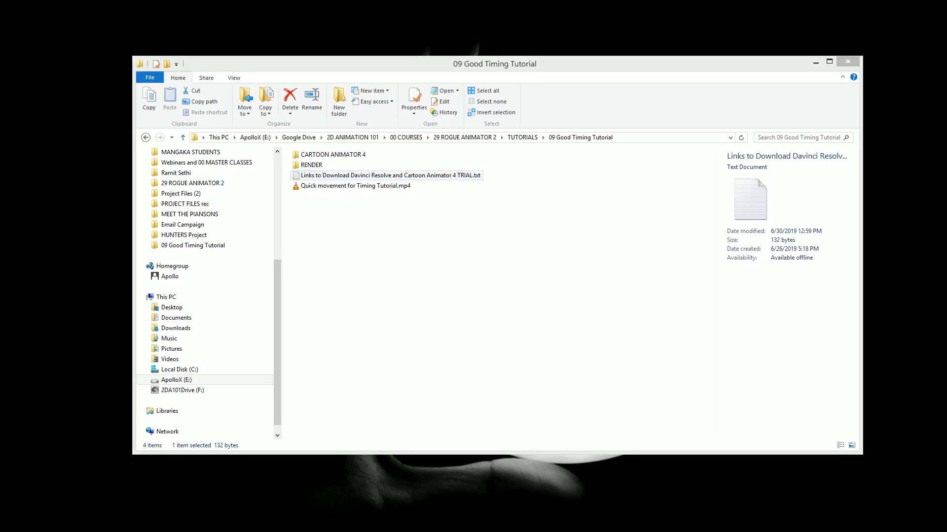
pyautogui.moveTo(450, 108); pyautogui.dragTo(573, 120)
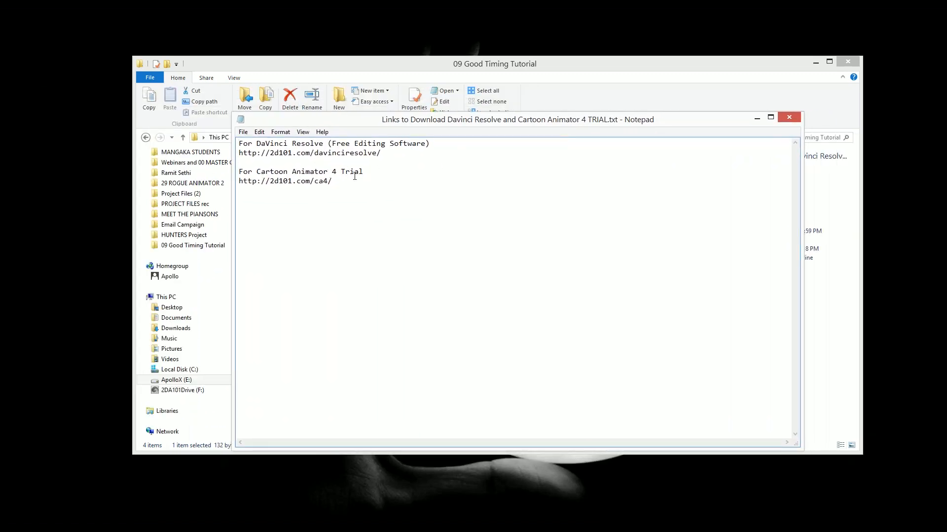
pyautogui.hotkey('shift', 'Home')
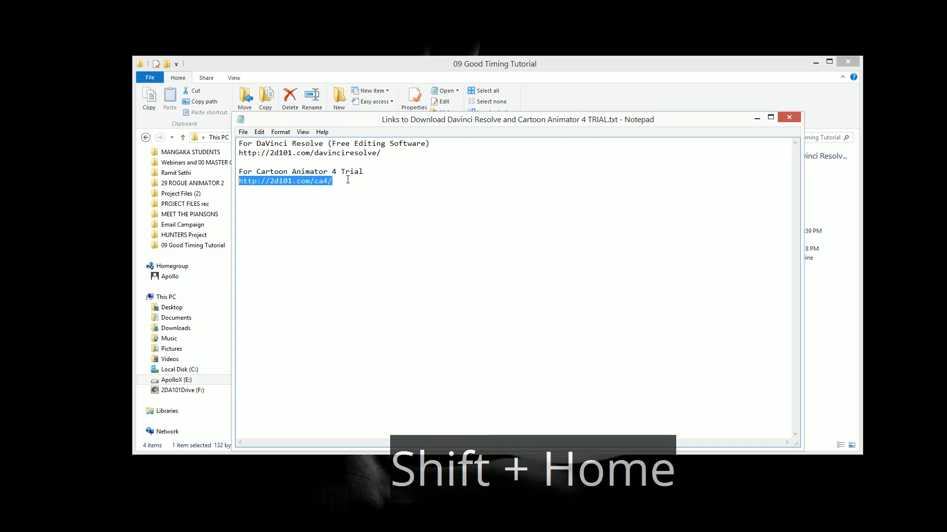
pyautogui.click(385, 153)
pyautogui.hotkey('shift', 'Home')
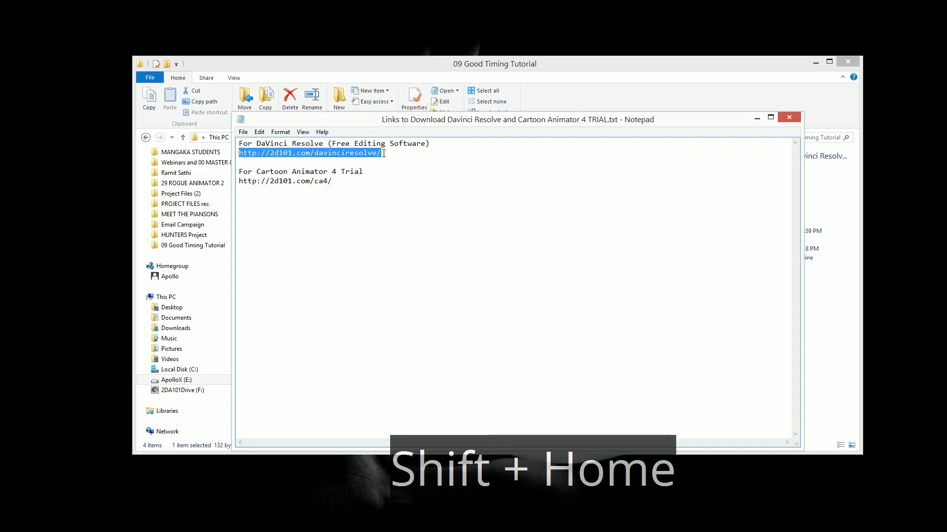
pyautogui.click(790, 118)
pyautogui.click(443, 202)
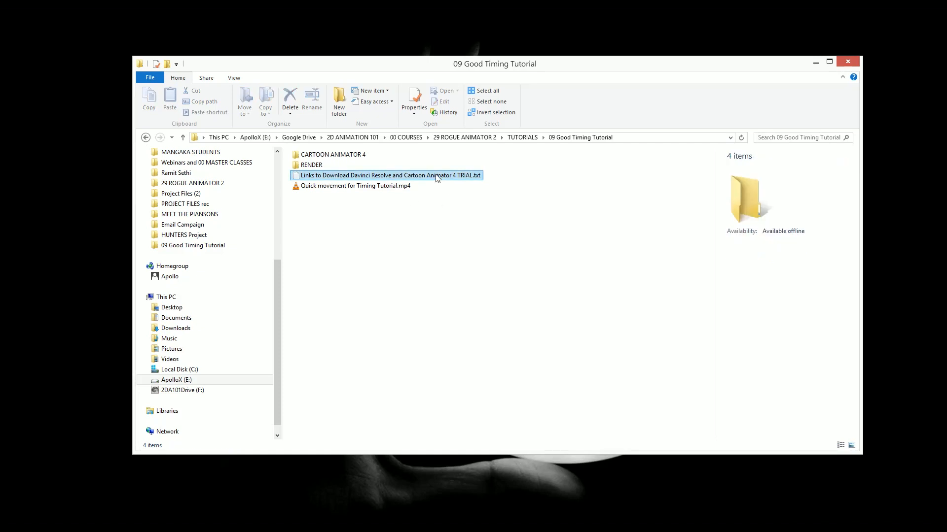
pyautogui.doubleClick(436, 177)
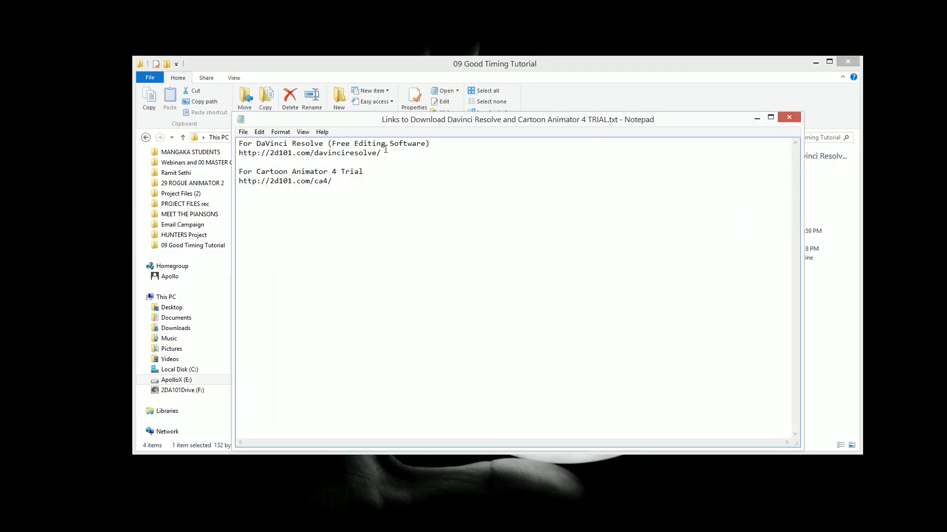
pyautogui.click(392, 149)
pyautogui.hotkey('shift', 'Home')
pyautogui.hotkey('ctrl', 'c')
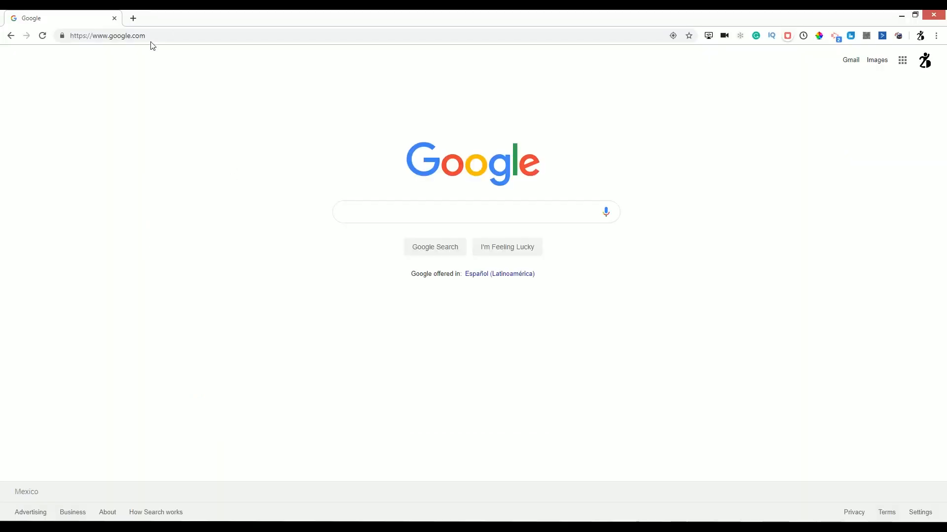
pyautogui.click(152, 36)
pyautogui.hotkey('ctrl', 'v')
pyautogui.press('Return')
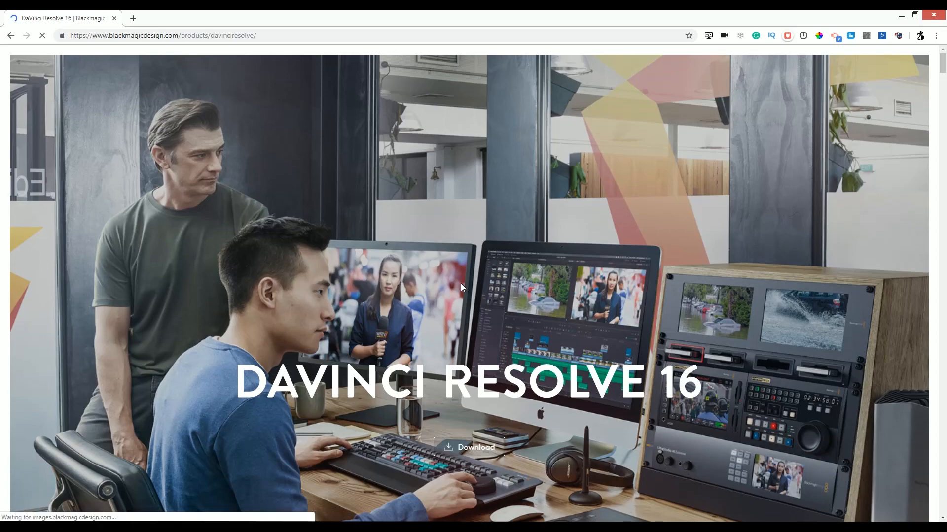
# - Open the download options on the DaVinci Resolve page, examine the DaVinci Resolve 16 Beta option, and close them
pyautogui.scroll(-6, 353, 238)
pyautogui.scroll(4, 353, 238)
pyautogui.click(473, 252)
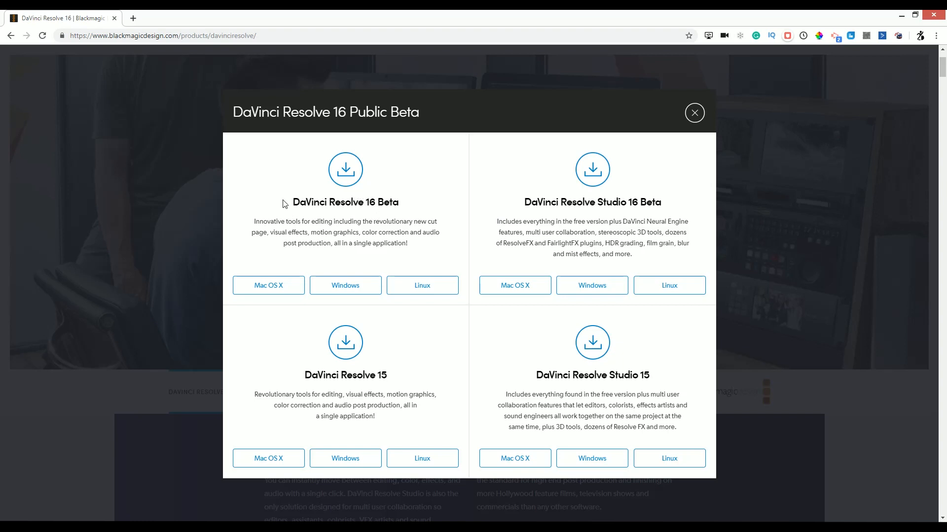
pyautogui.moveTo(292, 202); pyautogui.dragTo(400, 205)
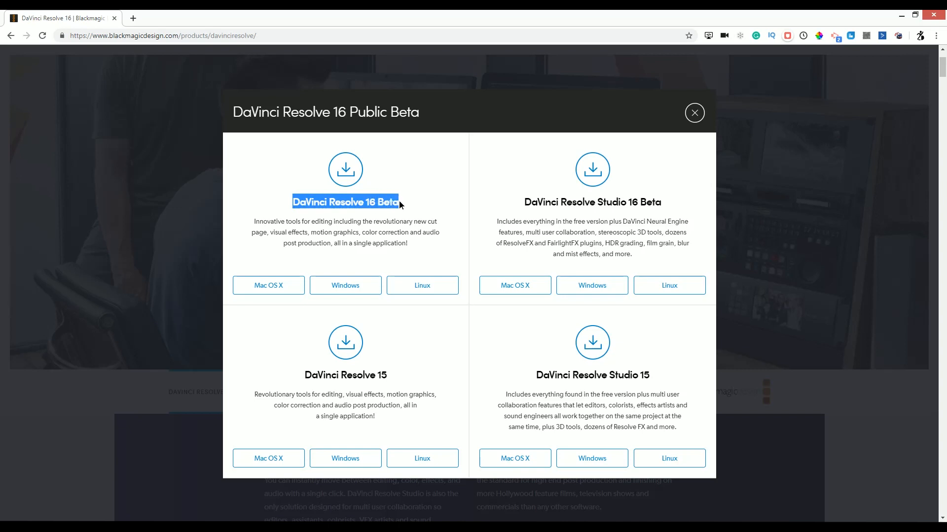
pyautogui.click(371, 200)
pyautogui.moveTo(376, 202); pyautogui.dragTo(280, 207)
pyautogui.click(693, 114)
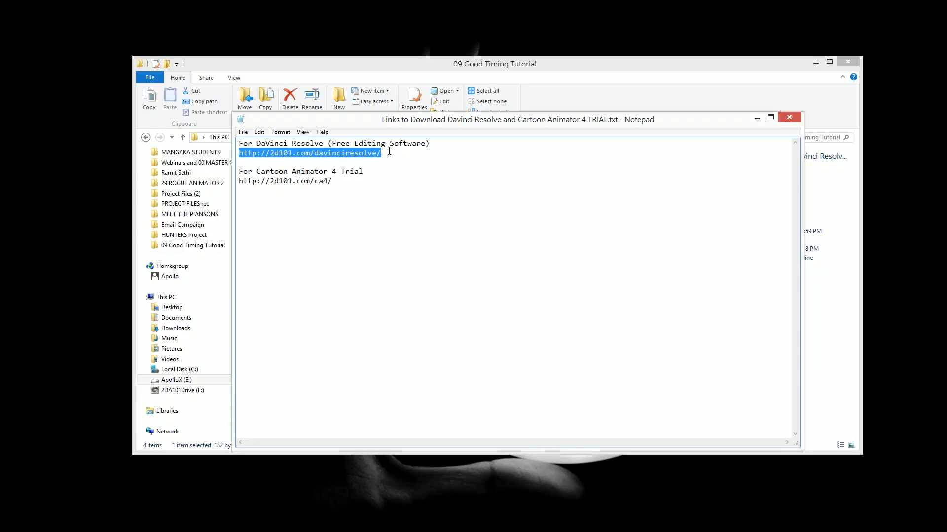
# - Return to the 09 Good Timing Tutorial folder, open its RENDER subfolder, and play Bad Timing Example.mp4, pausing it
pyautogui.click(498, 67)
pyautogui.click(394, 248)
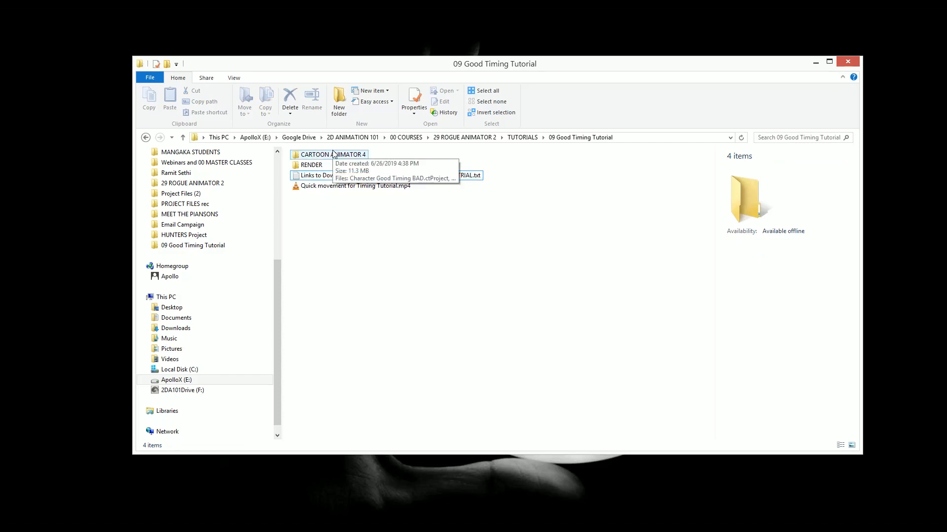
pyautogui.doubleClick(310, 164)
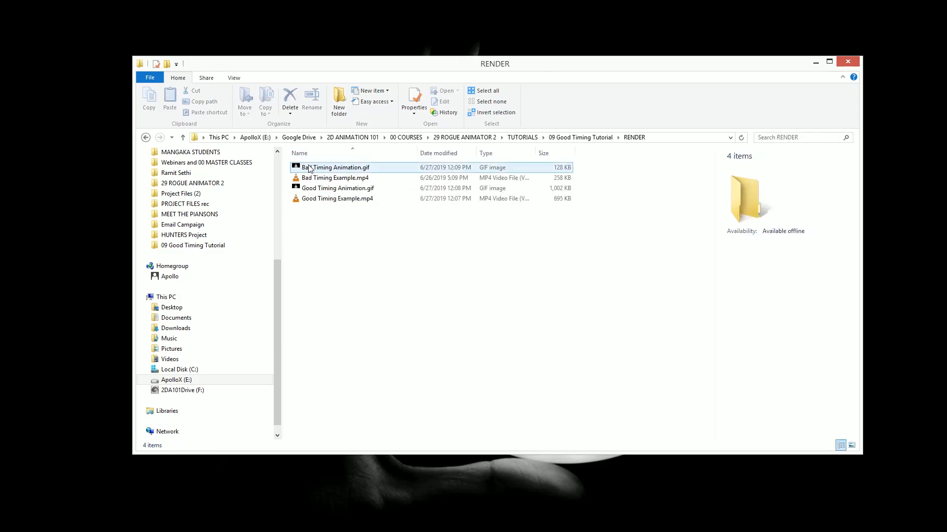
pyautogui.doubleClick(338, 179)
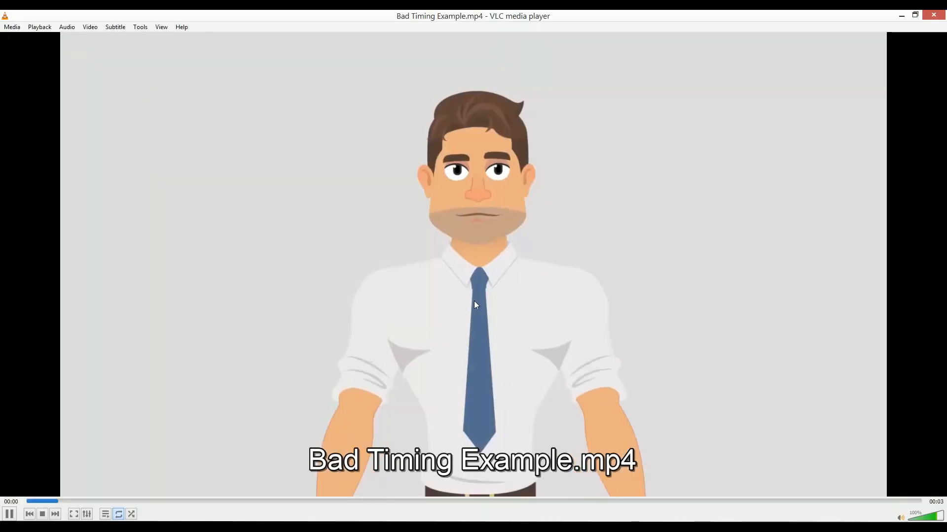
pyautogui.press('space')
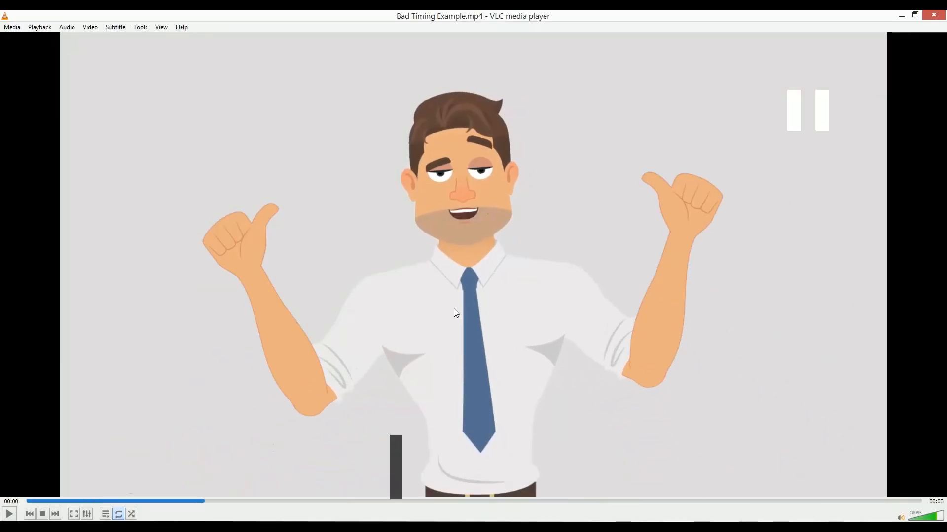
# - Add Good Timing Example.mp4 from the RENDER folder to the VLC playlist after the bad timing clip and return to the video view
pyautogui.click(105, 514)
pyautogui.hotkey('alt', 'Tab')
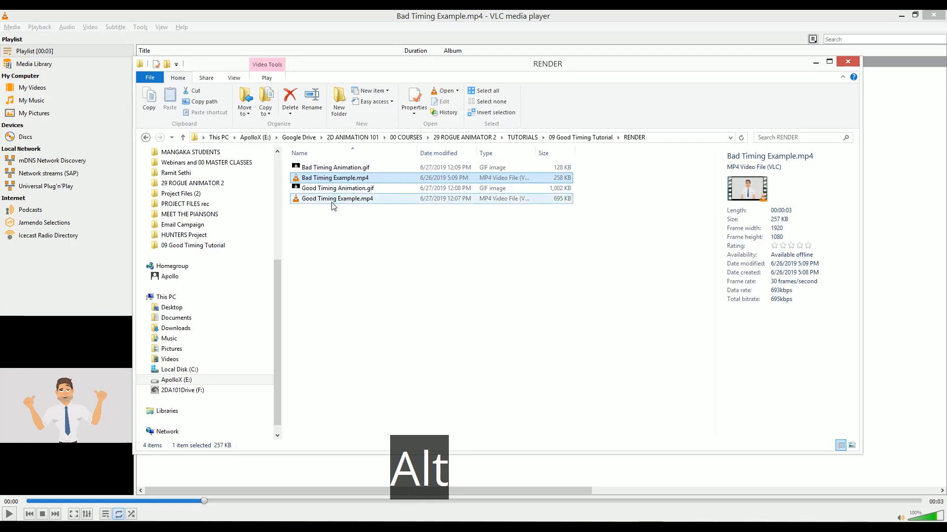
pyautogui.moveTo(335, 198); pyautogui.dragTo(890, 180)
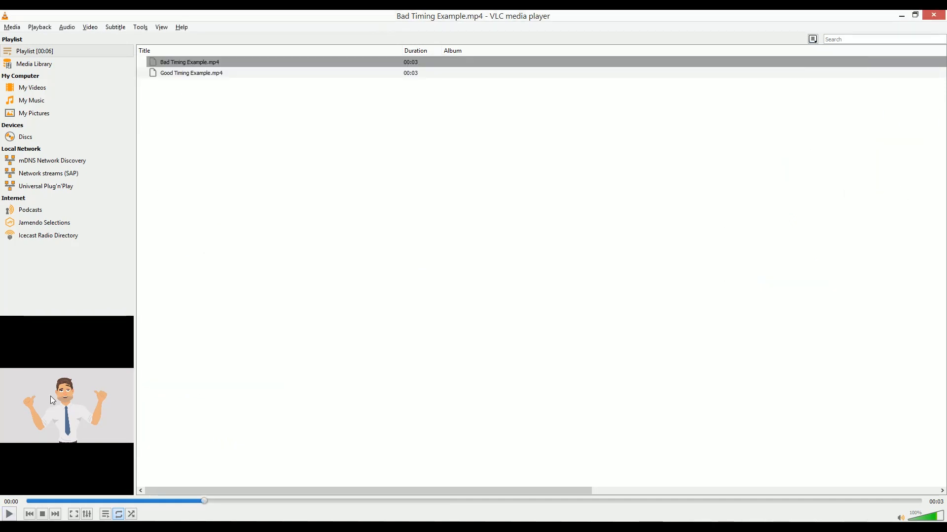
pyautogui.click(109, 518)
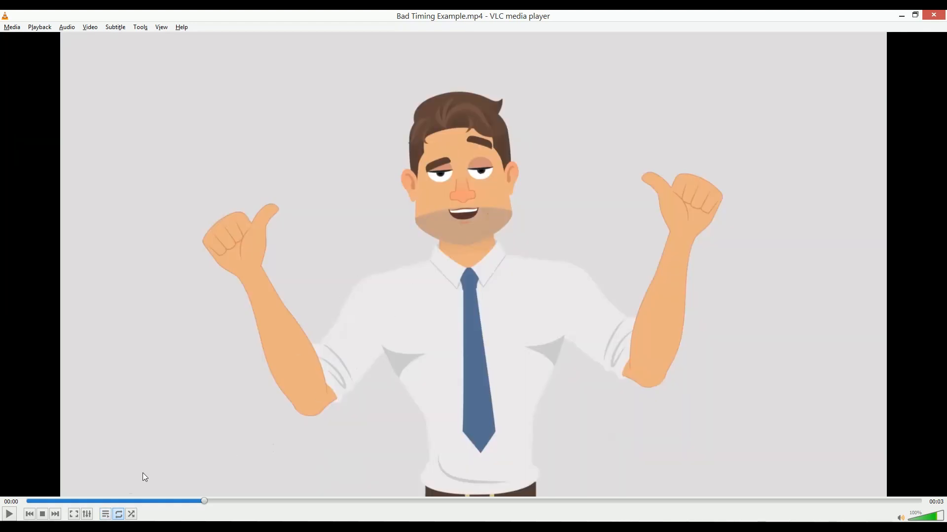
# - Play the bad and good timing examples from the start to compare them, pause the second, and close the player
pyautogui.click(29, 502)
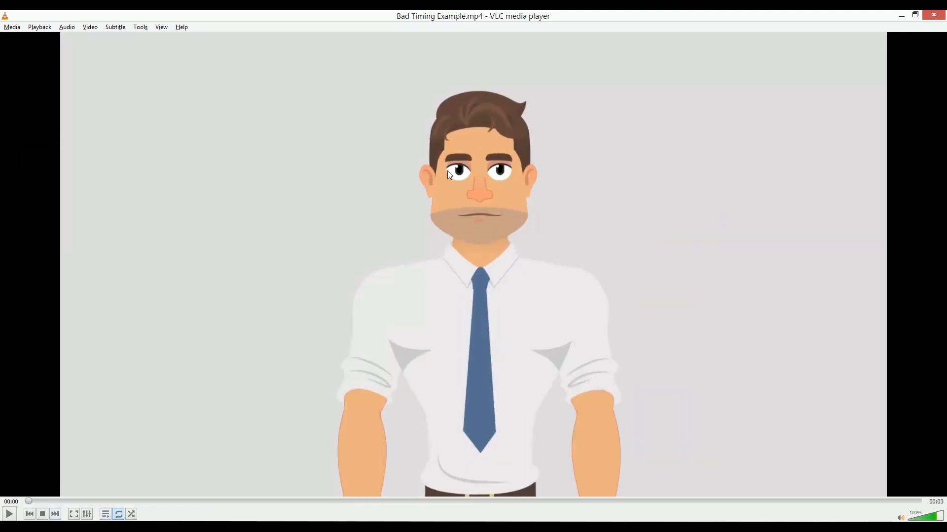
pyautogui.press('space')
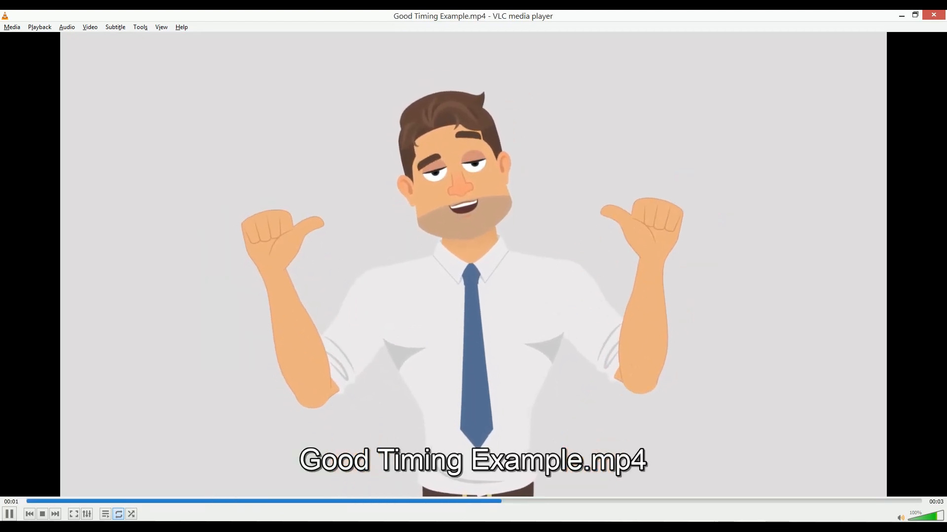
pyautogui.press('space')
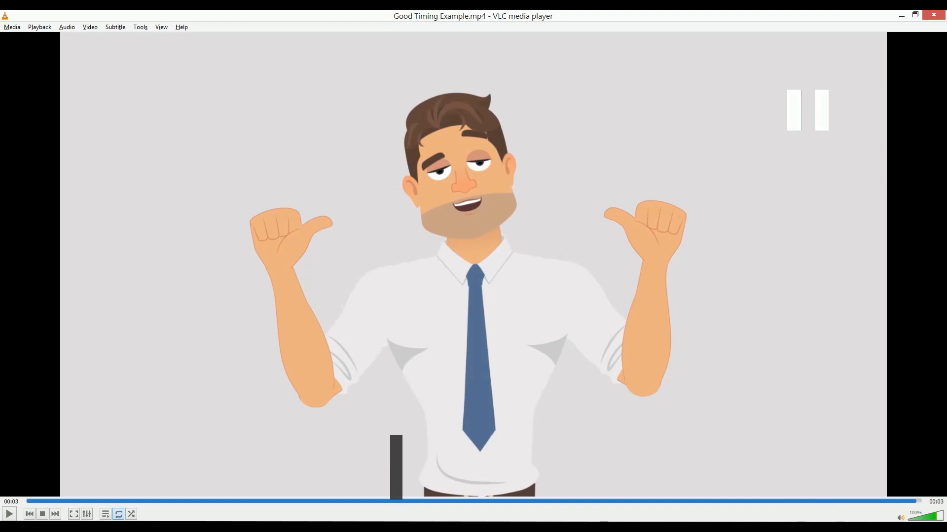
pyautogui.click(936, 16)
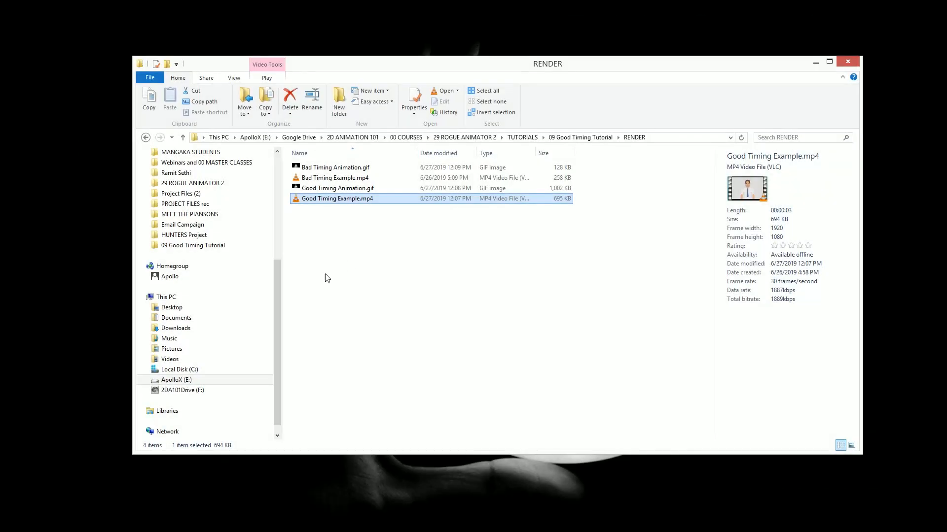
# - Go back to the 09 Good Timing Tutorial folder, play Quick movement for Timing Tutorial.mp4, pause it during the arm gesture, and close the player
pyautogui.click(371, 255)
pyautogui.click(582, 137)
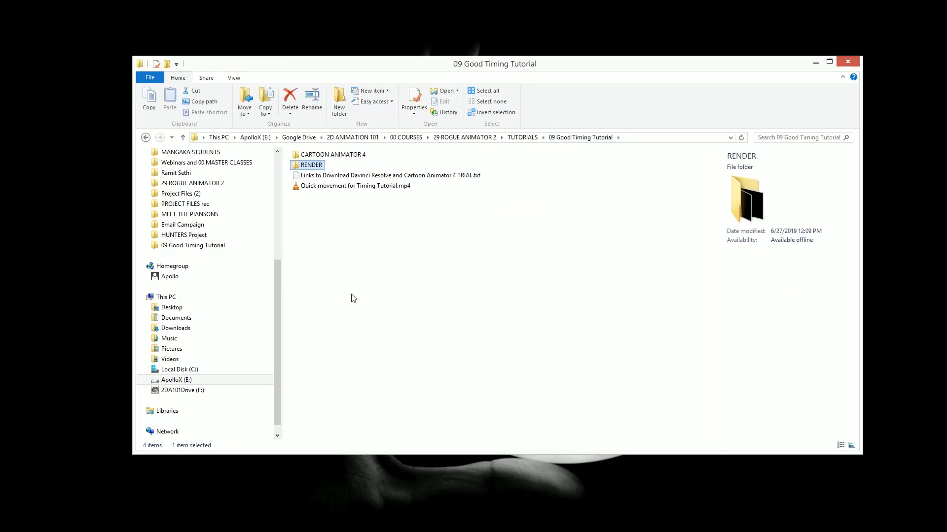
pyautogui.click(375, 217)
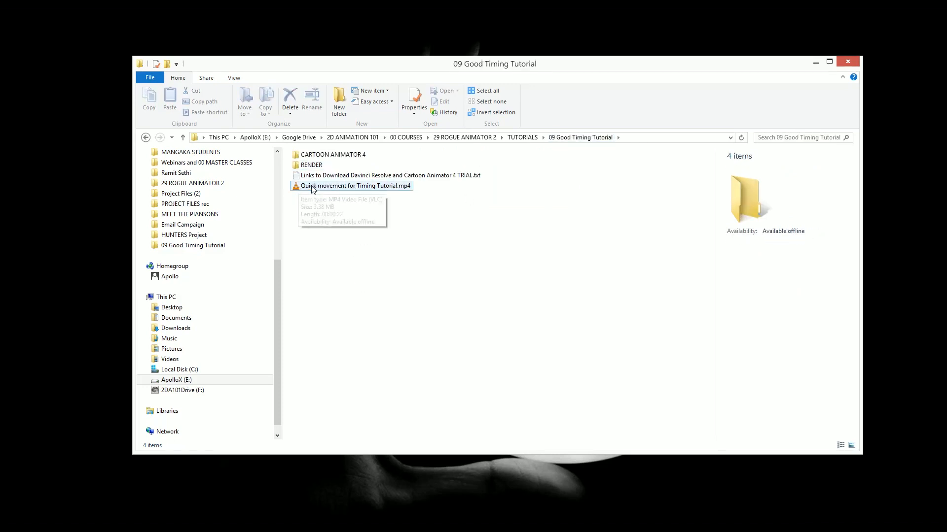
pyautogui.click(345, 186)
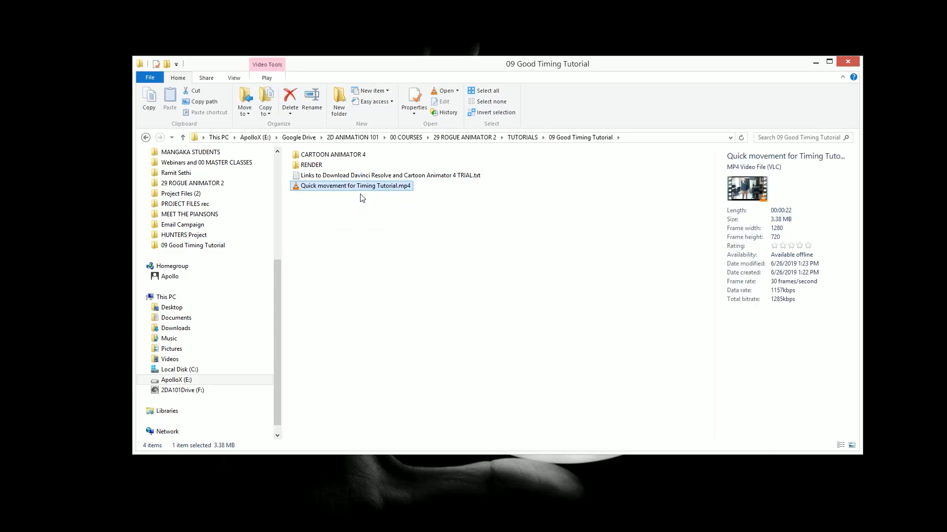
pyautogui.press('Return')
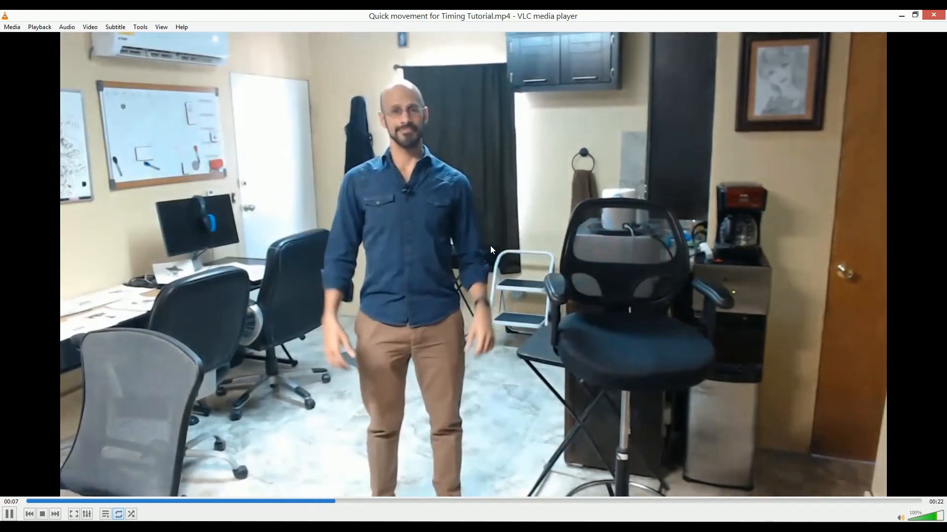
pyautogui.press('space')
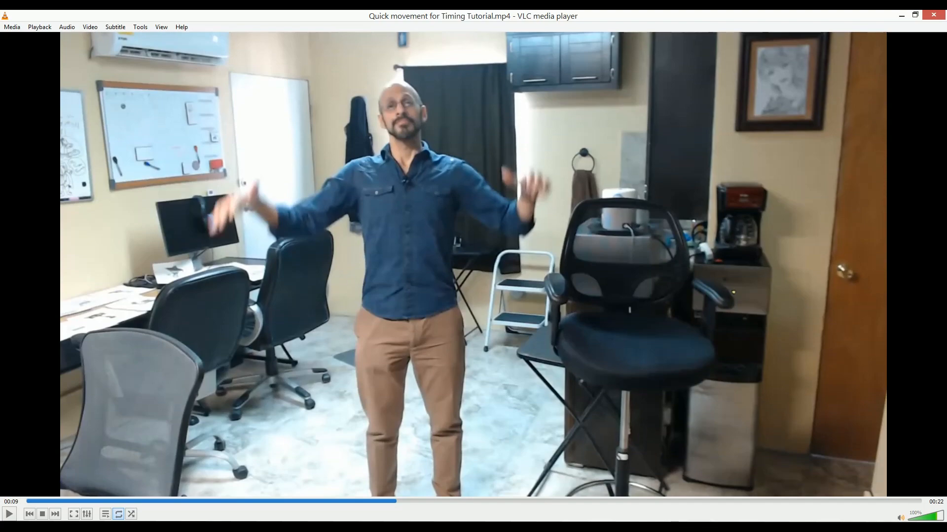
pyautogui.click(933, 15)
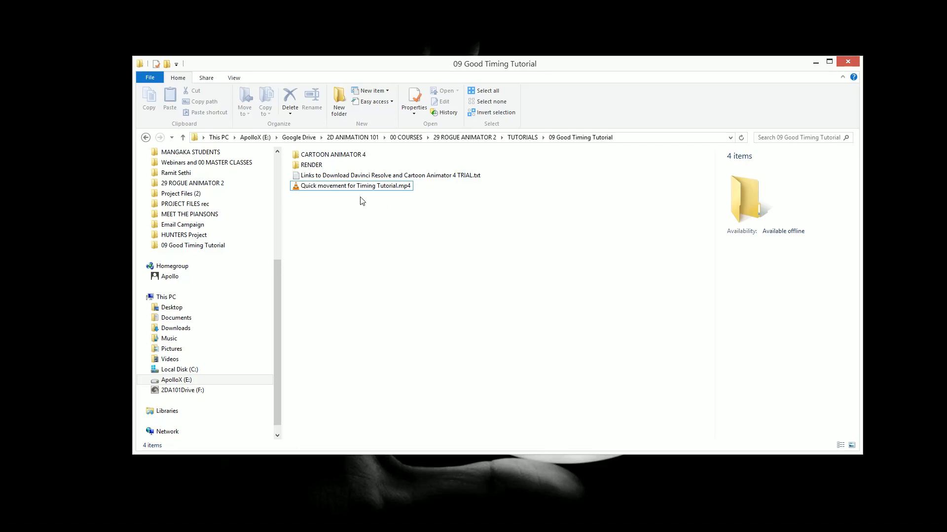
# - Launch DaVinci Resolve from the Start screen and create a new project named Good Timing
pyautogui.press('super')
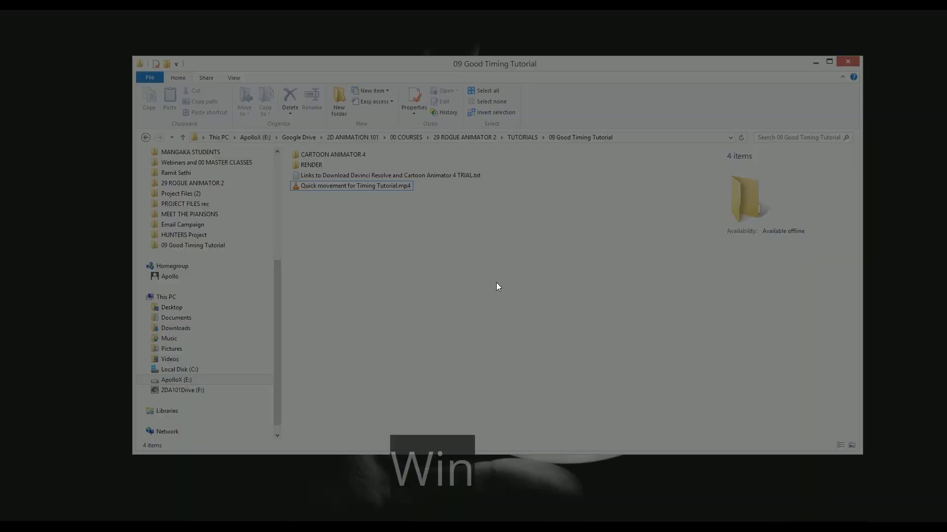
pyautogui.scroll(-3, 563, 374)
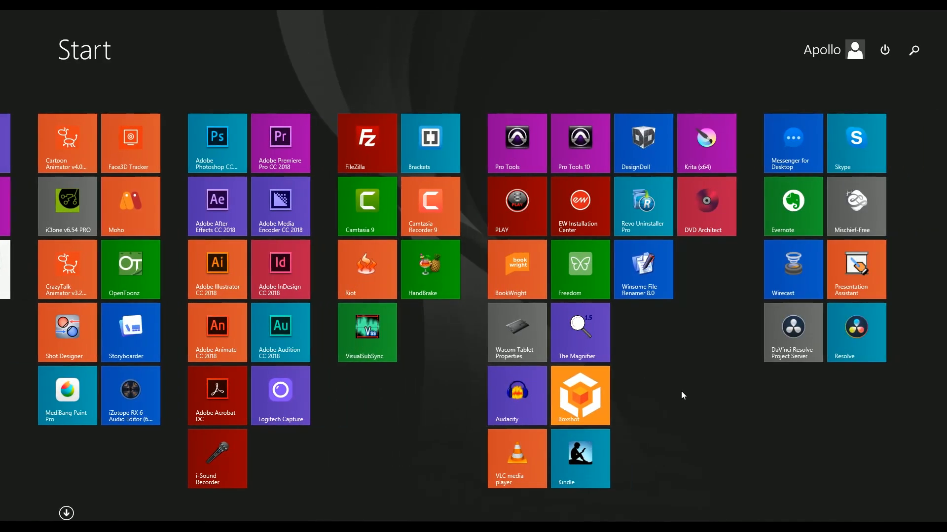
pyautogui.click(857, 333)
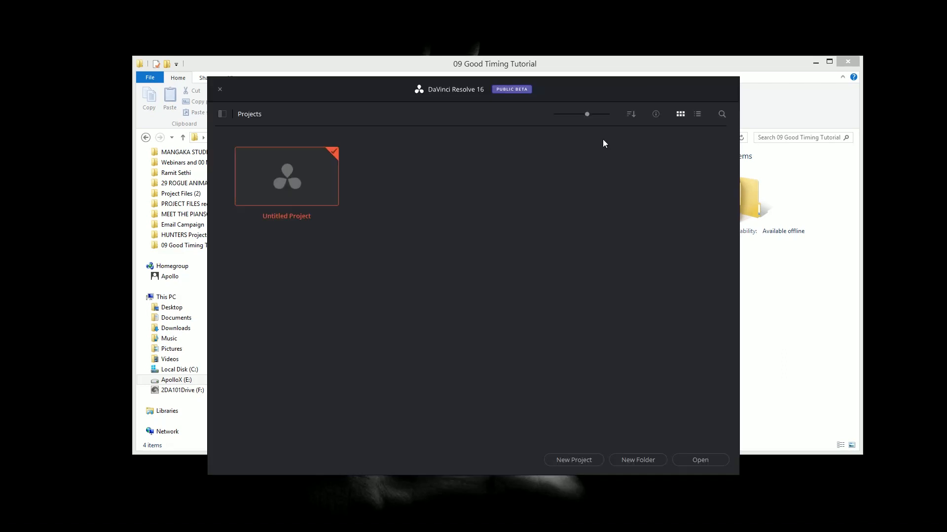
pyautogui.click(579, 460)
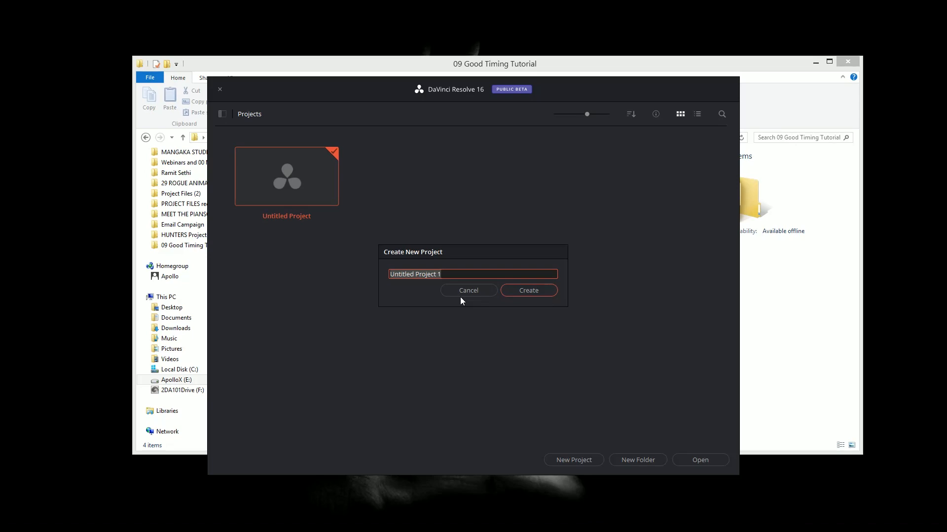
pyautogui.write('Good Timing')
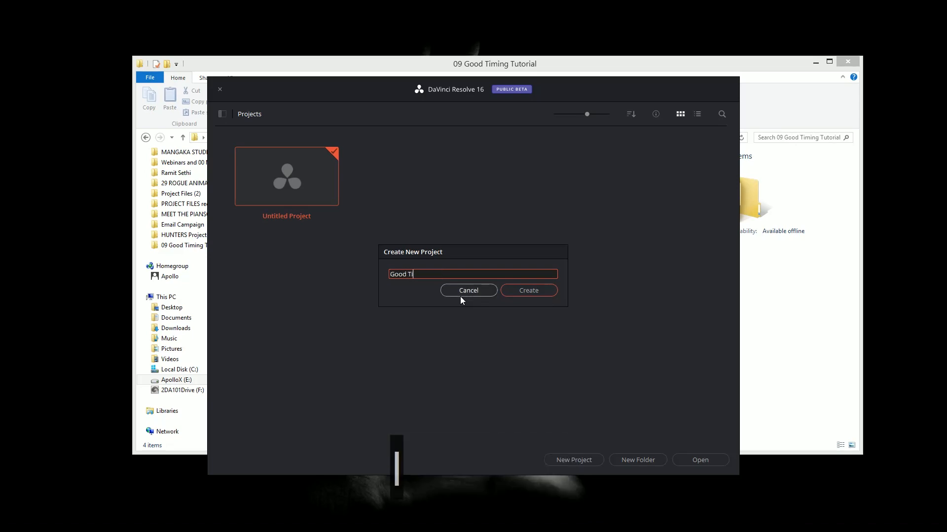
pyautogui.click(525, 290)
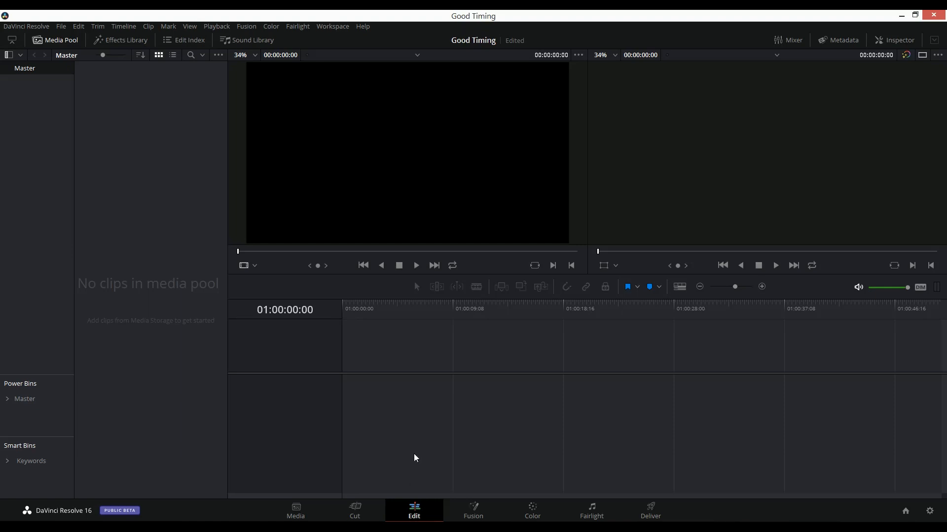
# - Import Quick movement for Timing Tutorial.mp4 from the 09 Good Timing Tutorial folder into the media pool, changing the timeline frame rate to match
pyautogui.hotkey('alt', 'Tab')
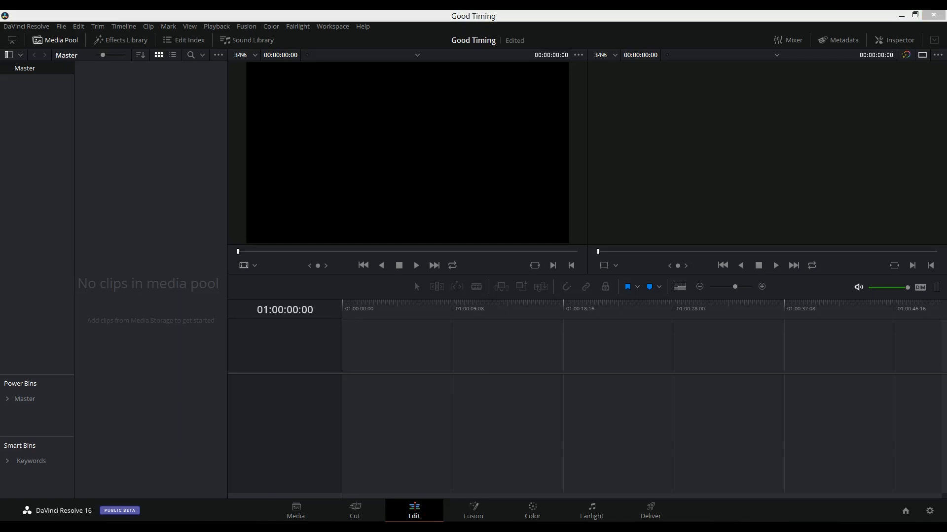
pyautogui.moveTo(407, 67); pyautogui.dragTo(511, 57)
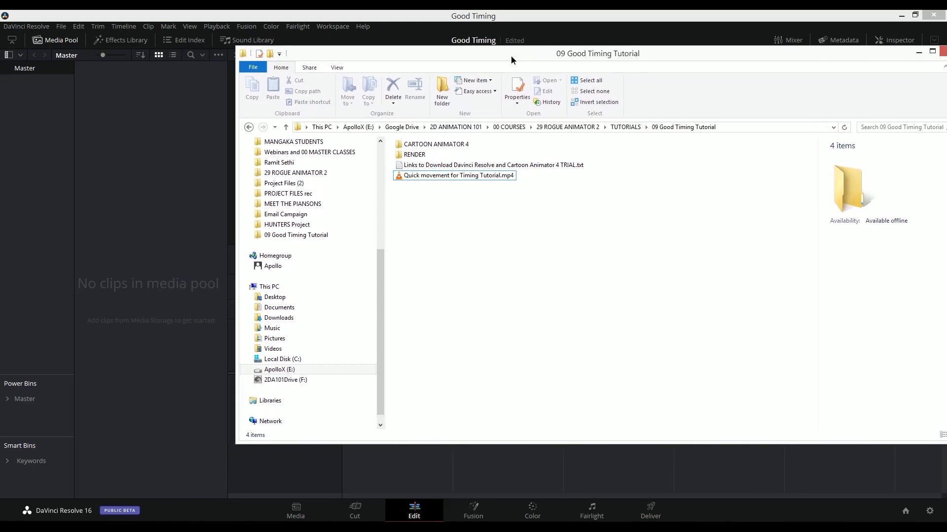
pyautogui.click(427, 180)
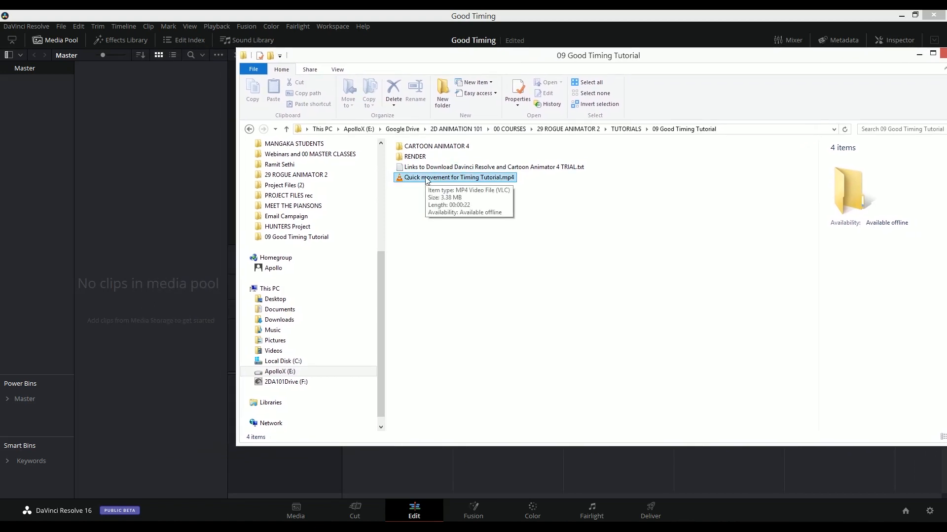
pyautogui.moveTo(427, 180); pyautogui.dragTo(149, 178)
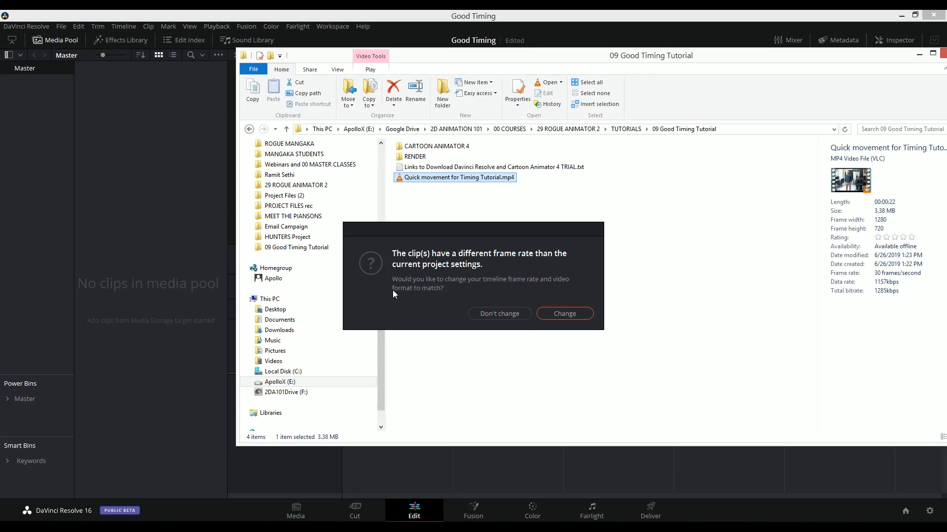
pyautogui.click(567, 315)
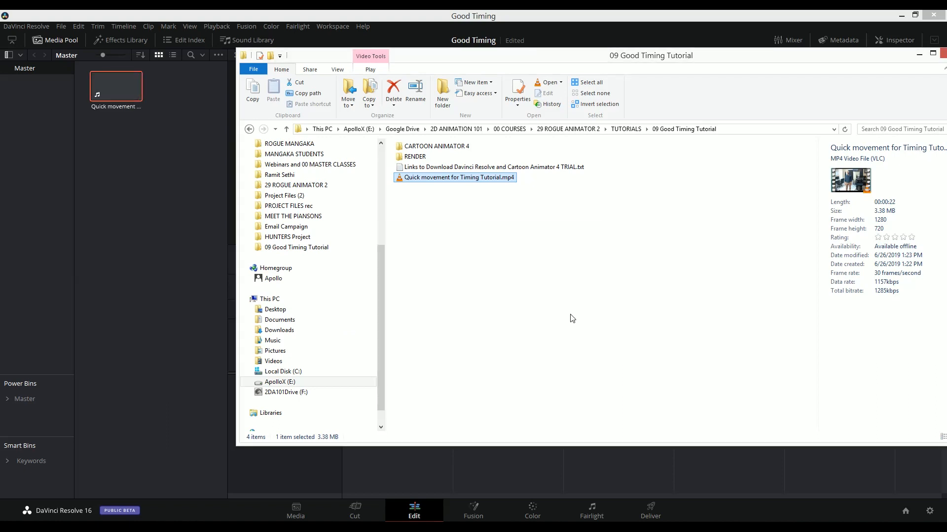
# - Return to DaVinci Resolve and place the Quick movement clip at the start of a new timeline
pyautogui.click(149, 171)
pyautogui.click(112, 89)
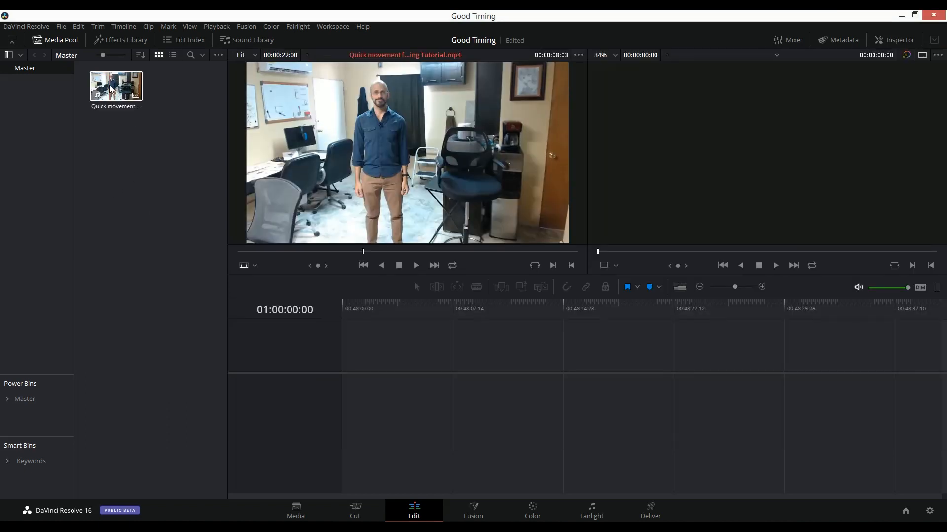
pyautogui.moveTo(112, 90); pyautogui.dragTo(351, 425)
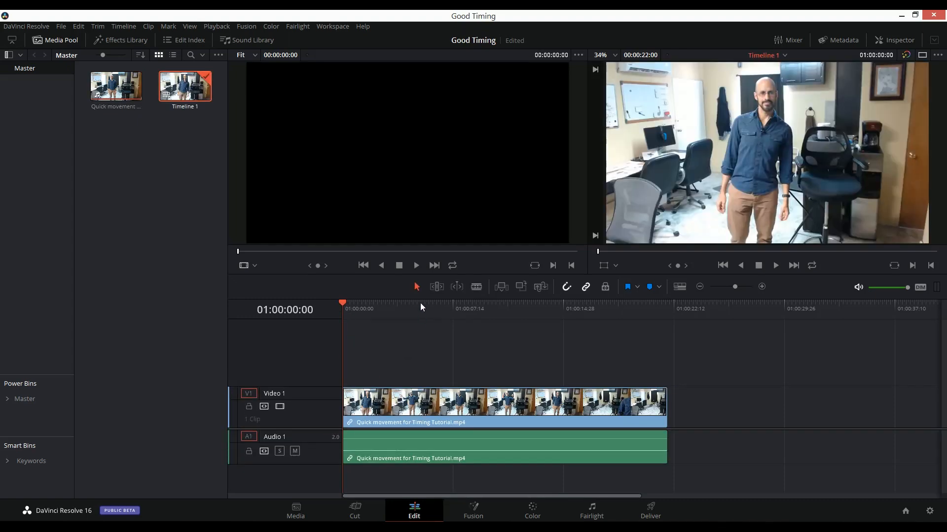
# - Split the Quick movement clip on the timeline at 01:00:12:00
pyautogui.moveTo(375, 313); pyautogui.dragTo(400, 309)
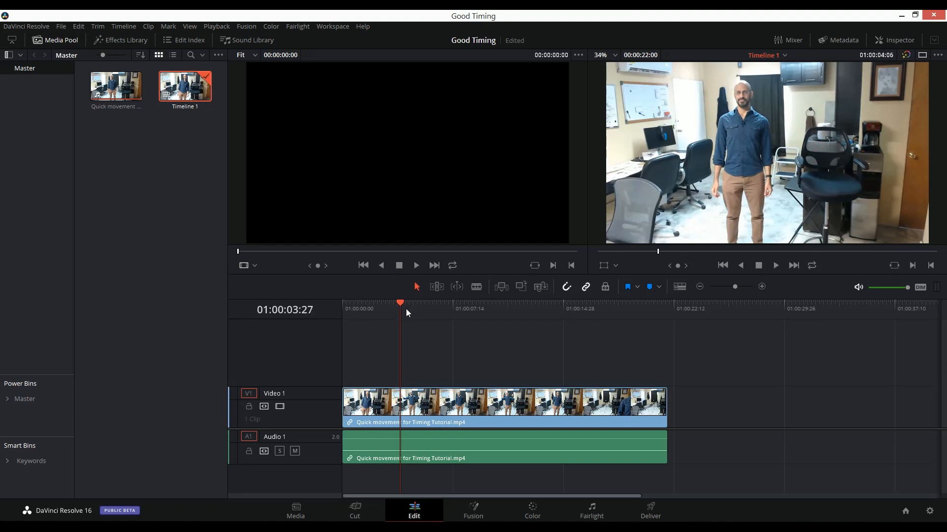
pyautogui.moveTo(406, 308); pyautogui.dragTo(520, 306)
pyautogui.press('Left')
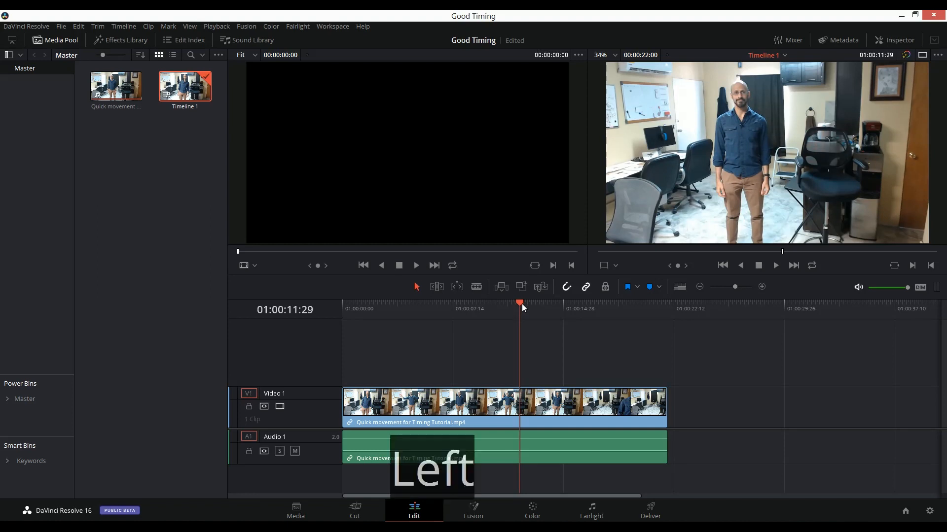
pyautogui.press('Right')
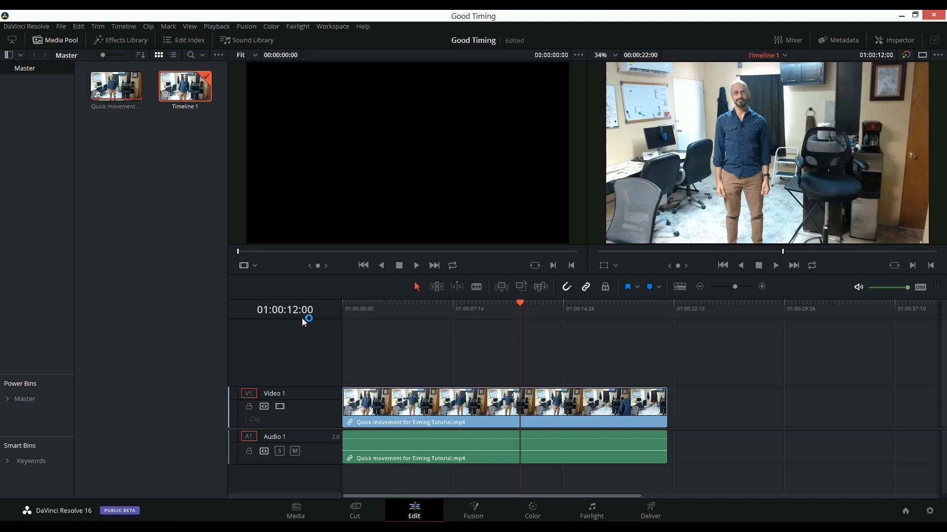
pyautogui.click(124, 27)
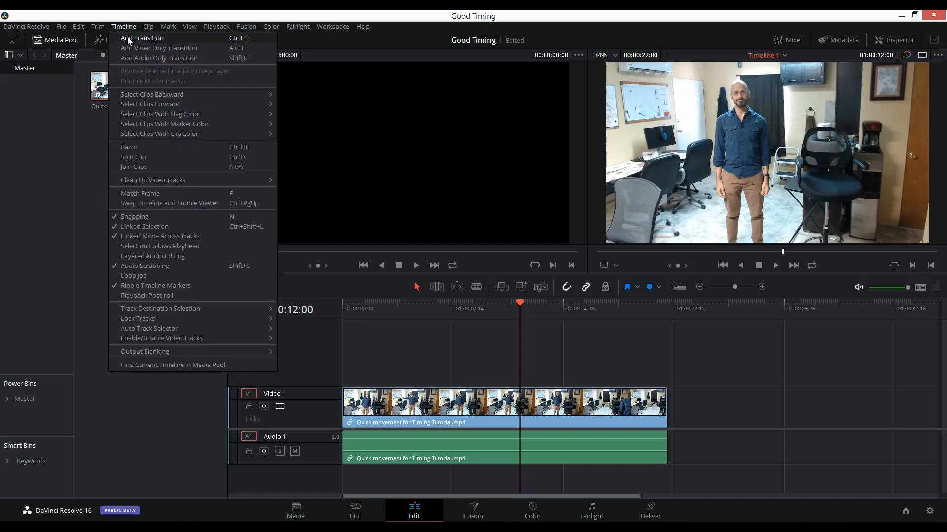
pyautogui.click(142, 147)
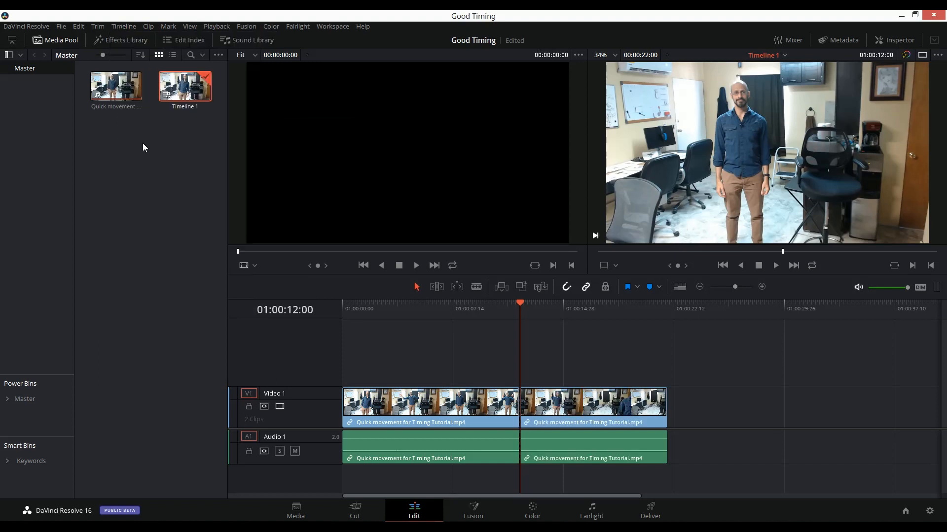
# - Ripple delete the part of the clip before the cut and return the playhead to the timeline start
pyautogui.click(463, 398)
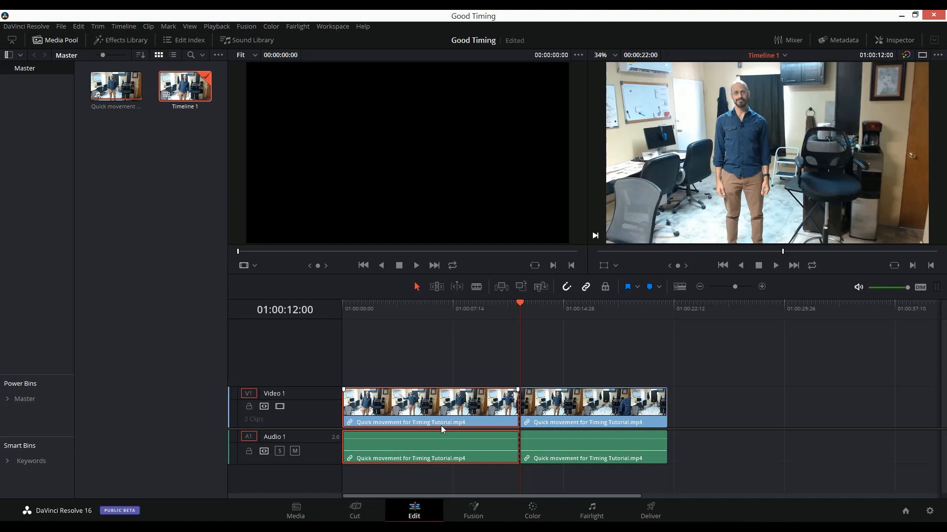
pyautogui.press('Delete')
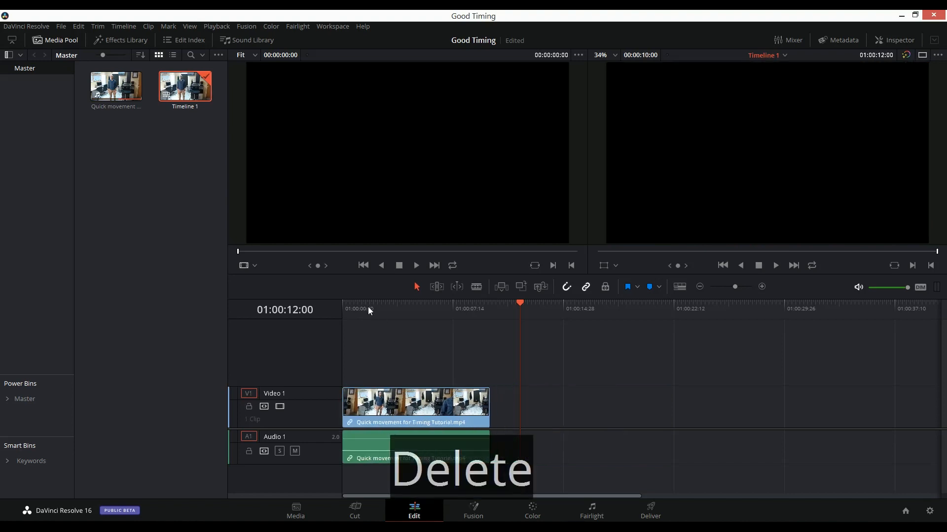
pyautogui.moveTo(368, 307); pyautogui.dragTo(333, 306)
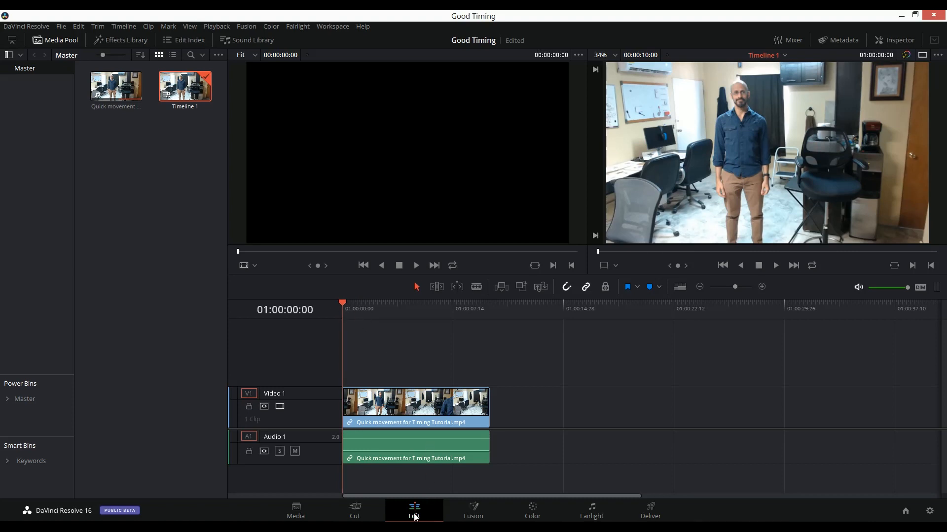
# - Switch to the Cut page and set the viewer's timecode display to Record Frame
pyautogui.click(357, 513)
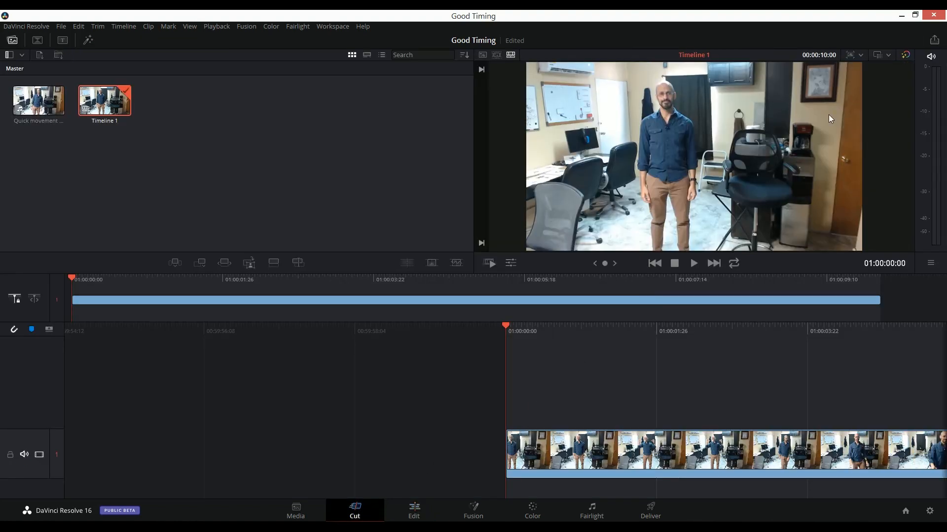
pyautogui.rightClick(882, 265)
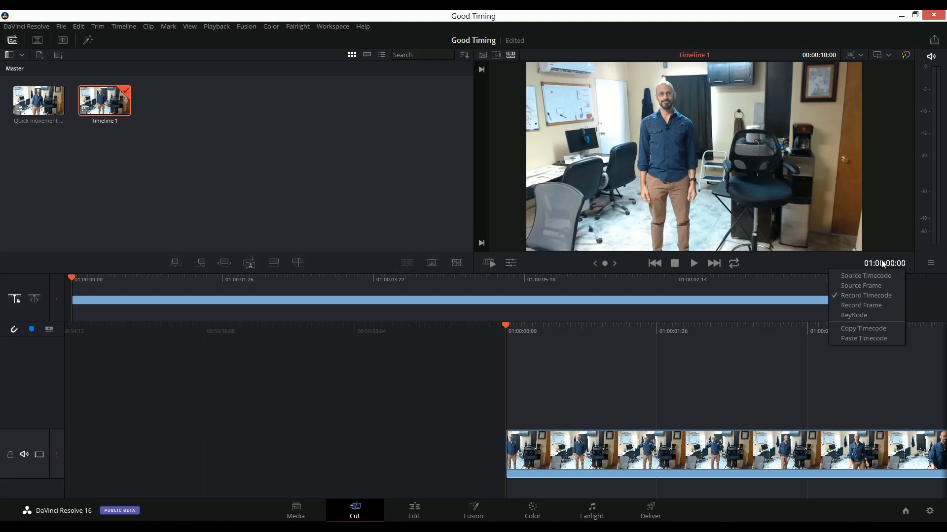
pyautogui.click(867, 307)
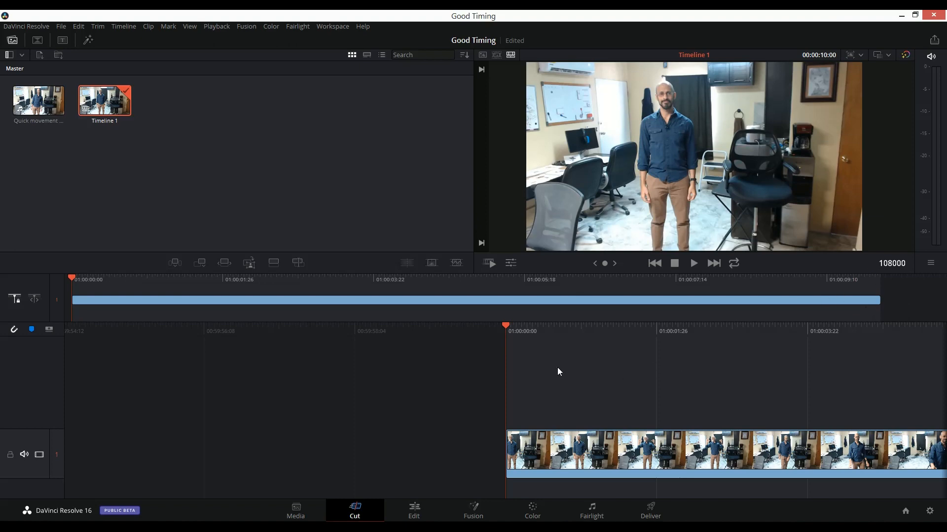
# - Step back and forth frame by frame through the clip's opening to examine the frame counter and the first body movement
pyautogui.press('Right')
pyautogui.press('Right')
pyautogui.press('Right')
pyautogui.press('Right')
pyautogui.press('Right')
pyautogui.press('Right')
pyautogui.press('Right')
pyautogui.press('Right')
pyautogui.press('Right')
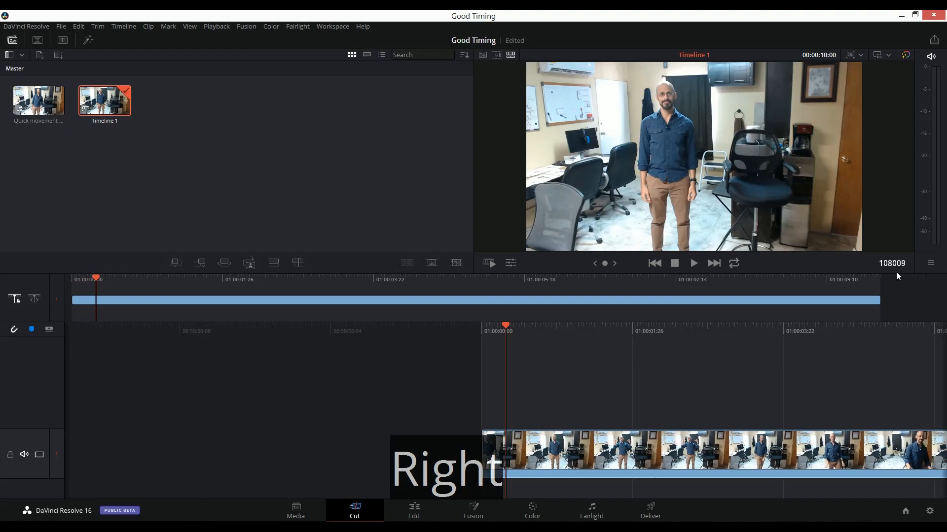
pyautogui.press('Right')
pyautogui.press('Right')
pyautogui.press('Right')
pyautogui.press('Right')
pyautogui.press('Right')
pyautogui.press('Right')
pyautogui.press('Right')
pyautogui.press('Right')
pyautogui.press('Right')
pyautogui.press('Right')
pyautogui.press('Right')
pyautogui.press('Right')
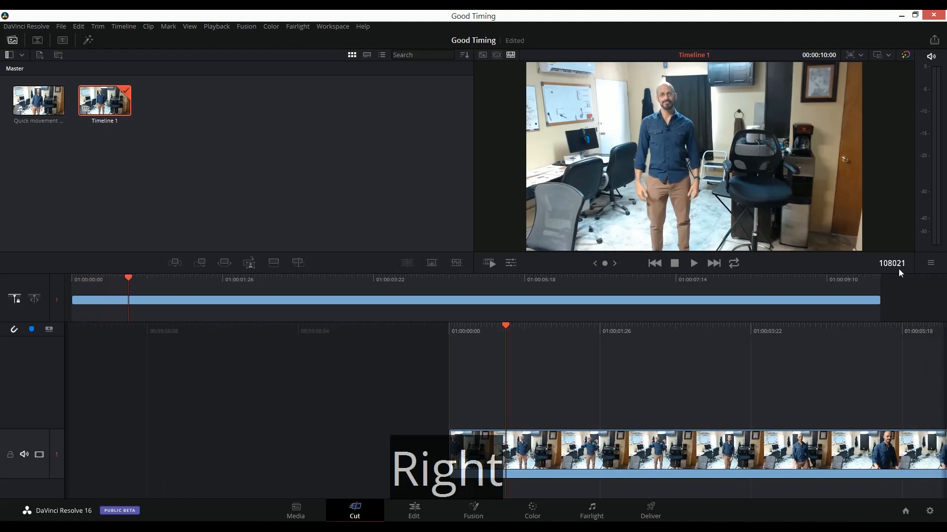
pyautogui.press('Right')
pyautogui.press('Right')
pyautogui.press('Right')
pyautogui.press('Right')
pyautogui.press('Right')
pyautogui.press('Left')
pyautogui.press('Left')
pyautogui.press('Left')
pyautogui.press('Left')
pyautogui.press('Left')
pyautogui.press('Left')
pyautogui.press('Left')
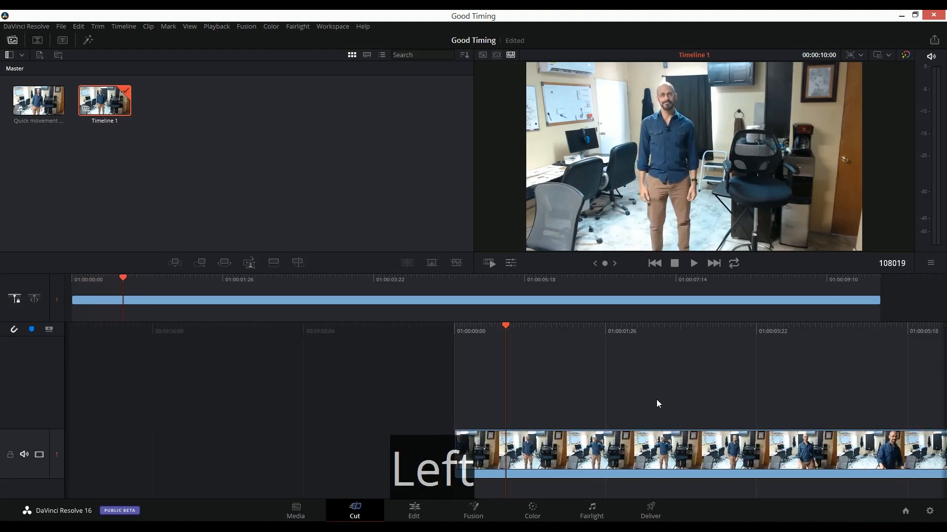
pyautogui.press('Left')
pyautogui.press('Left')
pyautogui.press('Left')
pyautogui.press('Left')
pyautogui.press('Left')
pyautogui.press('Left')
pyautogui.press('Left')
pyautogui.press('Left')
pyautogui.press('Left')
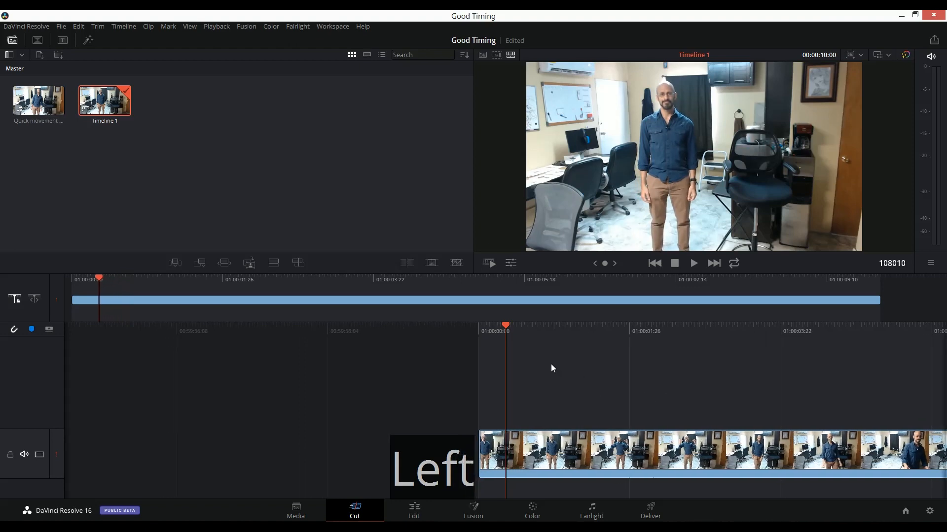
pyautogui.press('Left')
pyautogui.press('Left')
pyautogui.press('Left')
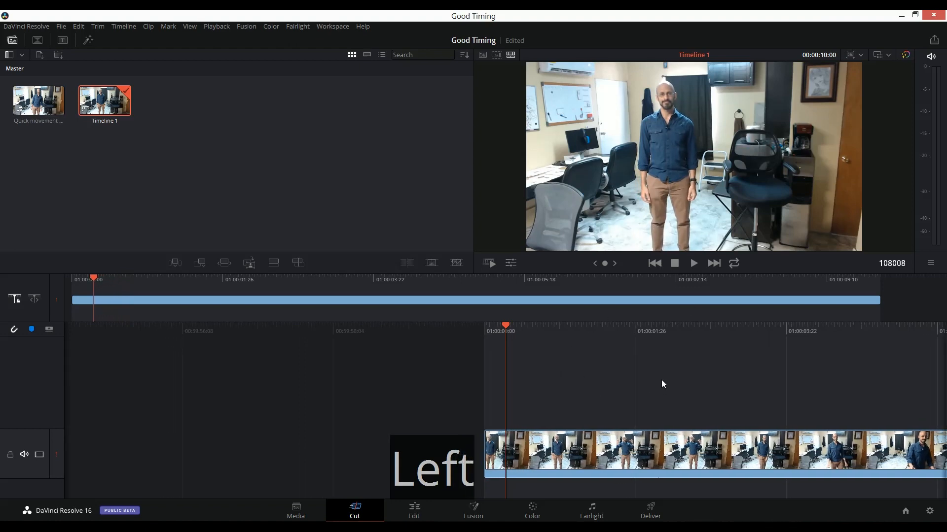
pyautogui.press('Right')
pyautogui.press('Right')
pyautogui.press('Right')
pyautogui.press('Right')
pyautogui.press('Right')
pyautogui.press('Right')
pyautogui.press('Right')
pyautogui.press('Right')
pyautogui.press('Right')
pyautogui.press('Right')
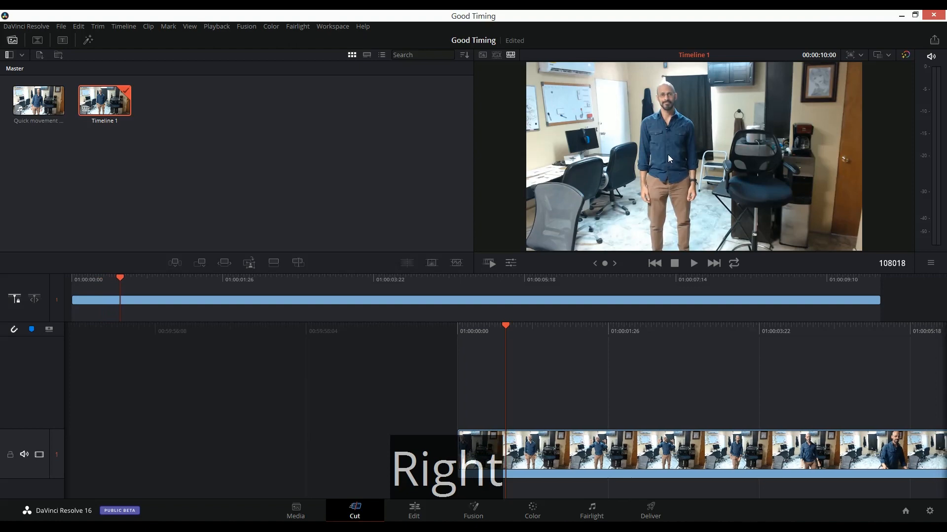
pyautogui.press('Left')
pyautogui.press('Left')
pyautogui.press('Left')
pyautogui.press('Left')
pyautogui.press('Left')
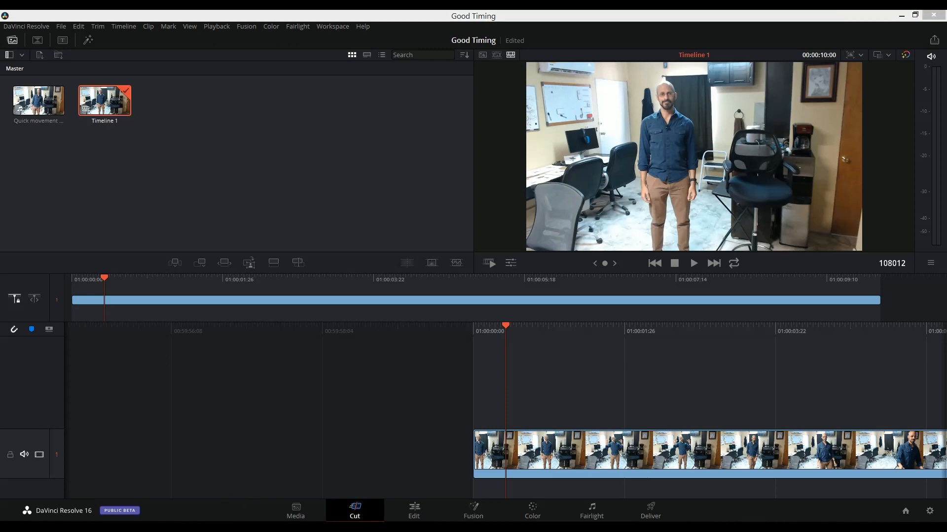
# - Switch to a blank Word document, shrink its window and position it beside the video viewer for note-taking
pyautogui.moveTo(946, 99); pyautogui.dragTo(379, 74)
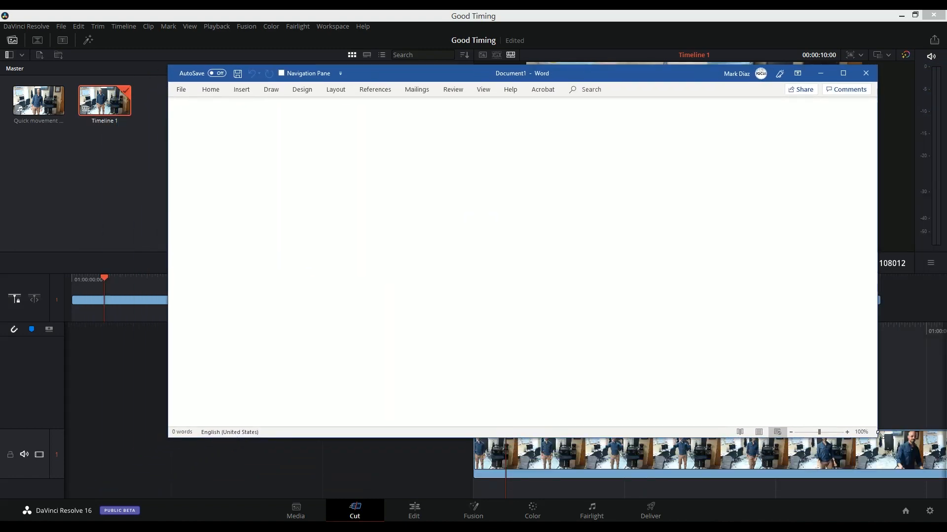
pyautogui.moveTo(878, 433); pyautogui.dragTo(442, 372)
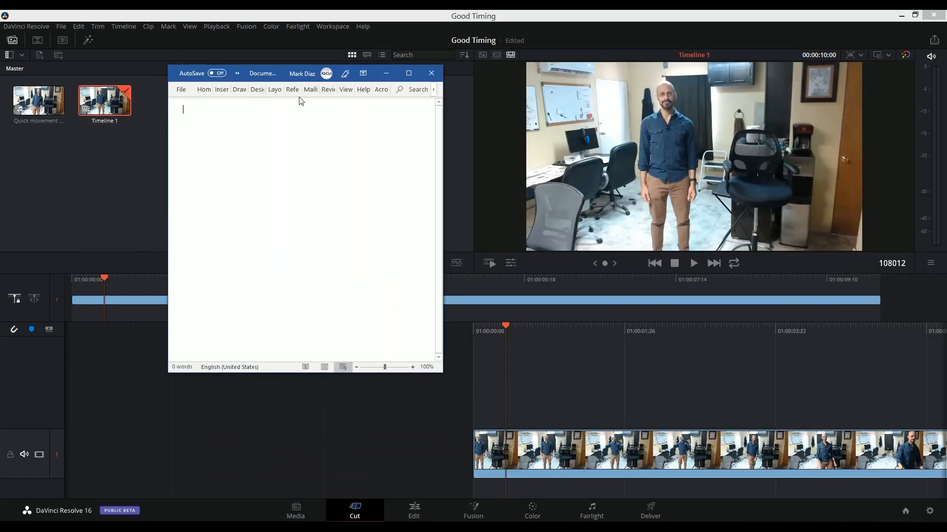
pyautogui.moveTo(264, 75); pyautogui.dragTo(391, 141)
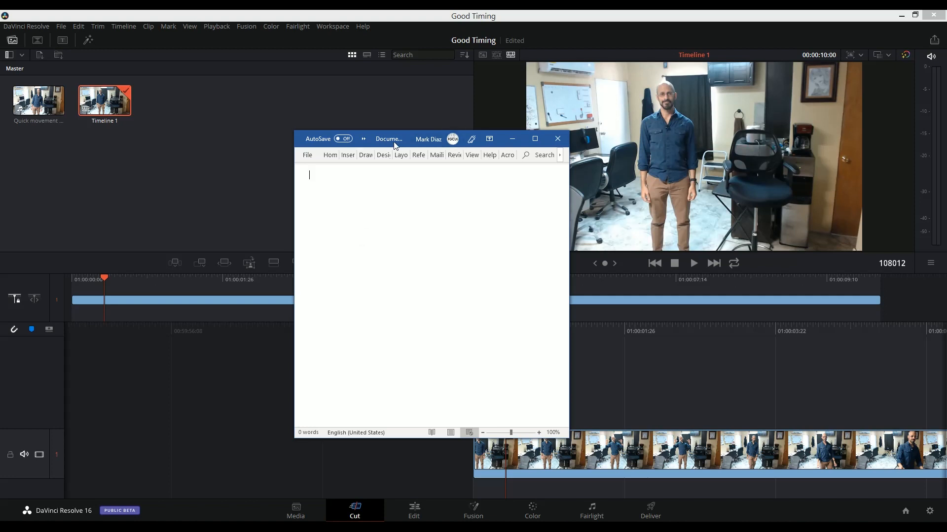
pyautogui.moveTo(393, 142); pyautogui.dragTo(283, 149)
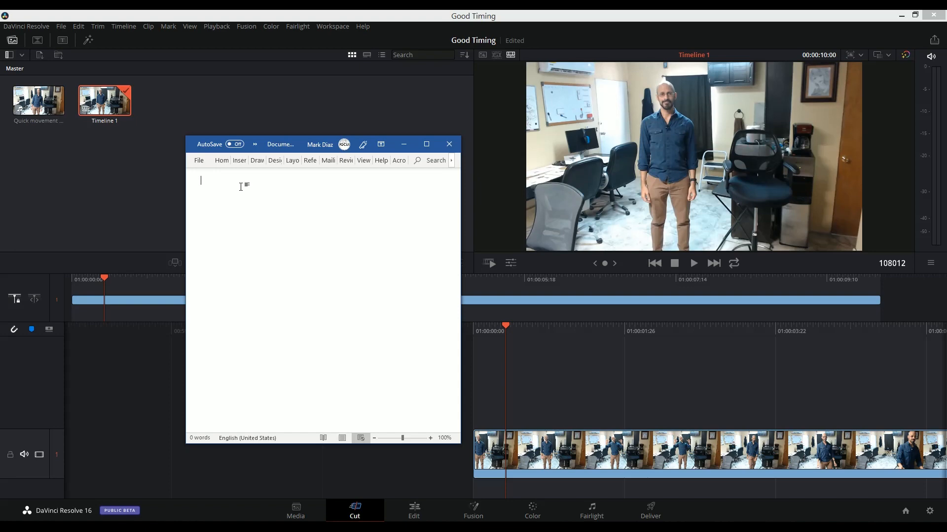
# - Enter the headings TORSO and ARMS in the Word document, with a blank line between them
pyautogui.write('TORSO')
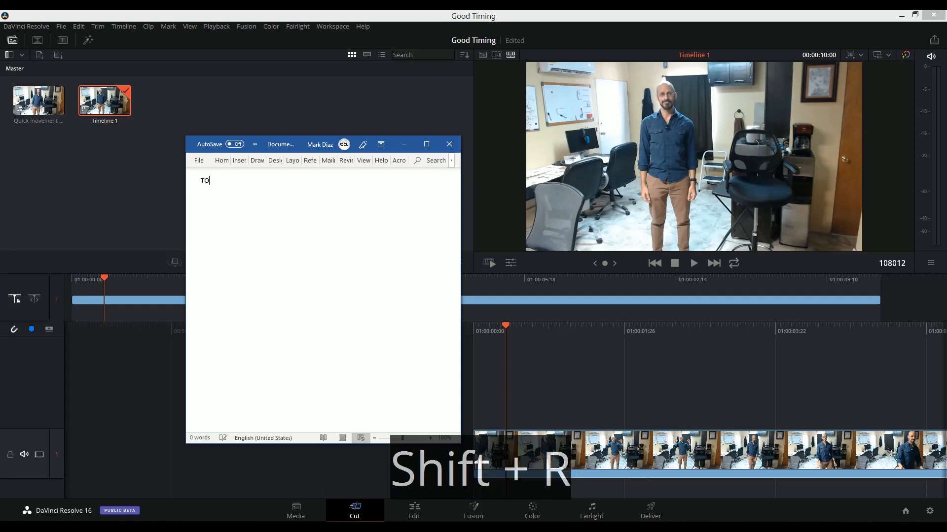
pyautogui.press('Return')
pyautogui.press('Return')
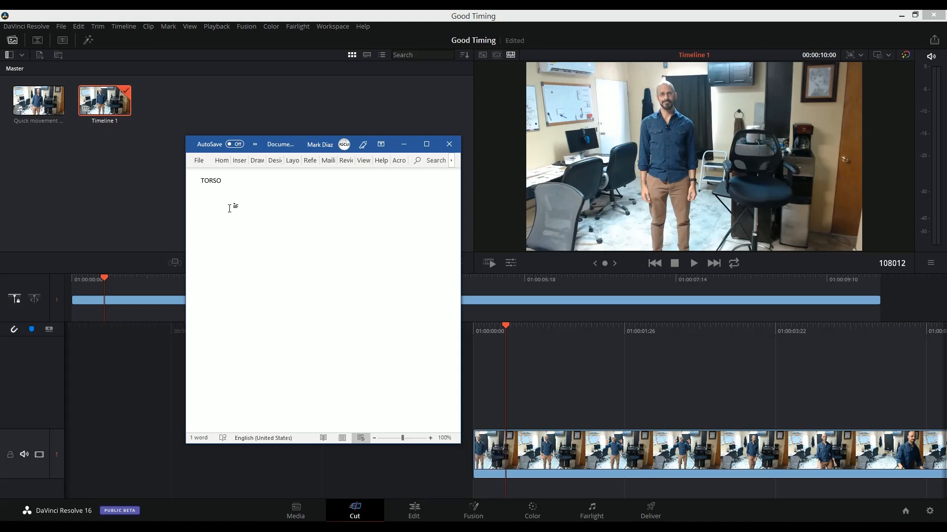
pyautogui.press('shift')
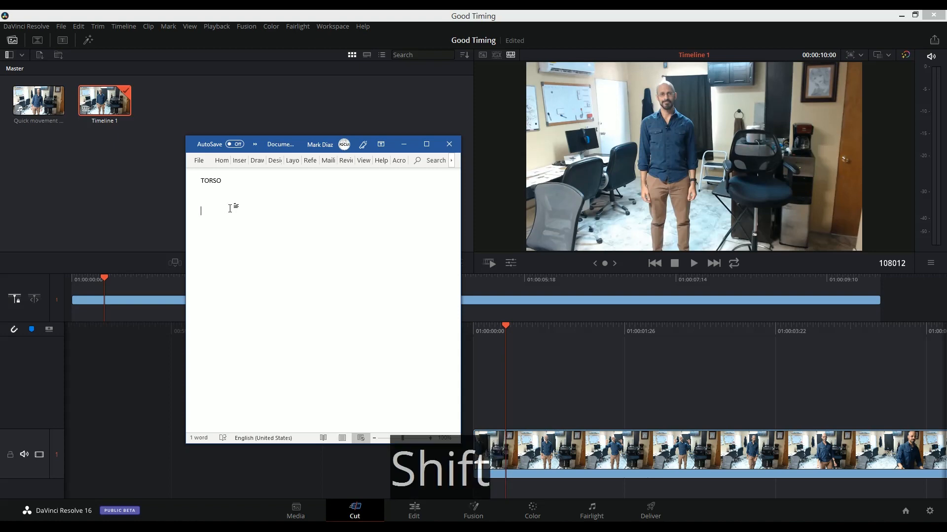
pyautogui.write('ARMS')
pyautogui.press('Return')
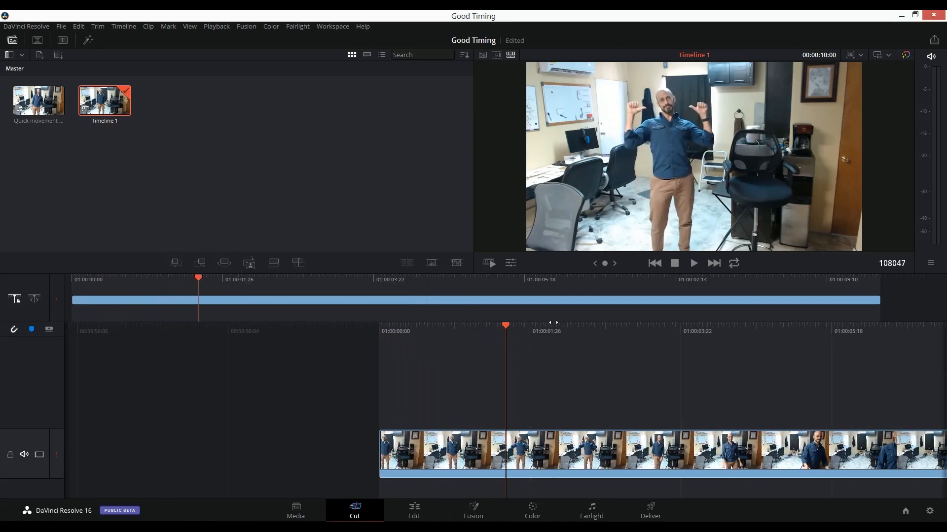
# - Scrub through the clip's opening arm movement, then add the heading HEAD below ARMS in the Word document, followed by a blank line
pyautogui.moveTo(553, 323)
pyautogui.mouseDown()
pyautogui.moveTo(649, 322)
pyautogui.moveTo(540, 322)
pyautogui.moveTo(615, 322)
pyautogui.moveTo(603, 334)
pyautogui.moveTo(545, 341)
pyautogui.moveTo(623, 330)
pyautogui.moveTo(537, 325)
pyautogui.mouseUp()
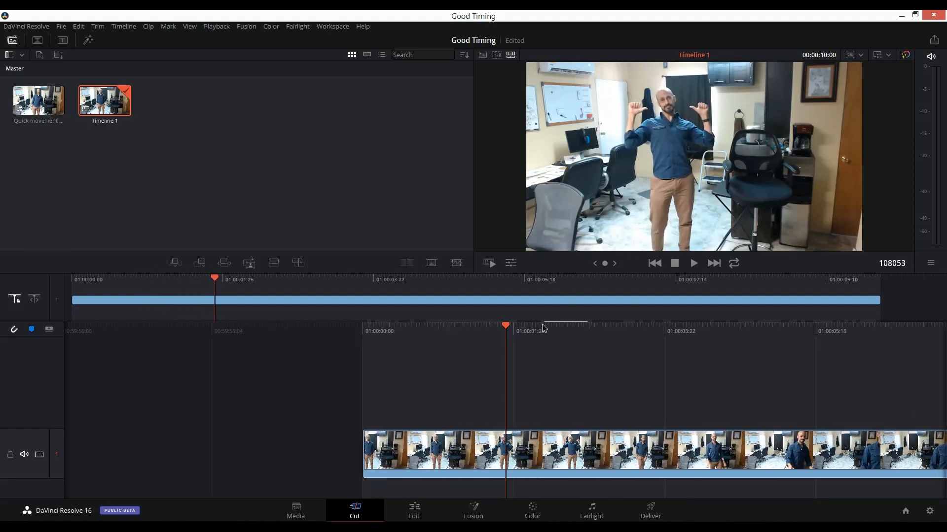
pyautogui.moveTo(557, 325); pyautogui.dragTo(617, 298)
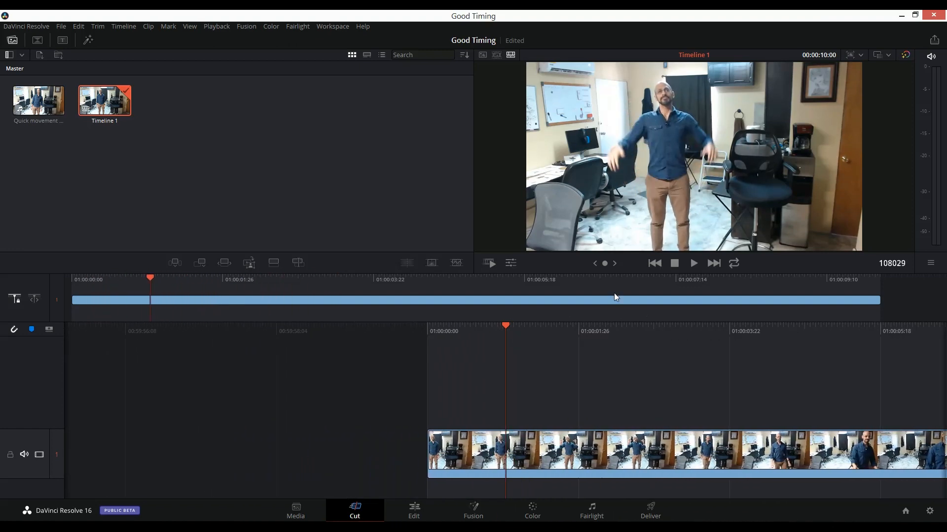
pyautogui.hotkey('alt', 'Tab')
pyautogui.press('Return')
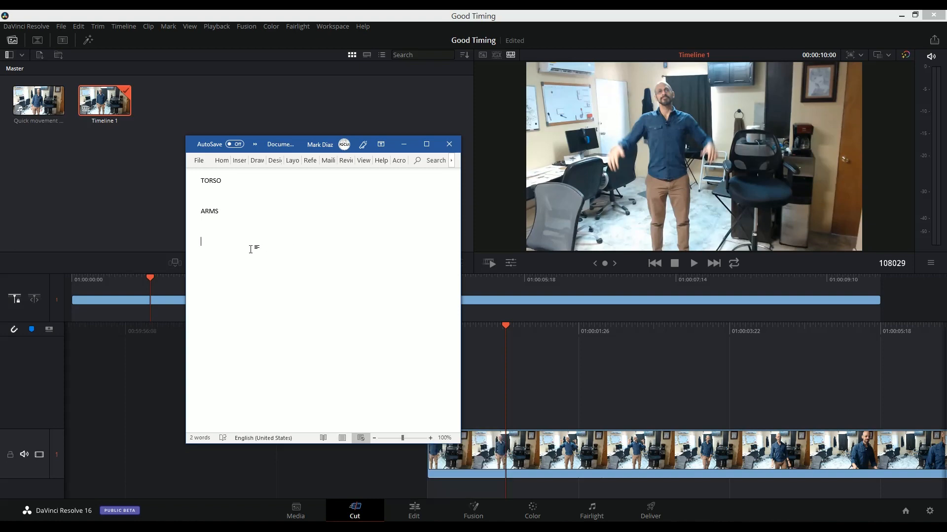
pyautogui.write('HEAD')
pyautogui.press('Return')
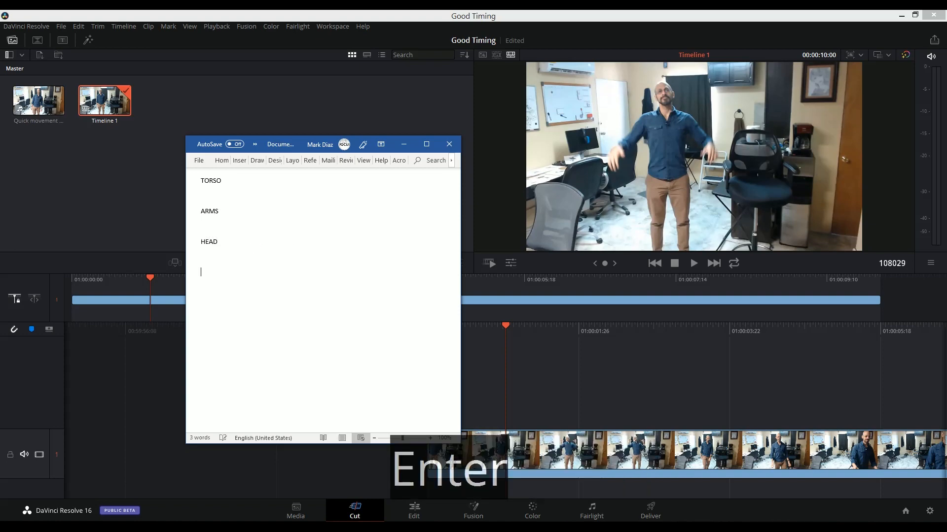
# - Scrub through the arm raise in DaVinci Resolve again, then add the heading HANDS below HEAD in the Word document
pyautogui.click(506, 373)
pyautogui.moveTo(531, 327); pyautogui.dragTo(585, 328)
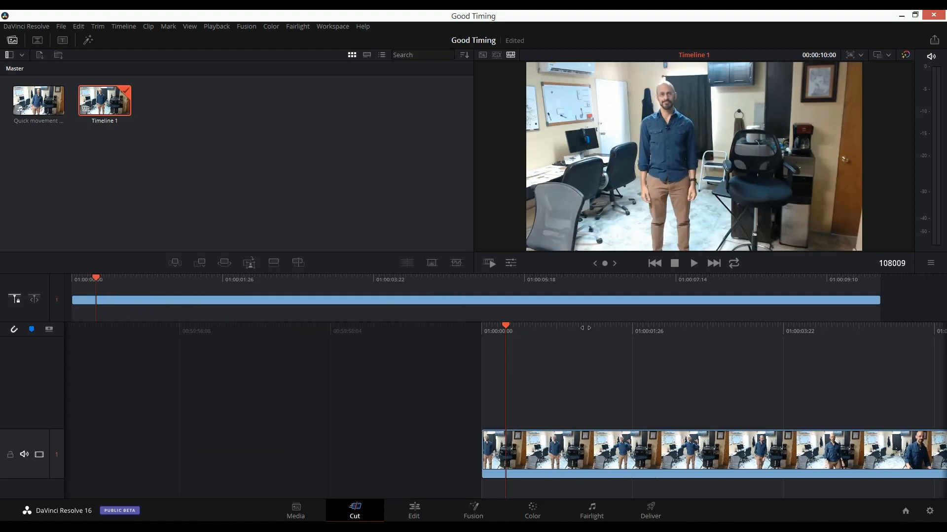
pyautogui.moveTo(656, 331); pyautogui.dragTo(535, 332)
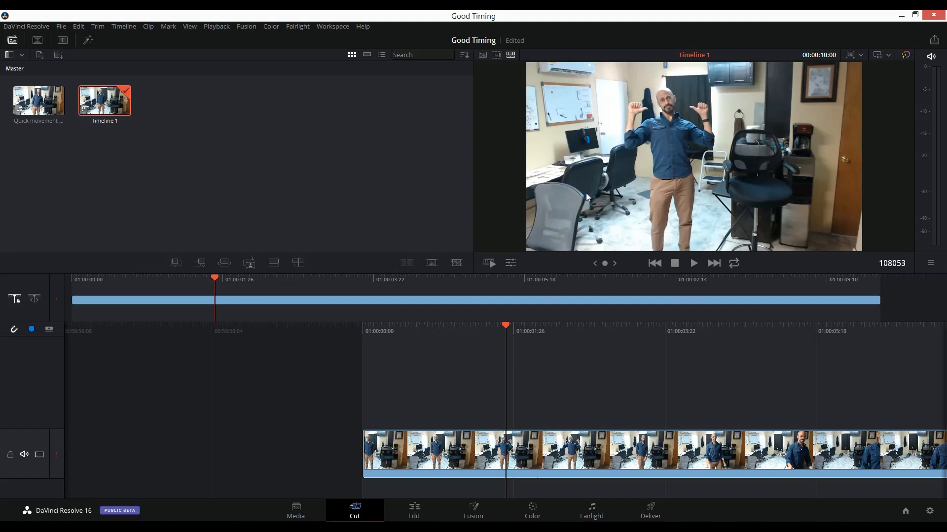
pyautogui.hotkey('alt', 'Tab')
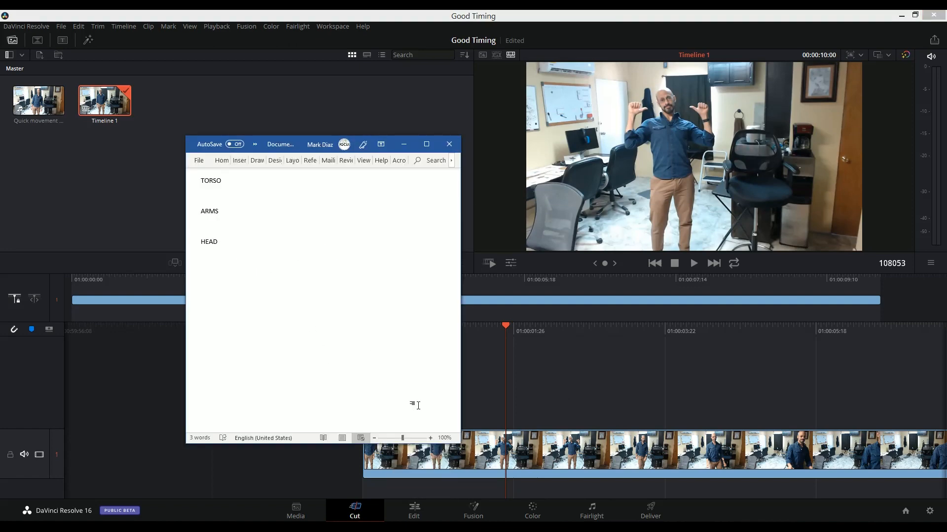
pyautogui.write('HANDS')
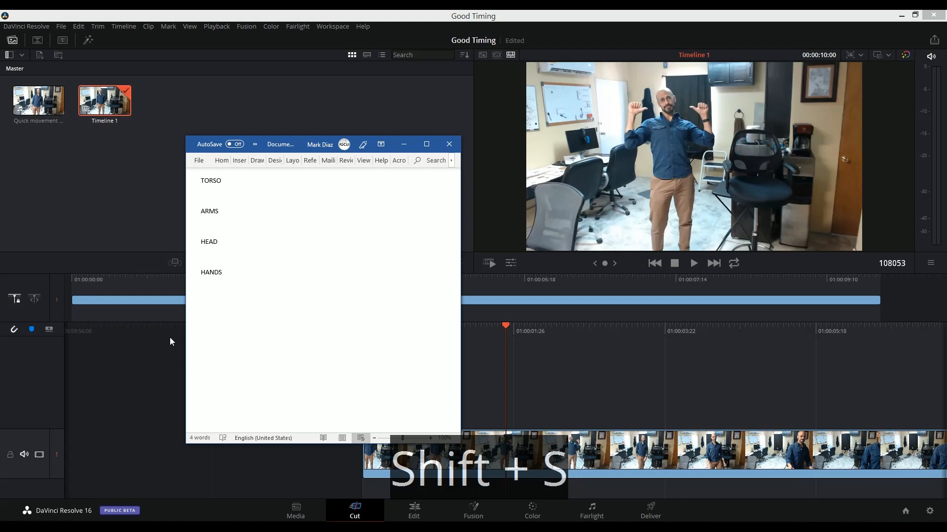
# - Scrub the timeline between the clip's start and the raised-arms pose to examine the movement, finishing at frame 108006
pyautogui.moveTo(508, 328); pyautogui.dragTo(664, 323)
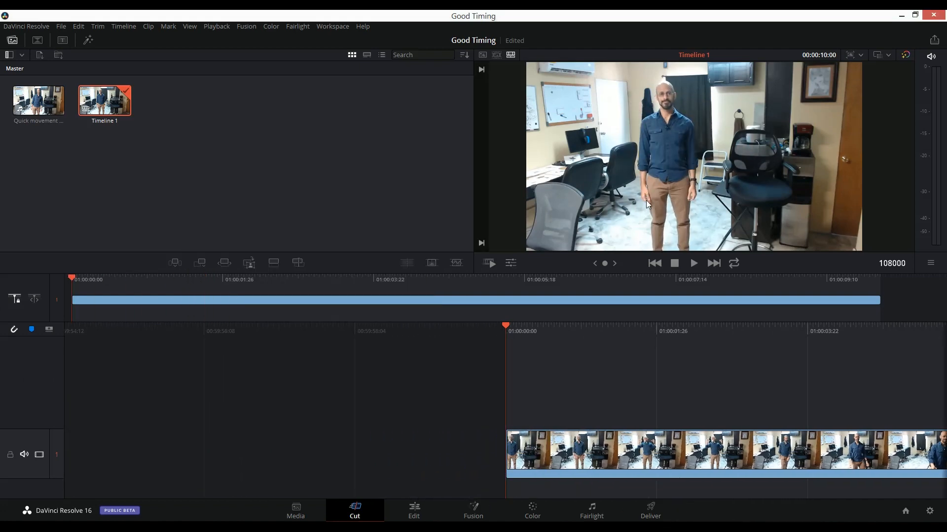
pyautogui.moveTo(592, 327); pyautogui.dragTo(521, 321)
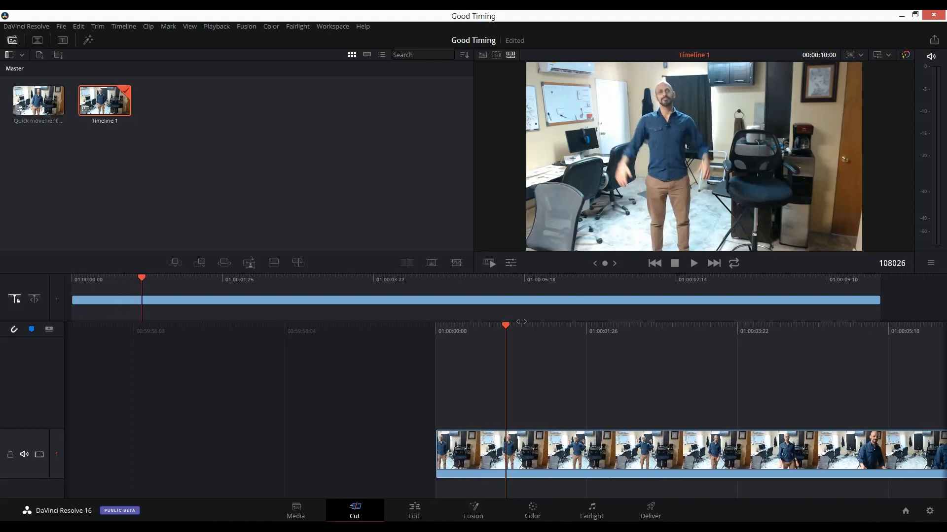
pyautogui.moveTo(604, 334); pyautogui.dragTo(575, 328)
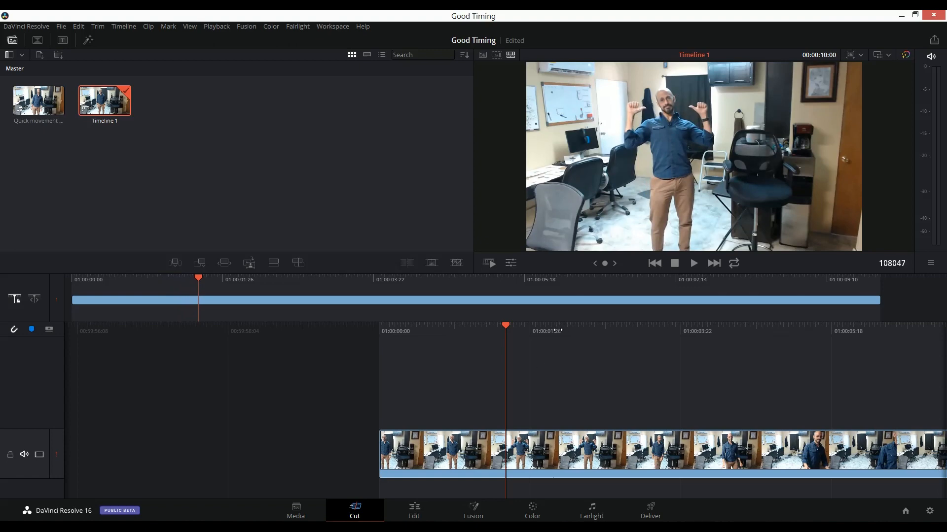
pyautogui.press('space')
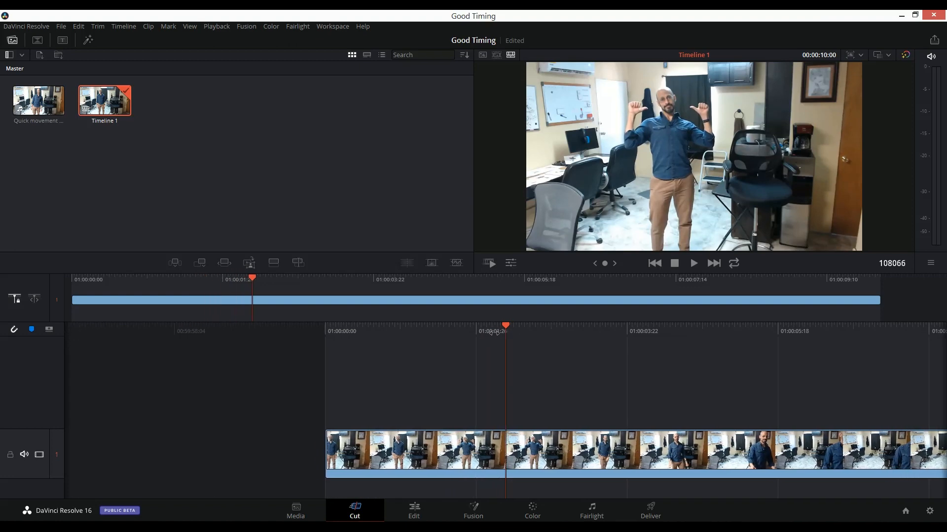
pyautogui.press('Home')
pyautogui.press('space')
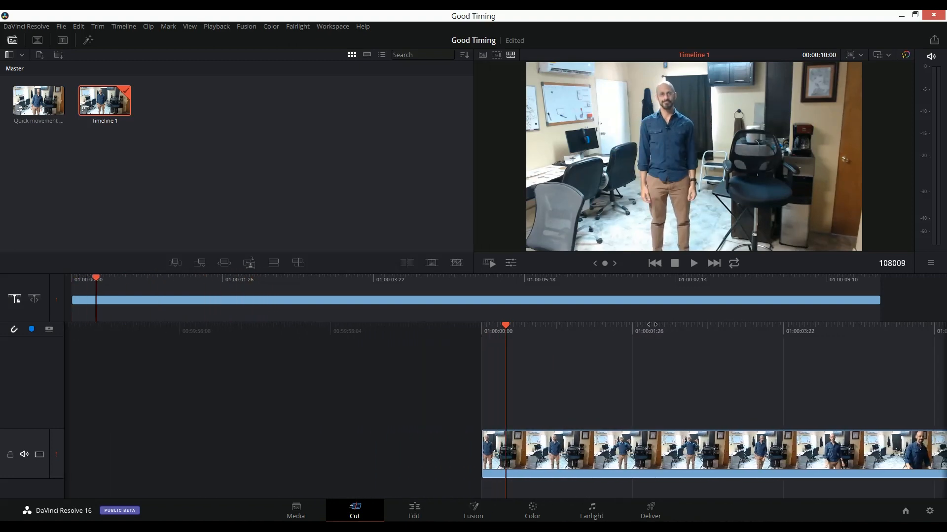
pyautogui.moveTo(623, 325); pyautogui.dragTo(662, 322)
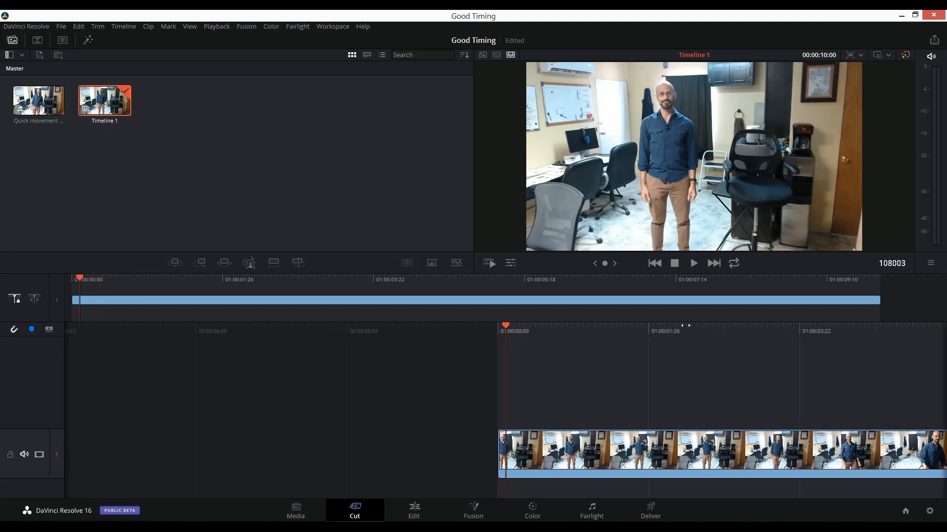
pyautogui.press('Right')
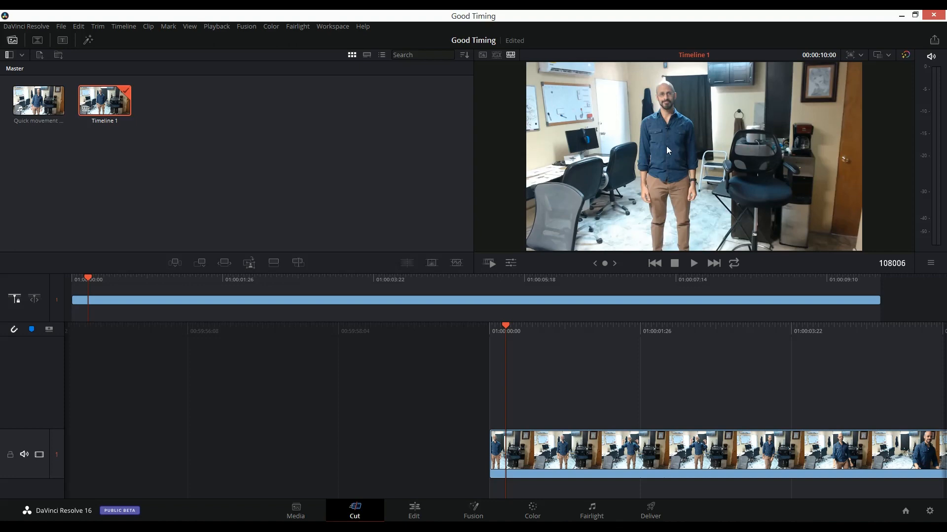
# - In the Word notes, add the bulleted entry "start" under TORSO and place the text cursor before the word
pyautogui.moveTo(162, 488)
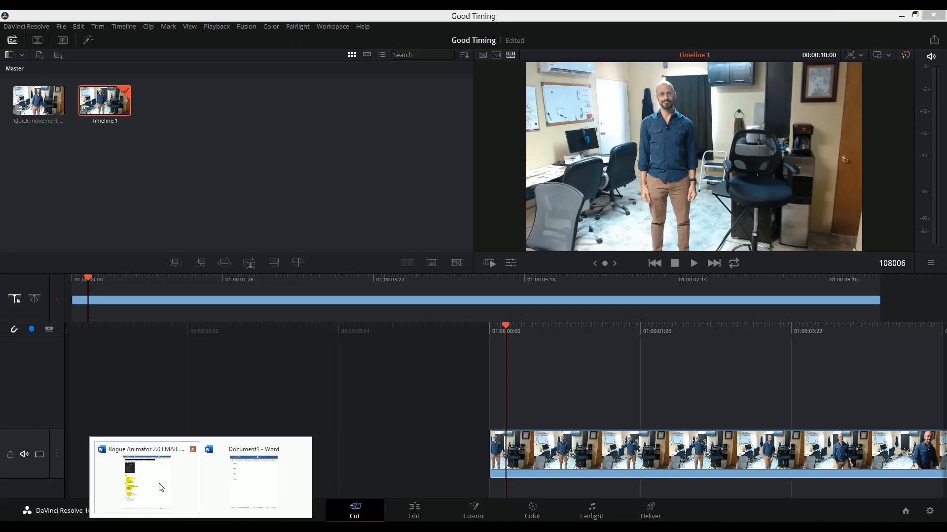
pyautogui.click(260, 475)
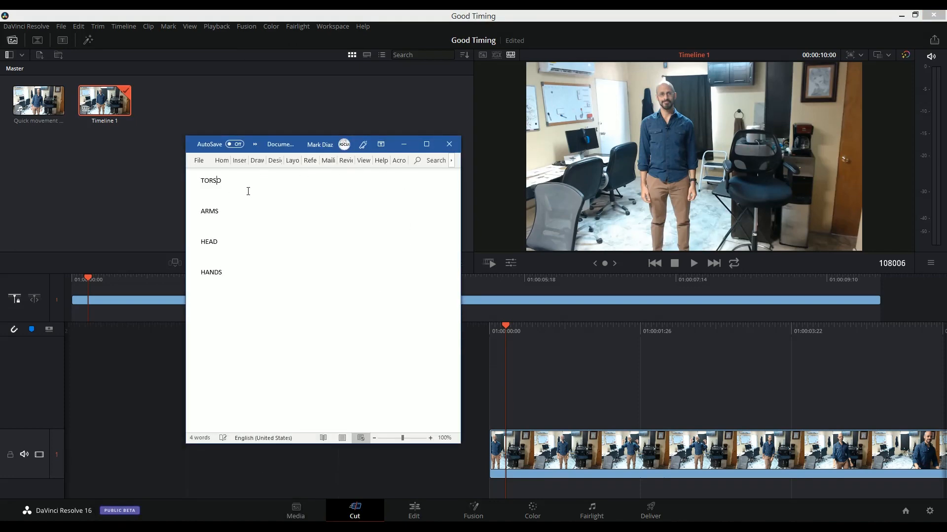
pyautogui.press('End')
pyautogui.press('Return')
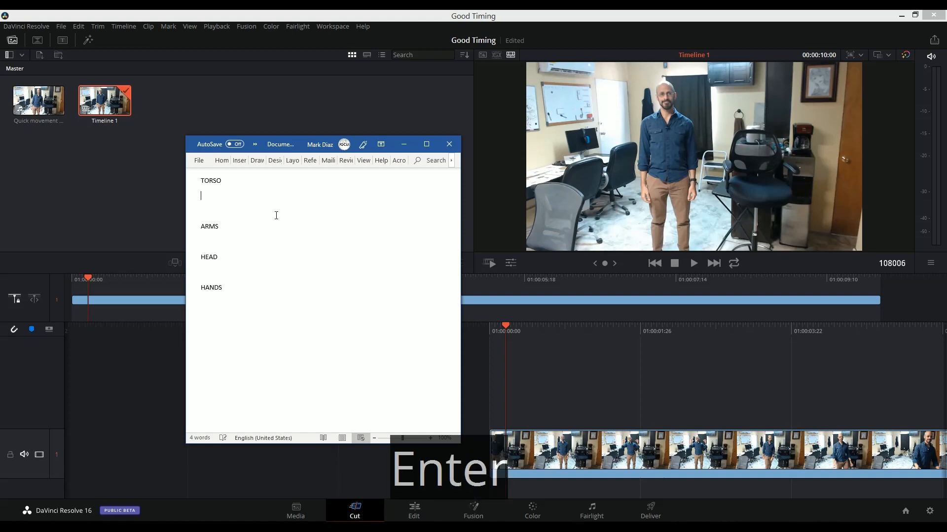
pyautogui.press('BackSpace')
pyautogui.write('start')
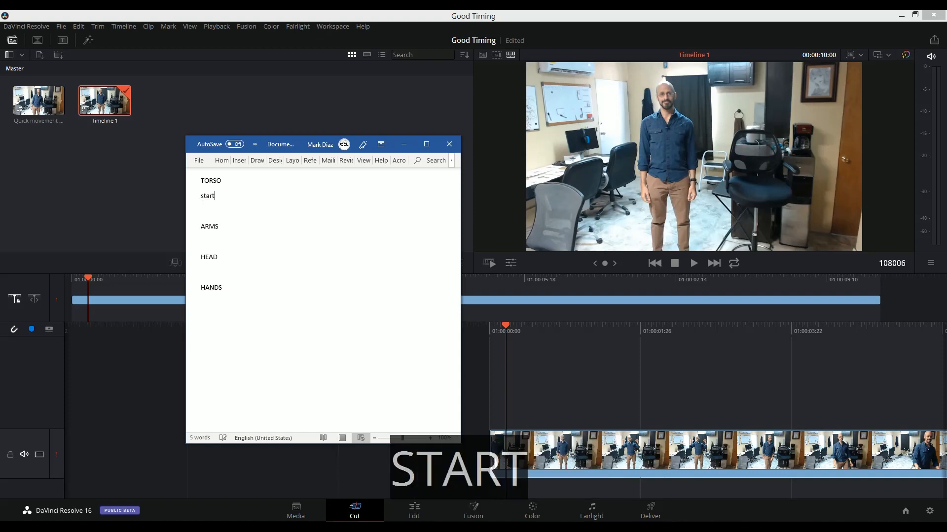
pyautogui.click(221, 161)
pyautogui.click(297, 195)
pyautogui.click(267, 191)
pyautogui.click(261, 225)
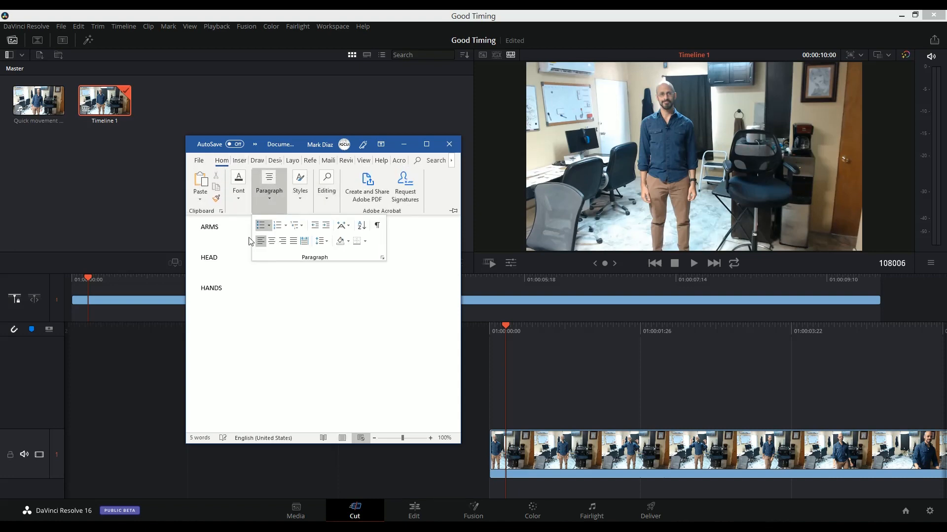
pyautogui.click(247, 240)
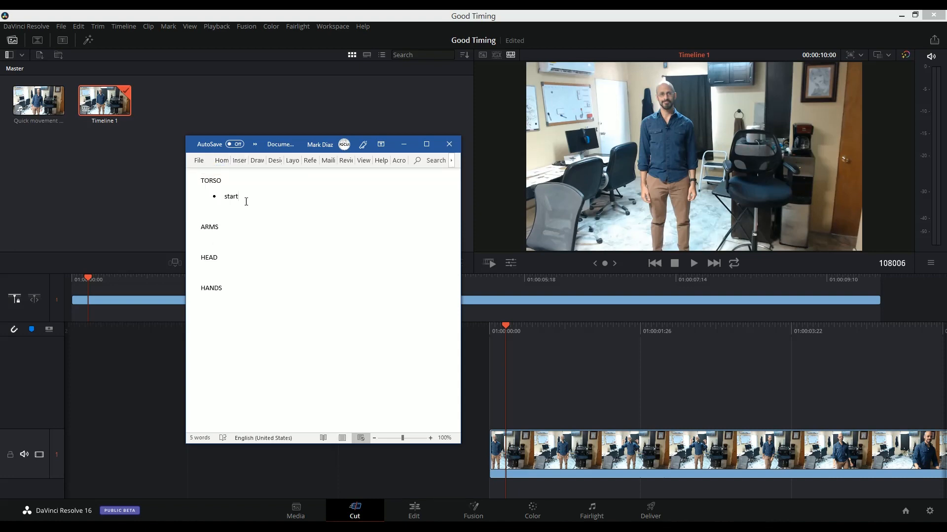
pyautogui.press('Home')
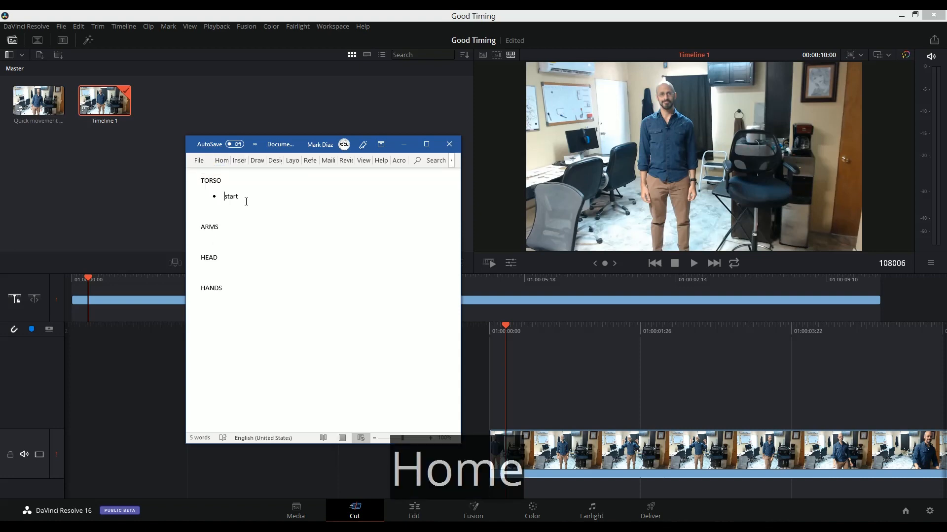
# - In DaVinci Resolve, step back and forth frame by frame to examine where the torso first moves, finishing at frame 108008
pyautogui.click(554, 345)
pyautogui.press('Left')
pyautogui.press('Left')
pyautogui.press('Left')
pyautogui.press('Left')
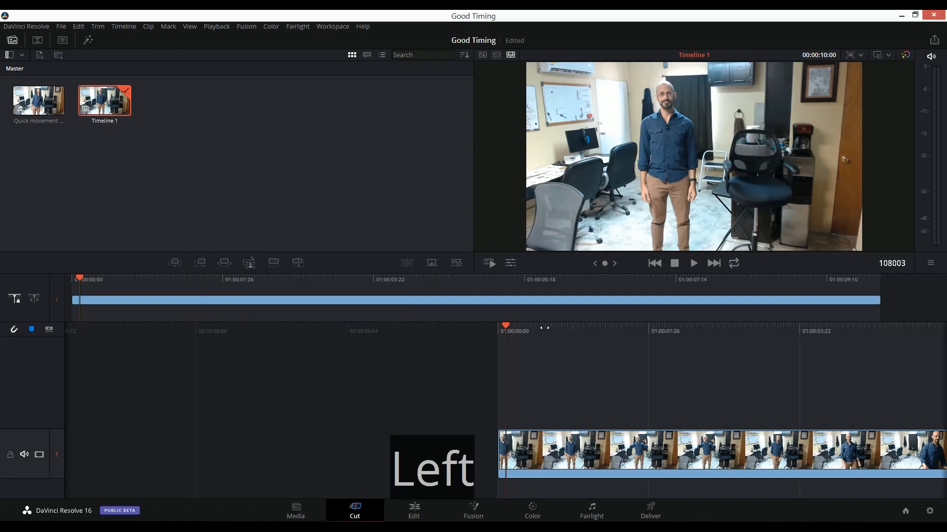
pyautogui.press('Right')
pyautogui.press('Right')
pyautogui.press('Right')
pyautogui.press('Right')
pyautogui.press('Right')
pyautogui.press('Right')
pyautogui.press('Right')
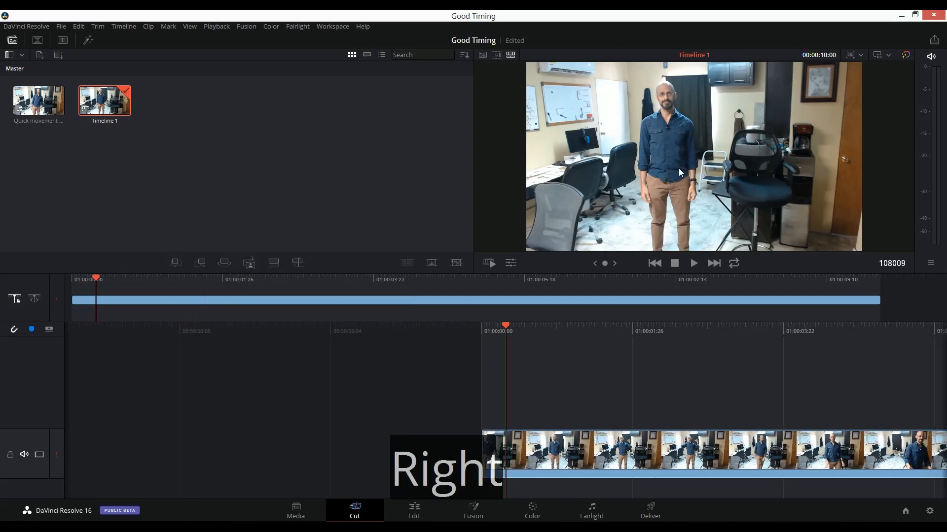
pyautogui.press('Right')
pyautogui.press('Right')
pyautogui.press('Right')
pyautogui.press('Left')
pyautogui.press('Left')
pyautogui.press('Left')
pyautogui.press('Left')
pyautogui.press('Left')
pyautogui.press('Left')
pyautogui.press('Right')
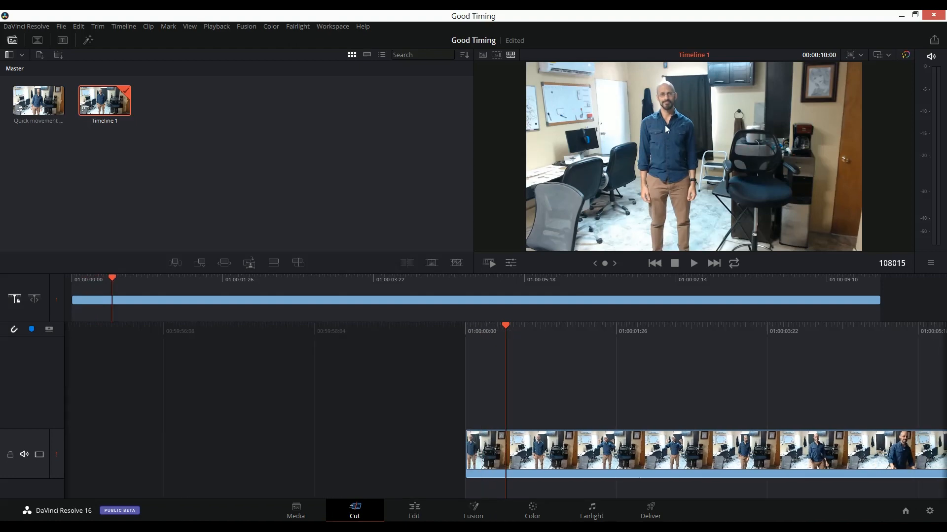
pyautogui.press('Left')
pyautogui.press('Left')
pyautogui.press('Left')
pyautogui.press('Left')
pyautogui.press('Left')
pyautogui.press('Left')
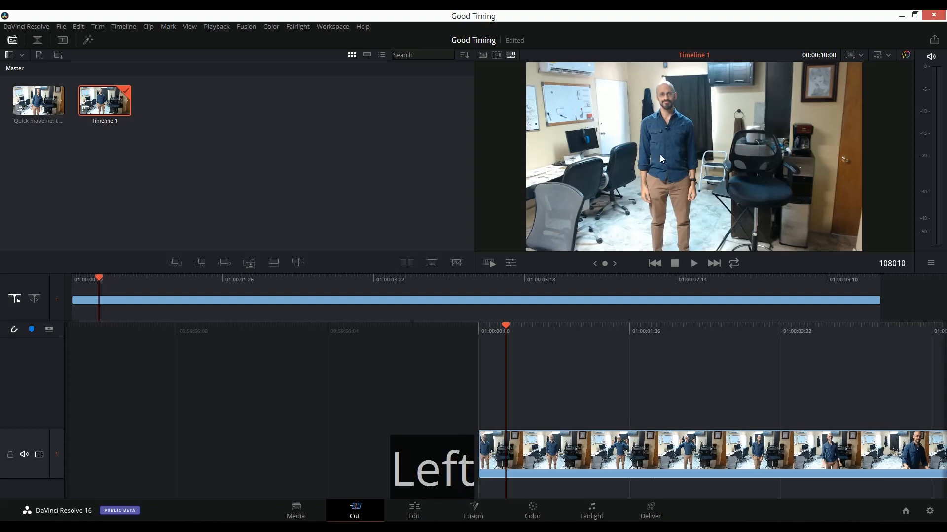
pyautogui.press('Right')
pyautogui.press('Right')
pyautogui.press('Right')
pyautogui.press('Right')
pyautogui.press('Right')
pyautogui.press('Right')
pyautogui.press('Right')
pyautogui.press('Right')
pyautogui.press('Right')
pyautogui.press('Right')
pyautogui.press('Right')
pyautogui.press('Right')
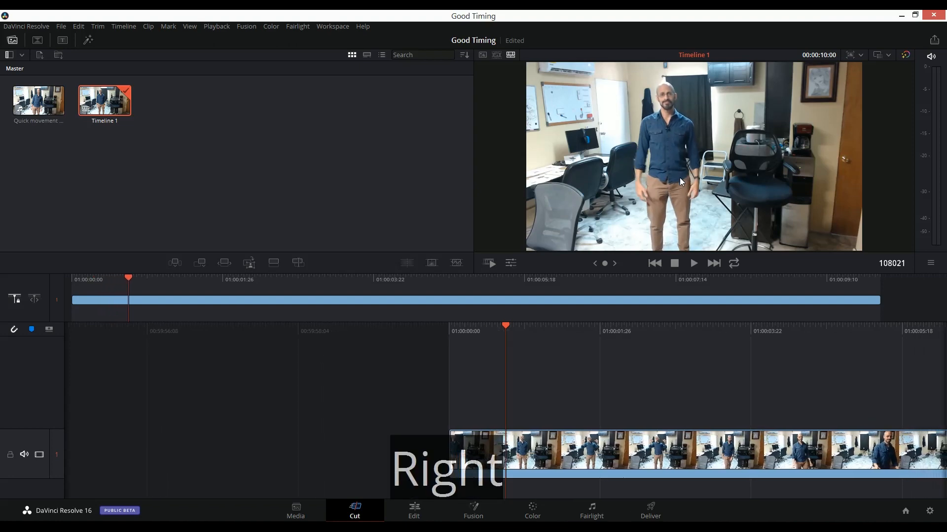
pyautogui.press('Left')
pyautogui.press('Left')
pyautogui.press('Left')
pyautogui.press('Left')
pyautogui.press('Left')
pyautogui.press('Left')
pyautogui.press('Left')
pyautogui.press('Left')
pyautogui.press('Left')
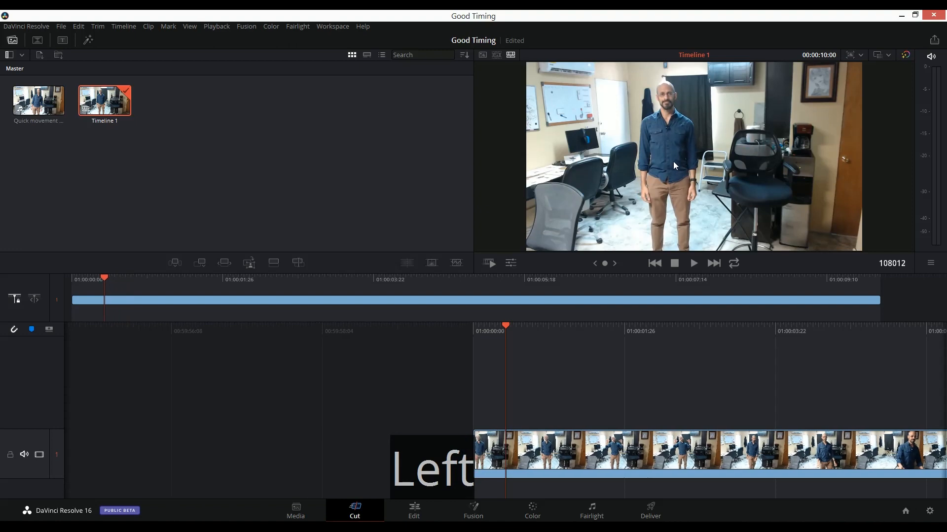
pyautogui.press('Right')
pyautogui.press('Right')
pyautogui.press('Right')
pyautogui.press('Right')
pyautogui.press('Right')
pyautogui.press('Right')
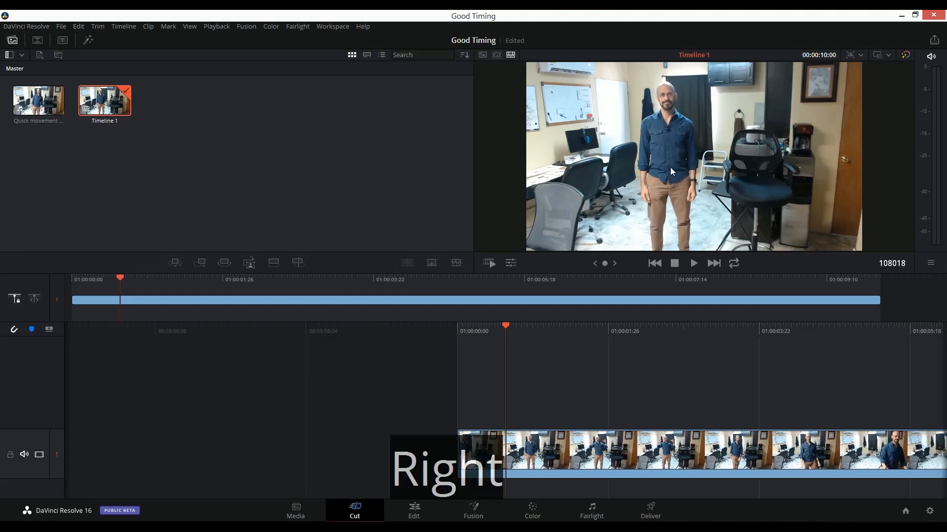
pyautogui.press('Right')
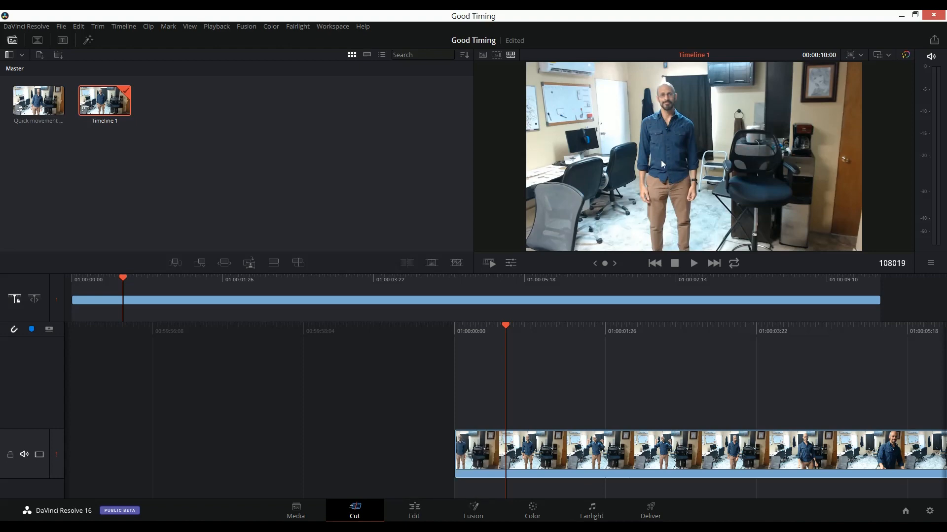
pyautogui.press('Left')
pyautogui.press('Left')
pyautogui.press('Left')
pyautogui.press('Left')
pyautogui.press('Left')
pyautogui.press('Left')
pyautogui.press('Left')
pyautogui.press('Left')
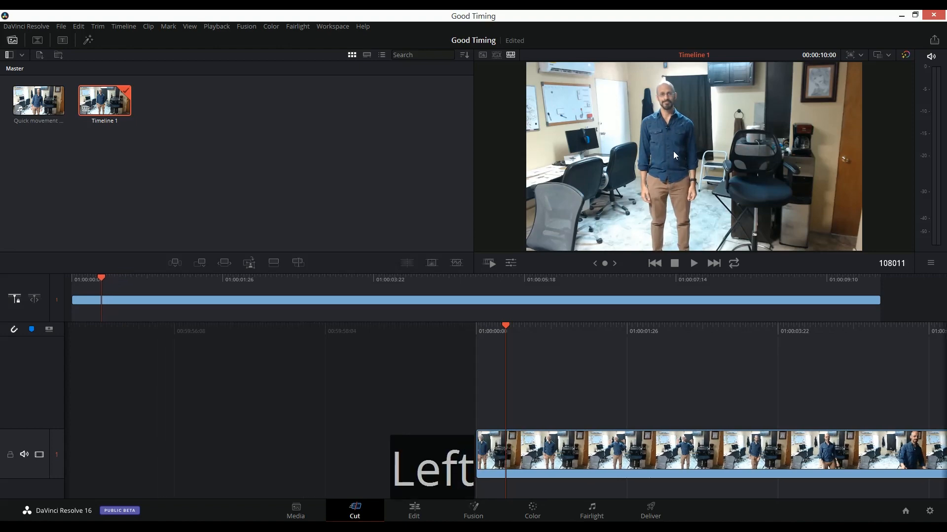
pyautogui.press('Left')
pyautogui.press('Left')
pyautogui.press('Left')
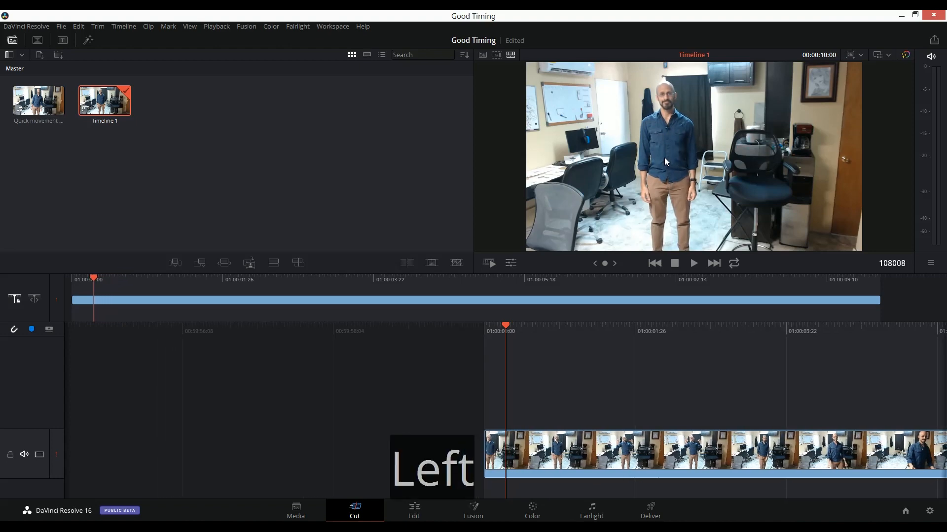
# - Switch to the Word notes, make the TORSO bullet read "8 start", begin a new bullet below it, and return to DaVinci Resolve
pyautogui.hotkey('alt', 'Tab')
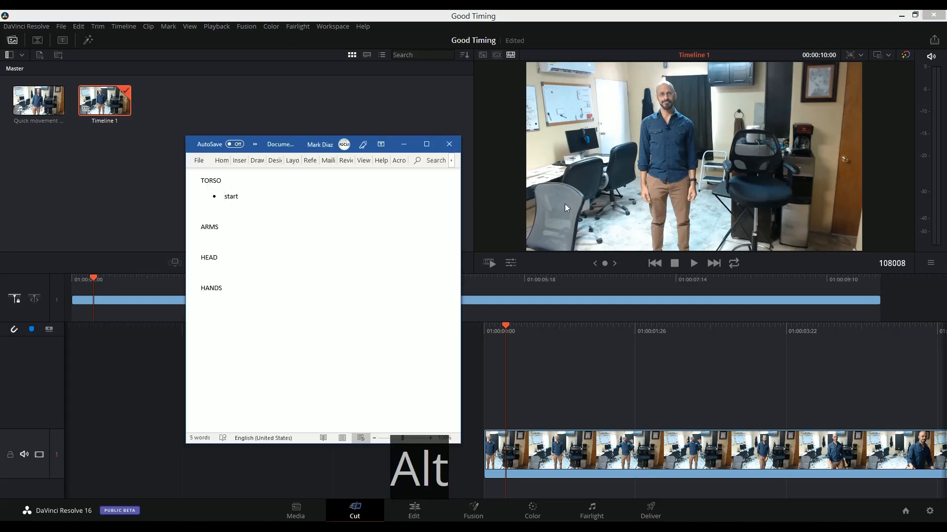
pyautogui.write('8')
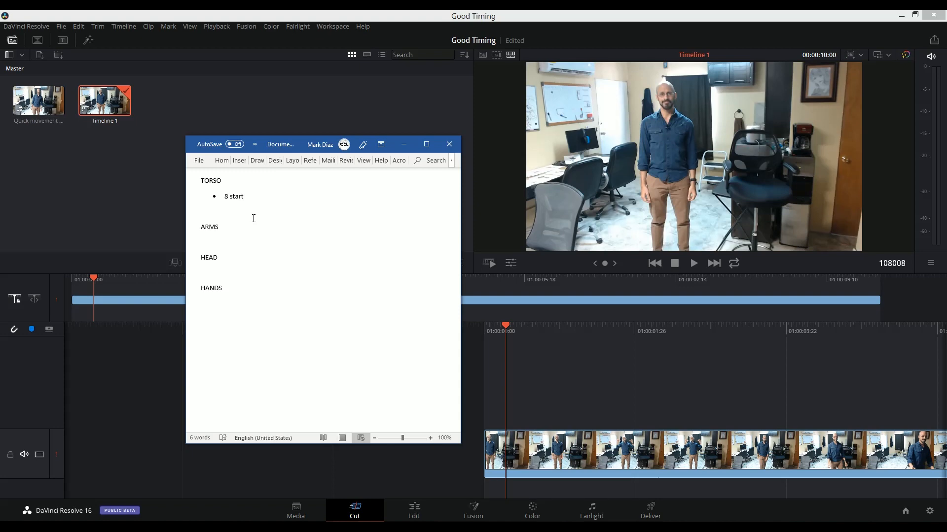
pyautogui.press('Return')
pyautogui.click(542, 353)
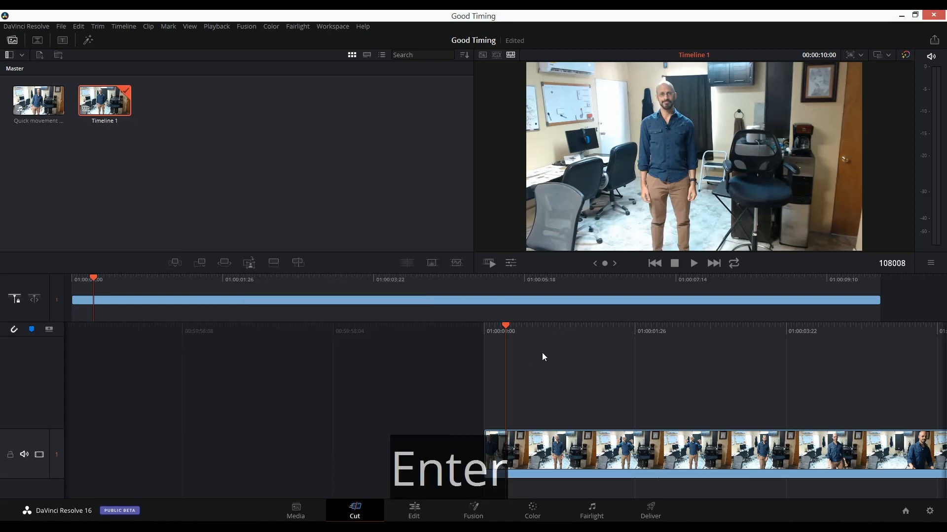
# - Step frame by frame from frame 108008 through the start of the arm raise to examine the torso's movement, finishing at frame 108026
pyautogui.press('Right')
pyautogui.press('Right')
pyautogui.press('Right')
pyautogui.press('Right')
pyautogui.press('Right')
pyautogui.press('Right')
pyautogui.press('Right')
pyautogui.press('Right')
pyautogui.press('Right')
pyautogui.press('Right')
pyautogui.press('Right')
pyautogui.press('Right')
pyautogui.press('Right')
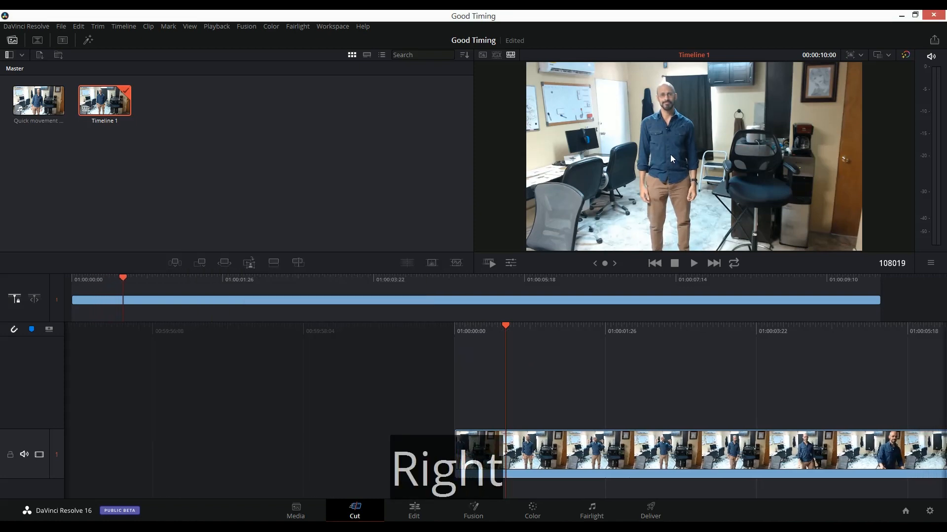
pyautogui.press('Left')
pyautogui.press('Left')
pyautogui.press('Left')
pyautogui.press('Left')
pyautogui.press('Left')
pyautogui.press('Right')
pyautogui.press('Right')
pyautogui.press('Right')
pyautogui.press('Right')
pyautogui.press('Right')
pyautogui.press('Right')
pyautogui.press('Right')
pyautogui.press('Right')
pyautogui.press('Right')
pyautogui.press('Right')
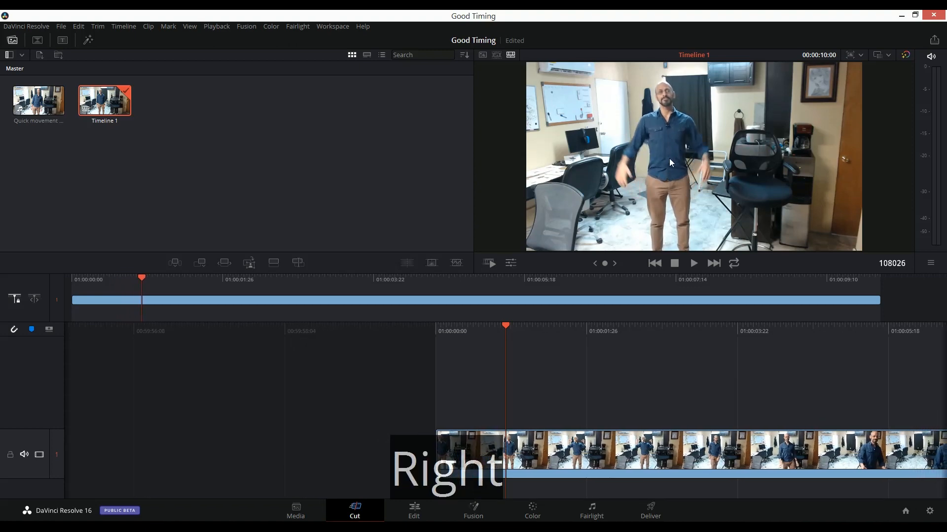
# - Sketch a downward and an upward arrow over the man's torso with the screen drawing tools, and exit the drawing overlay
pyautogui.hotkey('ctrl', 'alt', 'shift')
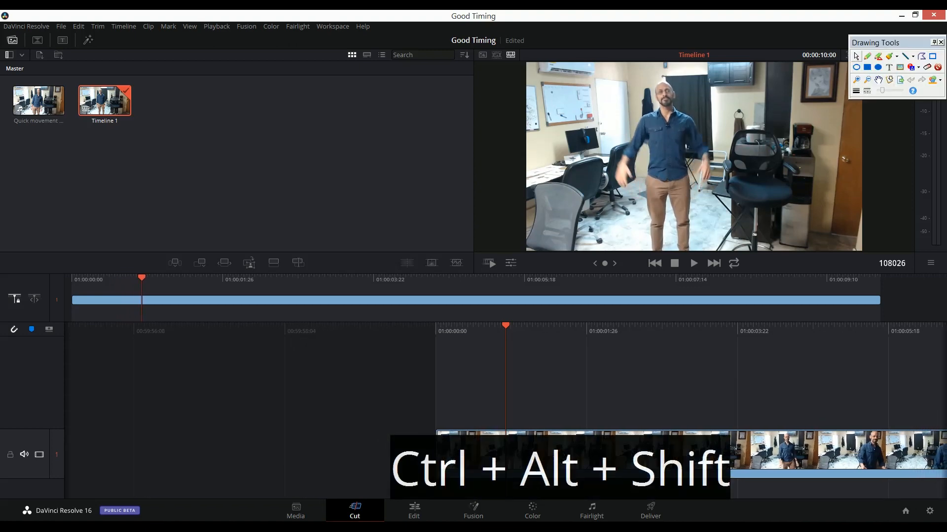
pyautogui.moveTo(646, 120)
pyautogui.mouseDown()
pyautogui.moveTo(663, 164)
pyautogui.moveTo(682, 124)
pyautogui.mouseUp()
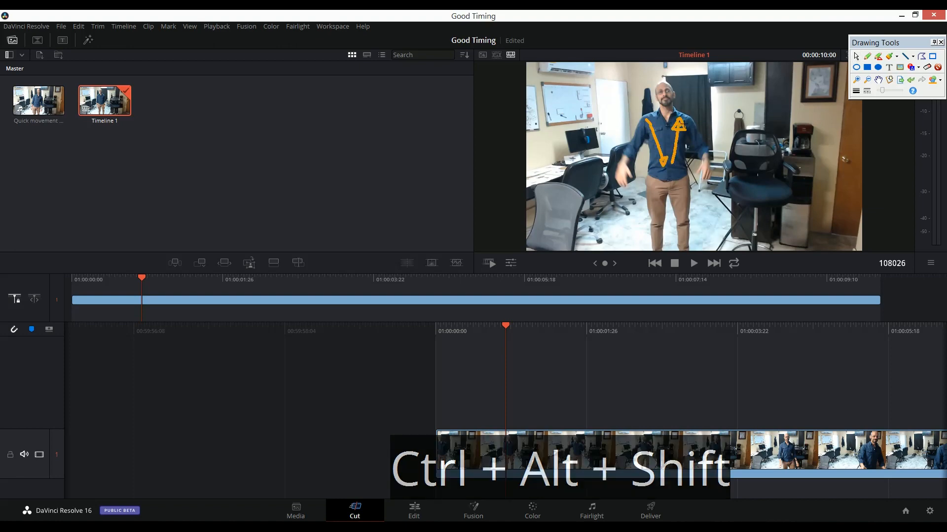
pyautogui.hotkey('ctrl', 'alt')
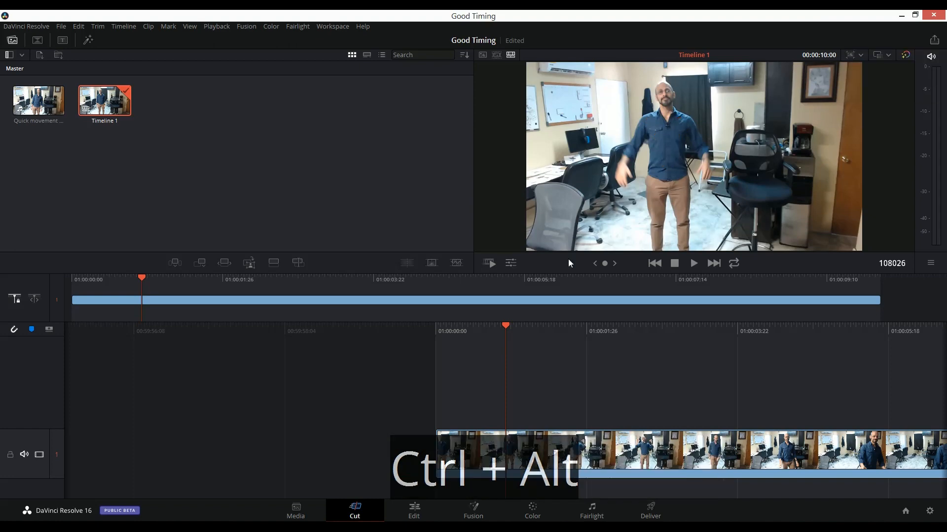
# - Step back and forth frame by frame to examine where the torso begins going down, finishing at frame 108019
pyautogui.press('Left')
pyautogui.press('Left')
pyautogui.press('Left')
pyautogui.press('Left')
pyautogui.press('Left')
pyautogui.press('Right')
pyautogui.press('Right')
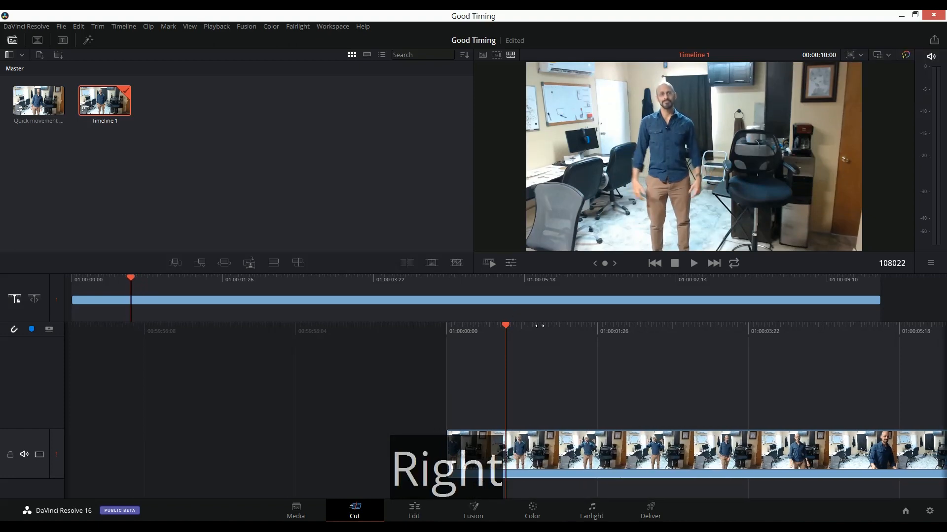
pyautogui.press('Left')
pyautogui.press('Left')
pyautogui.press('Left')
pyautogui.press('Left')
pyautogui.press('Left')
pyautogui.press('Right')
pyautogui.press('Right')
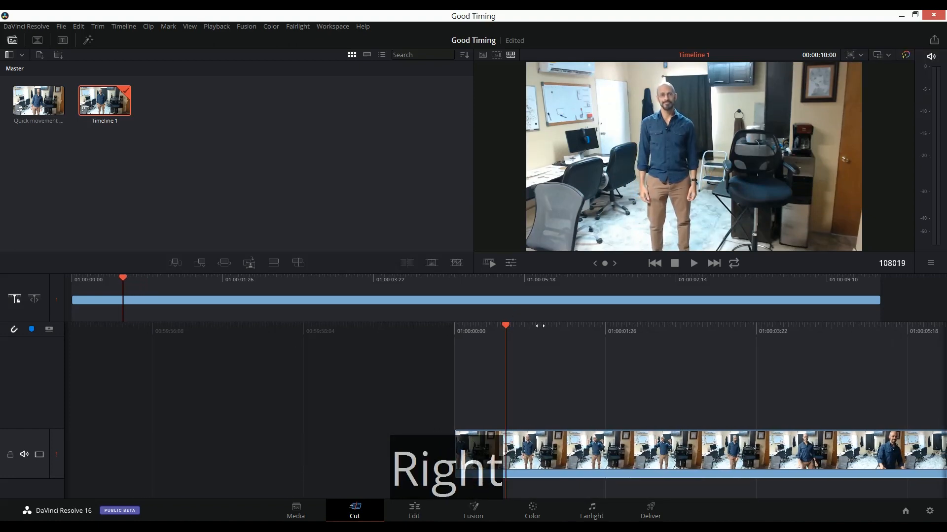
pyautogui.press('Left')
pyautogui.press('Left')
pyautogui.press('Right')
pyautogui.press('Right')
pyautogui.press('Left')
pyautogui.press('Left')
pyautogui.press('Left')
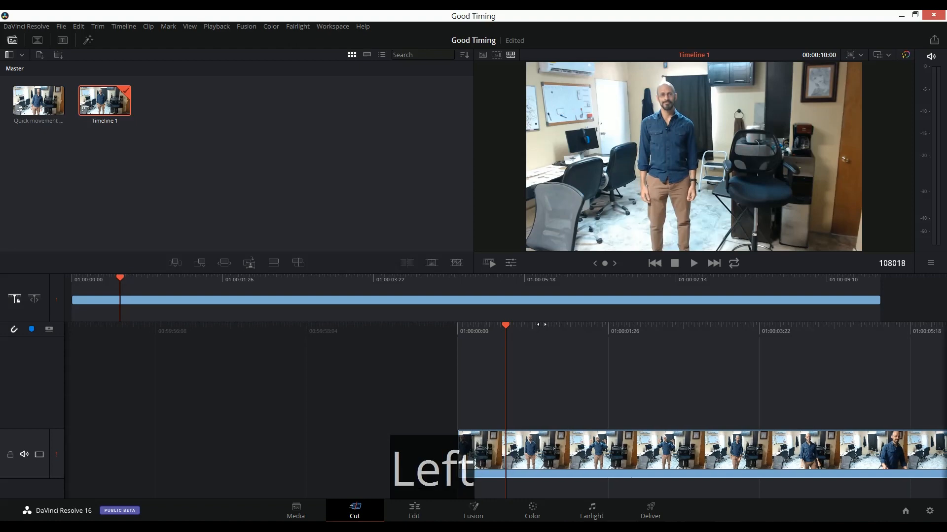
pyautogui.press('Right')
pyautogui.press('Right')
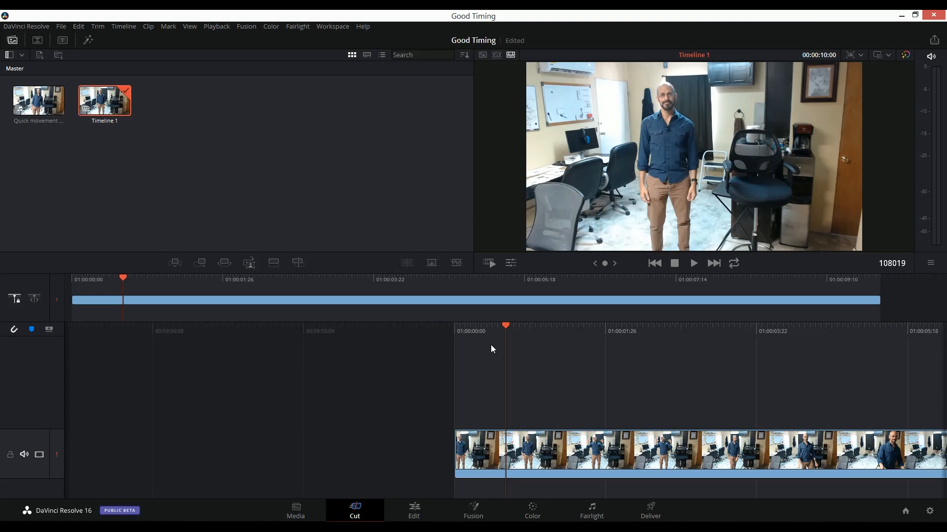
# - Switch to the Word notes, enter "19 go down" as the second TORSO bullet, begin a new bullet, and return to DaVinci Resolve
pyautogui.hotkey('alt', 'Tab')
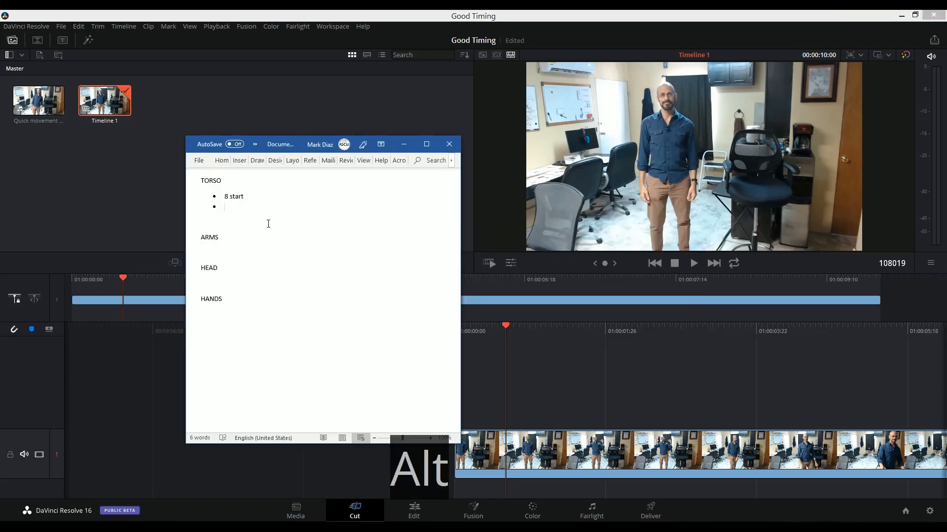
pyautogui.write('19 go down')
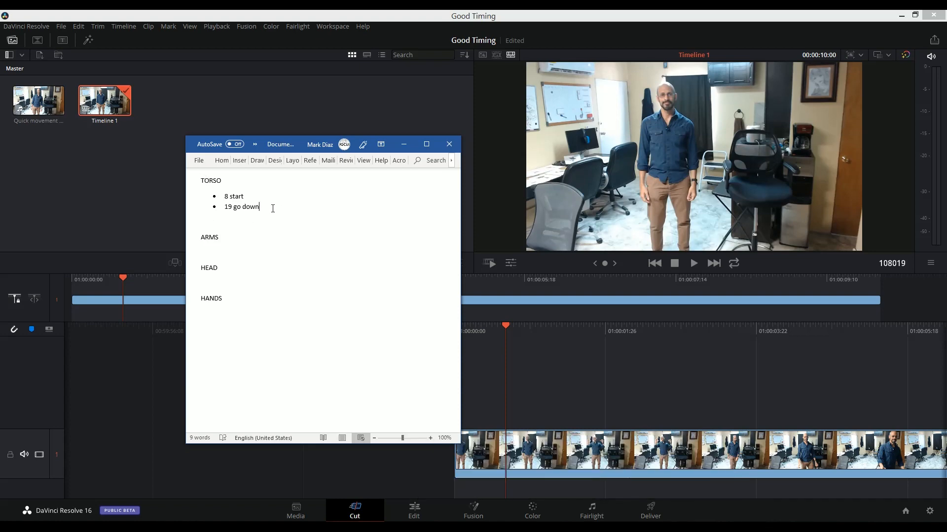
pyautogui.press('Return')
pyautogui.click(554, 328)
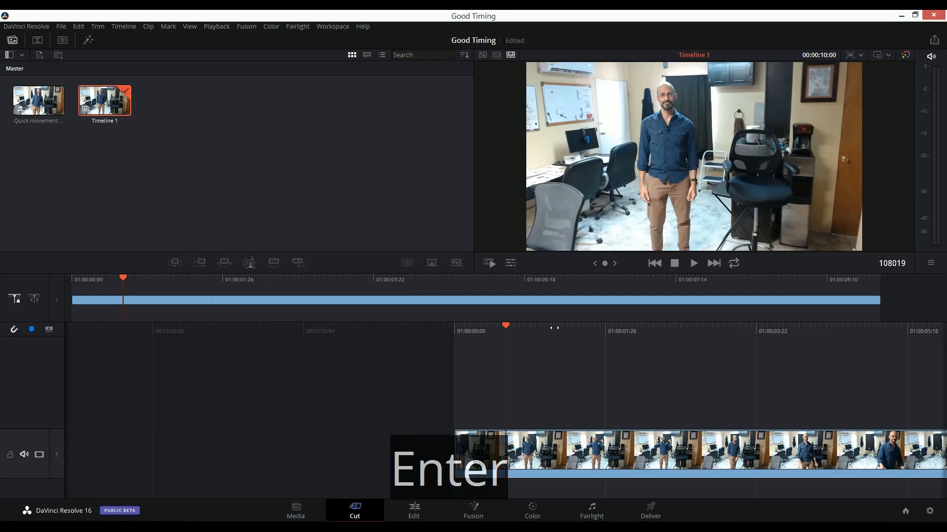
# - Step through the raised-arms movement frame by frame to examine where the torso starts going up, finishing at frame 108036
pyautogui.press('Right')
pyautogui.press('Right')
pyautogui.press('Right')
pyautogui.press('Right')
pyautogui.press('Right')
pyautogui.press('Right')
pyautogui.press('Right')
pyautogui.press('Right')
pyautogui.press('Right')
pyautogui.press('Right')
pyautogui.press('Right')
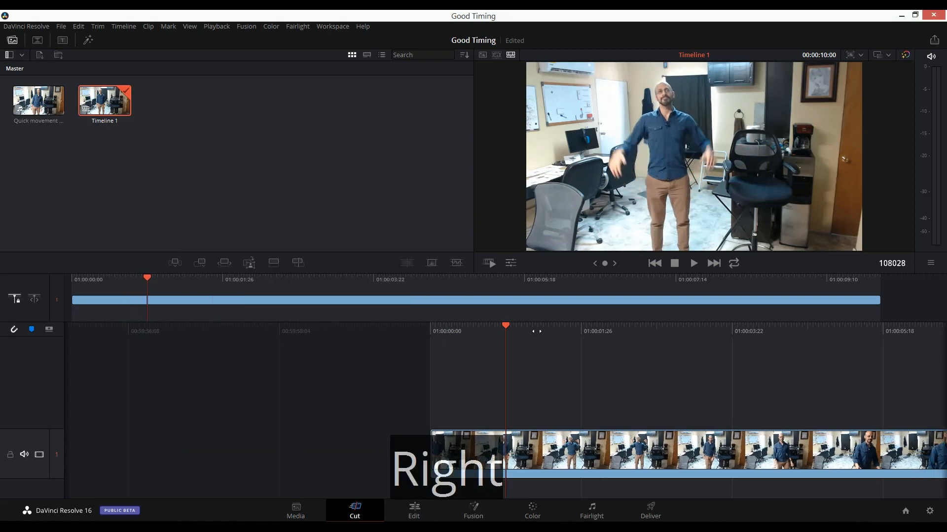
pyautogui.press('Right')
pyautogui.press('Right')
pyautogui.press('Right')
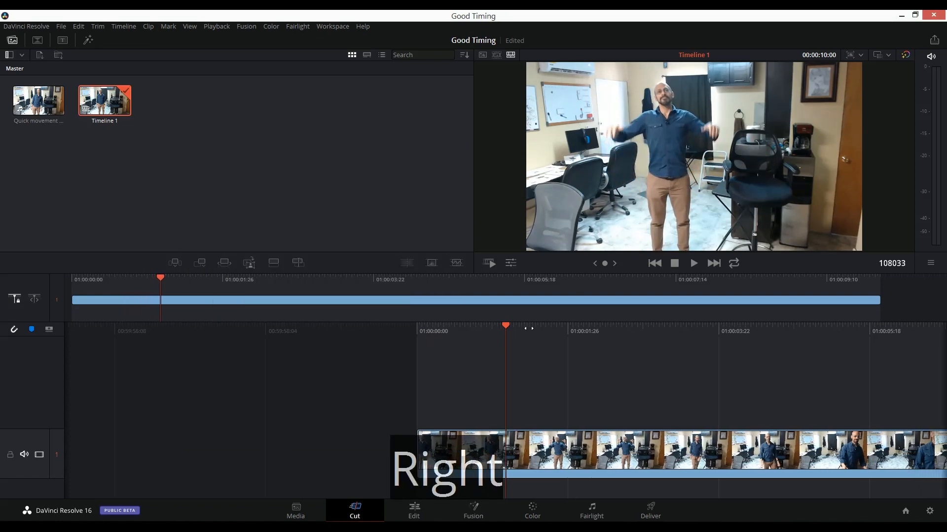
pyautogui.press('Right')
pyautogui.press('Right')
pyautogui.press('Right')
pyautogui.press('Right')
pyautogui.press('Left')
pyautogui.press('Left')
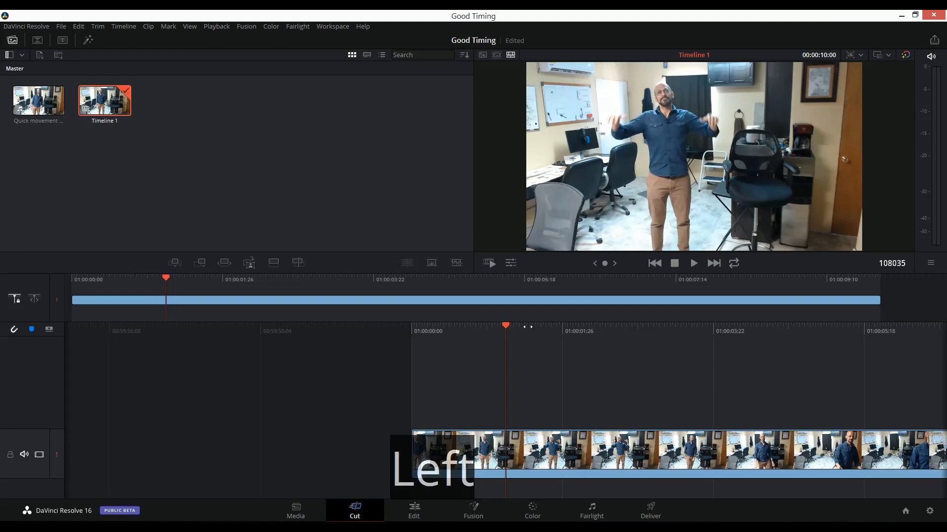
pyautogui.press('Right')
pyautogui.press('Right')
pyautogui.press('Left')
pyautogui.press('Right')
pyautogui.press('Right')
pyautogui.press('Right')
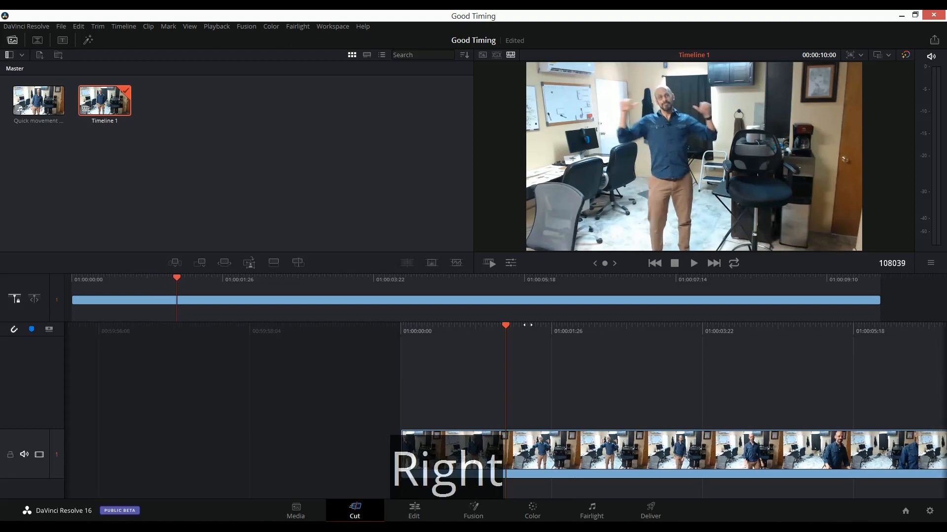
pyautogui.press('Right')
pyautogui.press('Right')
pyautogui.press('Right')
pyautogui.press('Left')
pyautogui.press('Left')
pyautogui.press('Left')
pyautogui.press('Left')
pyautogui.press('Left')
pyautogui.press('Left')
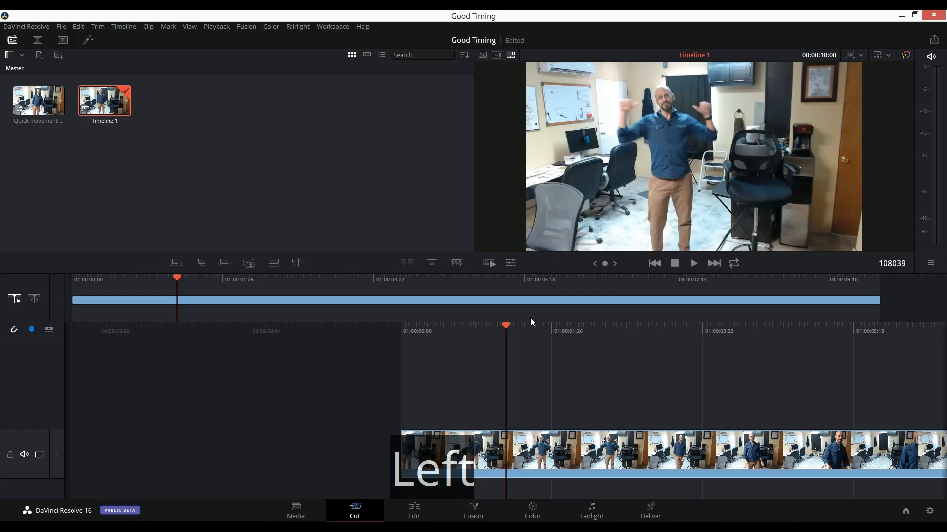
pyautogui.press('Right')
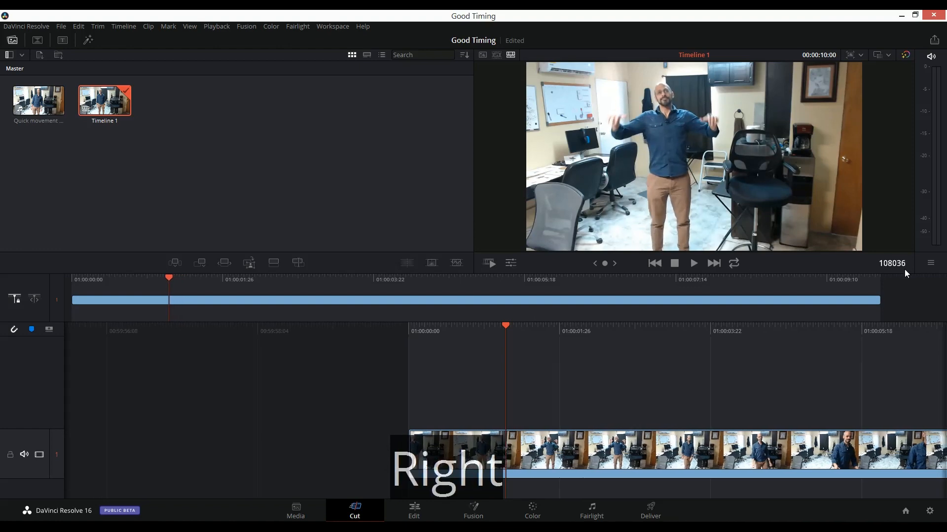
# - Switch to the Word notes, enter "36 go up" as the third TORSO bullet, begin a new bullet, and return to DaVinci Resolve
pyautogui.hotkey('alt', 'Tab')
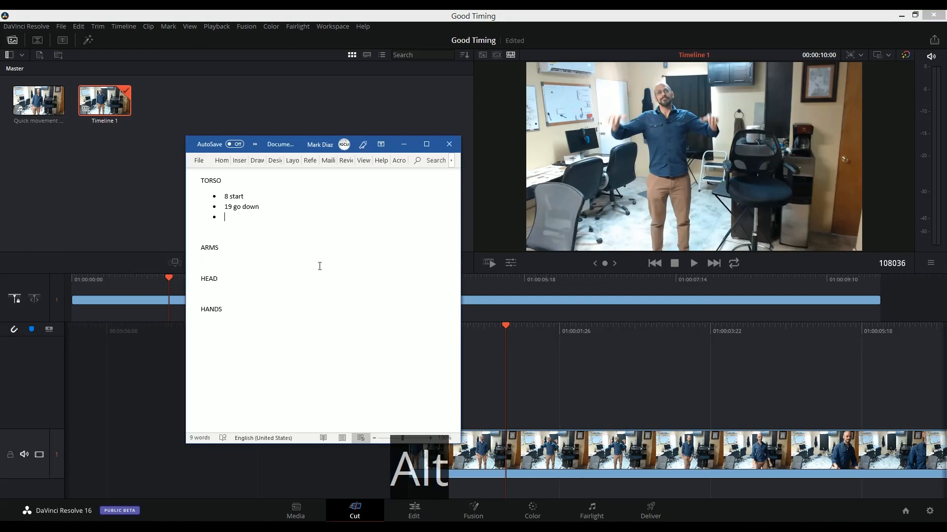
pyautogui.write('3+')
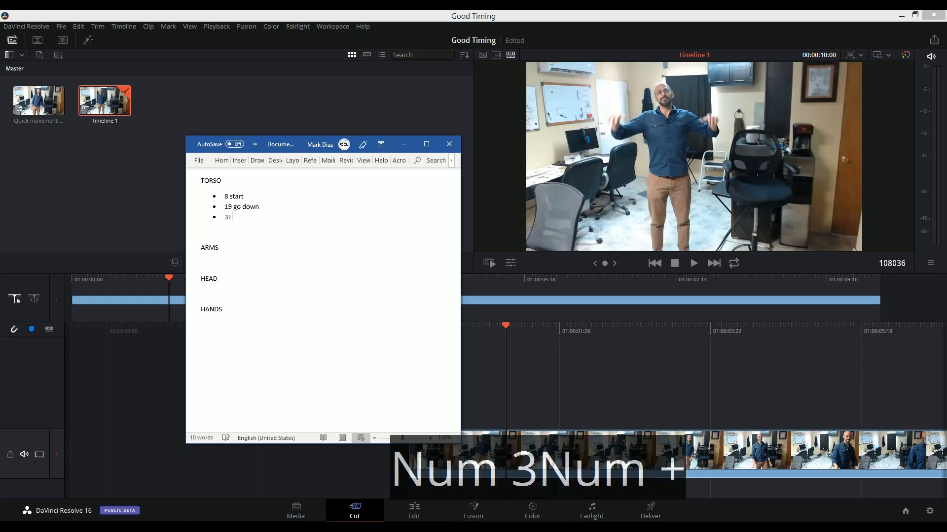
pyautogui.press('BackSpace')
pyautogui.write('6 ')
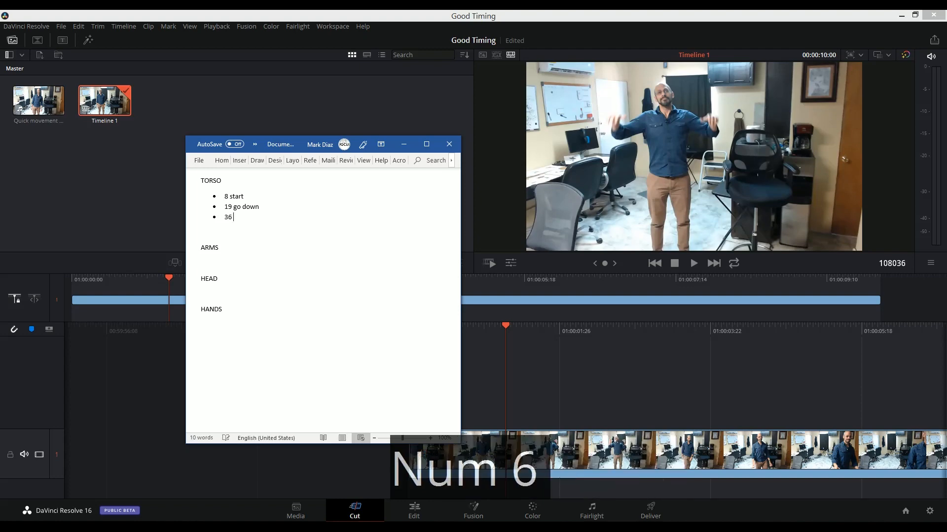
pyautogui.write('go up')
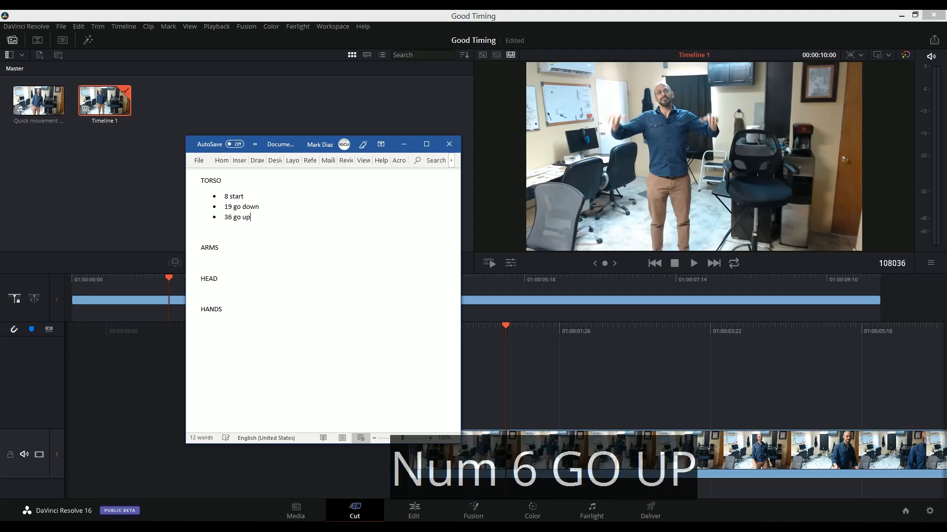
pyautogui.press('Return')
pyautogui.click(502, 345)
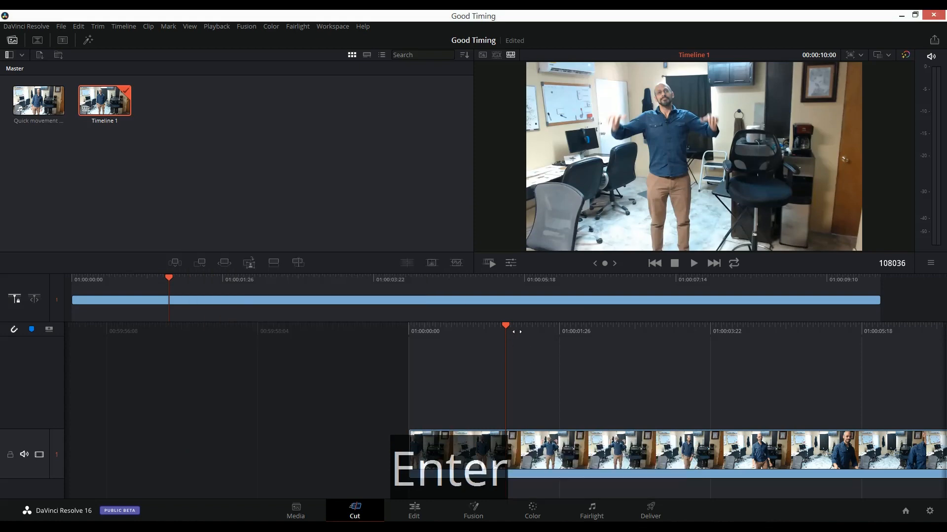
# - Step back and forth after frame 108036 to examine where the torso lands in the thumbs-in pose, finishing at frame 108043
pyautogui.press('Right')
pyautogui.press('Right')
pyautogui.press('Right')
pyautogui.press('Right')
pyautogui.press('Right')
pyautogui.press('Right')
pyautogui.press('Right')
pyautogui.press('Right')
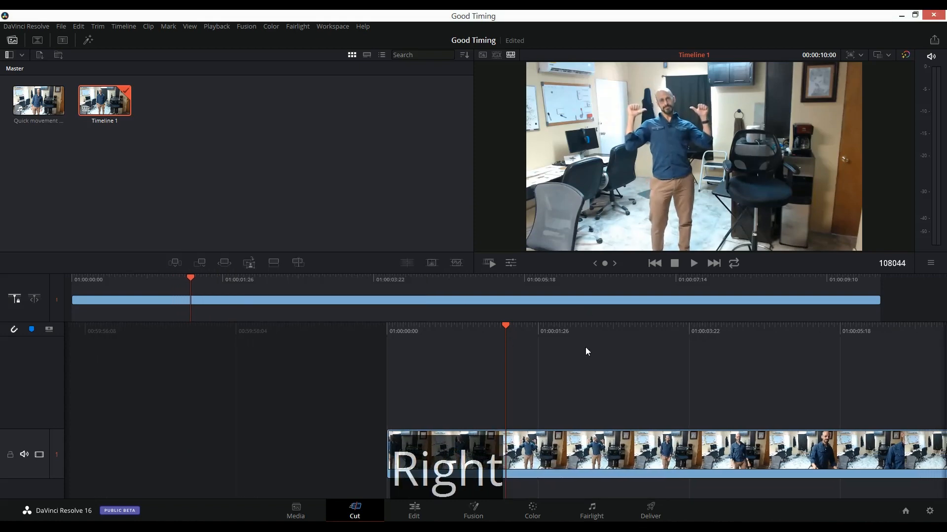
pyautogui.press('Left')
pyautogui.press('Left')
pyautogui.press('Right')
pyautogui.press('Left')
pyautogui.press('Left')
pyautogui.press('Left')
pyautogui.press('Left')
pyautogui.press('Left')
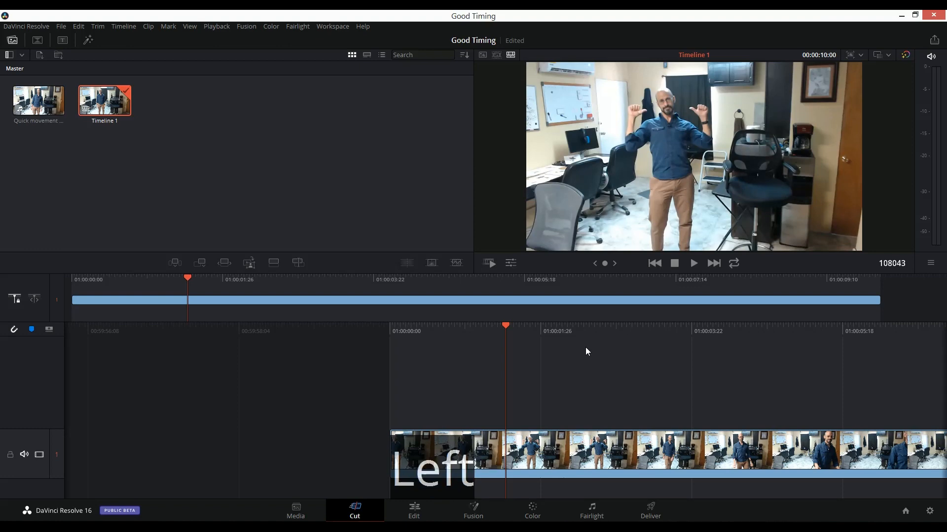
pyautogui.press('Left')
pyautogui.press('Left')
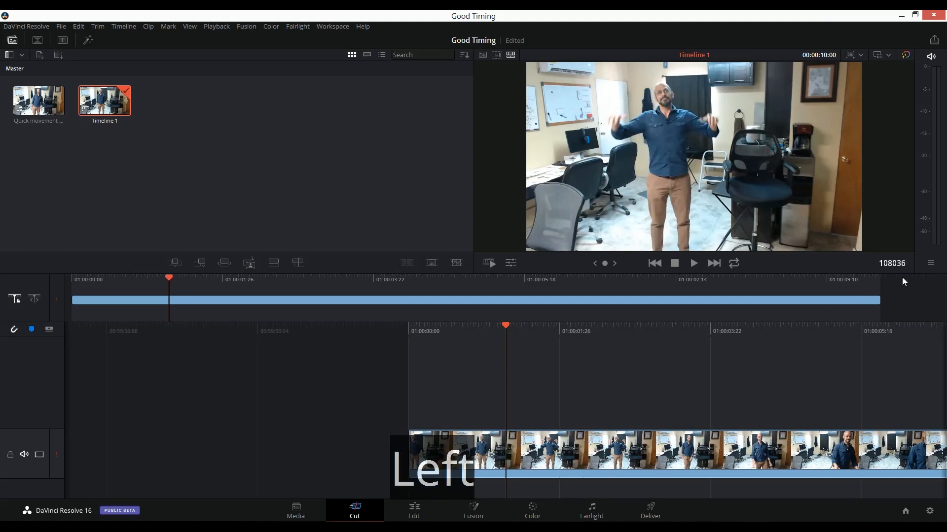
pyautogui.press('Right')
pyautogui.press('Right')
pyautogui.press('Right')
pyautogui.press('Right')
pyautogui.press('Right')
pyautogui.press('Right')
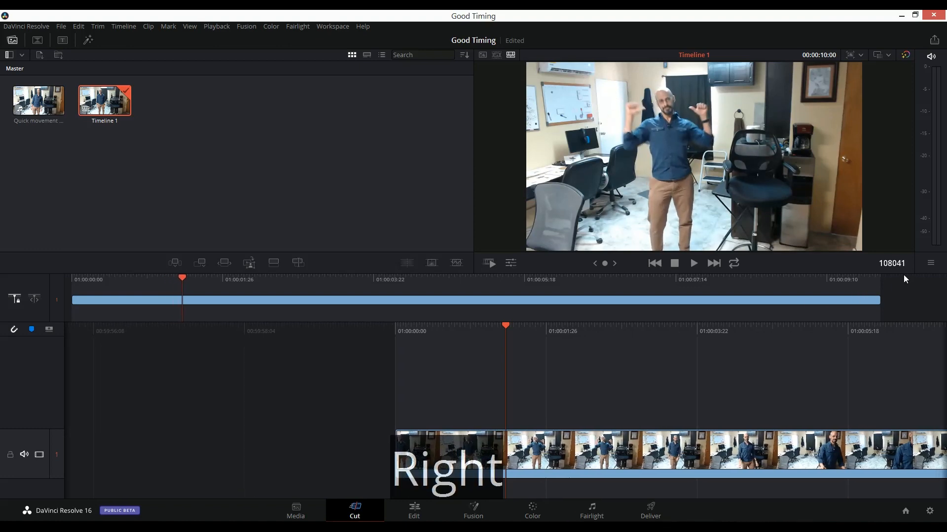
pyautogui.press('Right')
# - Switch to the Word notes, enter "43 down land" as the fourth TORSO bullet, and return to DaVinci Resolve
pyautogui.hotkey('alt', 'Tab')
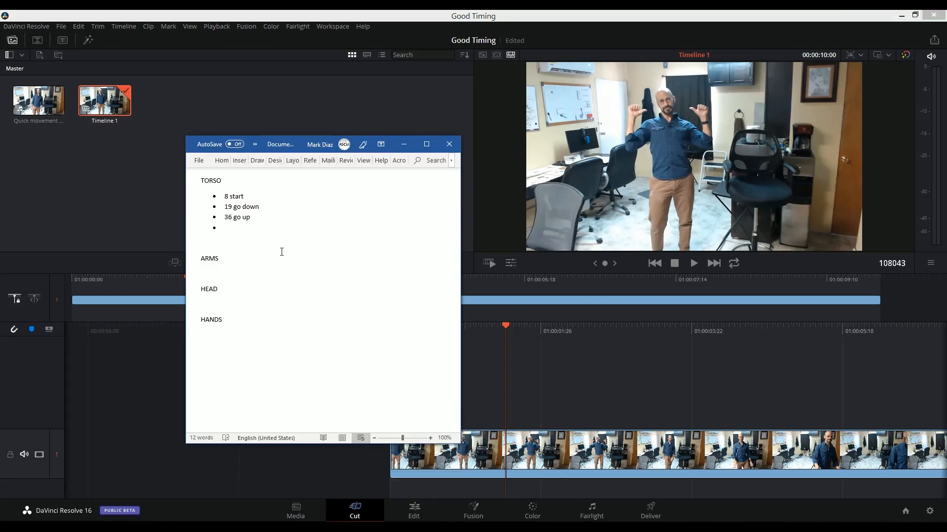
pyautogui.write('43 ')
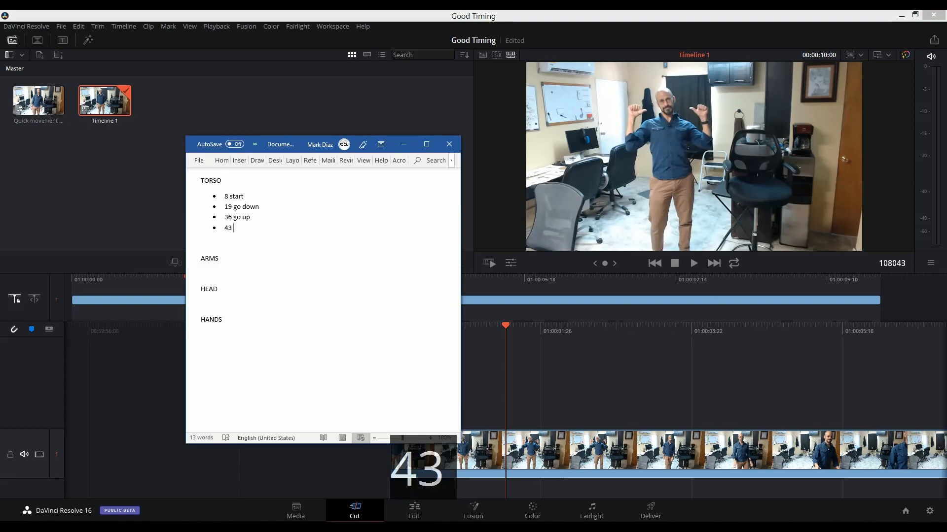
pyautogui.write('down land')
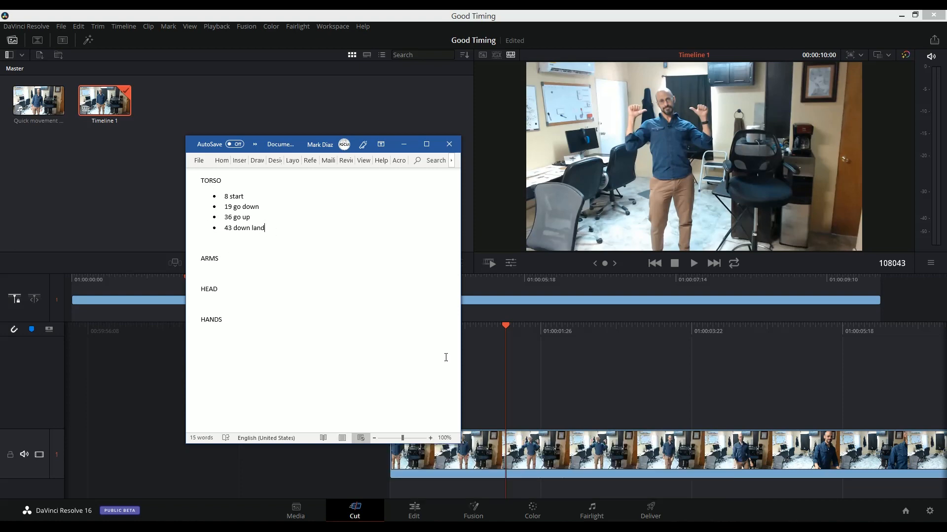
pyautogui.hotkey('alt', 'Tab')
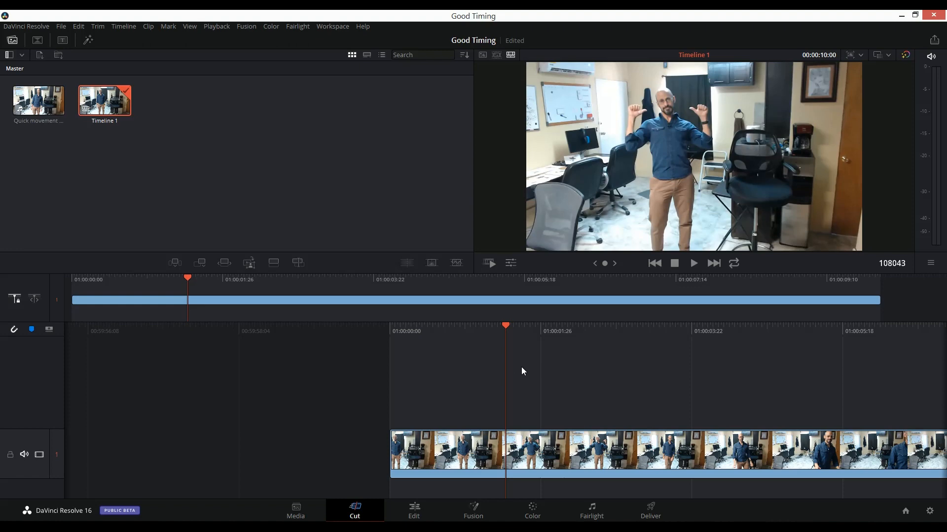
# - Step back and forth around the landing pose to examine where the torso settles after the landing, finishing at frame 108047
pyautogui.press('Right')
pyautogui.press('Right')
pyautogui.press('Right')
pyautogui.press('Right')
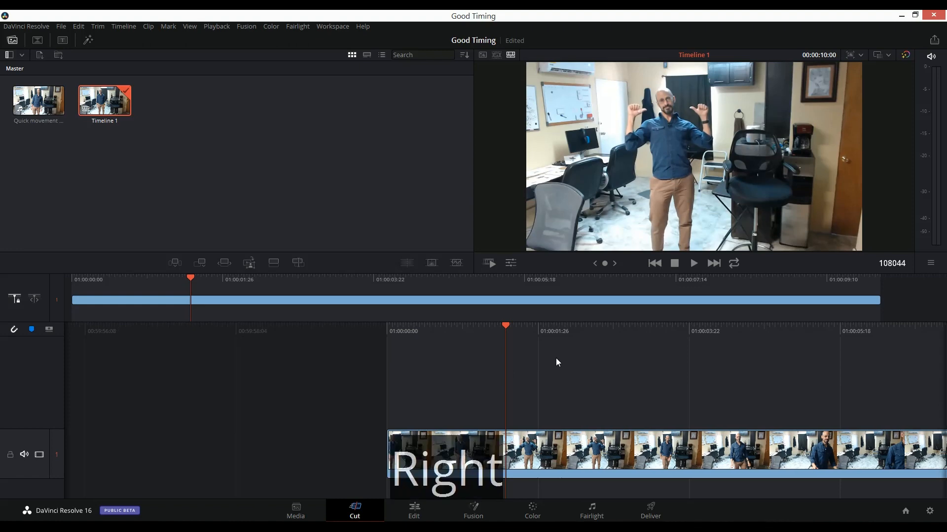
pyautogui.press('Right')
pyautogui.press('Right')
pyautogui.press('Right')
pyautogui.press('Left')
pyautogui.press('Left')
pyautogui.press('Left')
pyautogui.press('Left')
pyautogui.press('Left')
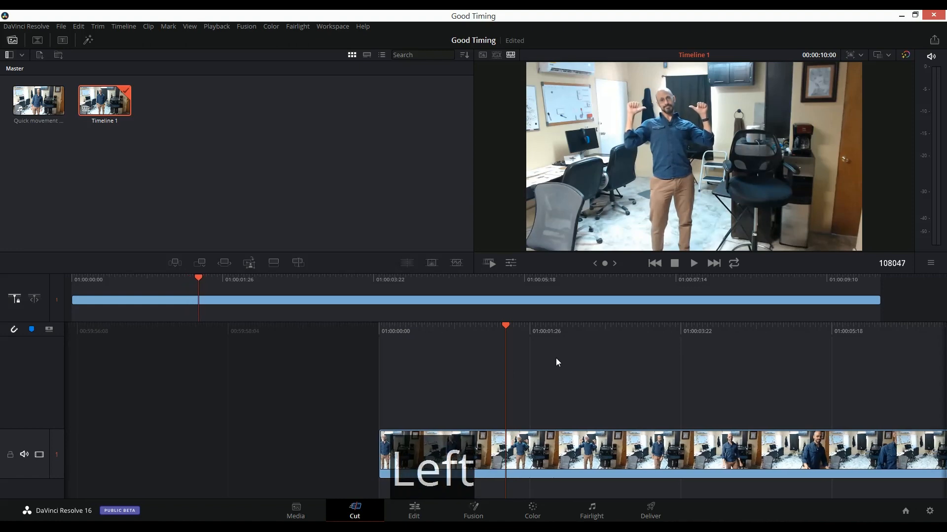
pyautogui.press('Right')
pyautogui.press('Right')
pyautogui.press('Right')
pyautogui.press('Left')
# - Switch to the Word notes and add the bullet "47 up aftermath" at the end of the TORSO list
pyautogui.hotkey('alt', 'Tab')
pyautogui.press('Return')
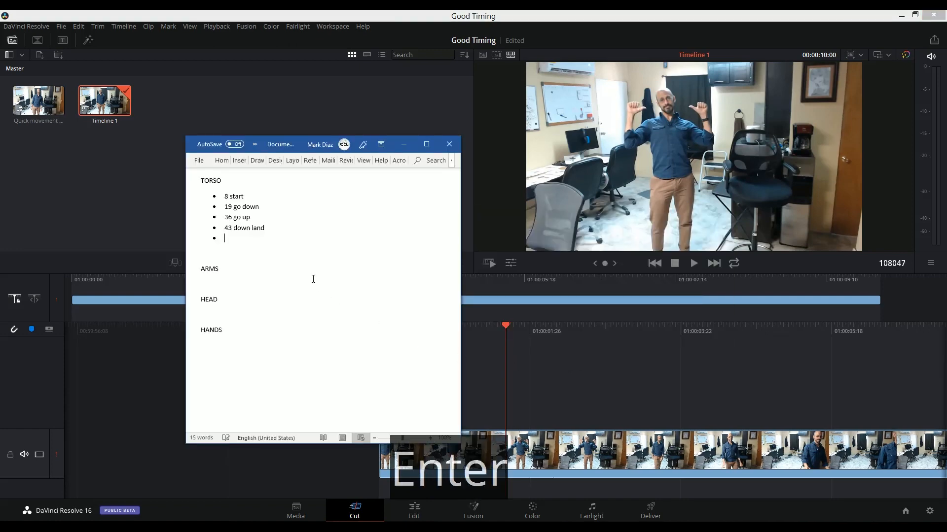
pyautogui.write('47 up aftermath')
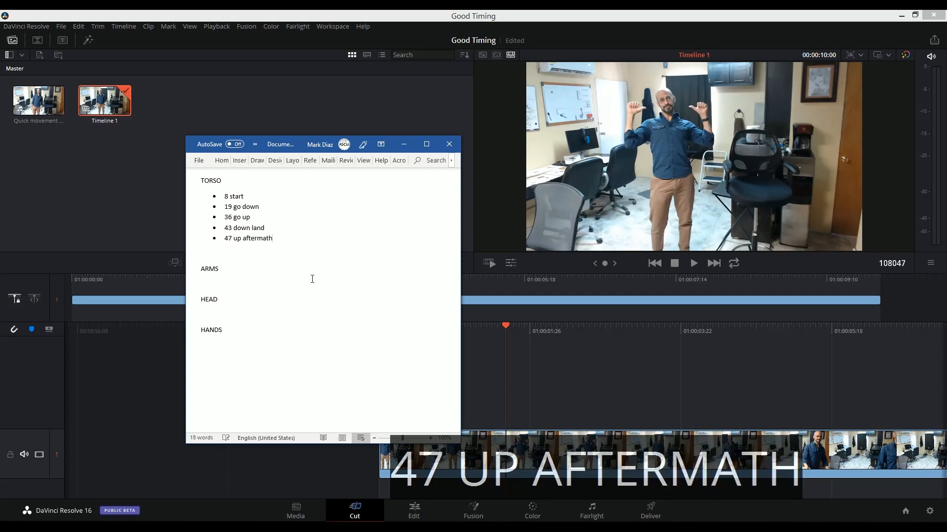
# - Start a new TORSO bullet, return to DaVinci Resolve, and step through the frames after 108047 to examine the torso's drift, finishing at frame 108070
pyautogui.press('Return')
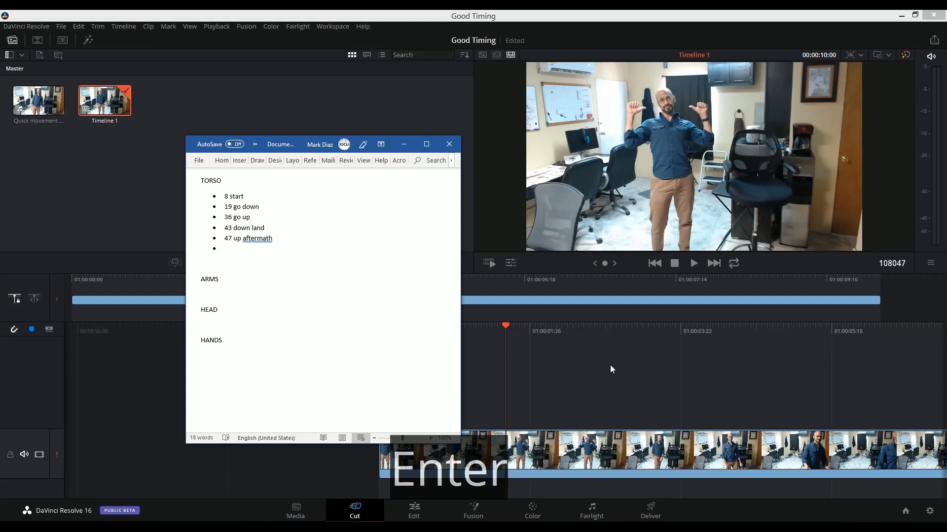
pyautogui.click(610, 369)
pyautogui.press('Right')
pyautogui.press('Right')
pyautogui.press('Right')
pyautogui.press('Right')
pyautogui.press('Right')
pyautogui.press('Right')
pyautogui.press('Right')
pyautogui.press('Right')
pyautogui.press('Right')
pyautogui.press('Right')
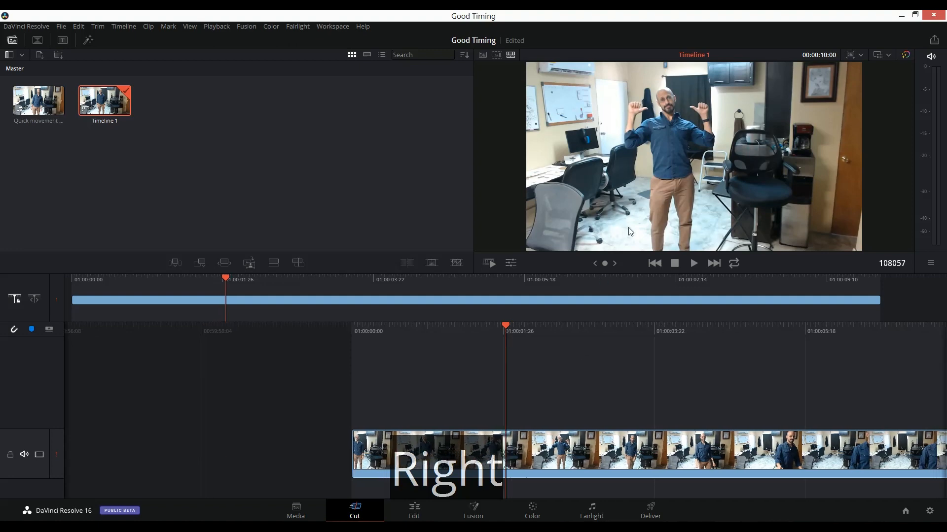
pyautogui.press('Right')
pyautogui.press('Right')
pyautogui.press('Right')
pyautogui.press('Right')
pyautogui.press('Right')
pyautogui.press('Right')
pyautogui.press('Right')
pyautogui.press('Right')
pyautogui.press('Right')
pyautogui.press('Right')
pyautogui.press('Right')
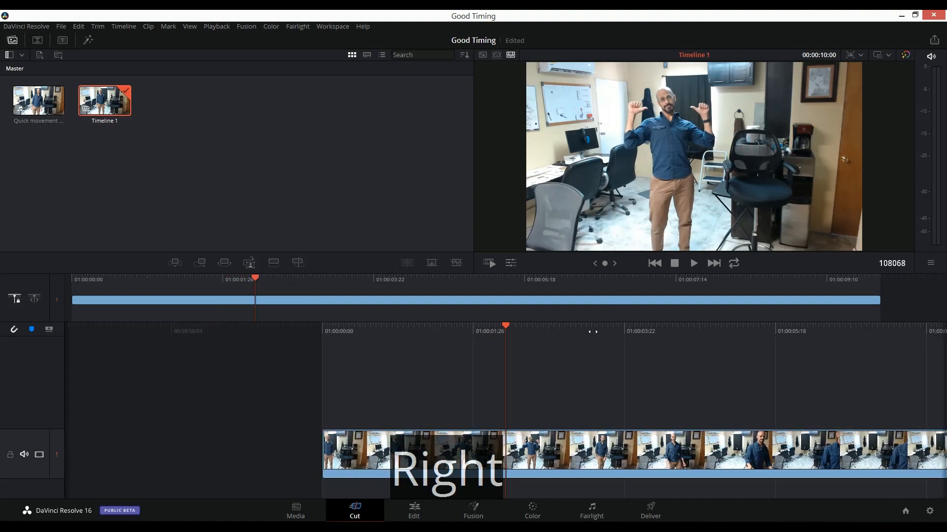
pyautogui.press('Right')
pyautogui.press('Right')
pyautogui.press('Right')
pyautogui.press('Right')
pyautogui.press('Right')
pyautogui.press('Right')
pyautogui.press('Right')
pyautogui.press('Right')
pyautogui.press('Right')
pyautogui.press('Right')
pyautogui.press('Right')
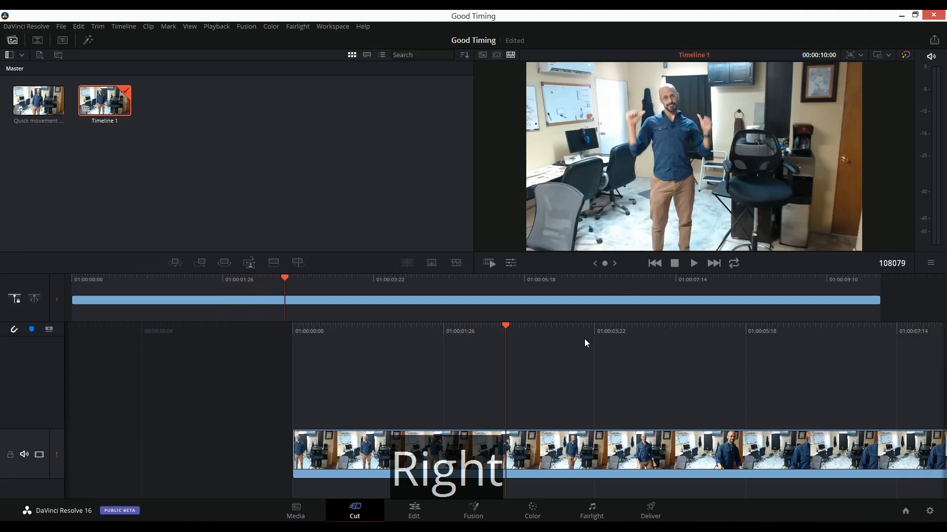
pyautogui.press('Left')
pyautogui.press('Left')
pyautogui.press('Left')
pyautogui.press('Left')
pyautogui.press('Left')
pyautogui.press('Left')
pyautogui.press('Left')
pyautogui.press('Left')
pyautogui.press('Left')
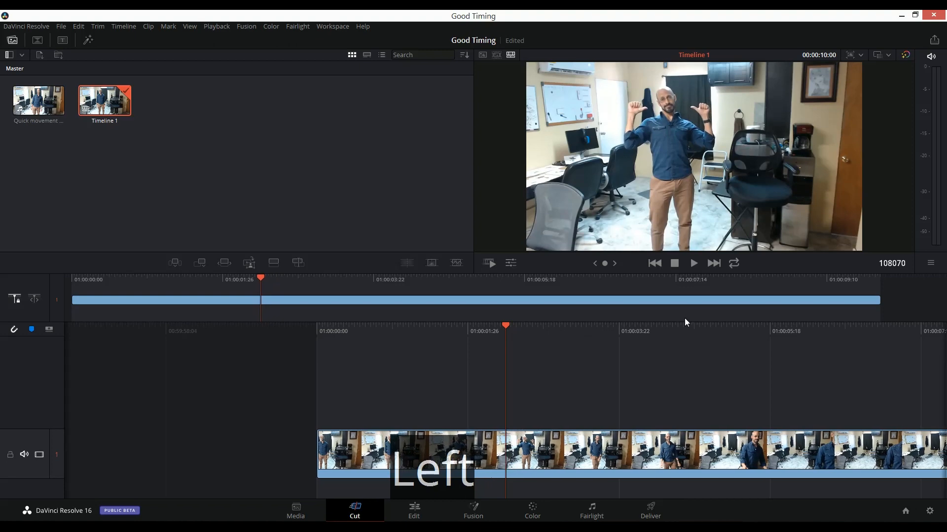
# - Switch to the Word notes, enter "70 slides to the right a little bit" as the last TORSO bullet, and return to DaVinci Resolve
pyautogui.hotkey('alt', 'Tab')
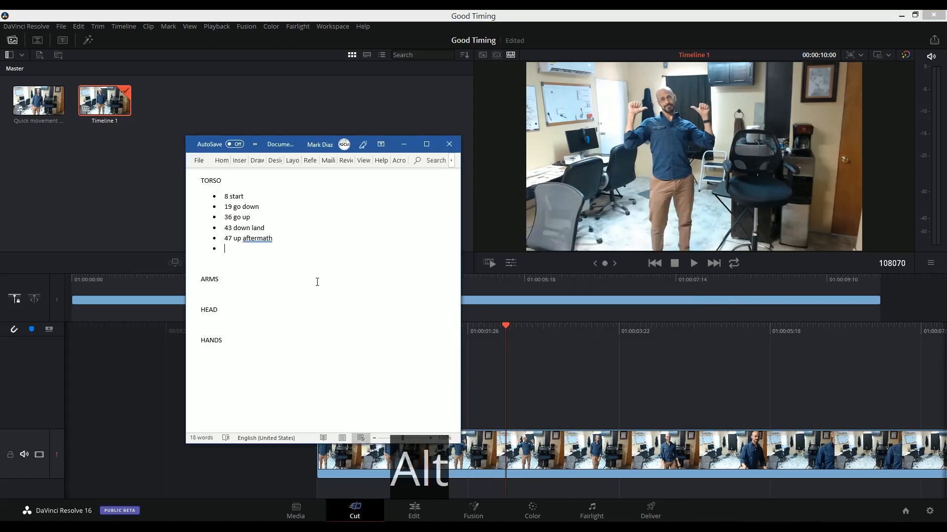
pyautogui.write('60 slid')
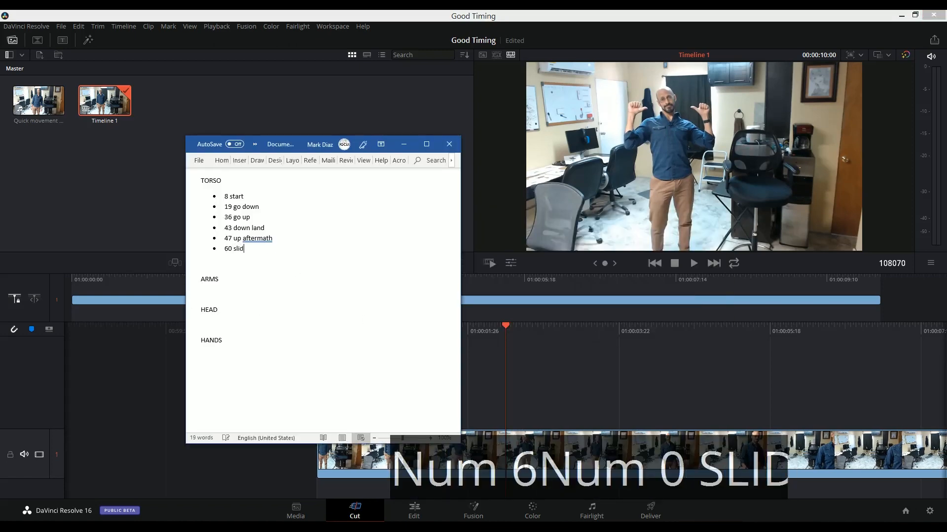
pyautogui.write('es')
pyautogui.press('BackSpace')
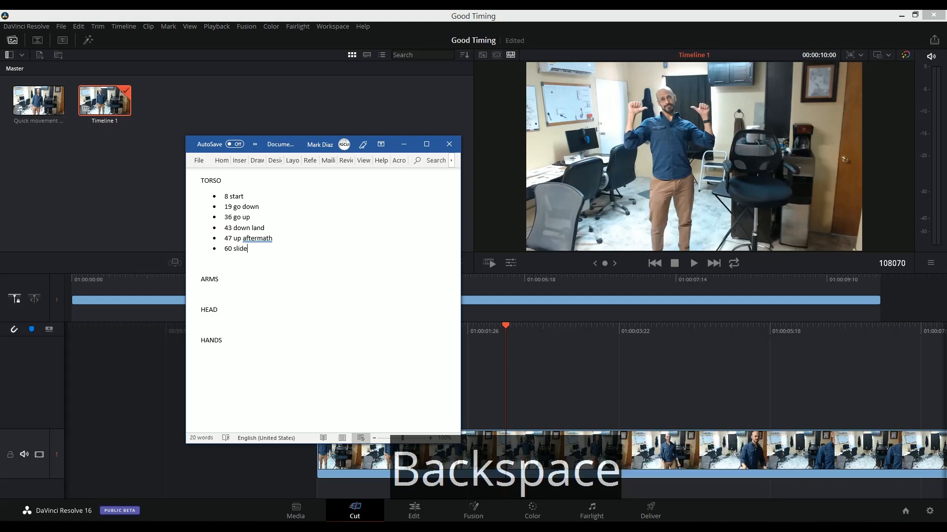
pyautogui.press('Home')
pyautogui.press('Delete')
pyautogui.write('70 ')
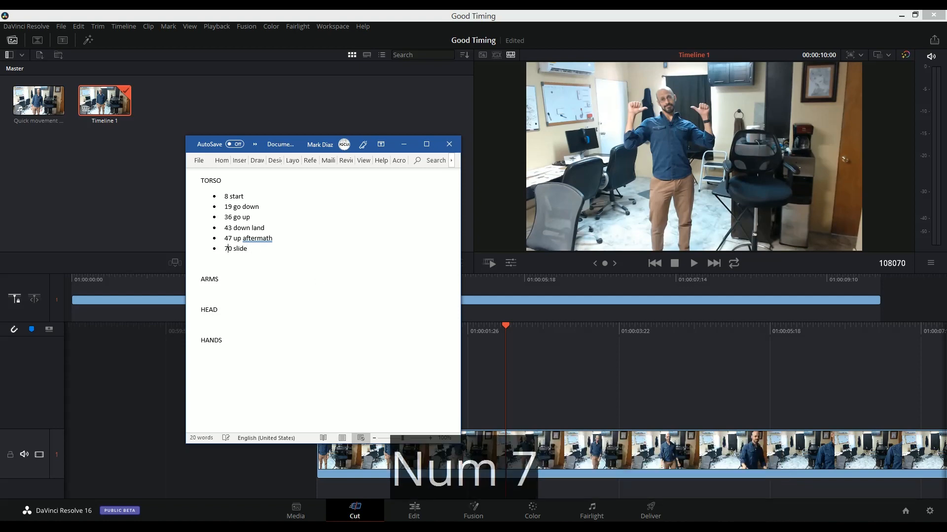
pyautogui.write('slides to the ')
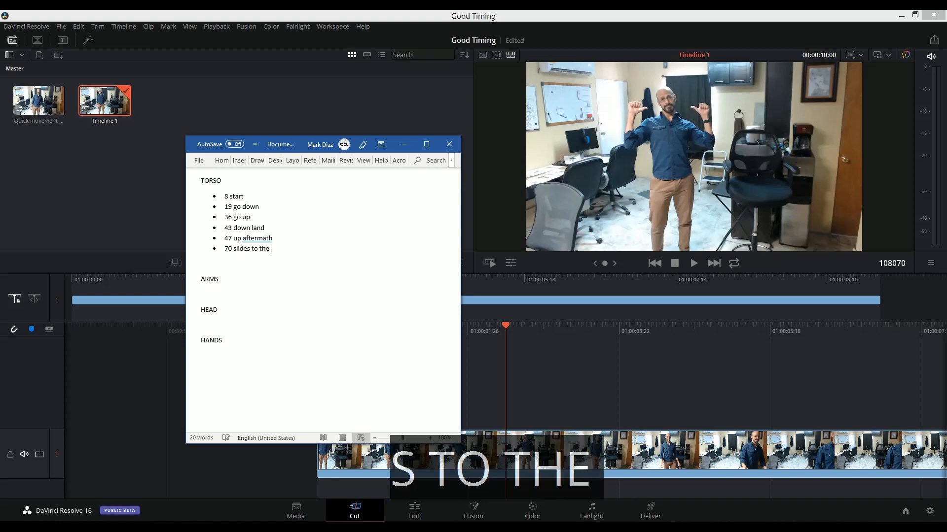
pyautogui.write('right a l')
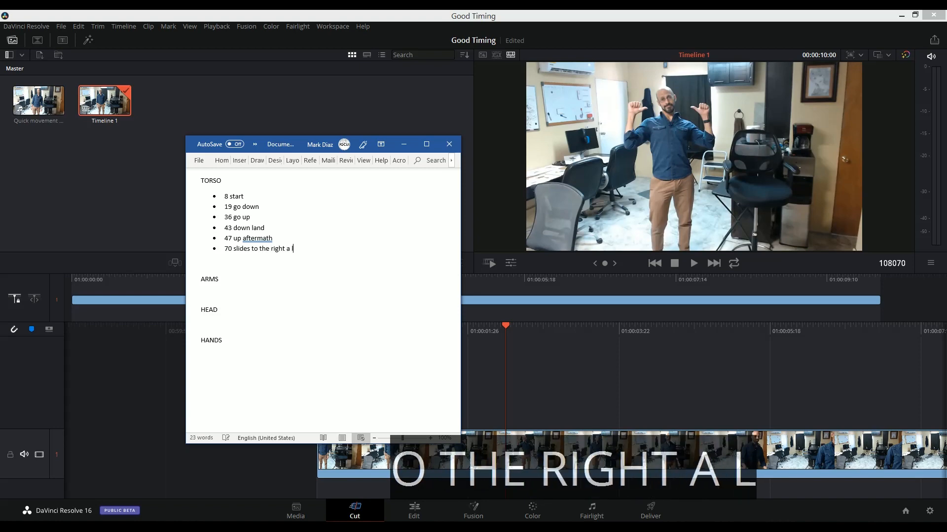
pyautogui.write('ittle bit')
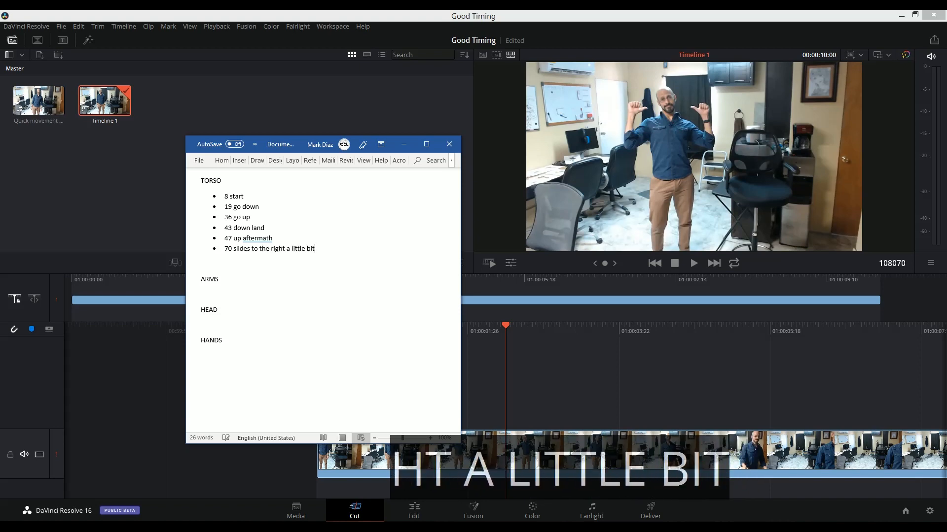
pyautogui.click(578, 373)
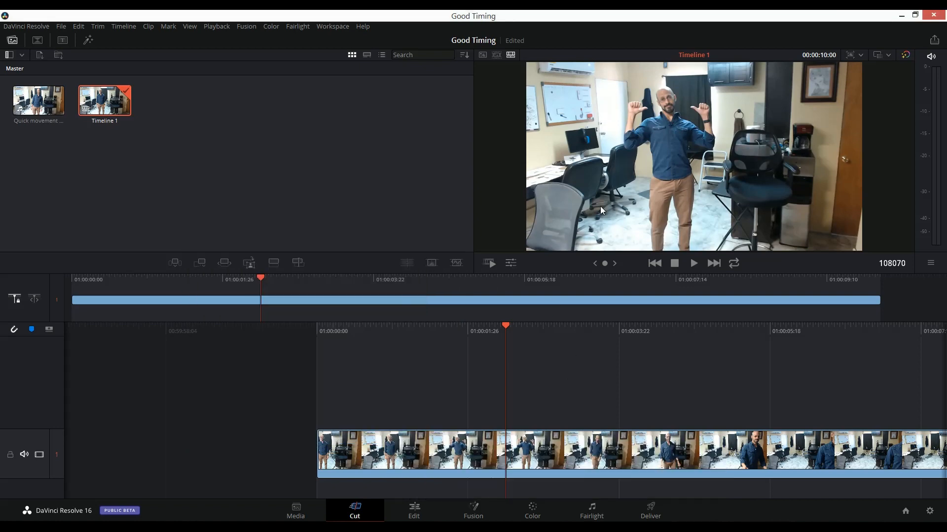
# - Scrub through the earlier part of the clip, around frames 108031 to 108061, to examine how the arms move
pyautogui.moveTo(474, 335); pyautogui.dragTo(492, 341)
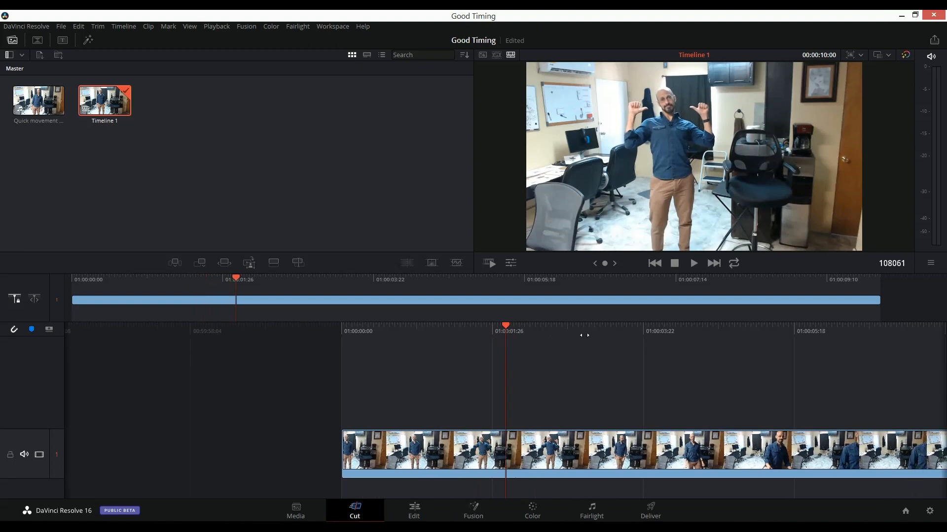
pyautogui.moveTo(591, 333); pyautogui.dragTo(672, 327)
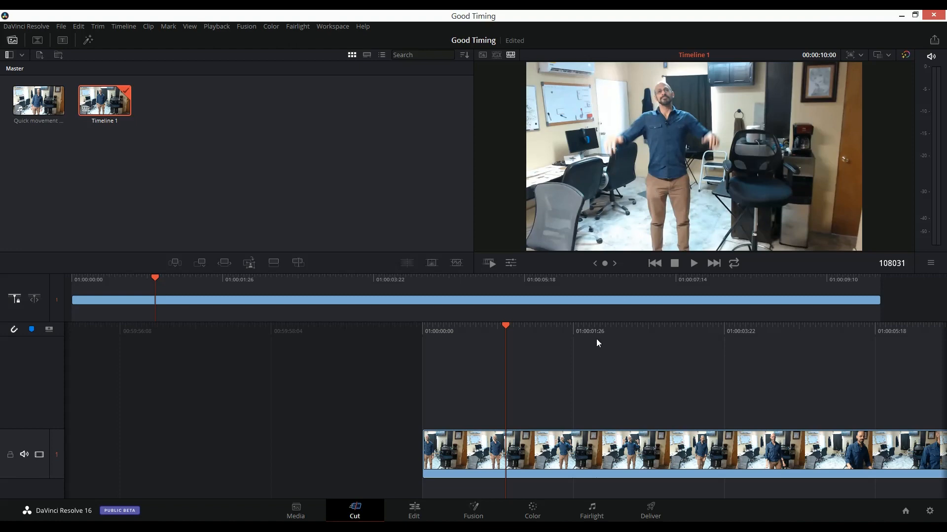
pyautogui.moveTo(547, 332)
pyautogui.mouseDown()
pyautogui.moveTo(598, 333)
pyautogui.moveTo(521, 339)
pyautogui.moveTo(532, 338)
pyautogui.mouseUp()
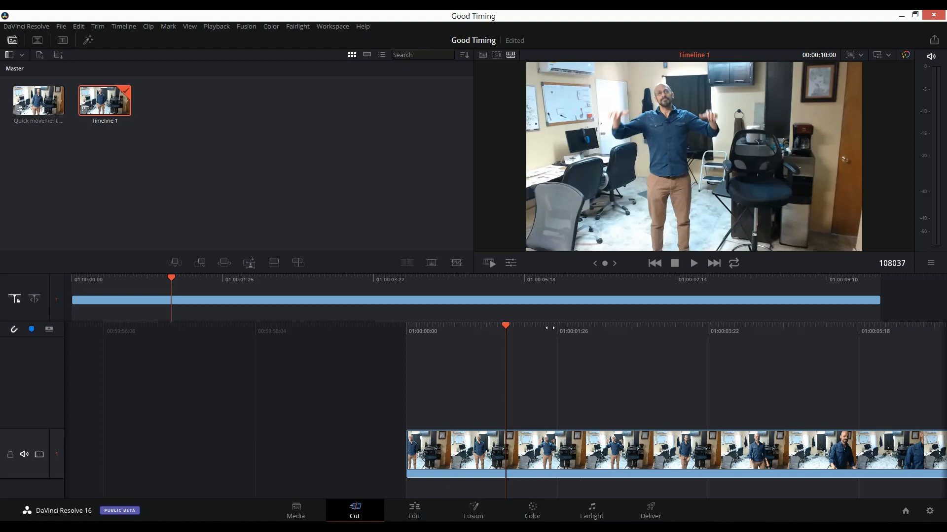
# - Fill the ARMS list in Word with "16 start", "32 arms middle", "43 arms arrive", "47 bounce up" and "70 finish", checking frames in DaVinci Resolve
pyautogui.hotkey('alt', 'Tab')
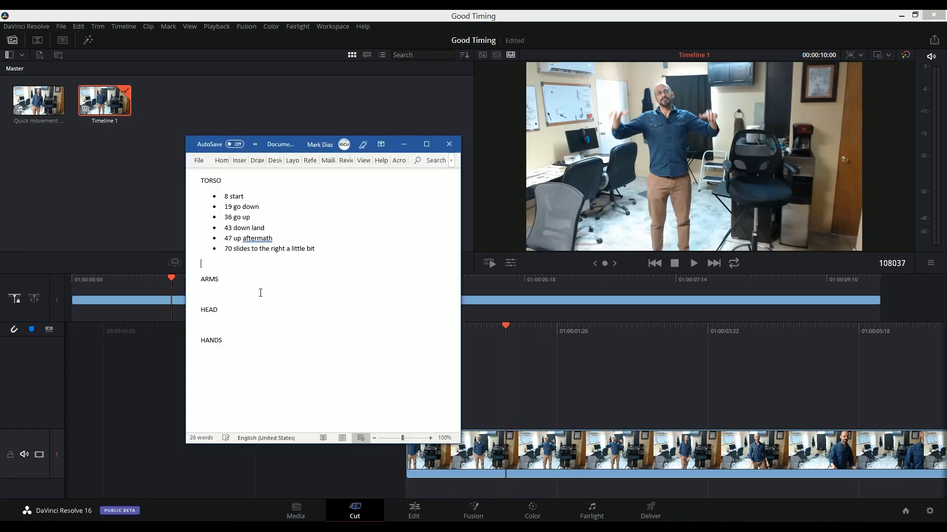
pyautogui.click(260, 292)
pyautogui.press('Right')
pyautogui.moveTo(544, 332)
pyautogui.mouseDown()
pyautogui.moveTo(598, 355)
pyautogui.moveTo(542, 333)
pyautogui.mouseUp()
pyautogui.hotkey('alt', 'Tab')
pyautogui.write('16 start')
pyautogui.press('Return')
pyautogui.press('Left')
pyautogui.hotkey('alt', 'Tab')
pyautogui.write('32 arms middle ')
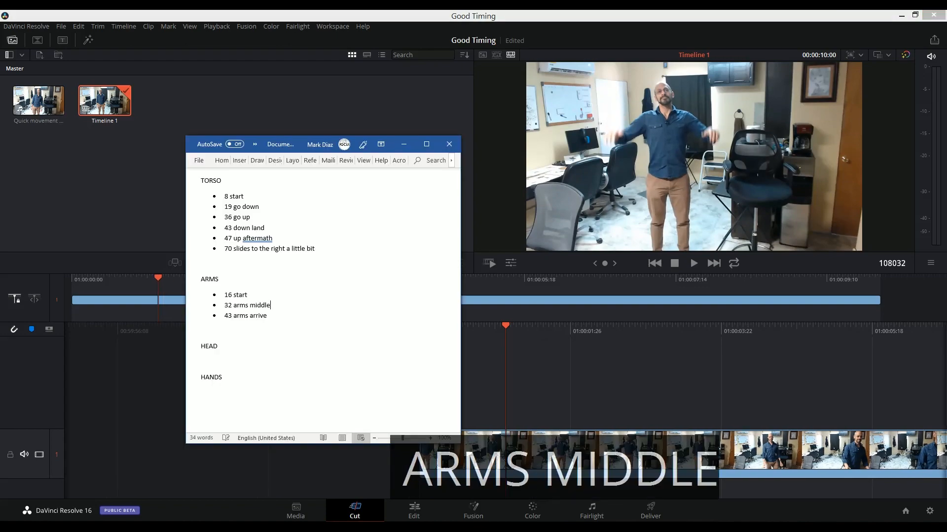
pyautogui.write('43 arms arrive 47 bounce up 70 finish')
pyautogui.press('Delete')
# - Add the HEAD bullets "19 start", "36 tilt up, incline to left" and "43 tilt down, keep left inclination", and check the following frame in DaVinci Resolve
pyautogui.click(269, 190)
pyautogui.click(261, 225)
pyautogui.write('19 start 36 tilt up, incline to left ')
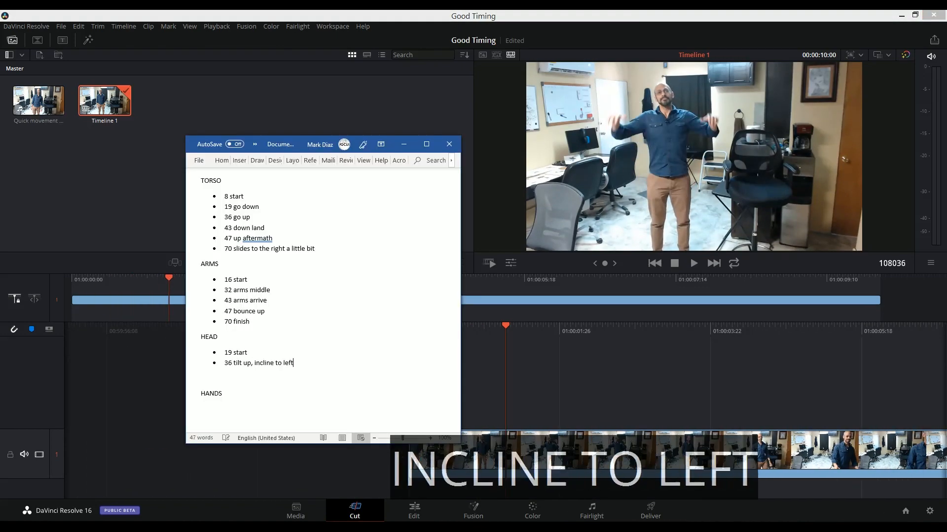
pyautogui.write('43 tilt down, keep left inclination')
pyautogui.hotkey('alt', 'Tab')
pyautogui.press('Right')
# - Add "47 tilt up a bit, after math" under HEAD and "1 to 15, keep side version" under HANDS, and return to DaVinci Resolve at frame 108041
pyautogui.write('47 tilt up a bit, after math HANDS 1 to 15, keep side version')
pyautogui.press('Return')
pyautogui.hotkey('alt', 'Tab')
pyautogui.press('Right')
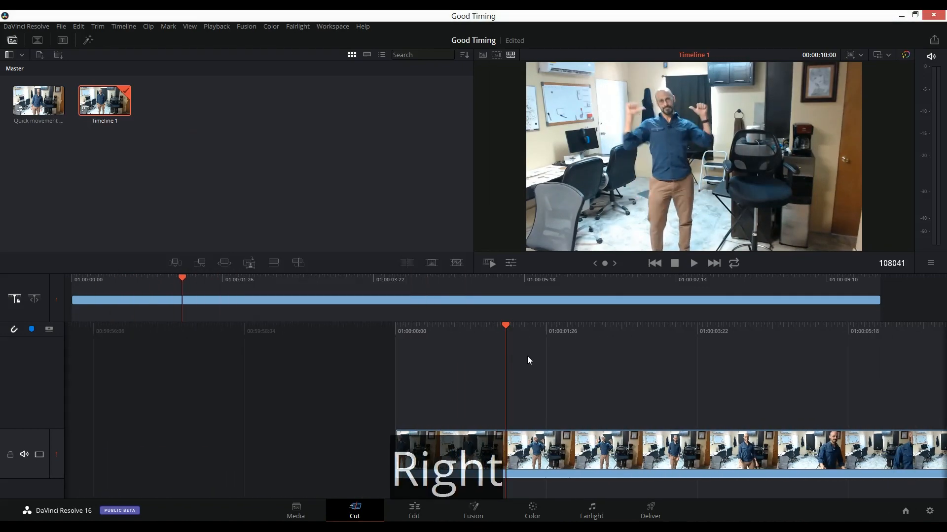
# - Dock the DaVinci Resolve window to the left half of the screen and widen it, leaving a narrow strip free beside it
pyautogui.hotkey('alt', 'Tab')
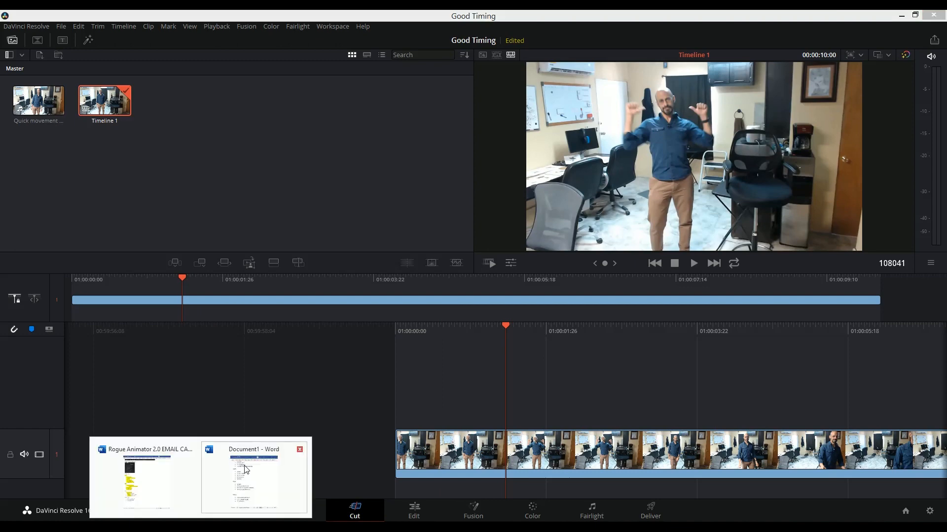
pyautogui.click(727, 20)
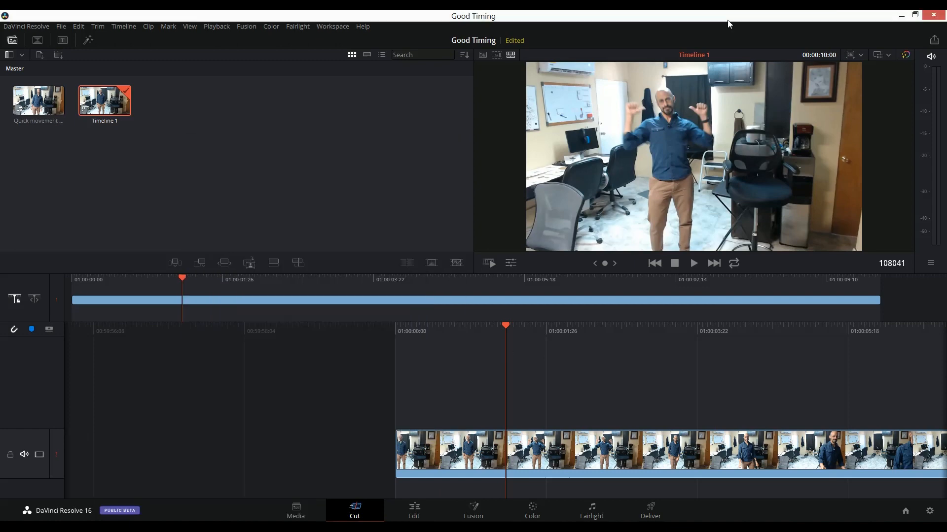
pyautogui.press('super+Left')
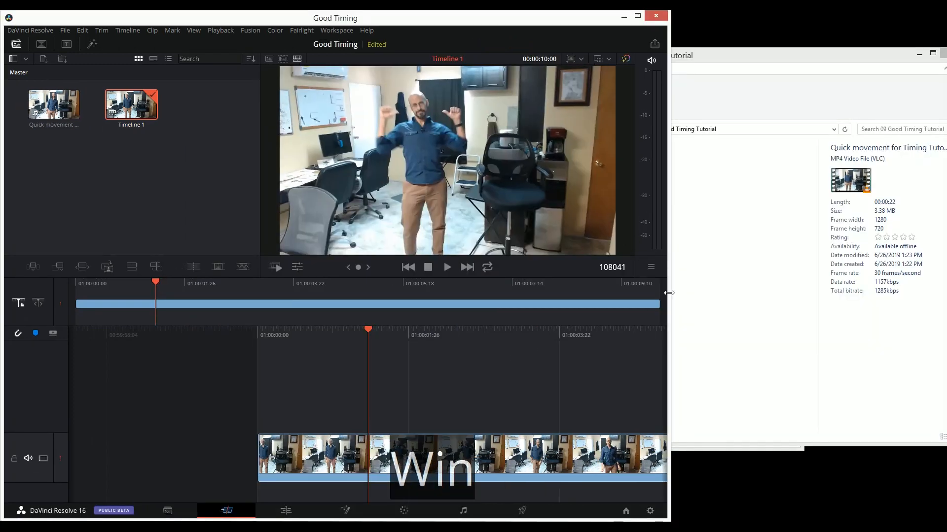
pyautogui.moveTo(668, 292); pyautogui.dragTo(780, 292)
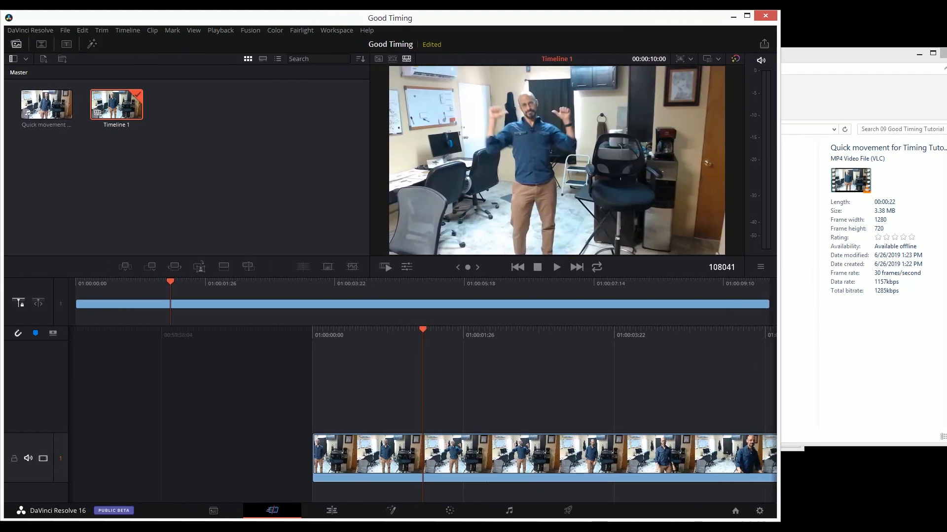
# - Bring up the Word notes, make the window narrower and taller to show all four lists, and place it beside the DaVinci Resolve window
pyautogui.click(256, 468)
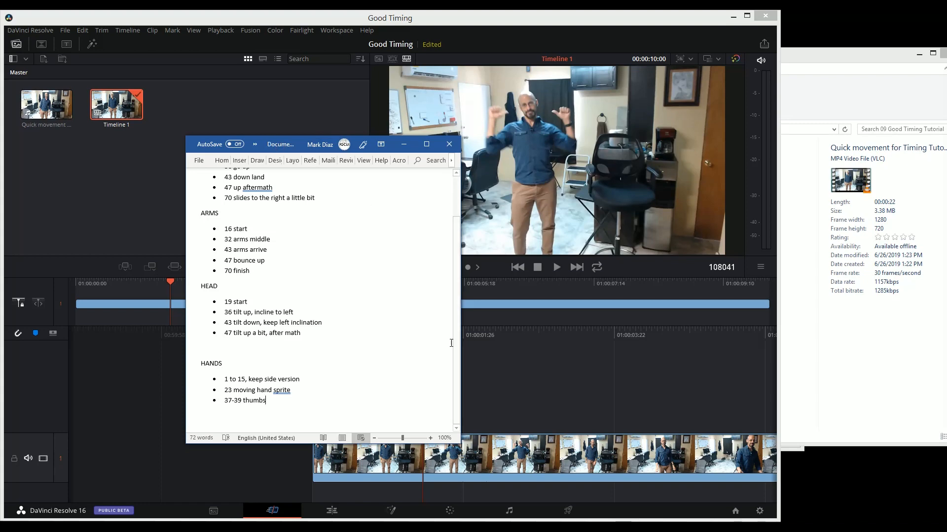
pyautogui.moveTo(460, 444); pyautogui.dragTo(366, 485)
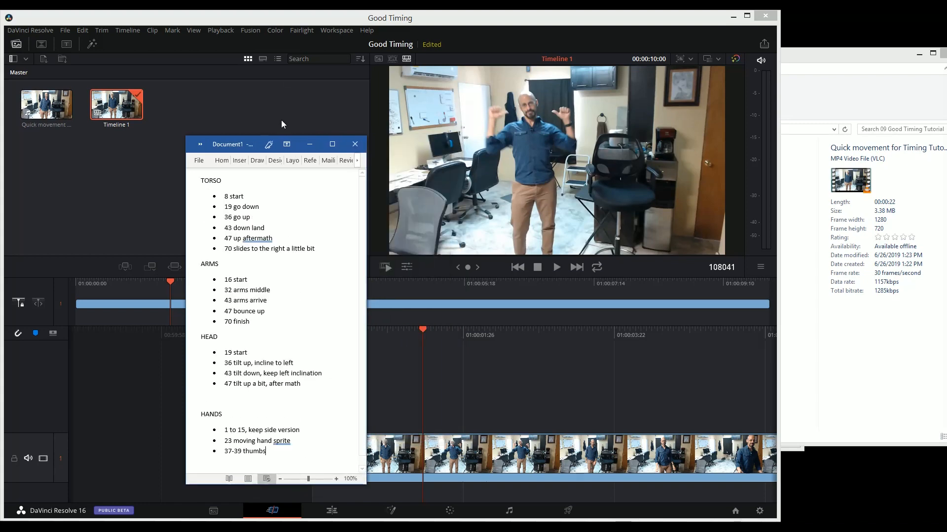
pyautogui.moveTo(235, 146); pyautogui.dragTo(825, 22)
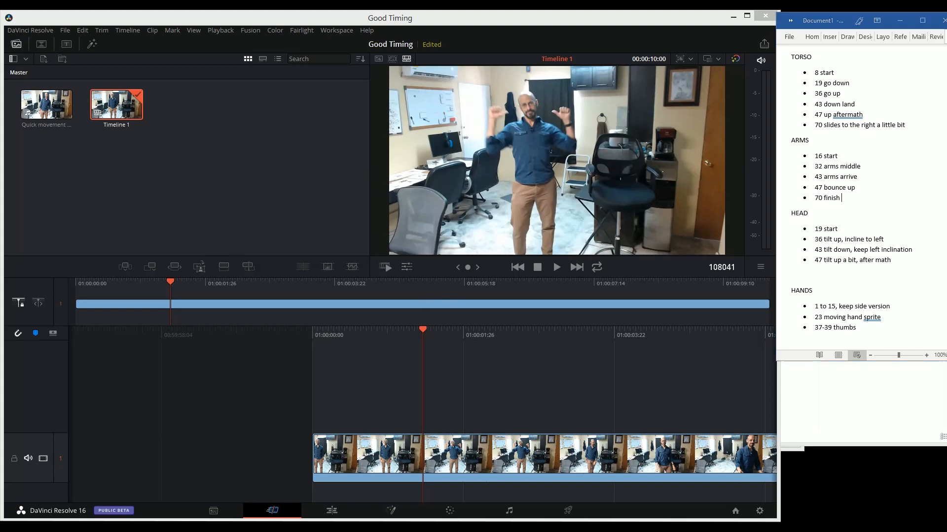
# - Bring up the 09 Good Timing Tutorial folder and open Cartoon Animator 4
pyautogui.hotkey('alt', 'Tab')
pyautogui.click(461, 218)
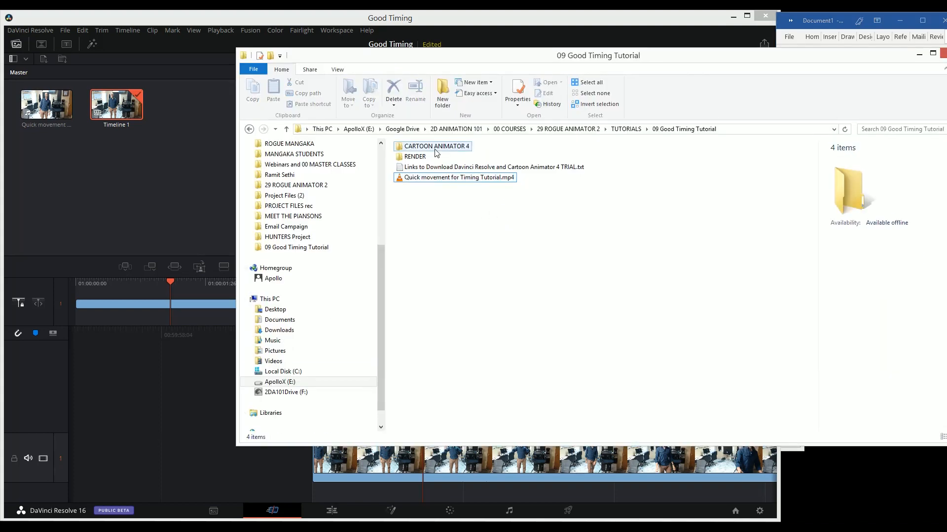
pyautogui.press('super')
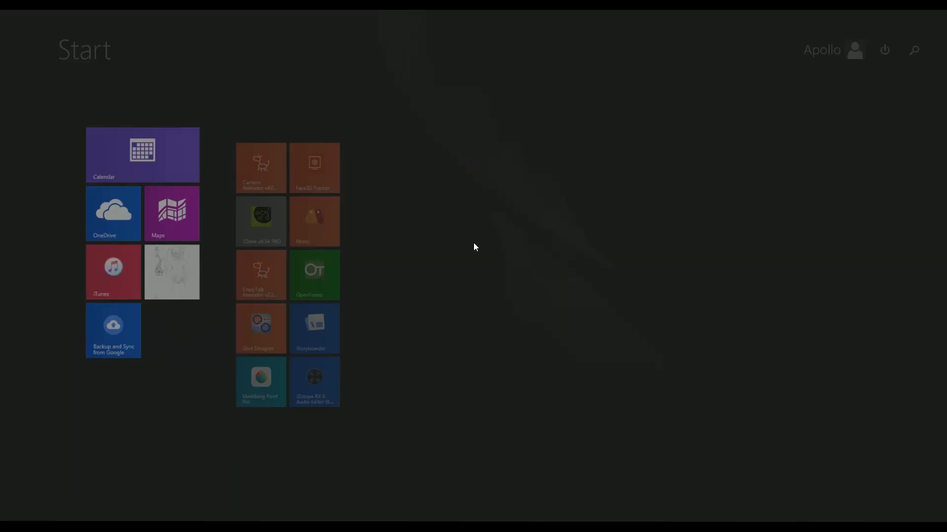
pyautogui.click(247, 129)
# - Narrow the DaVinci Resolve window to uncover Cartoon Animator 4, and move and enlarge the Cartoon Animator window to fill the space beside the notes
pyautogui.moveTo(324, 82); pyautogui.dragTo(277, 40)
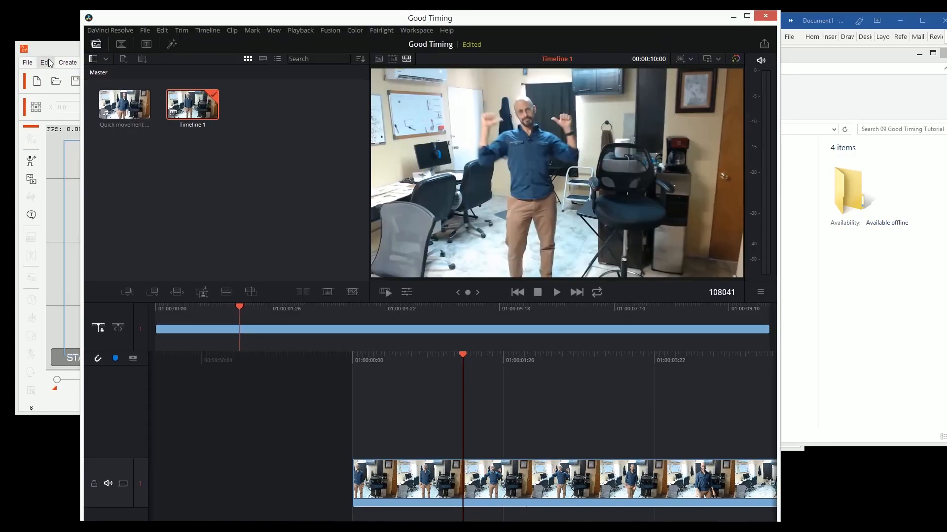
pyautogui.moveTo(76, 50); pyautogui.dragTo(69, 29)
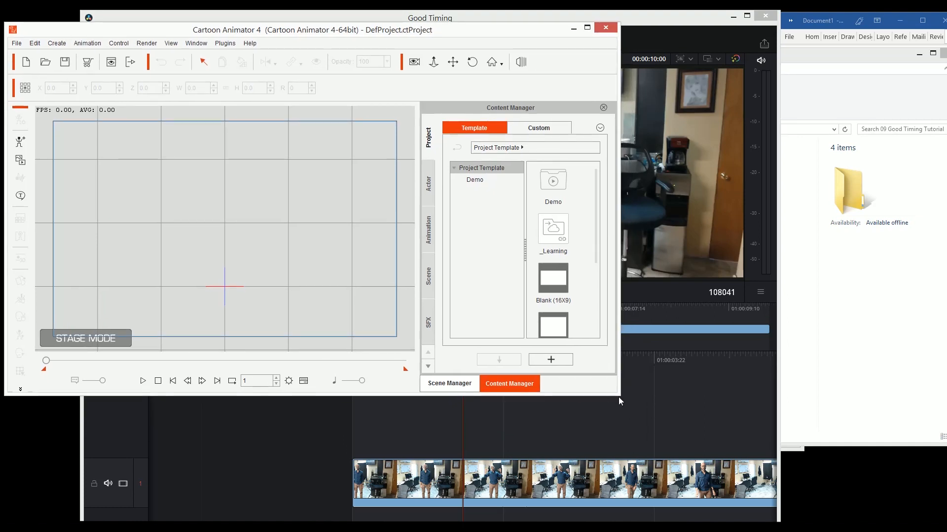
pyautogui.moveTo(617, 393); pyautogui.dragTo(733, 512)
# - Bring the 09 Good Timing Tutorial folder window forward, make it narrower, and move it off the Word notes
pyautogui.click(884, 99)
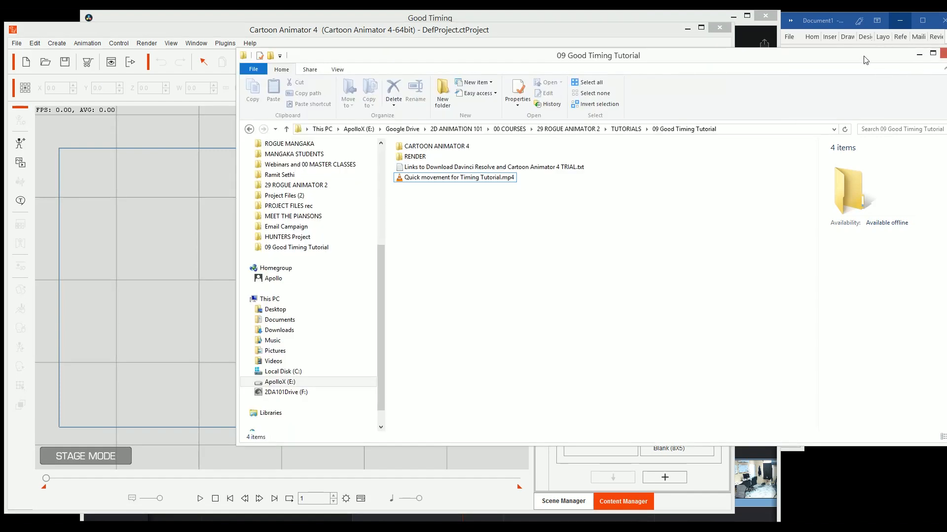
pyautogui.moveTo(768, 56); pyautogui.dragTo(567, 71)
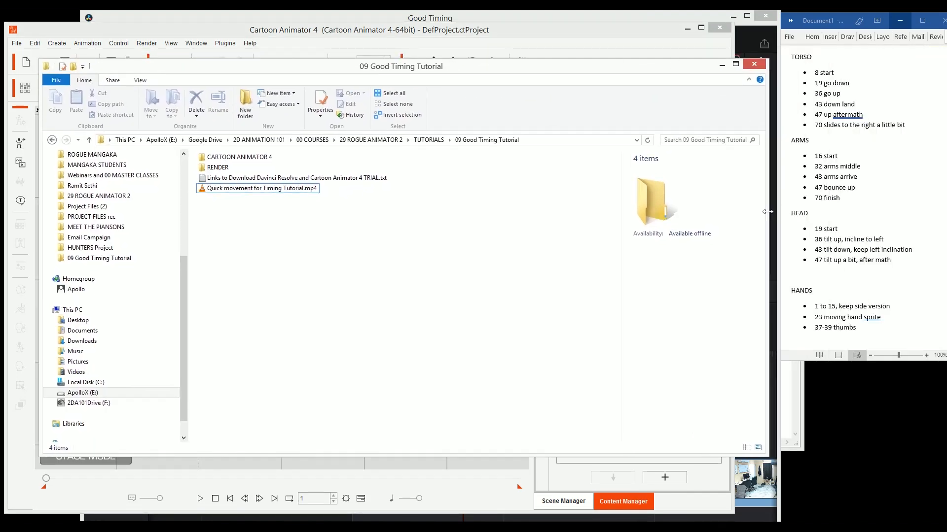
pyautogui.moveTo(767, 212); pyautogui.dragTo(466, 217)
pyautogui.moveTo(308, 71); pyautogui.dragTo(592, 99)
# - Bring Cartoon Animator 4, the Word notes and DaVinci Resolve forward in turn to check the window layout
pyautogui.click(342, 506)
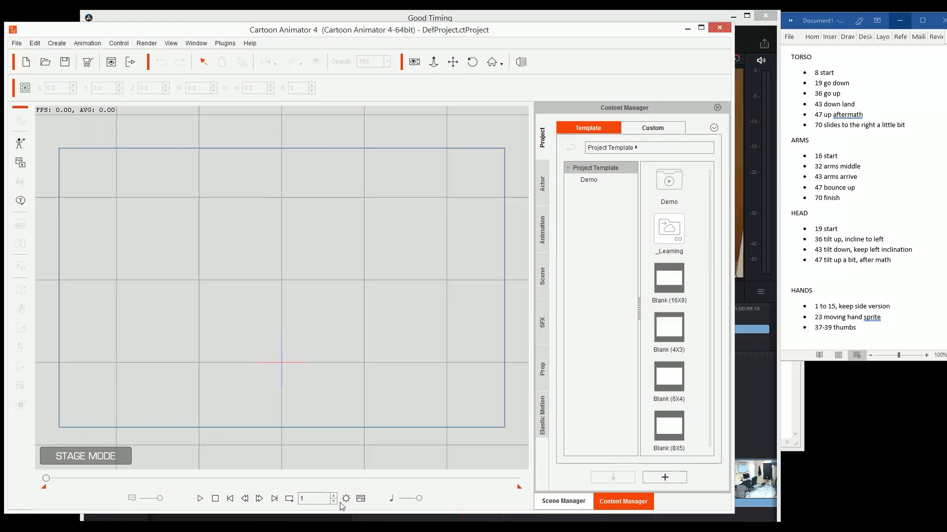
pyautogui.click(858, 93)
pyautogui.click(756, 399)
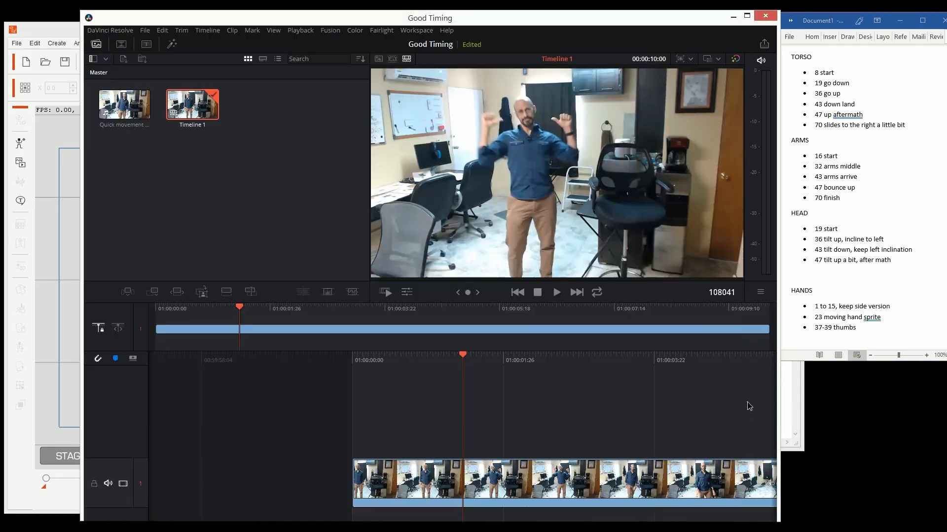
# - Switch to Cartoon Animator 4 and make its window slightly taller
pyautogui.click(58, 303)
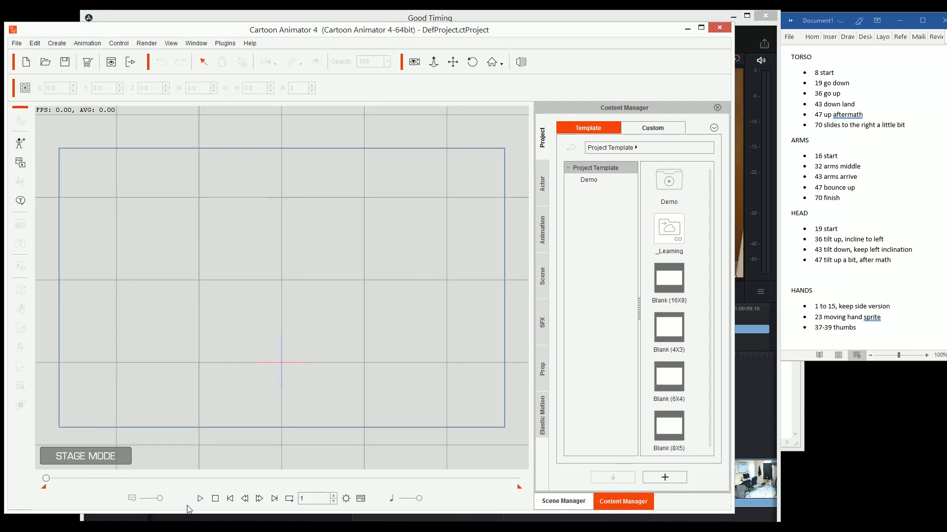
pyautogui.moveTo(188, 510); pyautogui.dragTo(188, 515)
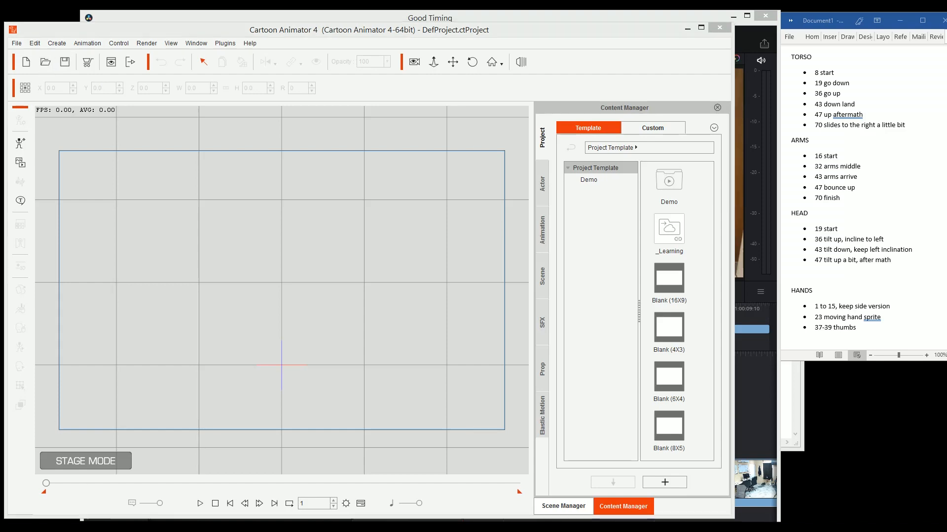
# - Bring the 09 Good Timing Tutorial folder forward and copy its path
pyautogui.hotkey('alt', 'Tab')
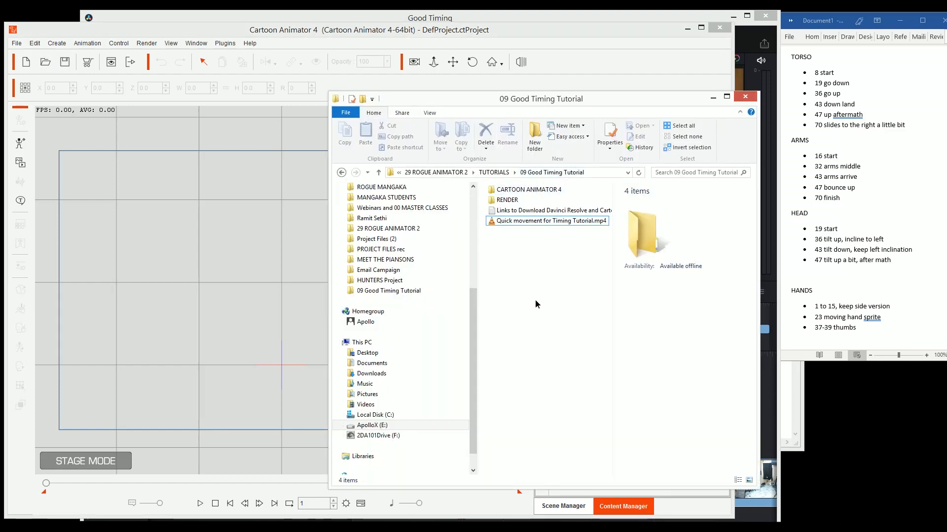
pyautogui.hotkey('ctrl', 'shift', 'l')
pyautogui.hotkey('ctrl', 'shift', 'c')
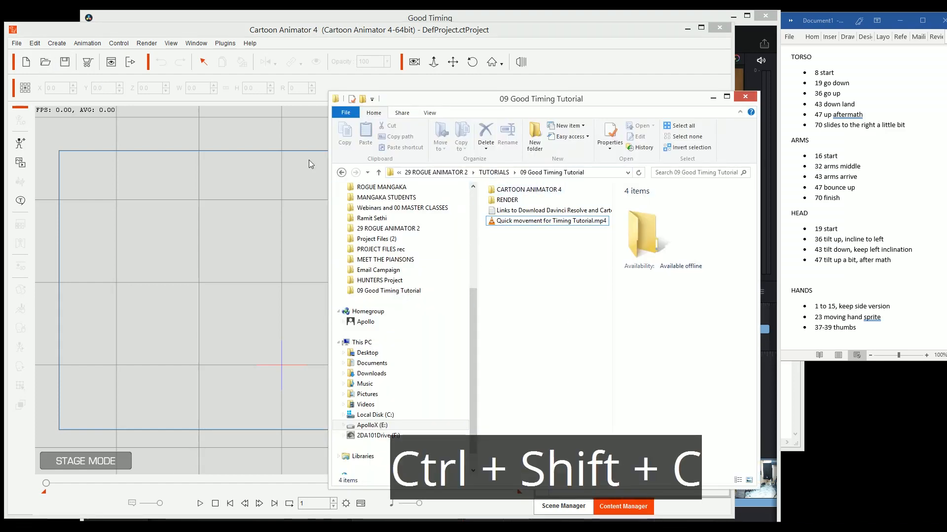
# - Open Character Good Timing START.ctProject in Cartoon Animator from the CARTOON ANIMATOR 4 subfolder, using the copied path to reach it
pyautogui.click(45, 62)
pyautogui.hotkey('ctrl', 'shift', 'v')
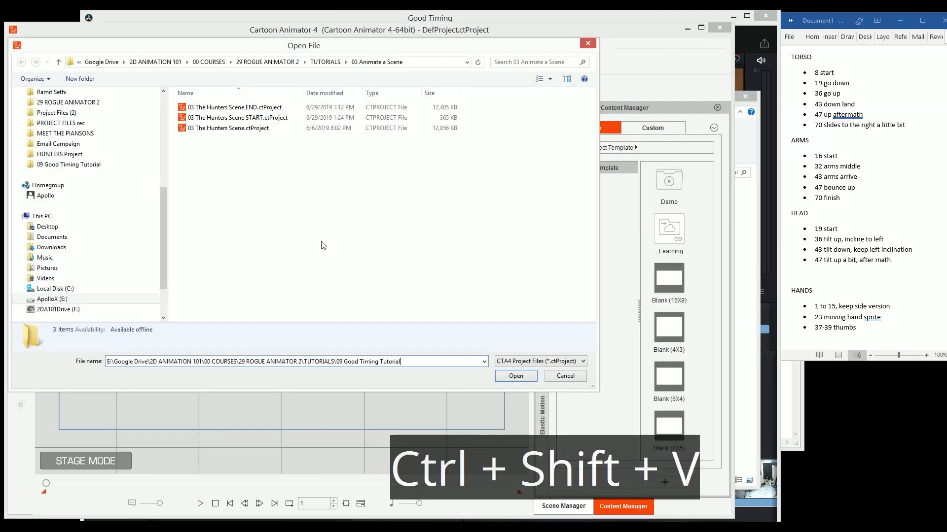
pyautogui.hotkey('shift', 'Return')
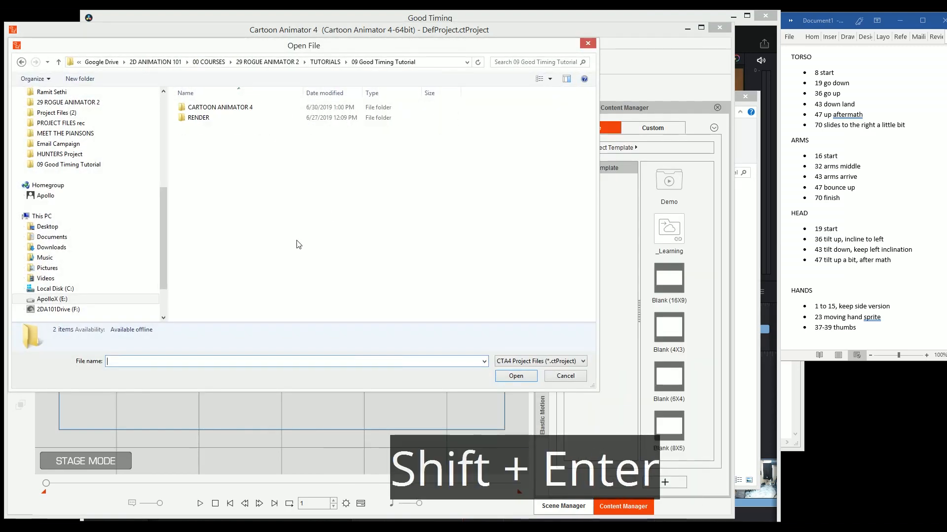
pyautogui.doubleClick(202, 112)
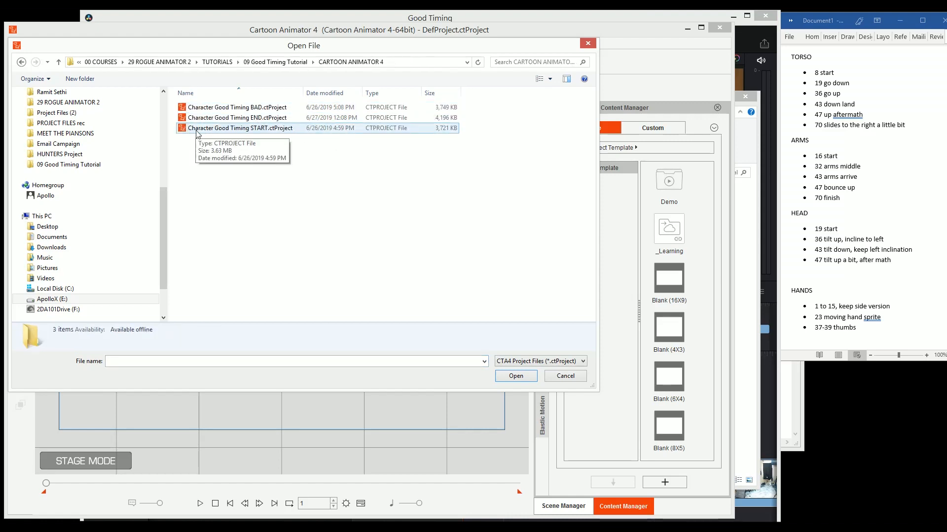
pyautogui.click(263, 129)
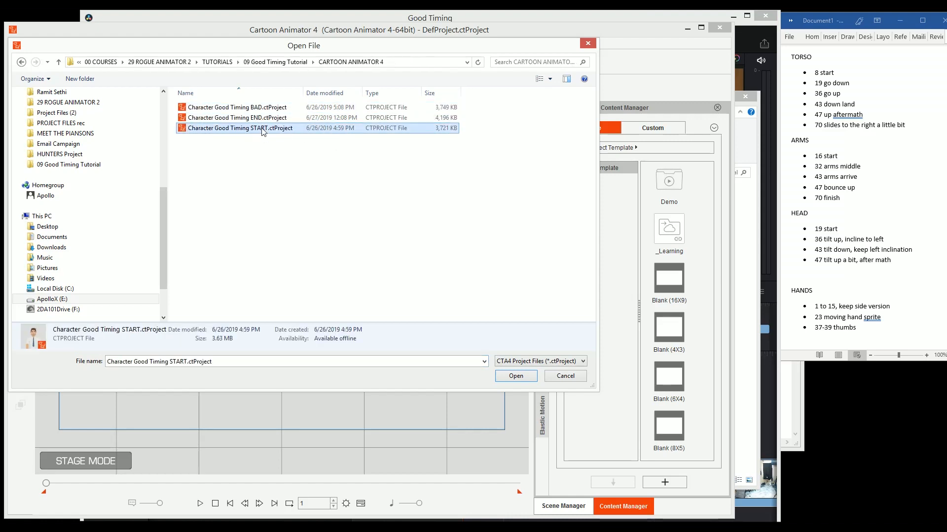
pyautogui.click(515, 375)
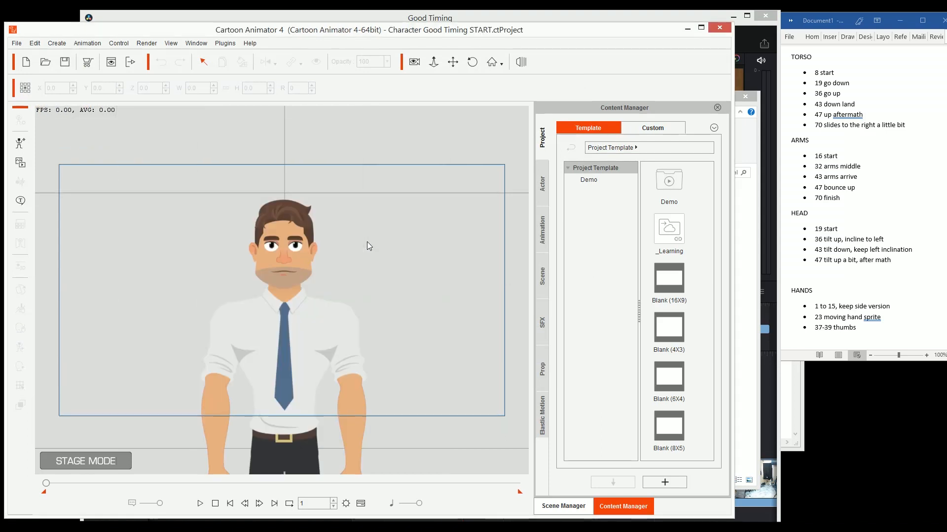
# - Play the opened project, stop it, and check the TORSO section of the Word notes
pyautogui.click(201, 503)
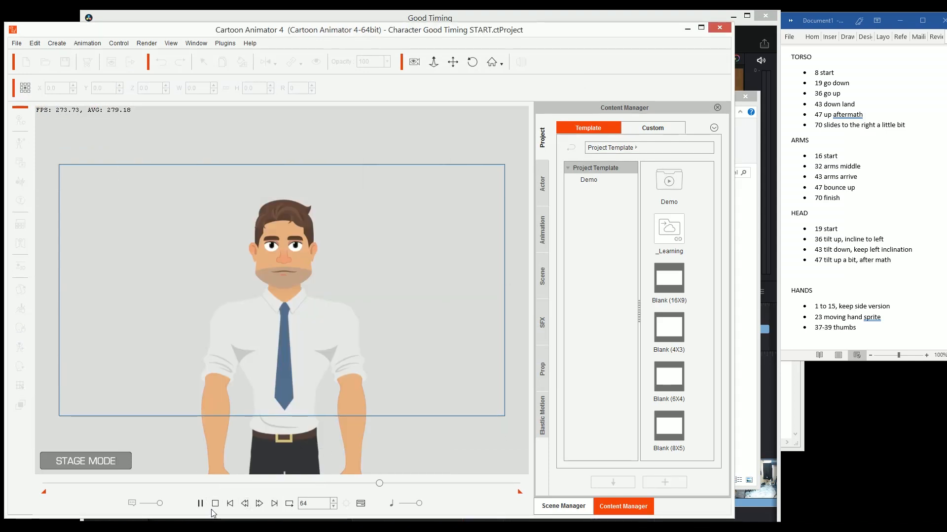
pyautogui.click(215, 503)
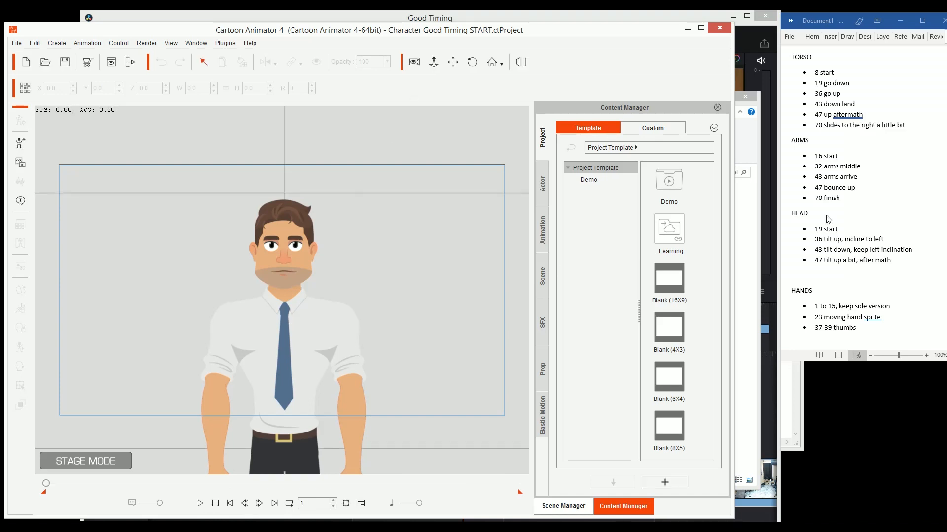
pyautogui.click(827, 63)
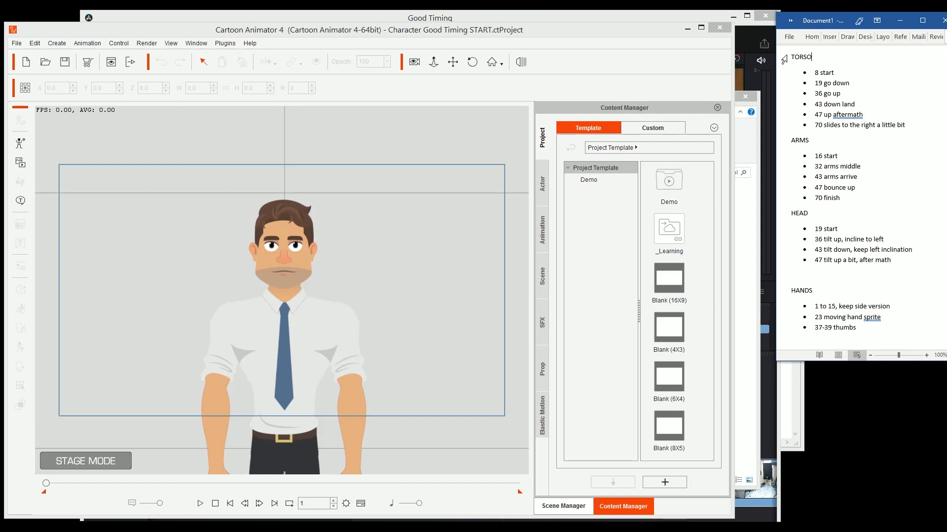
# - Select the character, open the 2D Motion Key Editor and move it off the Word notes
pyautogui.click(283, 255)
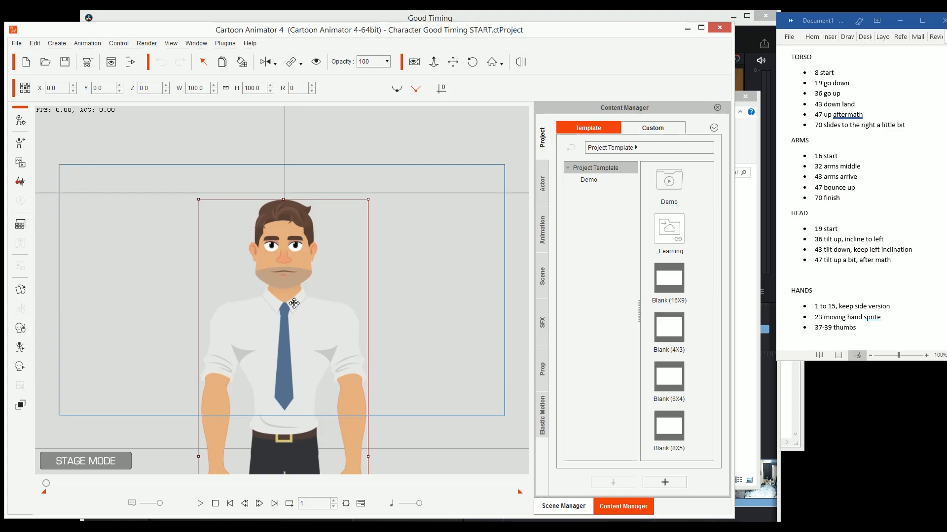
pyautogui.press('k')
pyautogui.press('k')
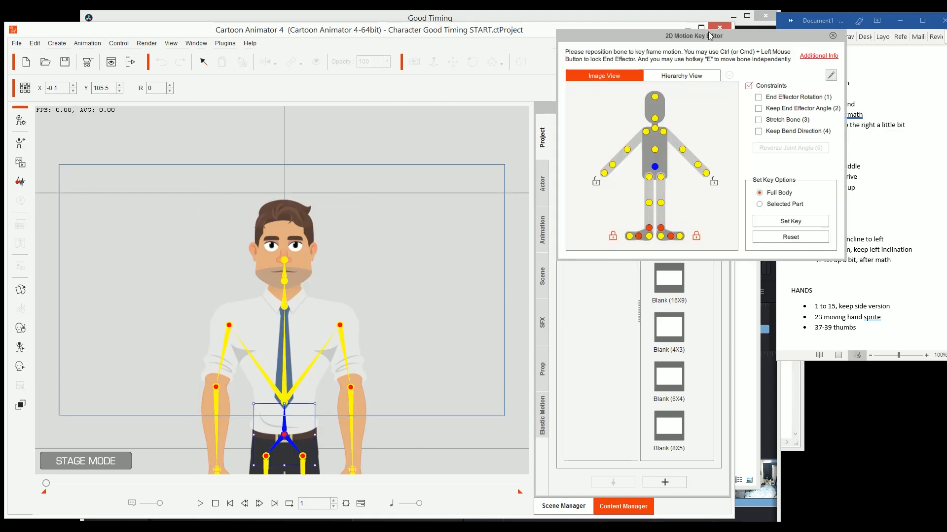
pyautogui.moveTo(709, 36); pyautogui.dragTo(526, 37)
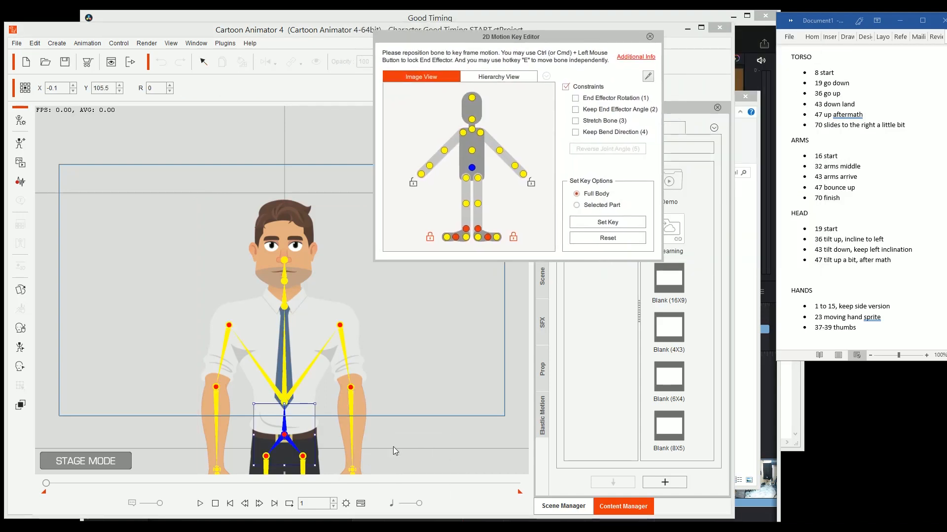
# - Show the timeline and display the track of the torso bone
pyautogui.click(360, 503)
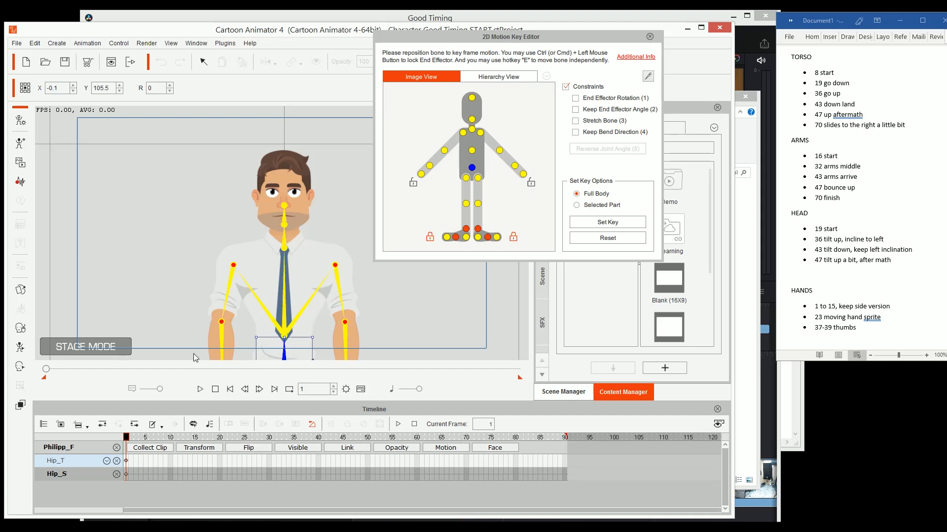
pyautogui.click(61, 427)
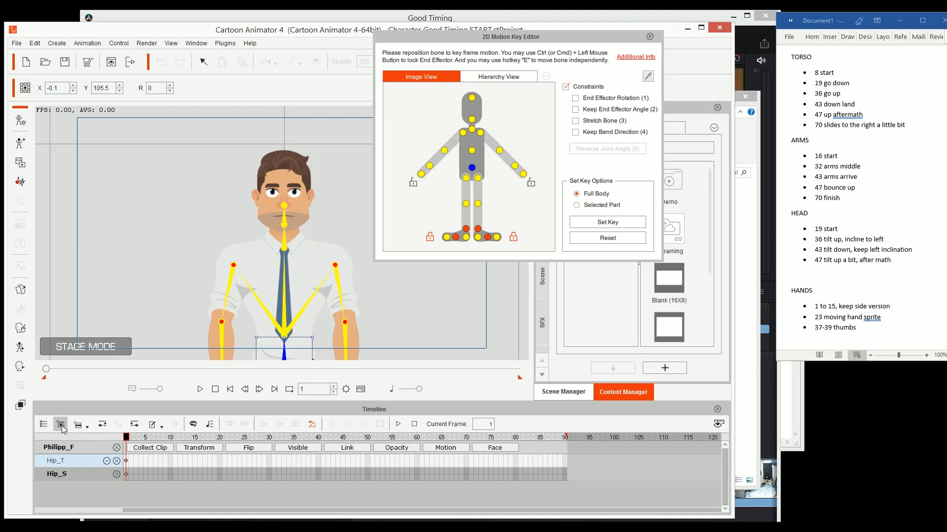
pyautogui.click(283, 327)
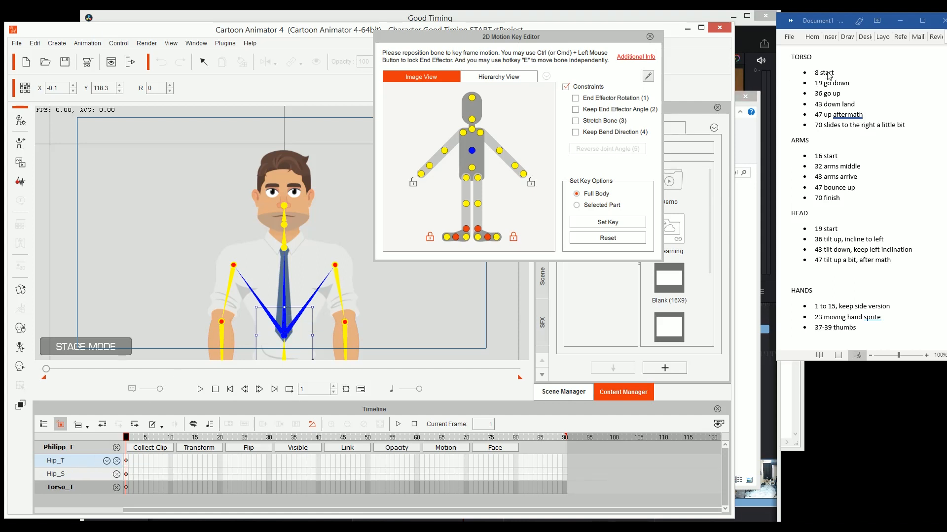
# - Limit keying to Selected Part and add a key on the Torso_T track at frame 8, following the "8 start" note
pyautogui.moveTo(840, 73); pyautogui.dragTo(814, 72)
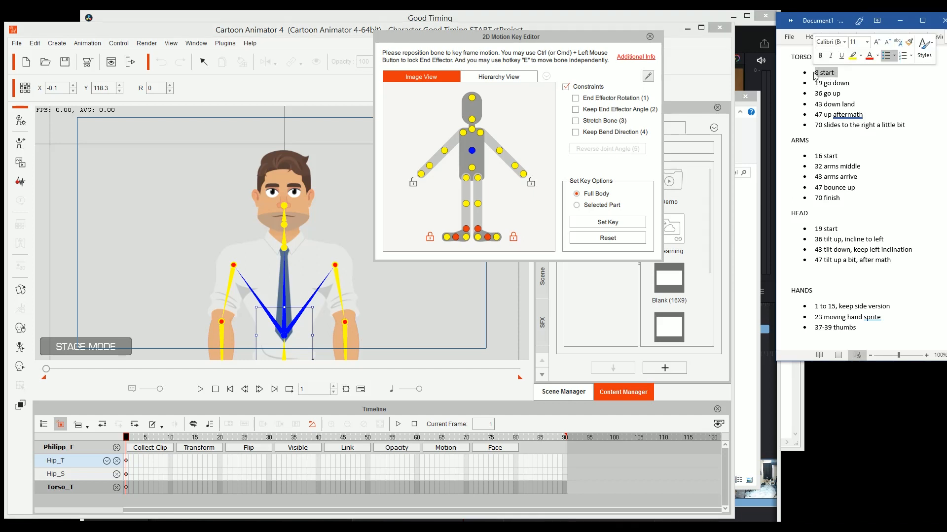
pyautogui.click(161, 459)
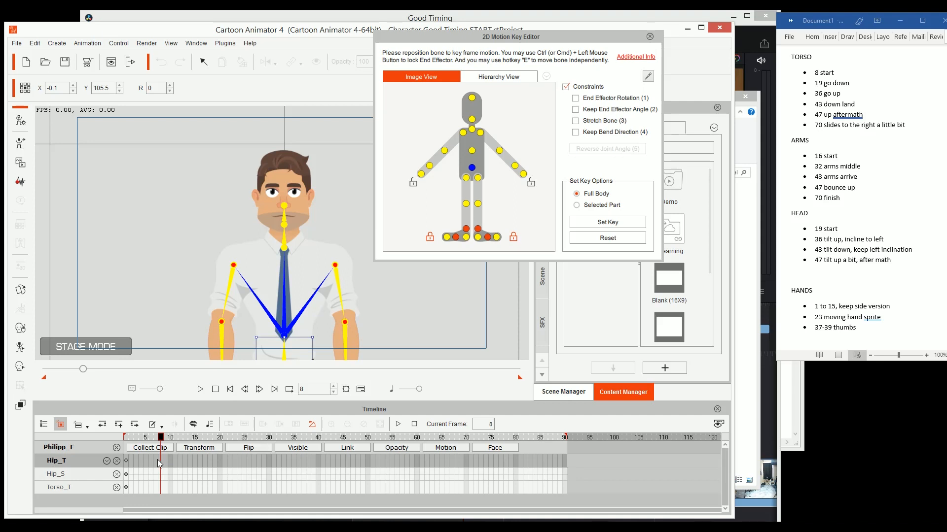
pyautogui.click(215, 487)
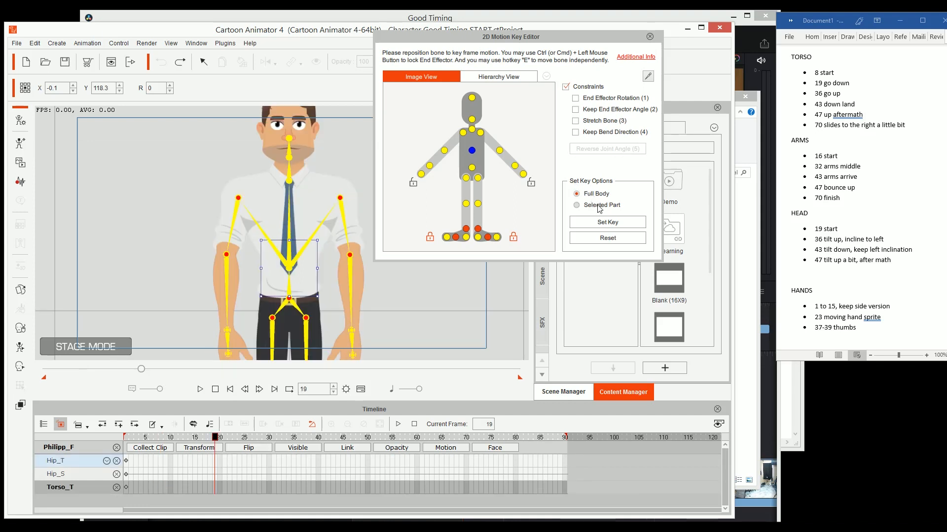
pyautogui.click(576, 205)
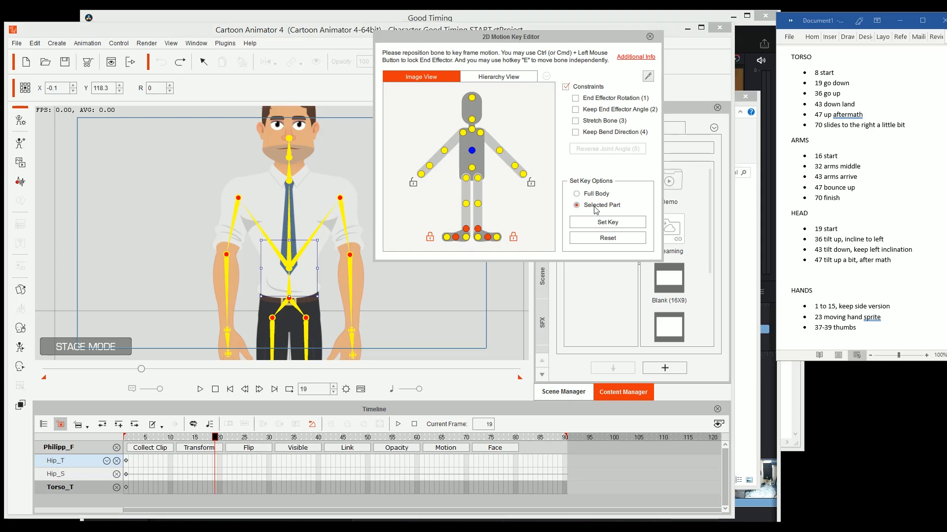
pyautogui.click(289, 221)
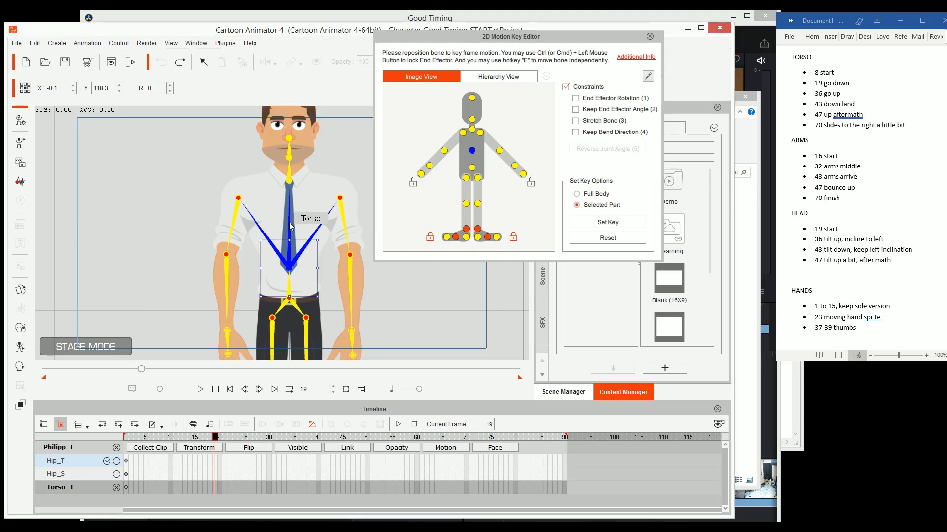
pyautogui.moveTo(153, 491); pyautogui.dragTo(165, 489)
pyautogui.click(160, 491)
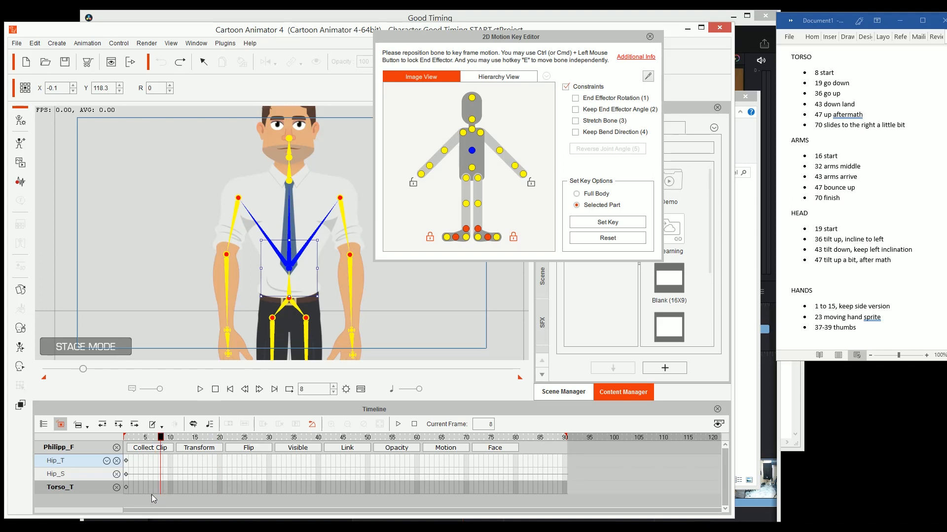
pyautogui.doubleClick(160, 487)
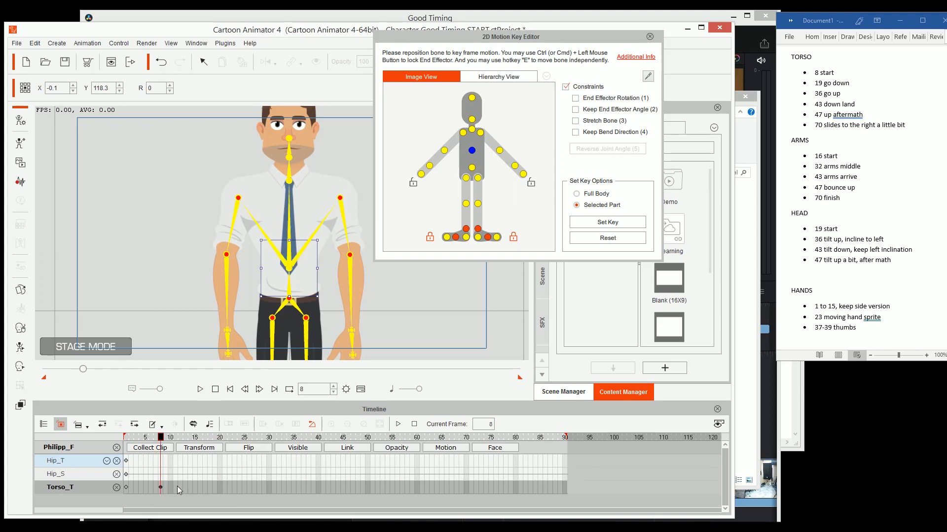
# - Highlight the "8 start" line of the TORSO notes in yellow
pyautogui.tripleClick(836, 75)
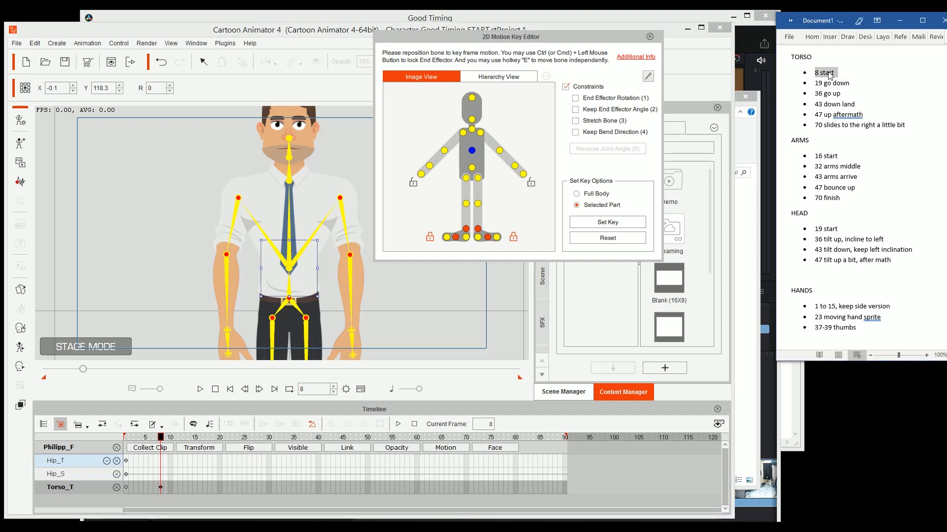
pyautogui.rightClick(829, 76)
pyautogui.click(831, 54)
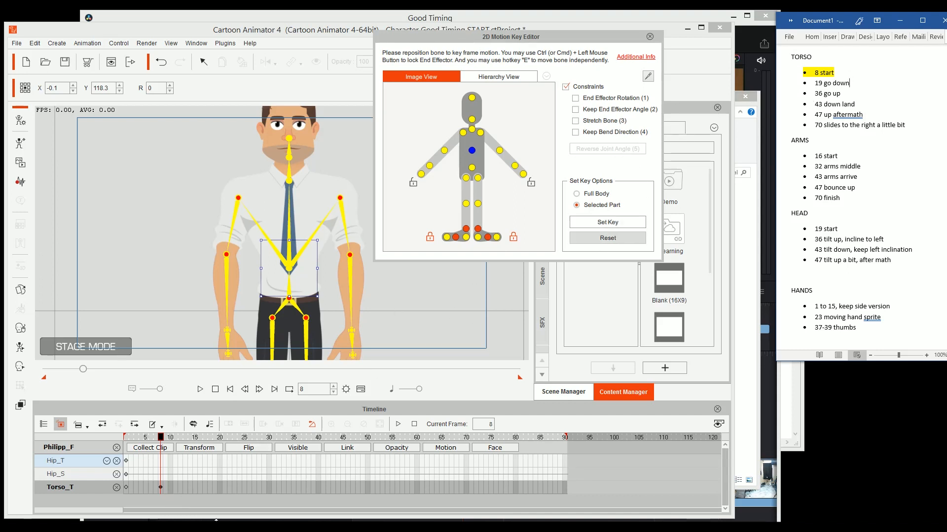
# - At frame 19, lower the torso bone to about X 0.4, Y 115.1 with rotation 358, and scrub frames 8 to 19
pyautogui.click(215, 487)
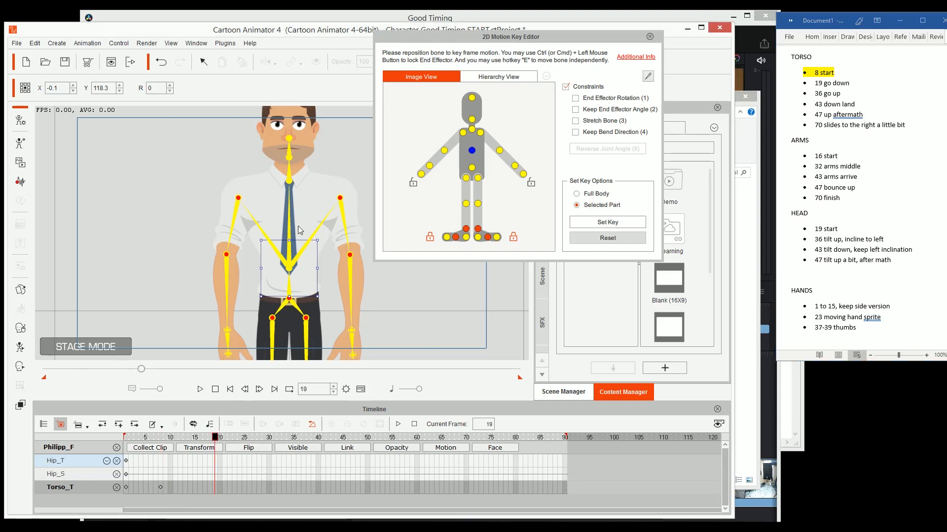
pyautogui.moveTo(290, 251); pyautogui.dragTo(323, 240)
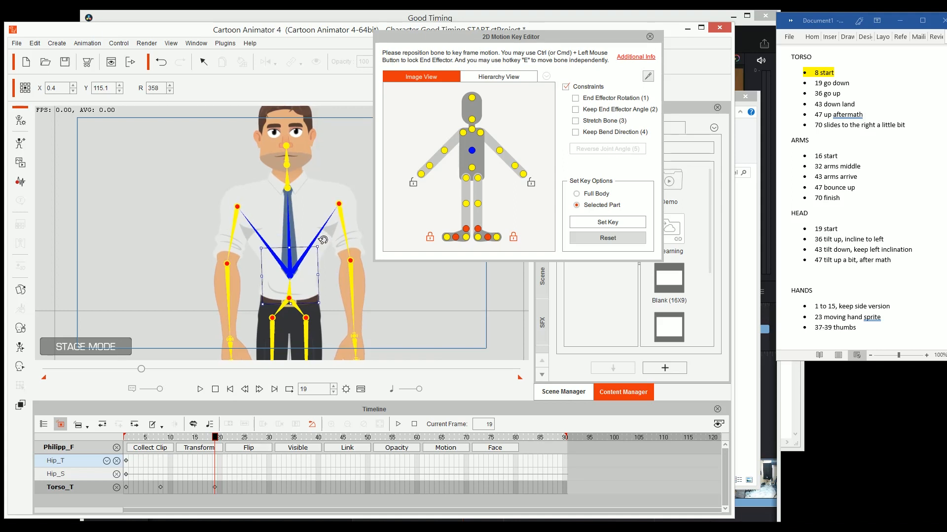
pyautogui.moveTo(159, 438); pyautogui.dragTo(216, 440)
# - Switch to DaVinci Resolve and step the reference video from its start to frame 8, examining the torso pose
pyautogui.click(767, 419)
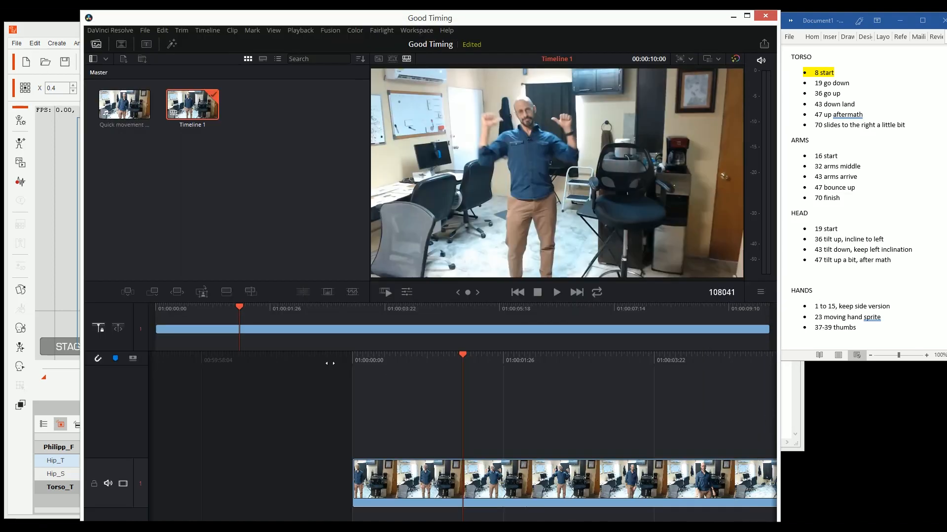
pyautogui.press('Home')
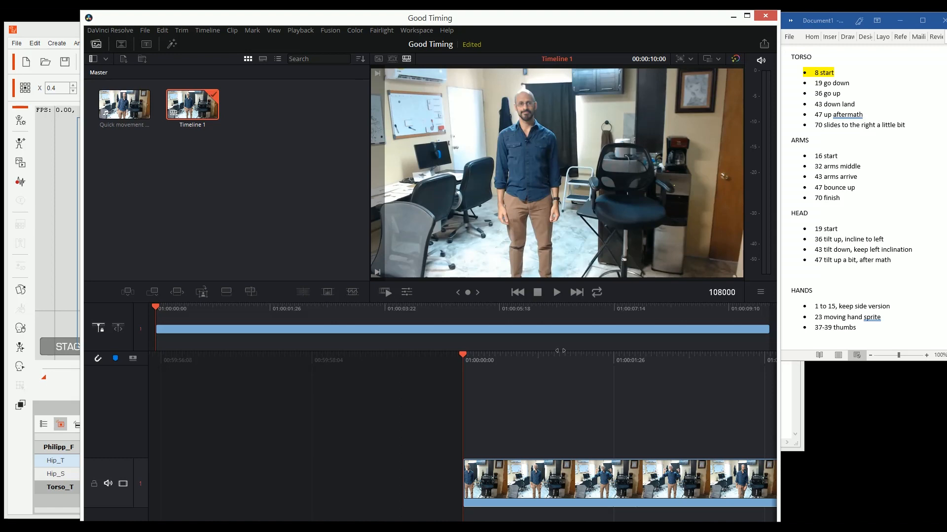
pyautogui.press('Right')
pyautogui.press('Right')
pyautogui.press('Right')
pyautogui.press('Right')
pyautogui.press('Right')
pyautogui.press('Right')
pyautogui.press('Right')
pyautogui.press('Right')
pyautogui.press('Right')
pyautogui.press('Right')
pyautogui.press('Right')
pyautogui.press('Right')
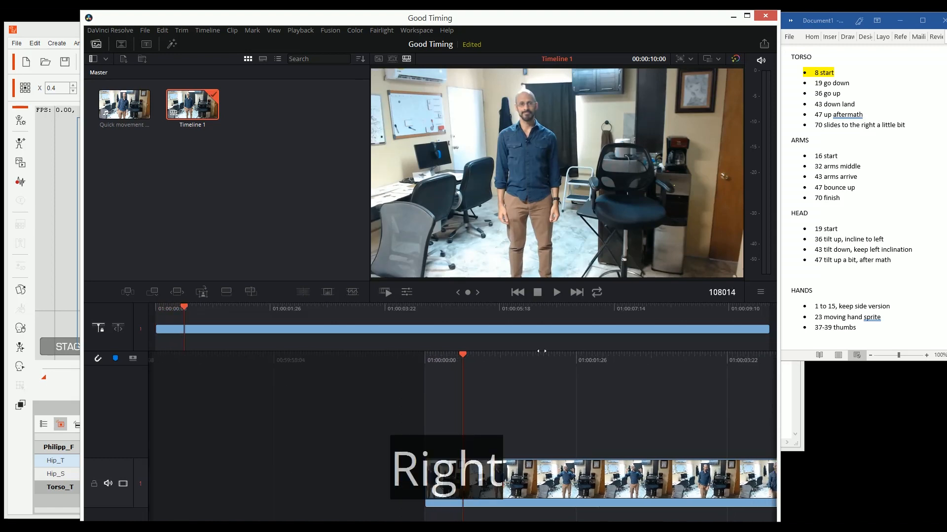
pyautogui.press('Left')
pyautogui.press('Left')
pyautogui.press('Left')
pyautogui.press('Left')
pyautogui.press('Left')
pyautogui.press('Right')
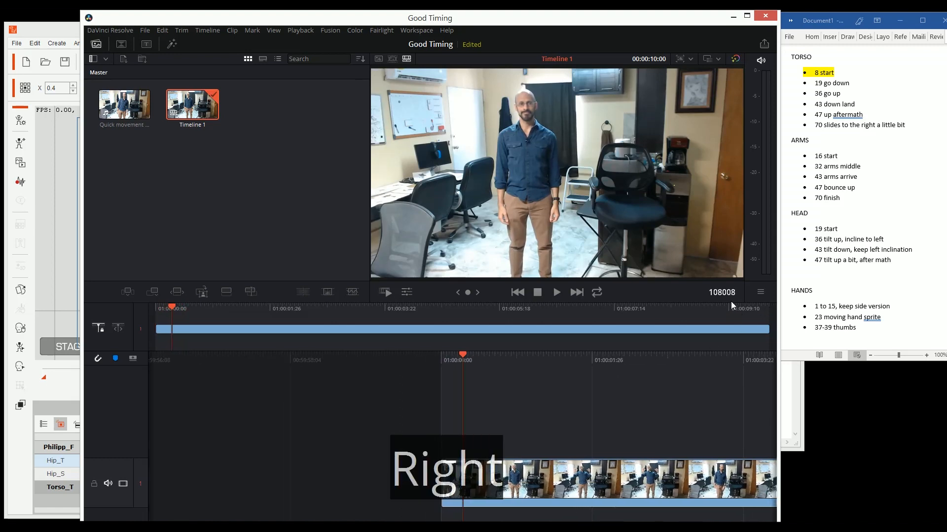
# - Step the reference video from frame 8 to frame 19 to examine how the torso goes down
pyautogui.press('Right')
pyautogui.press('Right')
pyautogui.press('Right')
pyautogui.press('Right')
pyautogui.press('Right')
pyautogui.press('Right')
pyautogui.press('Right')
pyautogui.press('Right')
pyautogui.press('Right')
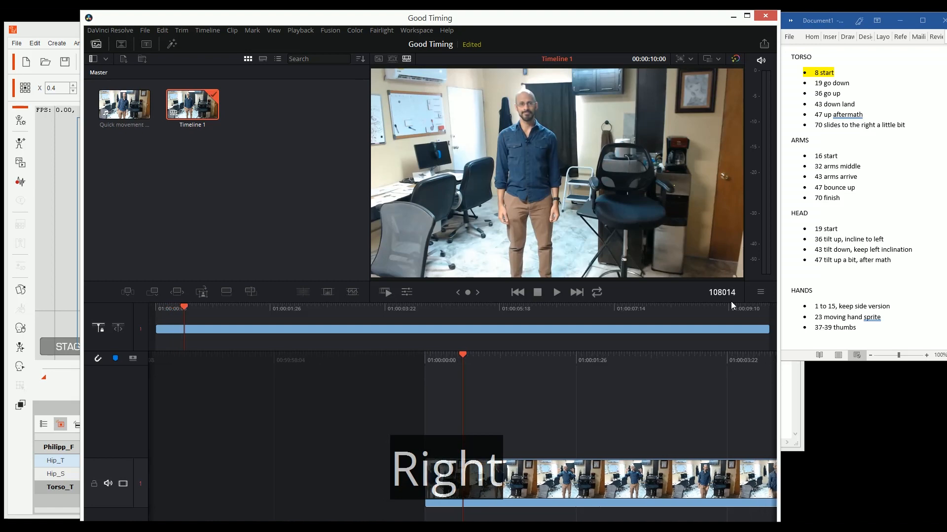
pyautogui.press('Right')
pyautogui.press('Right')
pyautogui.press('Right')
pyautogui.press('Left')
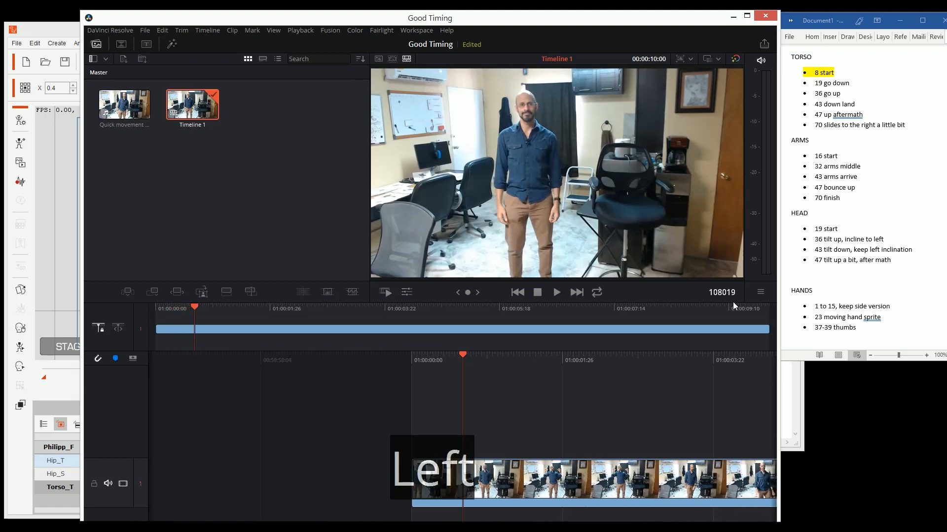
# - Return to Cartoon Animator, scrub the torso motion up to frame 19, and highlight the "19 go down" line of the notes in yellow
pyautogui.hotkey('alt', 'Tab')
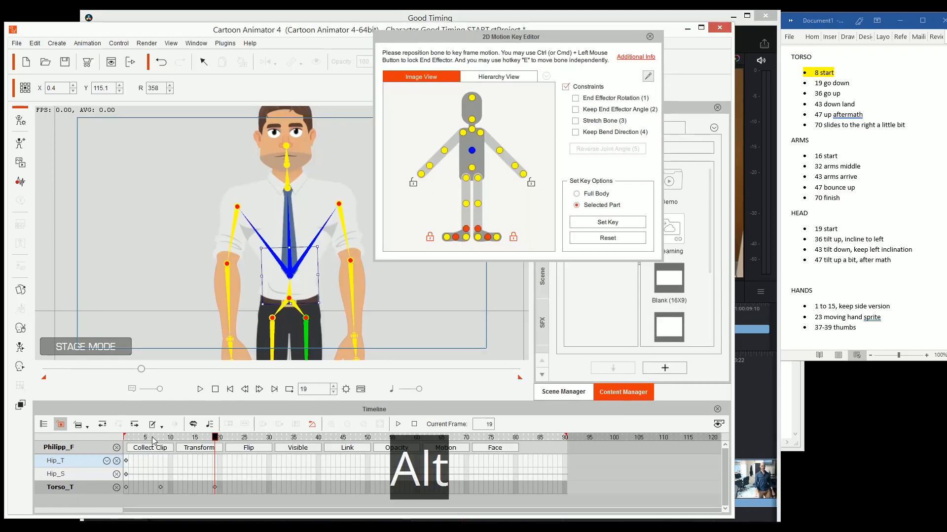
pyautogui.moveTo(156, 440); pyautogui.dragTo(215, 437)
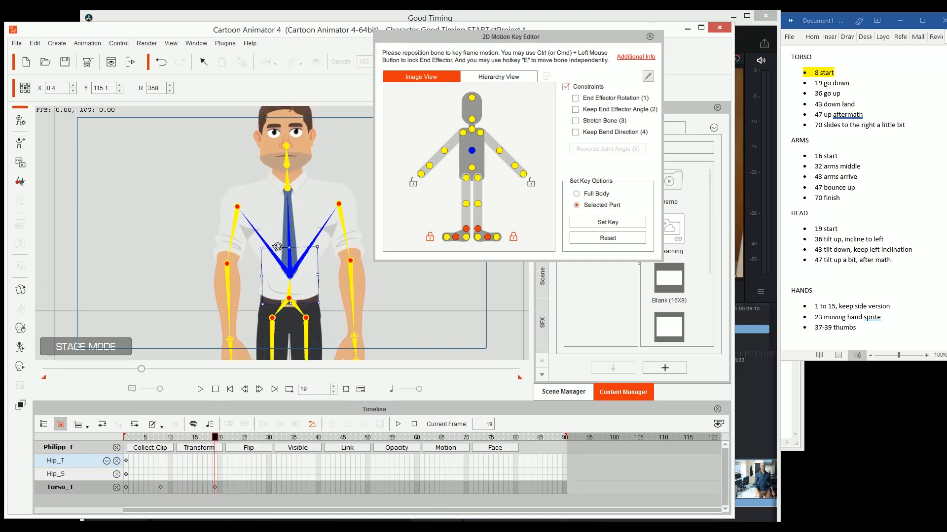
pyautogui.click(855, 84)
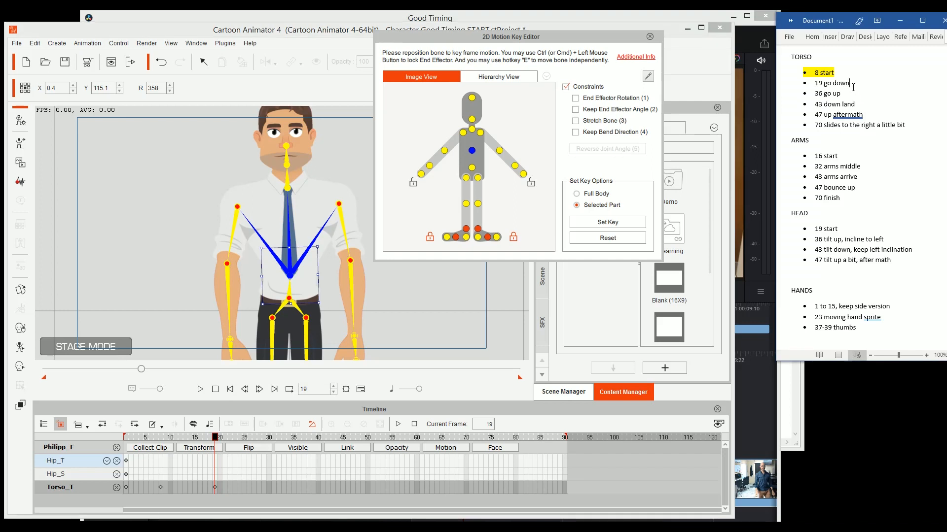
pyautogui.hotkey('shift', 'Home')
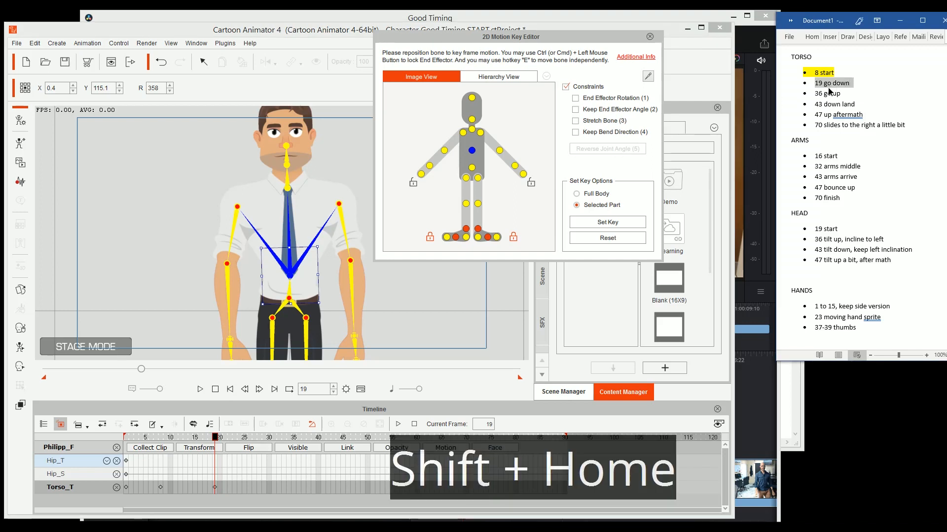
pyautogui.rightClick(830, 90)
pyautogui.click(833, 74)
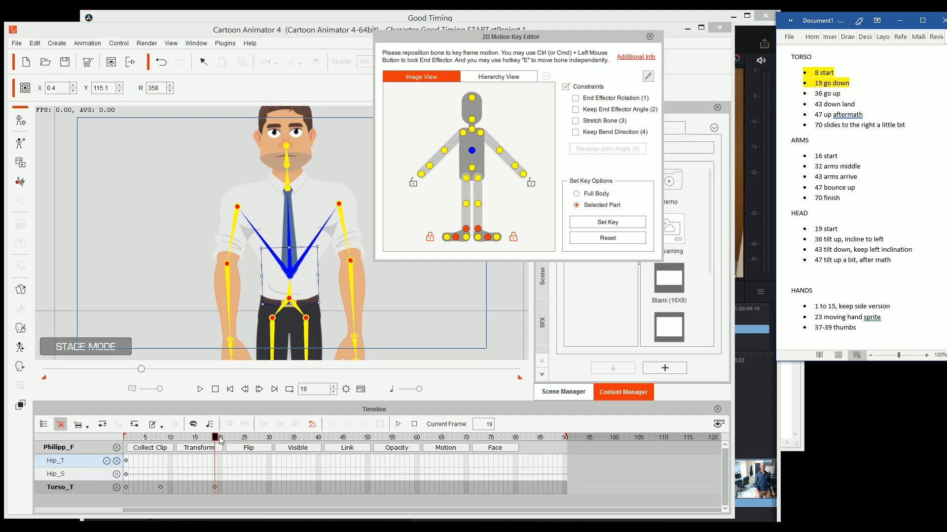
# - At frame 36, raise the torso bone to about X 0.4, Y 119.8 and scrub from the start to frame 36
pyautogui.moveTo(221, 441); pyautogui.dragTo(298, 434)
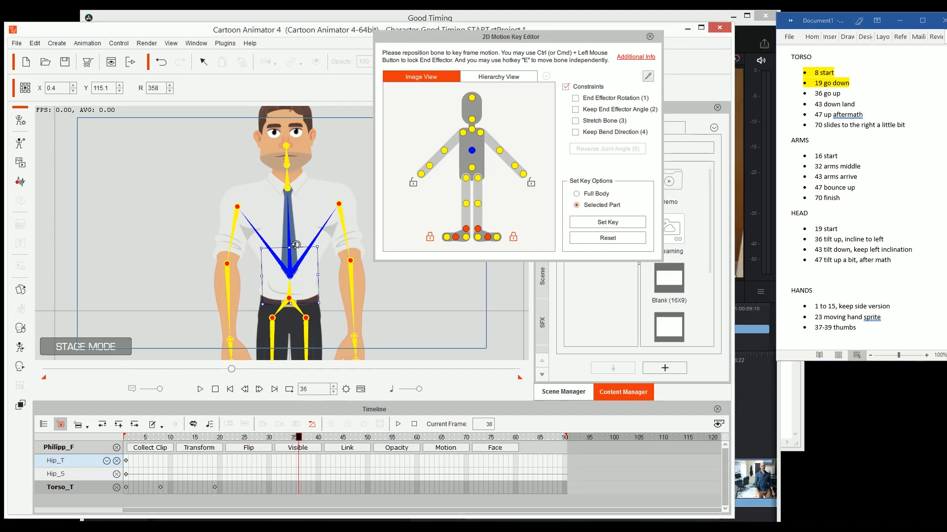
pyautogui.moveTo(293, 262); pyautogui.dragTo(298, 240)
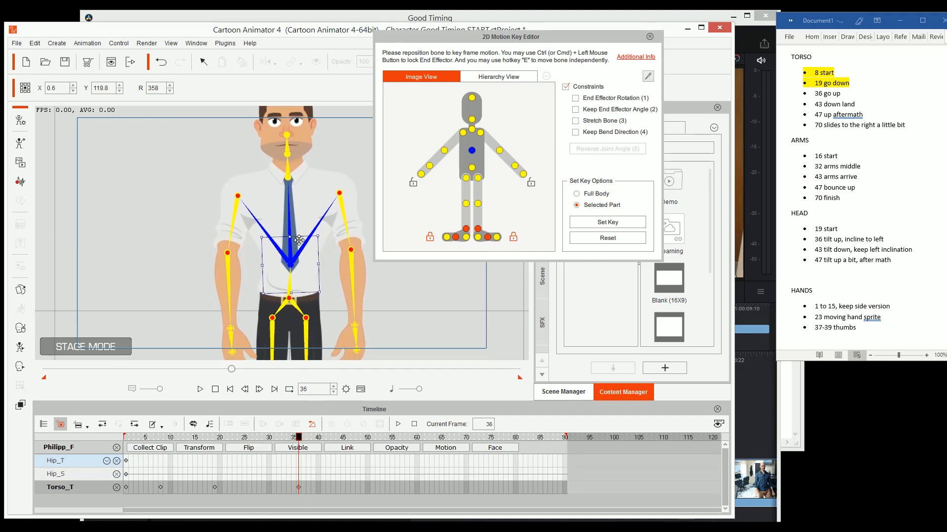
pyautogui.moveTo(129, 437); pyautogui.dragTo(299, 426)
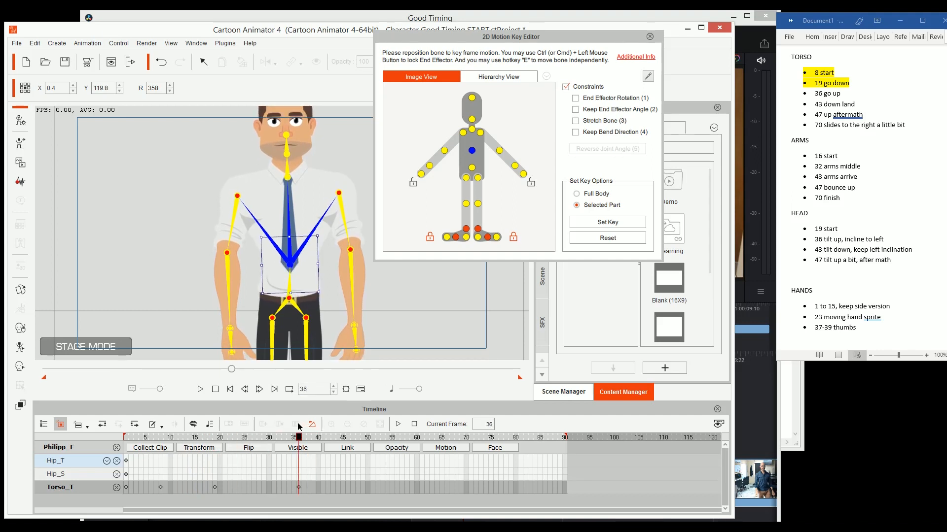
# - Highlight the "36 go up" line of the TORSO notes in yellow
pyautogui.click(842, 94)
pyautogui.hotkey('shift', 'Home')
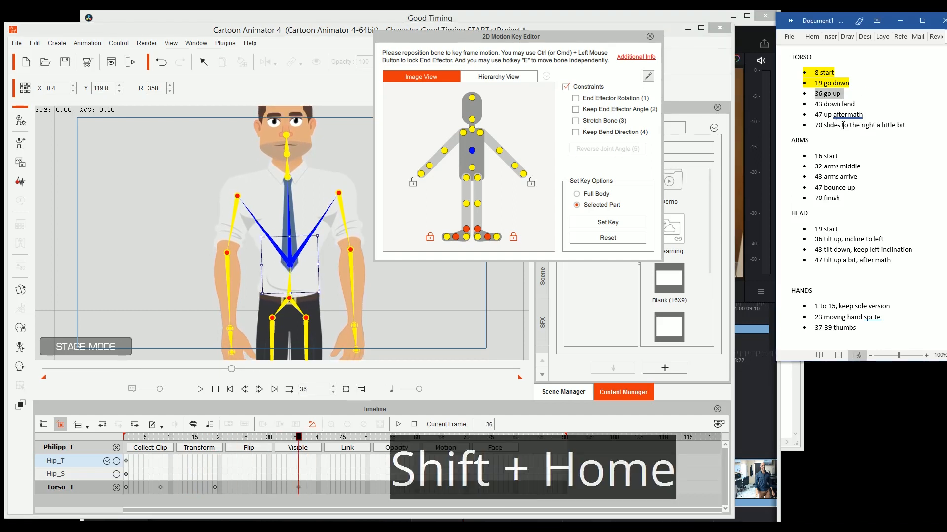
pyautogui.hotkey('ctrl', 'alt', 'h')
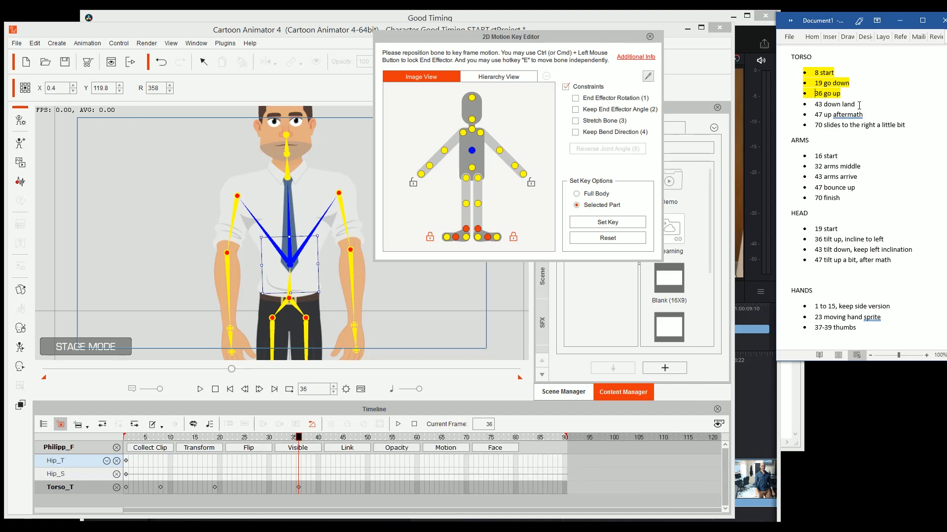
# - At frame 43, lower the torso bone to about X 0.1, Y 115.1
pyautogui.click(301, 434)
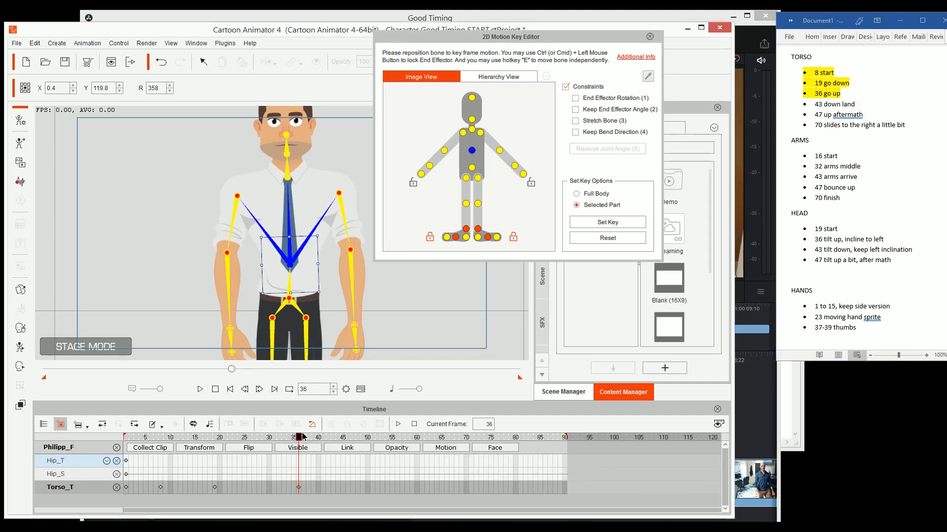
pyautogui.moveTo(311, 440); pyautogui.dragTo(334, 442)
pyautogui.moveTo(290, 265); pyautogui.dragTo(290, 265)
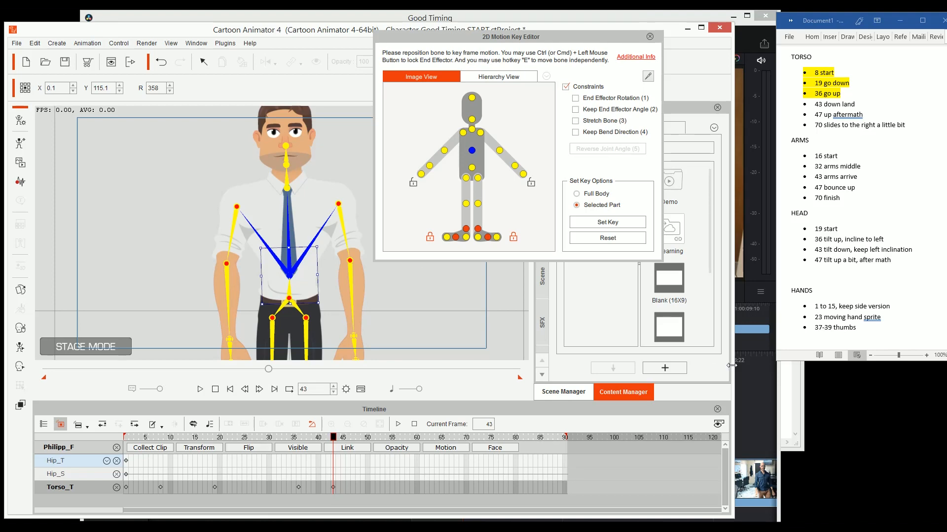
# - Switch to DaVinci Resolve and step the reference video from frame 19 to frame 36, examining how the torso rises
pyautogui.click(753, 347)
pyautogui.press('Right')
pyautogui.press('Right')
pyautogui.press('Right')
pyautogui.press('Right')
pyautogui.press('Right')
pyautogui.press('Right')
pyautogui.press('Right')
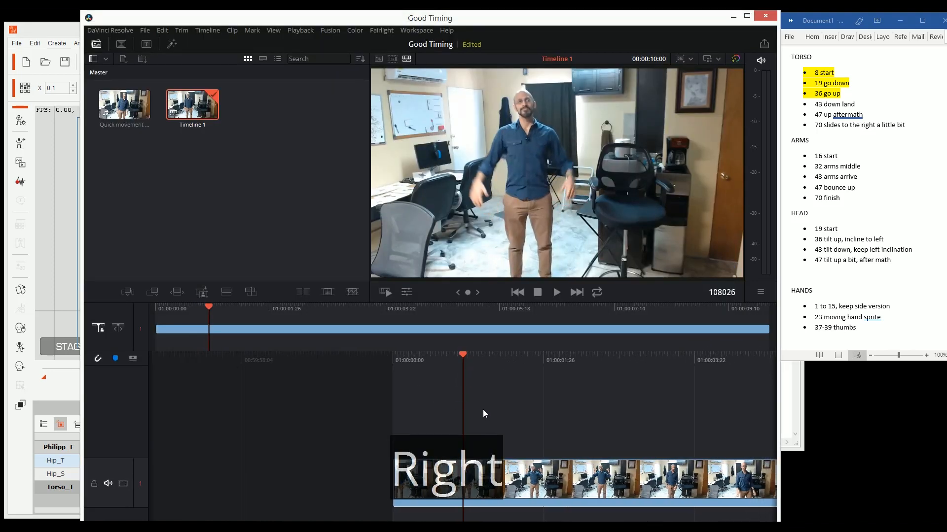
pyautogui.press('Right')
pyautogui.press('Right')
pyautogui.press('Right')
pyautogui.press('Right')
pyautogui.press('Right')
pyautogui.press('Right')
pyautogui.press('Right')
pyautogui.press('Right')
pyautogui.press('Right')
pyautogui.press('Right')
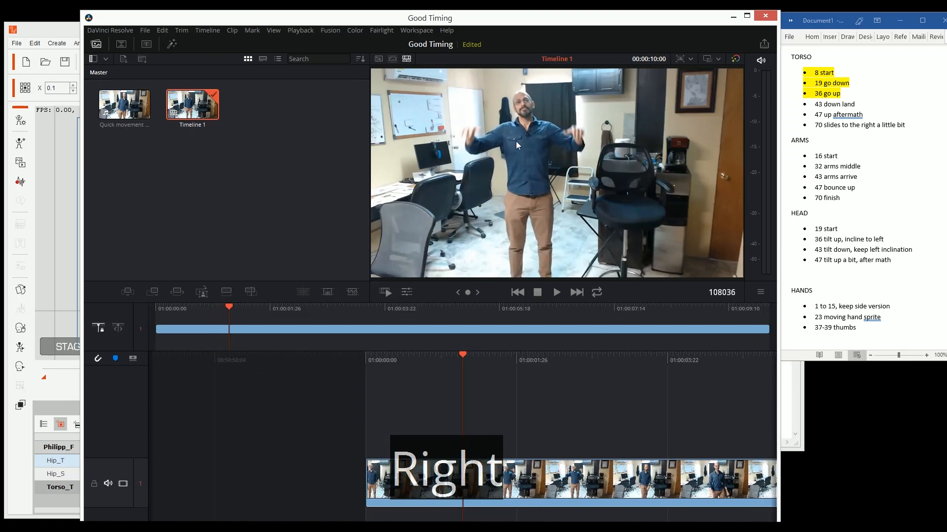
# - Step the reference video from frame 36 to frame 43 to examine how the torso lands
pyautogui.press('Right')
pyautogui.press('Right')
pyautogui.press('Right')
pyautogui.press('Right')
pyautogui.press('Right')
pyautogui.press('Right')
pyautogui.press('Right')
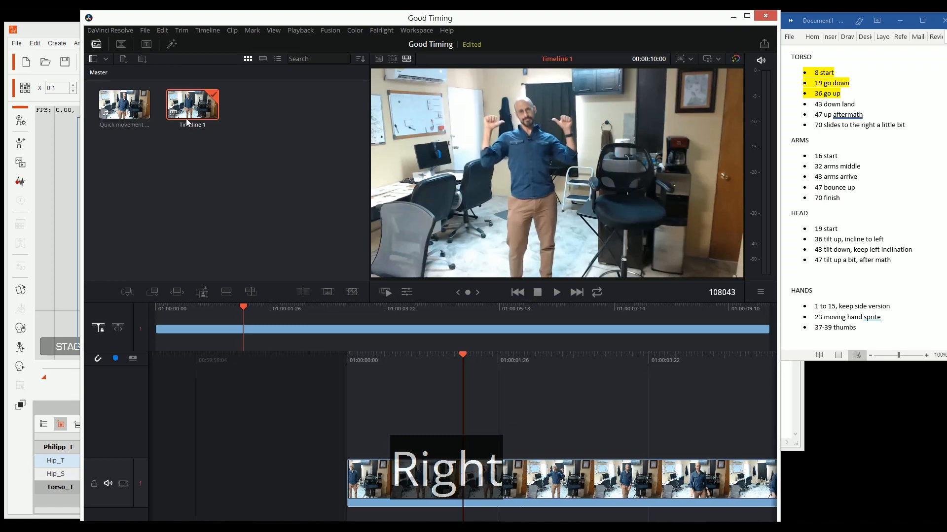
# - Return to Cartoon Animator, scrub frames 36 to 43, and highlight the "43 down land" line of the notes in yellow
pyautogui.click(62, 184)
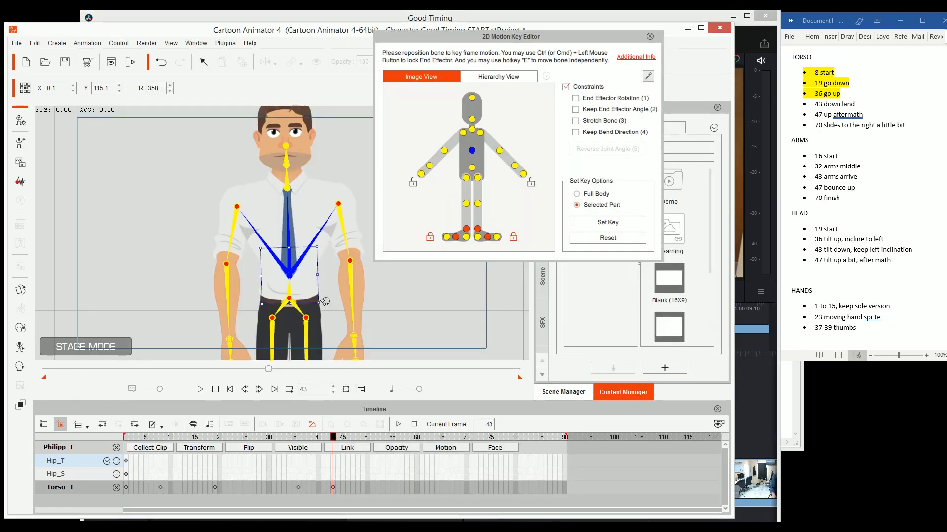
pyautogui.moveTo(299, 439); pyautogui.dragTo(334, 445)
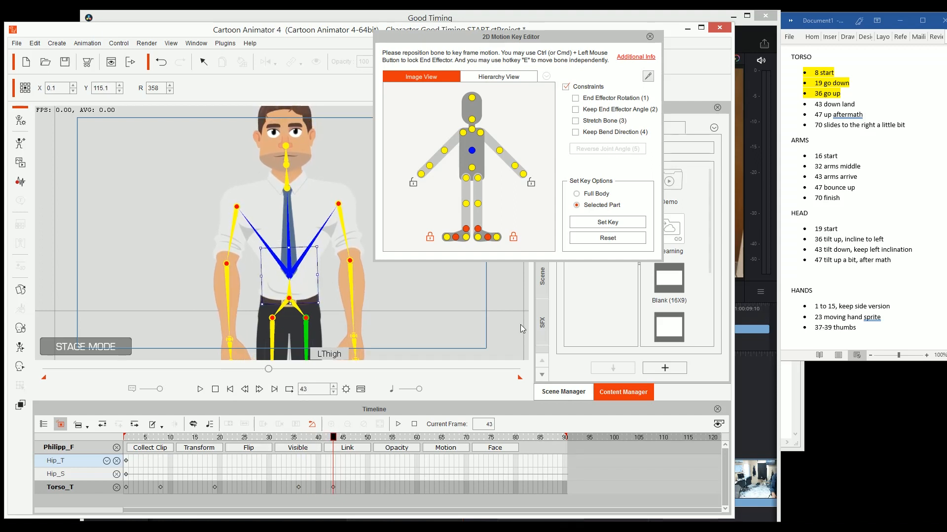
pyautogui.click(858, 108)
pyautogui.hotkey('shift', 'Home')
pyautogui.hotkey('ctrl', 'alt', 'h')
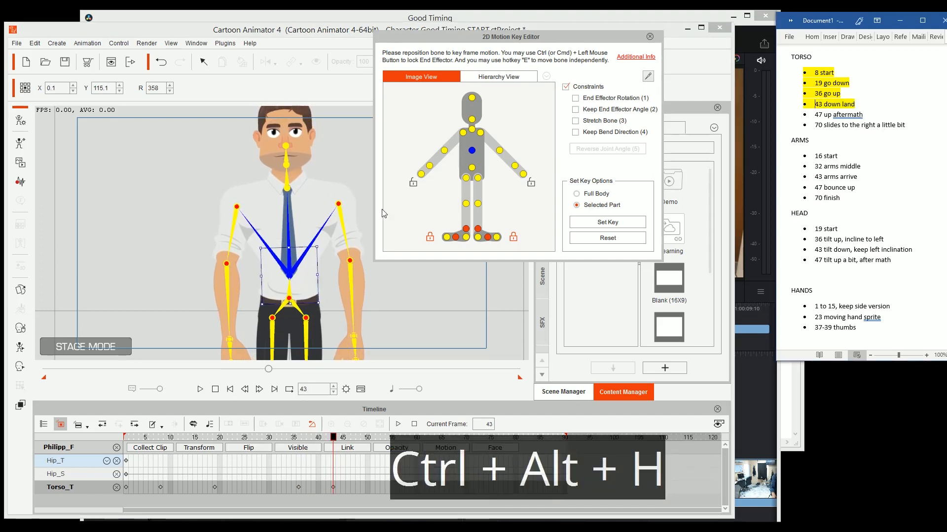
# - Check the torso's lean around frame 43 in DaVinci Resolve, and rotate the torso bone to 356 at frame 43 in Cartoon Animator
pyautogui.click(750, 35)
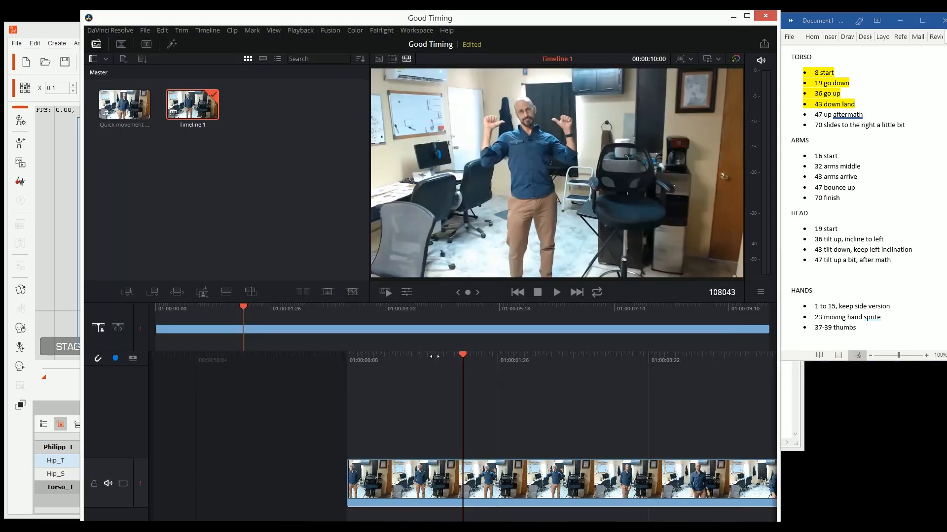
pyautogui.moveTo(458, 362); pyautogui.dragTo(486, 357)
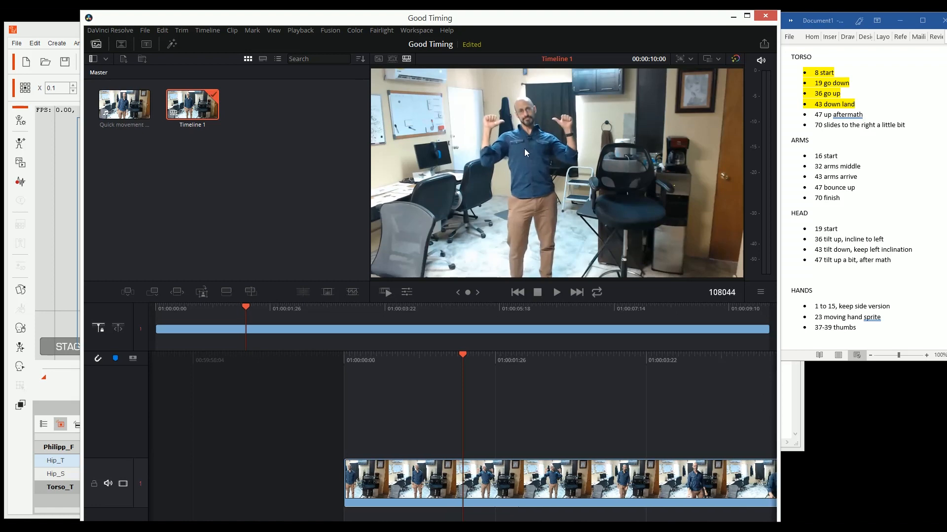
pyautogui.click(47, 27)
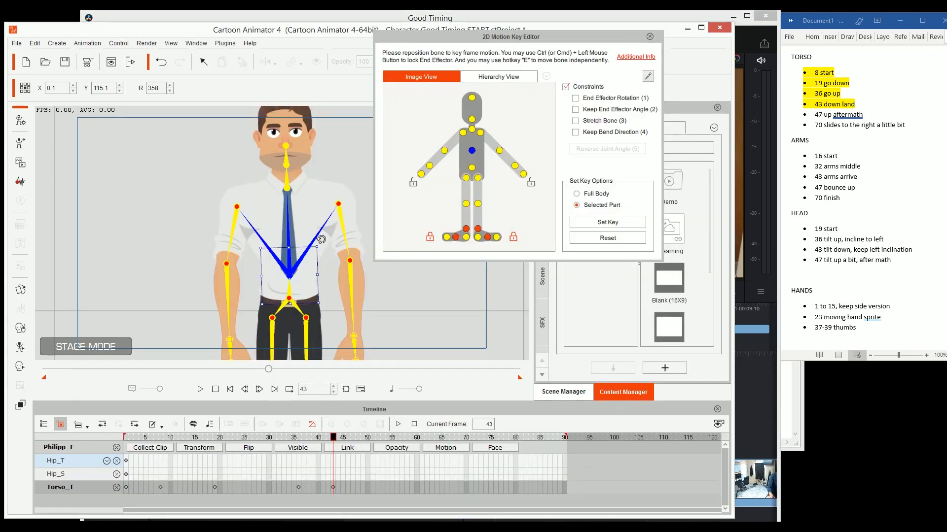
pyautogui.moveTo(321, 239); pyautogui.dragTo(318, 238)
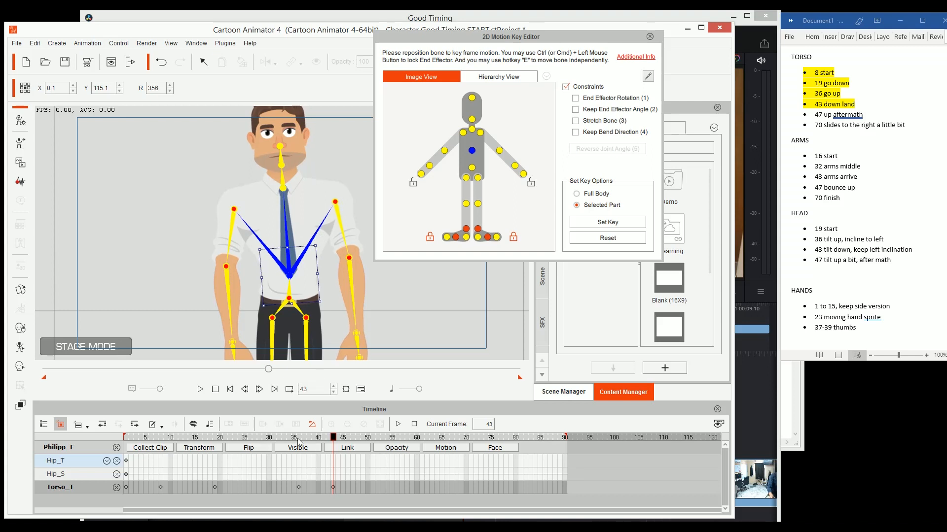
pyautogui.moveTo(298, 442); pyautogui.dragTo(334, 453)
# - Move the animation to frame 47 and compare frames 43 to 47 of the DaVinci Resolve reference video, examining the torso's settling movement
pyautogui.moveTo(342, 437); pyautogui.dragTo(352, 440)
pyautogui.click(742, 347)
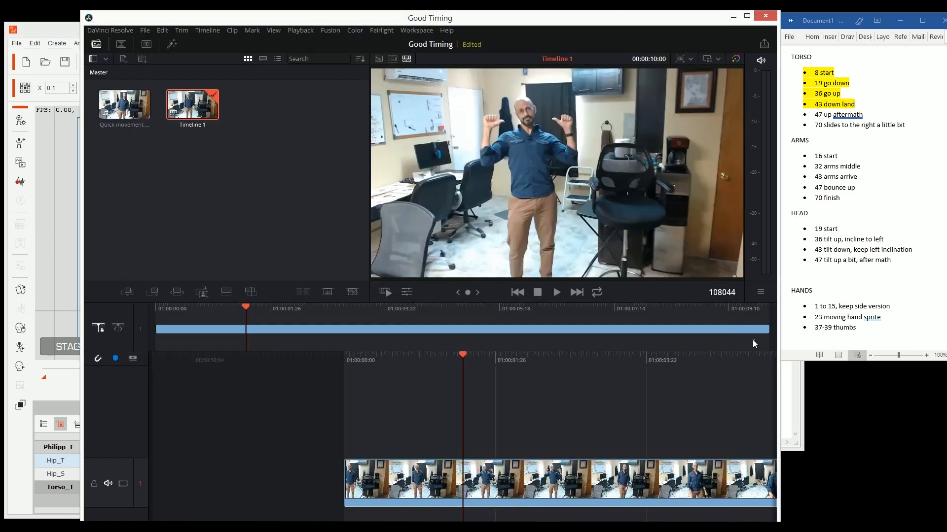
pyautogui.press('Left')
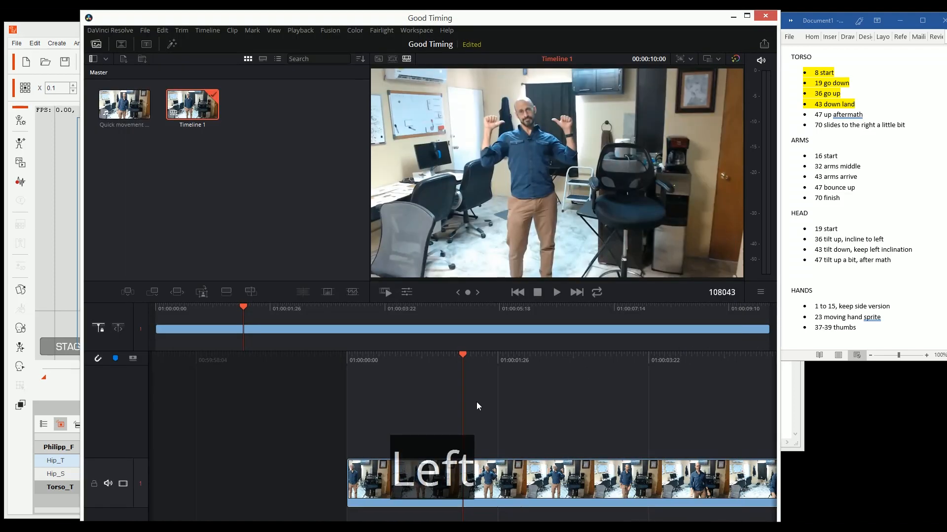
pyautogui.press('Right')
pyautogui.press('Right')
pyautogui.press('Right')
pyautogui.press('Right')
pyautogui.press('Left')
pyautogui.press('Left')
pyautogui.press('Left')
pyautogui.press('Left')
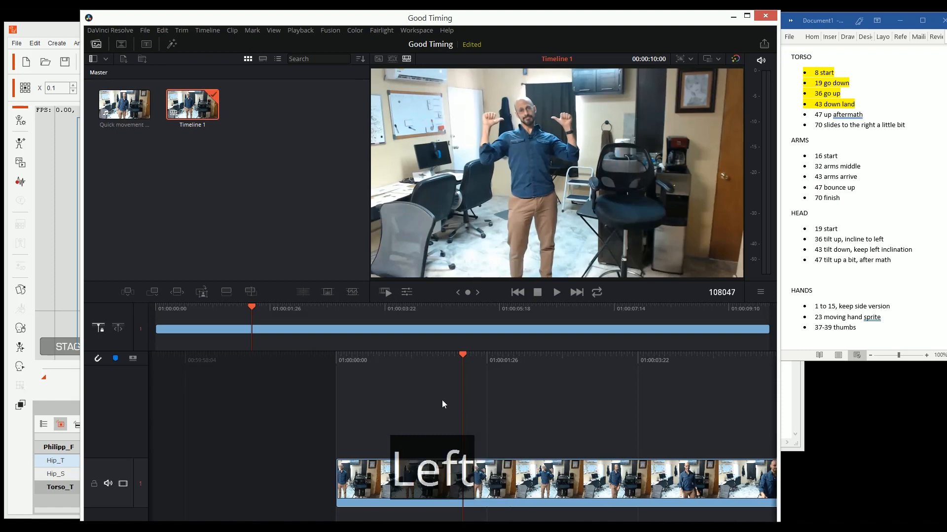
pyautogui.press('Right')
pyautogui.press('Right')
pyautogui.press('Right')
pyautogui.press('Right')
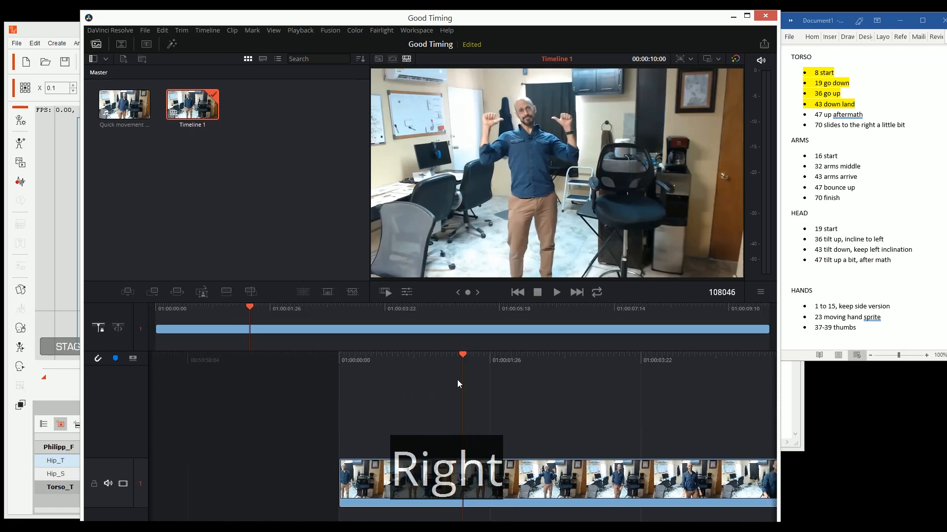
# - Return to Cartoon Animator, raise the torso bone at frame 47 to about X -0.1, Y 116.2, and scrub the motion up to frame 47
pyautogui.hotkey('alt', 'Tab')
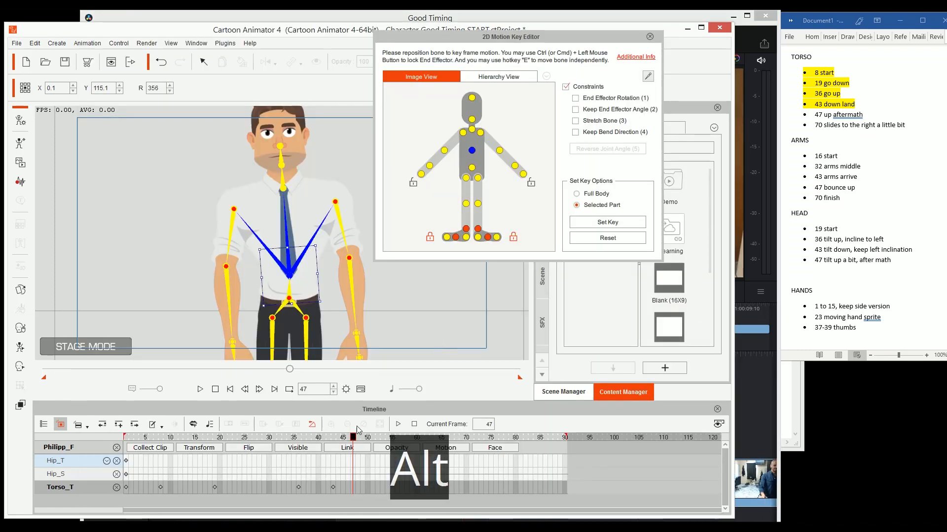
pyautogui.moveTo(292, 267); pyautogui.dragTo(291, 265)
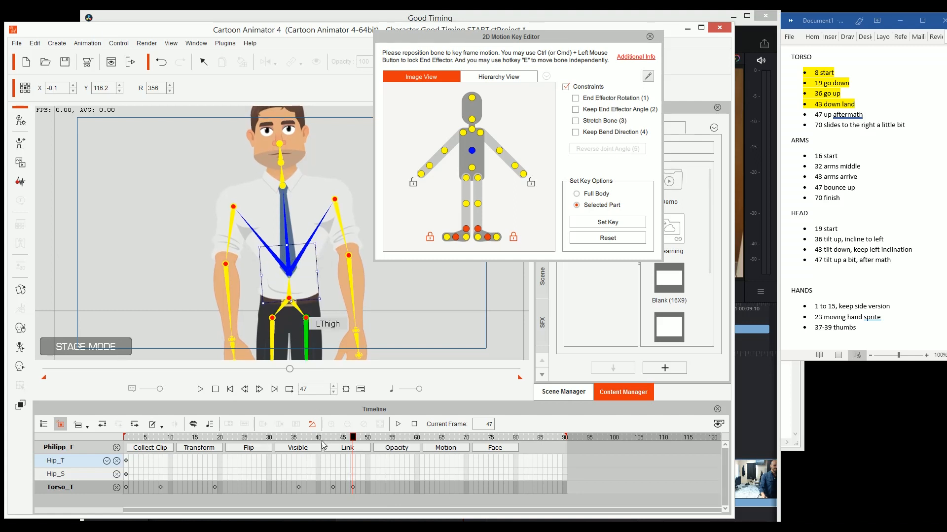
pyautogui.moveTo(309, 438); pyautogui.dragTo(352, 438)
# - Highlight the "47 up aftermath" line of the TORSO notes in yellow
pyautogui.click(890, 117)
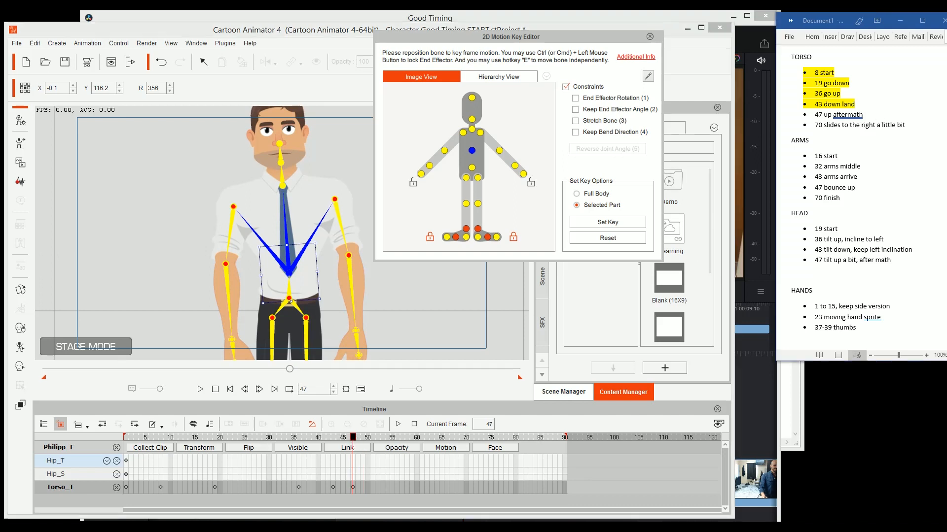
pyautogui.hotkey('shift', 'Home')
pyautogui.hotkey('ctrl', 'alt', 'h')
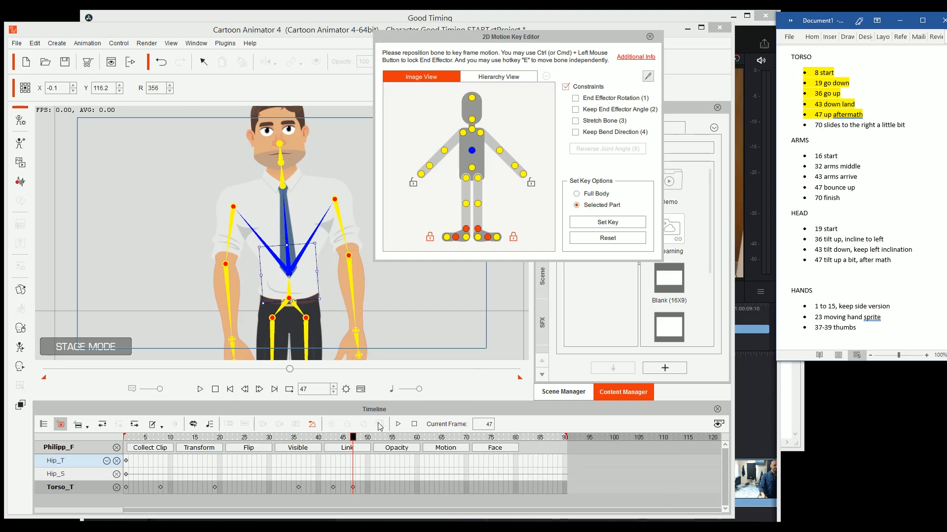
# - At frame 80, slide the torso bone to about X 0.8, Y 116.0 and play the animation from frame 1
pyautogui.moveTo(387, 442); pyautogui.dragTo(519, 443)
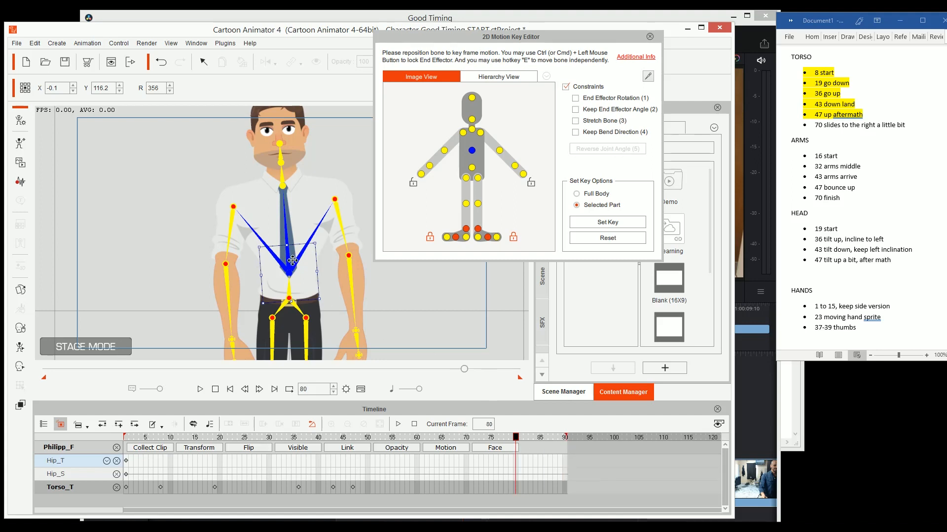
pyautogui.moveTo(292, 260); pyautogui.dragTo(295, 260)
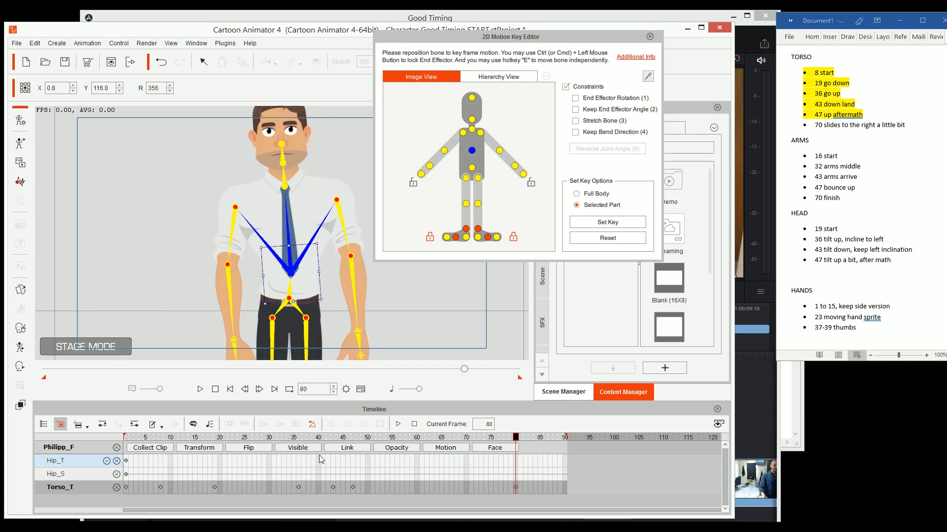
pyautogui.moveTo(353, 438); pyautogui.dragTo(565, 463)
pyautogui.moveTo(448, 449); pyautogui.dragTo(2, 420)
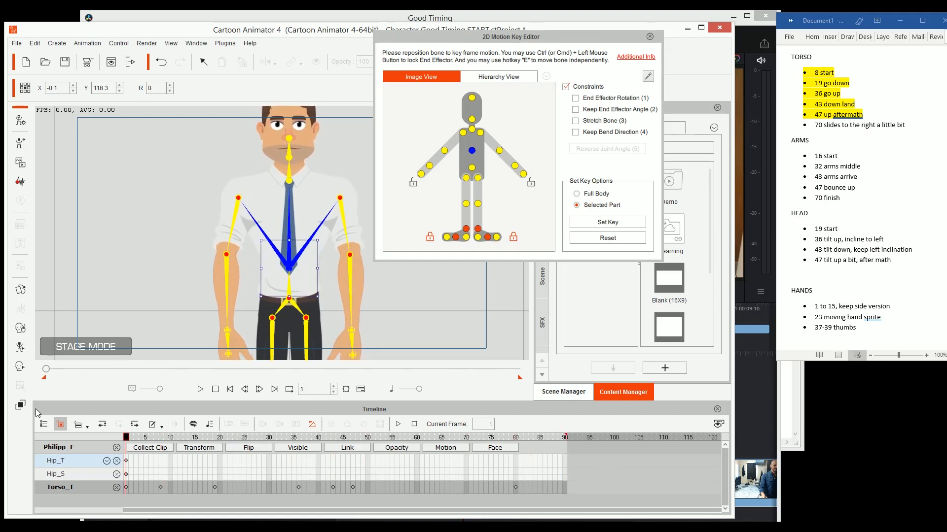
pyautogui.click(200, 392)
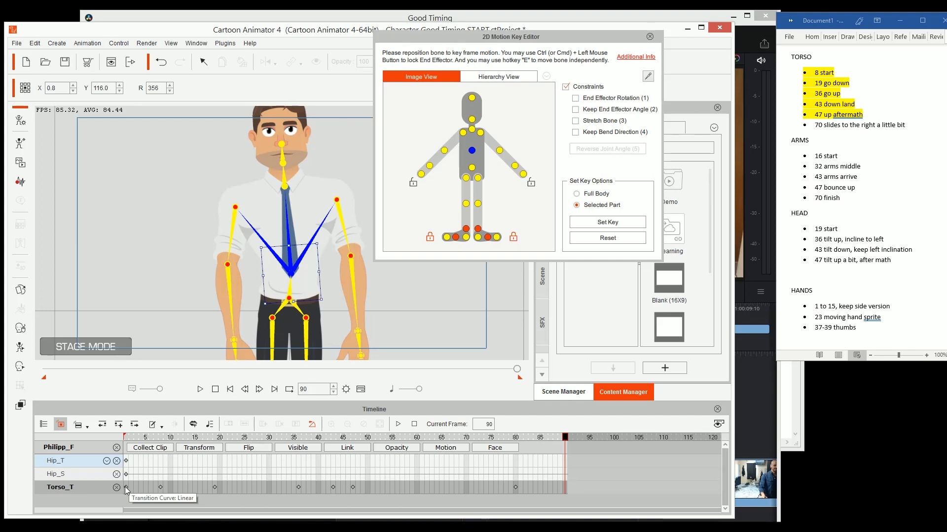
# - Apply the Smooth transition curve to the Torso_T keys at frames 1, 8, 19, 36, 43, 47 and 80
pyautogui.rightClick(127, 490)
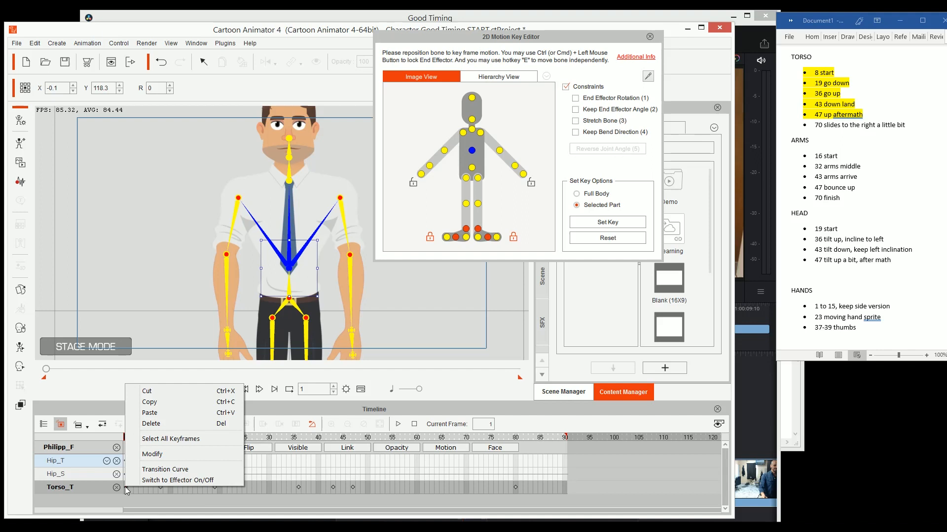
pyautogui.click(160, 474)
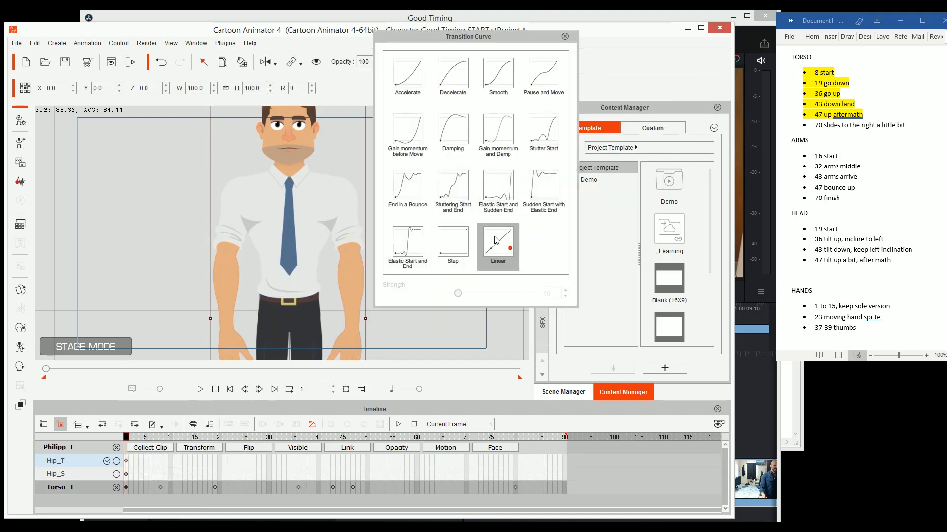
pyautogui.click(501, 86)
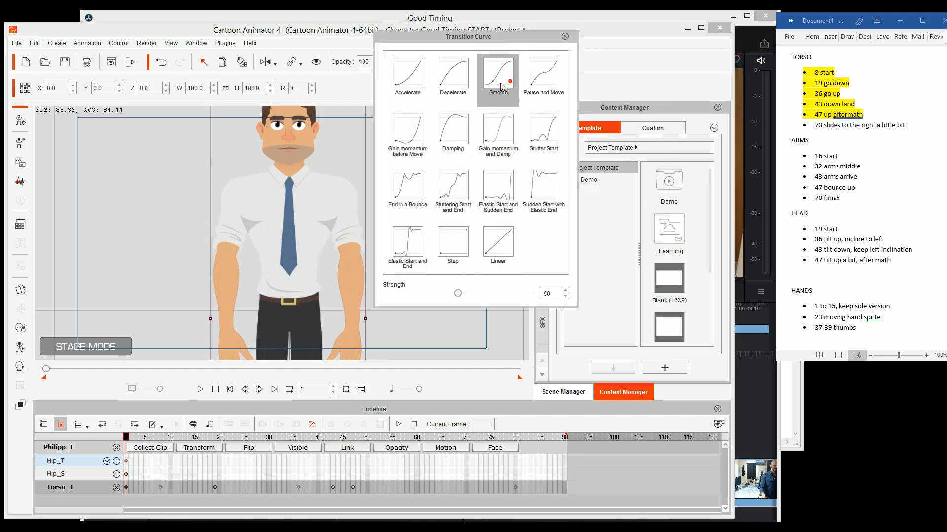
pyautogui.click(160, 487)
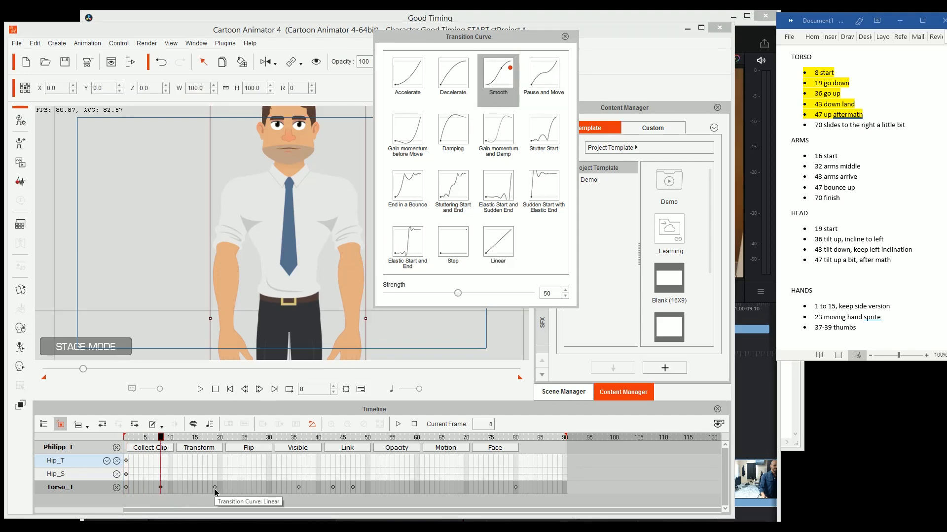
pyautogui.click(215, 488)
pyautogui.click(298, 487)
pyautogui.click(499, 78)
pyautogui.click(334, 487)
pyautogui.click(499, 78)
pyautogui.click(353, 487)
pyautogui.click(499, 78)
pyautogui.click(516, 488)
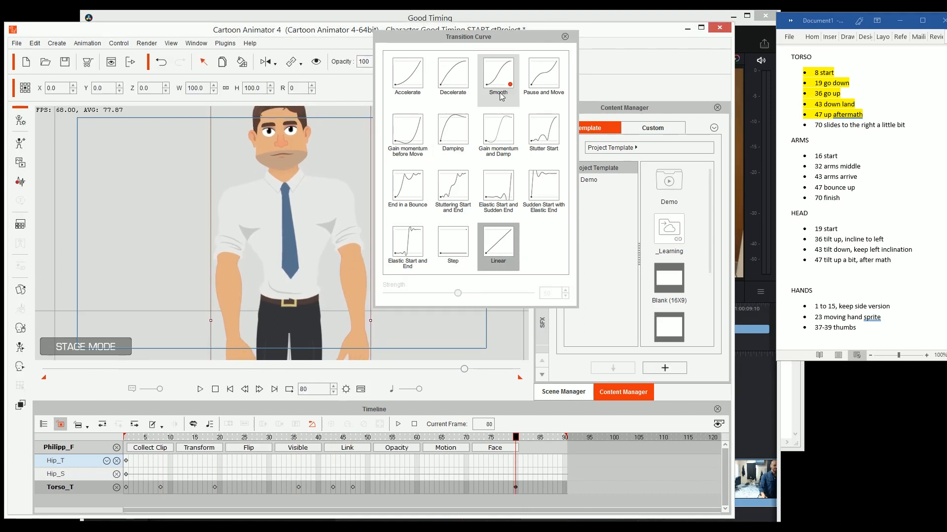
pyautogui.click(499, 81)
# - Play the animation from frame 1 and scrub through the smoothed torso motion, checking it before consulting the ARMS notes
pyautogui.click(230, 389)
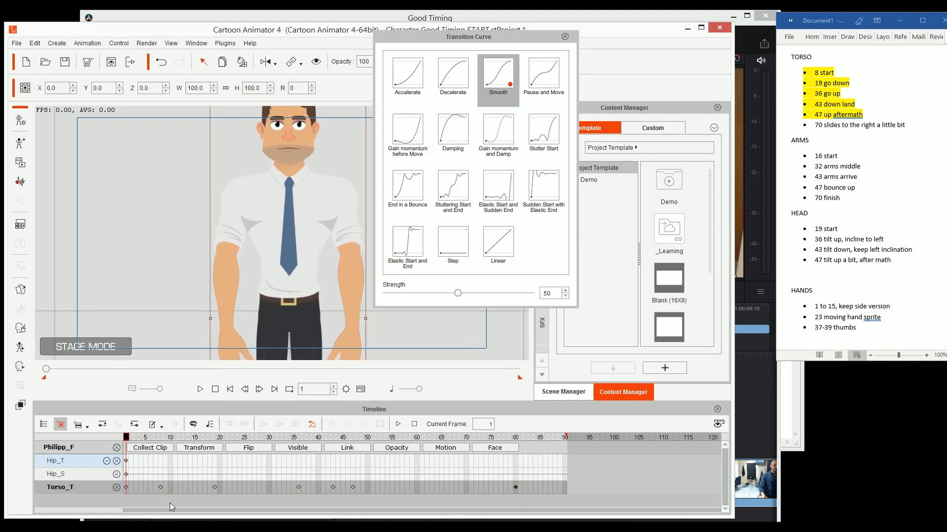
pyautogui.press('space')
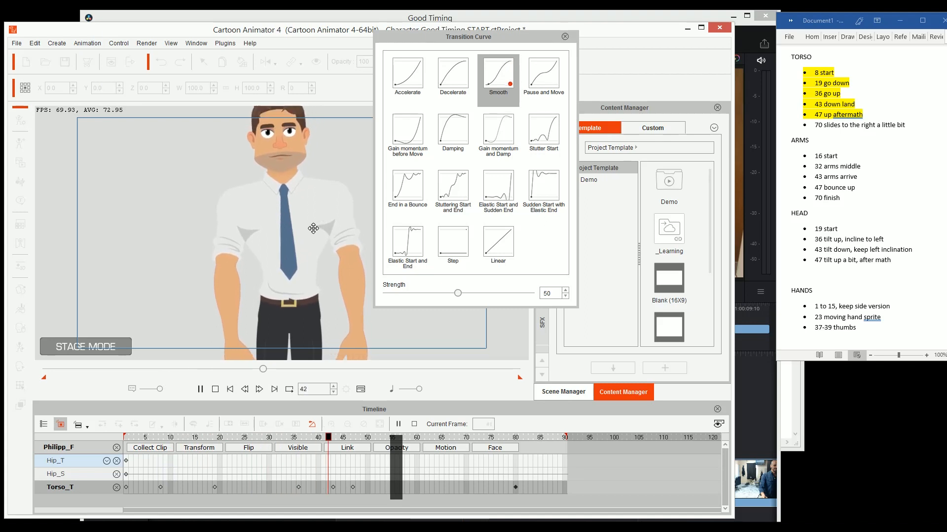
pyautogui.press('space')
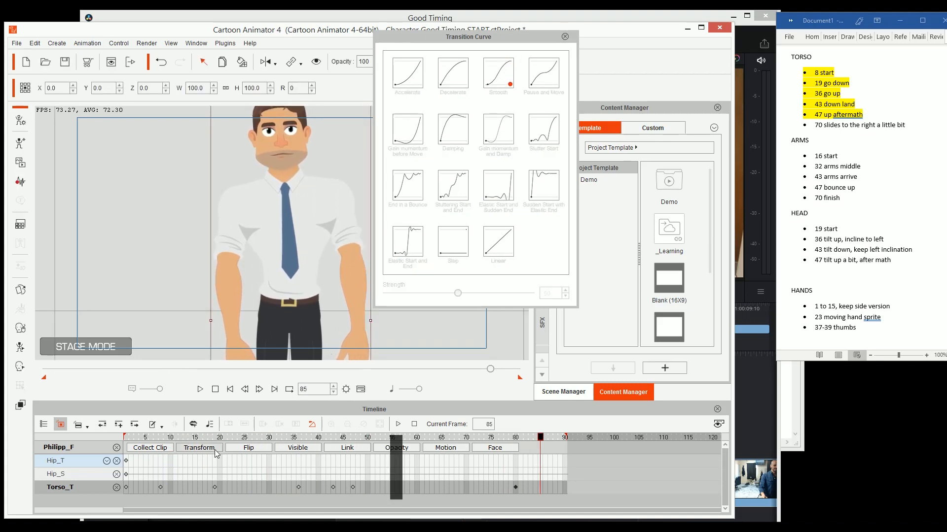
pyautogui.moveTo(199, 438); pyautogui.dragTo(123, 438)
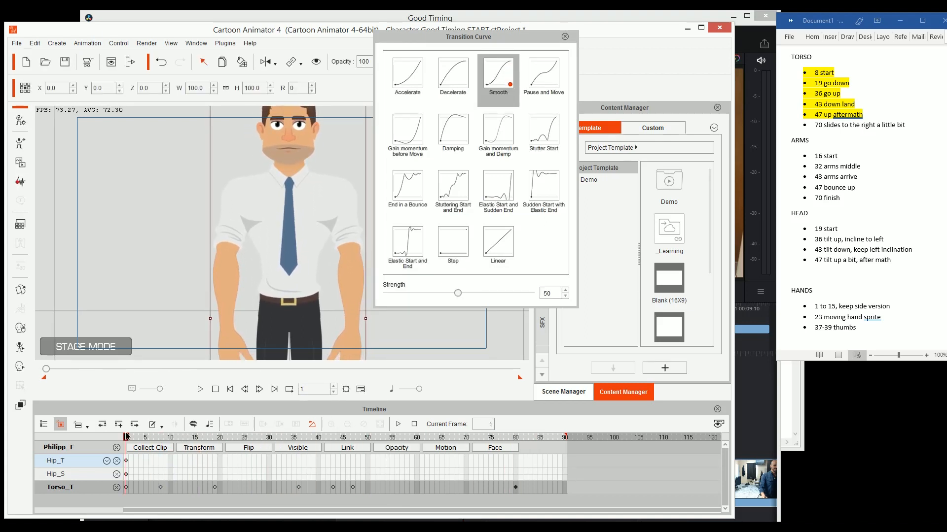
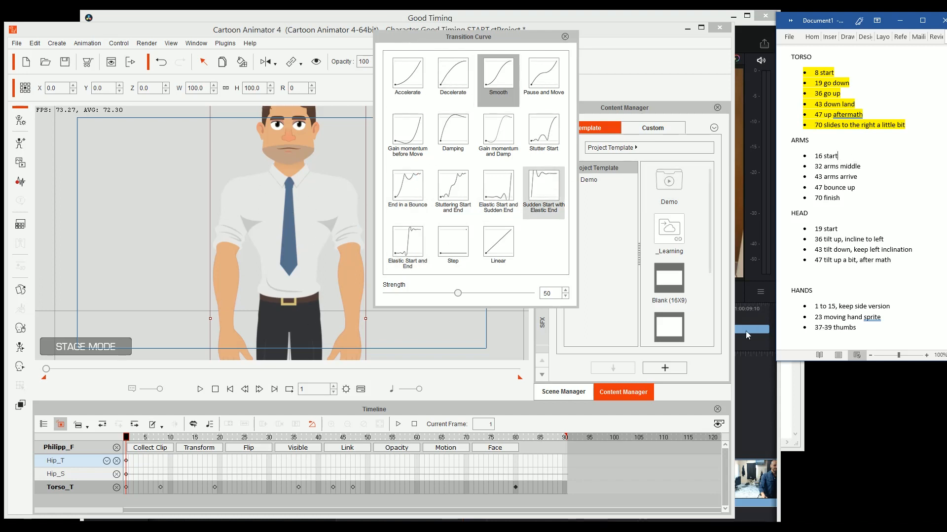
pyautogui.click(197, 468)
pyautogui.press('space')
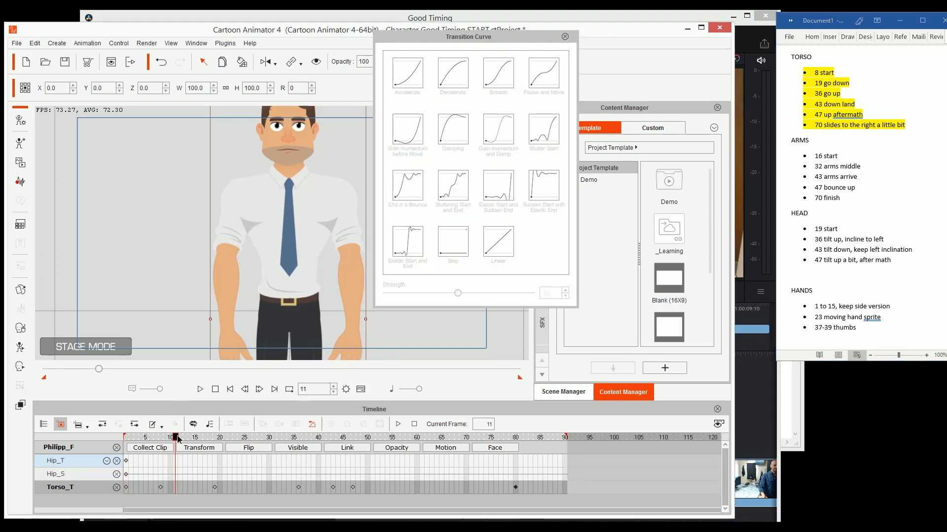
pyautogui.moveTo(411, 443); pyautogui.dragTo(157, 448)
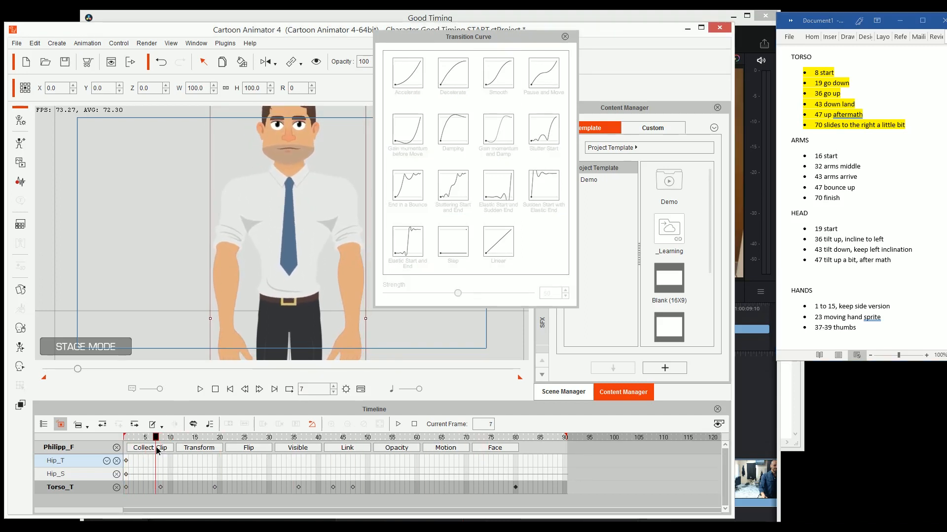
pyautogui.click(848, 156)
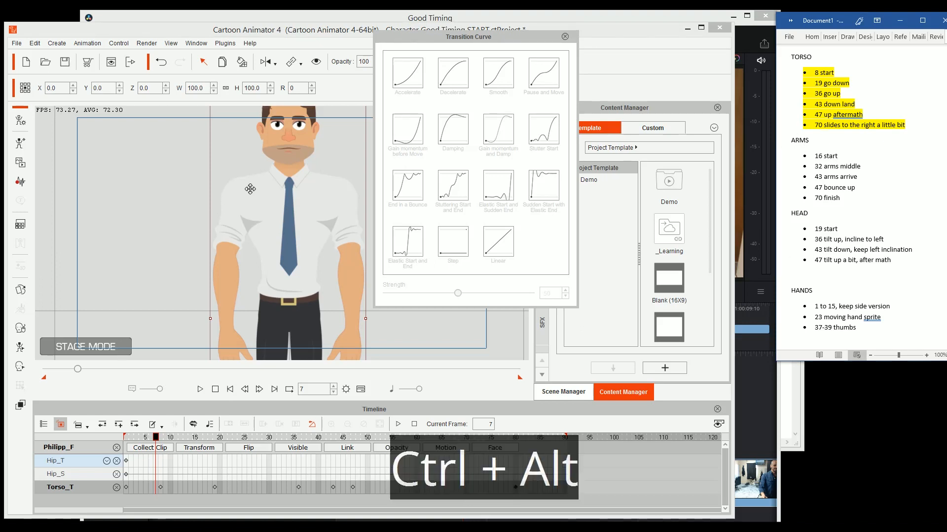
# - Mark the character's right upper arm, forearm and hand with freehand circles, shade the upper arm, and clear the drawing
pyautogui.hotkey('ctrl', 'alt', 'd')
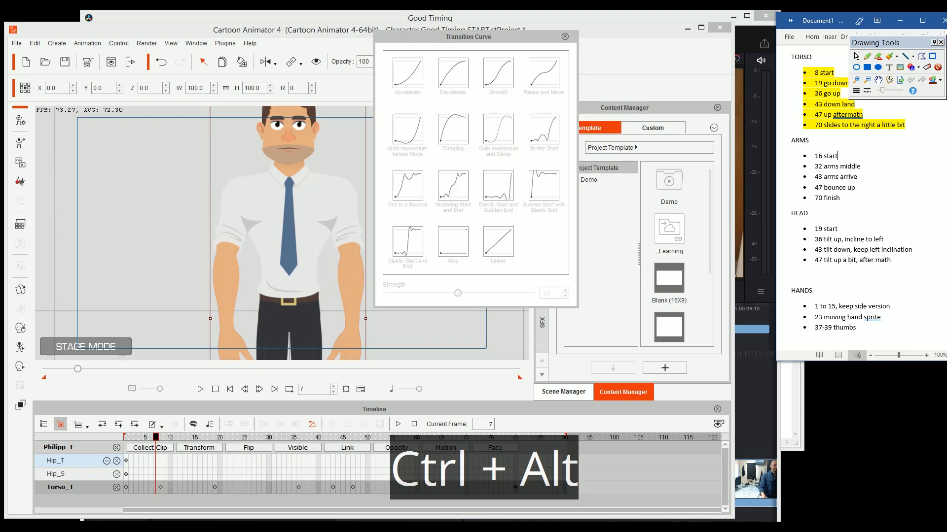
pyautogui.moveTo(224, 192)
pyautogui.mouseDown()
pyautogui.moveTo(216, 226)
pyautogui.moveTo(225, 257)
pyautogui.moveTo(239, 247)
pyautogui.moveTo(241, 193)
pyautogui.moveTo(211, 215)
pyautogui.mouseUp()
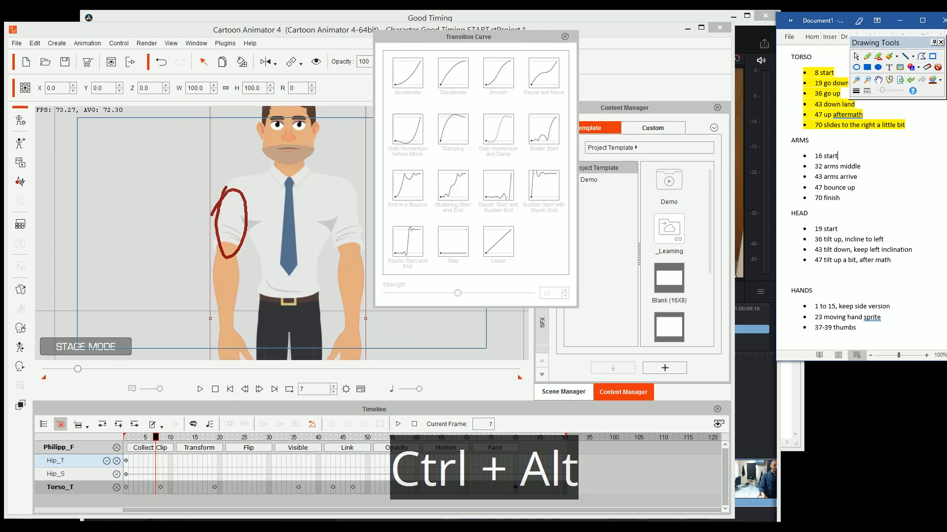
pyautogui.moveTo(213, 278)
pyautogui.mouseDown()
pyautogui.moveTo(226, 334)
pyautogui.moveTo(235, 262)
pyautogui.moveTo(220, 250)
pyautogui.moveTo(224, 331)
pyautogui.mouseUp()
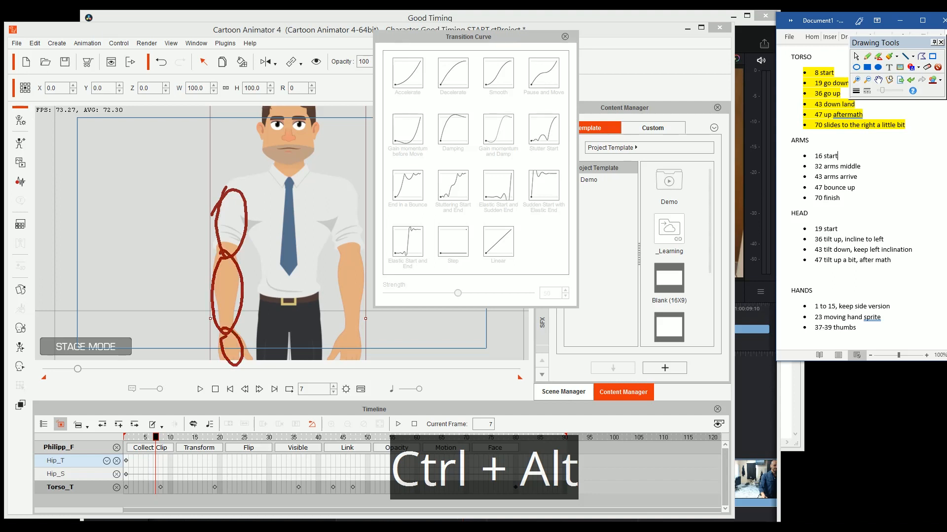
pyautogui.moveTo(237, 192)
pyautogui.mouseDown()
pyautogui.moveTo(242, 232)
pyautogui.moveTo(224, 252)
pyautogui.mouseUp()
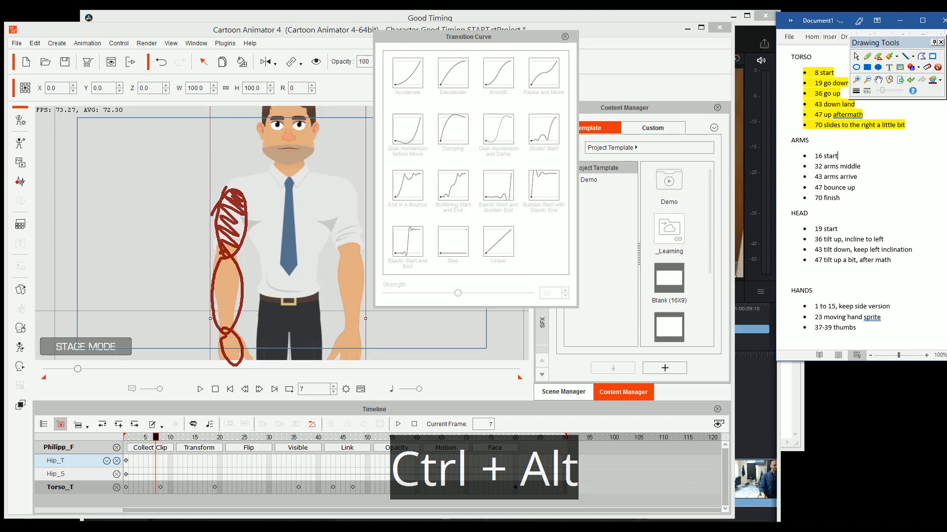
pyautogui.press('Escape')
# - Open the 2D Motion Key Editor for the character and add a RArm_T key at frame 16
pyautogui.click(234, 224)
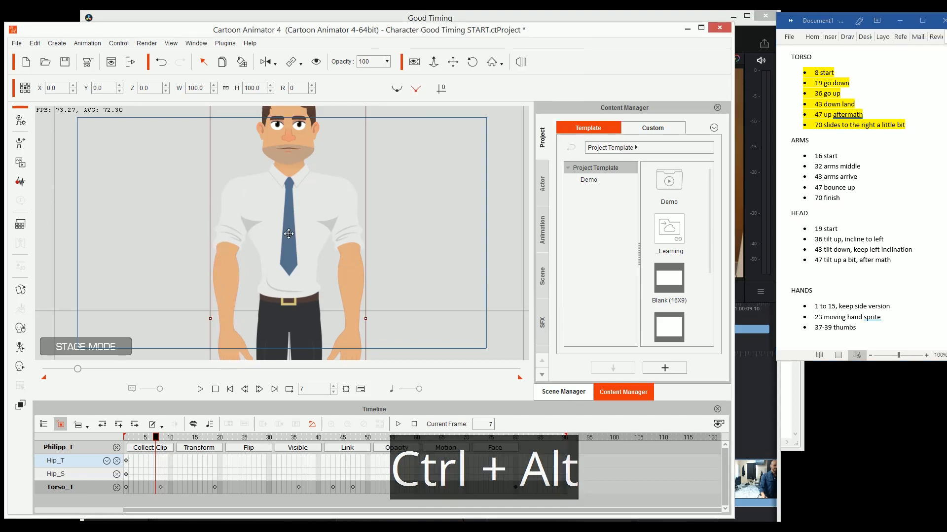
pyautogui.press('k')
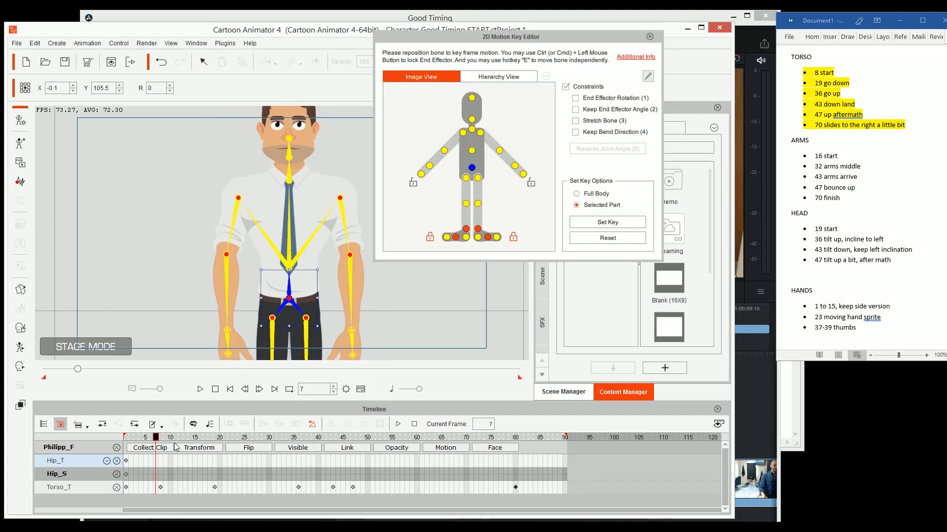
pyautogui.moveTo(170, 437); pyautogui.dragTo(200, 437)
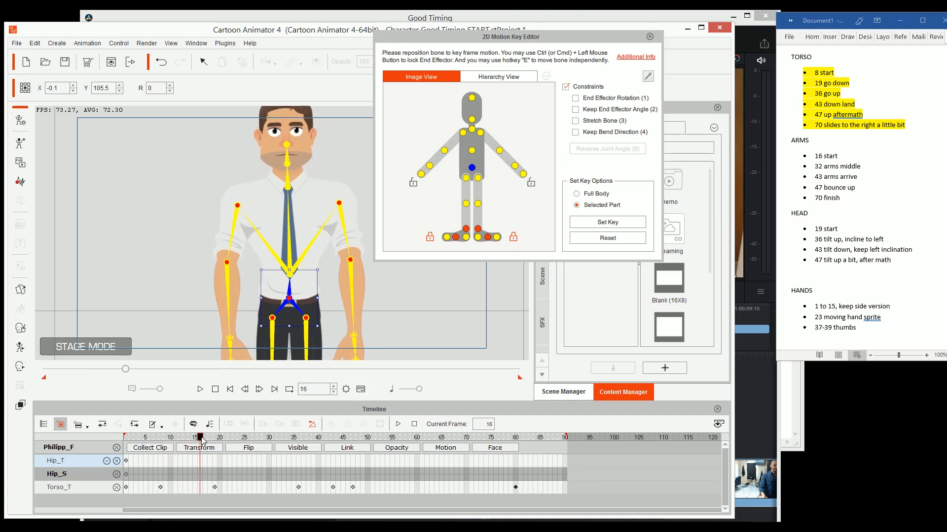
pyautogui.click(236, 228)
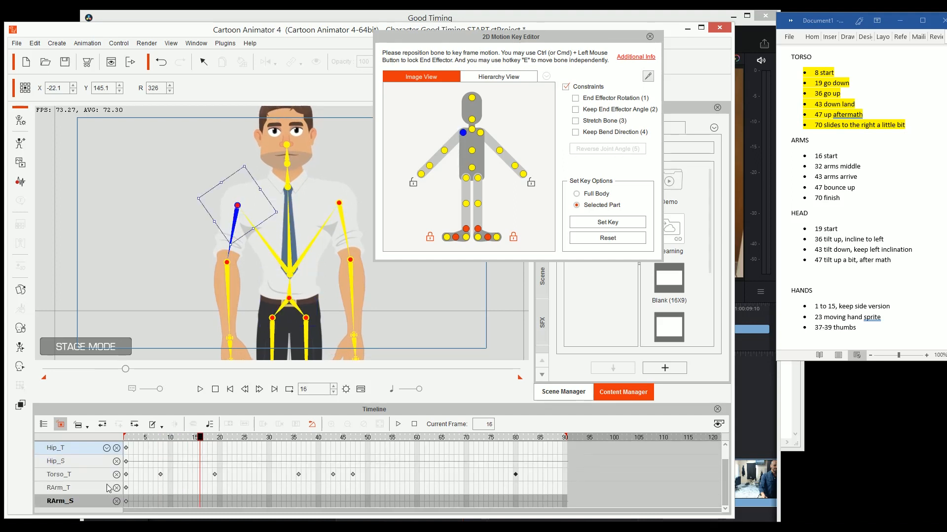
pyautogui.click(54, 489)
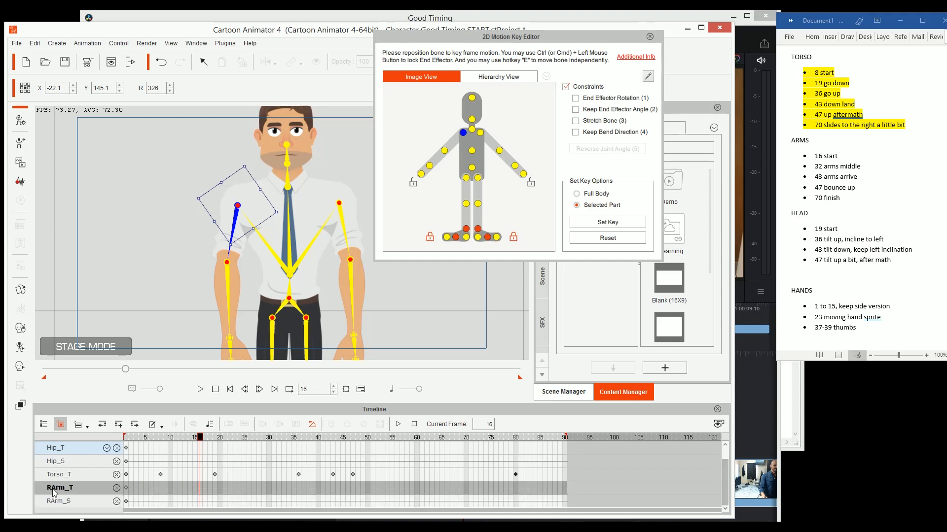
pyautogui.click(199, 487)
# - Select the character's left upper arm and add a LArm_T key at frame 16
pyautogui.click(344, 225)
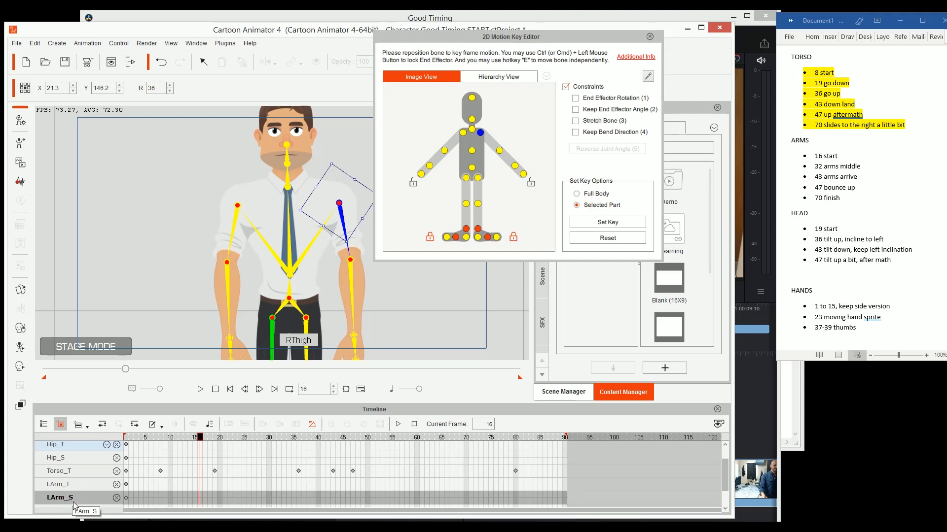
pyautogui.click(78, 486)
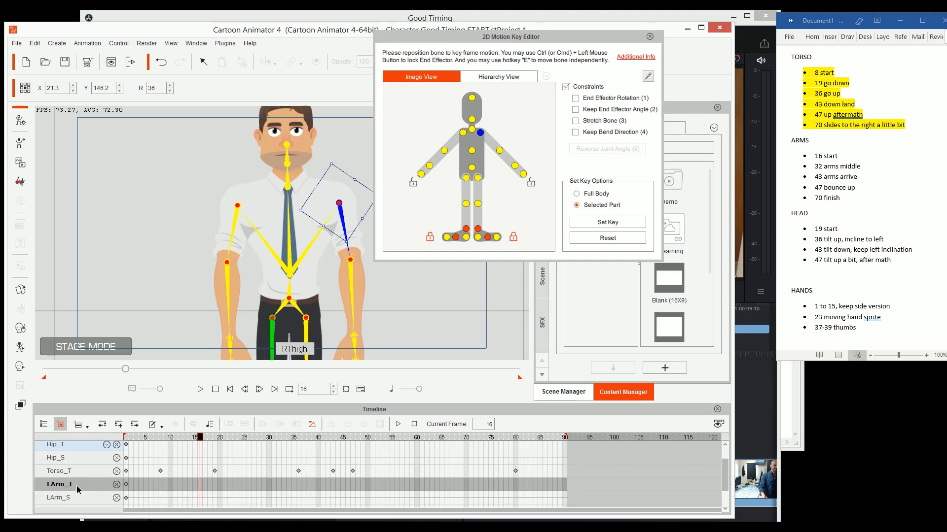
pyautogui.doubleClick(200, 486)
# - Remove the LArm_S, RArm_S and Hip_S tracks from the timeline display
pyautogui.scroll(3, 201, 486)
pyautogui.scroll(-1, 200, 486)
pyautogui.scroll(-2, 201, 486)
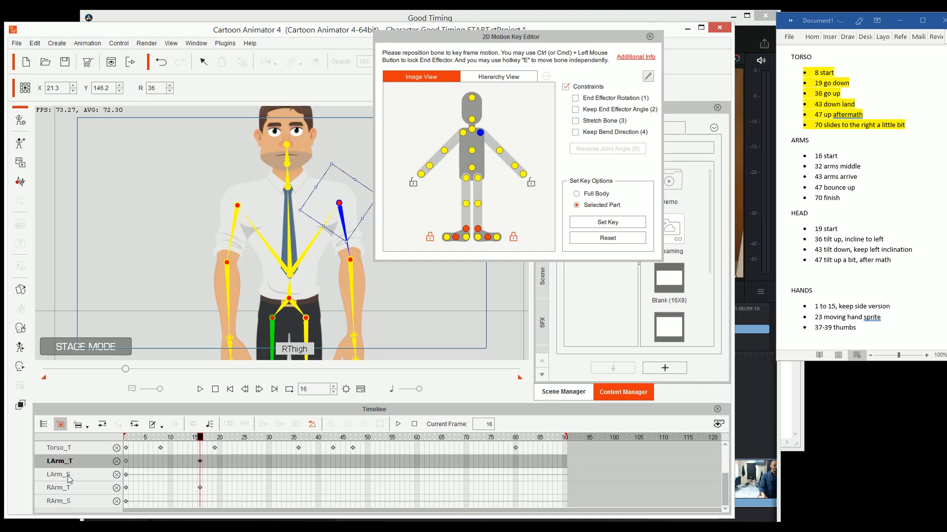
pyautogui.click(117, 475)
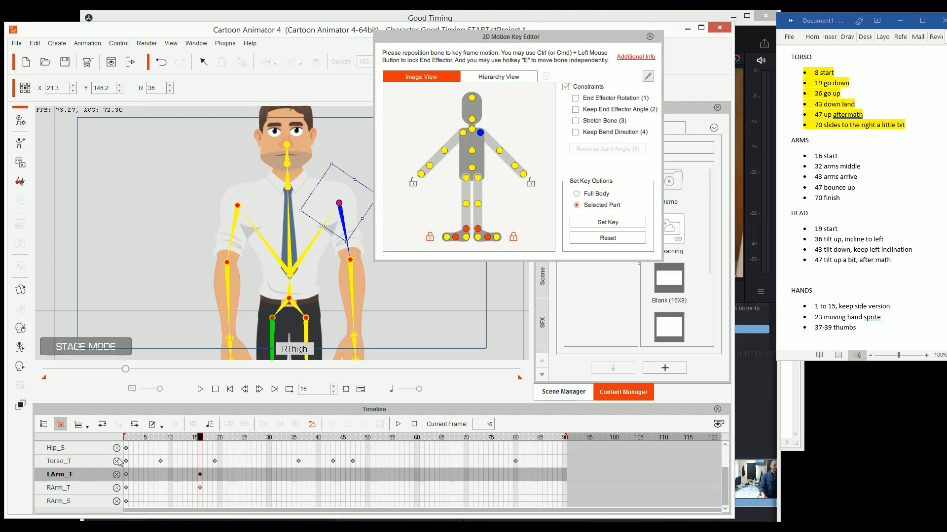
pyautogui.click(117, 502)
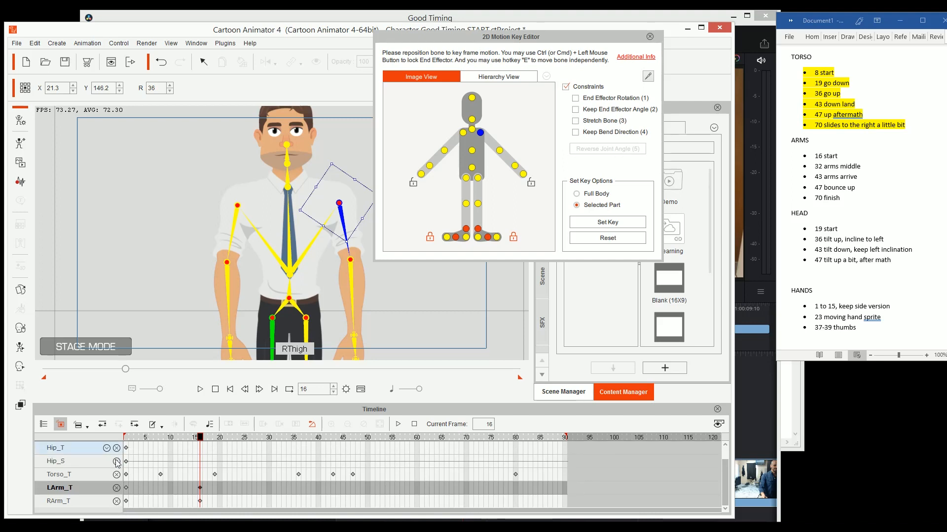
pyautogui.click(117, 462)
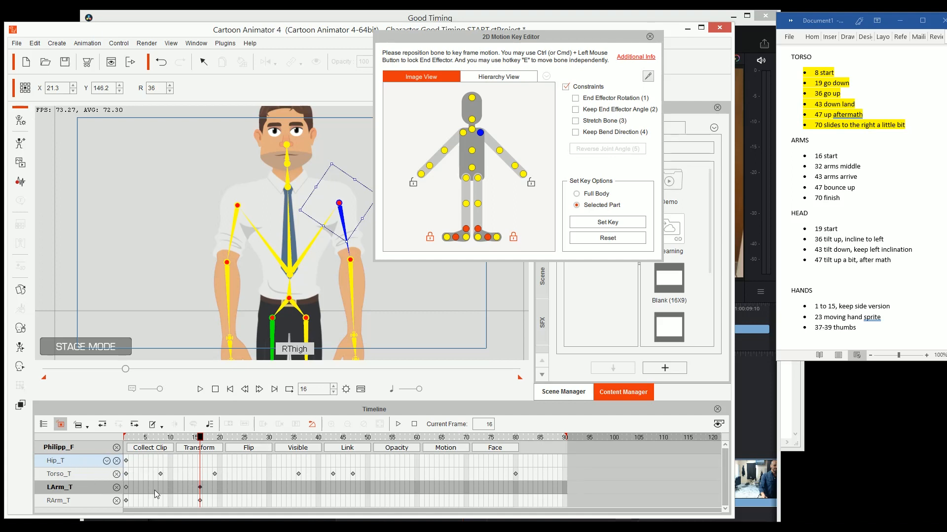
pyautogui.click(199, 501)
pyautogui.click(200, 487)
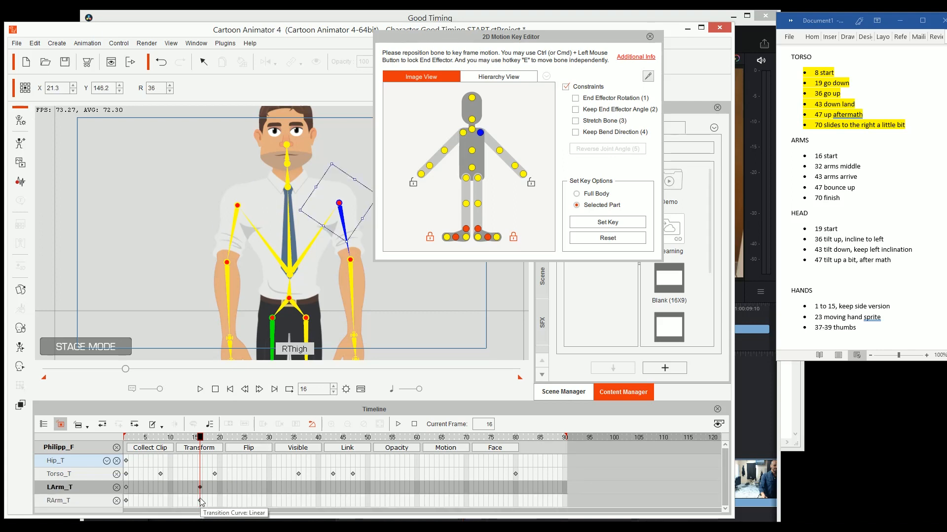
pyautogui.click(200, 501)
pyautogui.click(200, 488)
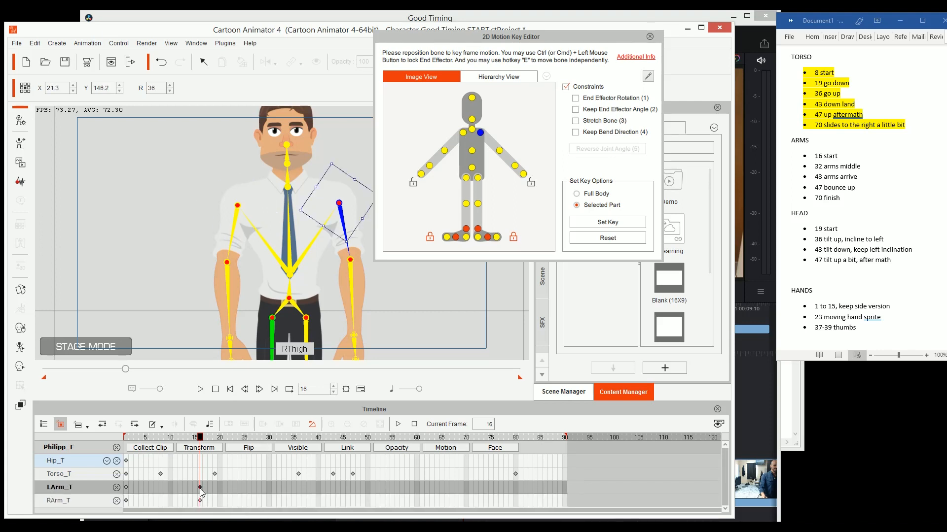
# - Highlight the "16 start" line of the ARMS notes in yellow
pyautogui.click(843, 157)
pyautogui.hotkey('shift', 'Home')
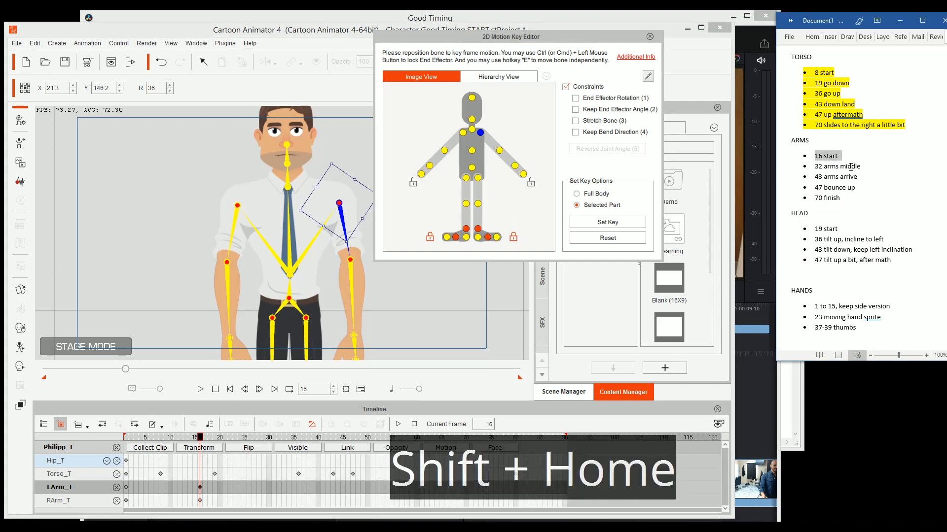
pyautogui.hotkey('ctrl', 'alt', 'h')
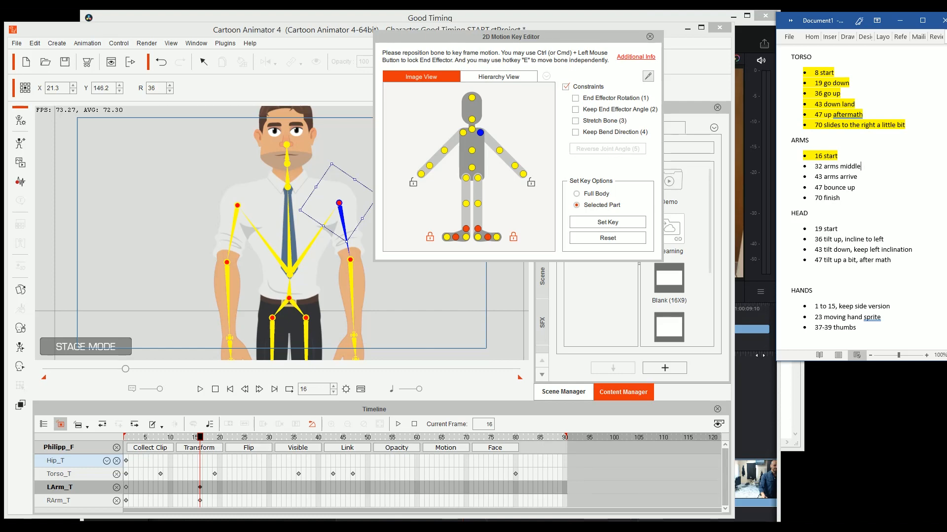
# - Switch to DaVinci Resolve, return the reference video to its start and advance to frame 16, examining the arms' starting pose
pyautogui.click(756, 377)
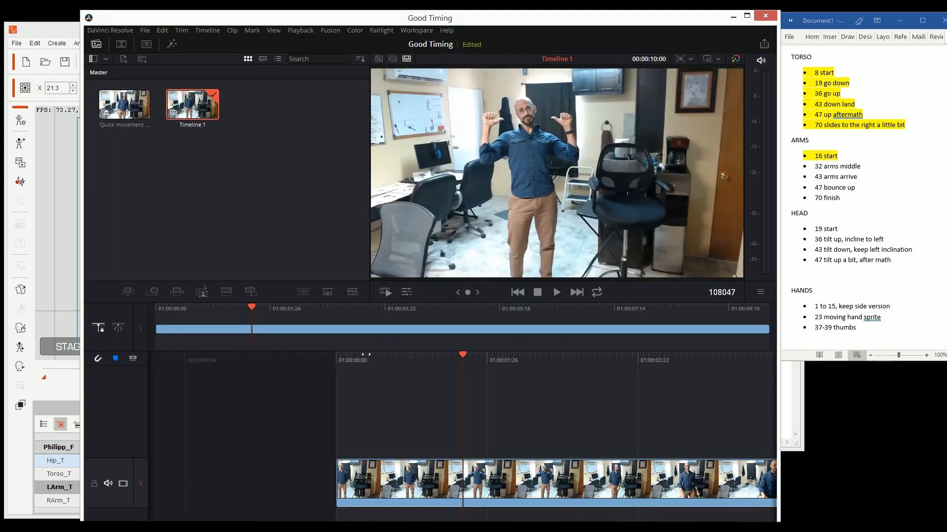
pyautogui.moveTo(365, 354); pyautogui.dragTo(496, 360)
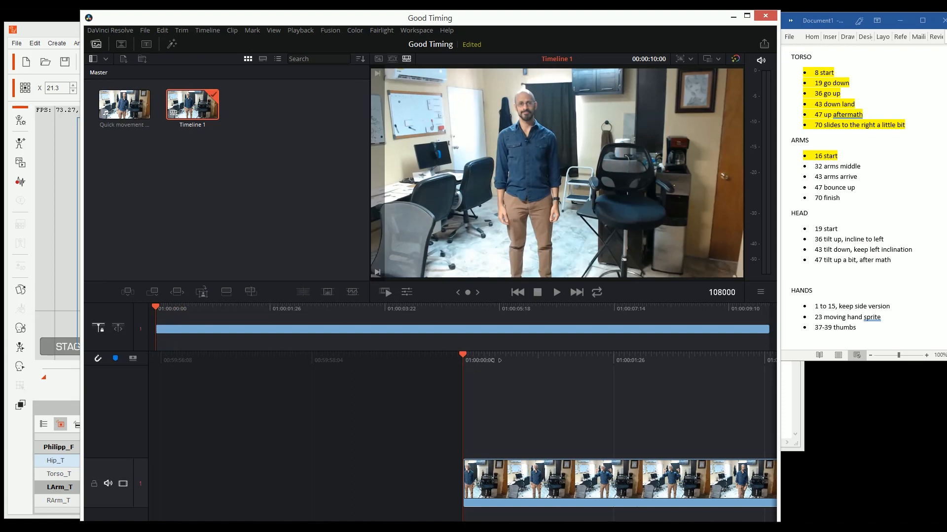
pyautogui.press('Right')
pyautogui.press('Right')
pyautogui.press('Right')
pyautogui.press('Right')
pyautogui.press('Right')
pyautogui.press('Right')
pyautogui.press('Right')
pyautogui.press('Right')
pyautogui.press('Right')
pyautogui.press('Right')
pyautogui.press('Right')
pyautogui.press('Right')
pyautogui.press('Right')
pyautogui.press('Right')
pyautogui.press('Right')
pyautogui.press('Right')
pyautogui.press('Right')
pyautogui.press('Left')
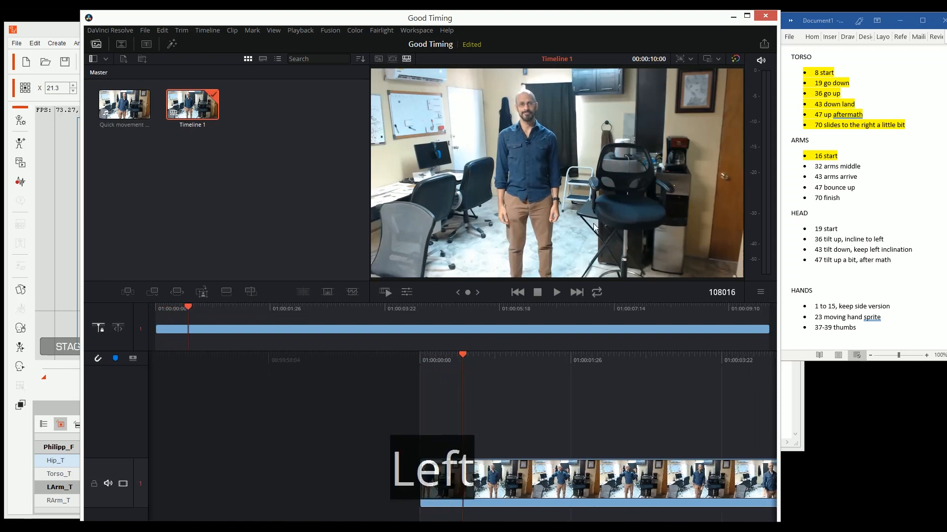
# - Advance the reference video frame by frame to frame 32, examining how the arms move to their middle pose
pyautogui.press('Right')
pyautogui.press('Right')
pyautogui.press('Right')
pyautogui.press('Right')
pyautogui.press('Right')
pyautogui.press('Right')
pyautogui.press('Right')
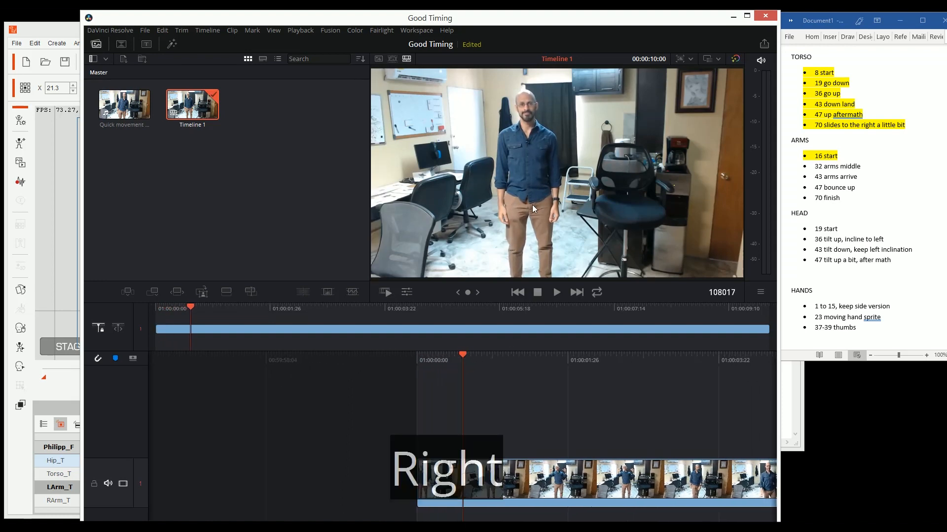
pyautogui.press('Right')
pyautogui.press('Right')
pyautogui.press('Right')
pyautogui.press('Right')
pyautogui.press('Right')
pyautogui.press('Right')
pyautogui.press('Right')
pyautogui.press('Right')
pyautogui.press('Right')
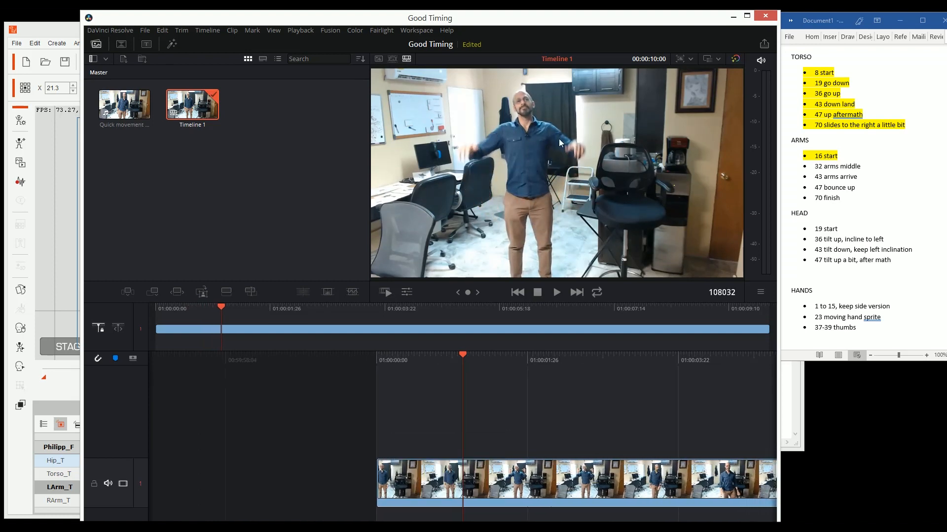
# - Switch to Cartoon Animator and, at frame 32, rotate the left upper arm outward and the right upper arm to a rotation of 7
pyautogui.hotkey('alt', 'Tab')
pyautogui.click(67, 237)
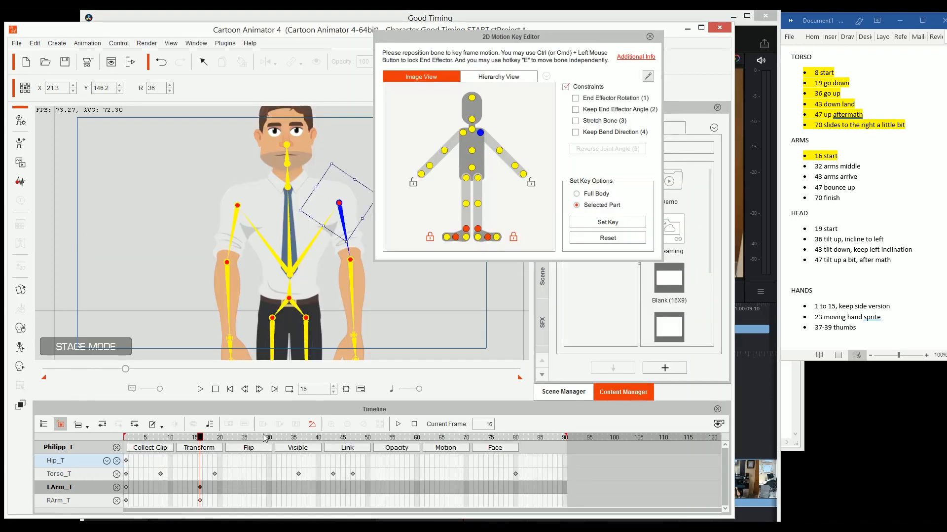
pyautogui.click(280, 437)
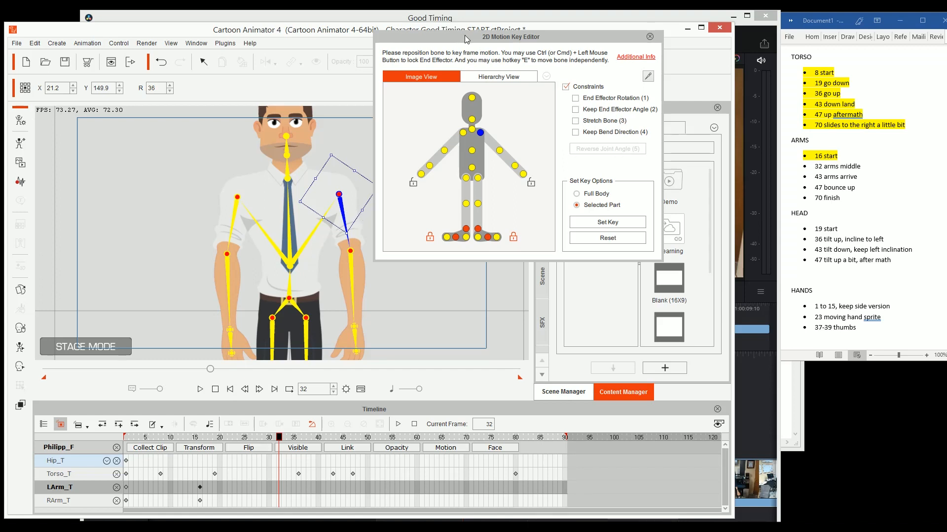
pyautogui.moveTo(466, 40); pyautogui.dragTo(515, 35)
pyautogui.moveTo(378, 181); pyautogui.dragTo(362, 154)
pyautogui.click(226, 205)
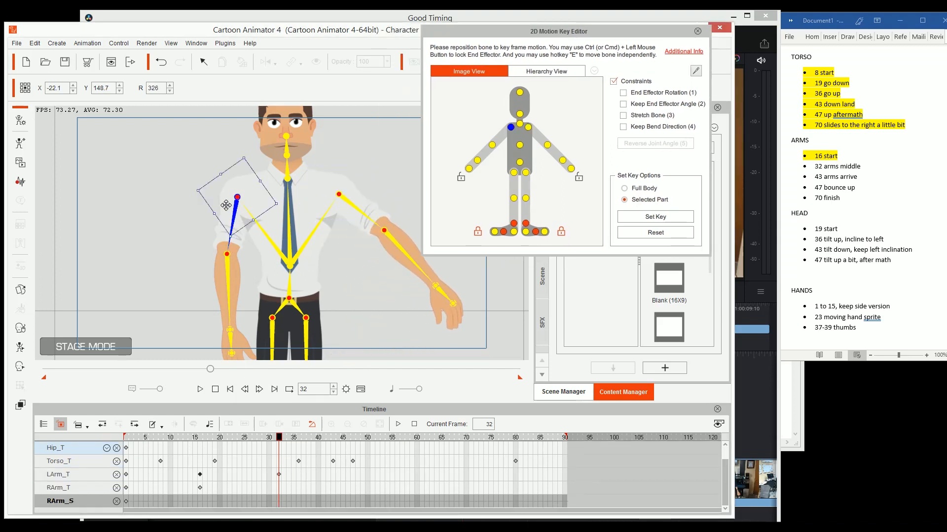
pyautogui.moveTo(212, 171); pyautogui.dragTo(232, 175)
pyautogui.hotkey('ctrl', 'alt')
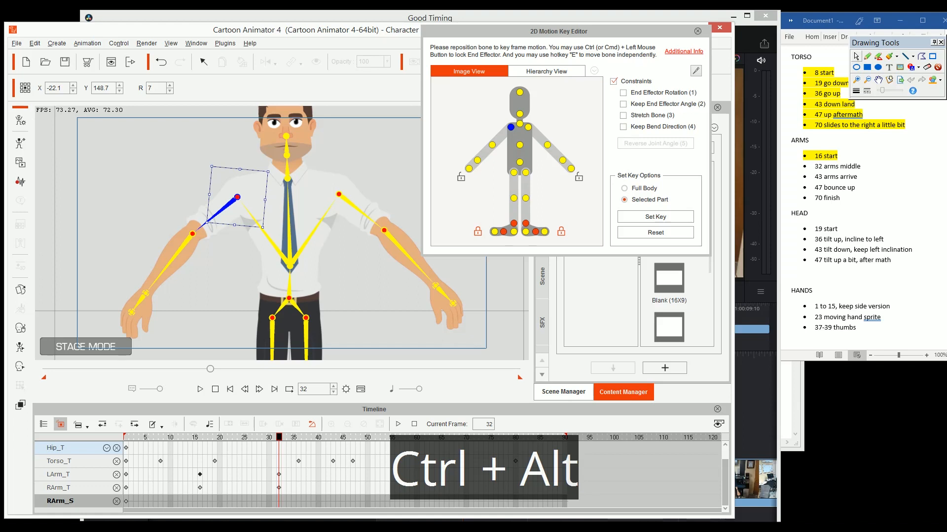
pyautogui.moveTo(202, 232)
pyautogui.mouseDown()
pyautogui.moveTo(148, 256)
pyautogui.moveTo(167, 327)
pyautogui.mouseUp()
pyautogui.moveTo(397, 217)
pyautogui.mouseDown()
pyautogui.moveTo(421, 244)
pyautogui.moveTo(449, 332)
pyautogui.mouseUp()
pyautogui.moveTo(347, 168)
pyautogui.mouseDown()
pyautogui.moveTo(391, 187)
pyautogui.moveTo(334, 164)
pyautogui.mouseUp()
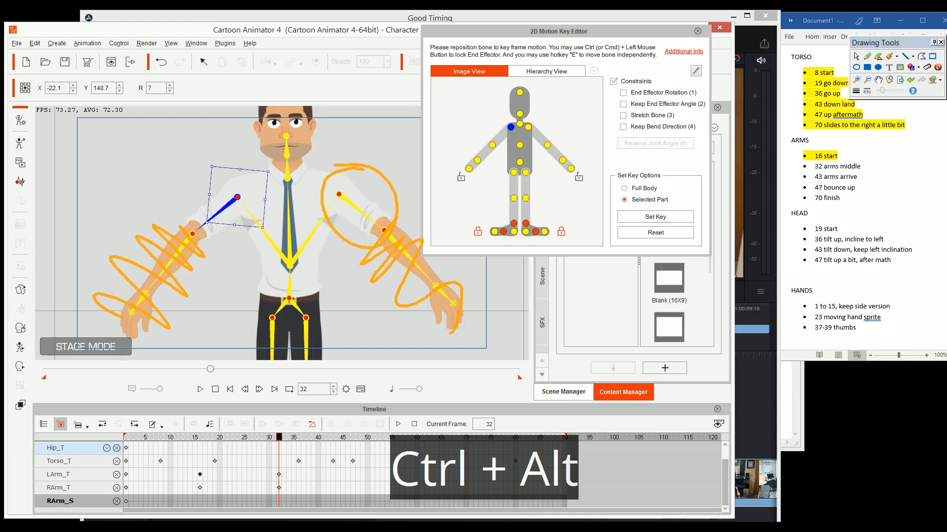
pyautogui.moveTo(237, 165)
pyautogui.mouseDown()
pyautogui.moveTo(238, 245)
pyautogui.moveTo(186, 170)
pyautogui.mouseUp()
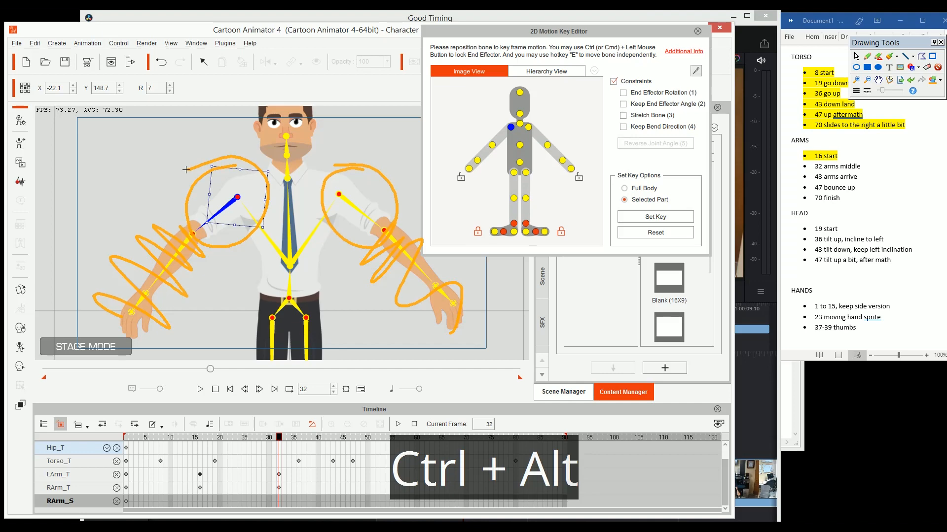
pyautogui.press('Escape')
# - Compare the character's upper-arm pose at frame 32 with the reference video in DaVinci Resolve
pyautogui.click(751, 391)
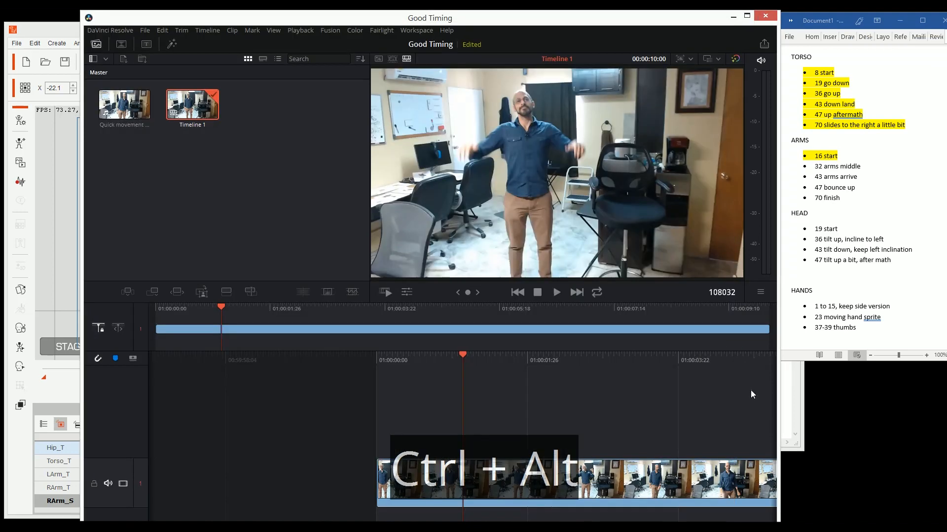
pyautogui.hotkey('ctrl', 'alt', 'd')
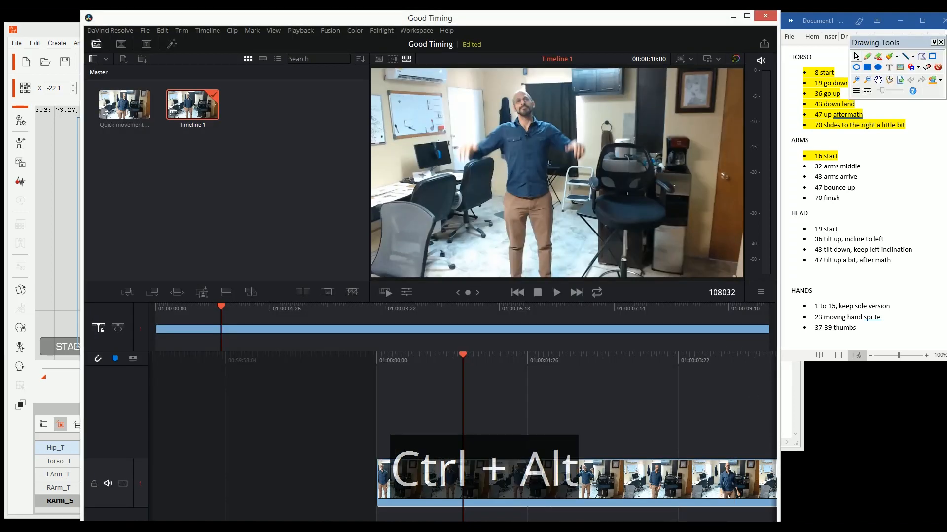
pyautogui.moveTo(551, 120)
pyautogui.mouseDown()
pyautogui.moveTo(554, 157)
pyautogui.moveTo(550, 119)
pyautogui.moveTo(481, 153)
pyautogui.moveTo(487, 129)
pyautogui.mouseUp()
pyautogui.moveTo(586, 114)
pyautogui.mouseDown()
pyautogui.moveTo(589, 144)
pyautogui.moveTo(642, 69)
pyautogui.mouseUp()
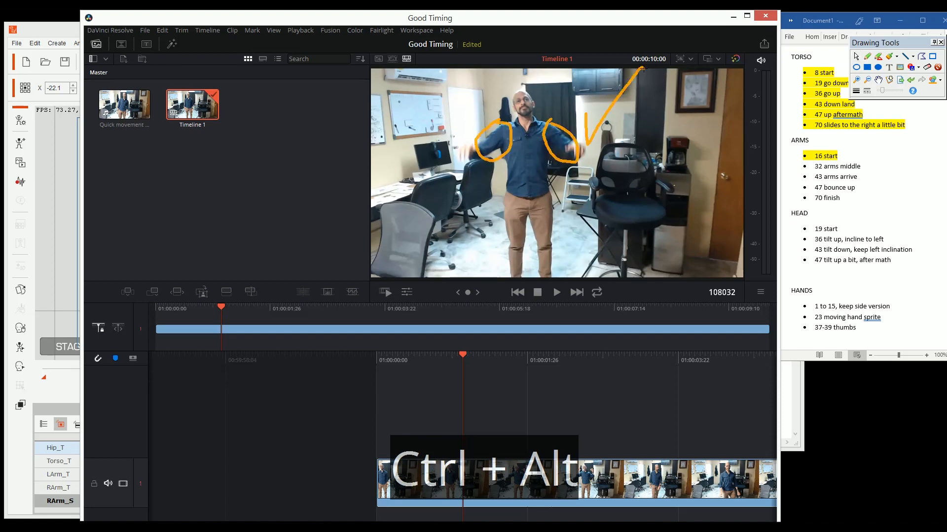
pyautogui.press('Escape')
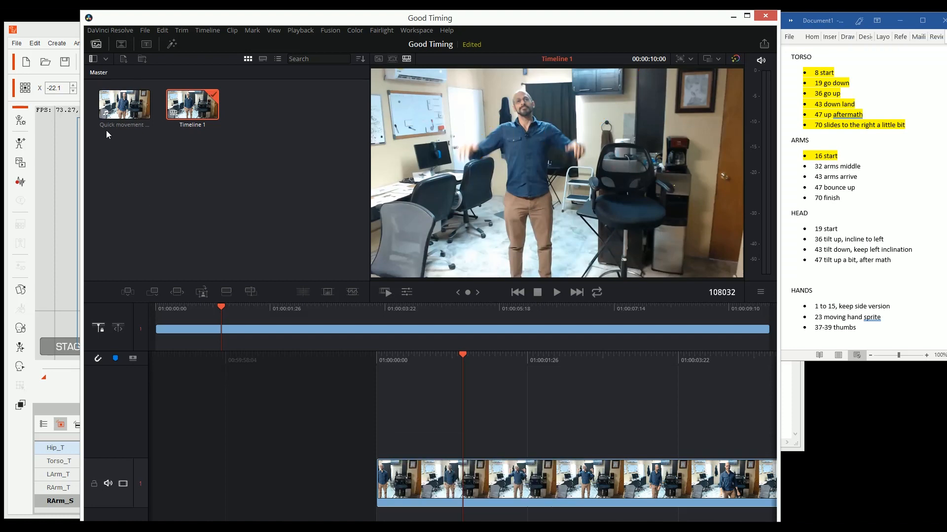
pyautogui.hotkey('alt', 'Tab')
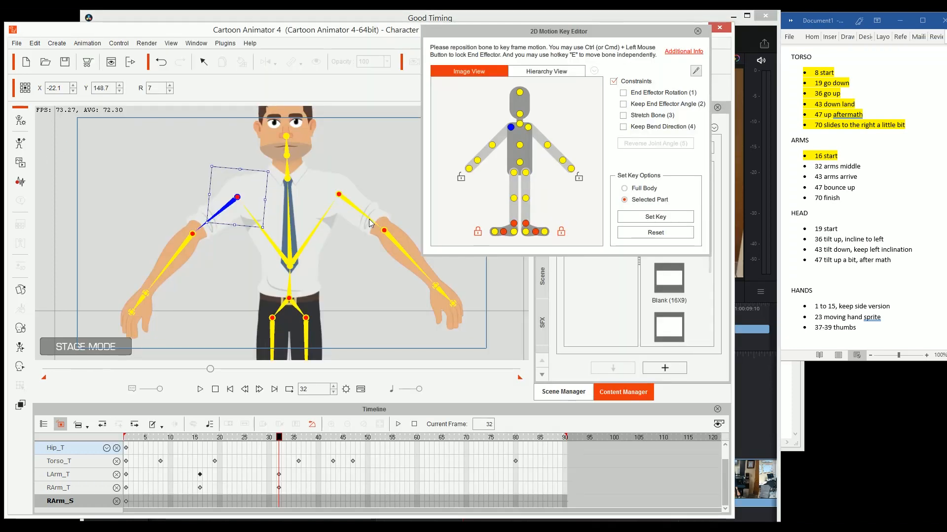
pyautogui.hotkey('alt', 'Tab')
pyautogui.hotkey('alt', 'Tab')
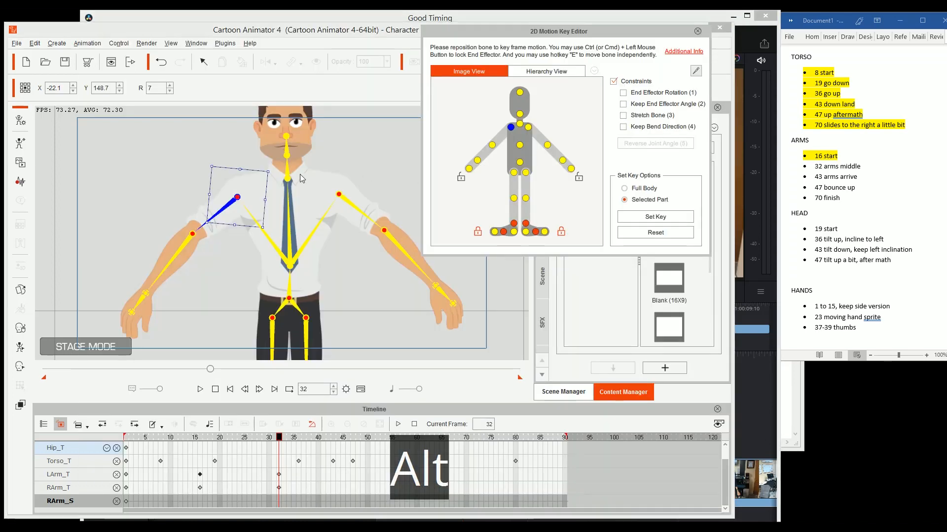
pyautogui.hotkey('alt', 'Tab')
pyautogui.hotkey('alt', 'Tab')
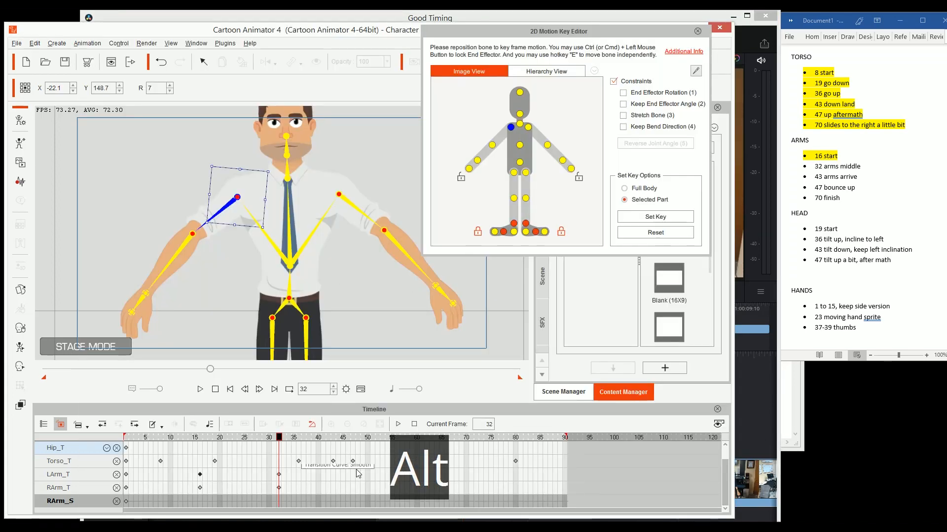
# - Highlight the "32 arms middle" line of the ARMS notes in Word in yellow
pyautogui.click(869, 169)
pyautogui.hotkey('shift', 'Home')
pyautogui.hotkey('ctrl', 'alt', 'h')
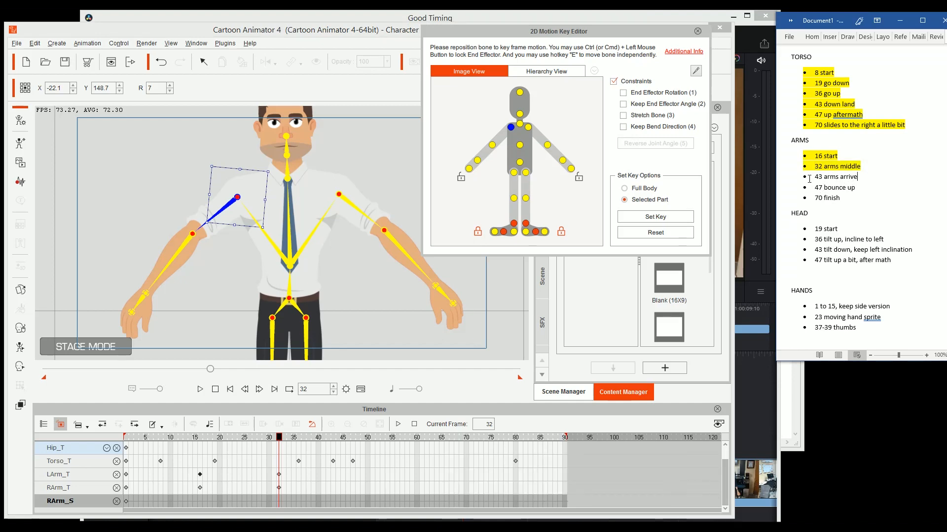
# - Switch to DaVinci Resolve and advance the reference video to frame 43, examining the pose where the arms arrive
pyautogui.click(762, 377)
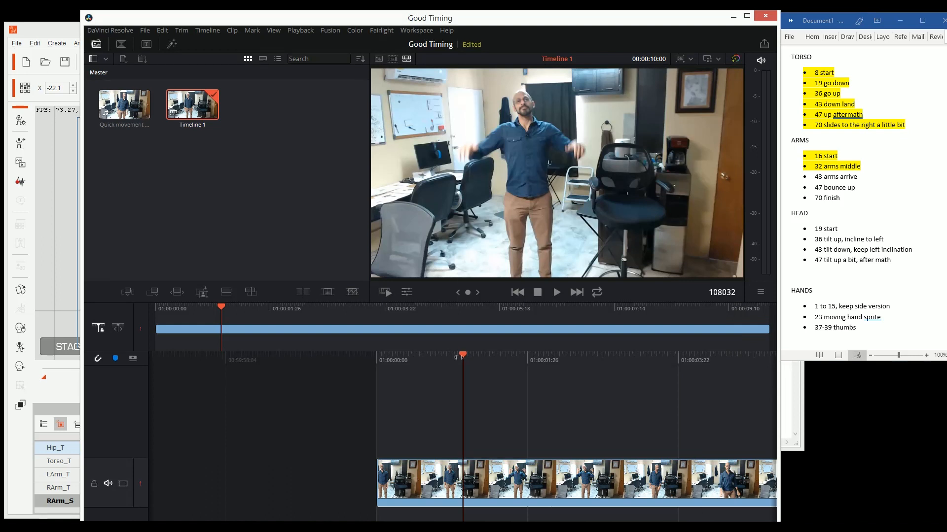
pyautogui.press('Right')
pyautogui.press('Right')
pyautogui.press('Right')
pyautogui.press('Right')
pyautogui.press('Right')
pyautogui.press('Right')
pyautogui.press('Right')
pyautogui.press('Right')
pyautogui.press('Right')
pyautogui.press('Right')
pyautogui.press('Right')
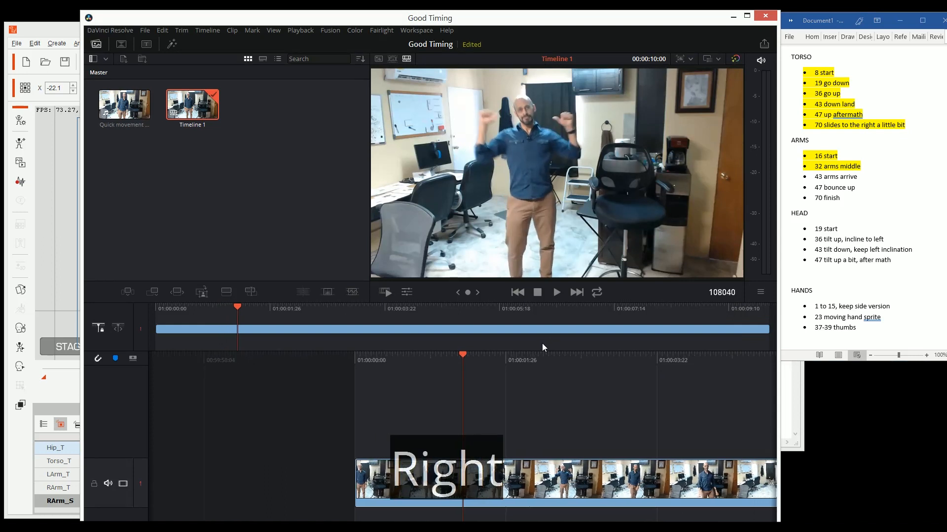
pyautogui.press('Right')
pyautogui.press('Right')
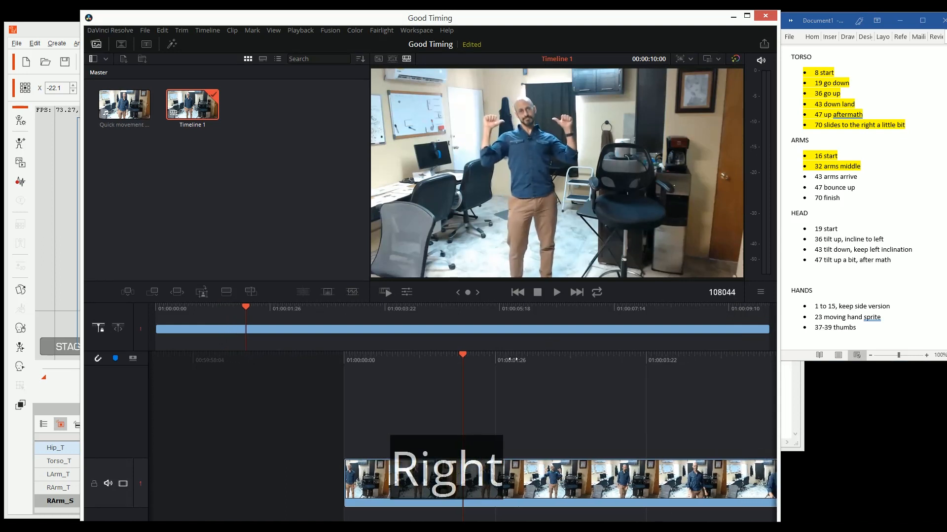
pyautogui.press('Left')
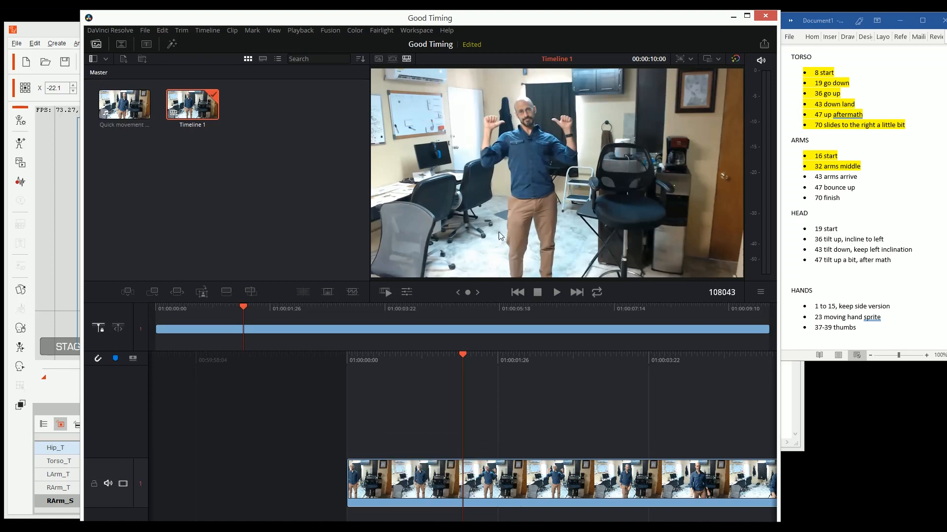
# - Step the reference video back to frame 32 and forward to frame 37, looking for a second middle pose of the arms
pyautogui.press('Left')
pyautogui.press('Left')
pyautogui.press('Left')
pyautogui.press('Left')
pyautogui.press('Left')
pyautogui.press('Left')
pyautogui.press('Left')
pyautogui.press('Left')
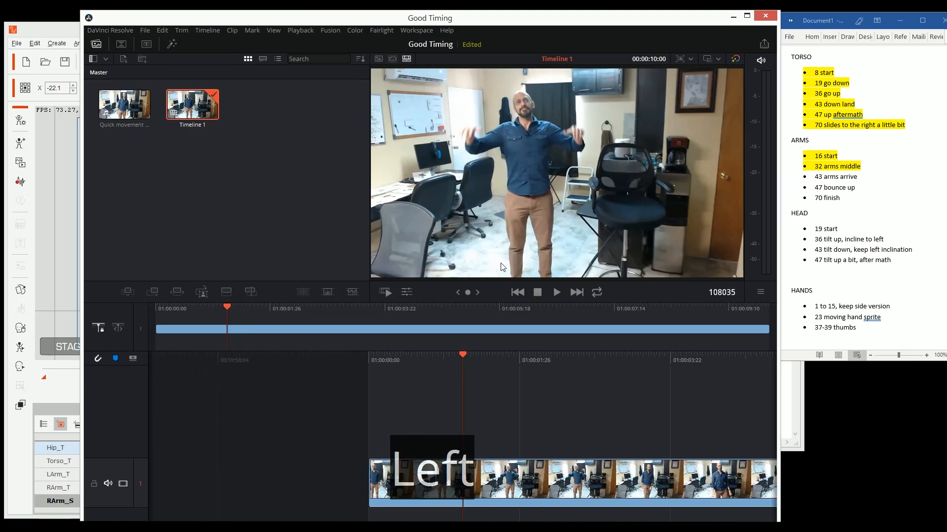
pyautogui.press('Left')
pyautogui.press('Left')
pyautogui.press('Left')
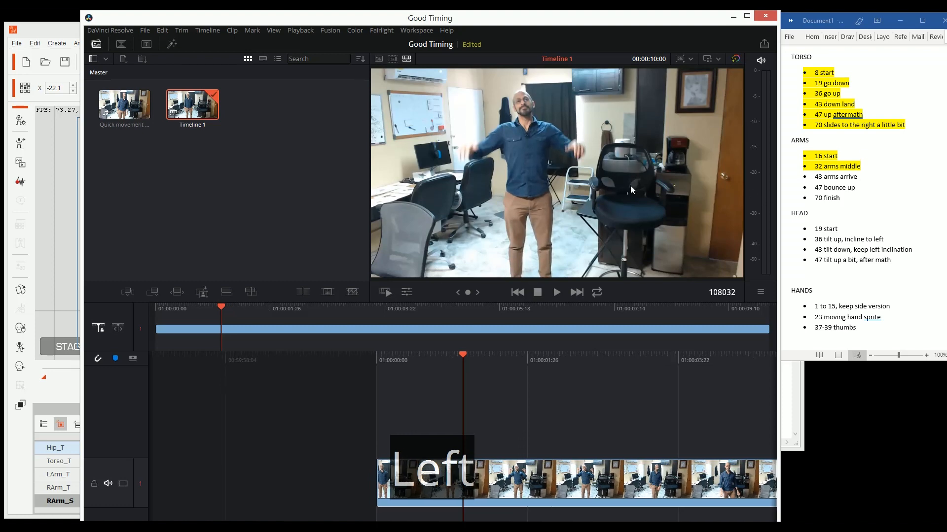
pyautogui.press('Right')
pyautogui.press('Right')
pyautogui.press('Right')
pyautogui.press('Right')
pyautogui.press('Right')
pyautogui.press('Right')
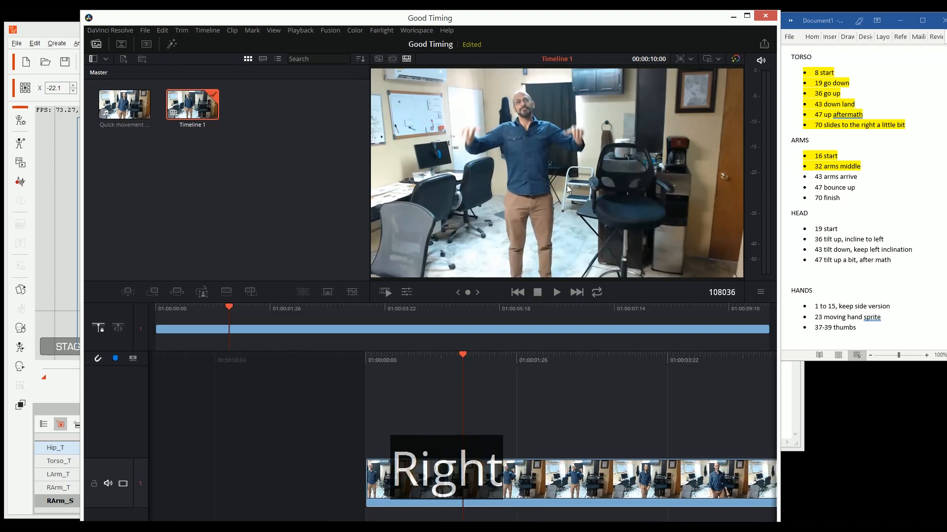
pyautogui.press('Left')
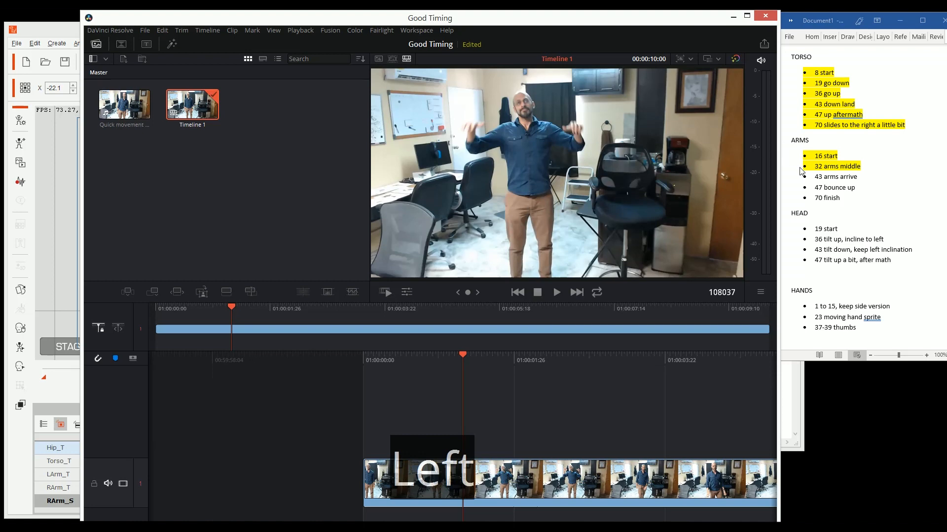
# - Add the bullet "37 arms middle 2" after "32 arms middle" in the ARMS notes in Word
pyautogui.click(869, 174)
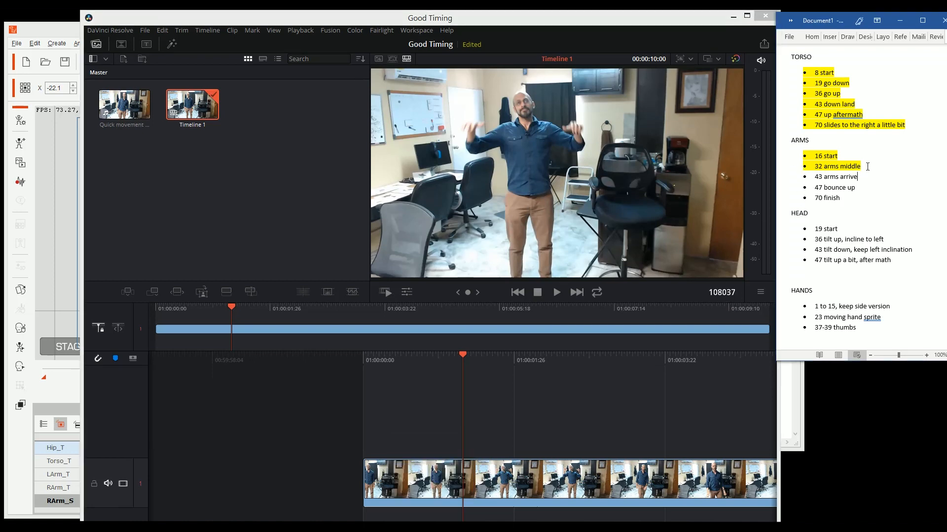
pyautogui.click(873, 165)
pyautogui.press('Return')
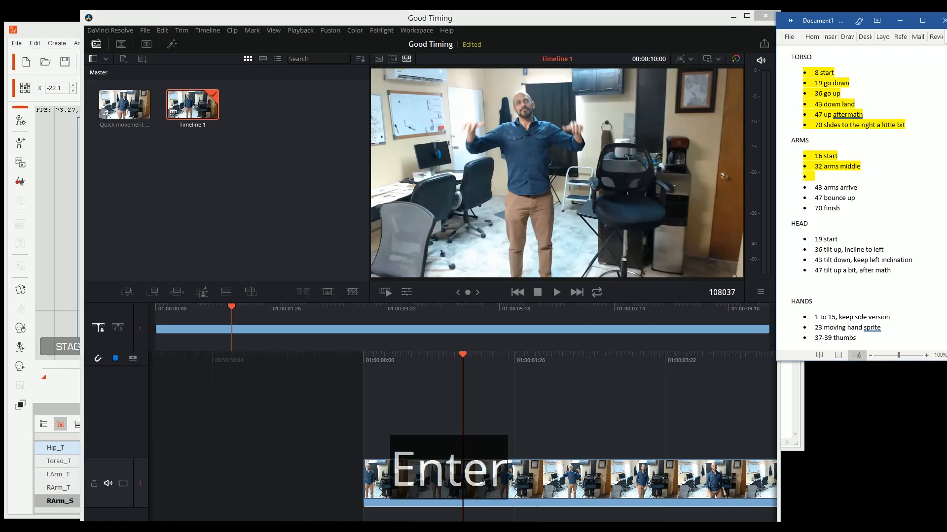
pyautogui.write('37 arms')
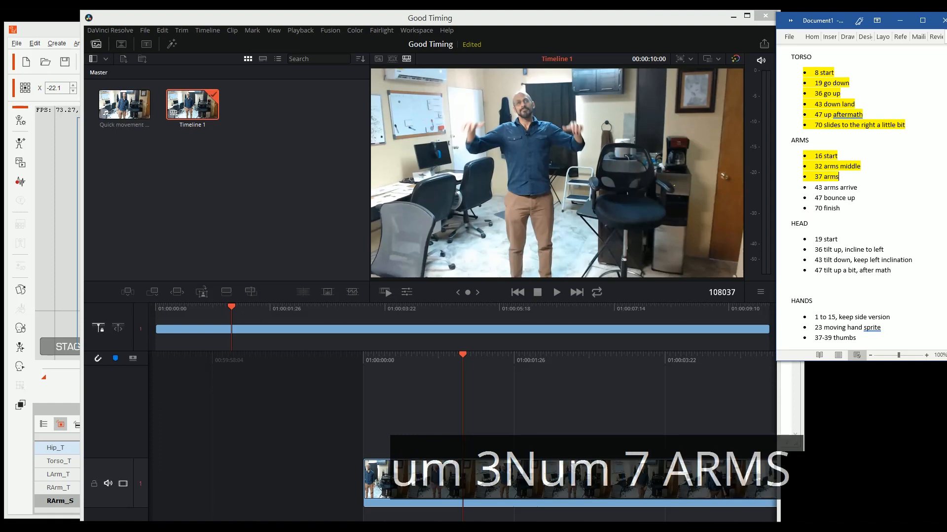
pyautogui.write(' middle 2')
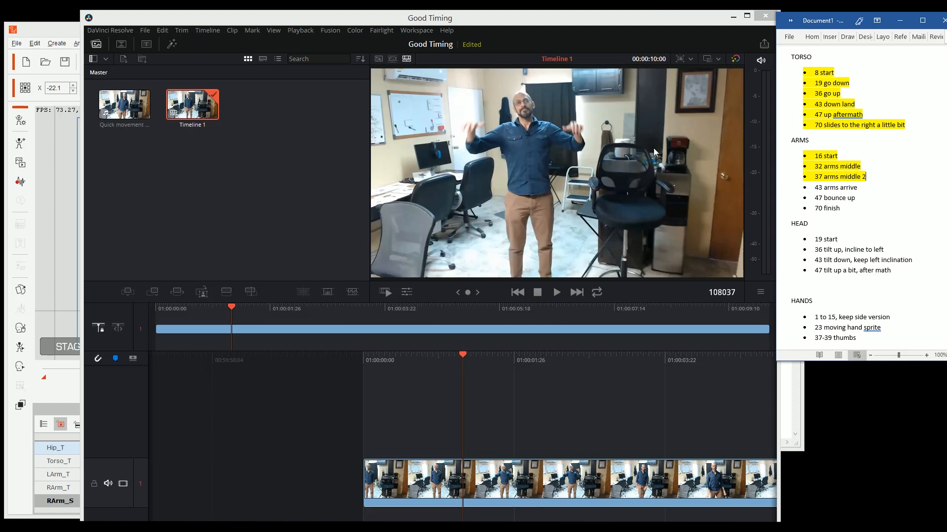
# - Switch to Cartoon Animator and, at frame 37, rotate both upper arms slightly further outward, bringing the left one to 342
pyautogui.hotkey('alt', 'Tab')
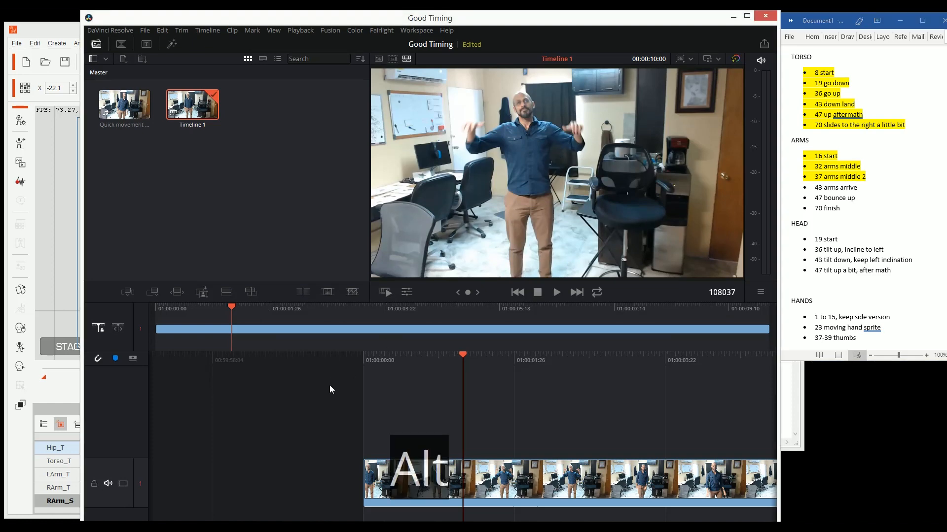
pyautogui.click(47, 393)
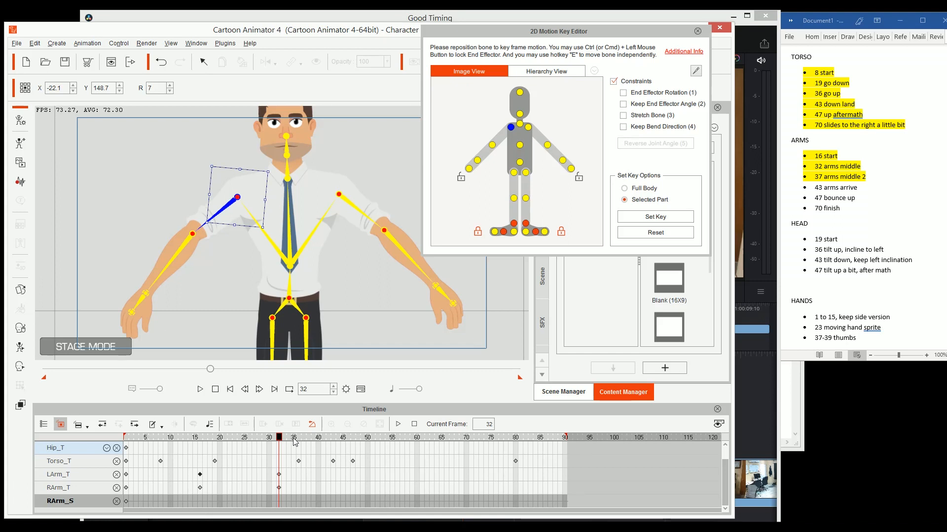
pyautogui.moveTo(295, 442); pyautogui.dragTo(304, 443)
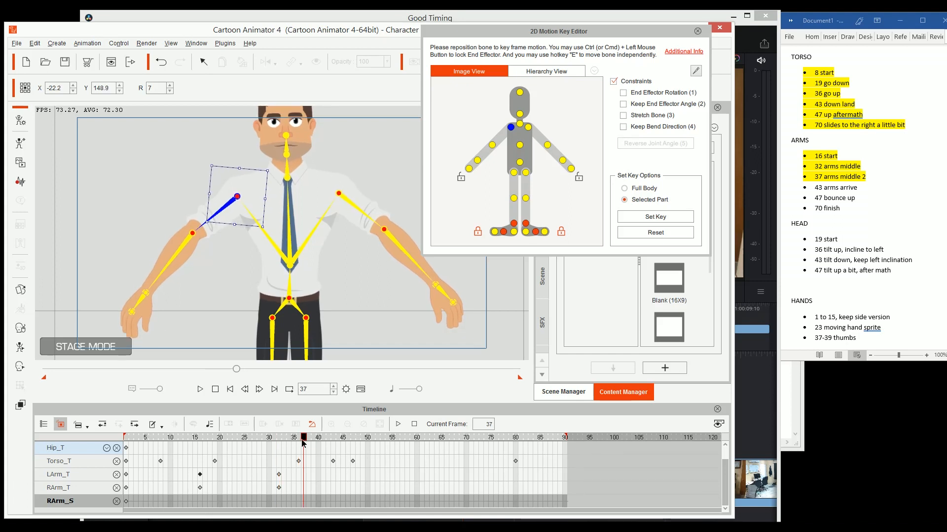
pyautogui.moveTo(263, 161); pyautogui.dragTo(267, 163)
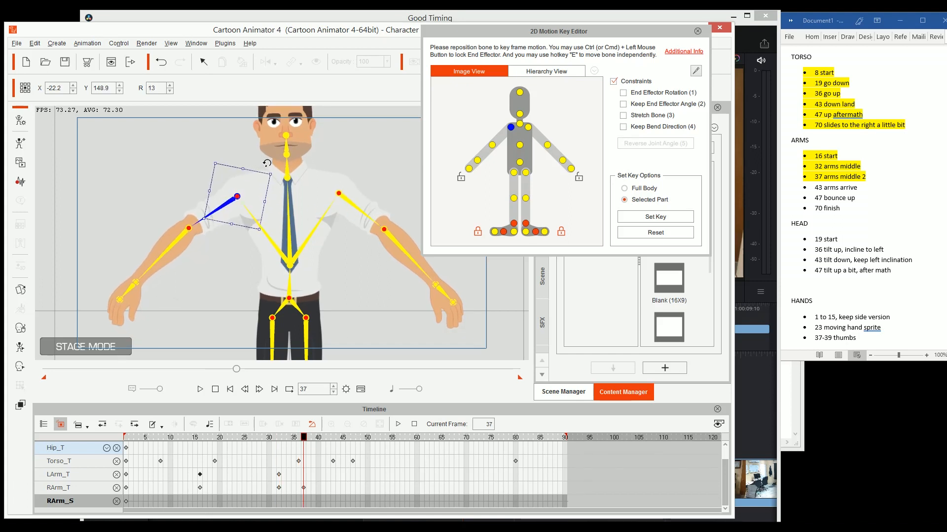
pyautogui.click(349, 207)
pyautogui.moveTo(371, 186); pyautogui.dragTo(378, 182)
# - Compare the arm pose at frame 37 with the reference video in DaVinci Resolve and switch to the Word notes
pyautogui.hotkey('alt', 'Tab')
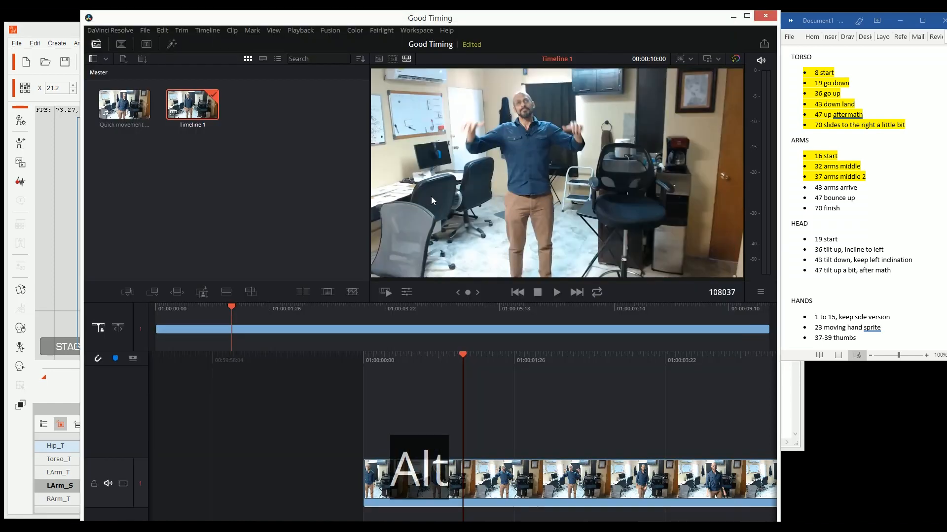
pyautogui.hotkey('alt', 'Tab')
pyautogui.hotkey('alt', 'Tab')
pyautogui.hotkey('alt', 'Tab')
pyautogui.hotkey('alt', 'Tab')
pyautogui.hotkey('alt', 'Tab')
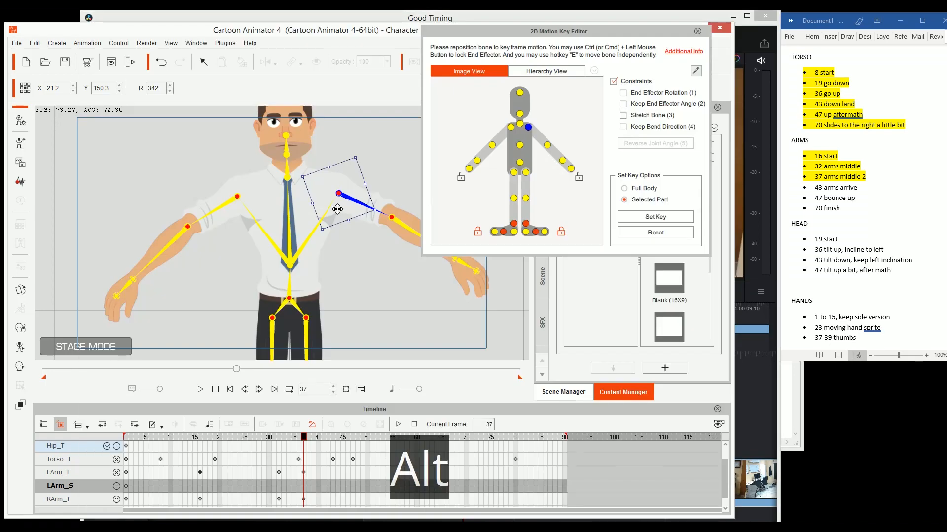
pyautogui.click(828, 245)
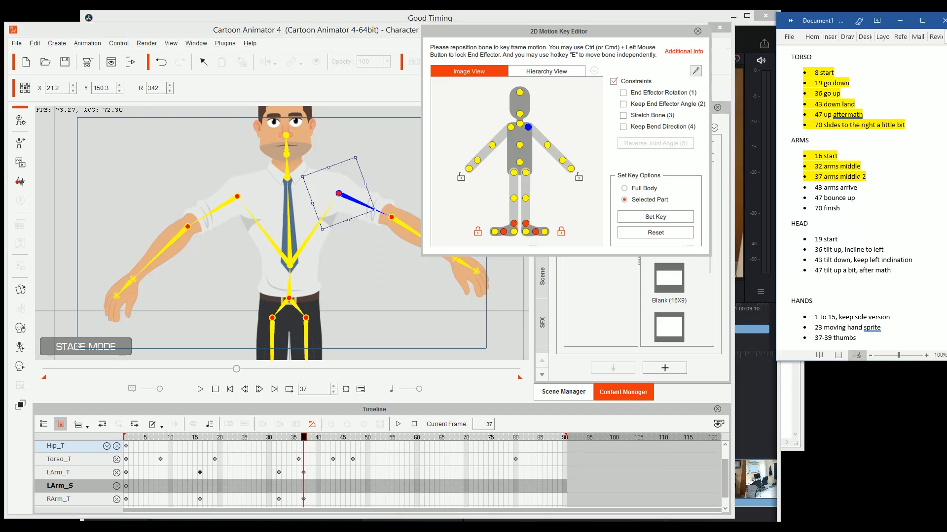
# - Highlight the "43 arms arrive" bullet in yellow in the ARMS notes in Word
pyautogui.press('Down')
pyautogui.hotkey('shift', 'Home')
pyautogui.hotkey('ctrl', 'alt', 'h')
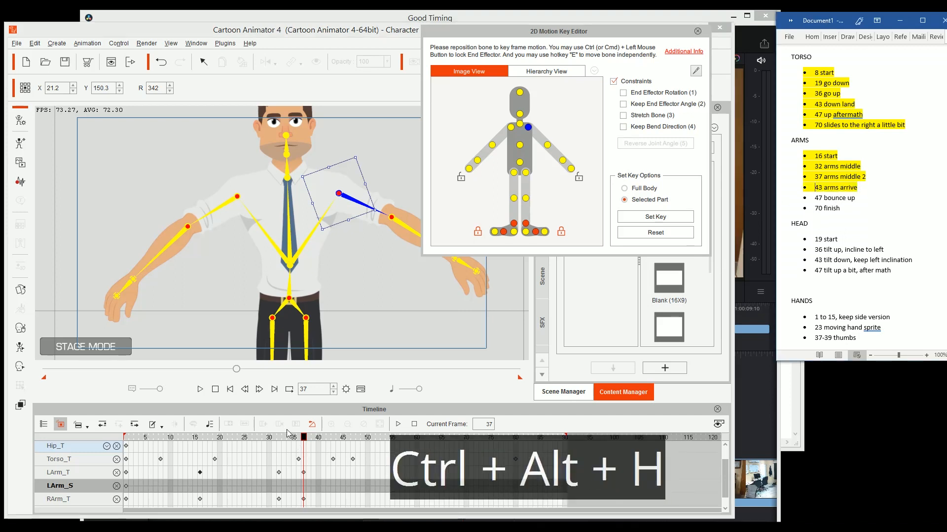
# - In Cartoon Animator at frame 43, rotate both upper arms downward, bringing the right one to 358
pyautogui.moveTo(306, 436); pyautogui.dragTo(334, 440)
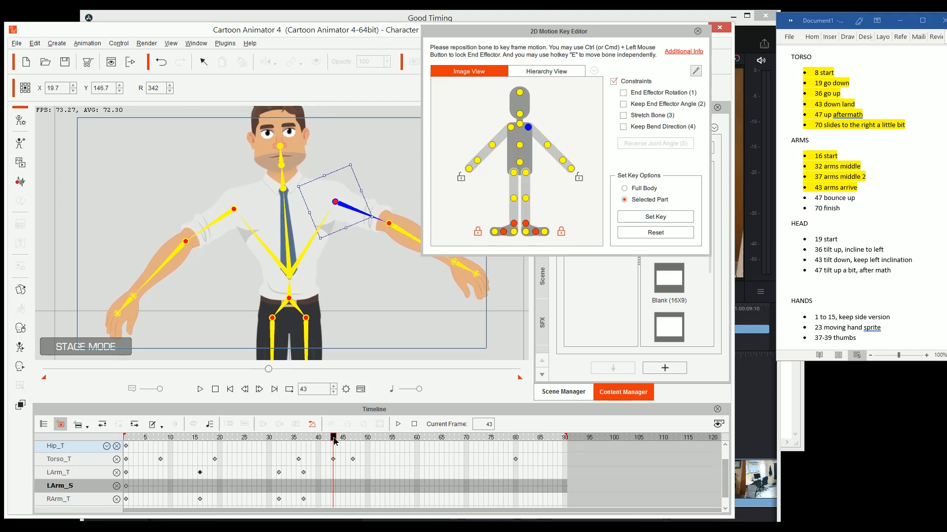
pyautogui.moveTo(368, 184); pyautogui.dragTo(364, 198)
pyautogui.click(218, 218)
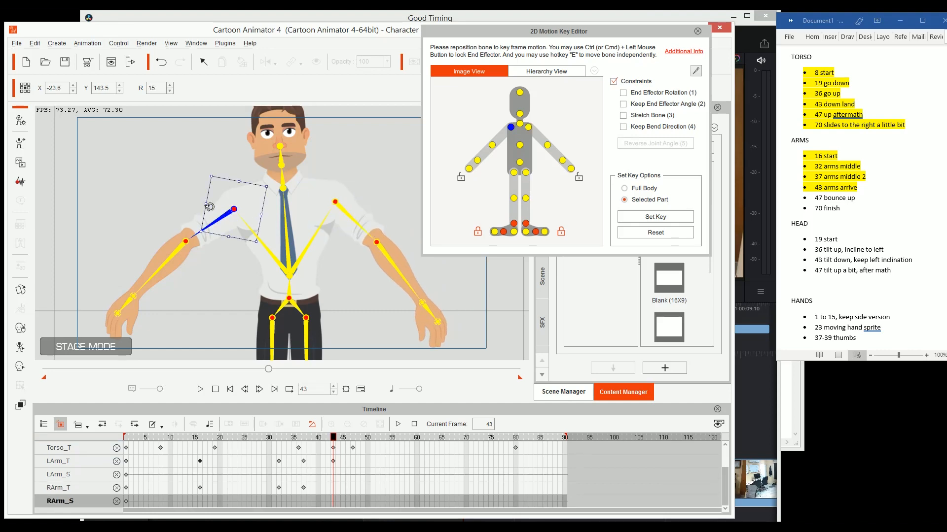
pyautogui.moveTo(203, 193); pyautogui.dragTo(199, 202)
# - Step the reference video in DaVinci Resolve to frame 43 to examine the arrived arm pose, and return to Cartoon Animator
pyautogui.hotkey('alt', 'Tab')
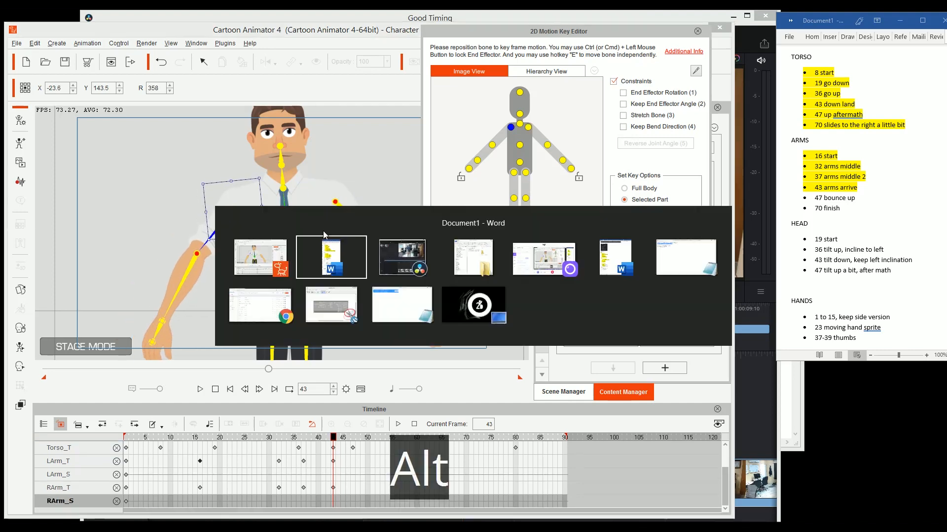
pyautogui.hotkey('alt', 'Tab')
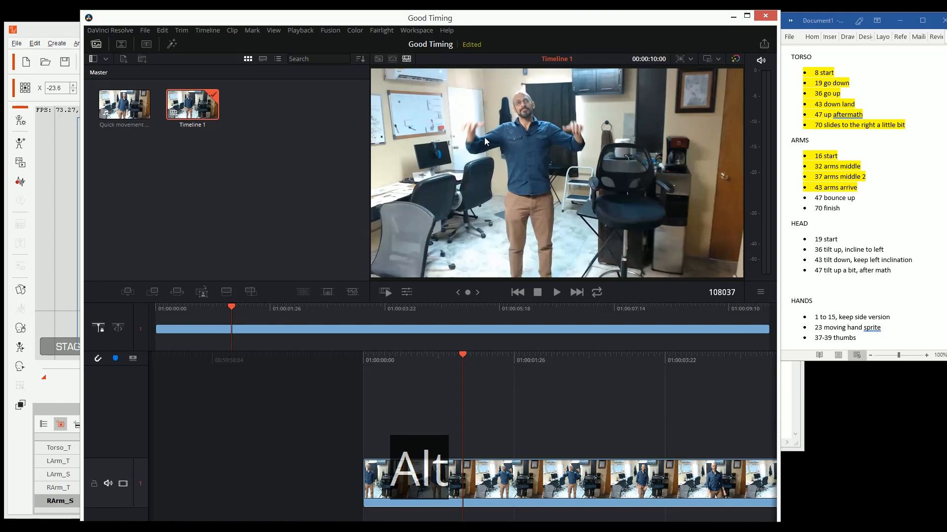
pyautogui.press('Right')
pyautogui.press('Right')
pyautogui.press('Right')
pyautogui.press('Right')
pyautogui.press('Right')
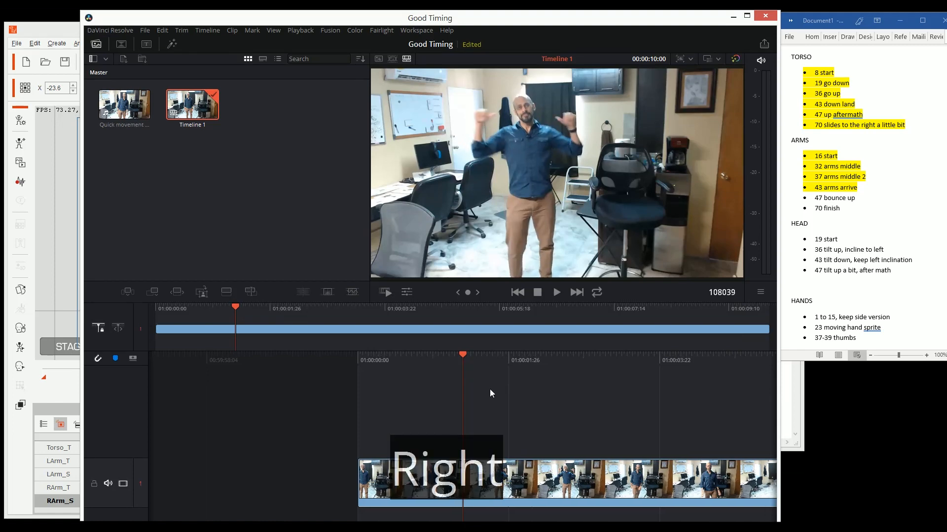
pyautogui.press('Right')
pyautogui.press('Right')
pyautogui.press('Left')
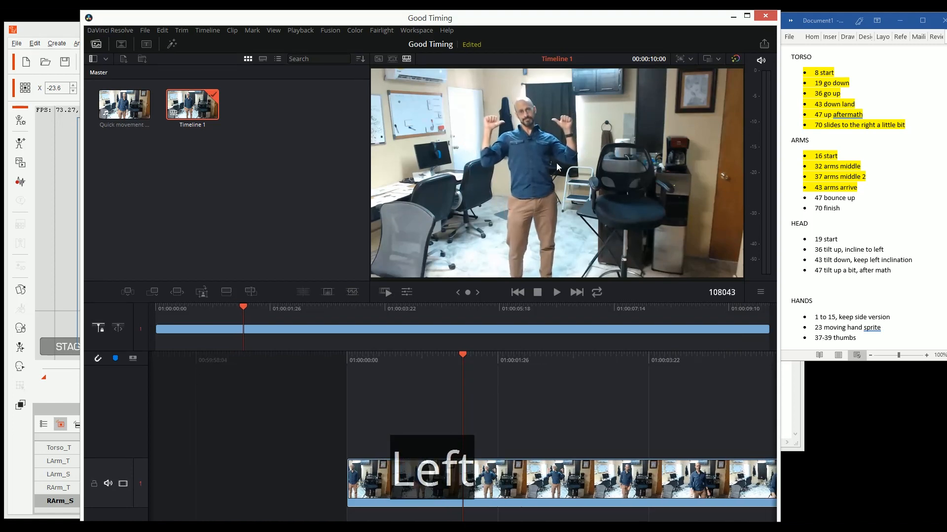
pyautogui.hotkey('alt', 'Tab')
pyautogui.hotkey('alt', 'Tab')
pyautogui.hotkey('alt', 'Tab')
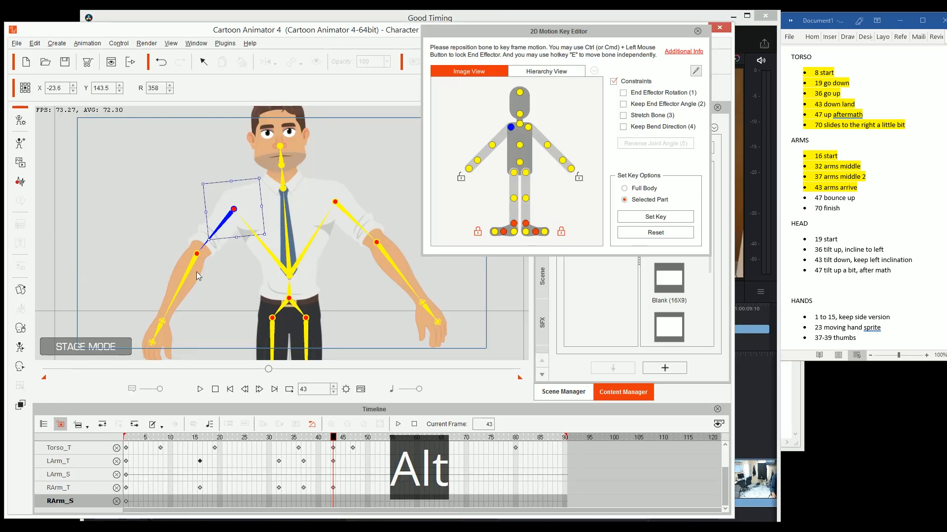
# - Mark both upper-arm angles at frame 43 of the reference video in DaVinci Resolve with temporary lines, and clear the drawing
pyautogui.hotkey('alt', 'Tab')
pyautogui.hotkey('alt', 'Tab')
pyautogui.hotkey('alt', 'Tab')
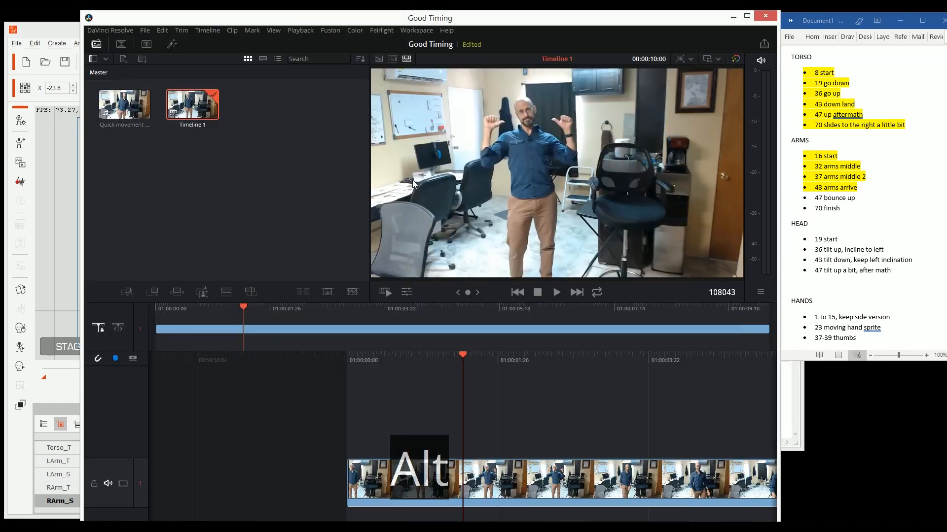
pyautogui.hotkey('ctrl', 'alt', 'd')
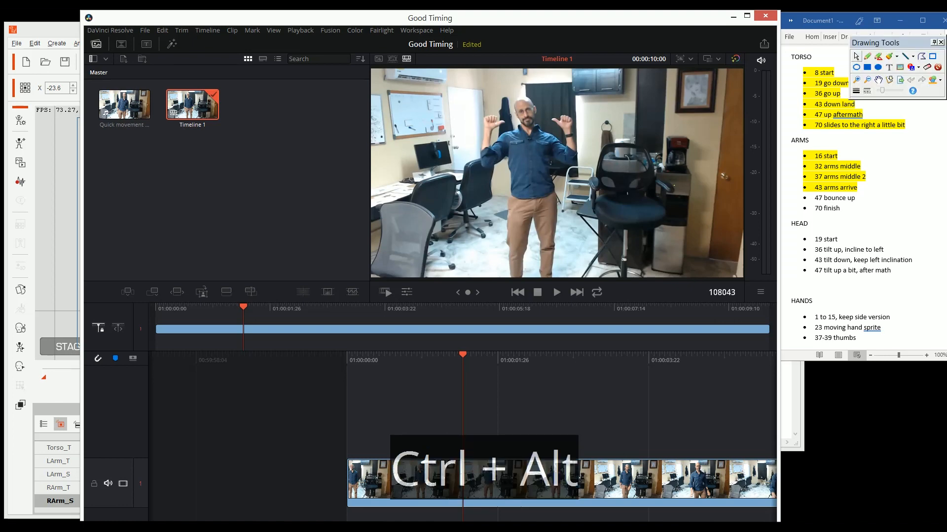
pyautogui.moveTo(482, 168); pyautogui.dragTo(516, 130)
pyautogui.moveTo(576, 164); pyautogui.dragTo(537, 132)
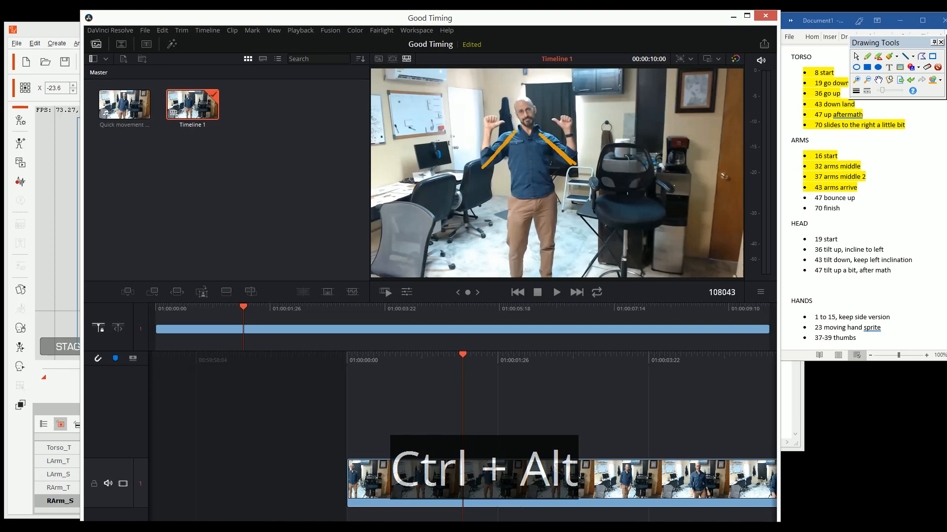
pyautogui.hotkey('ctrl', 'alt', 'd')
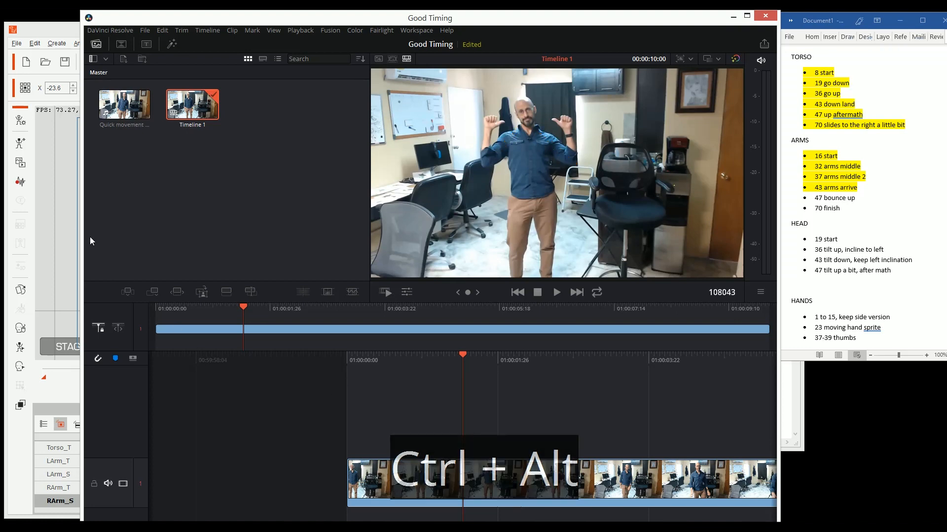
# - In Cartoon Animator at frame 43, set the right upper arm's rotation to 355 and play the animation from frame 1
pyautogui.click(63, 231)
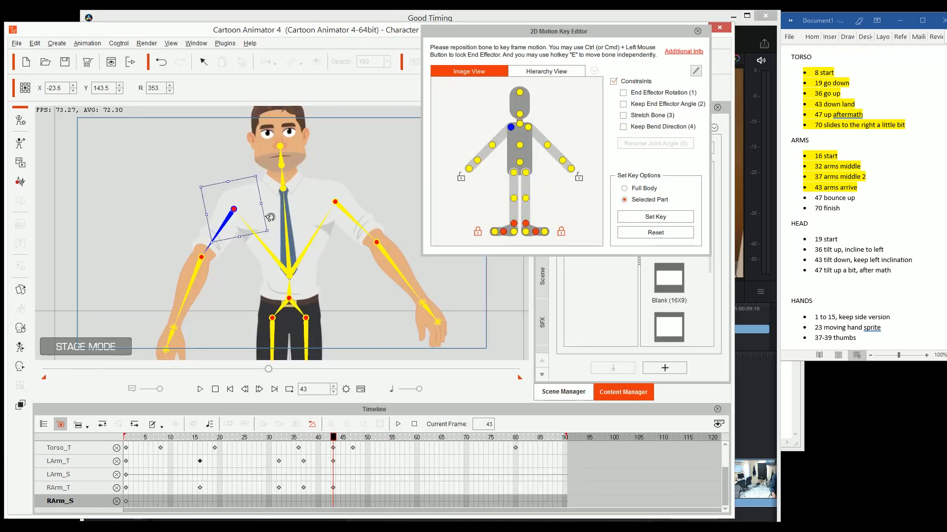
pyautogui.moveTo(270, 218); pyautogui.dragTo(287, 219)
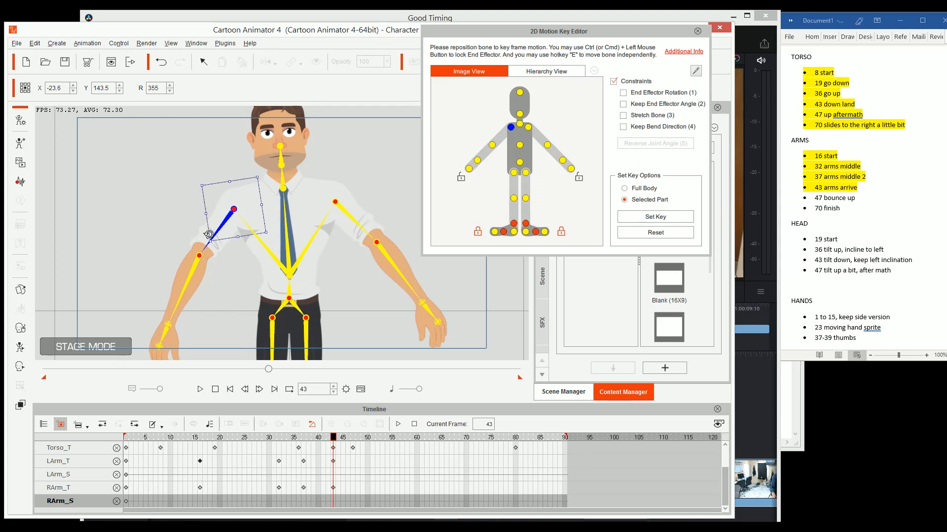
pyautogui.moveTo(333, 438); pyautogui.dragTo(114, 427)
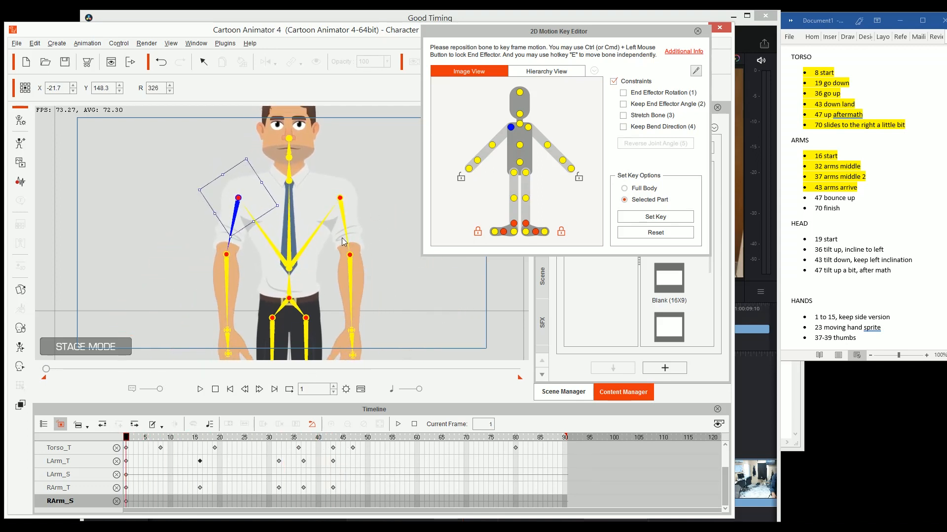
pyautogui.press('space')
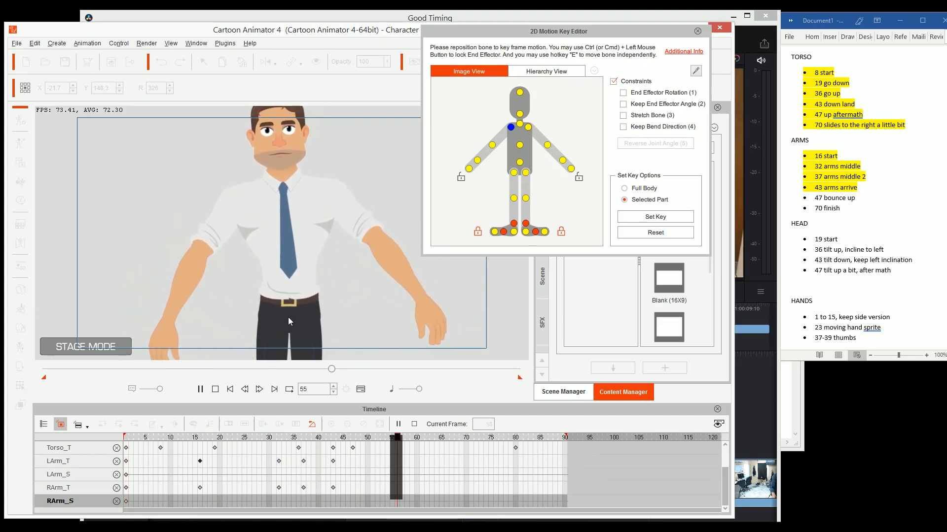
pyautogui.press('space')
# - Move the animation to frame 47 and step the reference video in DaVinci Resolve to frame 47 to examine the arm bounce
pyautogui.moveTo(333, 439); pyautogui.dragTo(353, 440)
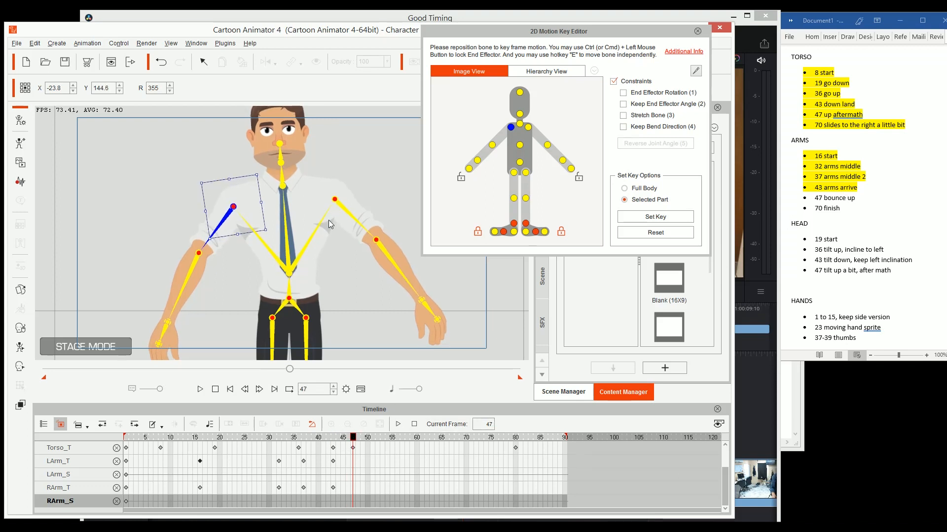
pyautogui.hotkey('alt', 'Tab')
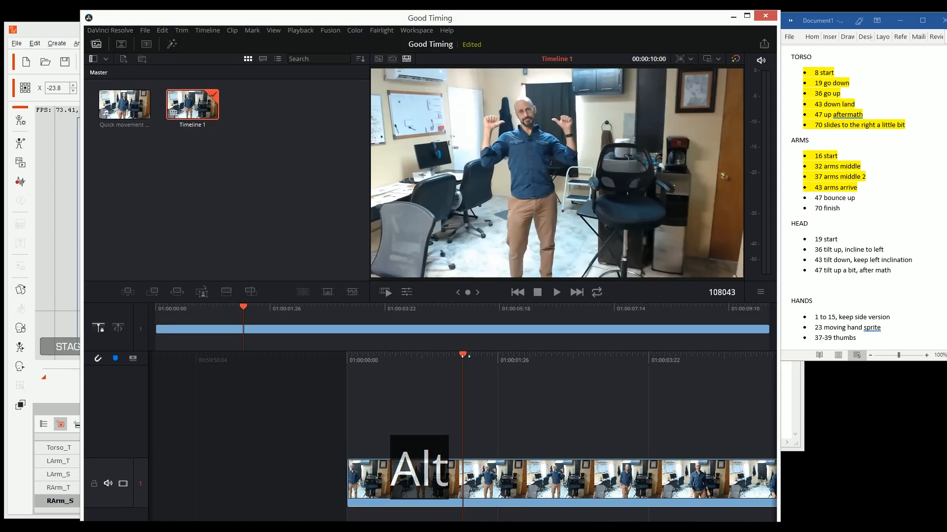
pyautogui.moveTo(464, 354); pyautogui.dragTo(466, 351)
pyautogui.press('Right')
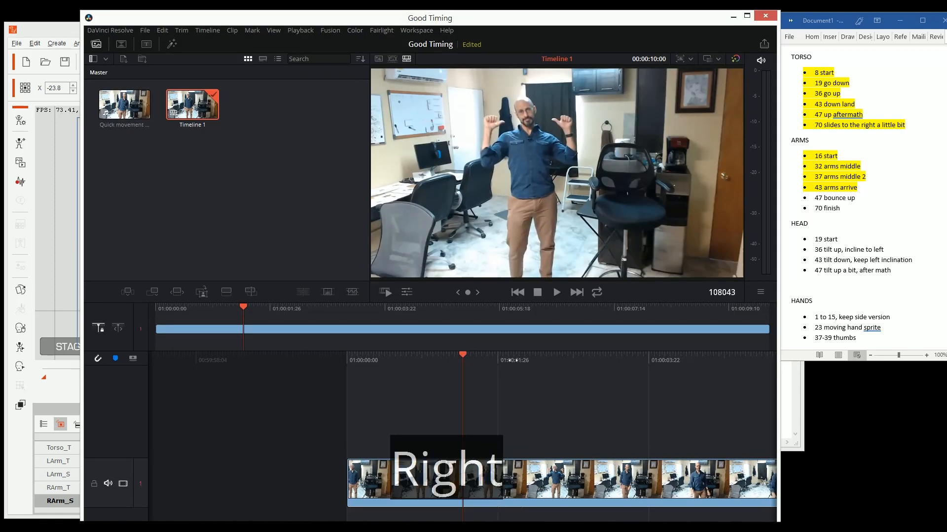
pyautogui.press('Right')
pyautogui.press('Right')
pyautogui.press('Right')
pyautogui.press('Right')
pyautogui.press('Right')
pyautogui.press('Right')
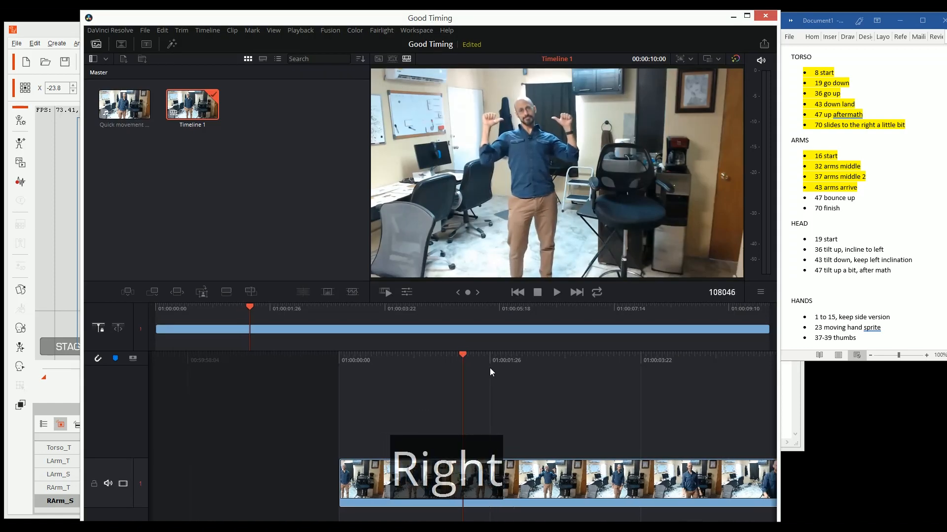
pyautogui.press('Left')
pyautogui.press('Left')
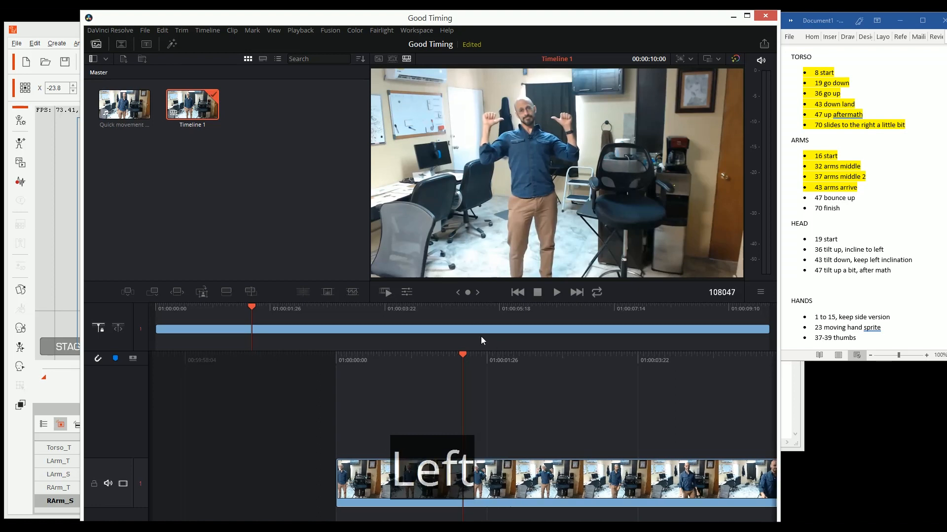
# - In Cartoon Animator at frame 47, rotate the right upper arm to 0 and the left one to 358, and play back the motion
pyautogui.hotkey('alt', 'Tab')
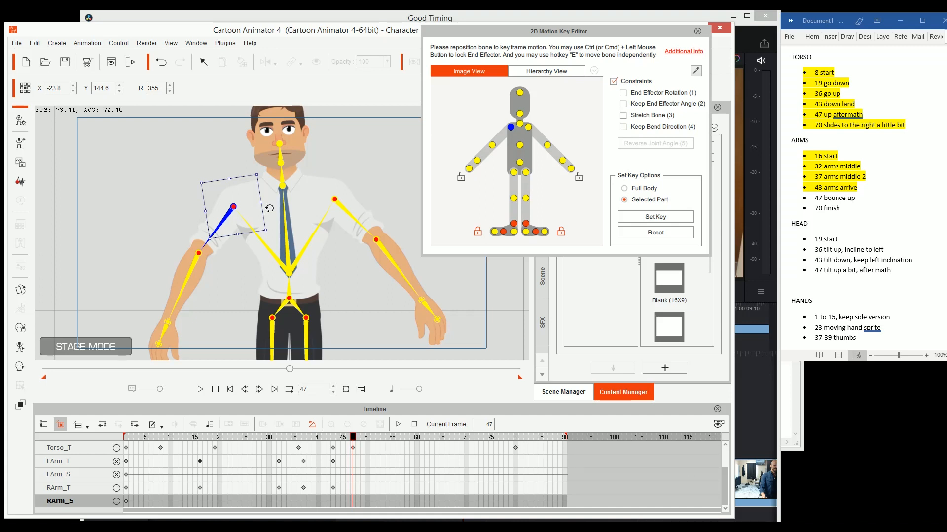
pyautogui.moveTo(270, 208); pyautogui.dragTo(268, 212)
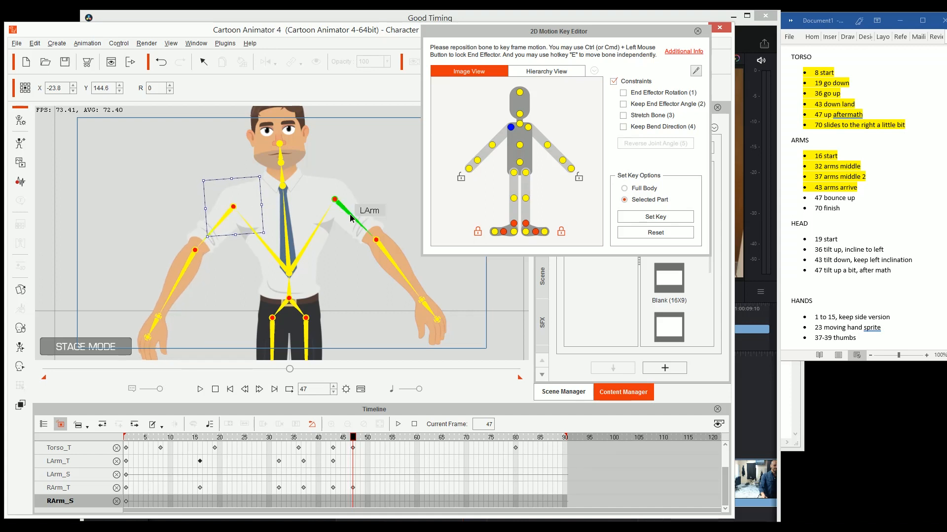
pyautogui.click(353, 215)
pyautogui.moveTo(372, 206); pyautogui.dragTo(373, 199)
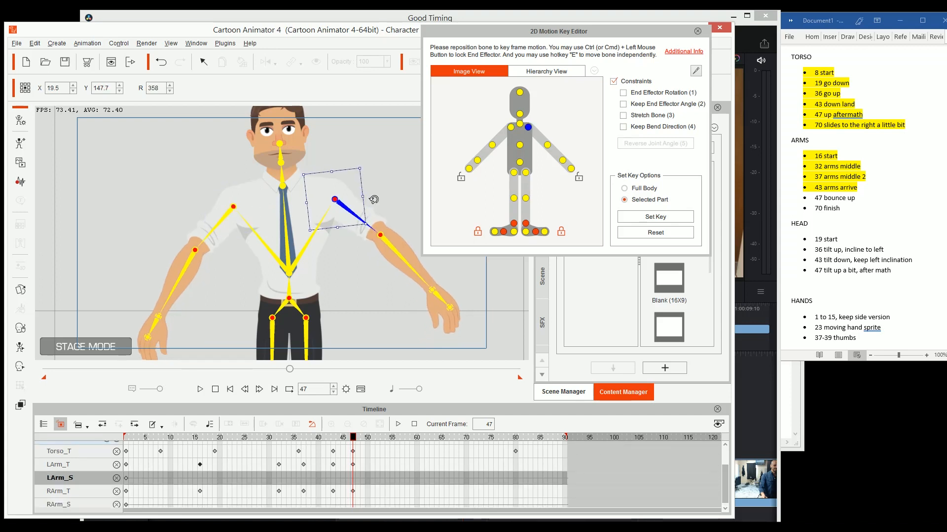
pyautogui.press('space')
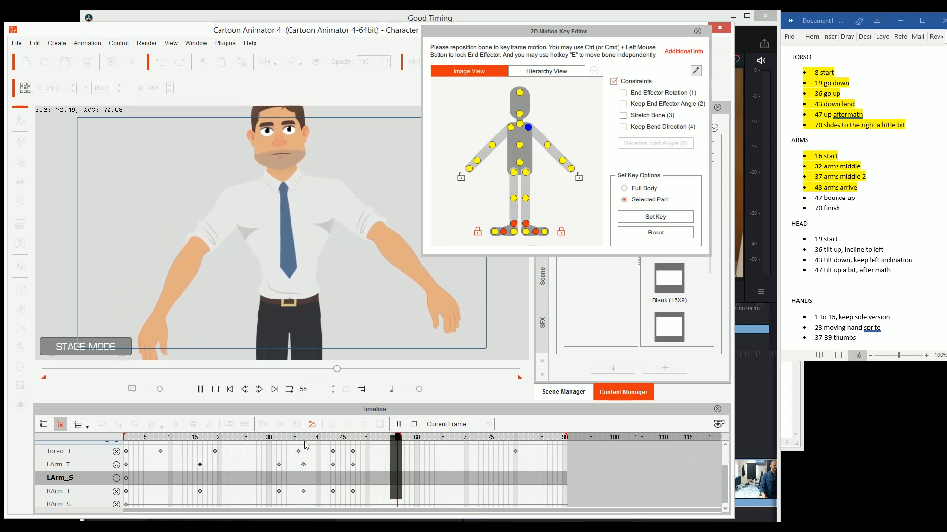
pyautogui.click(355, 439)
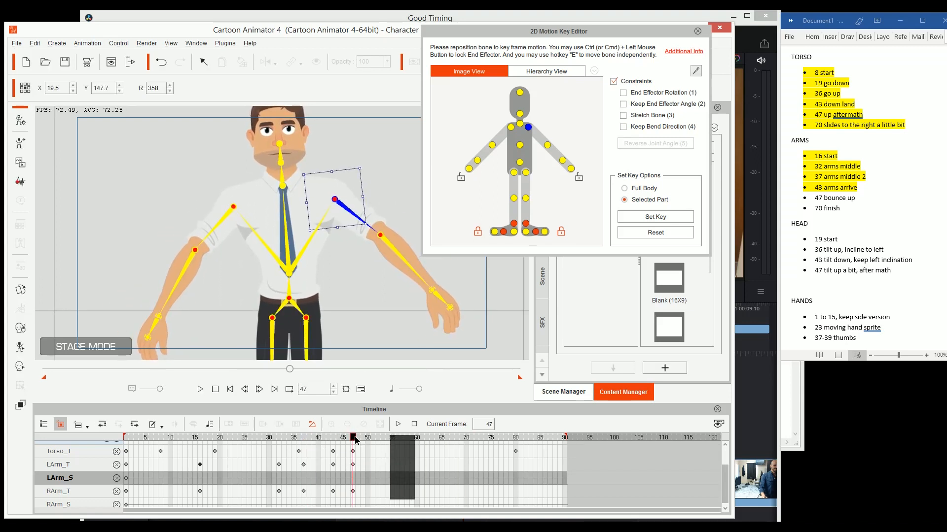
# - Highlight the "47 bounce up" bullet in yellow in the ARMS notes in Word
pyautogui.click(857, 198)
pyautogui.hotkey('shift', 'Home')
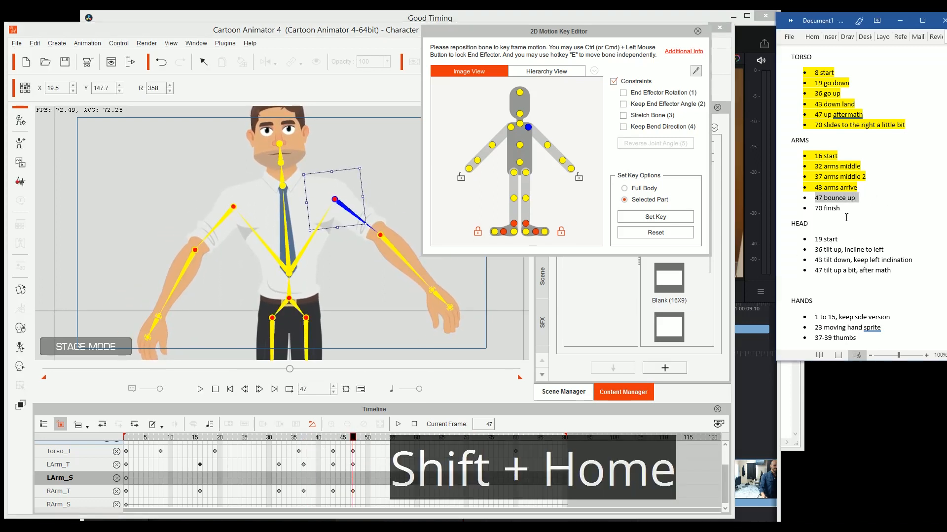
pyautogui.hotkey('ctrl', 'alt', 'h')
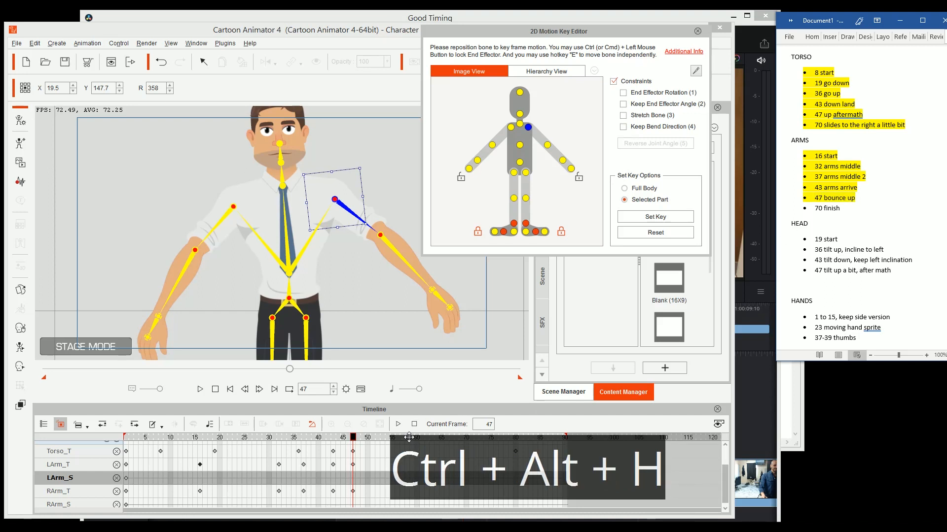
# - Move the animation to frame 80 and scrub the reference video in DaVinci Resolve to examine how the arms finish
pyautogui.click(515, 440)
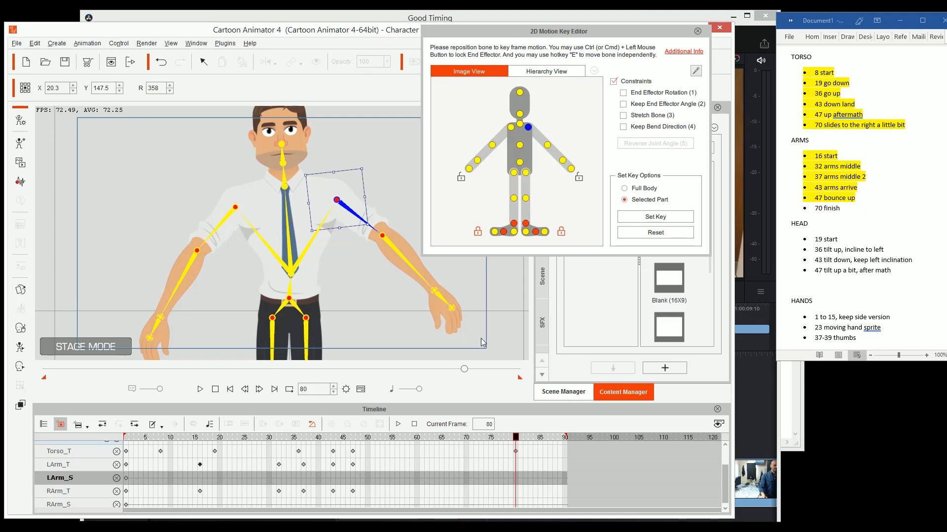
pyautogui.click(771, 408)
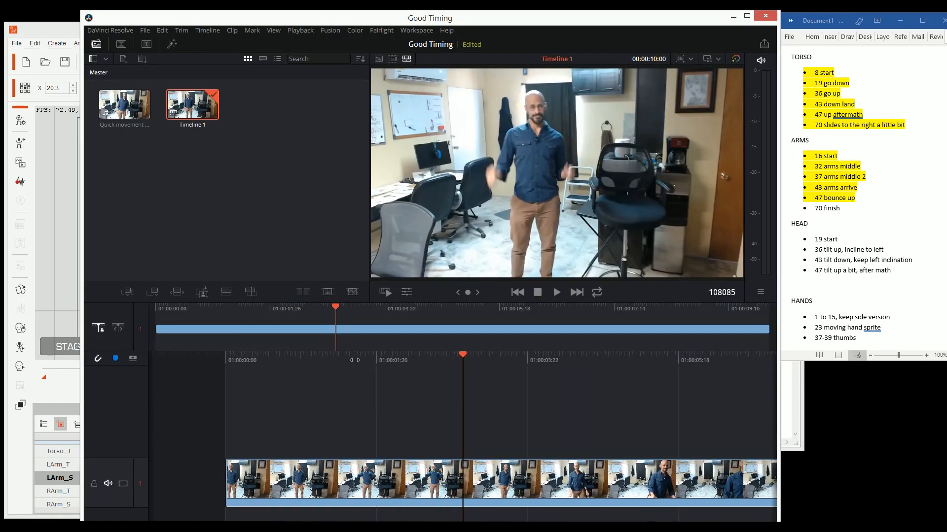
pyautogui.moveTo(400, 358)
pyautogui.mouseDown()
pyautogui.moveTo(457, 358)
pyautogui.moveTo(399, 366)
pyautogui.moveTo(407, 365)
pyautogui.mouseUp()
pyautogui.hotkey('alt', 'Tab')
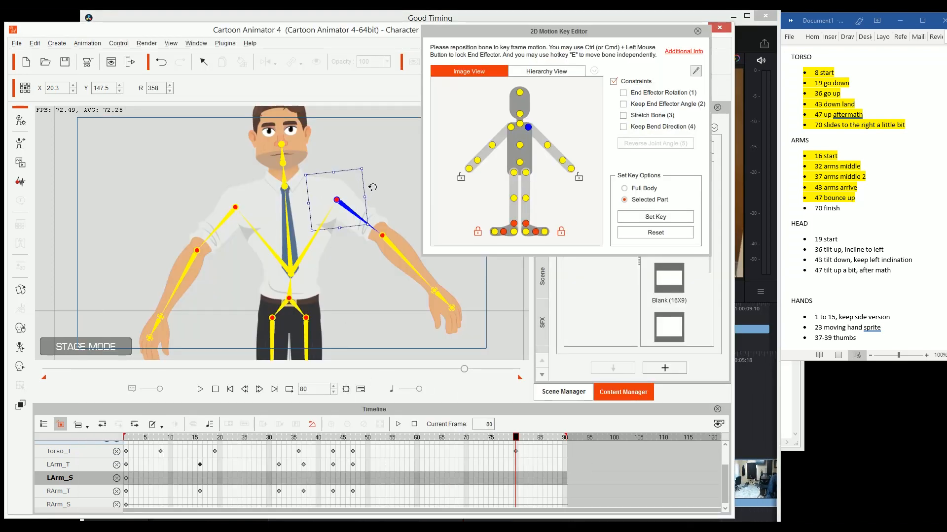
# - In Cartoon Animator at frame 80, rotate both upper arms slightly downward, the right one to 359, and play the animation from frame 1
pyautogui.moveTo(372, 187); pyautogui.dragTo(373, 187)
pyautogui.click(234, 226)
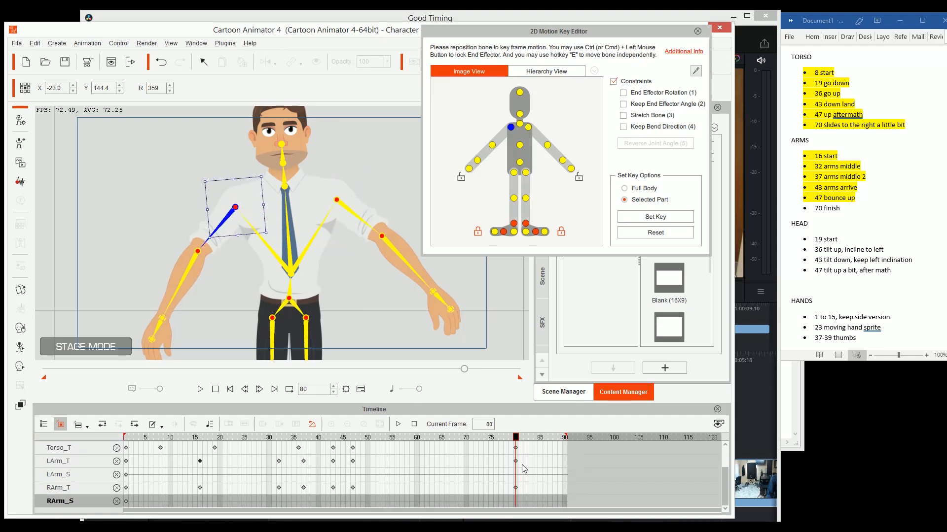
pyautogui.moveTo(329, 438); pyautogui.dragTo(80, 443)
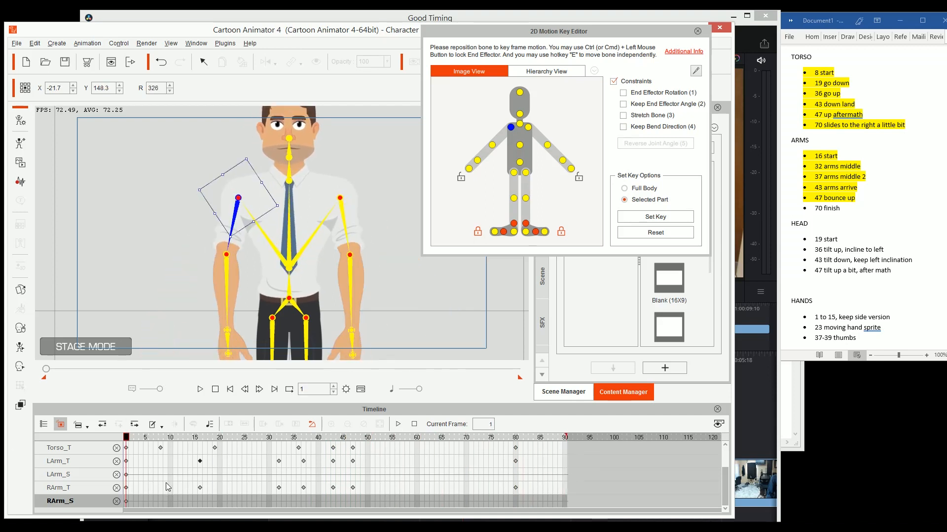
pyautogui.press('space')
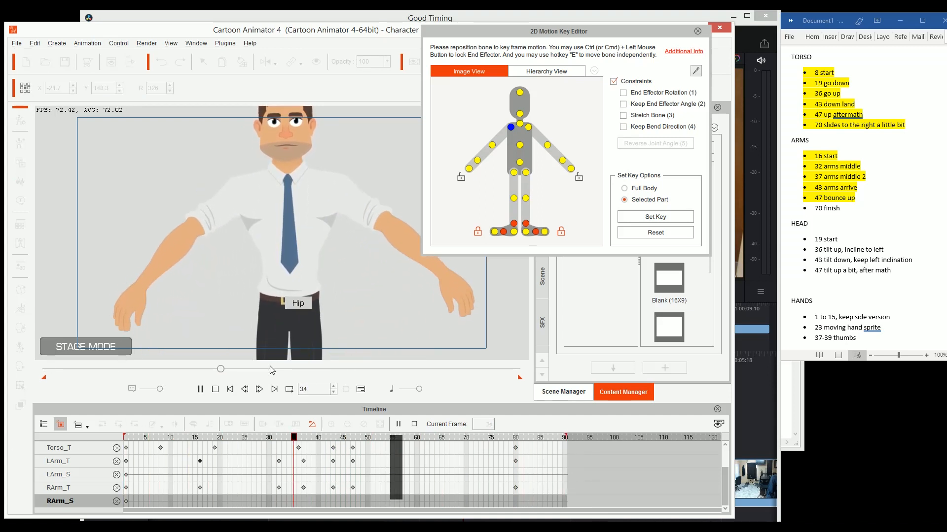
pyautogui.press('space')
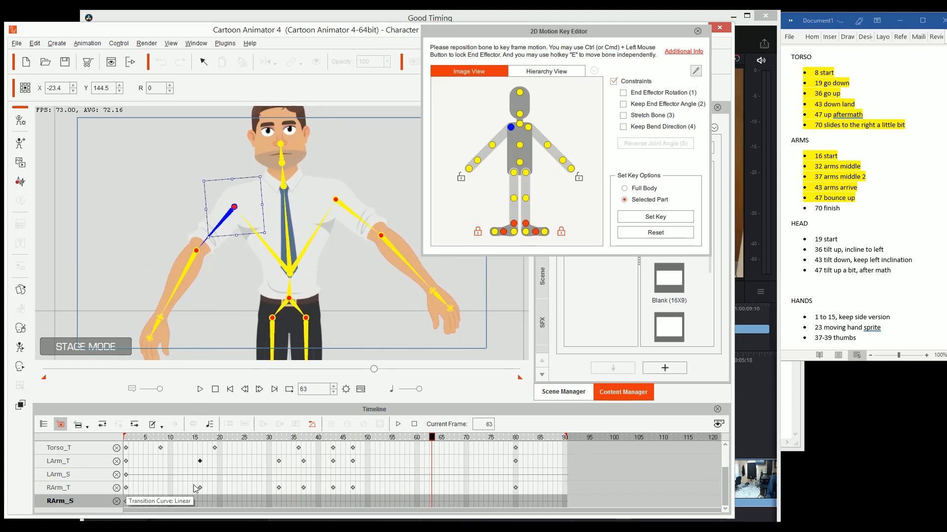
# - Apply the Smooth transition curve to the RArm_T keyframes at frames 1, 16, 32, 37 and 43
pyautogui.click(126, 488)
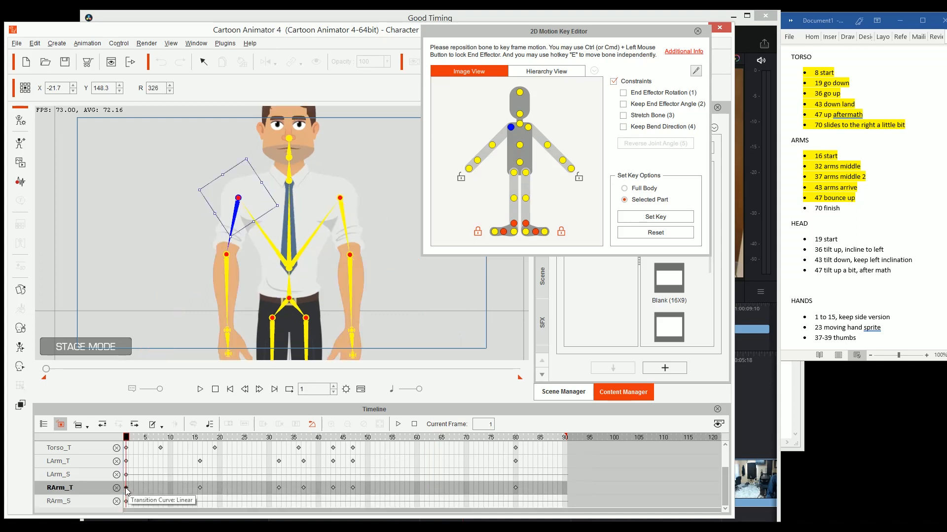
pyautogui.rightClick(126, 489)
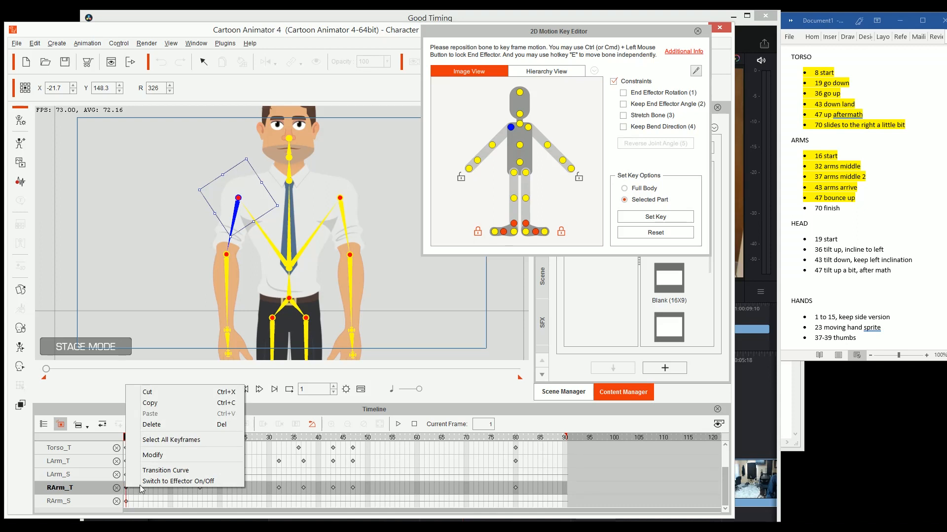
pyautogui.click(168, 471)
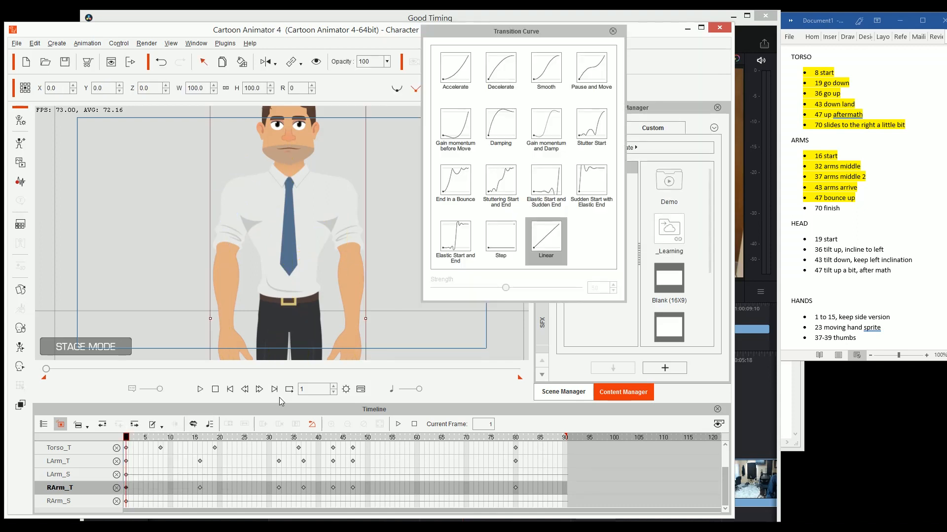
pyautogui.click(544, 74)
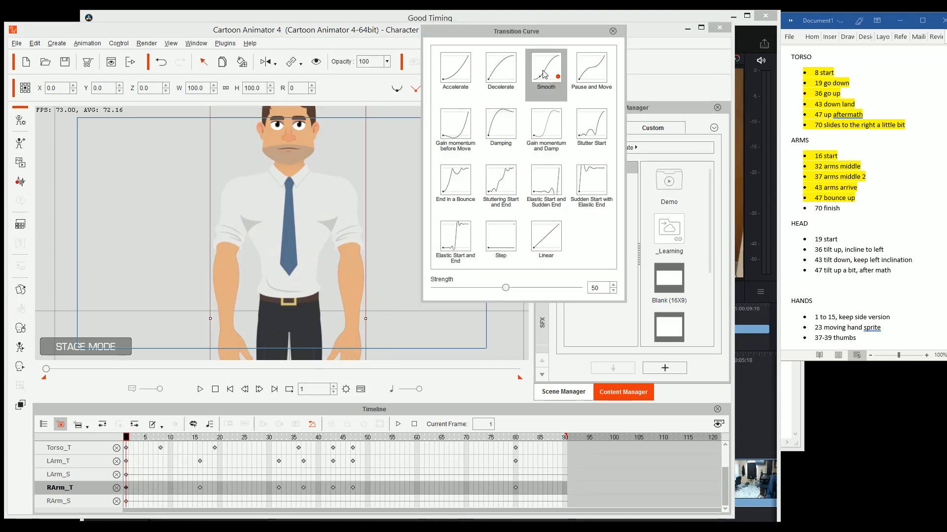
pyautogui.click(200, 488)
pyautogui.click(544, 75)
pyautogui.click(279, 488)
pyautogui.click(545, 77)
pyautogui.click(304, 488)
pyautogui.click(543, 78)
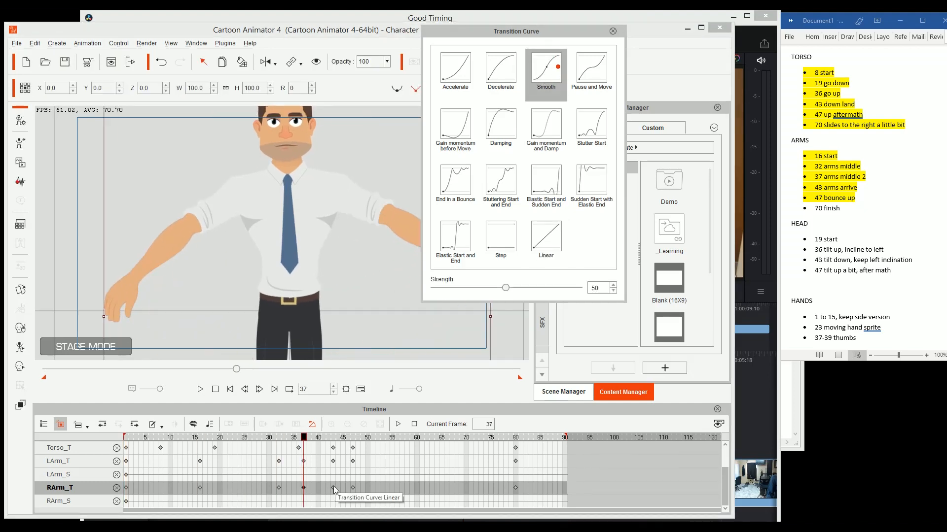
pyautogui.click(333, 489)
pyautogui.click(541, 85)
# - Apply the Smooth transition curve to the LArm_T keyframes from frame 32 onward, including those at 37, 43 and 47
pyautogui.click(279, 461)
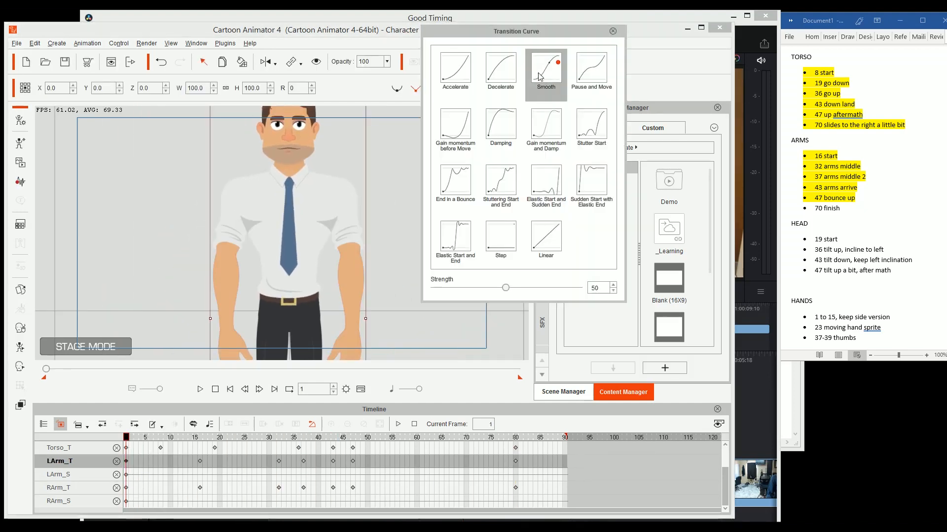
pyautogui.click(550, 74)
pyautogui.click(304, 460)
pyautogui.click(549, 74)
pyautogui.click(333, 461)
pyautogui.click(551, 74)
pyautogui.click(353, 461)
pyautogui.click(552, 74)
pyautogui.click(516, 461)
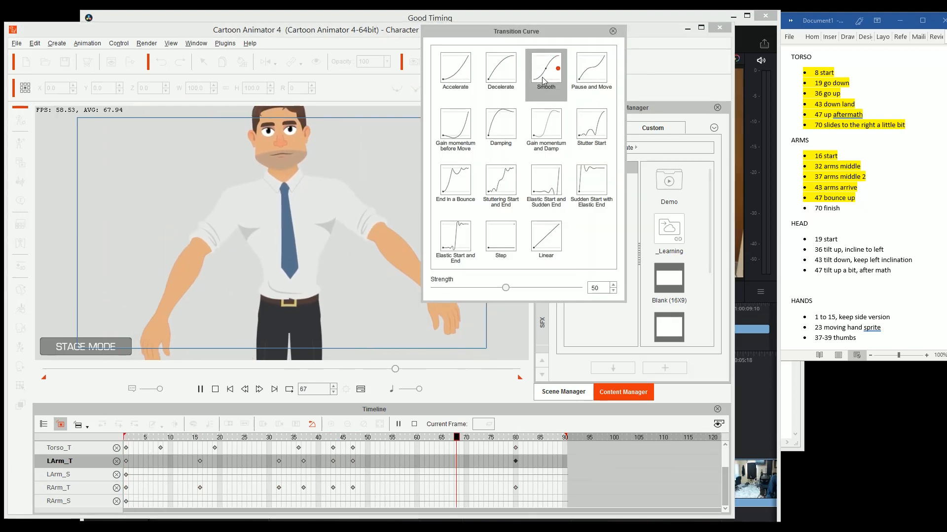
# - Play the animation repeatedly from frame 1 to review the smoothed arm motion
pyautogui.click(231, 389)
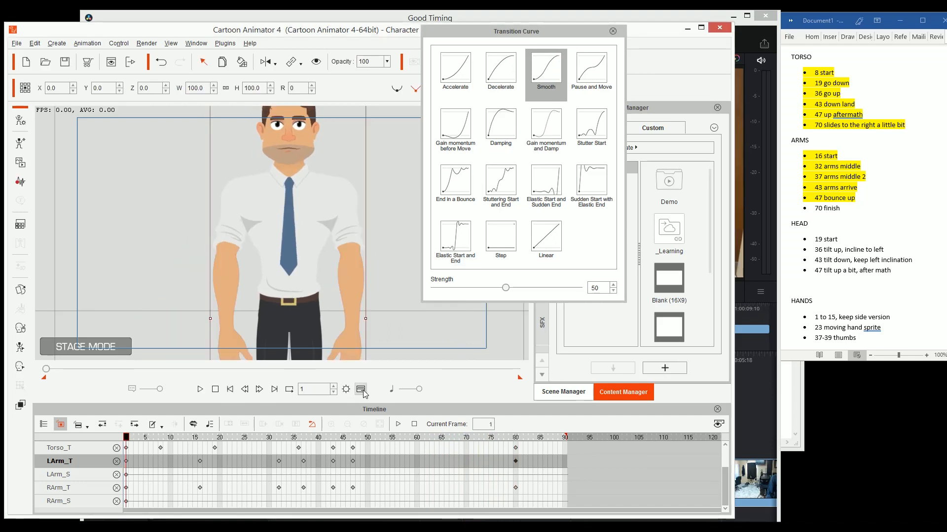
pyautogui.press('space')
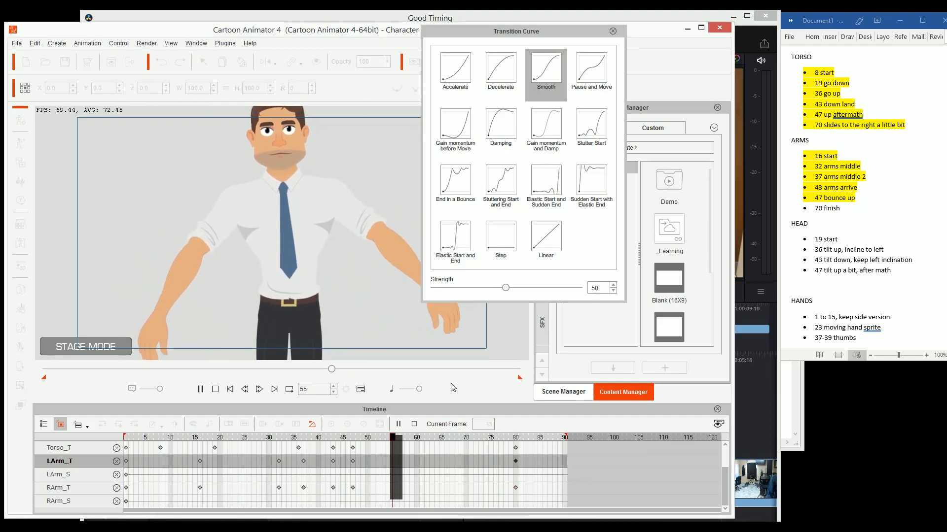
pyautogui.press('space')
pyautogui.click(229, 389)
pyautogui.press('space')
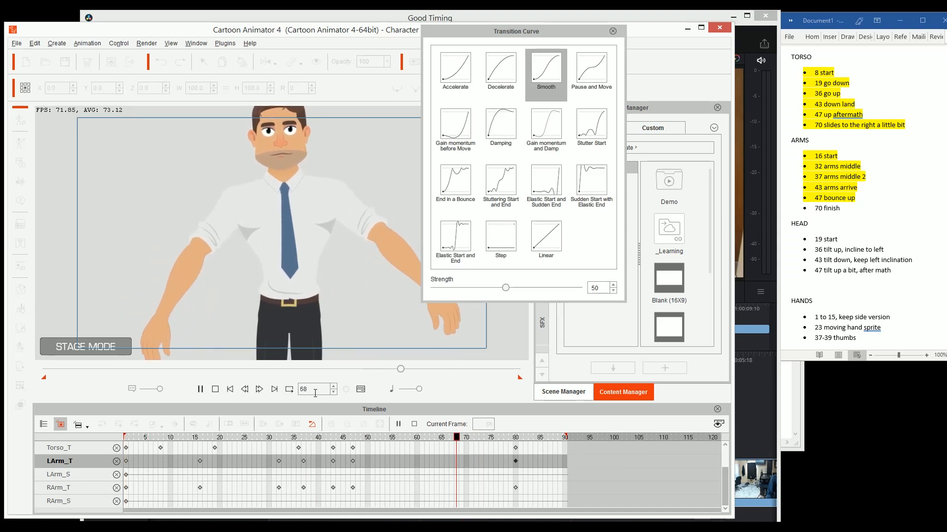
pyautogui.press('space')
pyautogui.press('space')
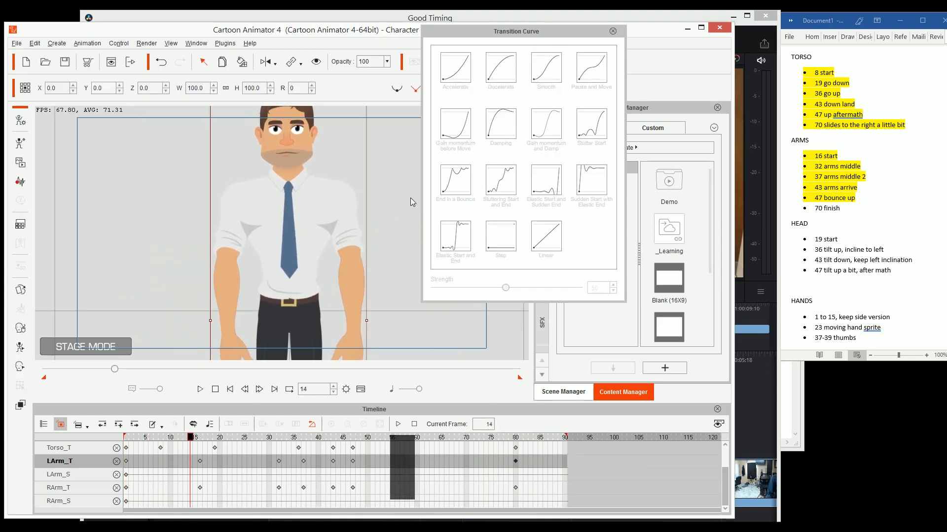
# - Highlight the "70 finish" bullet in yellow in the ARMS notes in Word
pyautogui.click(845, 210)
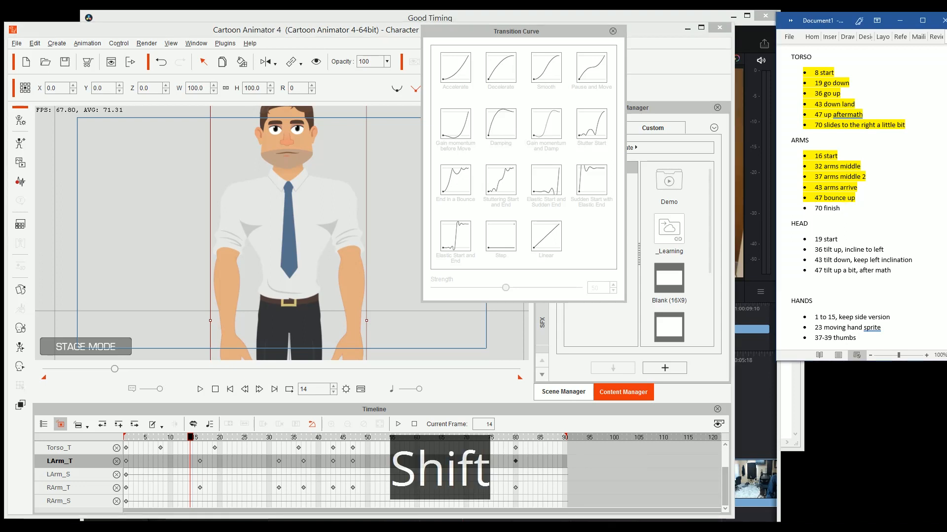
pyautogui.hotkey('shift', 'Home')
pyautogui.hotkey('ctrl', 'alt', 'h')
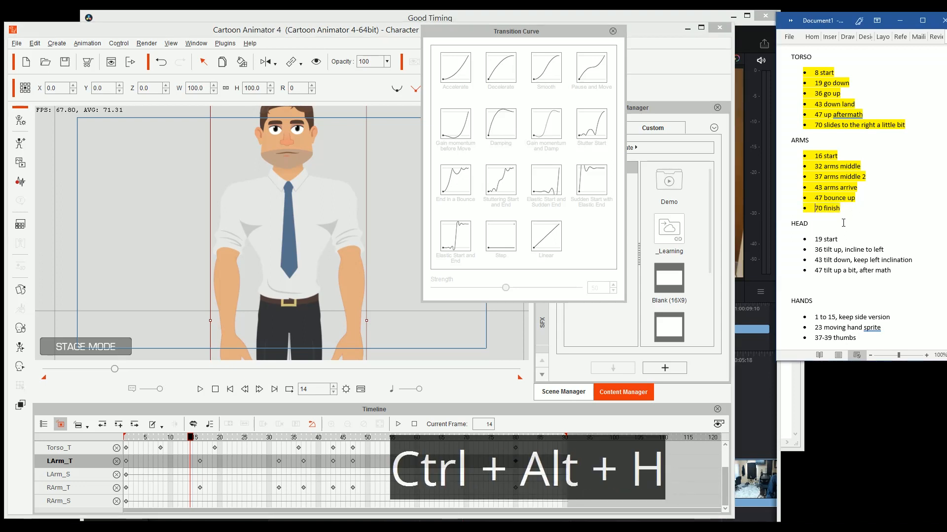
# - Remove the yellow highlighting from all ARMS bullets, from "16 start" to "70 finish"
pyautogui.moveTo(844, 208); pyautogui.dragTo(814, 156)
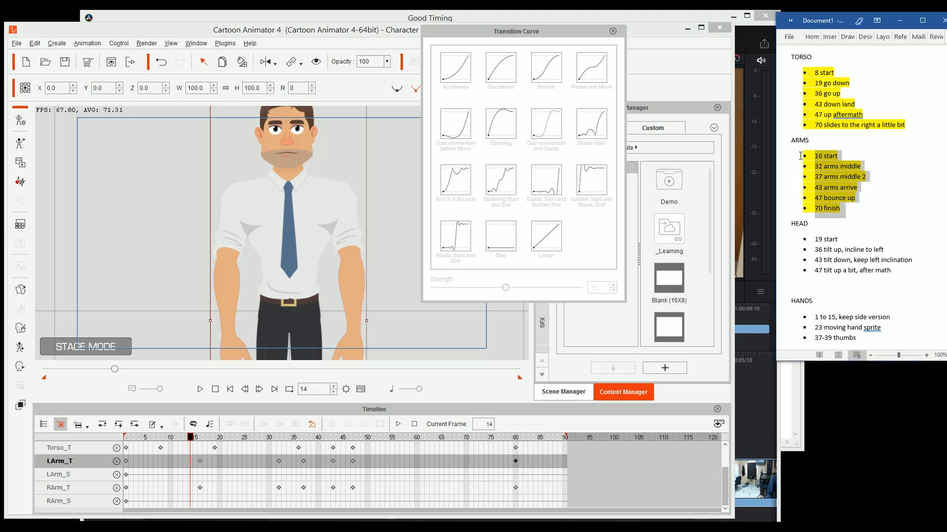
pyautogui.hotkey('ctrl', 'alt', 'h')
pyautogui.press('Left')
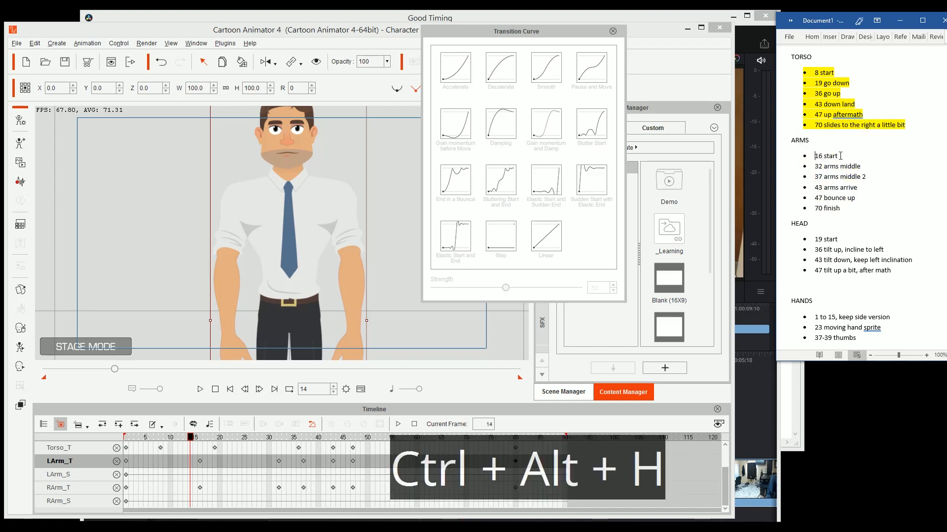
# - Switch to DaVinci Resolve, play the reference video from the start, and temporarily mark the forearm's length at frame 108018
pyautogui.click(762, 419)
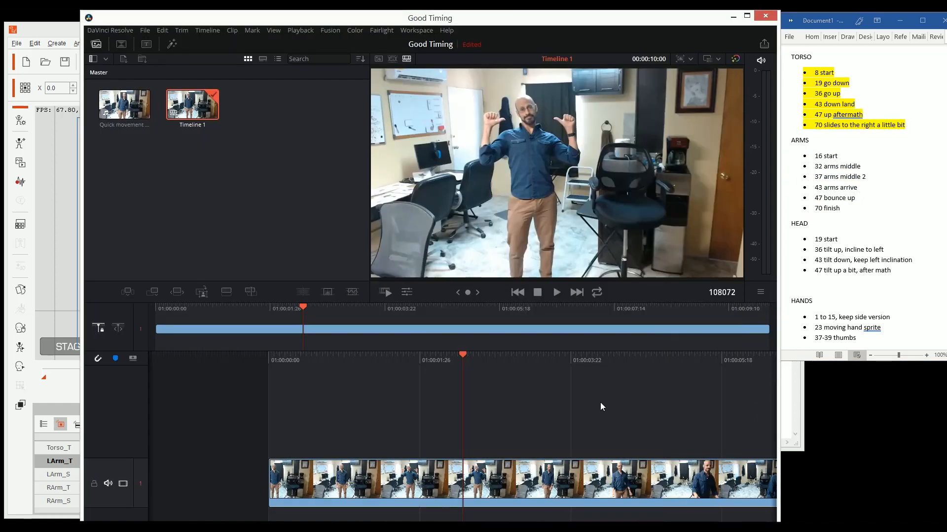
pyautogui.press('Home')
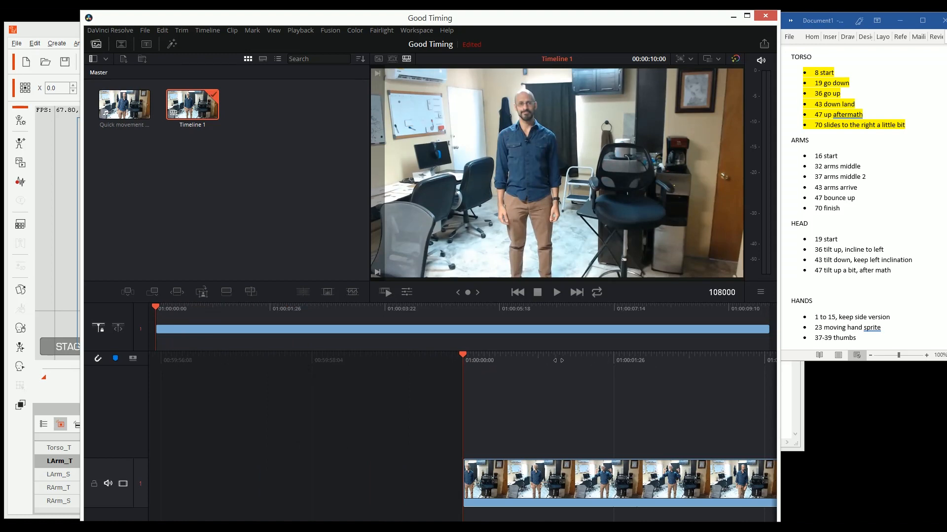
pyautogui.press('space')
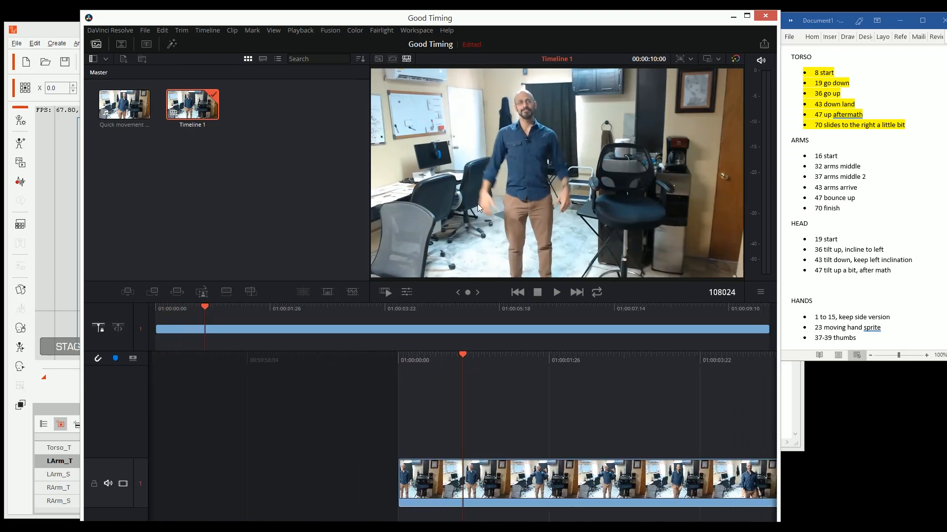
pyautogui.moveTo(531, 355)
pyautogui.mouseDown()
pyautogui.moveTo(510, 355)
pyautogui.moveTo(546, 354)
pyautogui.mouseUp()
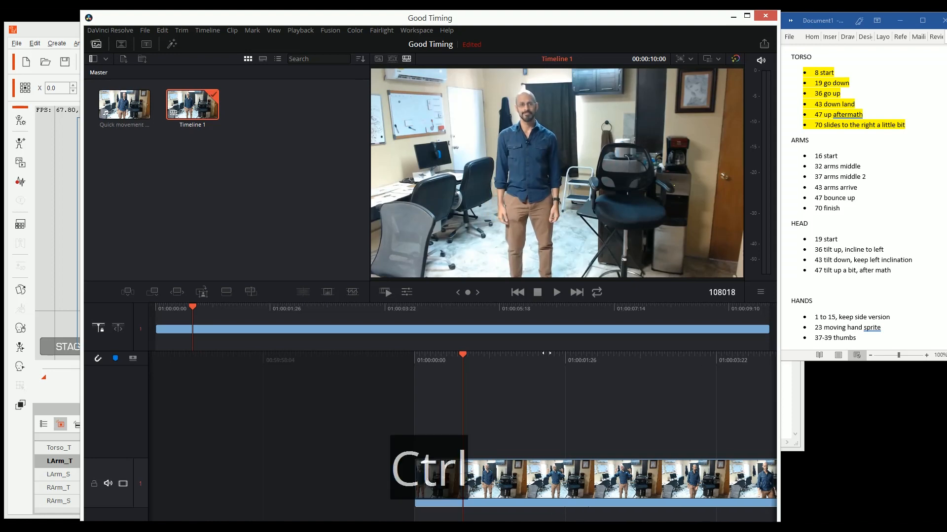
pyautogui.hotkey('ctrl', 'alt', 'd')
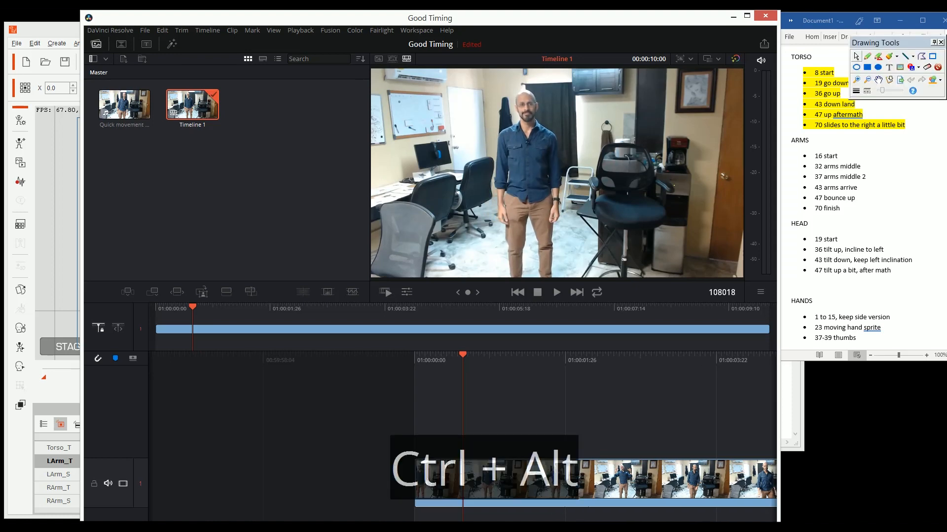
pyautogui.moveTo(501, 178); pyautogui.dragTo(501, 209)
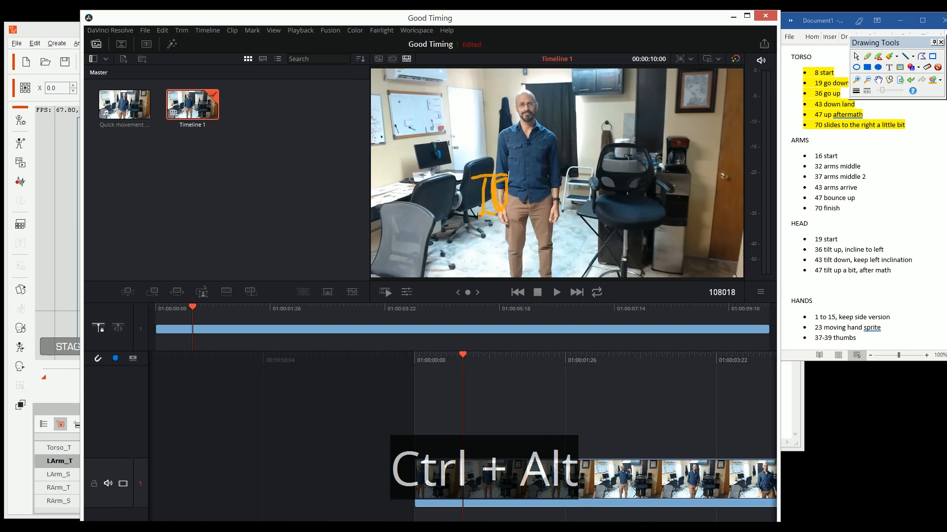
pyautogui.hotkey('ctrl', 'alt', 'd')
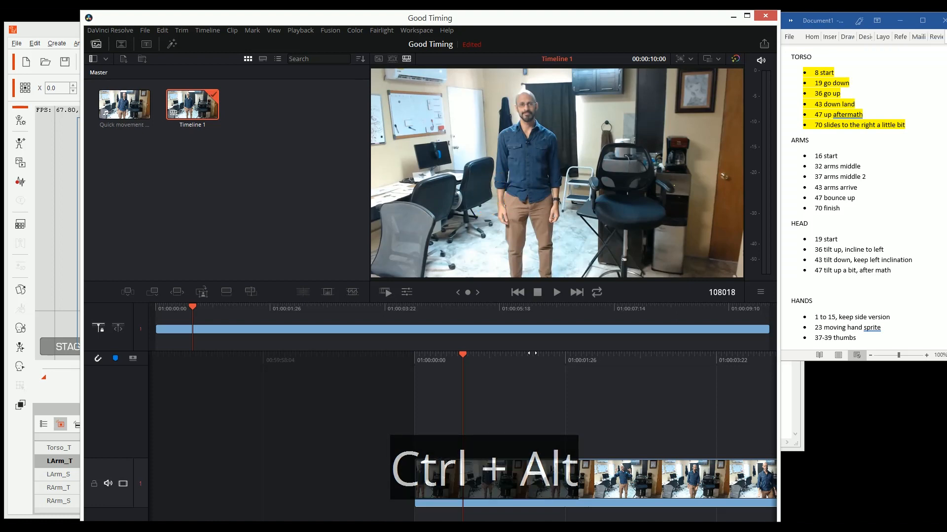
# - Examine the arms at frames 108032 and 108045 of the reference video, sketching temporary marks over the hands and forearm
pyautogui.moveTo(531, 353); pyautogui.dragTo(506, 354)
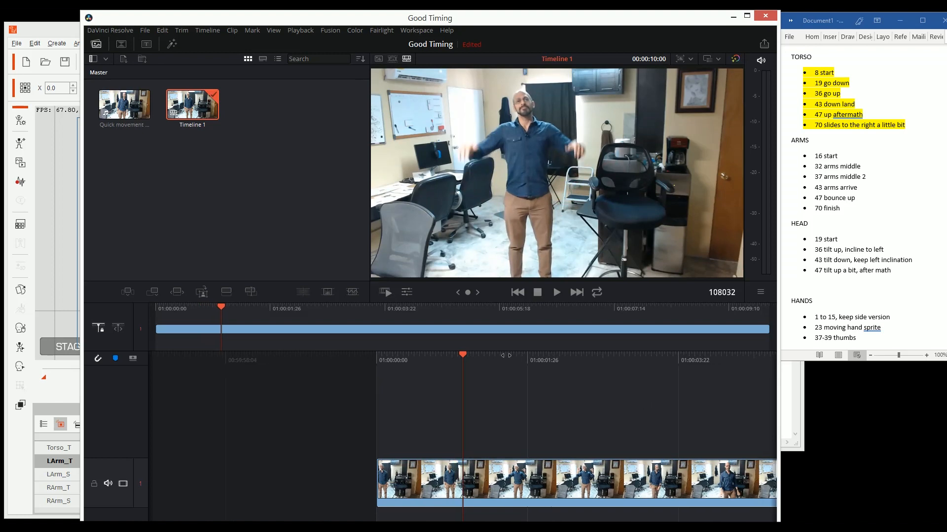
pyautogui.hotkey('ctrl', 'alt', 'd')
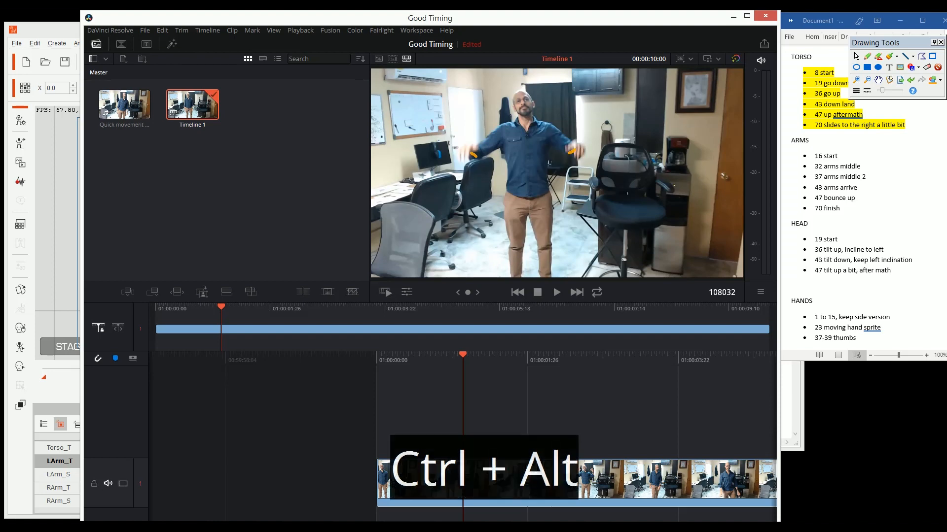
pyautogui.hotkey('ctrl', 'alt', 'd')
pyautogui.moveTo(548, 358); pyautogui.dragTo(506, 359)
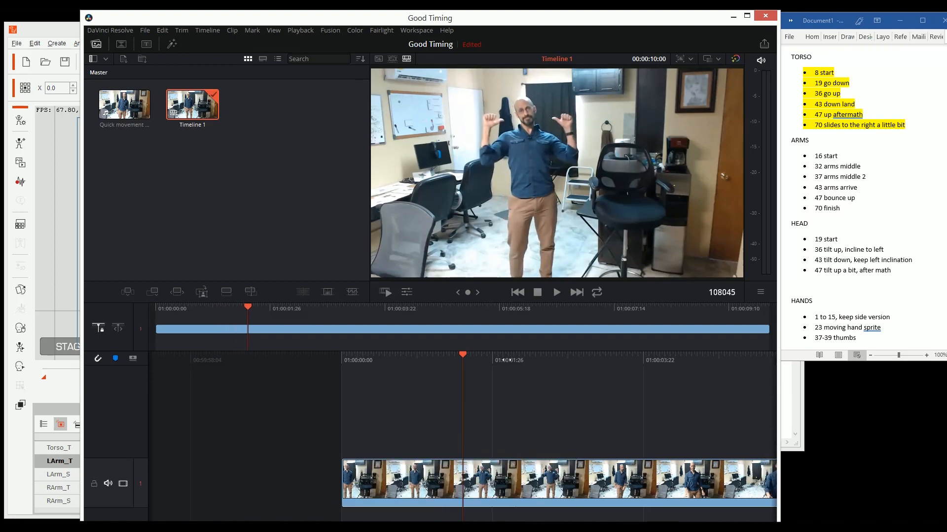
pyautogui.hotkey('ctrl', 'alt', 'd')
pyautogui.moveTo(485, 127); pyautogui.dragTo(482, 206)
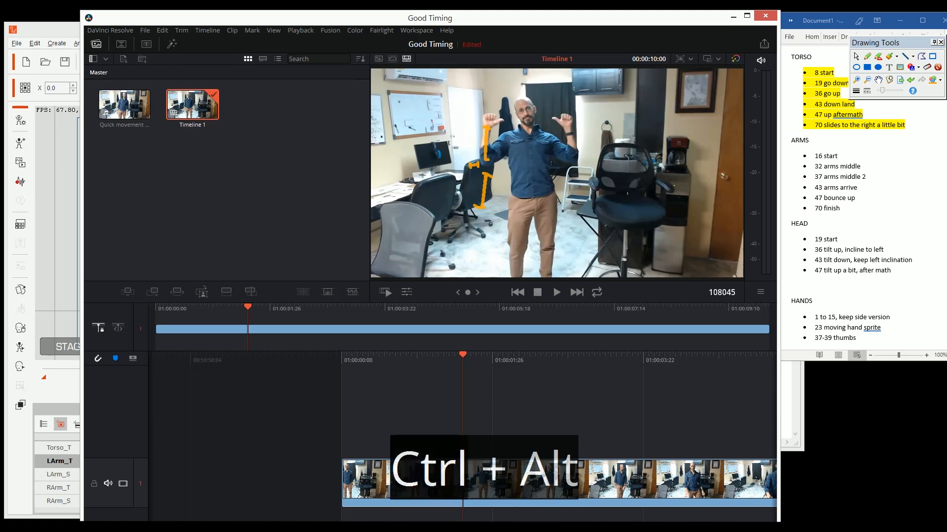
pyautogui.hotkey('ctrl', 'alt', 'd')
# - Open Bad Timing Example.mp4 from the tutorial's RENDER folder in VLC and pause it to examine the raised forearms
pyautogui.hotkey('alt', 'Tab')
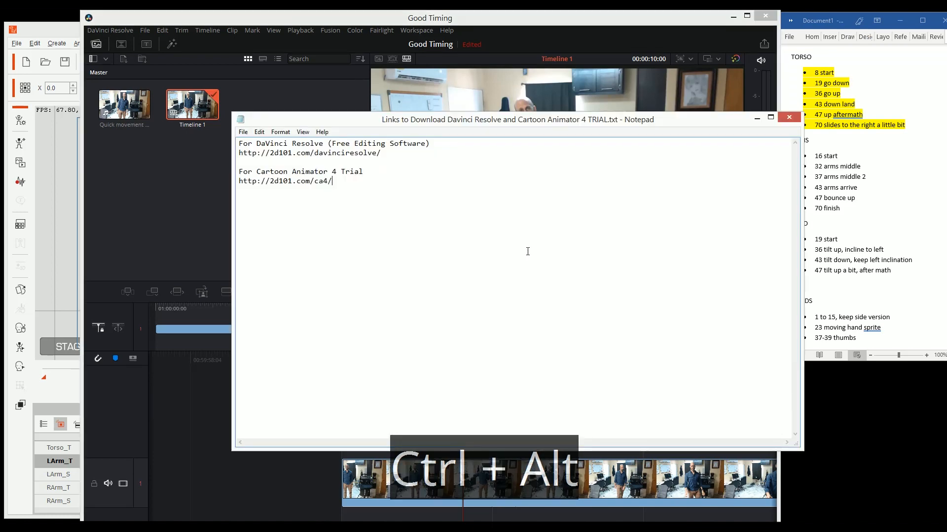
pyautogui.hotkey('alt', 'Tab')
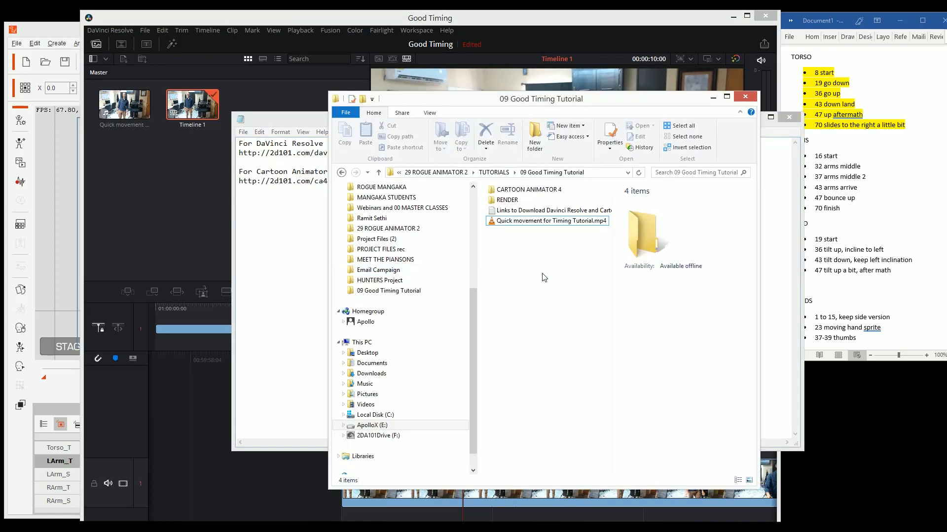
pyautogui.doubleClick(508, 192)
pyautogui.press('BackSpace')
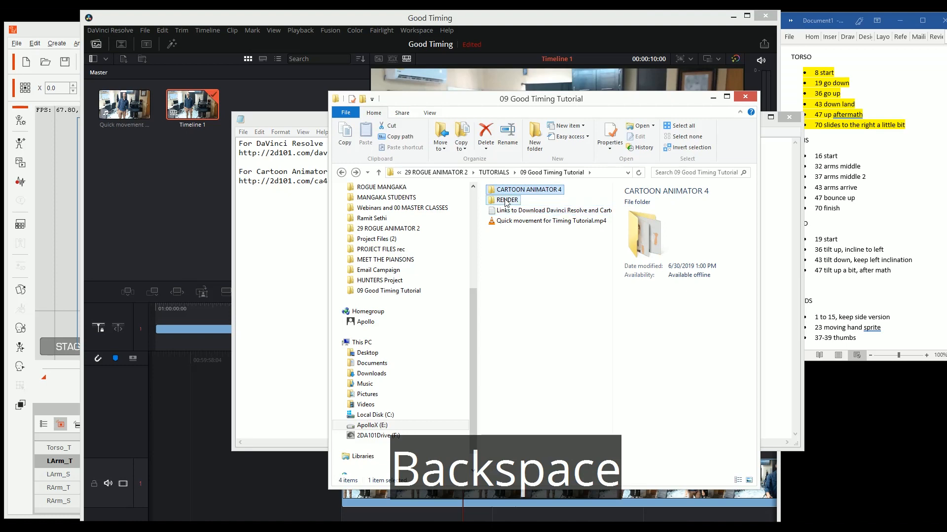
pyautogui.doubleClick(507, 200)
pyautogui.doubleClick(533, 213)
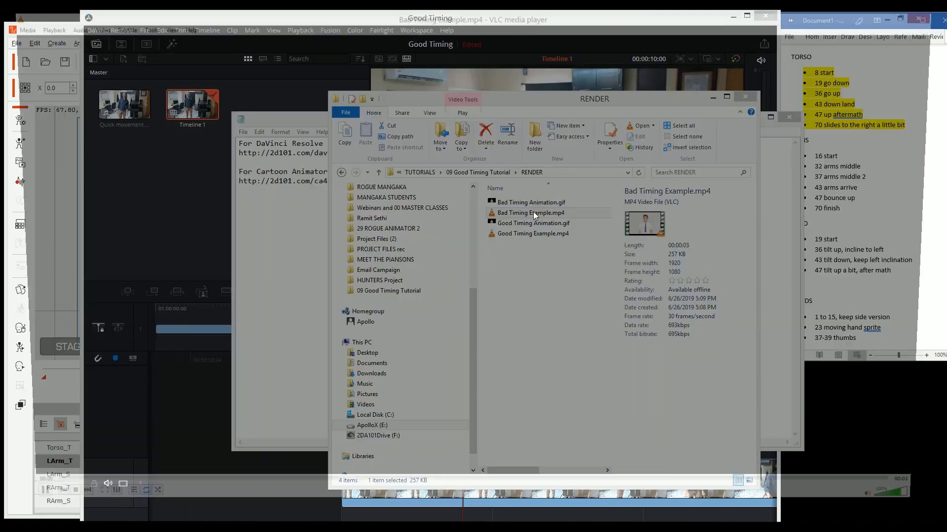
pyautogui.press('space')
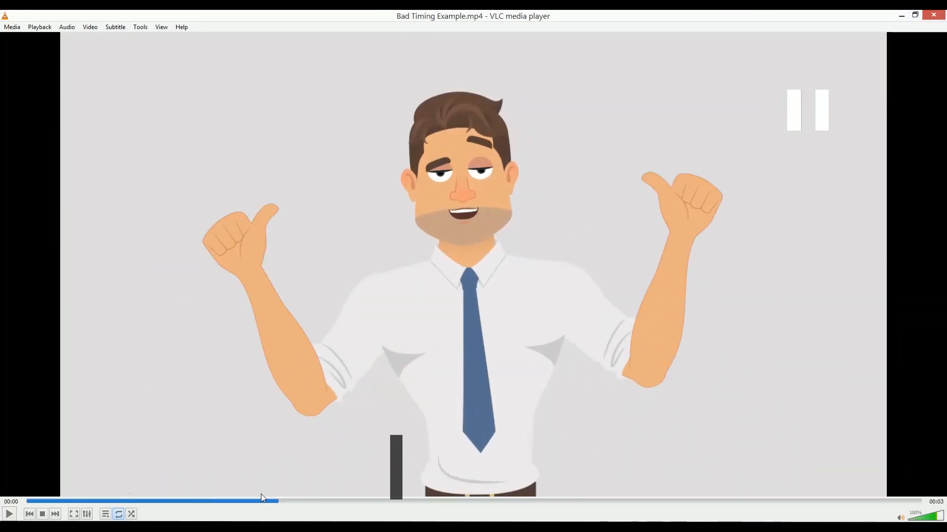
pyautogui.click(208, 501)
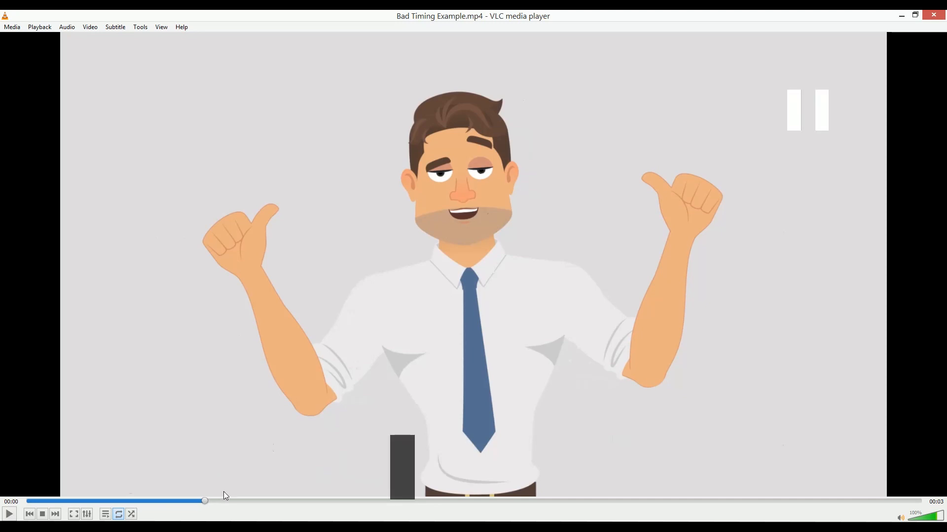
# - Review the opening of the Bad Timing Example video, replaying and pausing it where the arms swing up
pyautogui.click(130, 501)
pyautogui.press('space')
pyautogui.press('space')
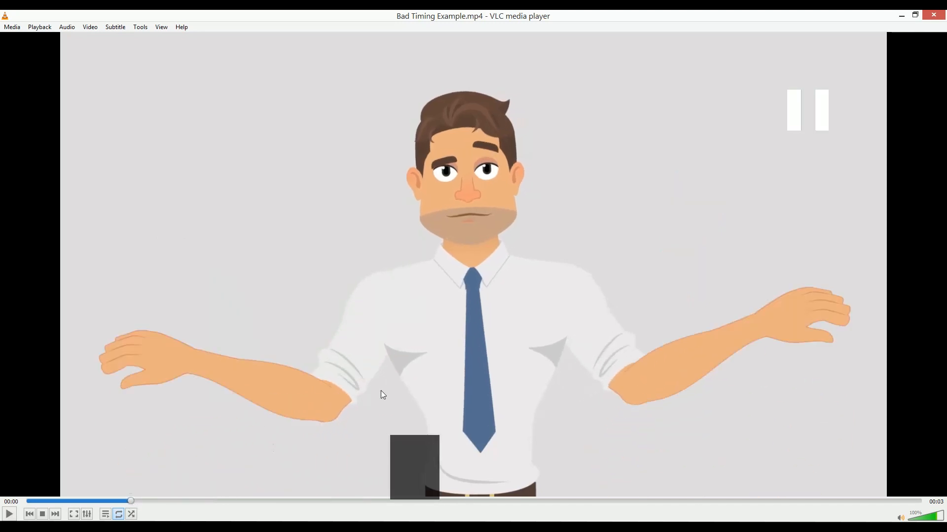
pyautogui.press('space')
pyautogui.press('space')
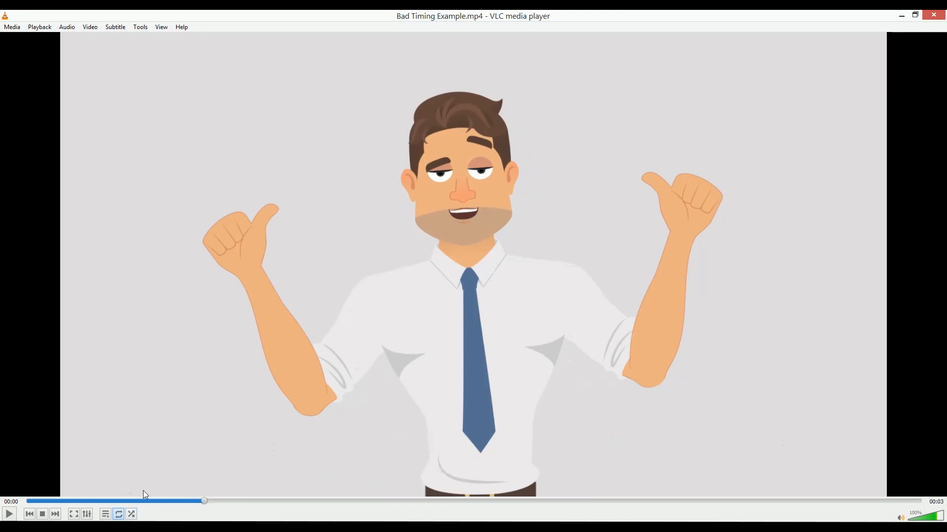
pyautogui.click(136, 501)
pyautogui.press('space')
pyautogui.press('space')
# - Switch to Cartoon Animator and hide the torso and both arms' tracks from the timeline
pyautogui.hotkey('alt', 'Tab')
pyautogui.moveTo(489, 364)
pyautogui.mouseDown()
pyautogui.moveTo(537, 369)
pyautogui.moveTo(497, 361)
pyautogui.mouseUp()
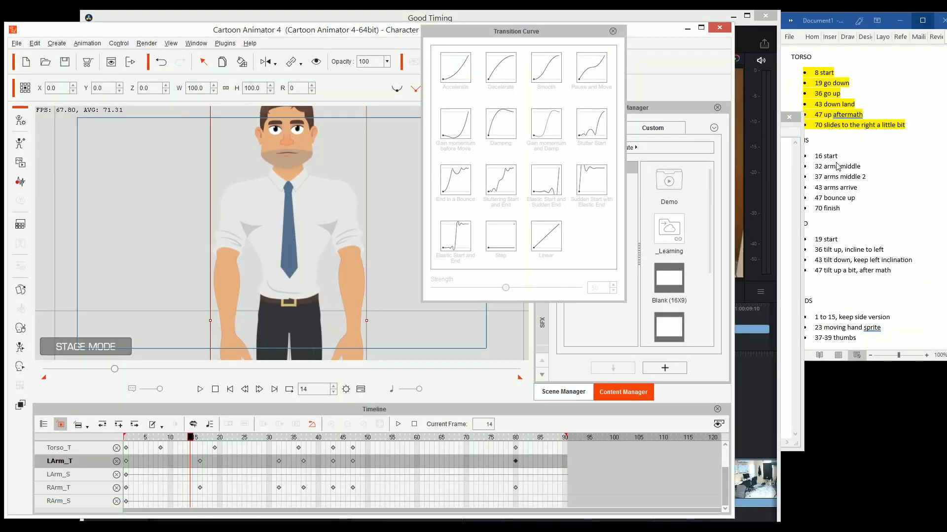
pyautogui.click(837, 158)
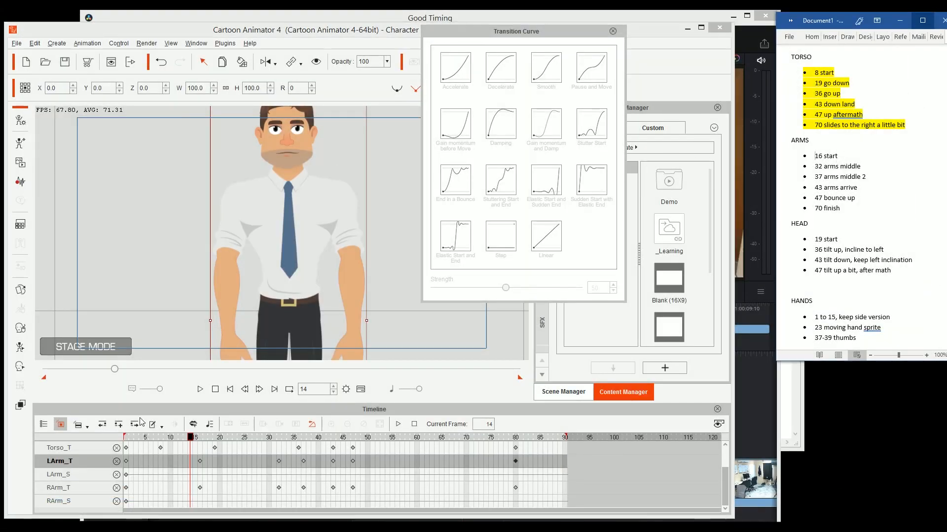
pyautogui.click(117, 462)
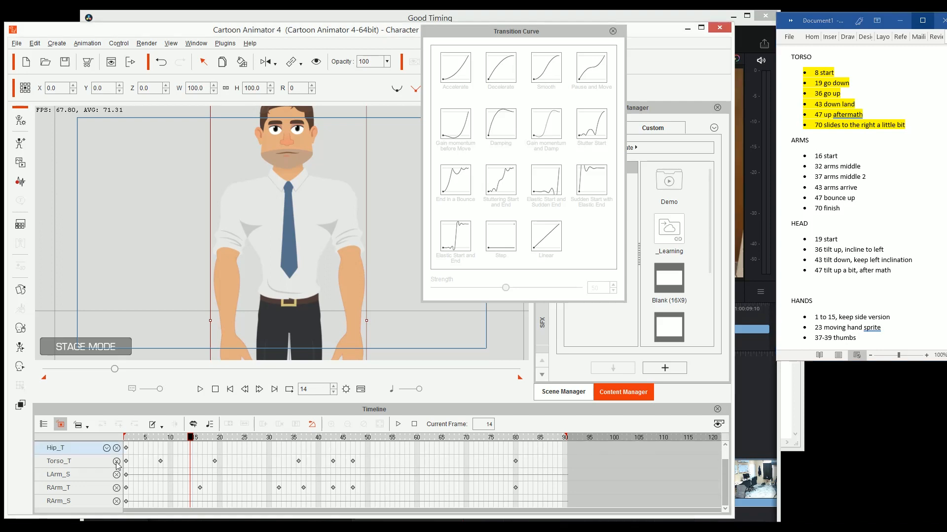
pyautogui.click(117, 474)
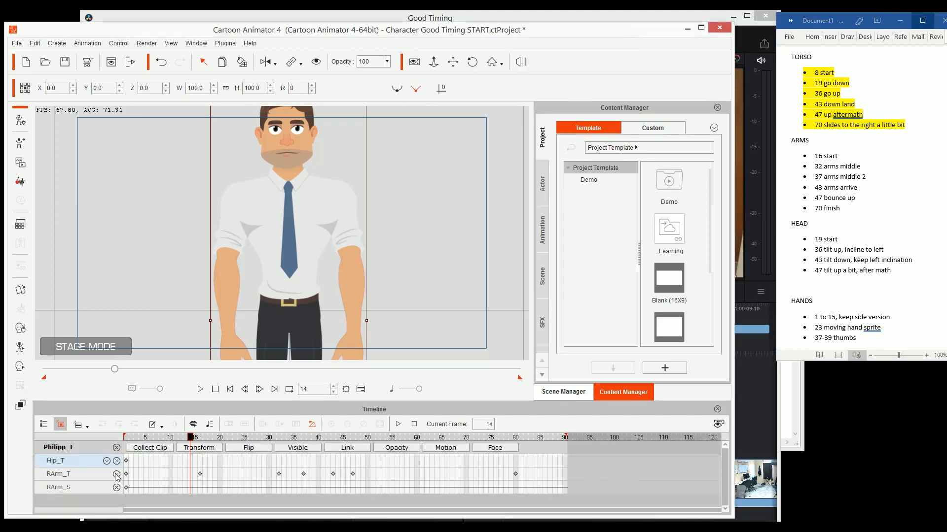
pyautogui.click(117, 475)
pyautogui.click(116, 475)
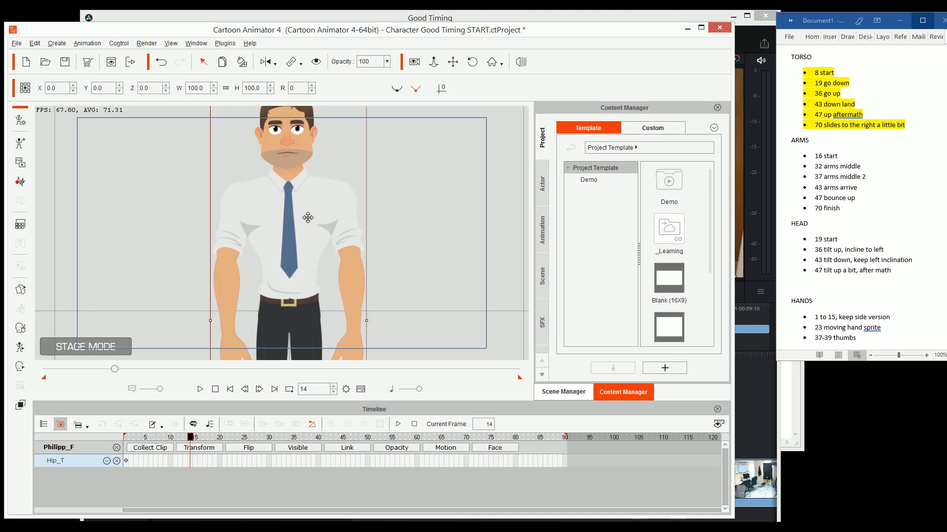
# - In the 2D Motion Key Editor, turn off Constraints and add a right-hand transform key at frame 16
pyautogui.press('k')
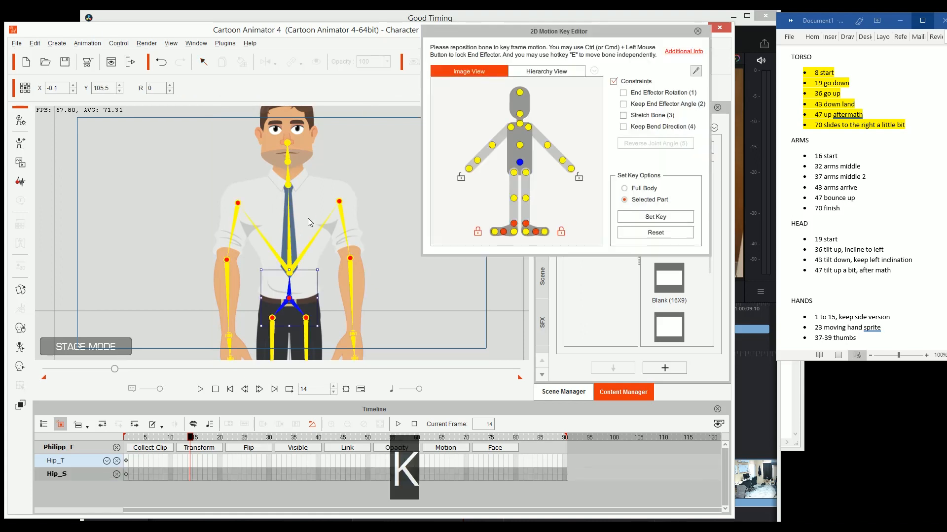
pyautogui.click(225, 290)
pyautogui.click(230, 345)
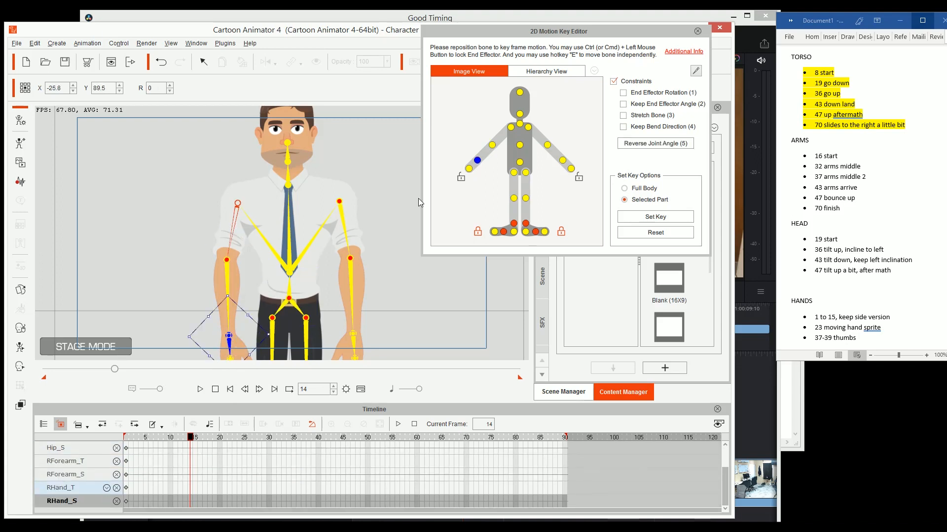
pyautogui.click(630, 82)
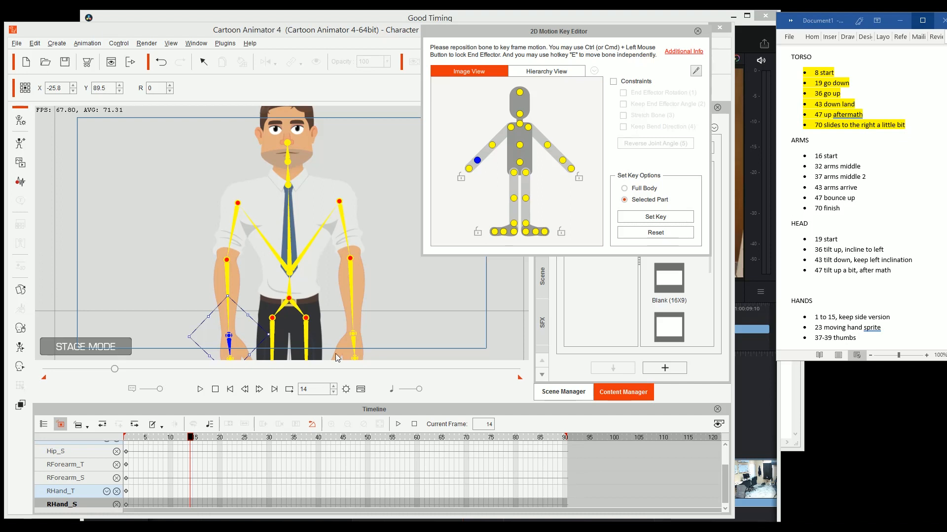
pyautogui.click(202, 439)
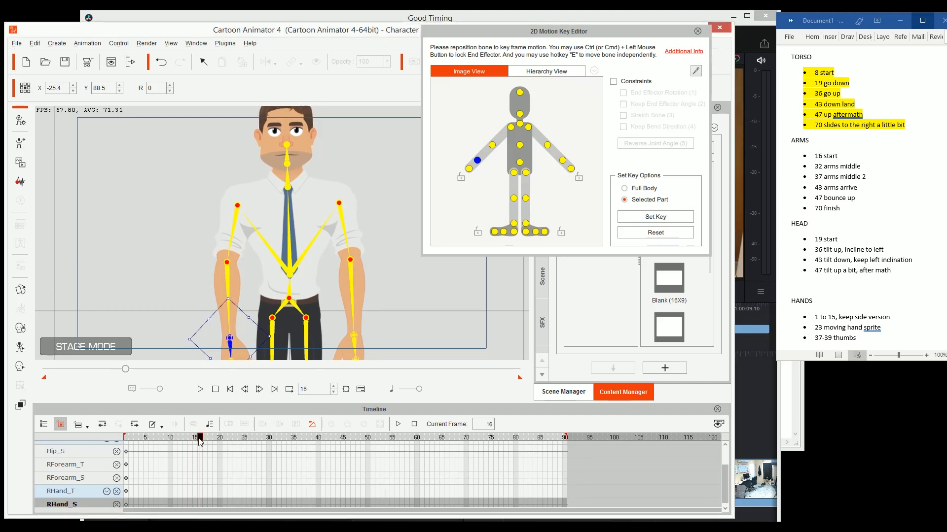
pyautogui.click(200, 492)
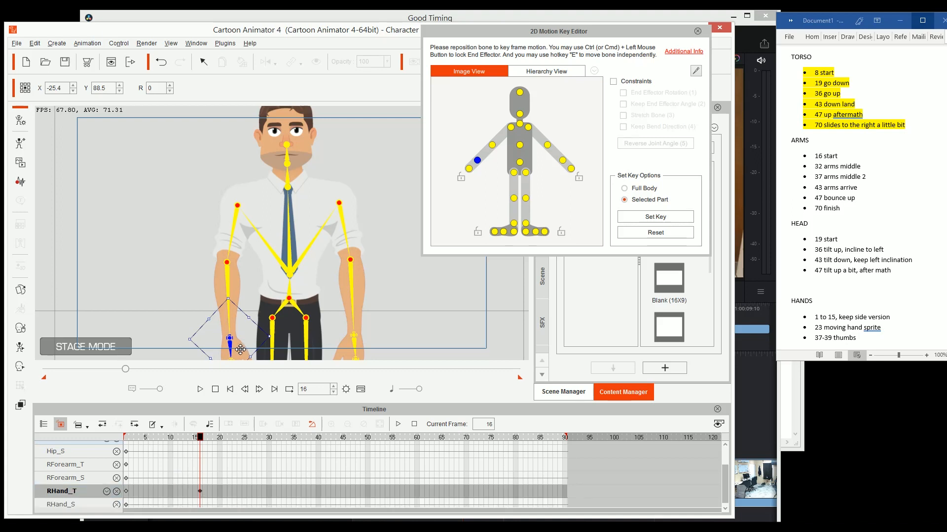
# - Add a transform key for the left hand at frame 16 on the LHand_T track
pyautogui.keyDown('alt'); pyautogui.click(294, 280); pyautogui.keyUp('alt')
pyautogui.moveTo(295, 280); pyautogui.dragTo(334, 241)
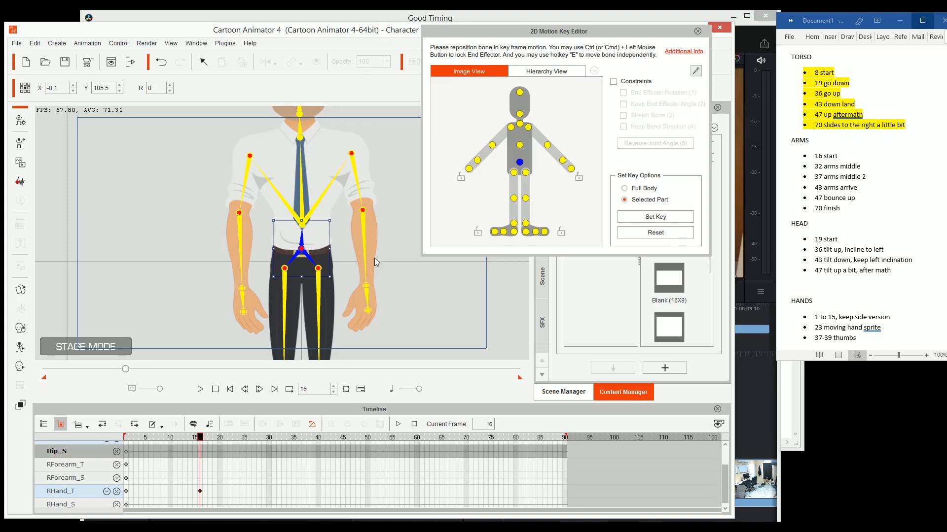
pyautogui.press('alt')
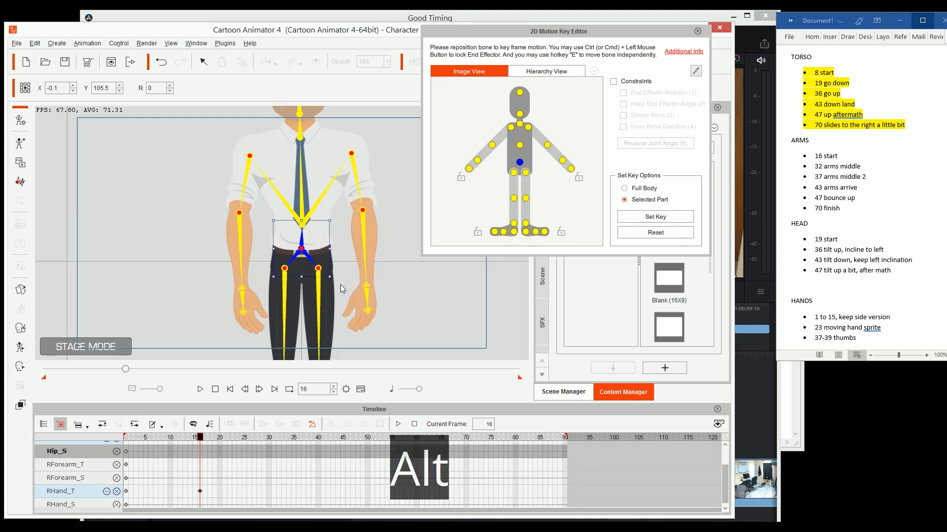
pyautogui.moveTo(340, 285); pyautogui.dragTo(346, 226)
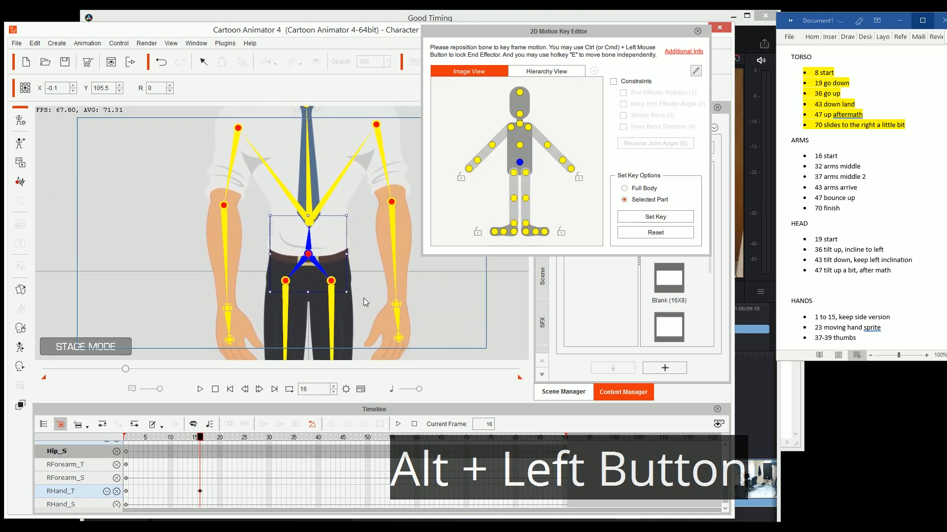
pyautogui.press('alt')
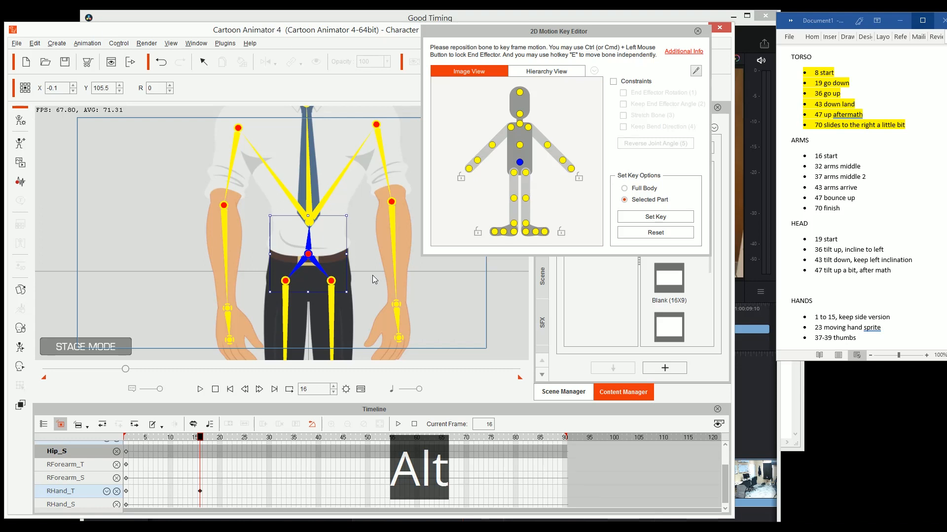
pyautogui.moveTo(371, 275); pyautogui.dragTo(401, 256)
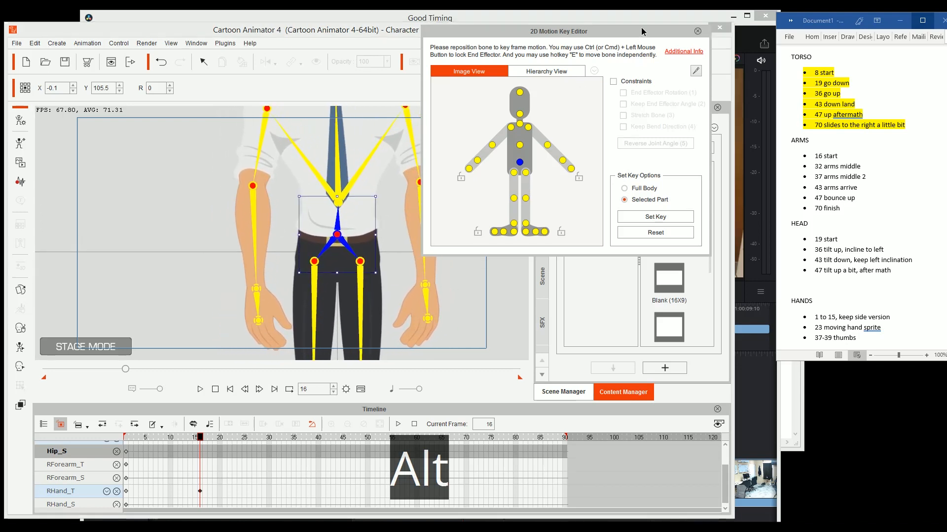
pyautogui.moveTo(641, 27); pyautogui.dragTo(657, 24)
pyautogui.click(257, 297)
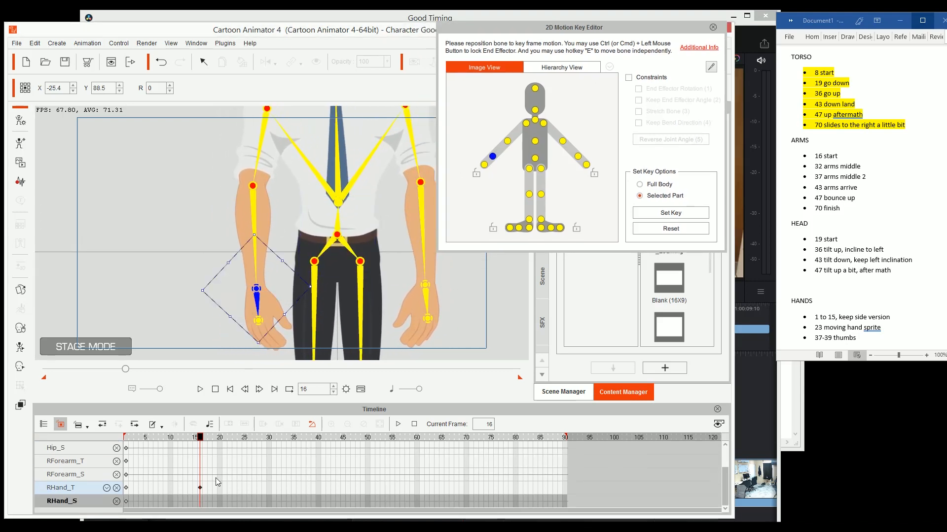
pyautogui.click(427, 300)
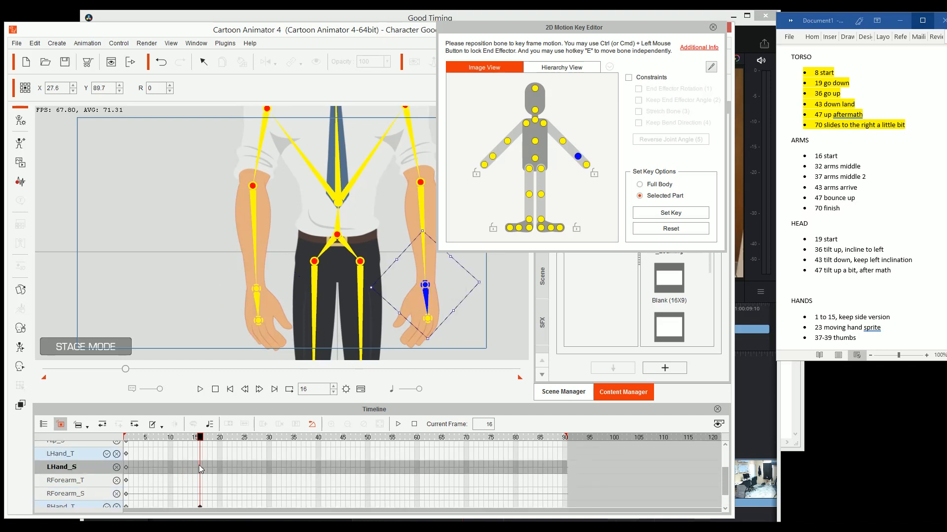
pyautogui.click(66, 456)
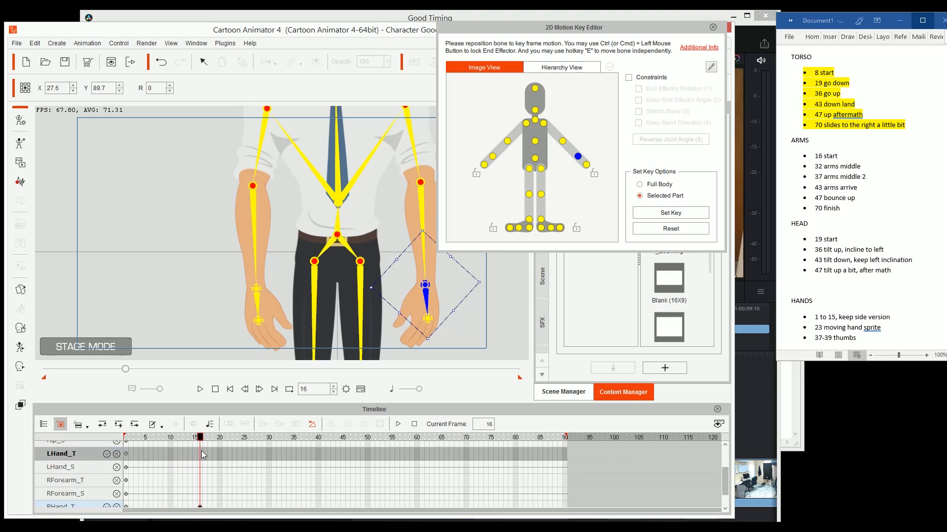
pyautogui.click(118, 424)
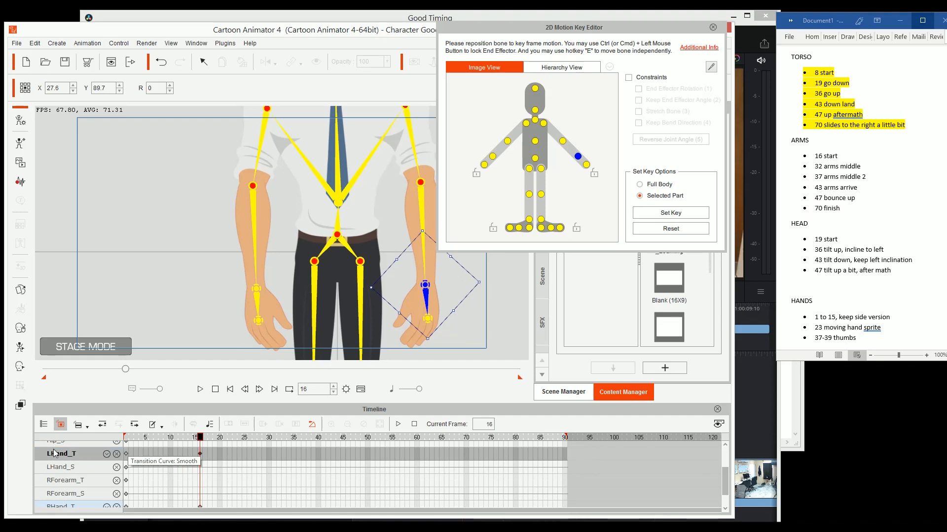
# - Hide the LHand_S, RForearm_S and RHand_S tracks from the timeline and select the right hand bone
pyautogui.click(117, 468)
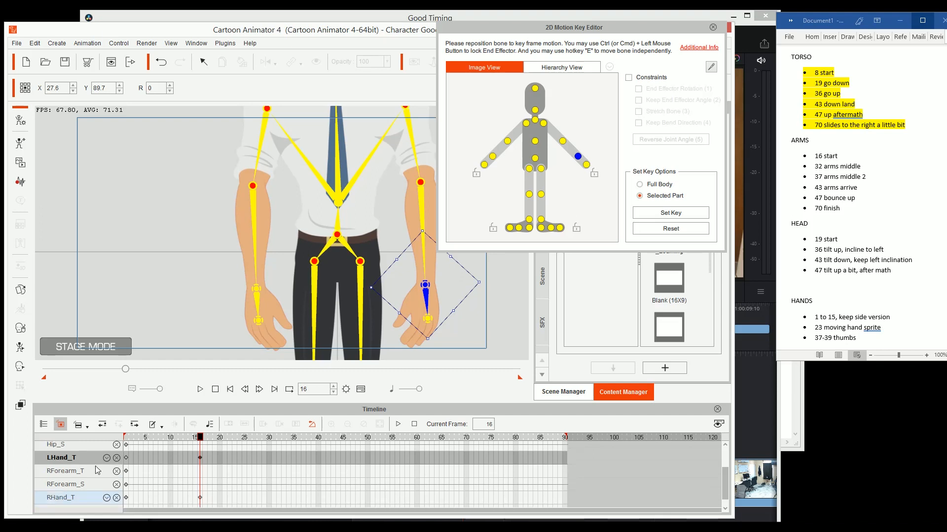
pyautogui.click(116, 485)
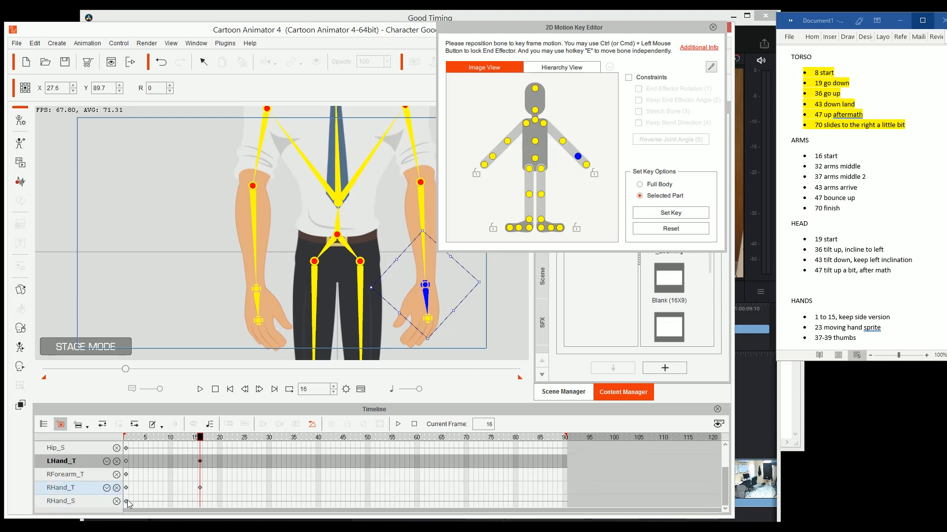
pyautogui.click(116, 501)
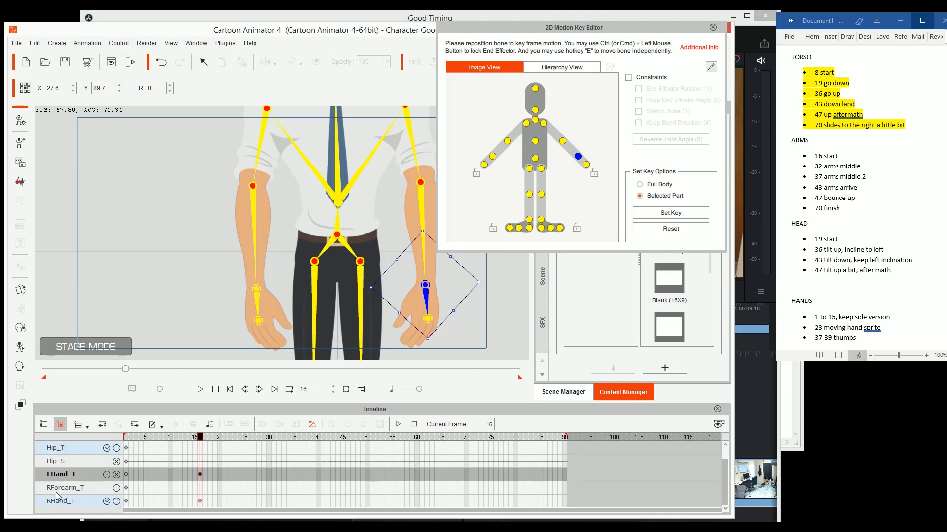
pyautogui.click(256, 304)
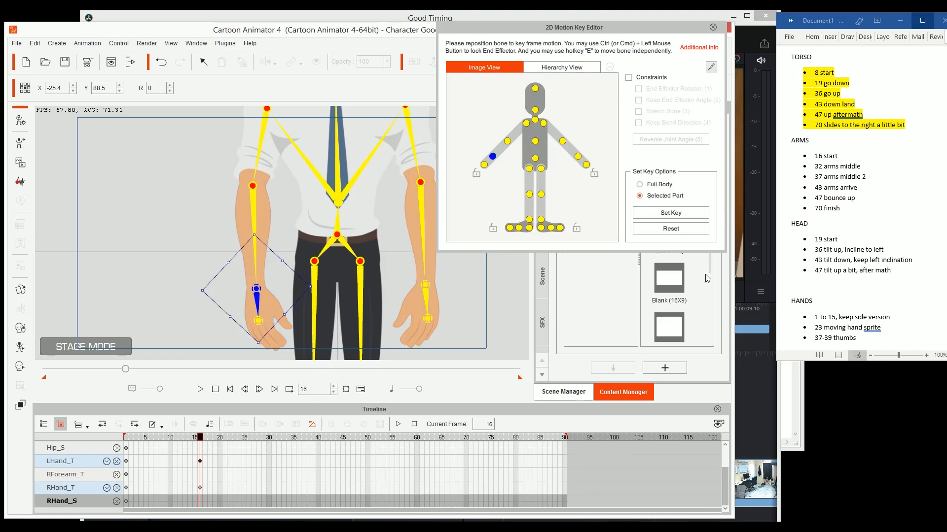
# - Remove the empty line above the HANDS heading in the timing notes and review the ARMS and HANDS entries
pyautogui.click(829, 284)
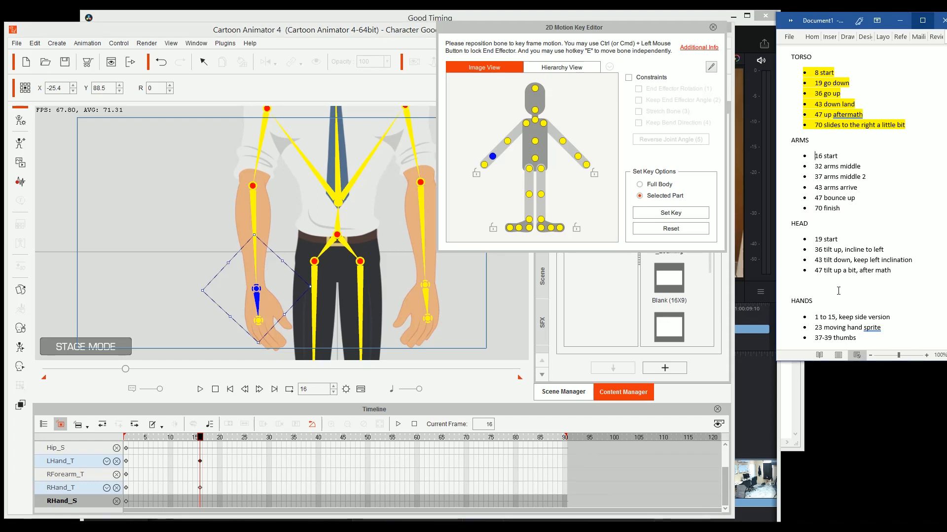
pyautogui.press('Delete')
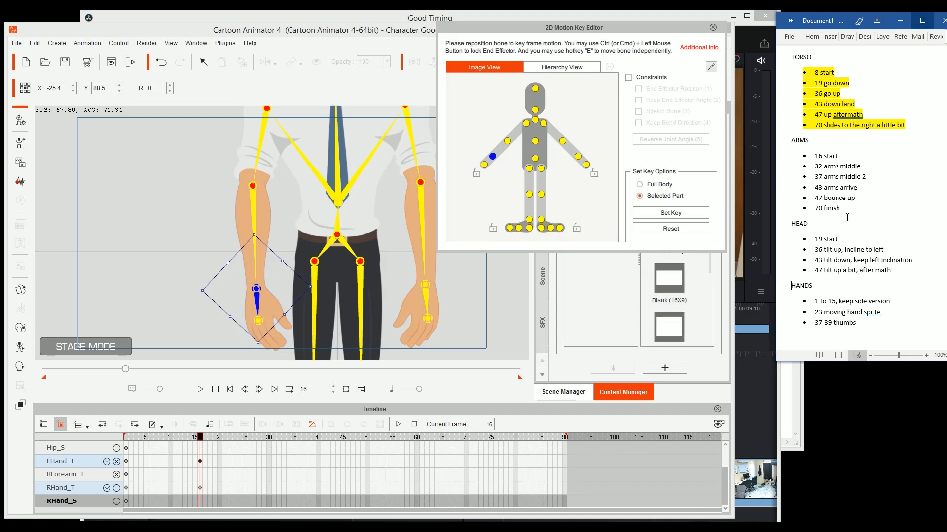
pyautogui.moveTo(846, 209); pyautogui.dragTo(790, 140)
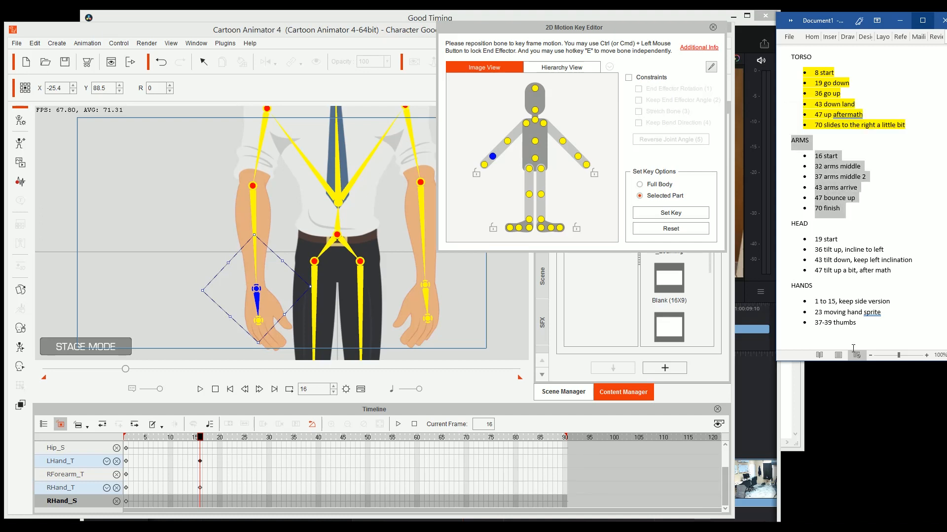
pyautogui.moveTo(863, 330); pyautogui.dragTo(790, 286)
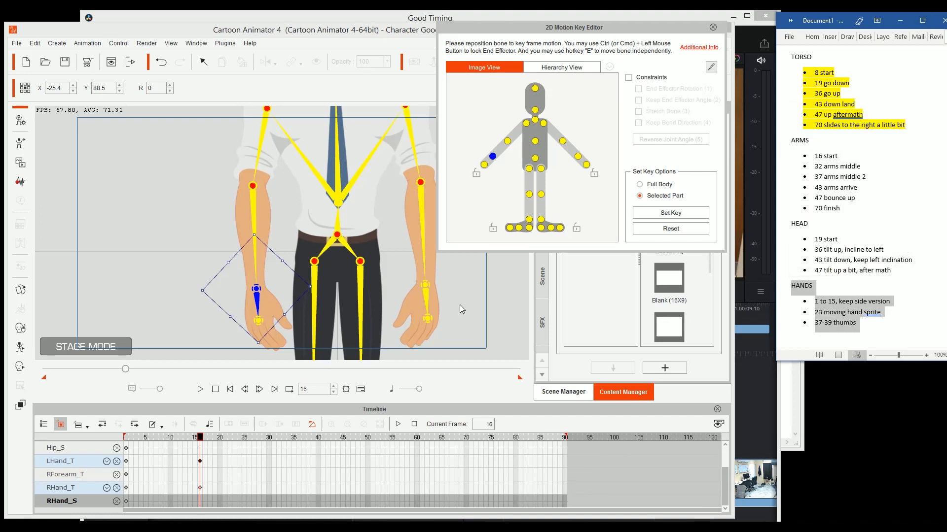
pyautogui.click(848, 309)
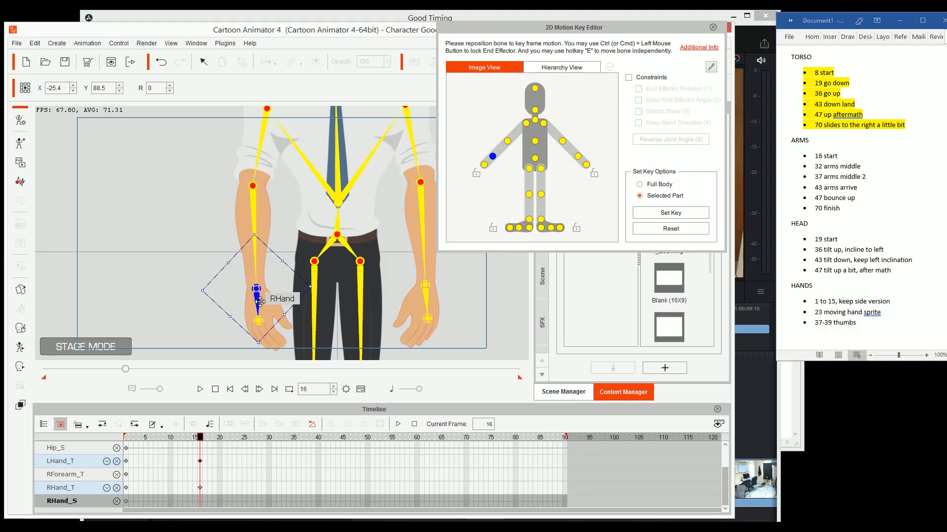
# - Try the 10_Thumb and 06_Pat sprites on the right hand at frame 16 and set it back to 00_Relaxed
pyautogui.press('s')
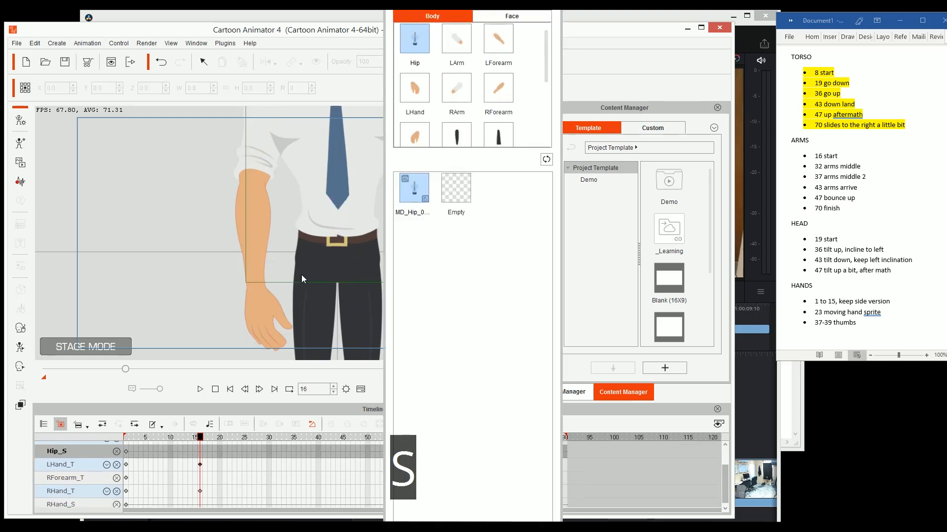
pyautogui.click(258, 310)
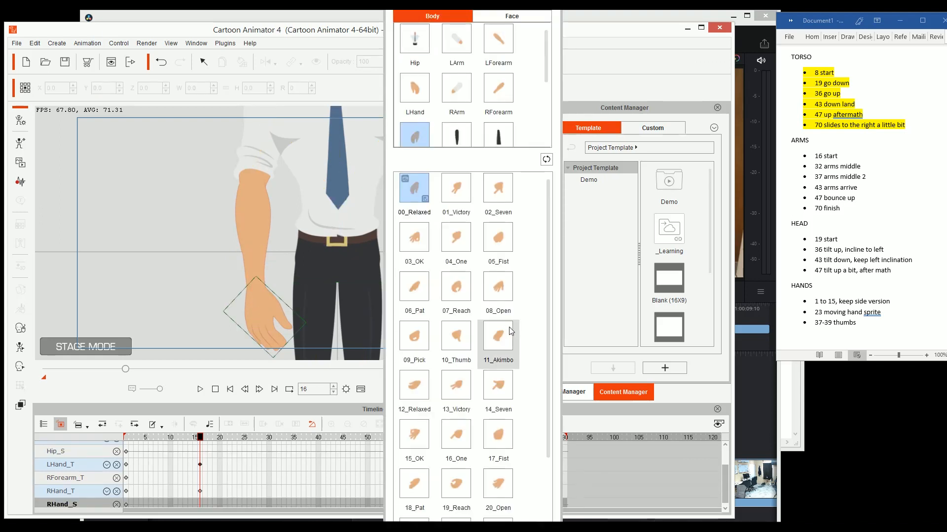
pyautogui.click(457, 338)
pyautogui.click(413, 294)
pyautogui.click(444, 250)
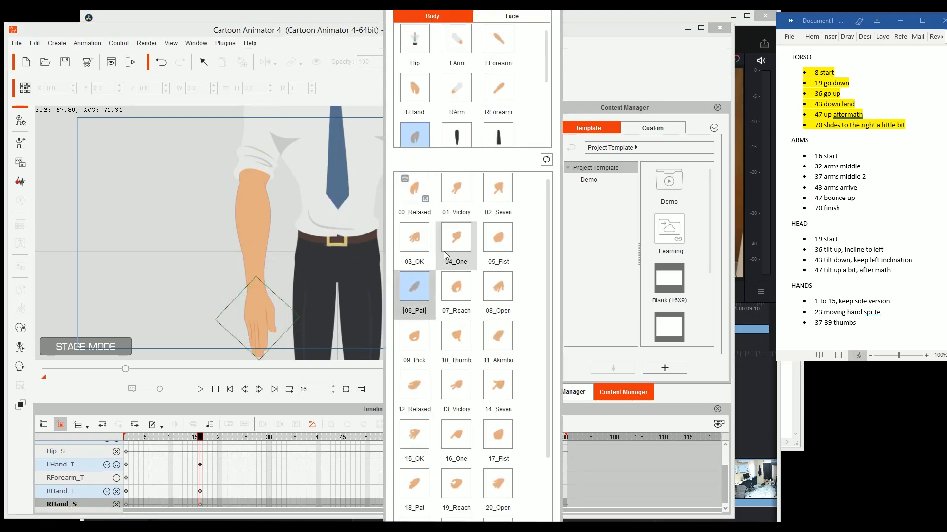
pyautogui.click(415, 190)
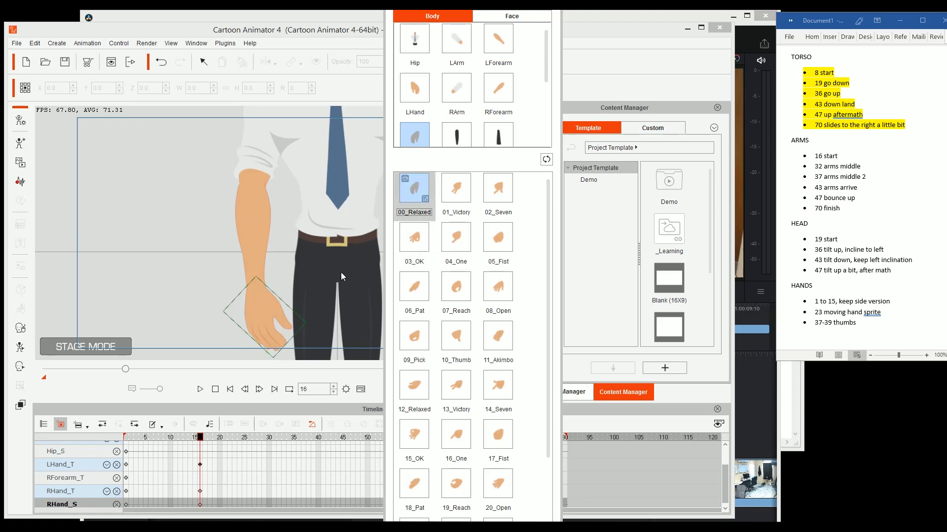
pyautogui.moveTo(341, 272); pyautogui.dragTo(275, 277)
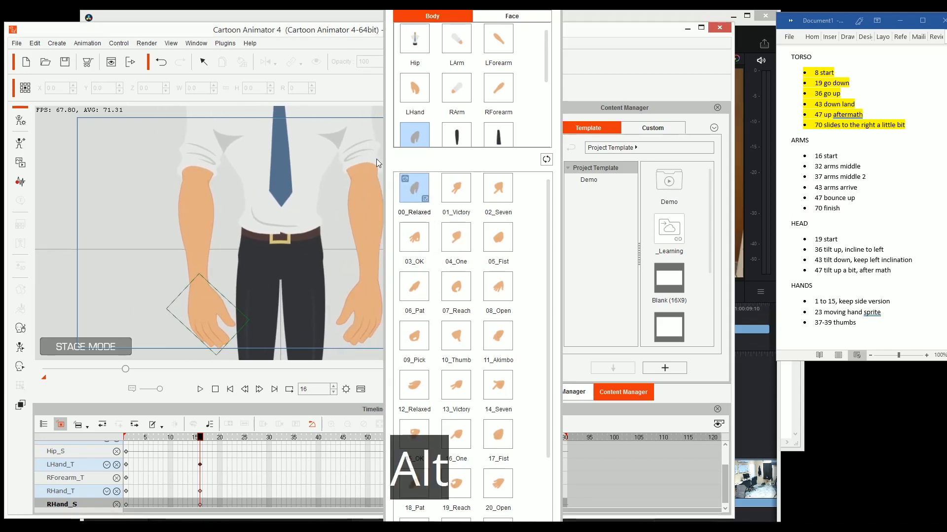
# - Open the 2D Motion Key Editor on the hip and undo the trial sprite changes on the right hand at frame 16
pyautogui.click(265, 263)
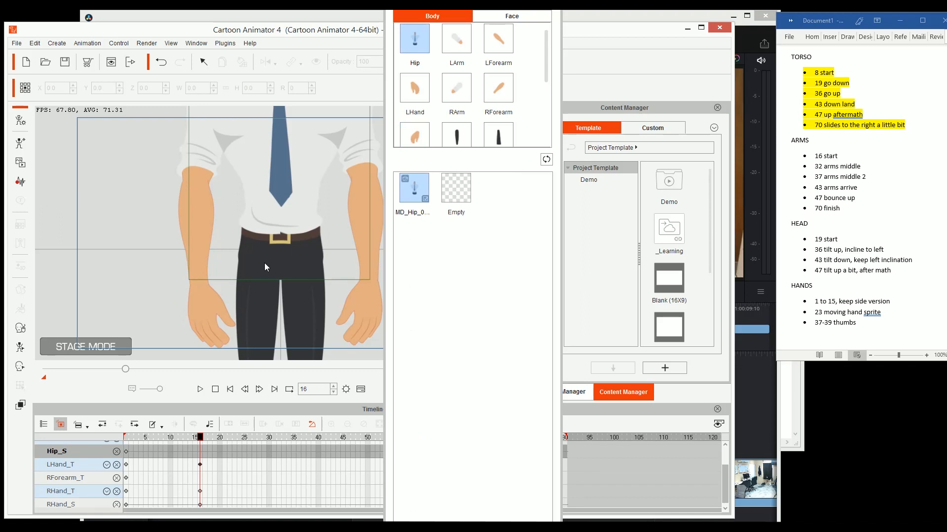
pyautogui.press('k')
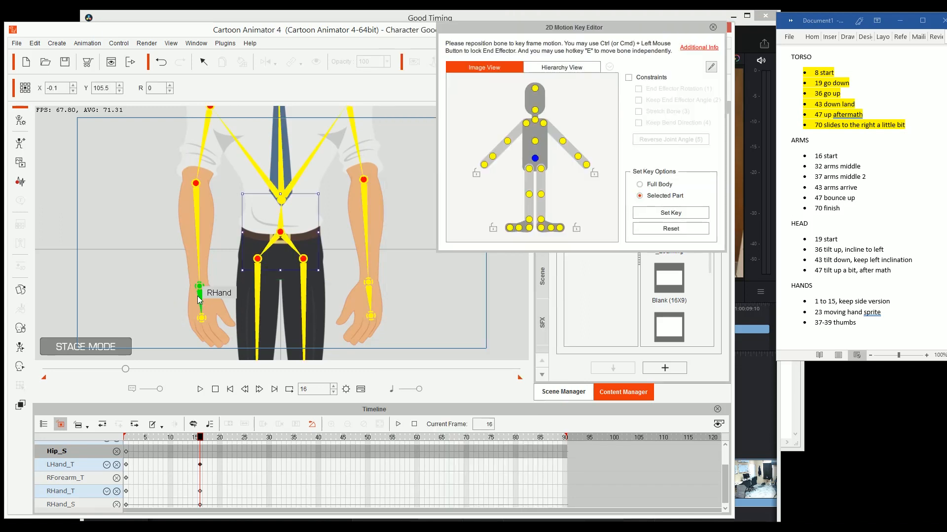
pyautogui.hotkey('ctrl', 'z')
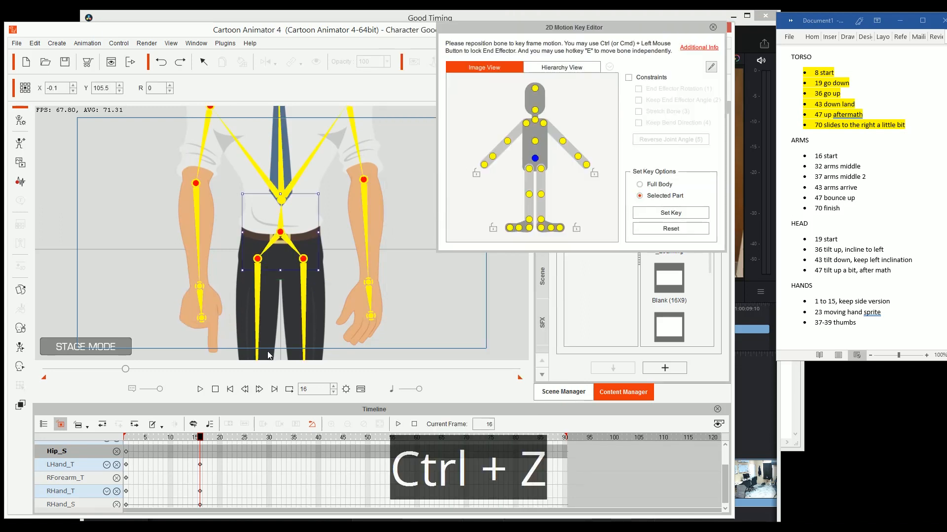
pyautogui.hotkey('ctrl', 'z')
pyautogui.hotkey('ctrl', 'z')
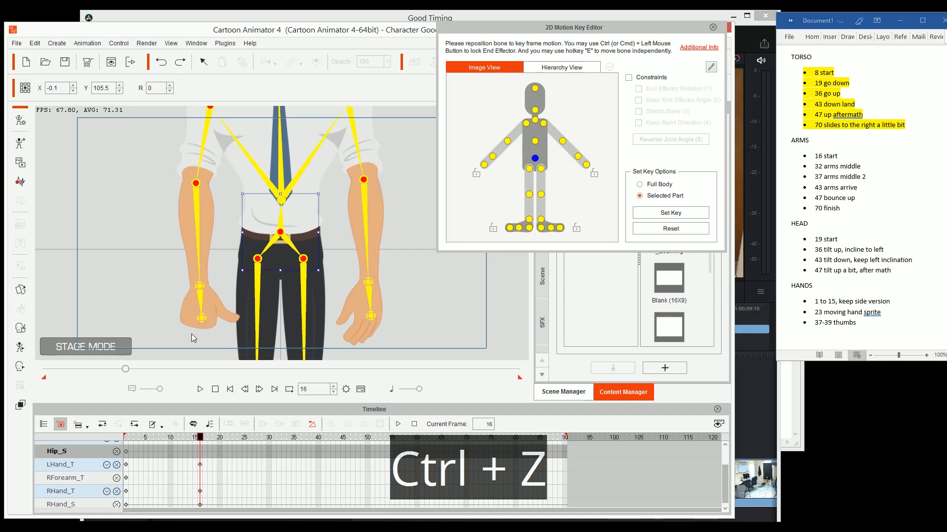
pyautogui.hotkey('ctrl', 'z')
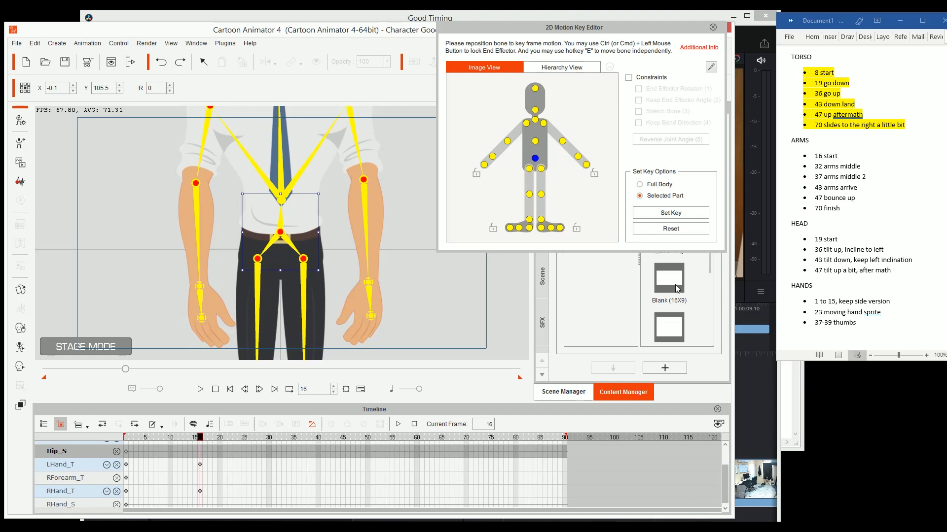
# - Select the right hand bone and move the playhead to frame 32 for the arms middle pose
pyautogui.moveTo(182, 439); pyautogui.dragTo(198, 438)
pyautogui.click(201, 300)
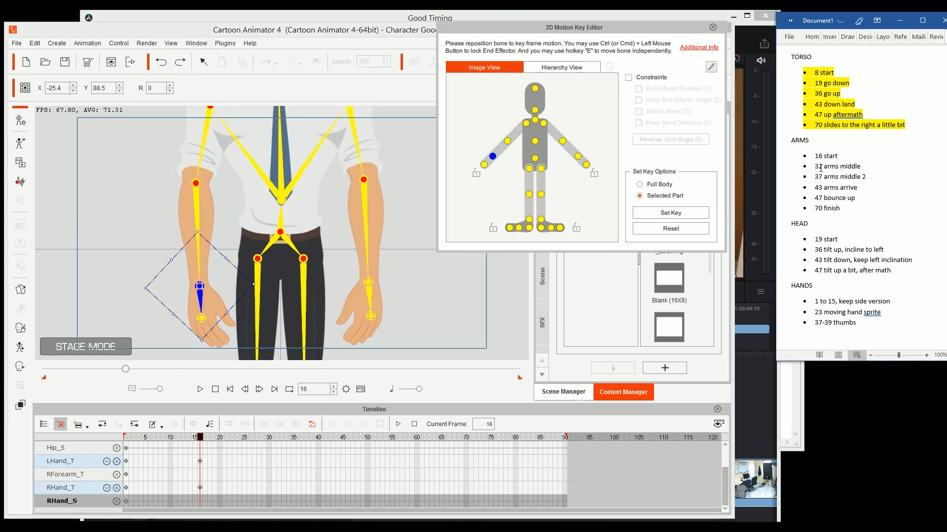
pyautogui.moveTo(200, 439); pyautogui.dragTo(279, 441)
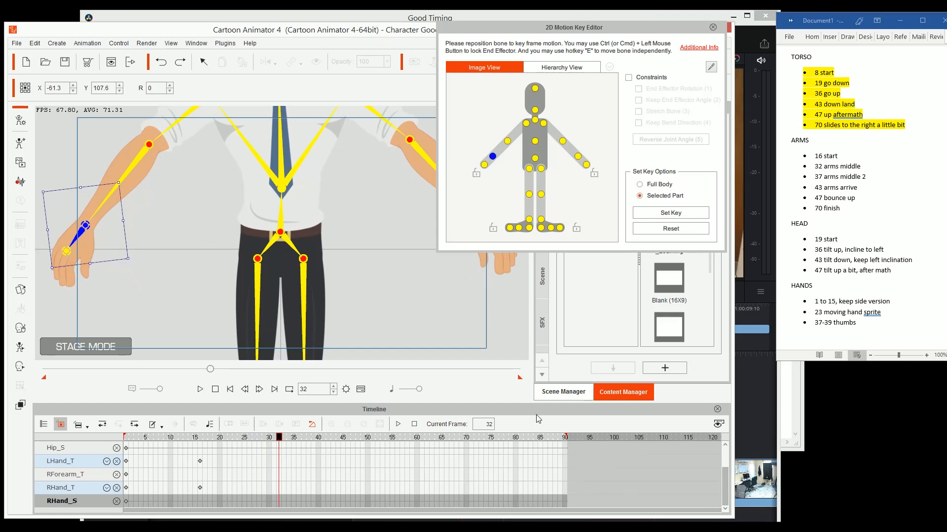
# - Switch to DaVinci Resolve and examine the wrist height in the reference footage at frame 32, then return to Cartoon Animator
pyautogui.click(773, 396)
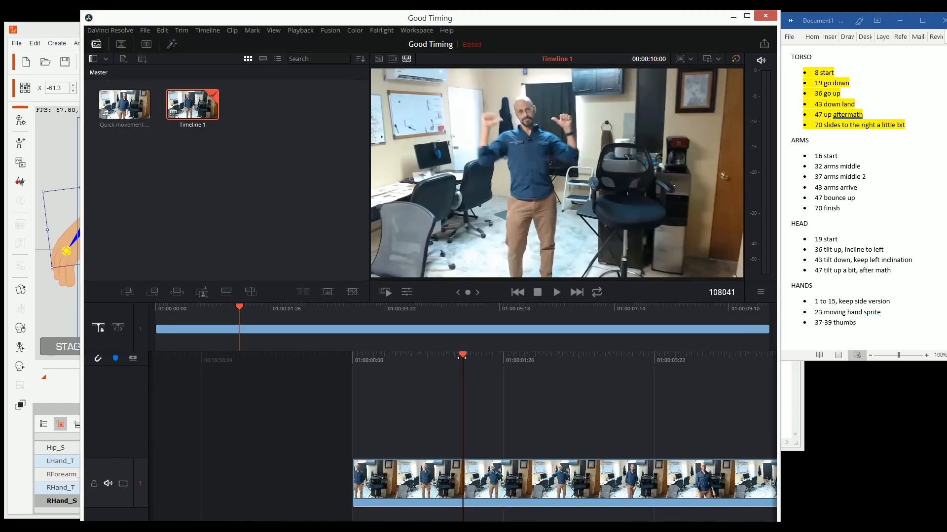
pyautogui.moveTo(463, 357); pyautogui.dragTo(521, 358)
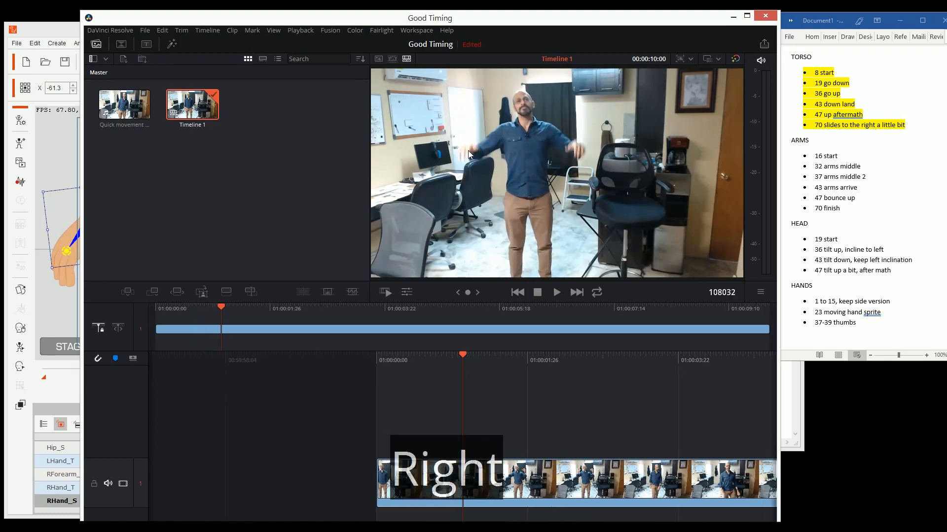
pyautogui.hotkey('ctrl', 'alt', 'd')
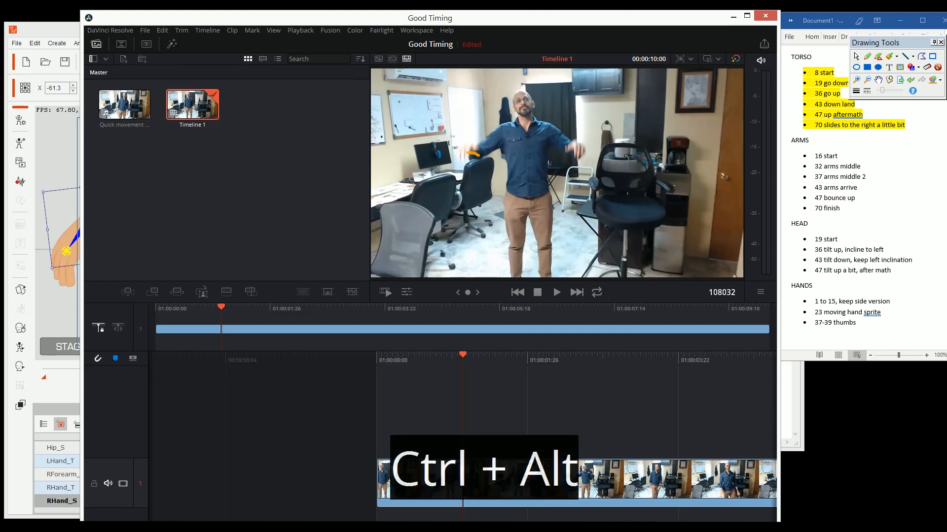
pyautogui.hotkey('ctrl', 'alt', 'd')
pyautogui.click(56, 24)
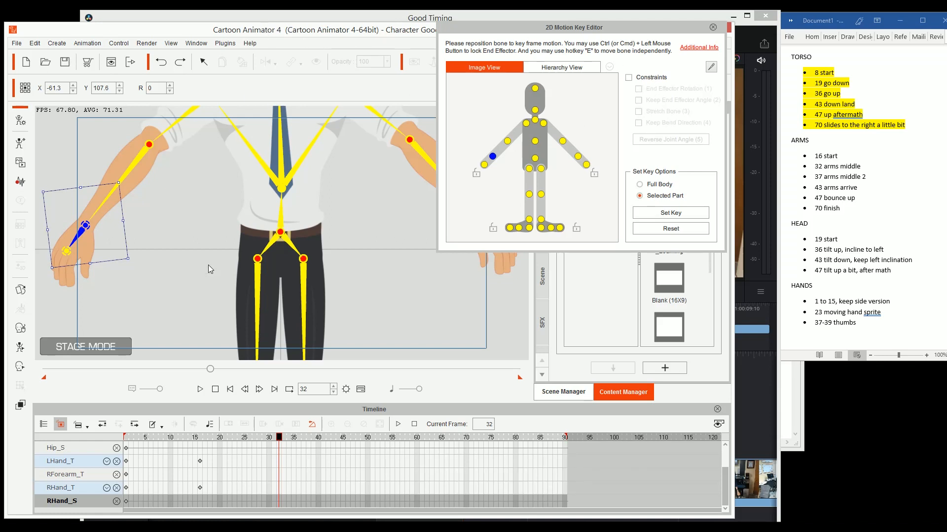
# - Raise both hands toward the elbows at frame 32 with foreshortened forearms, keying the forearm and hand transforms
pyautogui.moveTo(200, 204); pyautogui.dragTo(347, 288)
pyautogui.moveTo(207, 305); pyautogui.dragTo(263, 233)
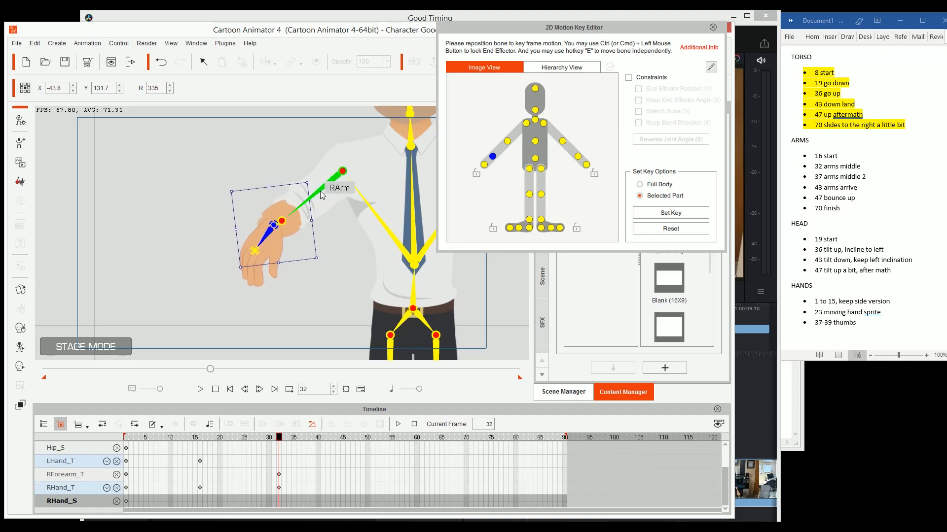
pyautogui.moveTo(310, 179); pyautogui.dragTo(324, 201)
pyautogui.moveTo(266, 233); pyautogui.dragTo(261, 236)
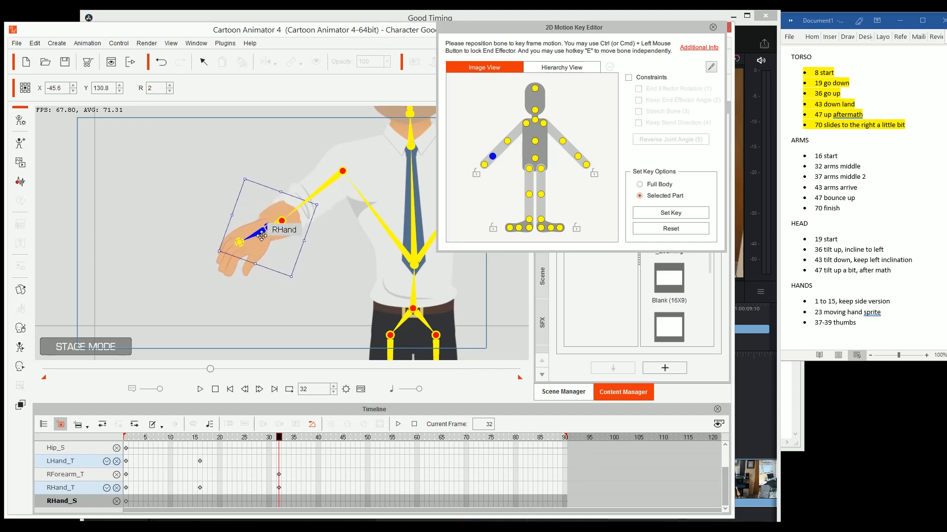
pyautogui.moveTo(317, 212); pyautogui.dragTo(317, 185)
pyautogui.moveTo(389, 265); pyautogui.dragTo(226, 259)
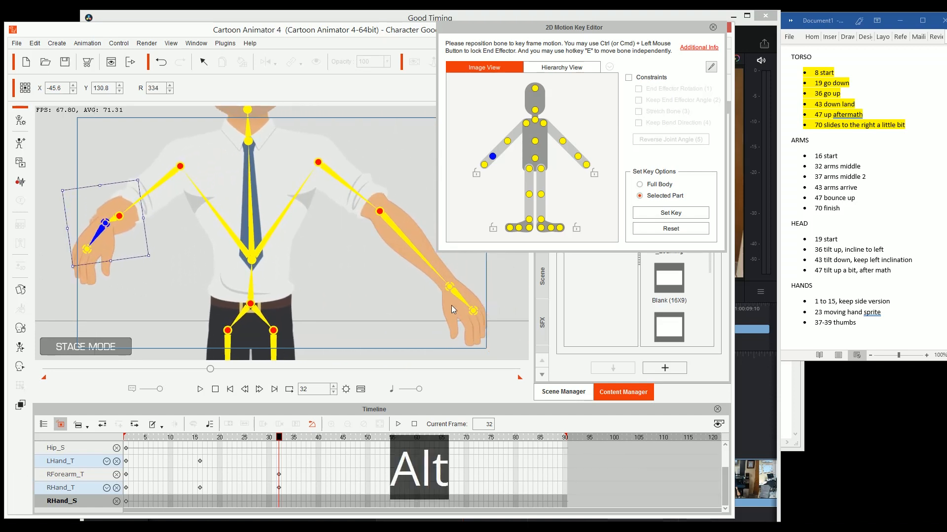
pyautogui.click(449, 287)
pyautogui.moveTo(451, 289); pyautogui.dragTo(405, 220)
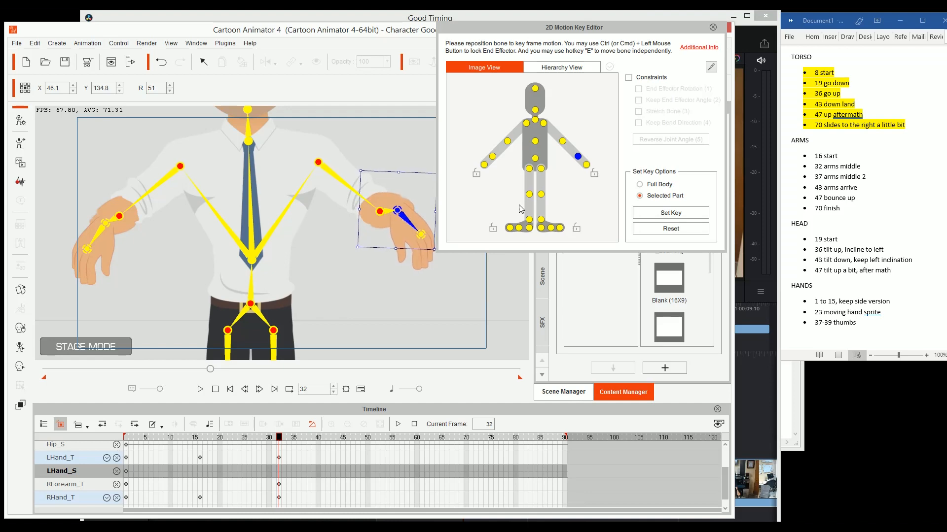
# - Mark the height of both wrists over the frame 32 reference footage in DaVinci Resolve and return to Cartoon Animator for comparison
pyautogui.click(755, 413)
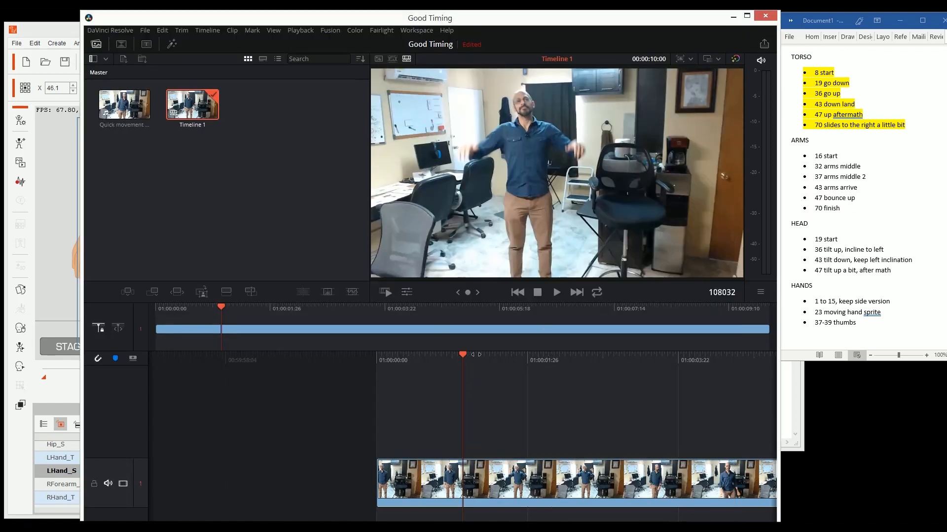
pyautogui.hotkey('ctrl', 'alt')
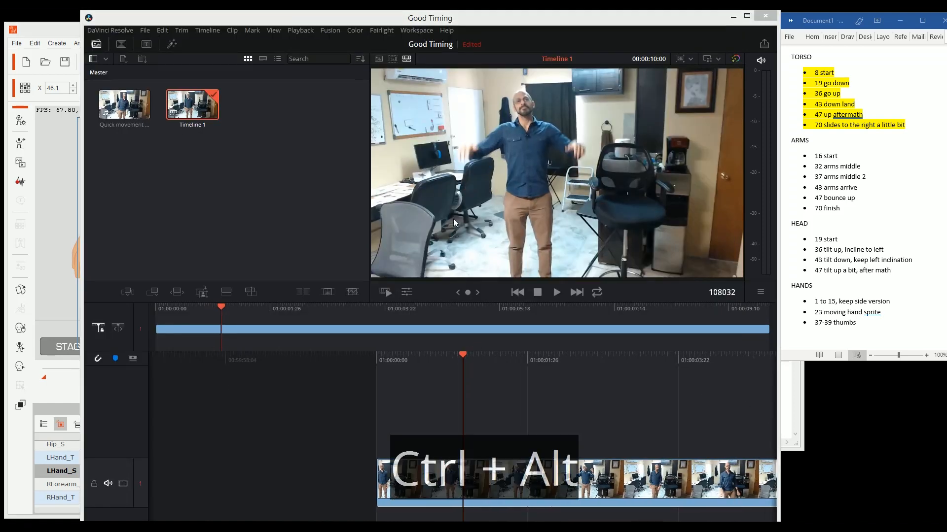
pyautogui.moveTo(454, 152); pyautogui.dragTo(486, 156)
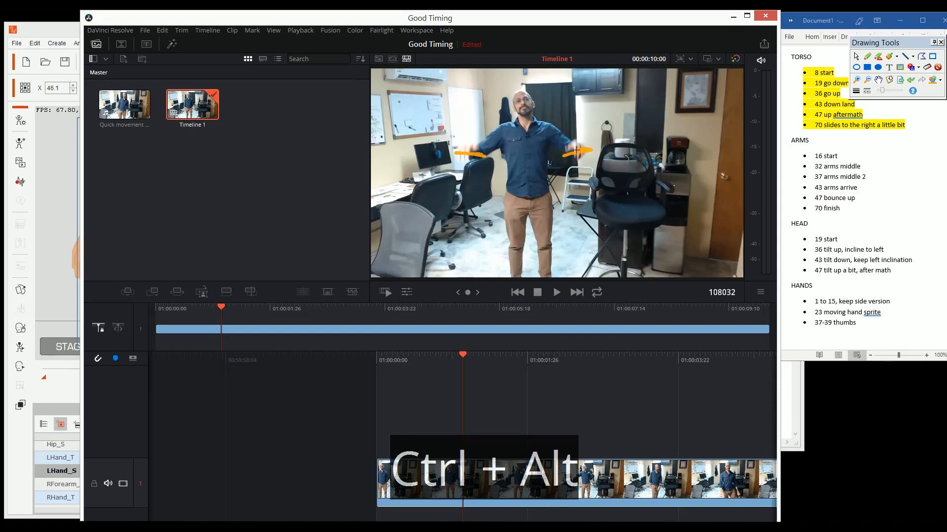
pyautogui.press('alt')
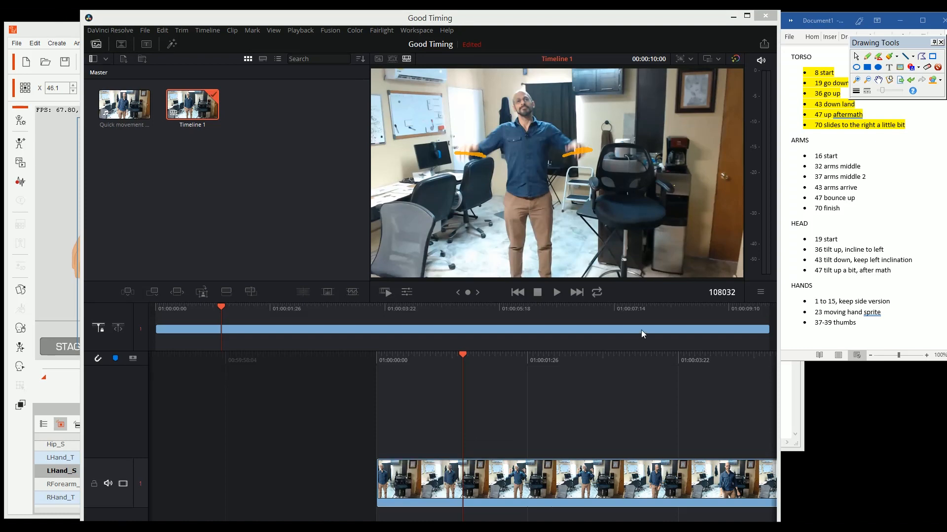
pyautogui.click(56, 33)
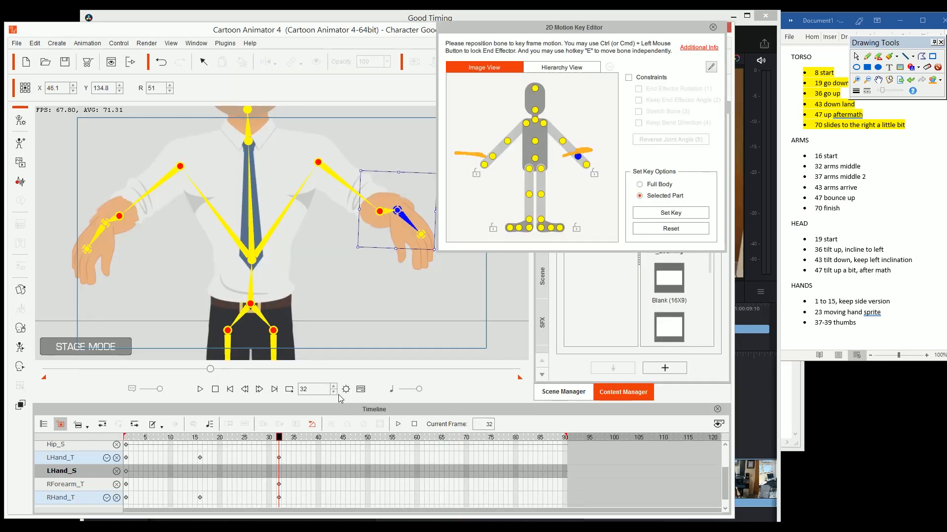
# - Nudge the right and left hands slightly higher at frame 32 to match the reference and clear the drawn guide marks
pyautogui.click(94, 226)
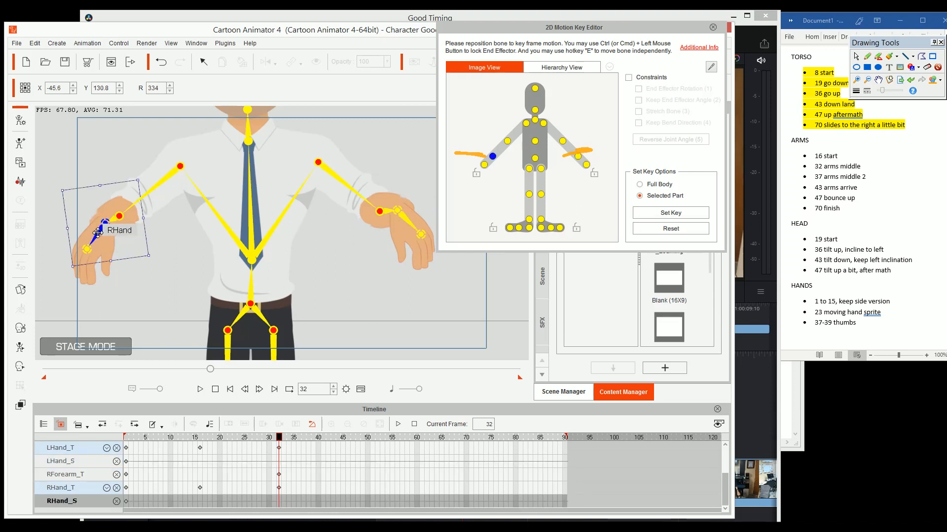
pyautogui.moveTo(93, 226); pyautogui.dragTo(92, 220)
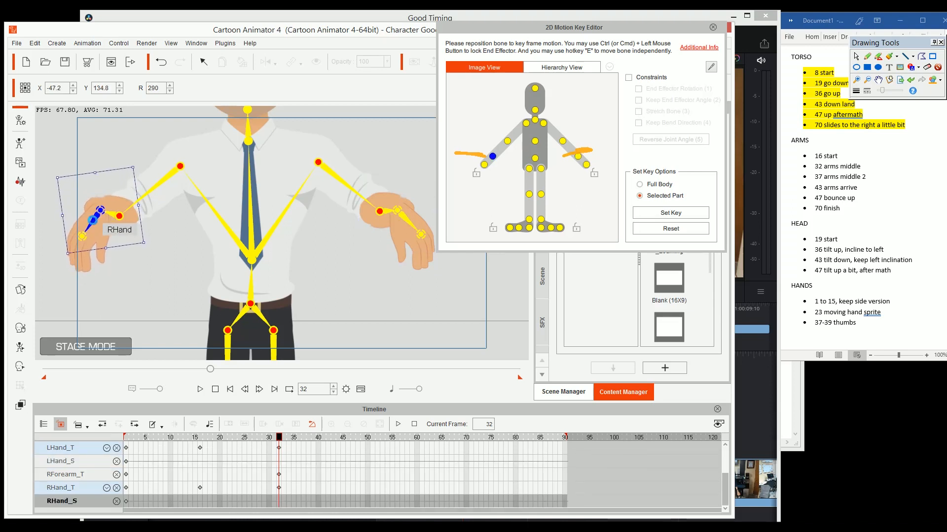
pyautogui.click(402, 209)
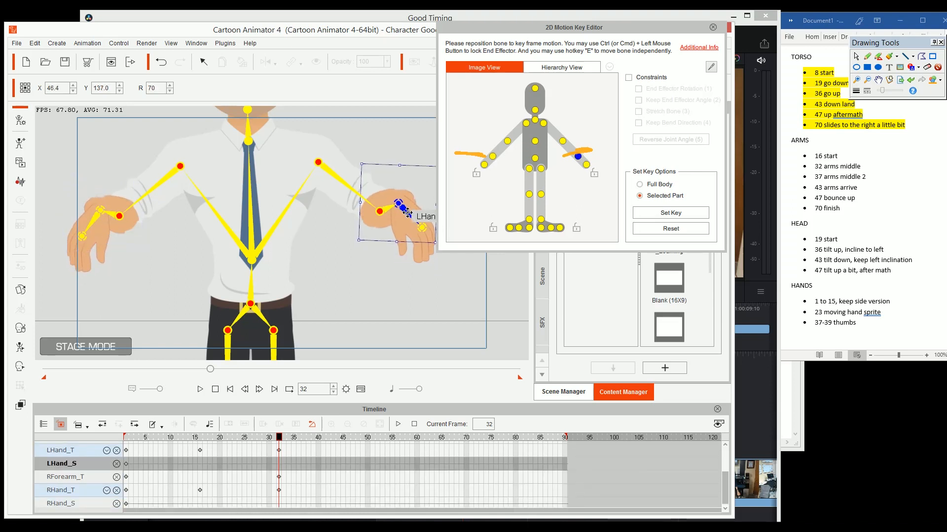
pyautogui.moveTo(407, 213); pyautogui.dragTo(407, 214)
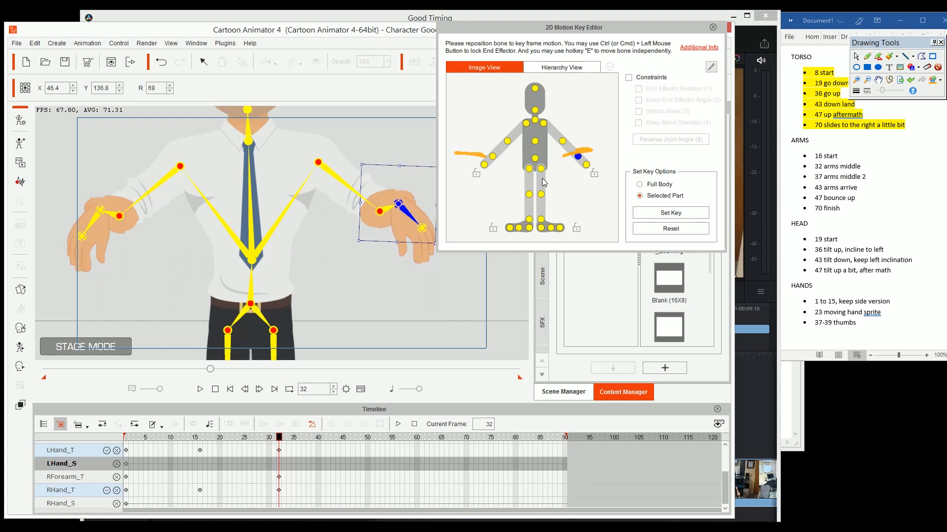
pyautogui.hotkey('ctrl', 'alt')
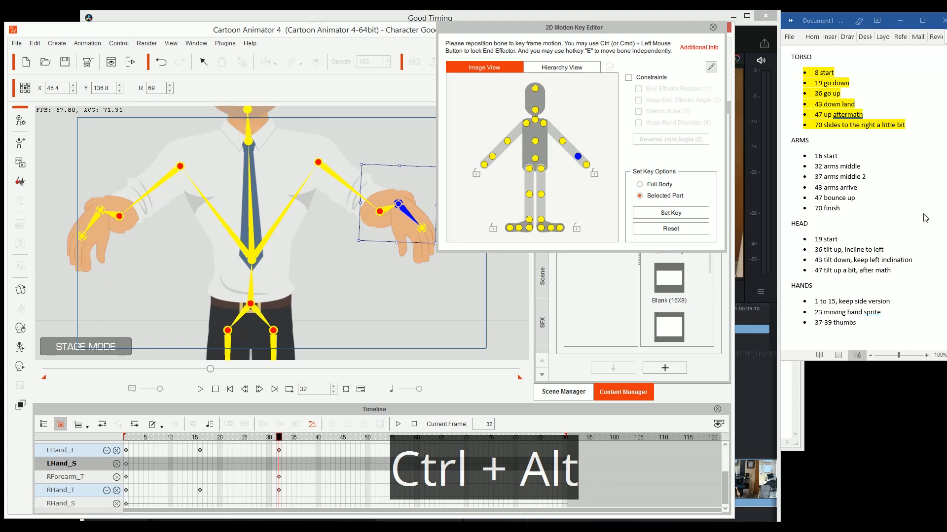
# - Highlight the "16 start" and "32 arms middle" entries under ARMS in the timing notes in yellow
pyautogui.click(849, 158)
pyautogui.moveTo(871, 169); pyautogui.dragTo(814, 155)
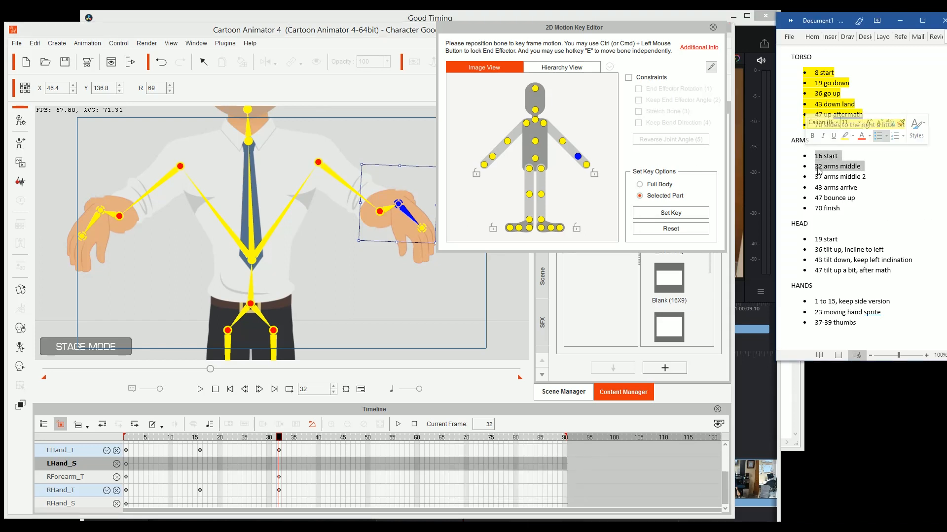
pyautogui.hotkey('ctrl', 'alt', 'h')
pyautogui.moveTo(892, 302); pyautogui.dragTo(814, 302)
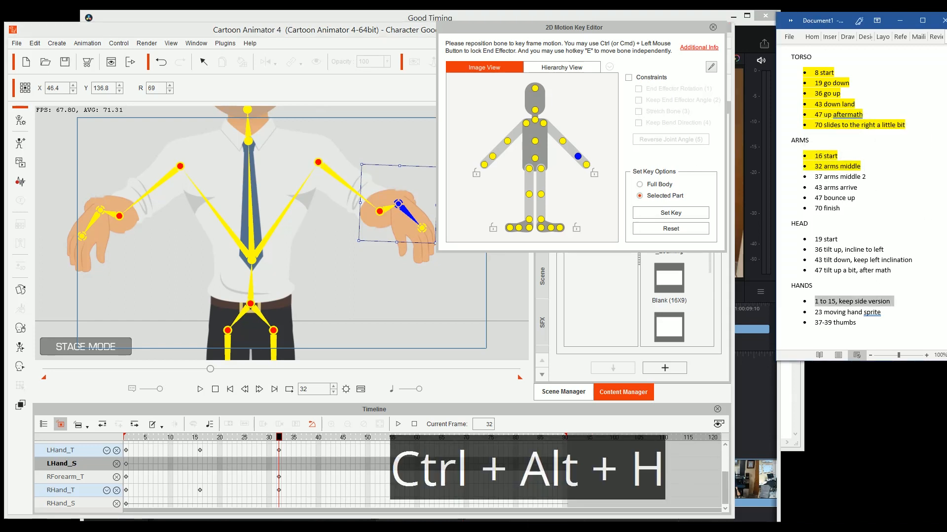
pyautogui.click(310, 61)
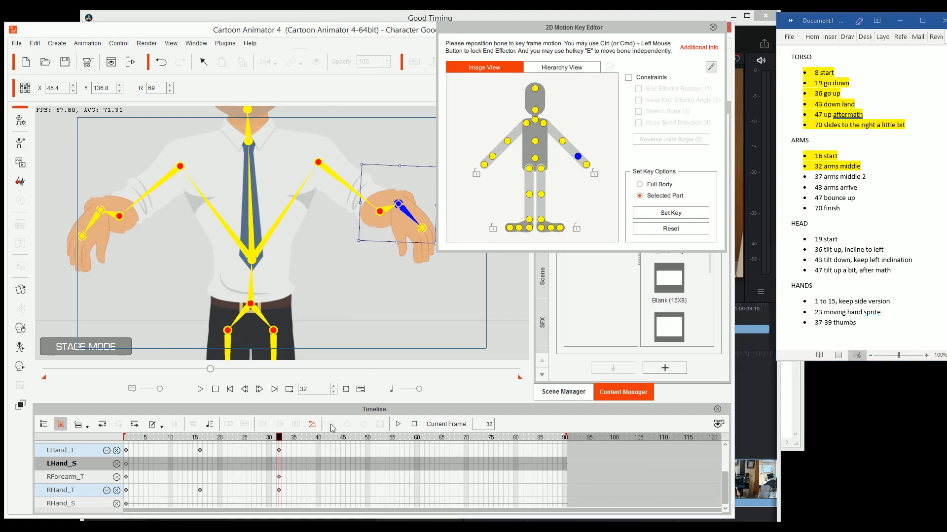
# - Select the right forearm bone and check the transform keys on the hand and forearm tracks
pyautogui.moveTo(279, 438); pyautogui.dragTo(279, 472)
pyautogui.click(112, 213)
pyautogui.scroll(-1, 249, 492)
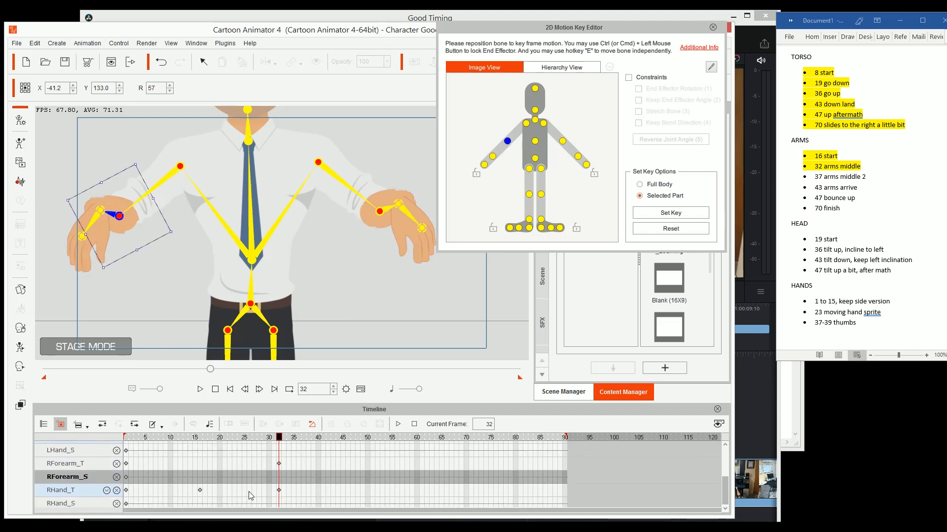
pyautogui.scroll(2, 206, 474)
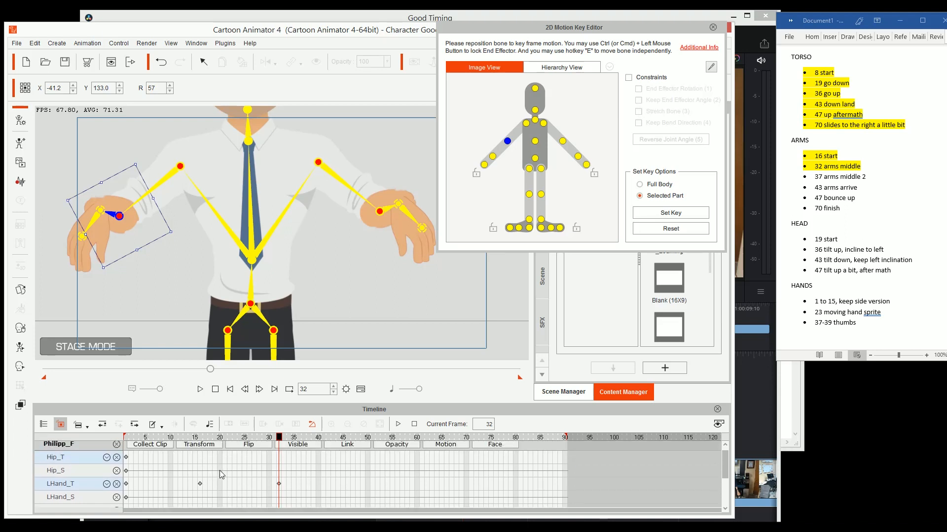
pyautogui.scroll(-2, 220, 471)
pyautogui.scroll(-1, 234, 464)
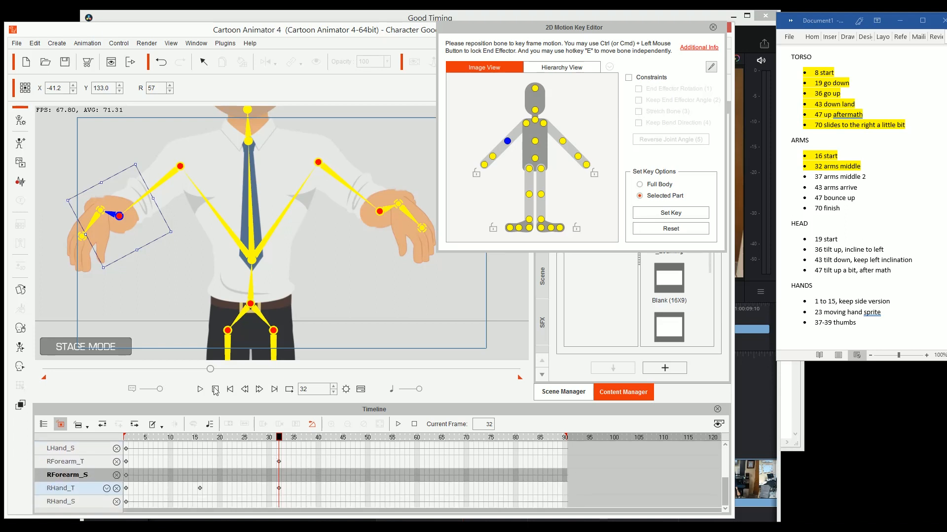
# - Copy the left forearm's transform key from frame 1 to frame 16 on the LForearm_T track
pyautogui.click(387, 207)
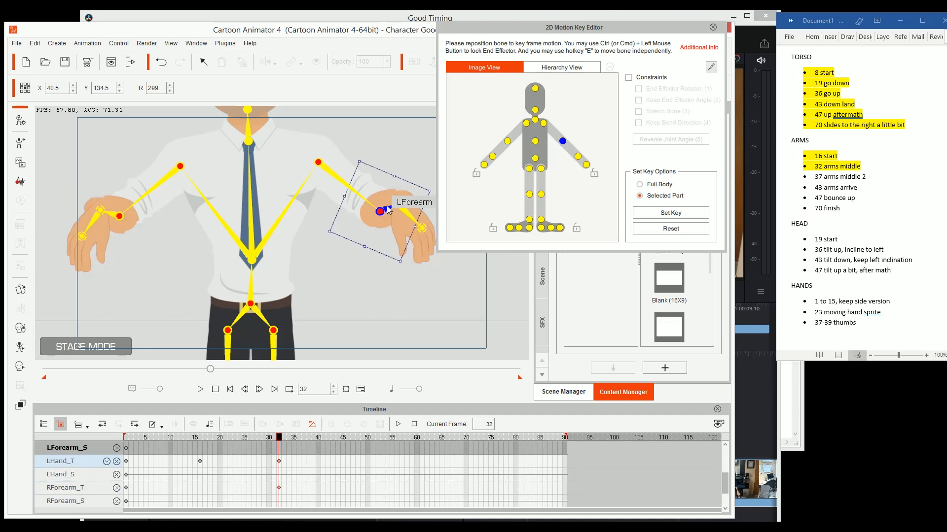
pyautogui.scroll(3, 246, 493)
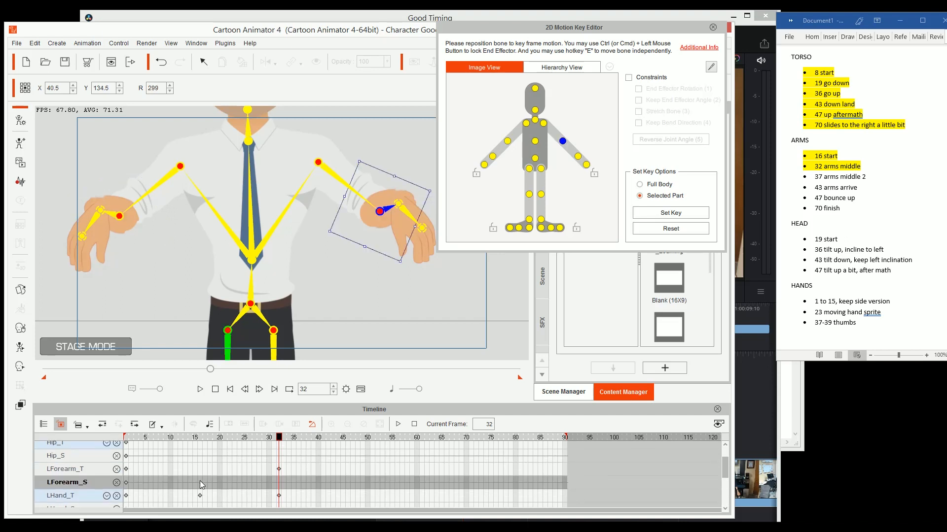
pyautogui.click(132, 470)
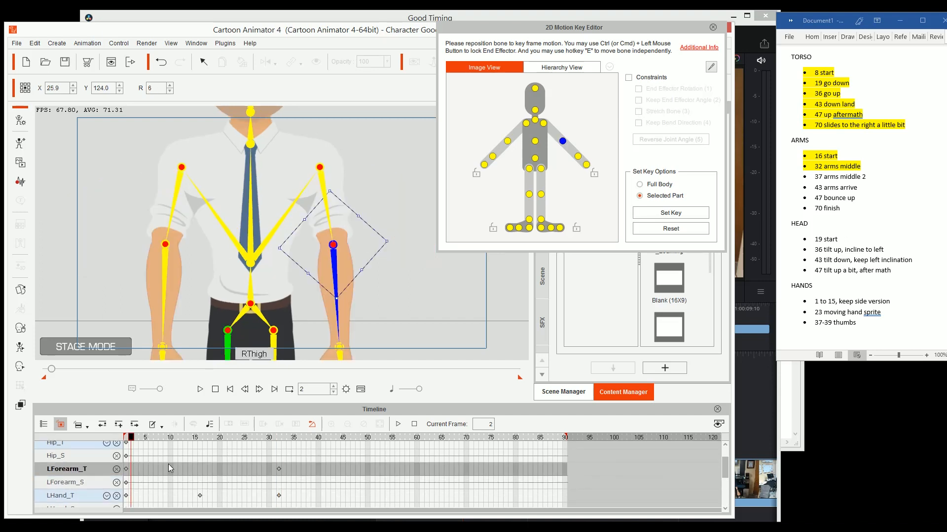
pyautogui.click(128, 472)
pyautogui.scroll(-2, 152, 481)
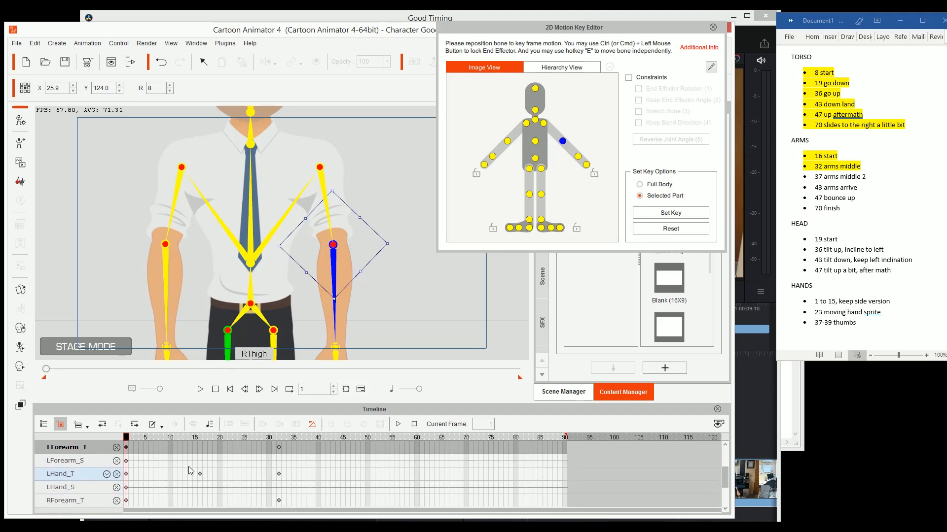
pyautogui.scroll(2, 158, 489)
pyautogui.scroll(-1, 158, 488)
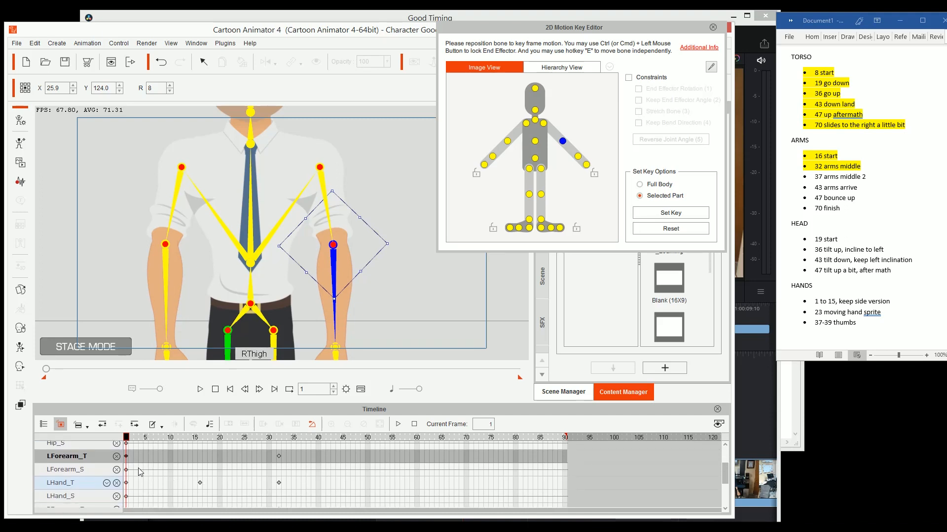
pyautogui.hotkey('ctrl', 'alt', 'd')
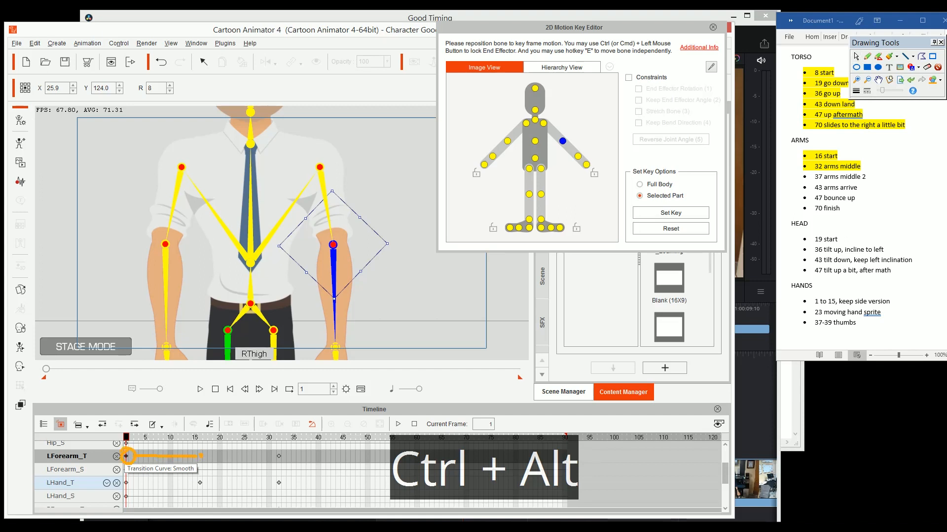
pyautogui.hotkey('ctrl', 'alt', 'd')
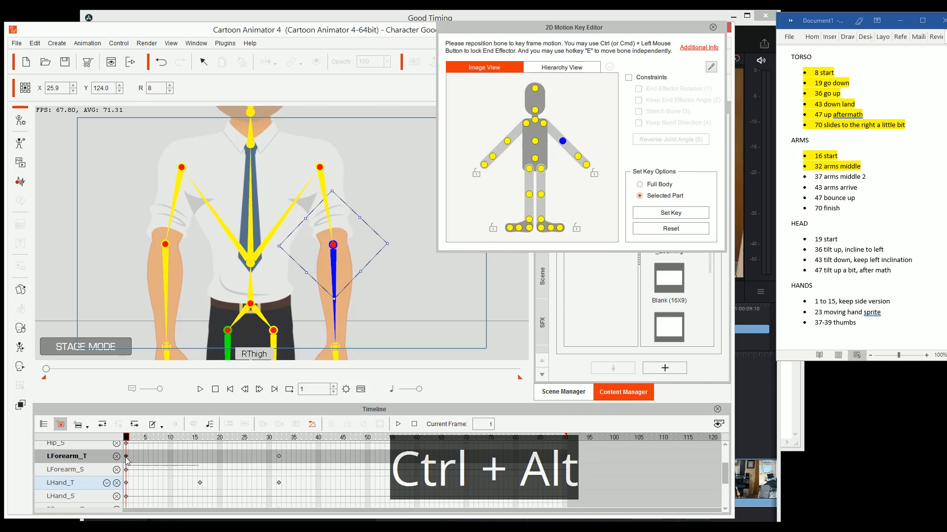
pyautogui.hotkey('ctrl', 'c')
pyautogui.click(200, 457)
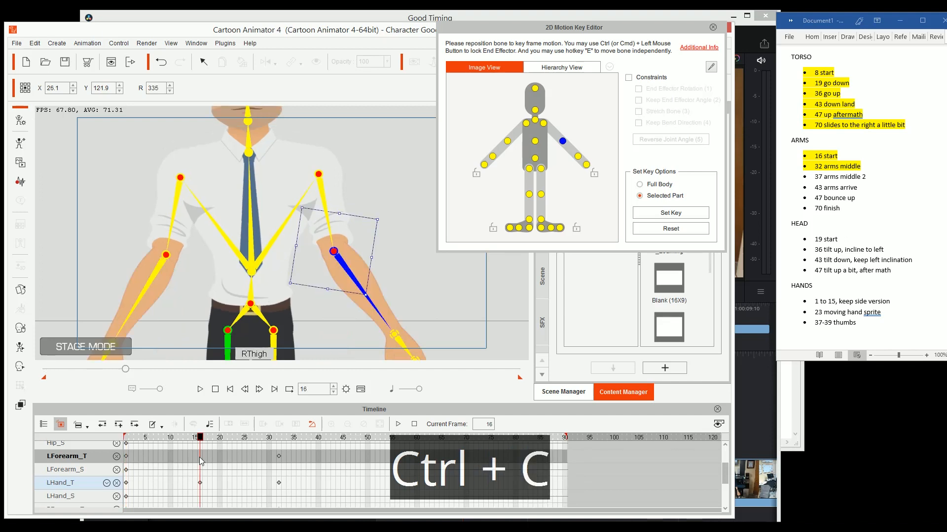
pyautogui.hotkey('ctrl', 'v')
pyautogui.scroll(-1, 182, 457)
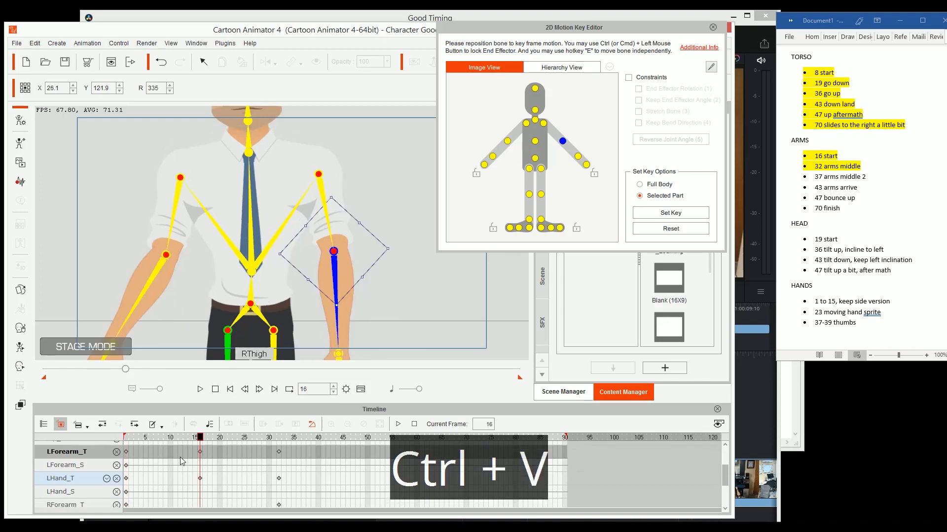
# - Copy the right forearm's transform key from frame 1 to frame 16 and scrub around that frame to check the motion
pyautogui.scroll(-1, 136, 484)
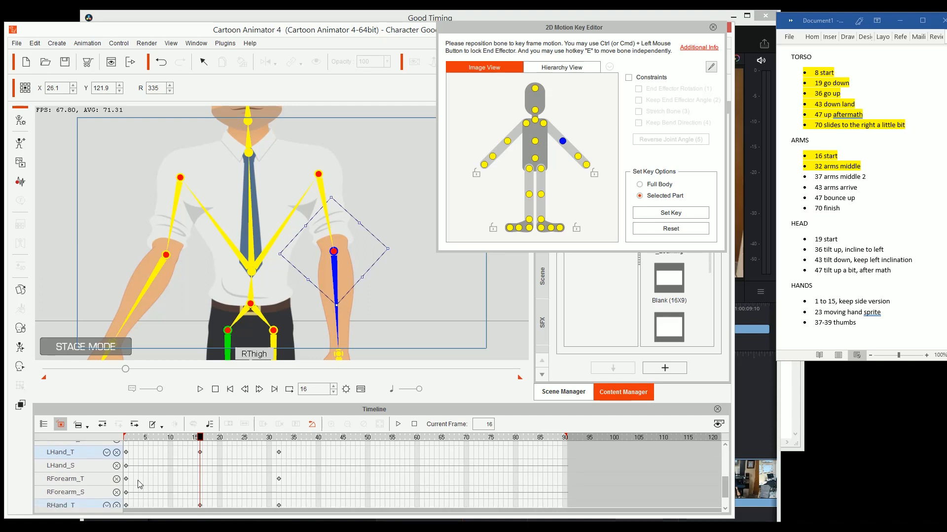
pyautogui.click(127, 478)
pyautogui.scroll(-1, 129, 473)
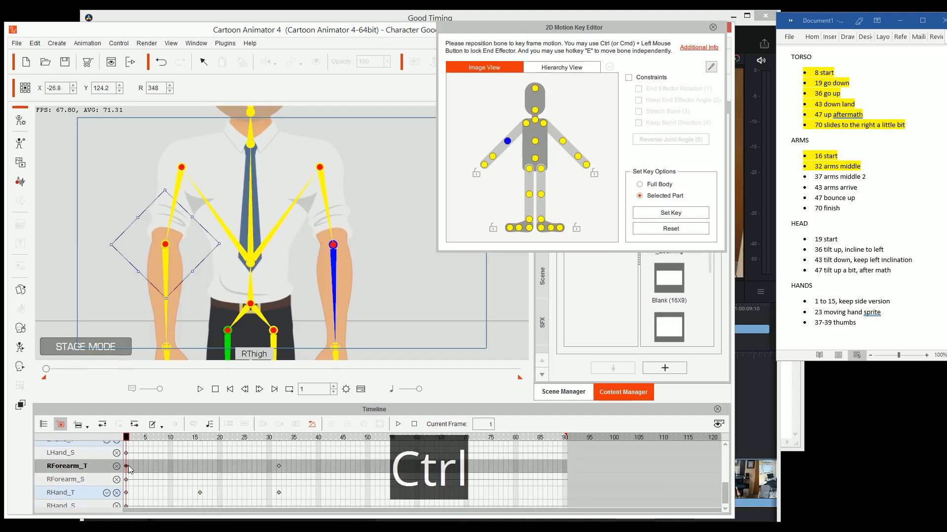
pyautogui.hotkey('ctrl', 'c')
pyautogui.click(199, 467)
pyautogui.hotkey('ctrl', 'v')
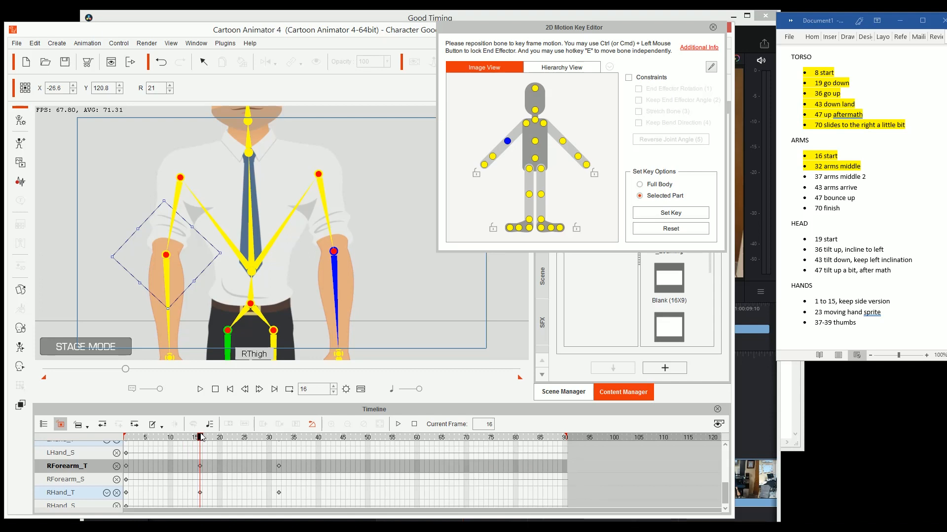
pyautogui.moveTo(200, 437); pyautogui.dragTo(186, 465)
# - Hide the scale tracks of both hands and both forearms, leaving only their transform tracks in the timeline
pyautogui.scroll(1, 222, 478)
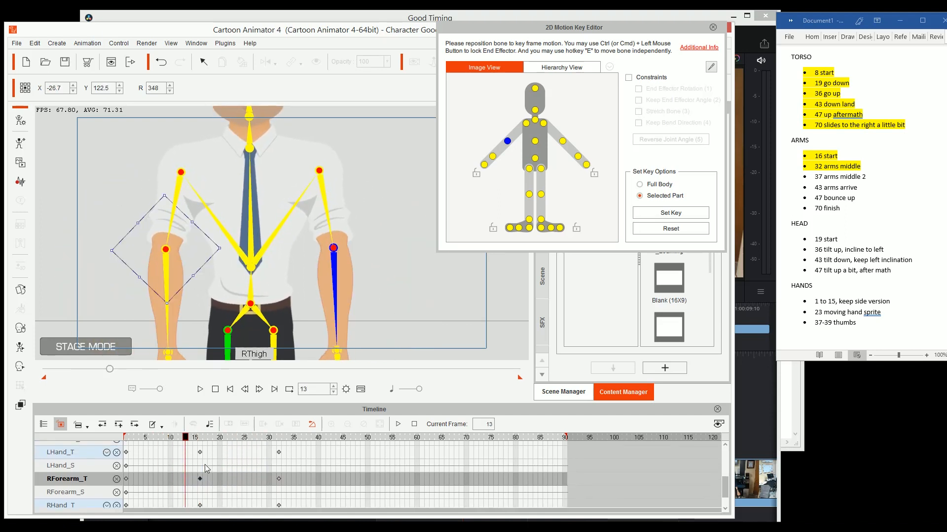
pyautogui.scroll(1, 205, 478)
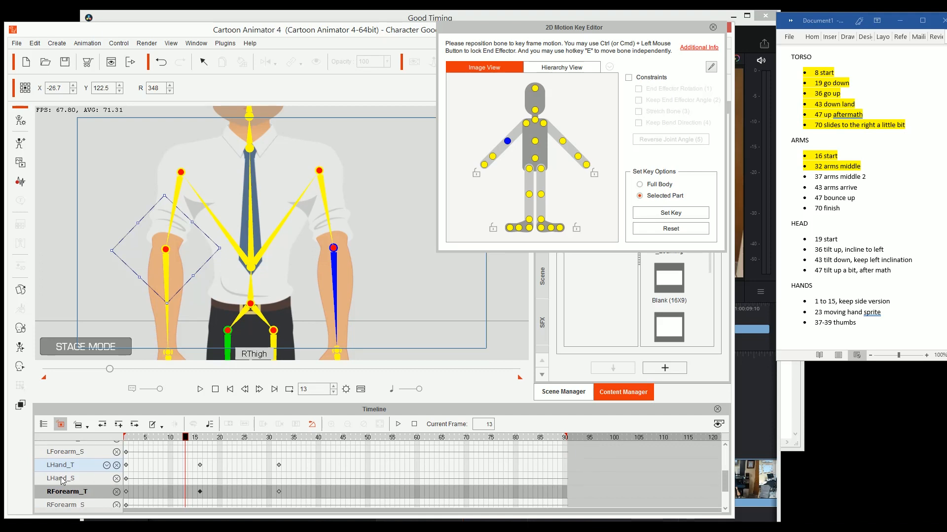
pyautogui.click(117, 479)
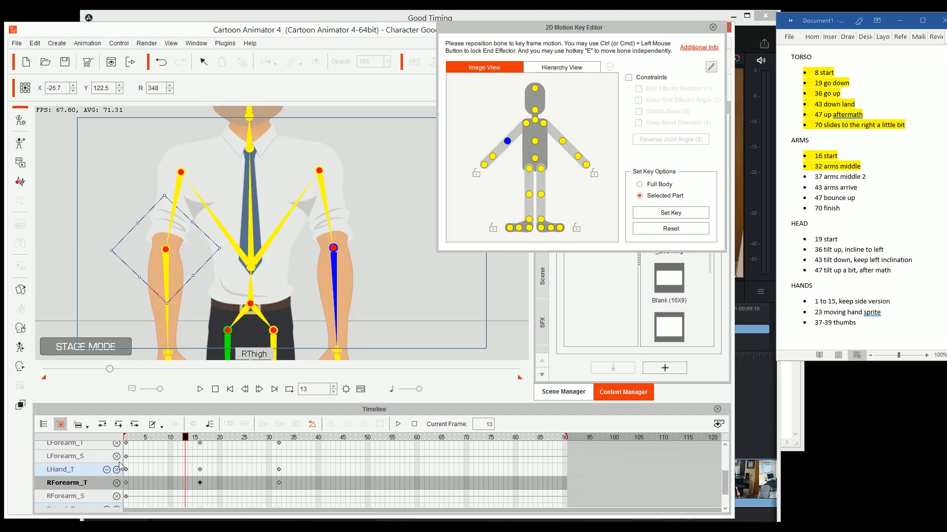
pyautogui.click(116, 457)
pyautogui.click(116, 489)
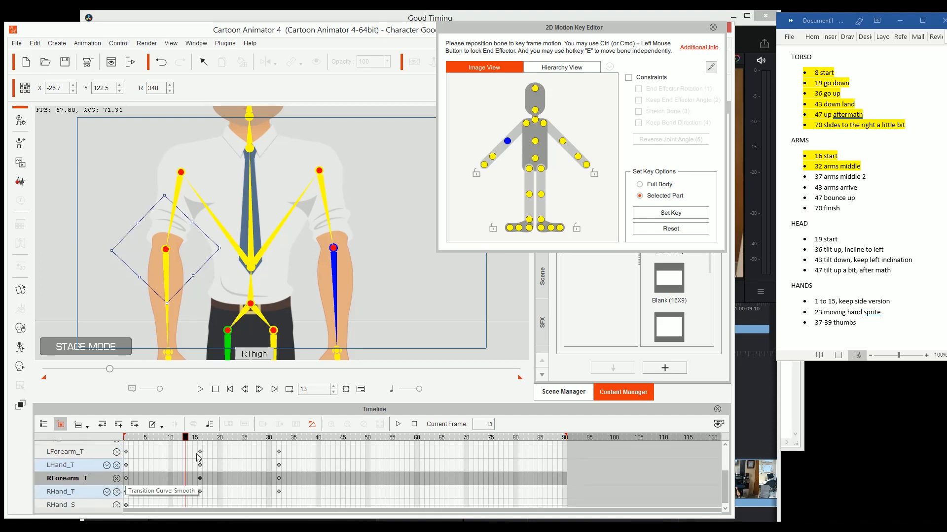
pyautogui.click(116, 502)
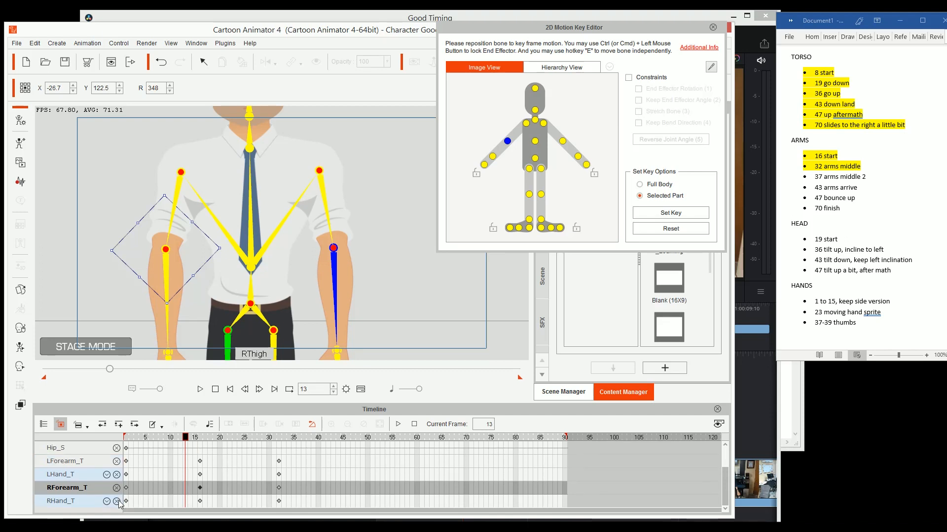
# - Delete the frame 16 transform keys of both forearms and sketch the unwanted transition from frame 1 to frame 32
pyautogui.moveTo(193, 451); pyautogui.dragTo(206, 512)
pyautogui.moveTo(270, 454); pyautogui.dragTo(290, 500)
pyautogui.click(214, 462)
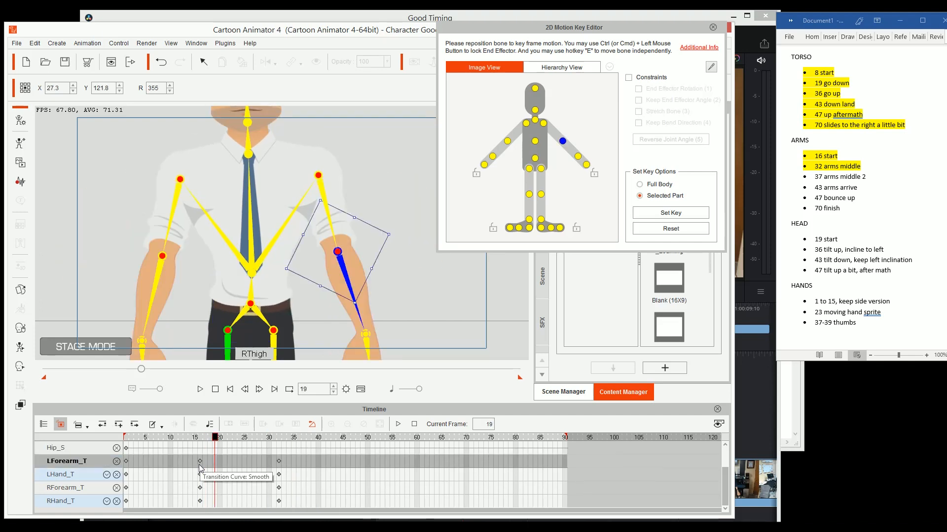
pyautogui.click(200, 461)
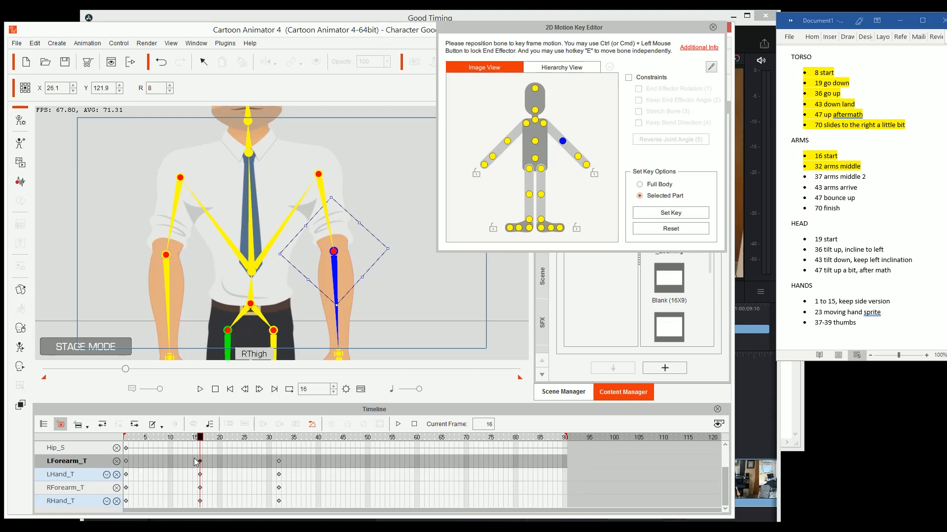
pyautogui.press('Delete')
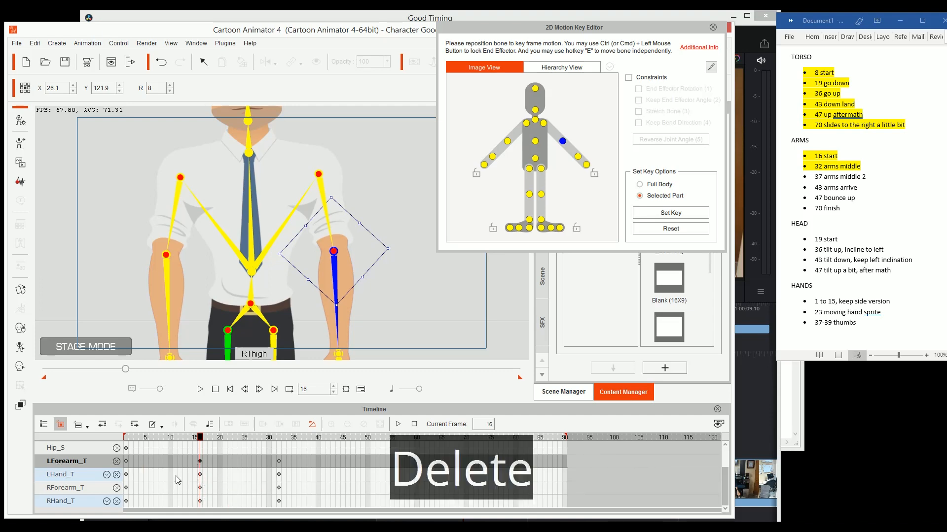
pyautogui.click(199, 488)
pyautogui.press('Delete')
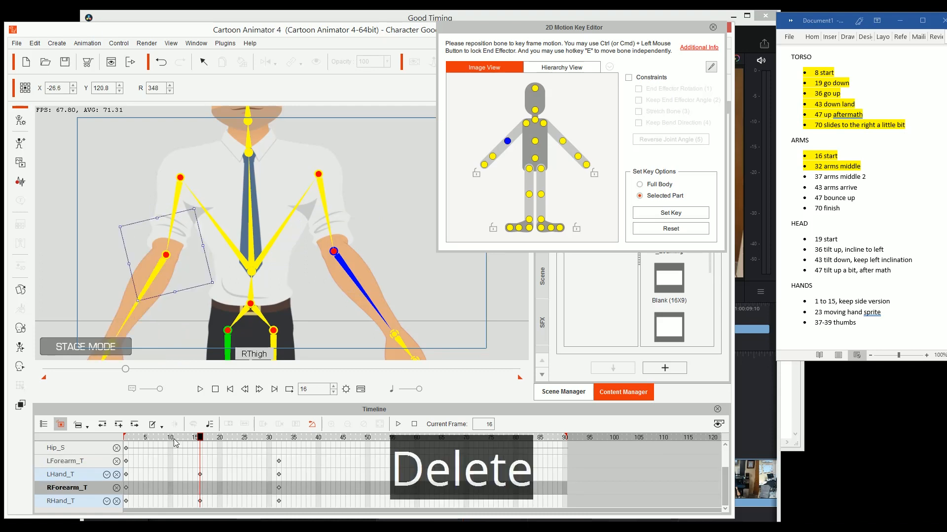
pyautogui.moveTo(170, 438)
pyautogui.mouseDown()
pyautogui.moveTo(131, 439)
pyautogui.moveTo(205, 438)
pyautogui.moveTo(126, 439)
pyautogui.mouseUp()
pyautogui.hotkey('ctrl', 'alt')
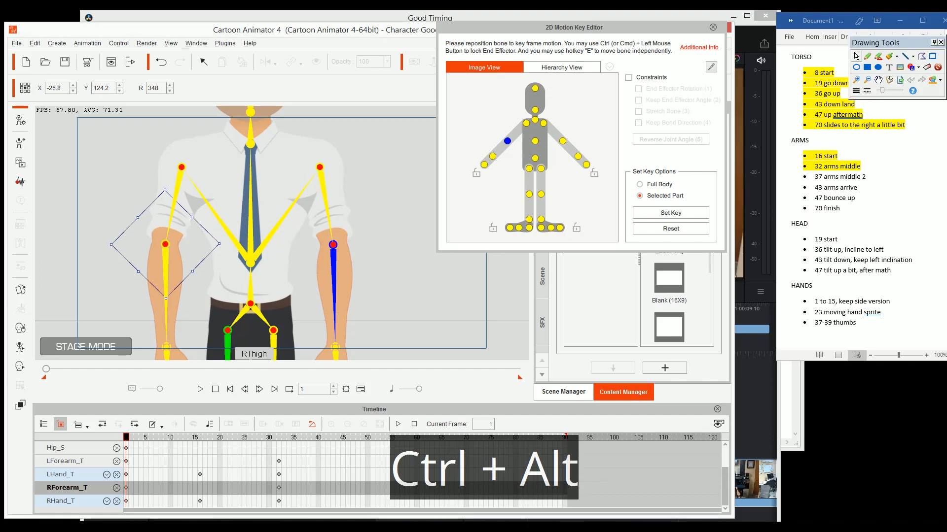
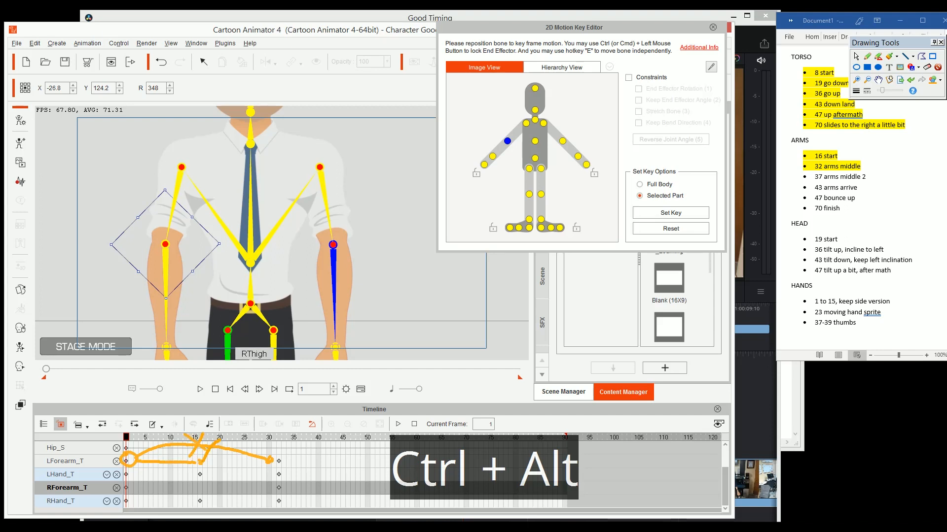
pyautogui.moveTo(219, 442)
pyautogui.mouseDown()
pyautogui.moveTo(244, 438)
pyautogui.moveTo(267, 454)
pyautogui.mouseUp()
# - Undo the deletion of both forearms' transform keys at frame 16
pyautogui.hotkey('ctrl', 'z')
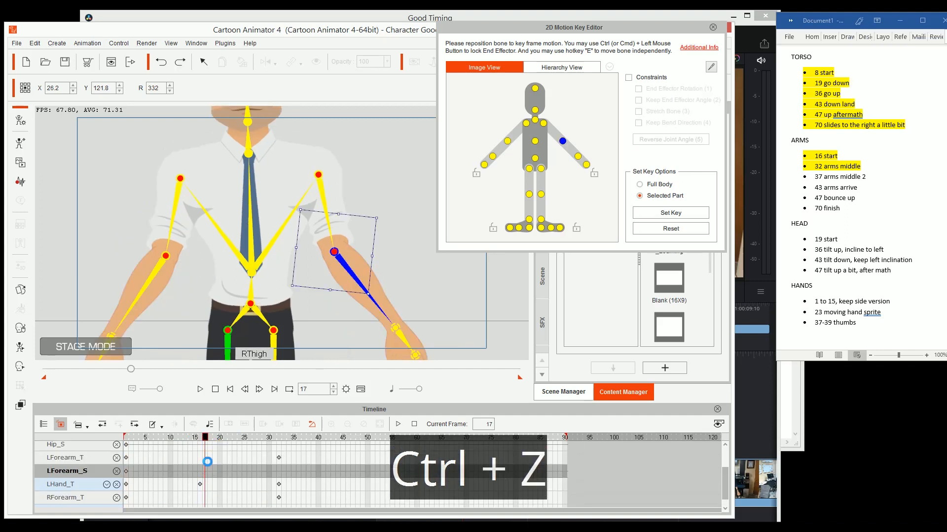
pyautogui.hotkey('ctrl', 'z')
pyautogui.hotkey('ctrl', 'z')
pyautogui.scroll(-1, 209, 473)
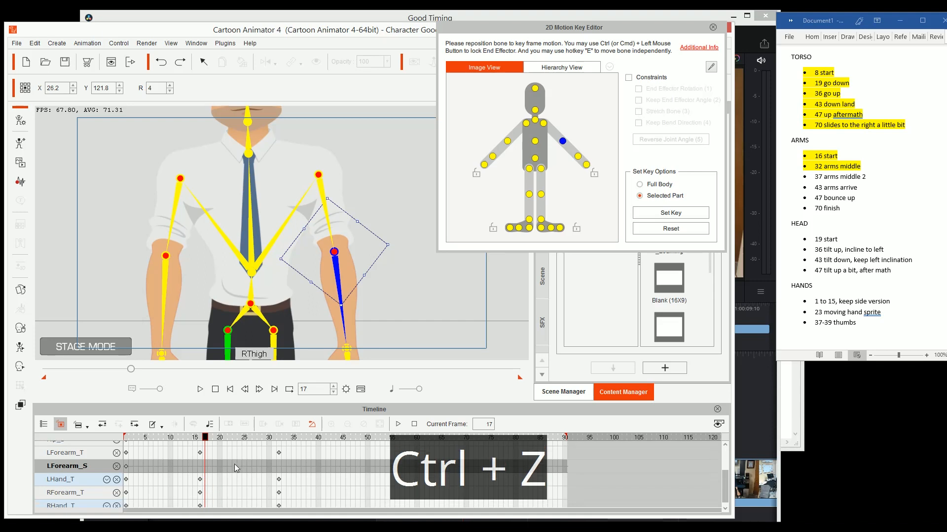
# - Hide the left forearm's scale track again and scrub through the arm motion to frame 37
pyautogui.click(117, 466)
pyautogui.moveTo(164, 438); pyautogui.dragTo(282, 465)
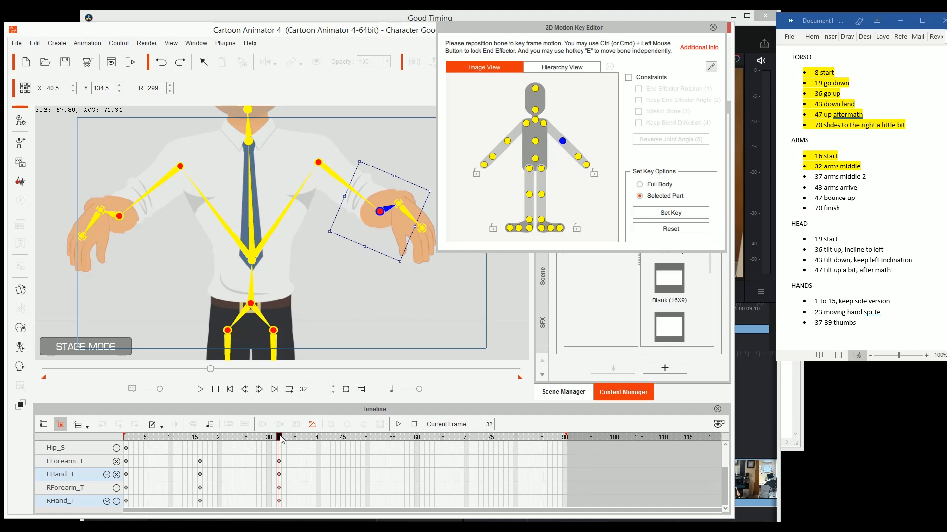
pyautogui.click(874, 177)
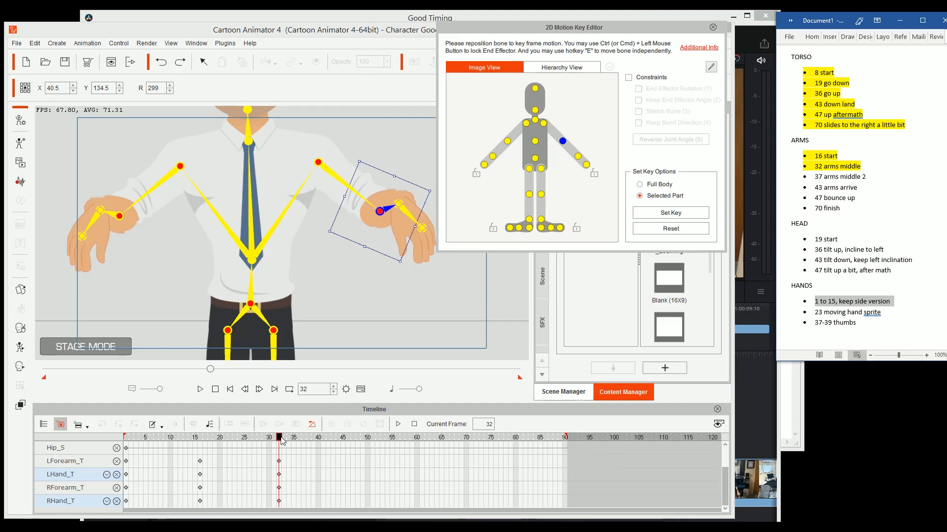
pyautogui.moveTo(279, 439); pyautogui.dragTo(304, 442)
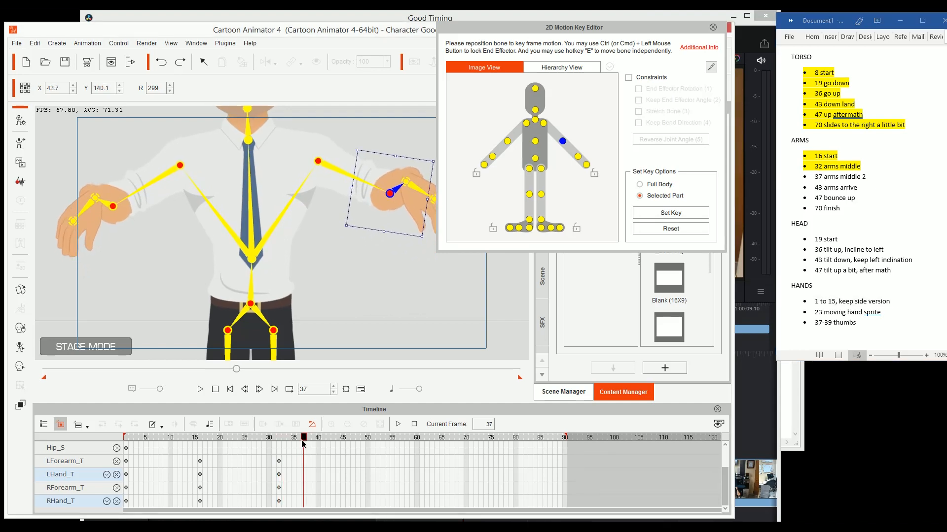
# - Switch to DaVinci Resolve, advance the reference footage to frame 37, and mark the bent arm poses before clearing the marks
pyautogui.click(756, 412)
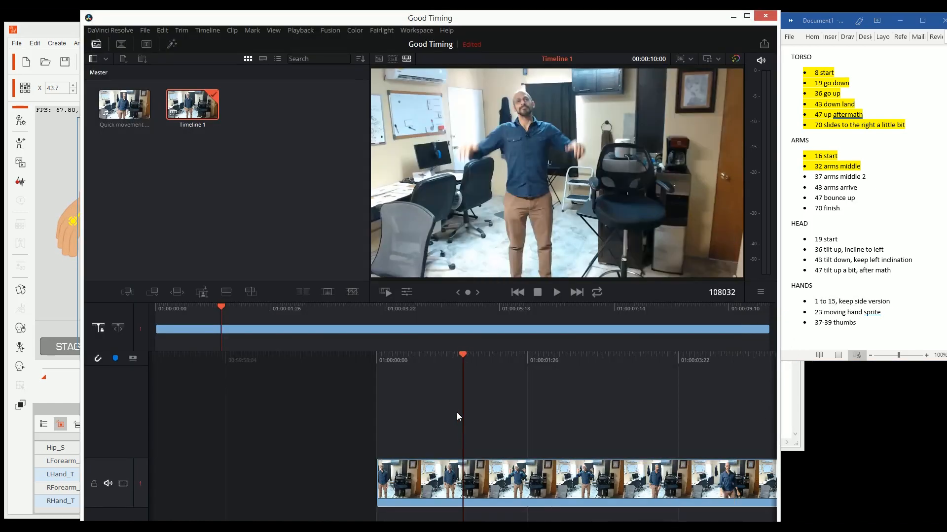
pyautogui.press('Right')
pyautogui.press('Right')
pyautogui.press('Right')
pyautogui.press('Right')
pyautogui.press('Right')
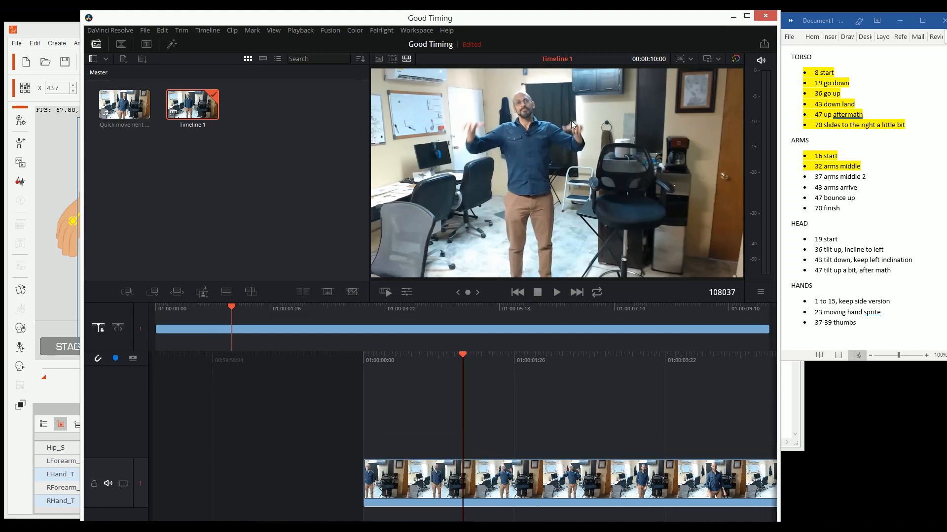
pyautogui.hotkey('ctrl', 'alt', 'd')
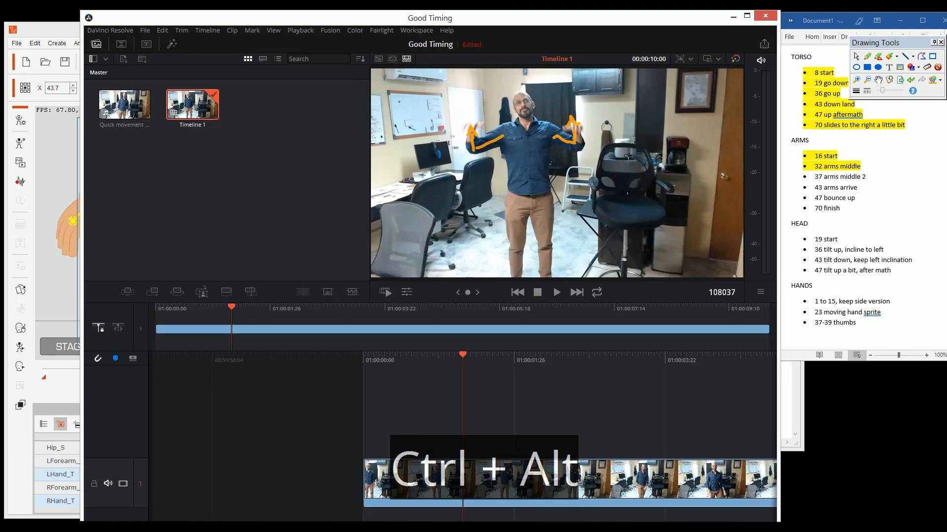
pyautogui.hotkey('ctrl', 'alt', 'd')
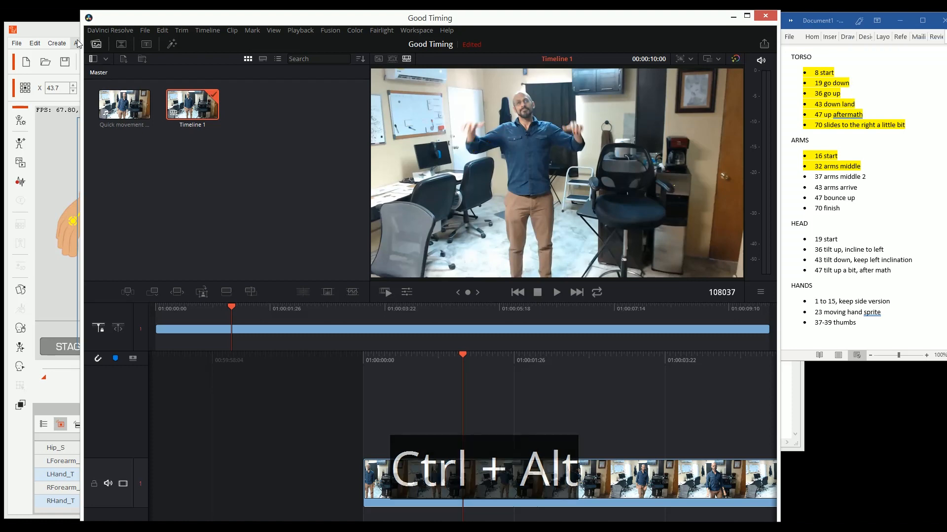
# - Return to Cartoon Animator and move both hands upward and inward at frame 37 to match the bent arms in the reference
pyautogui.click(58, 34)
pyautogui.keyDown('ctrl'); pyautogui.keyDown('alt'); pyautogui.click(91, 207); pyautogui.keyUp('alt'); pyautogui.keyUp('ctrl')
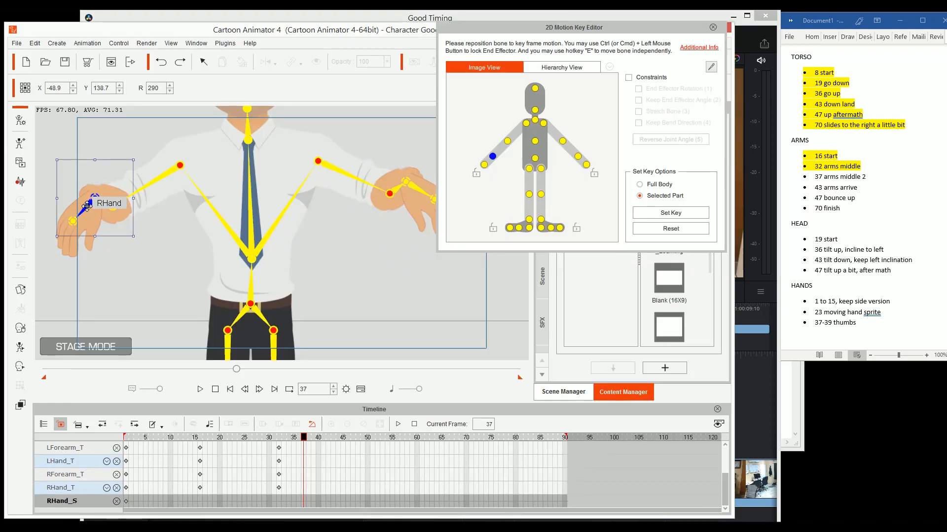
pyautogui.moveTo(87, 207); pyautogui.dragTo(100, 178)
pyautogui.moveTo(417, 190); pyautogui.dragTo(402, 173)
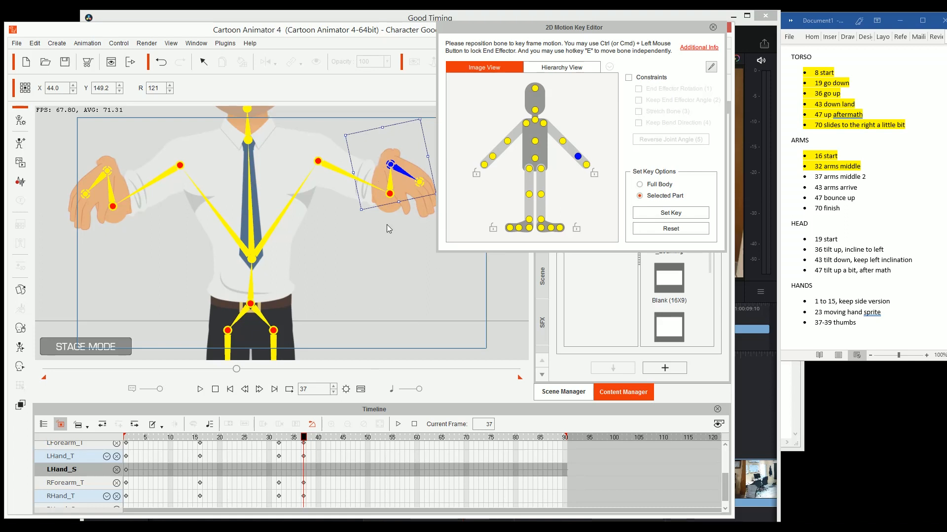
pyautogui.scroll(-2, 351, 466)
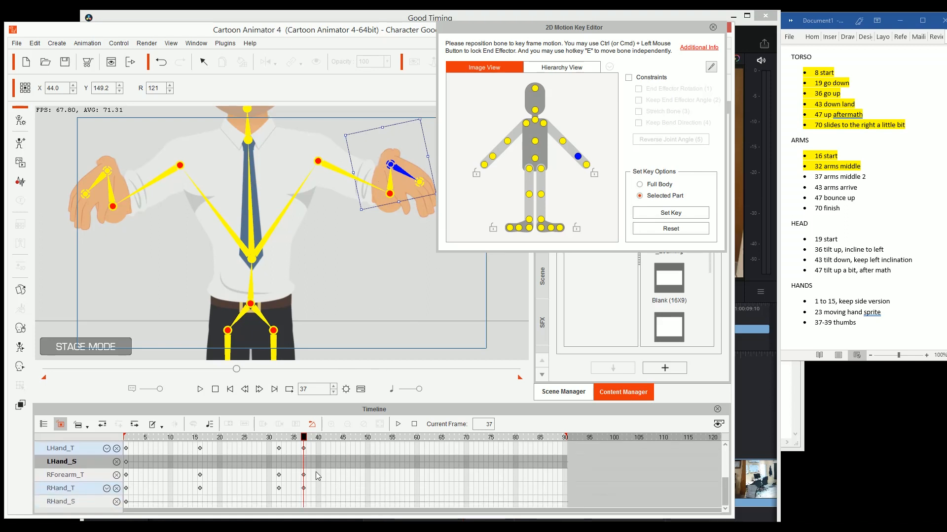
# - Highlight the "37 arms middle 2" note in the ARMS list of the Word document
pyautogui.moveTo(194, 438); pyautogui.dragTo(304, 430)
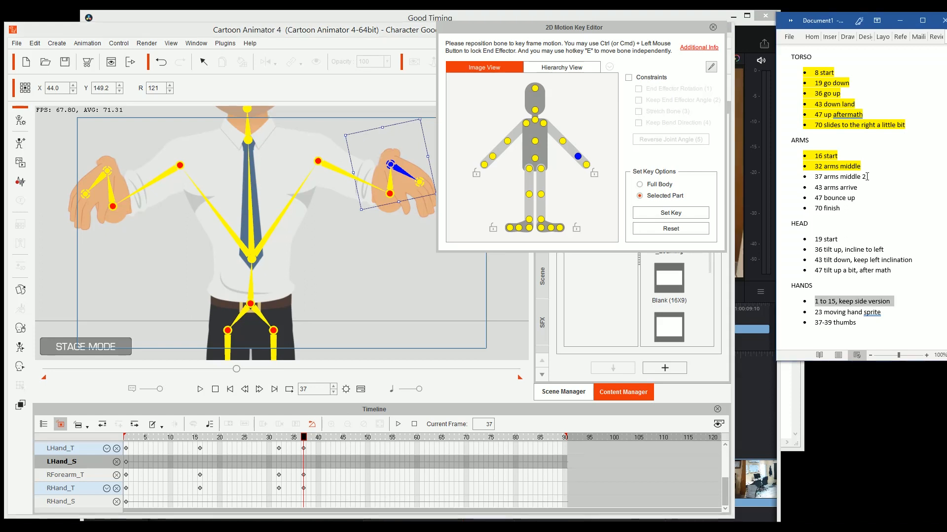
pyautogui.click(867, 177)
pyautogui.hotkey('shift', 'Home')
pyautogui.press('Delete')
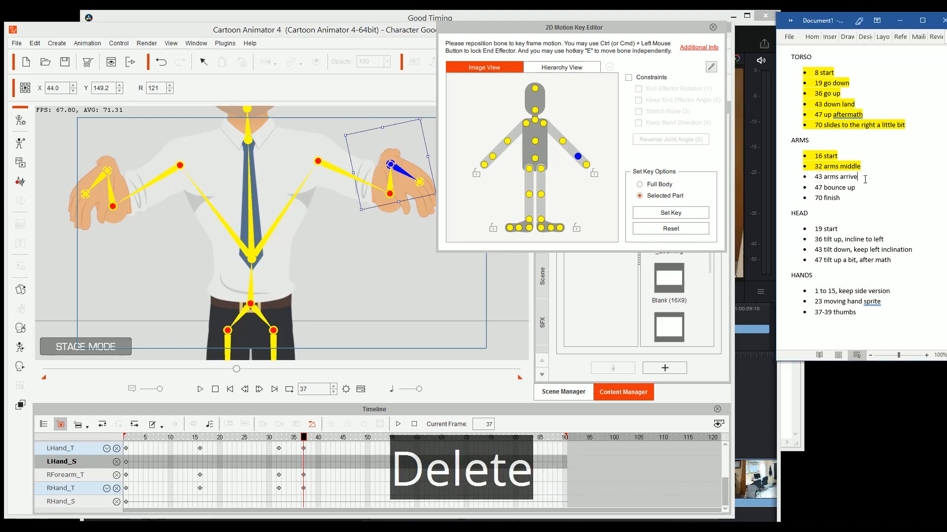
pyautogui.hotkey('ctrl', 'z')
pyautogui.hotkey('ctrl', 'alt', 'h')
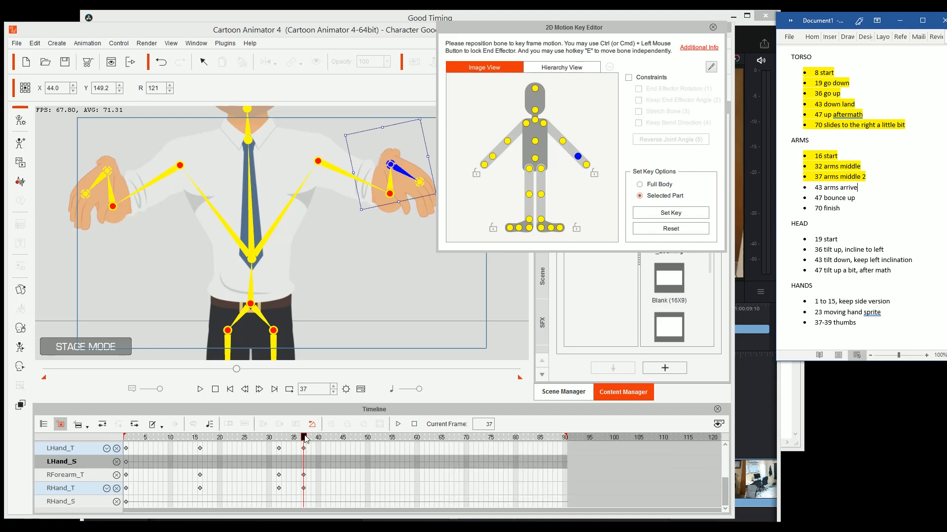
# - At frame 19 in Cartoon Animator, swap both the right and left hand sprites to 23_Akimbo
pyautogui.moveTo(304, 437); pyautogui.dragTo(261, 441)
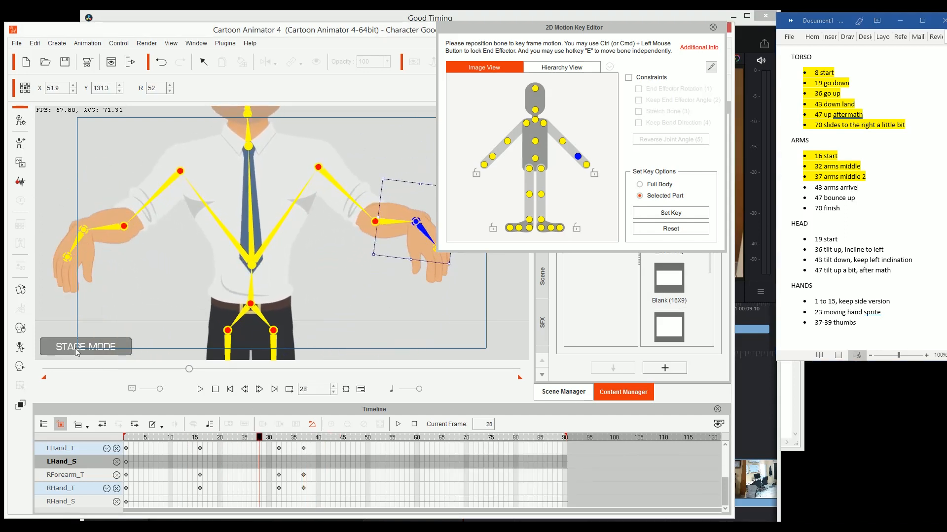
pyautogui.moveTo(150, 438); pyautogui.dragTo(216, 436)
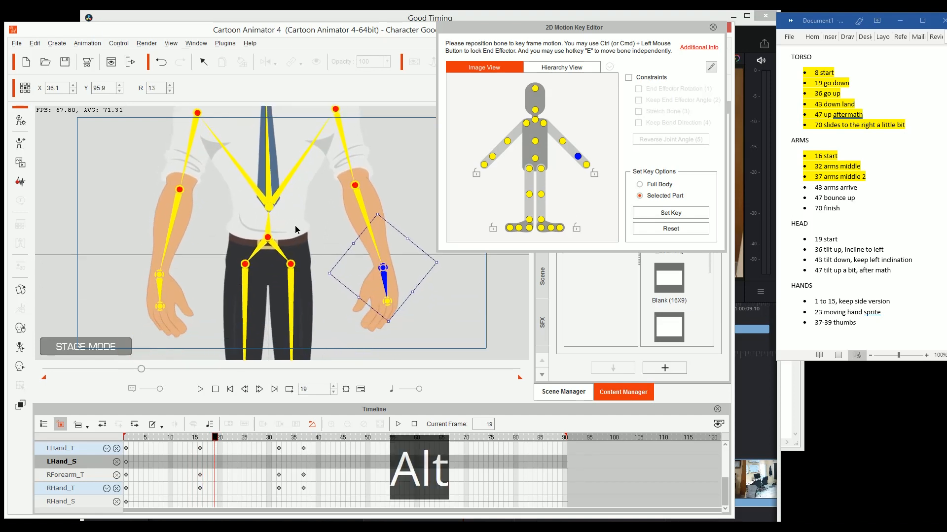
pyautogui.moveTo(279, 292)
pyautogui.mouseDown()
pyautogui.moveTo(297, 219)
pyautogui.moveTo(268, 246)
pyautogui.moveTo(281, 295)
pyautogui.mouseUp()
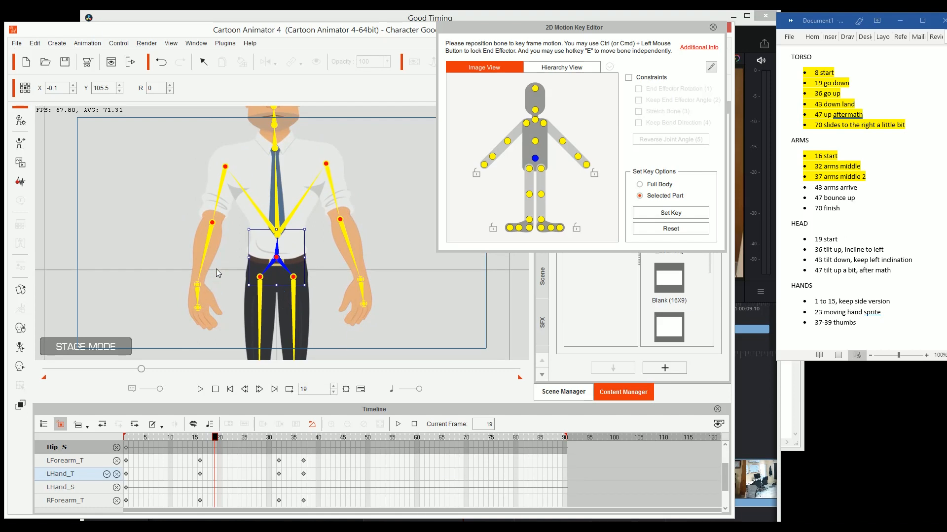
pyautogui.press('s')
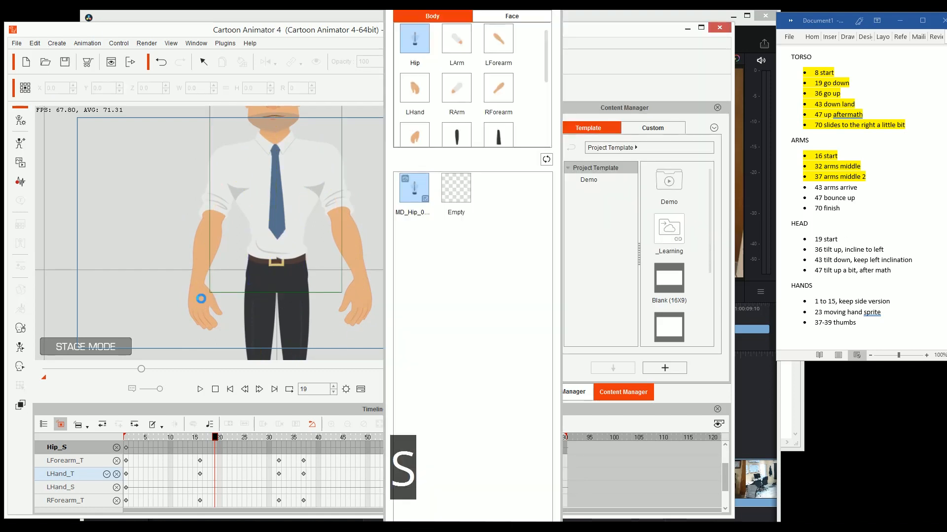
pyautogui.click(201, 299)
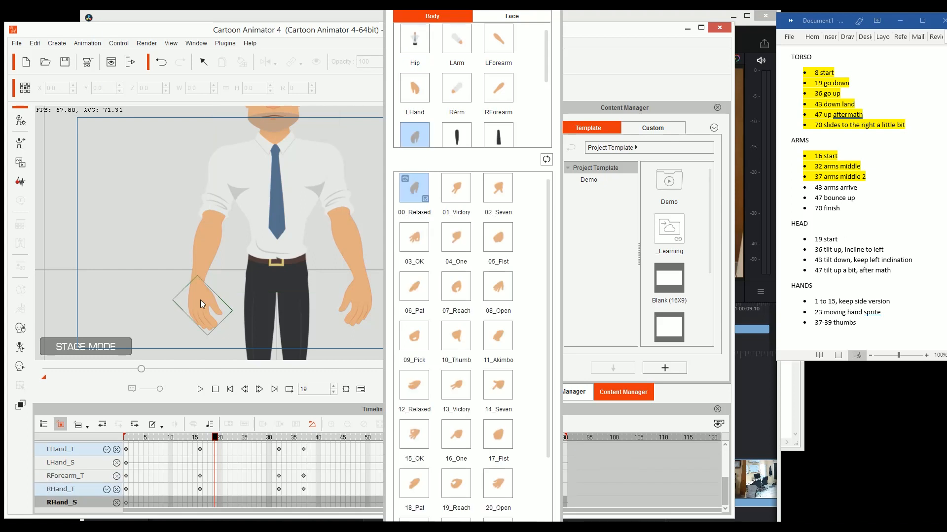
pyautogui.scroll(-3, 521, 347)
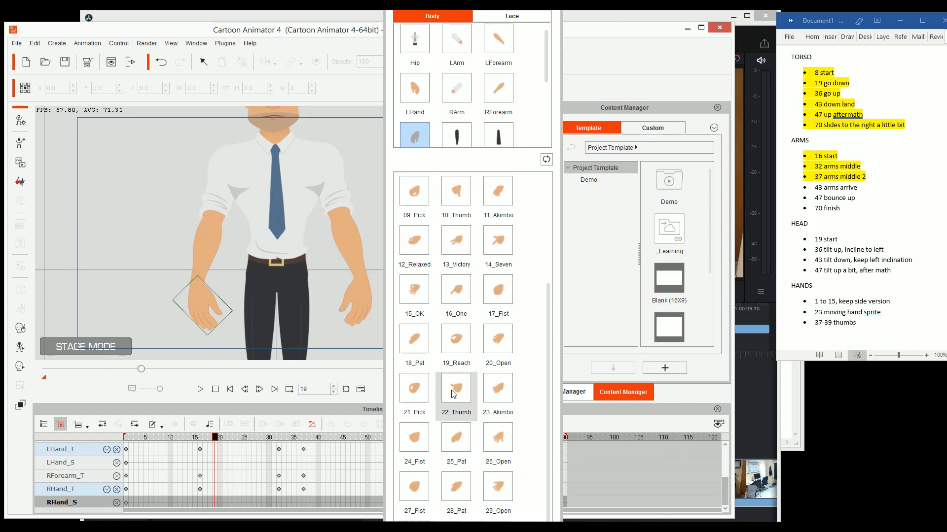
pyautogui.click(499, 391)
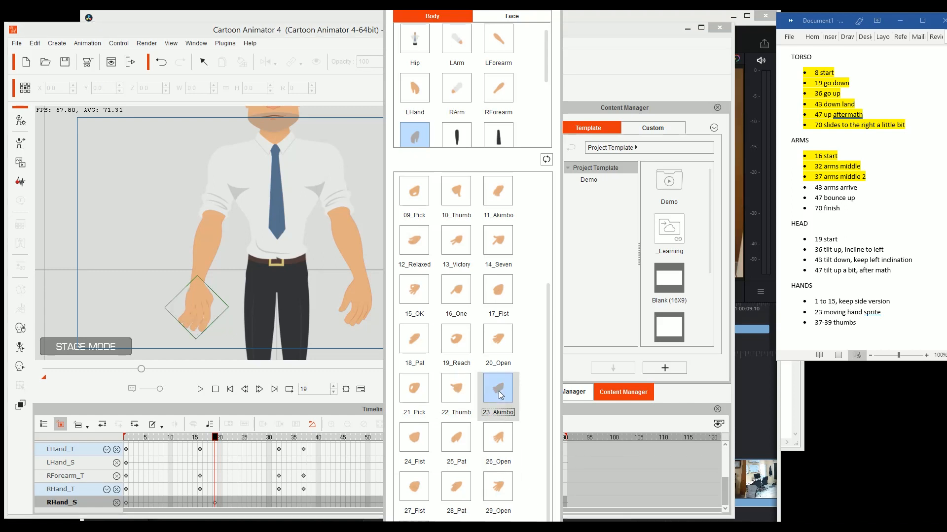
pyautogui.click(359, 298)
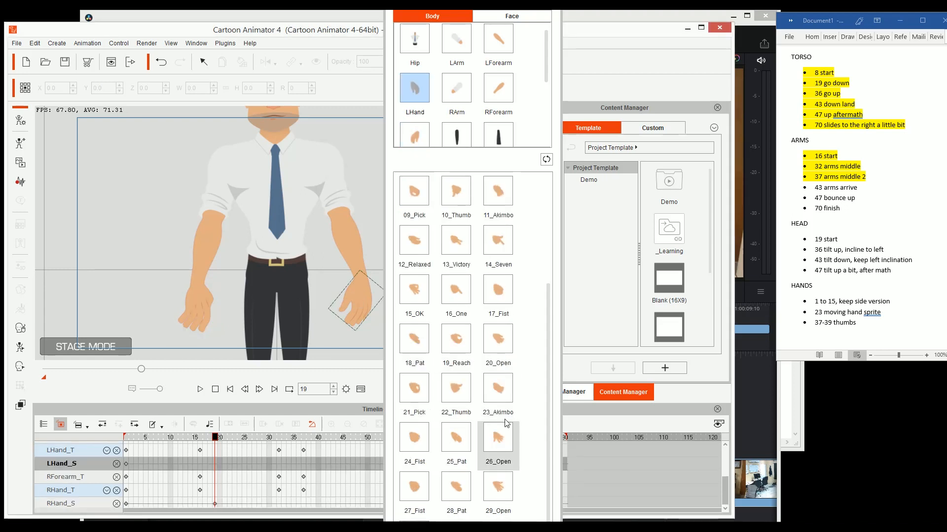
pyautogui.click(499, 391)
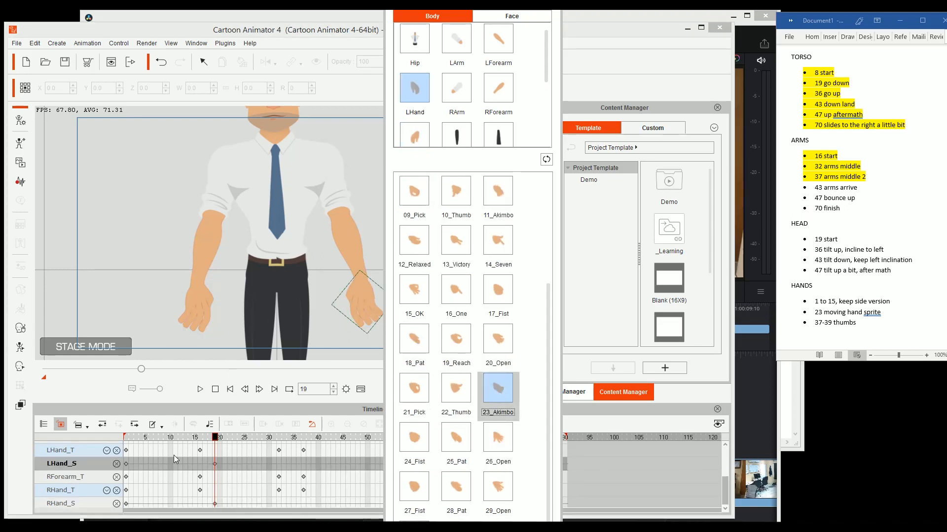
# - Compare the hands across frames 18 and 19, and rotate both slightly inward at frame 18, the left hand to 12 degrees
pyautogui.moveTo(196, 438)
pyautogui.mouseDown()
pyautogui.moveTo(167, 438)
pyautogui.moveTo(268, 438)
pyautogui.moveTo(210, 444)
pyautogui.mouseUp()
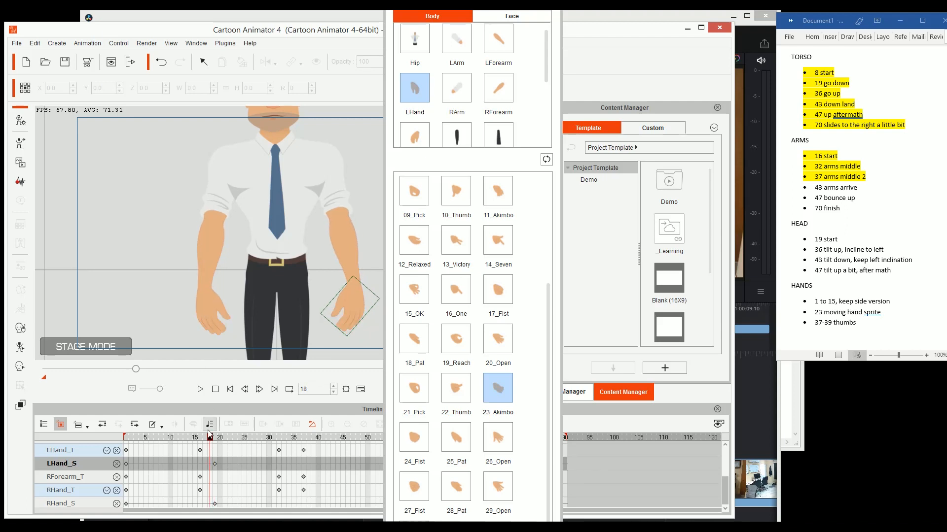
pyautogui.moveTo(210, 439); pyautogui.dragTo(222, 437)
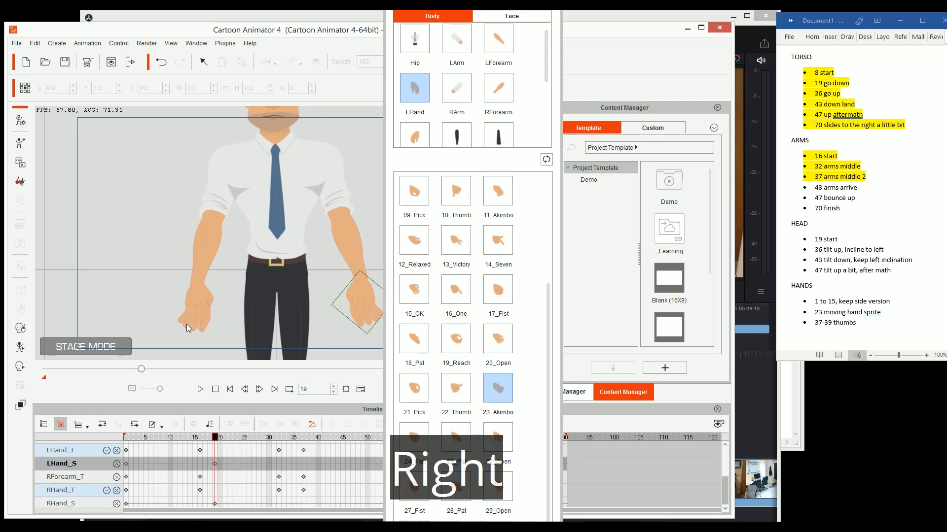
pyautogui.press('Left')
pyautogui.press('Right')
pyautogui.moveTo(216, 438)
pyautogui.mouseDown()
pyautogui.moveTo(265, 441)
pyautogui.moveTo(216, 442)
pyautogui.mouseUp()
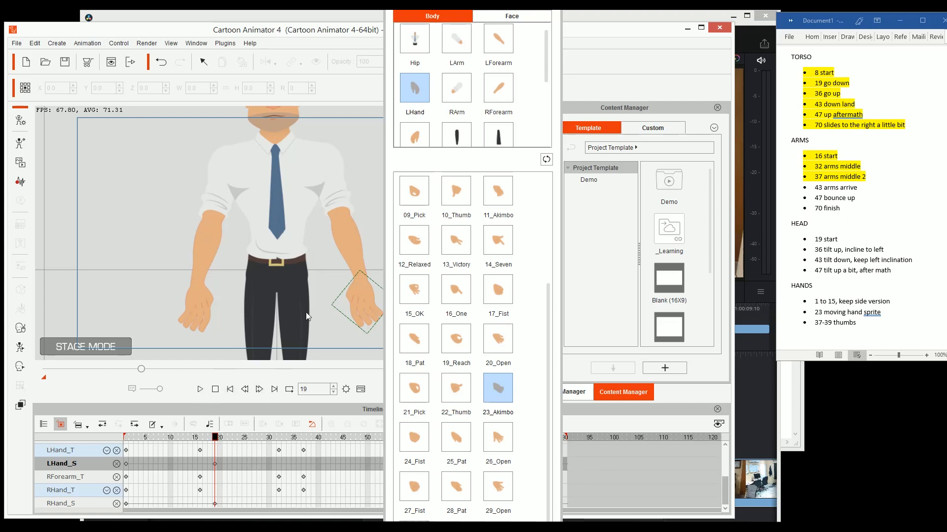
pyautogui.press('k')
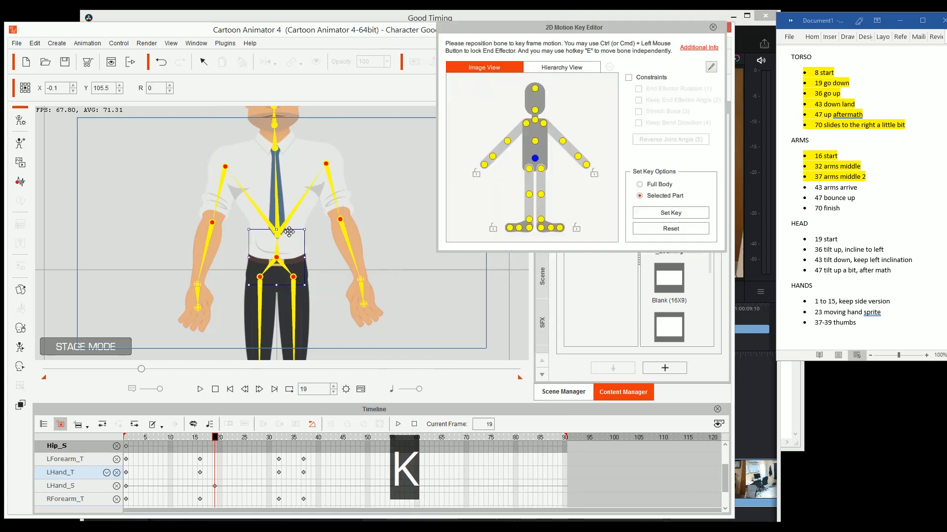
pyautogui.click(197, 295)
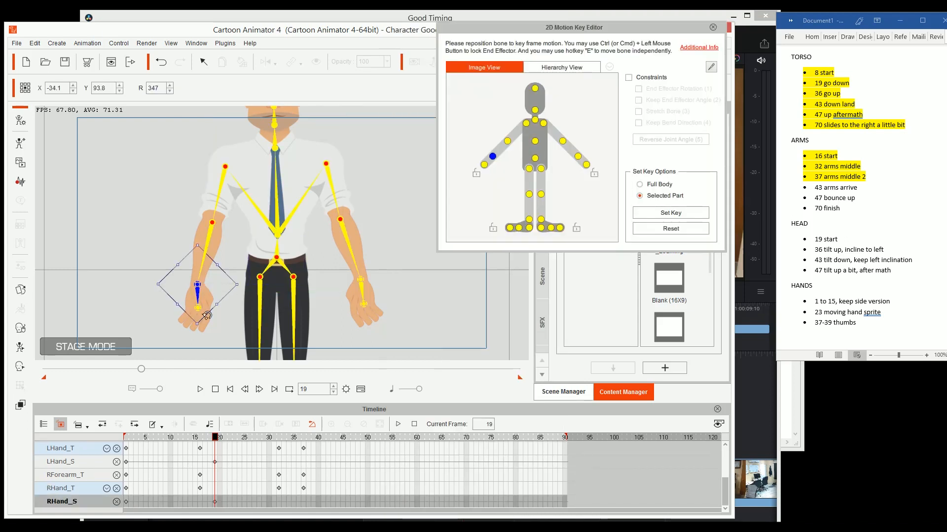
pyautogui.press('Left')
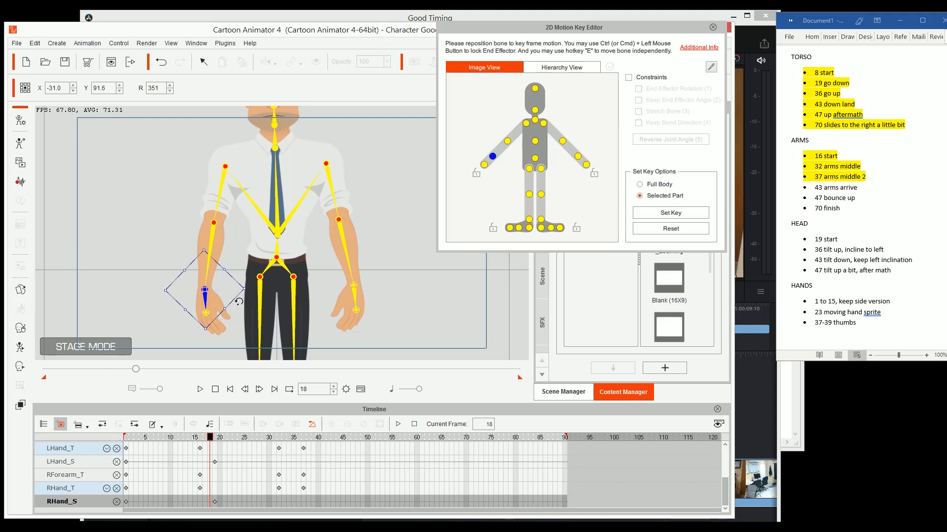
pyautogui.moveTo(238, 302); pyautogui.dragTo(240, 301)
pyautogui.click(360, 298)
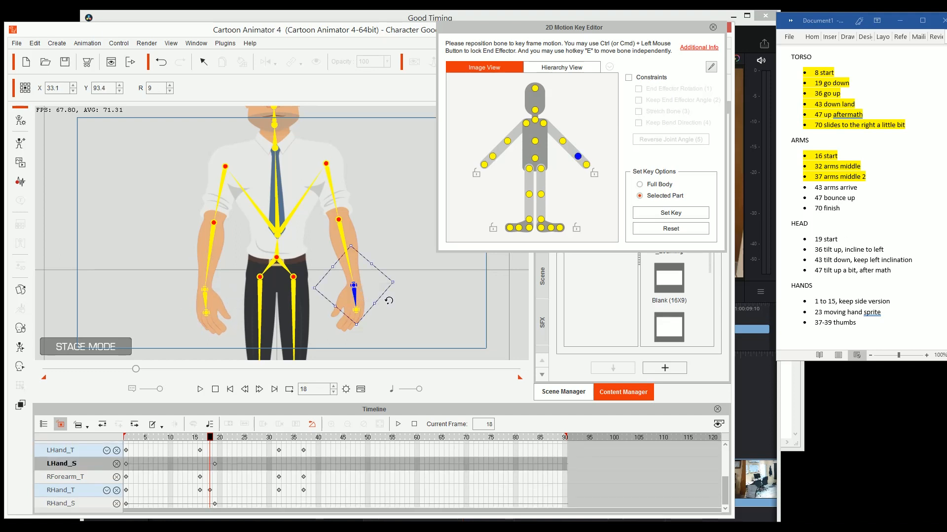
pyautogui.moveTo(388, 300); pyautogui.dragTo(386, 302)
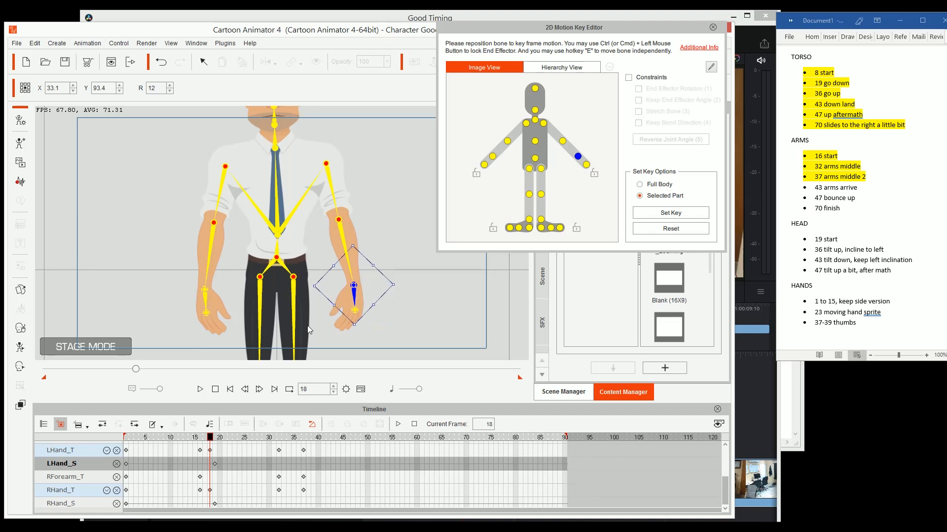
# - At frame 19, rotate the left hand to 32 degrees and the right hand to 327 degrees
pyautogui.click(215, 438)
pyautogui.moveTo(397, 291); pyautogui.dragTo(379, 303)
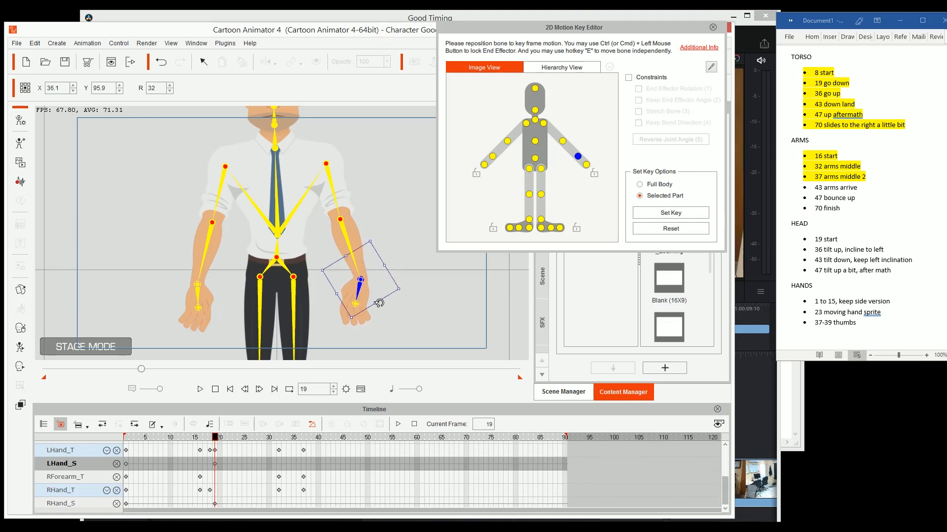
pyautogui.click(199, 297)
pyautogui.moveTo(220, 316); pyautogui.dragTo(241, 314)
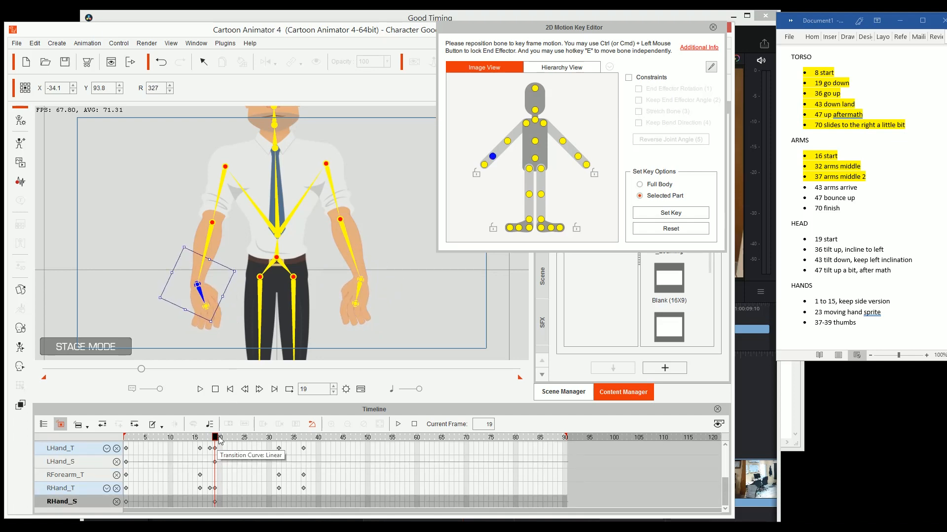
# - At frame 32, rotate both hands to hang downward, the right to about 250 degrees and the left to 133 degrees
pyautogui.moveTo(216, 438); pyautogui.dragTo(279, 437)
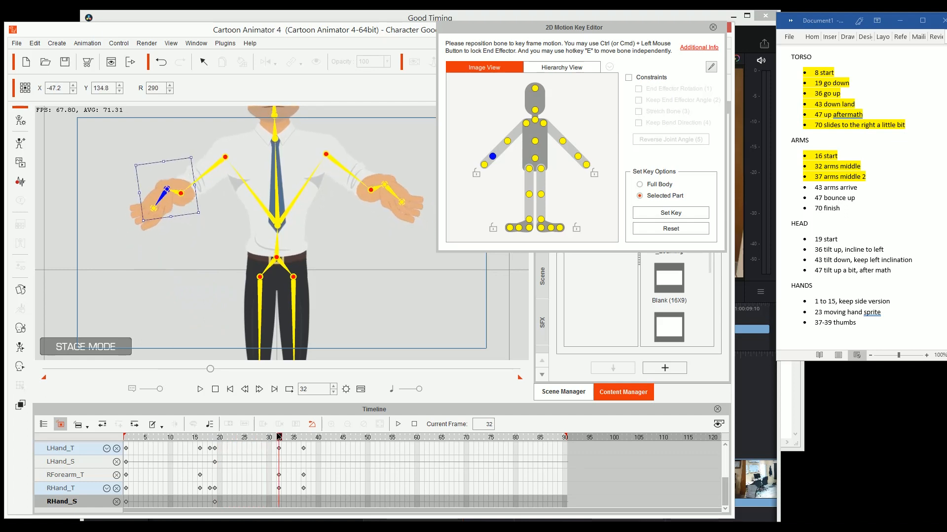
pyautogui.moveTo(187, 224); pyautogui.dragTo(214, 206)
pyautogui.click(393, 191)
pyautogui.moveTo(416, 177); pyautogui.dragTo(414, 218)
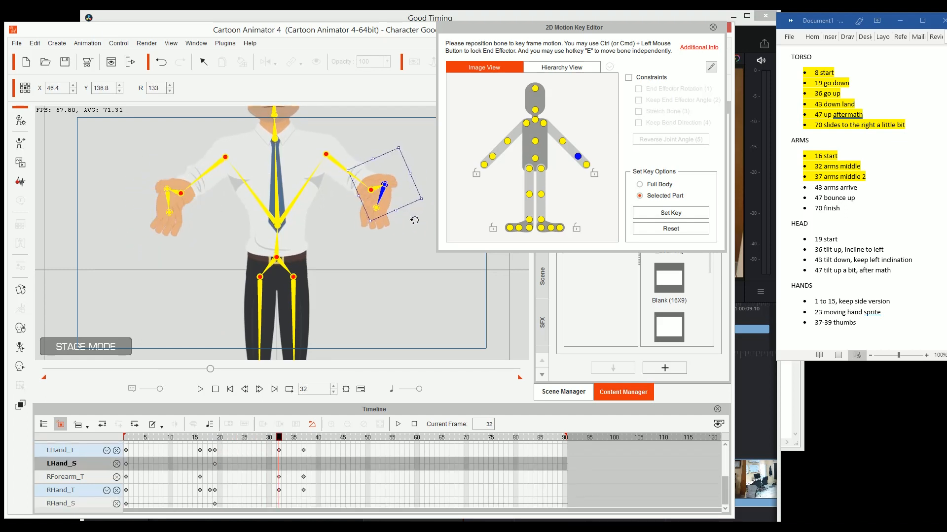
# - Switch to DaVinci Resolve and examine the hand positions in the reference footage at frame 31
pyautogui.click(759, 401)
pyautogui.moveTo(417, 357); pyautogui.dragTo(436, 367)
pyautogui.press('Right')
pyautogui.press('Right')
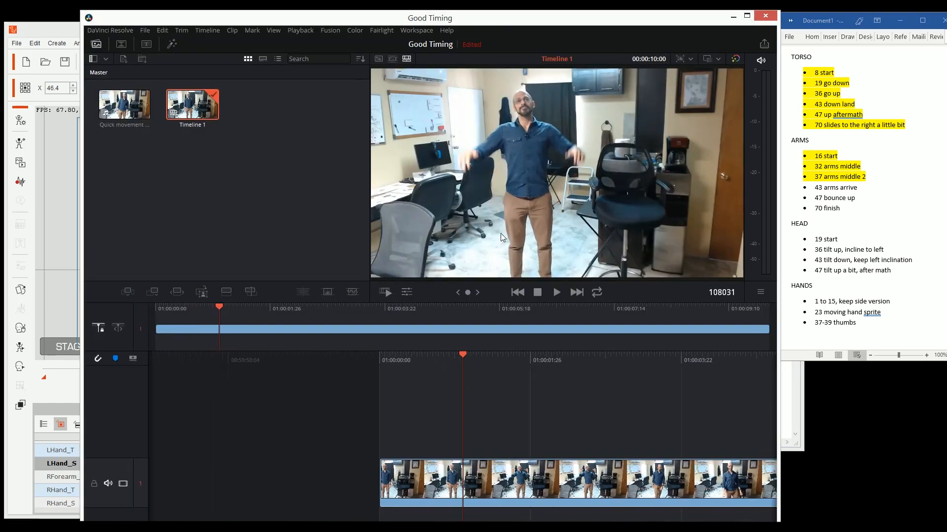
# - Return to Cartoon Animator and shift both hands outward at frame 32, rotating the left to about 124 and the right to about 242 degrees
pyautogui.hotkey('alt', 'Tab')
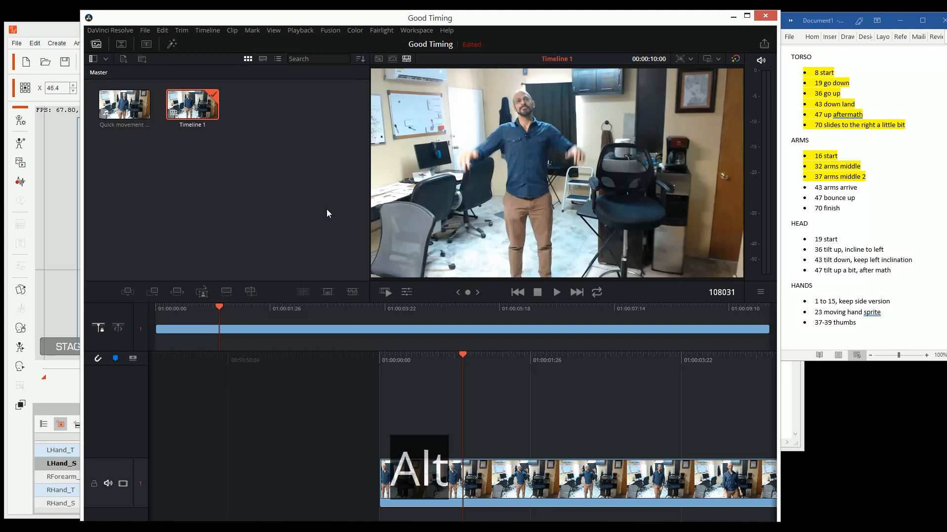
pyautogui.click(169, 204)
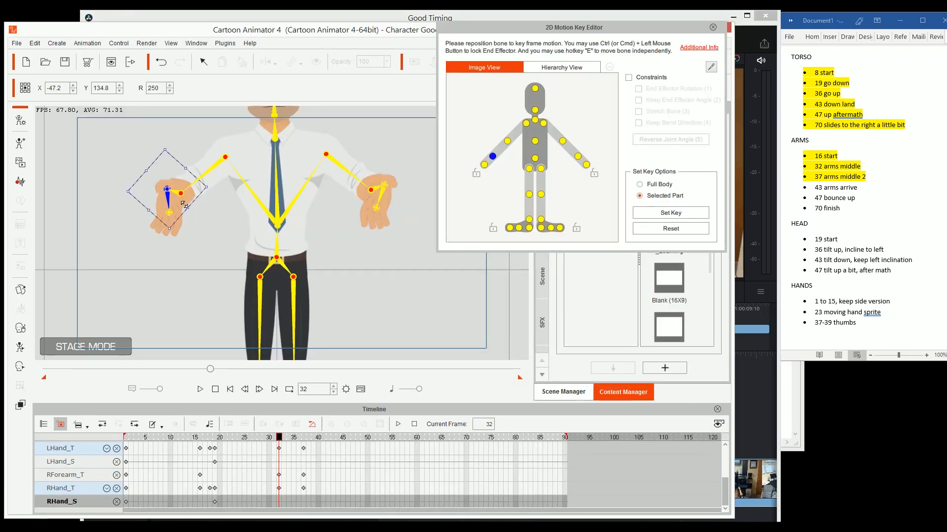
pyautogui.click(376, 193)
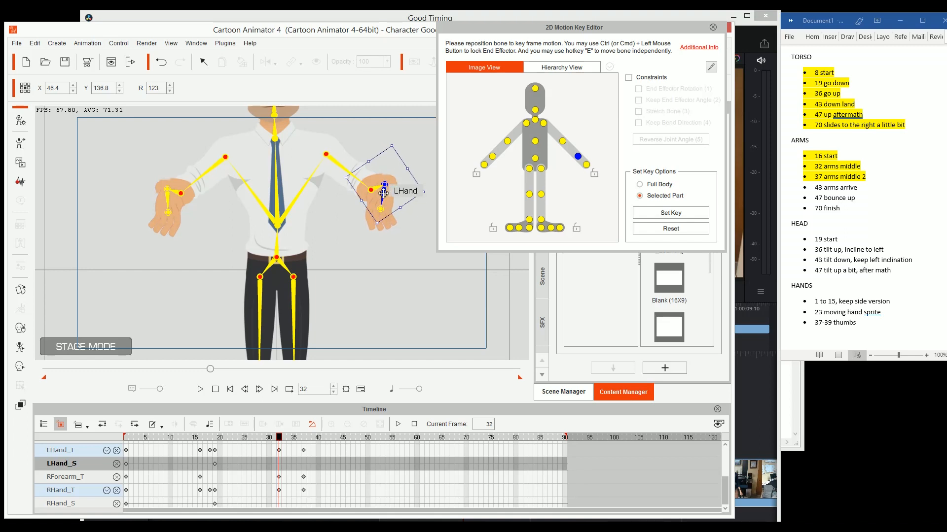
pyautogui.moveTo(376, 193); pyautogui.dragTo(436, 229)
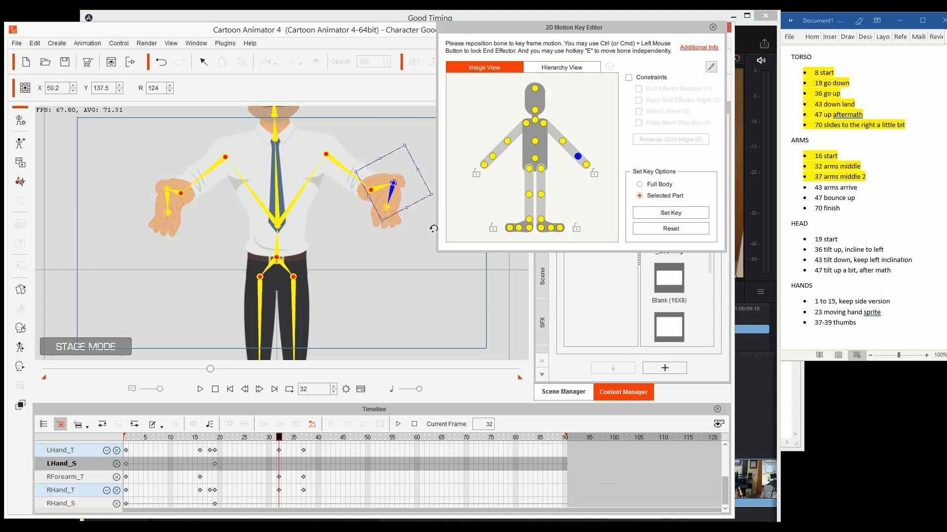
pyautogui.click(168, 197)
pyautogui.moveTo(182, 228); pyautogui.dragTo(161, 198)
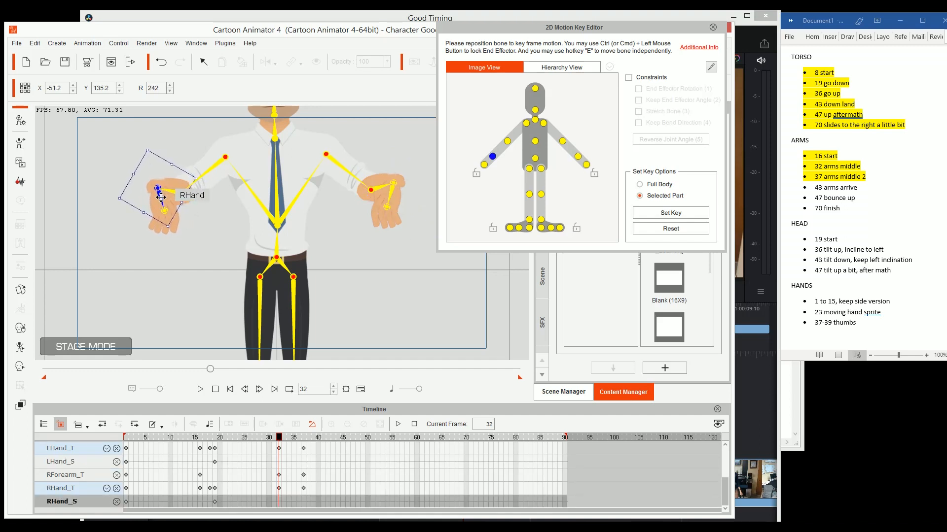
# - At frame 19, rotate the right hand to 349 degrees and the left hand to 12 degrees
pyautogui.moveTo(220, 440)
pyautogui.mouseDown()
pyautogui.moveTo(200, 438)
pyautogui.moveTo(264, 438)
pyautogui.moveTo(215, 438)
pyautogui.mouseUp()
pyautogui.moveTo(215, 317); pyautogui.dragTo(213, 321)
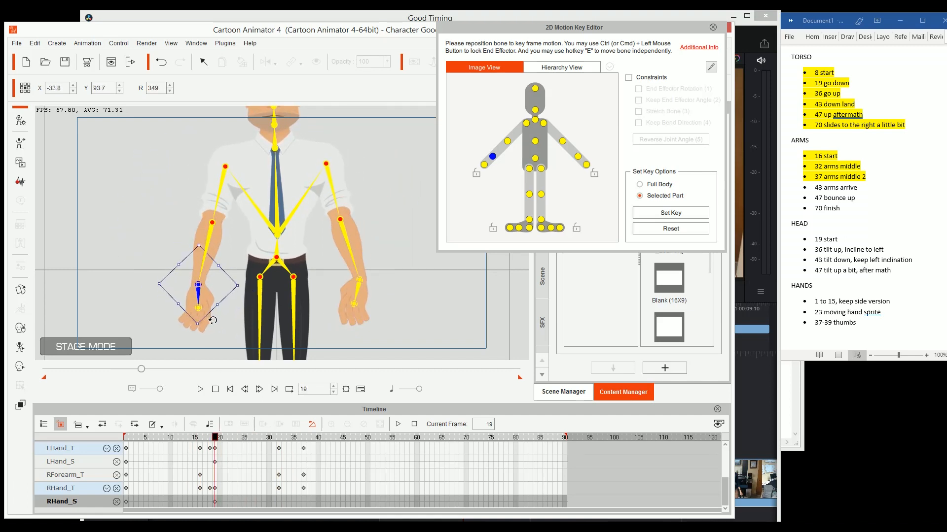
pyautogui.click(357, 295)
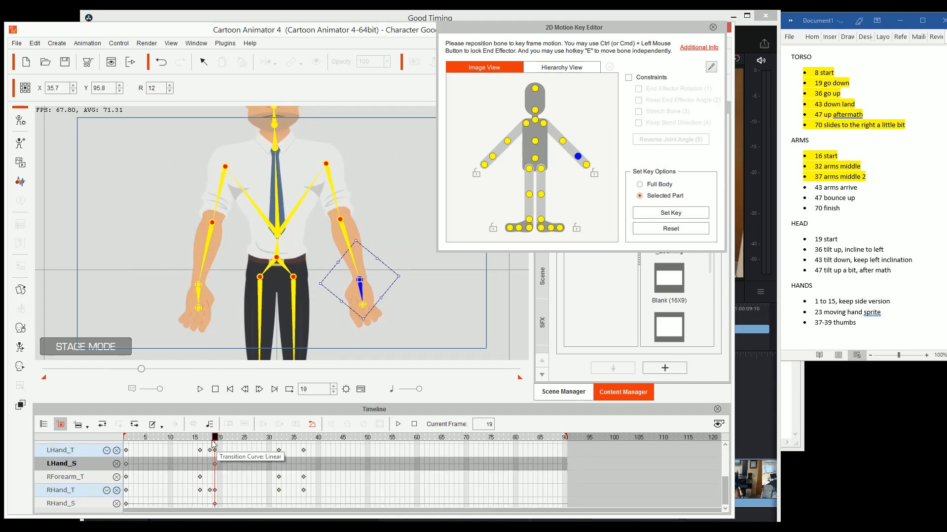
# - Move to frame 30, then examine the arm positions around frame 29 of the reference footage in DaVinci Resolve and return to Cartoon Animator
pyautogui.moveTo(215, 437); pyautogui.dragTo(269, 439)
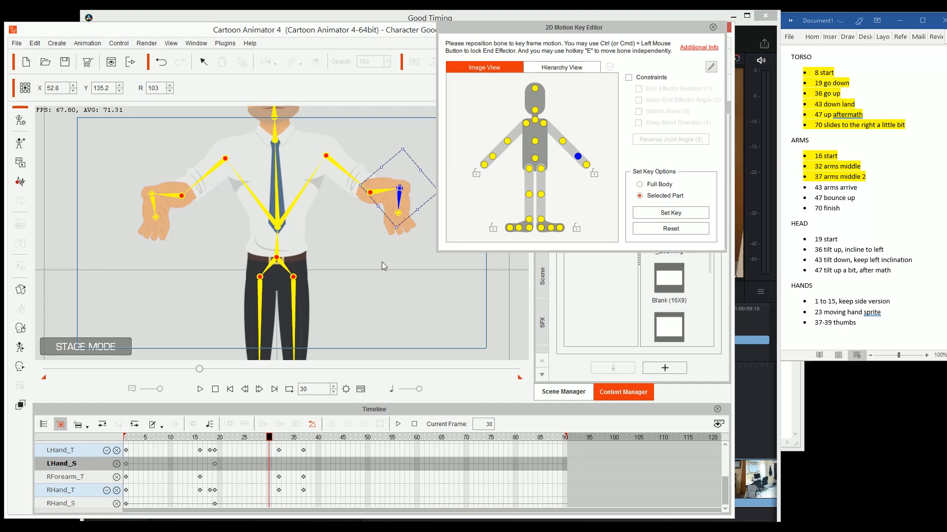
pyautogui.click(765, 421)
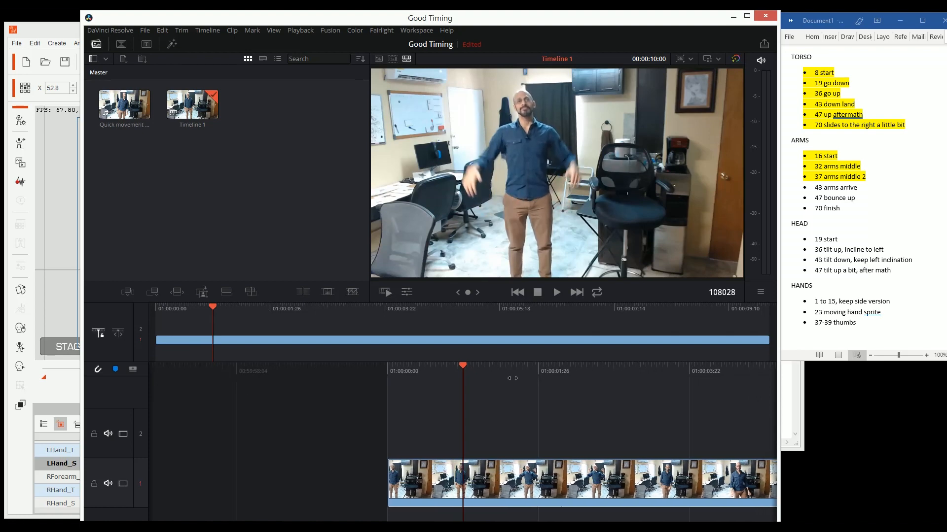
pyautogui.hotkey('ctrl', 'alt')
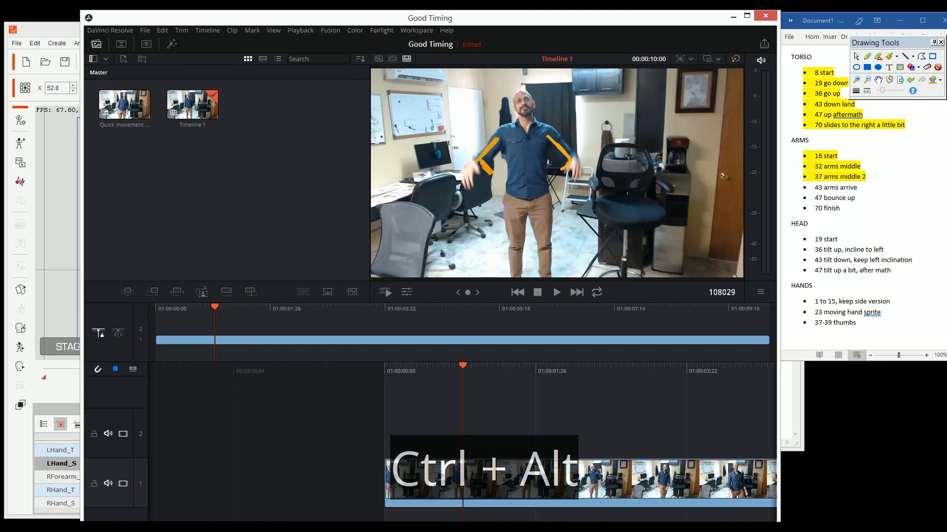
pyautogui.moveTo(562, 169); pyautogui.dragTo(558, 175)
pyautogui.click(61, 27)
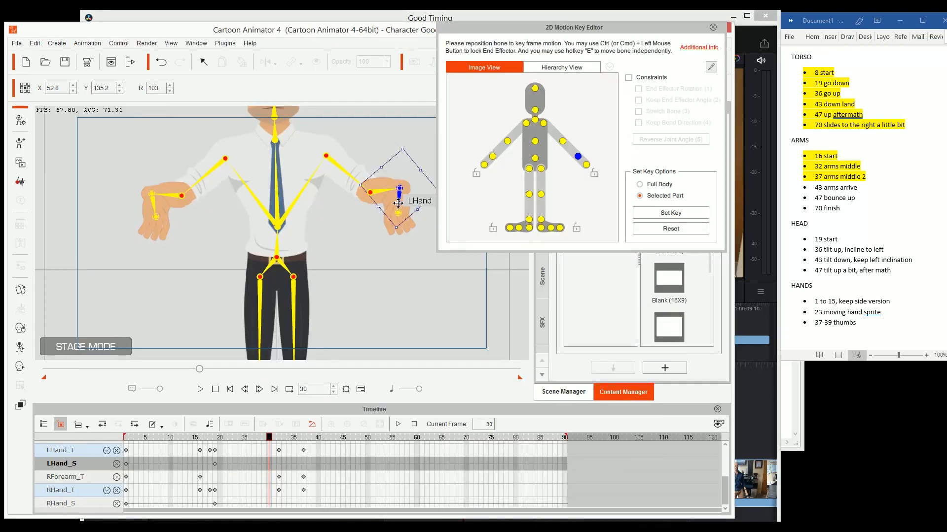
# - Try to swing both hands inward at frame 30, with the left at about 312 and the right at about 55 degrees
pyautogui.moveTo(398, 203); pyautogui.dragTo(407, 225)
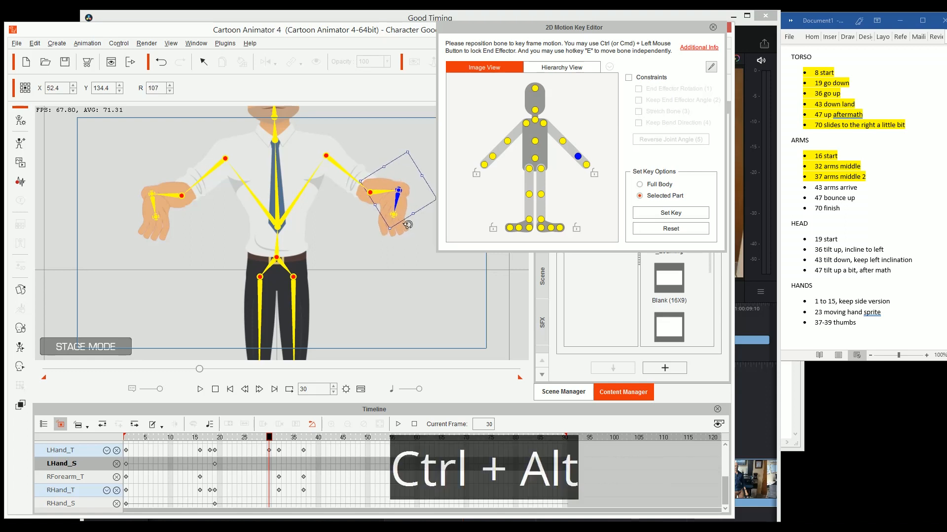
pyautogui.hotkey('ctrl', 'alt', 'd')
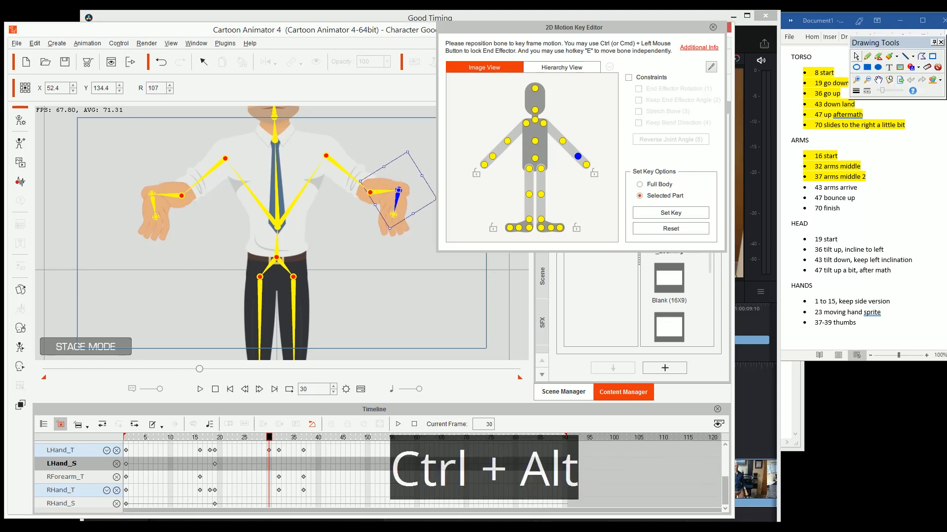
pyautogui.moveTo(401, 234); pyautogui.dragTo(404, 188)
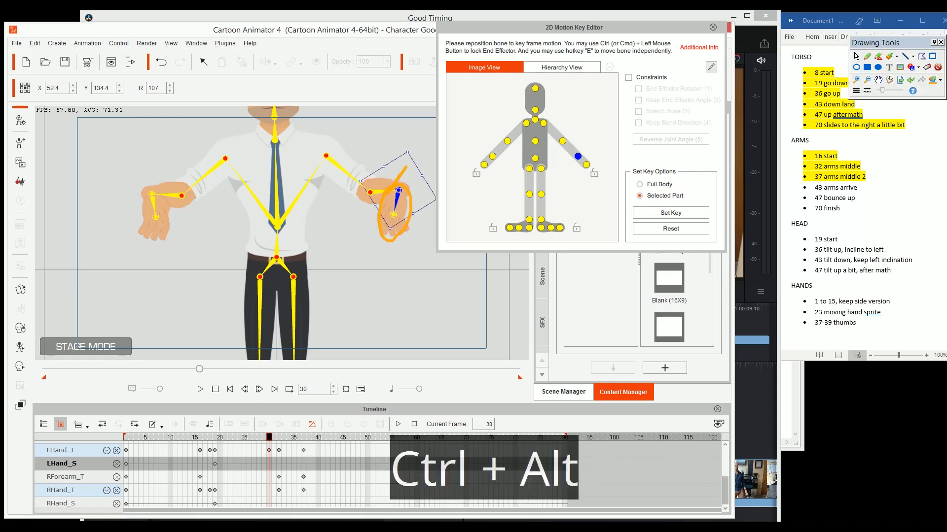
pyautogui.hotkey('ctrl', 'alt', 'd')
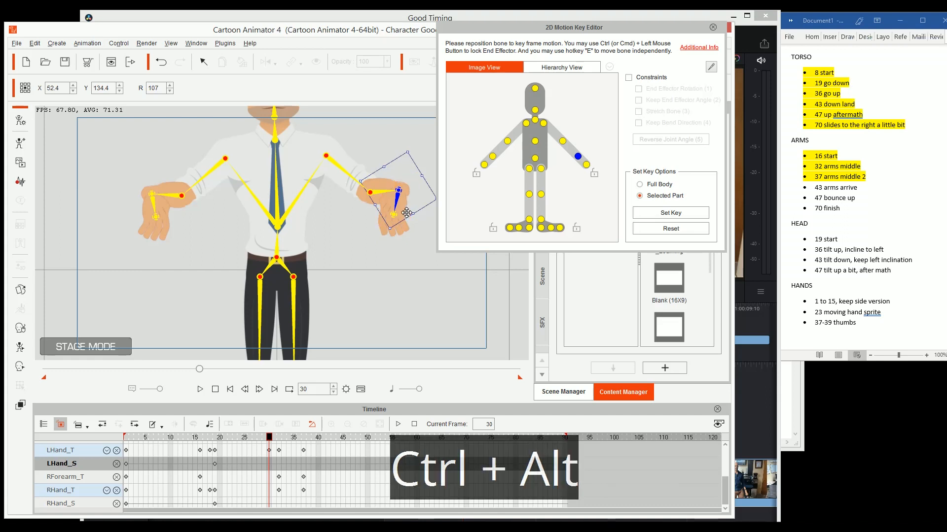
pyautogui.moveTo(395, 207); pyautogui.dragTo(358, 220)
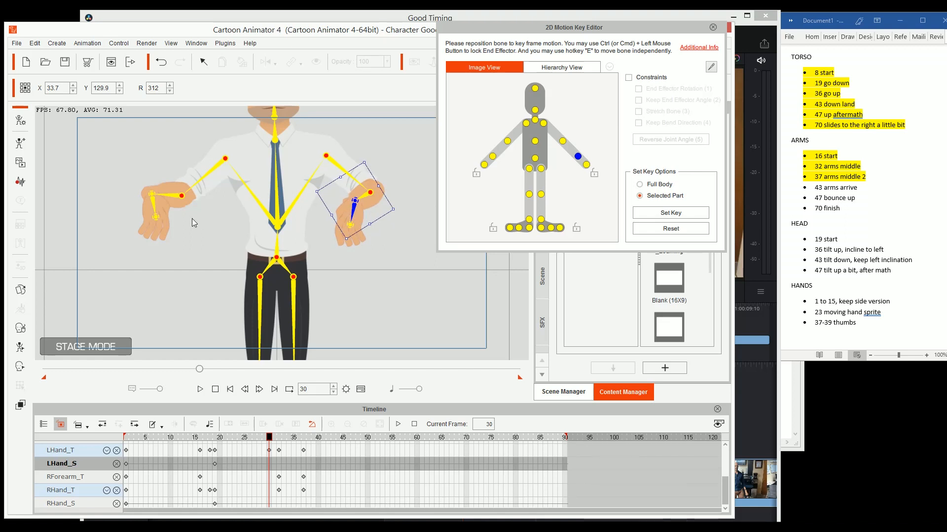
pyautogui.click(153, 207)
pyautogui.moveTo(159, 208); pyautogui.dragTo(202, 218)
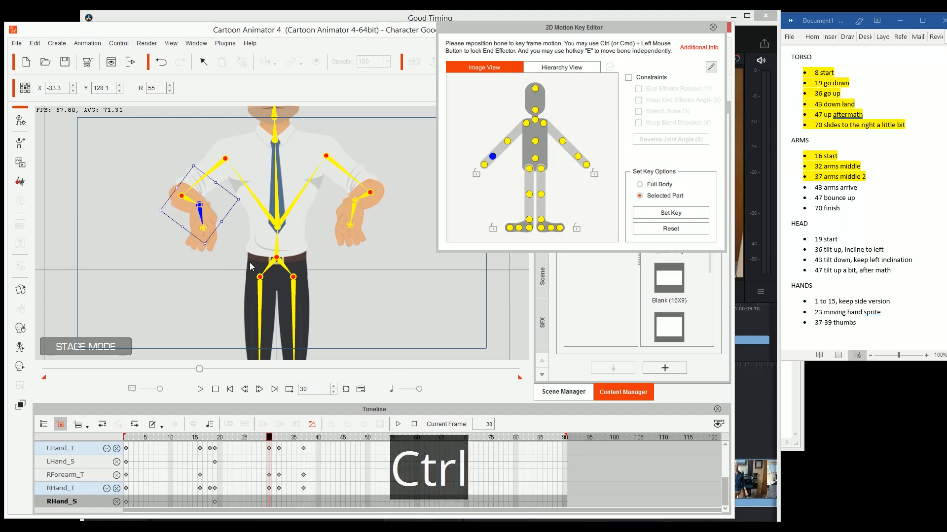
pyautogui.hotkey('ctrl', 'z')
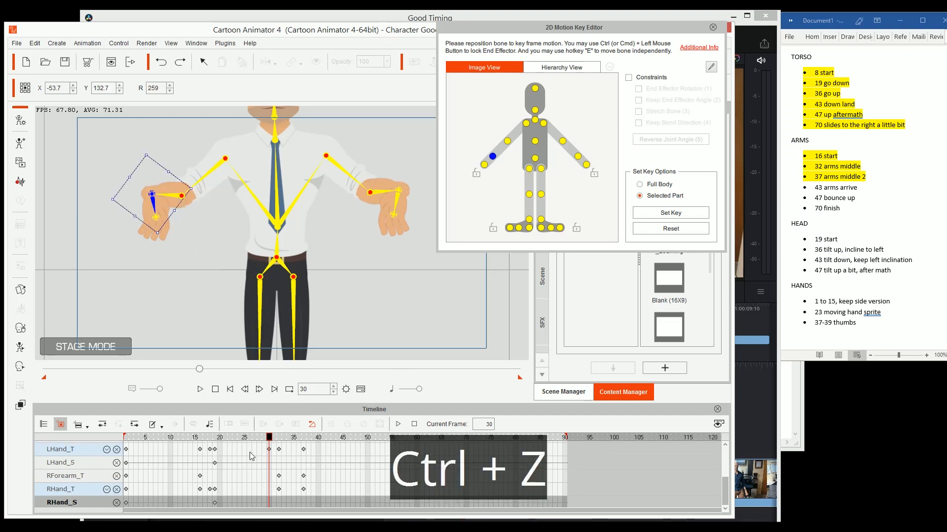
# - At frame 32, swing both hands inward below the elbows, the right to about 57 and the left to about 308 degrees
pyautogui.click(279, 439)
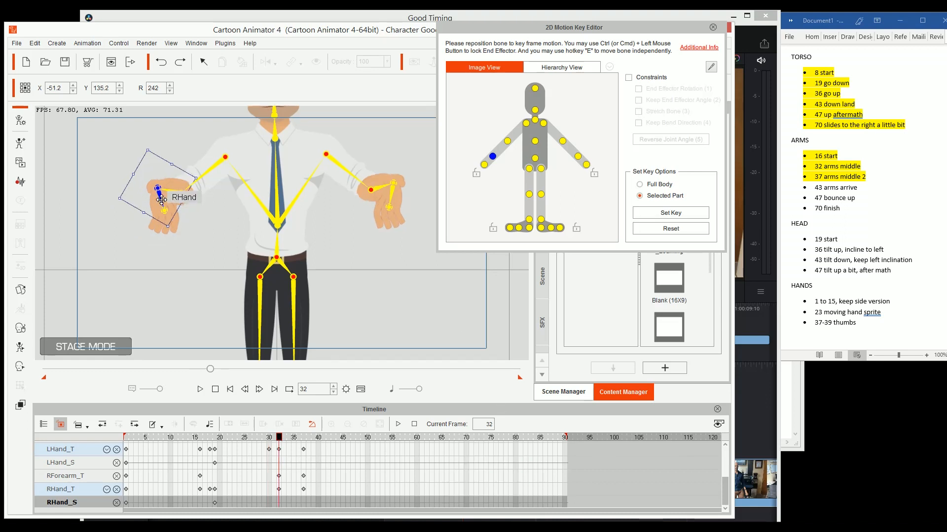
pyautogui.moveTo(158, 199); pyautogui.dragTo(206, 220)
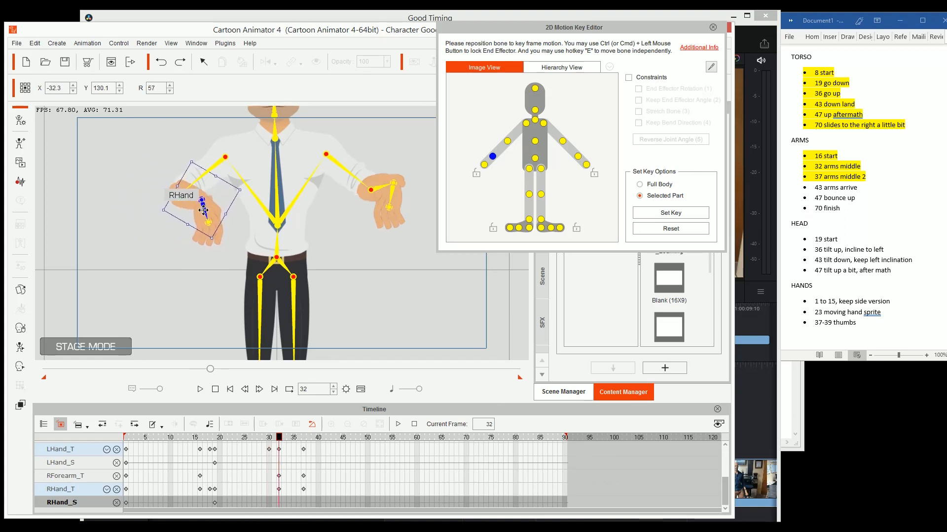
pyautogui.click(398, 196)
pyautogui.moveTo(398, 196); pyautogui.dragTo(355, 209)
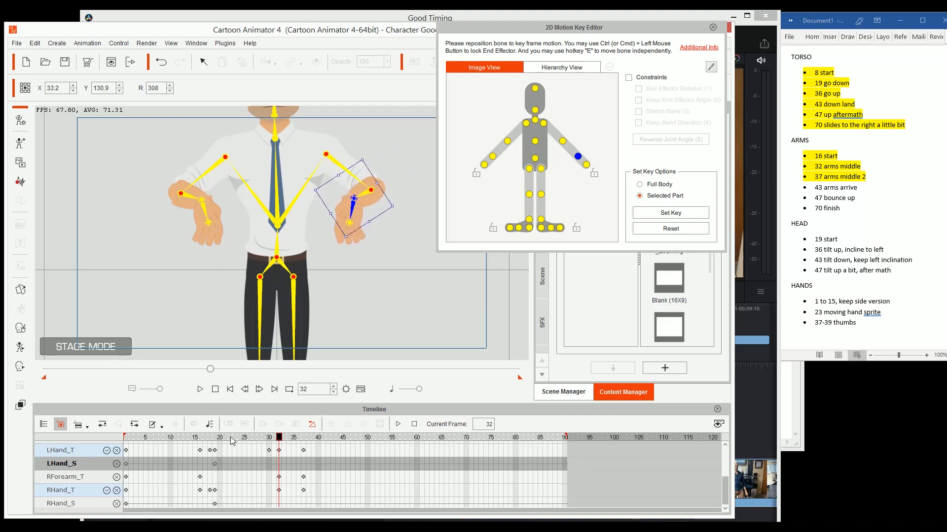
# - Review the motion from frame 15 to 19 and remove the LHand_S and RHand_S tracks from the timeline
pyautogui.click(197, 437)
pyautogui.moveTo(197, 438); pyautogui.dragTo(216, 452)
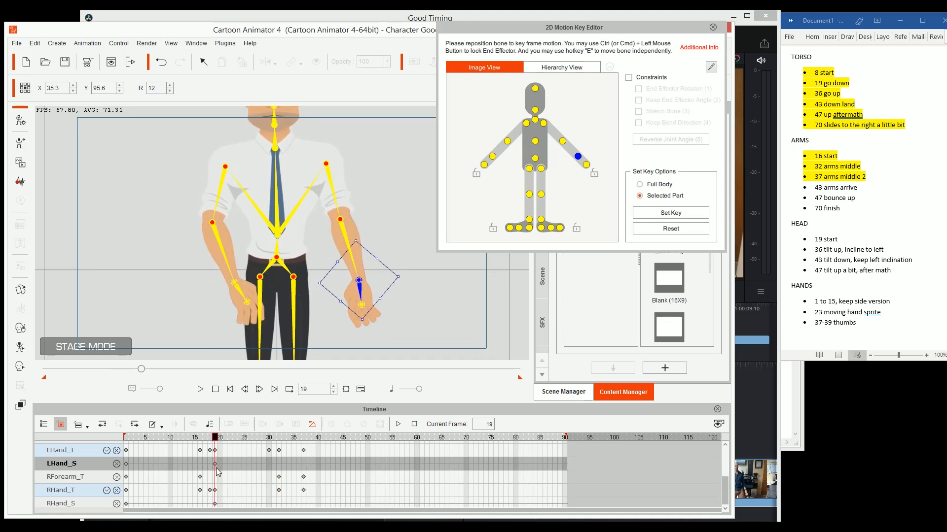
pyautogui.scroll(3, 219, 473)
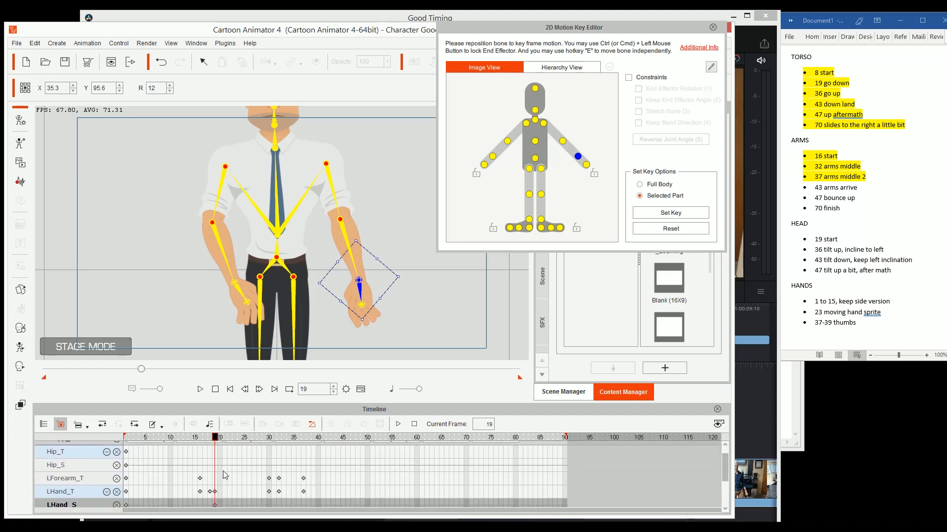
pyautogui.scroll(-3, 224, 474)
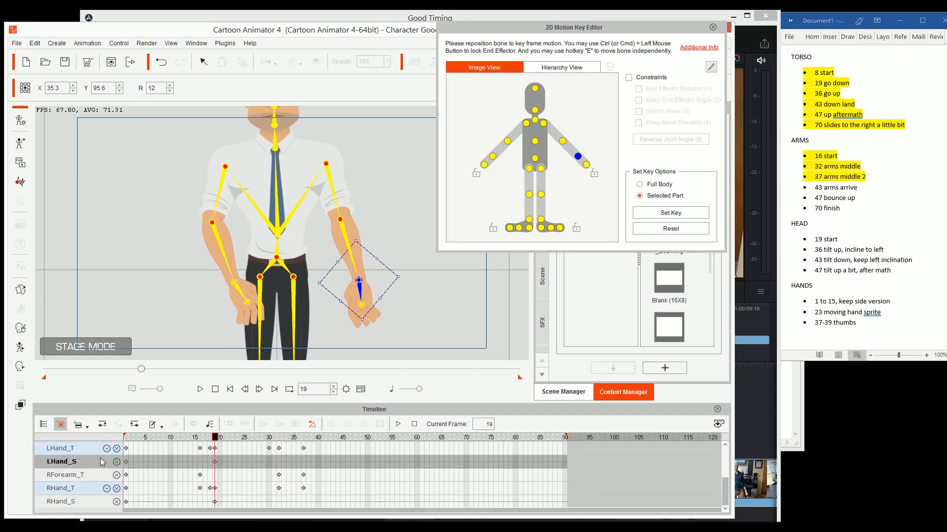
pyautogui.click(116, 462)
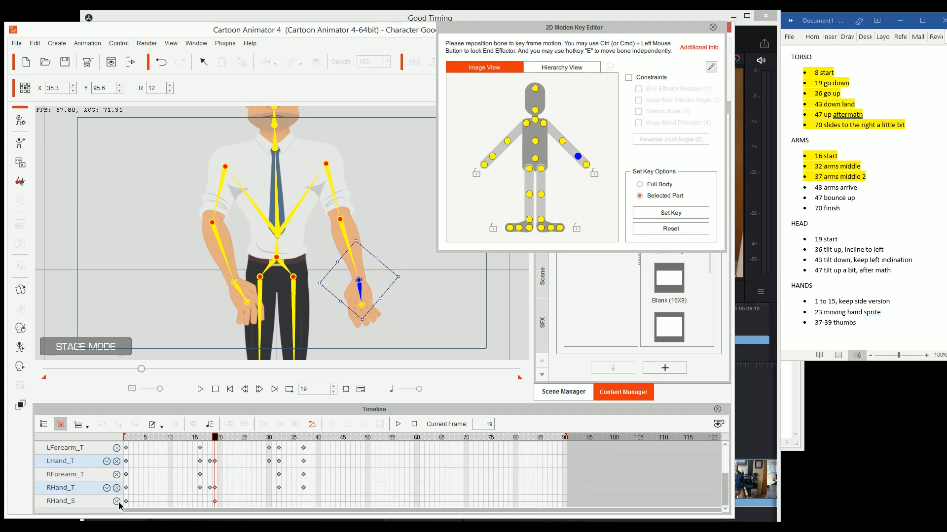
pyautogui.click(116, 501)
# - Try deleting the left forearm and left hand transform keys at frame 30 one at a time, then undo the deletions
pyautogui.click(196, 438)
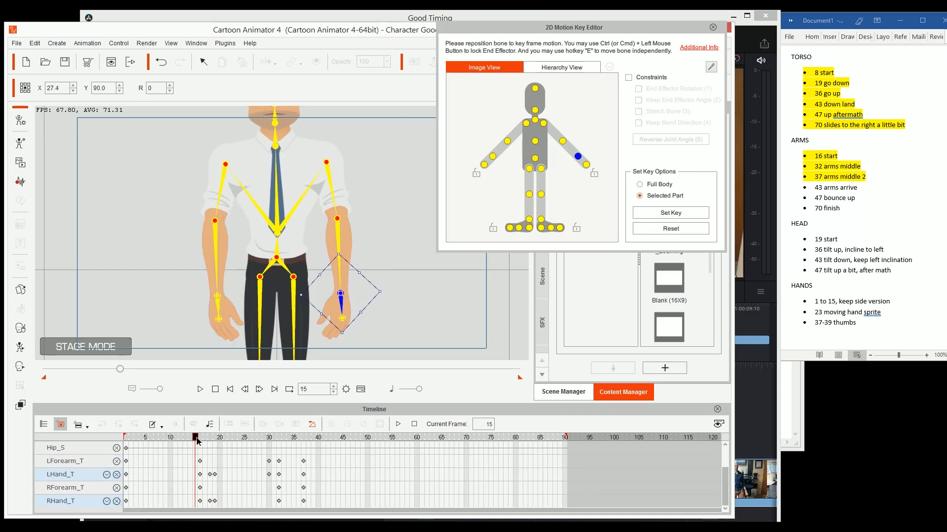
pyautogui.moveTo(196, 441); pyautogui.dragTo(268, 450)
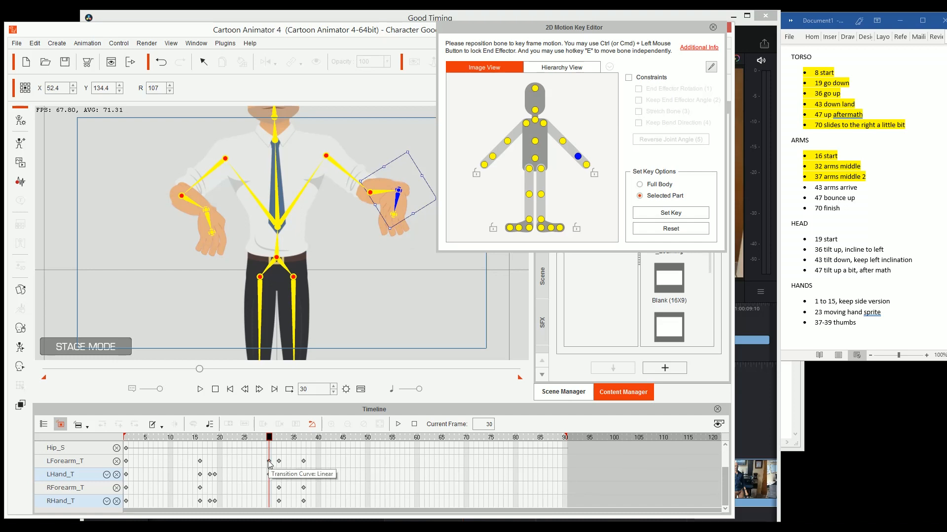
pyautogui.click(268, 461)
pyautogui.press('Delete')
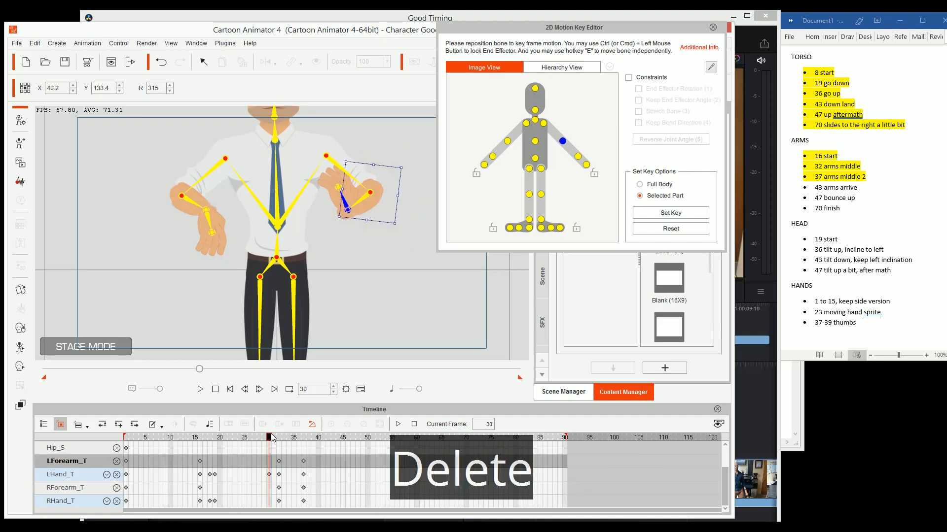
pyautogui.moveTo(271, 438)
pyautogui.mouseDown()
pyautogui.moveTo(201, 440)
pyautogui.moveTo(290, 444)
pyautogui.moveTo(278, 448)
pyautogui.mouseUp()
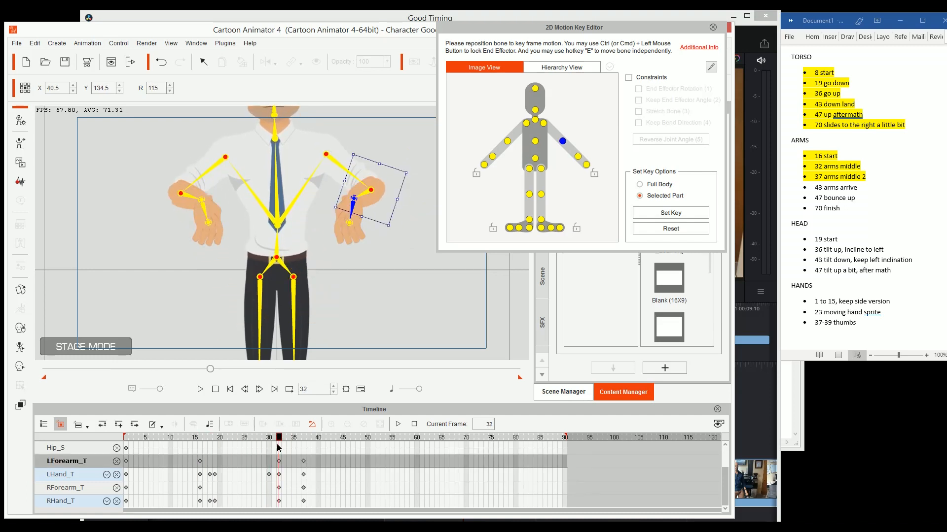
pyautogui.click(269, 475)
pyautogui.press('Delete')
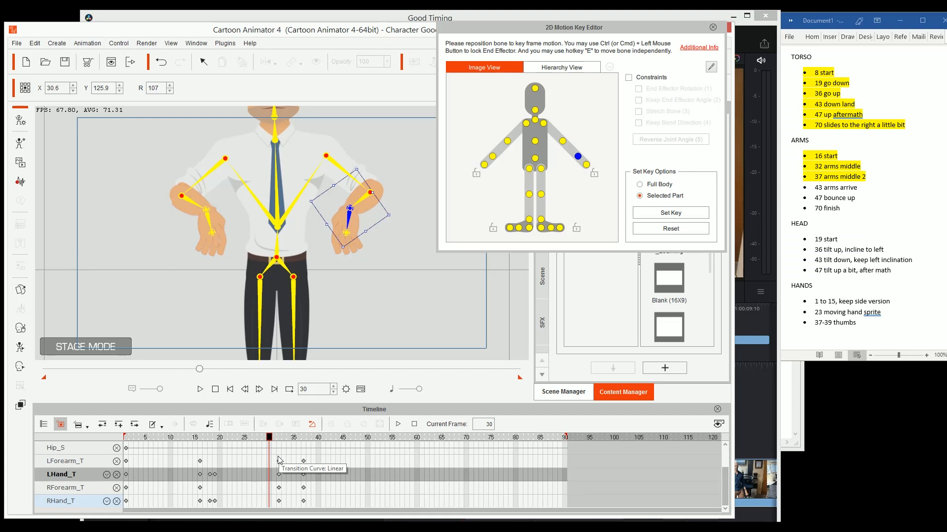
pyautogui.hotkey('ctrl', 'alt', 'd')
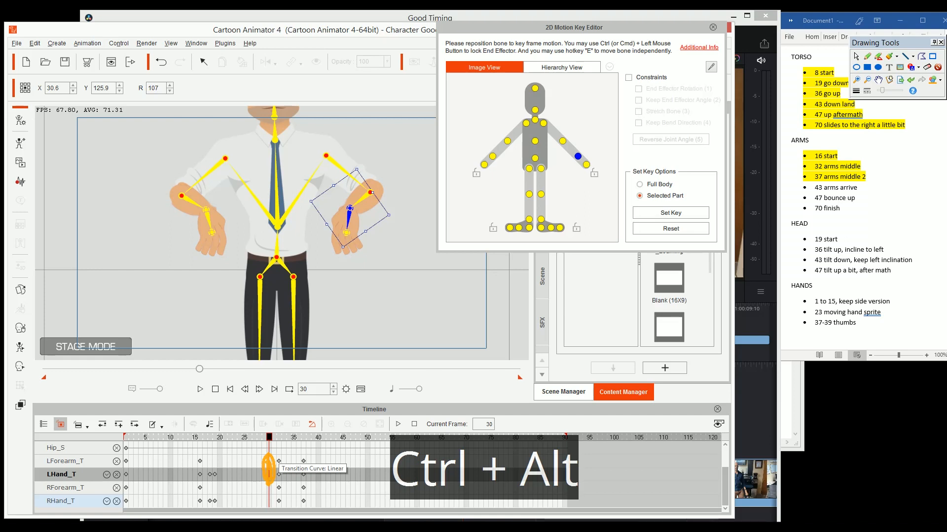
pyautogui.hotkey('ctrl', 'alt', 'd')
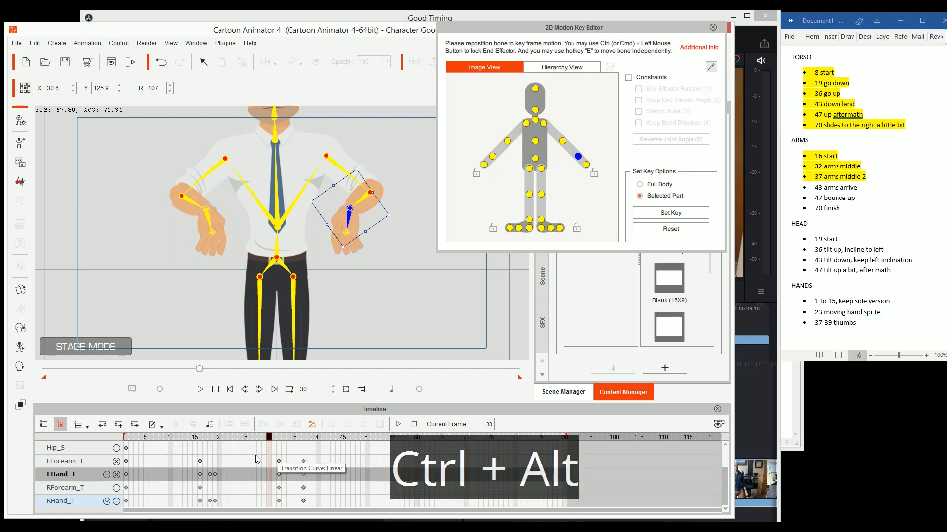
pyautogui.hotkey('ctrl', 'z')
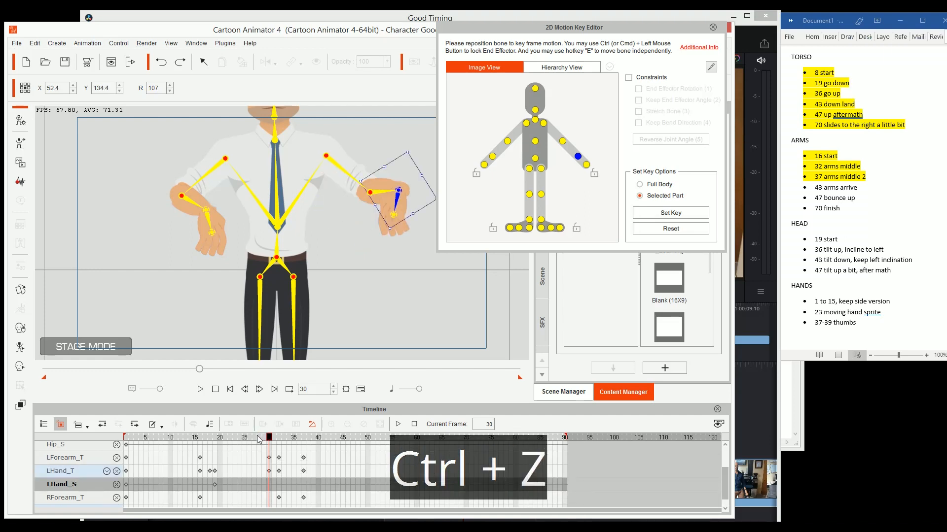
# - Delete the LForearm_T and LHand_T keys at frame 30 together, and review the arm motion up to frame 32
pyautogui.moveTo(254, 439); pyautogui.dragTo(279, 443)
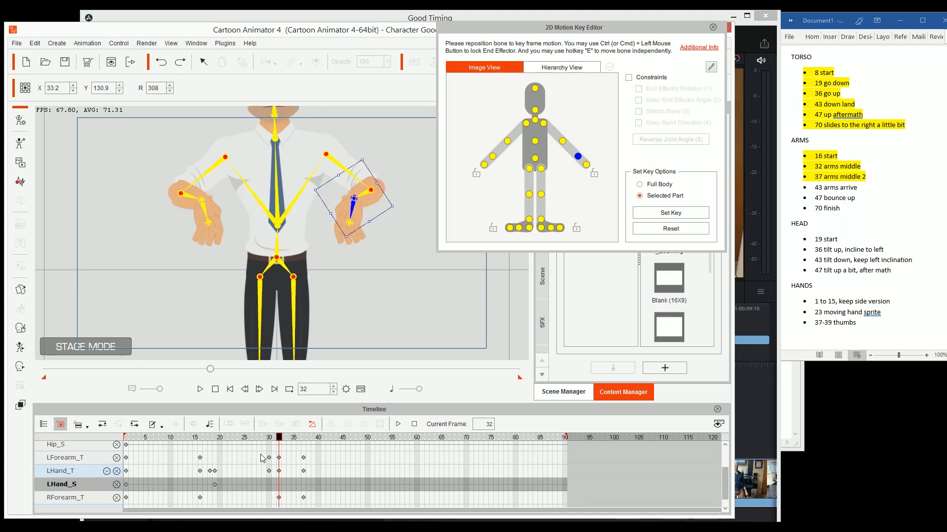
pyautogui.moveTo(261, 454); pyautogui.dragTo(272, 476)
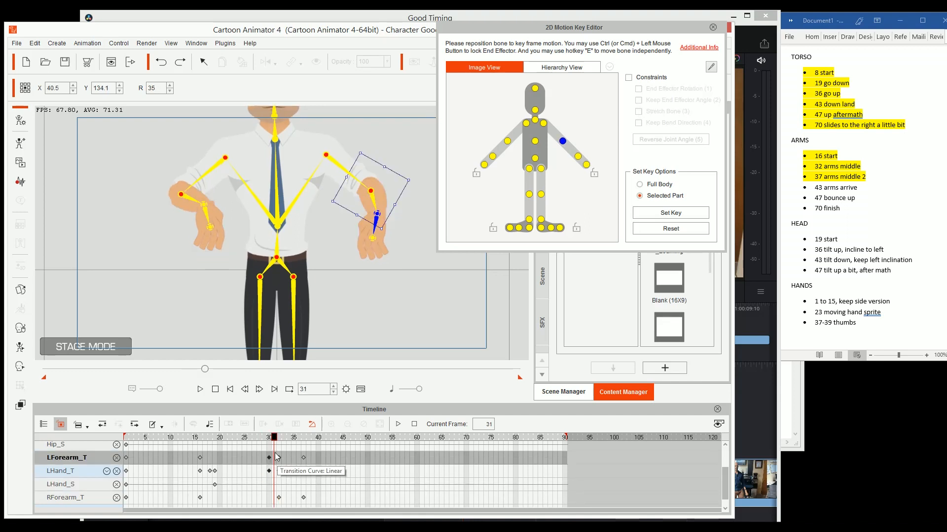
pyautogui.press('Delete')
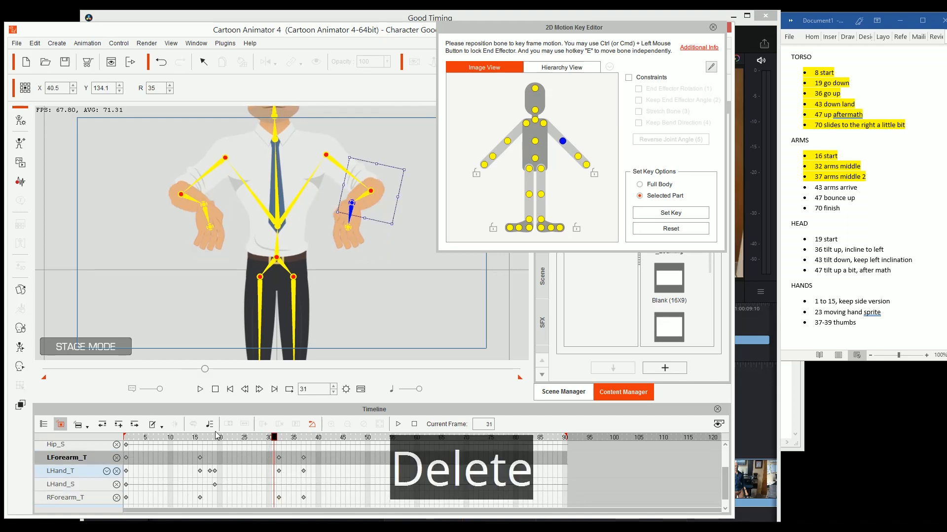
pyautogui.moveTo(192, 440); pyautogui.dragTo(279, 455)
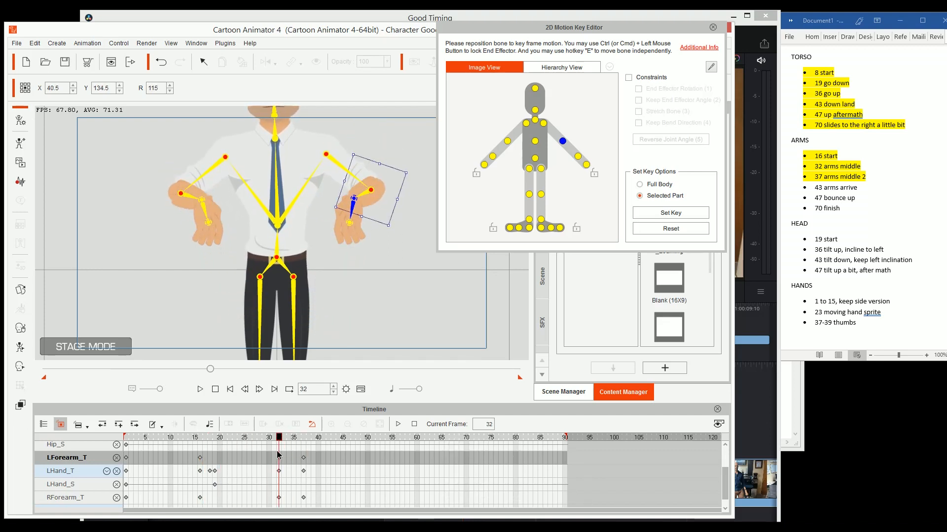
# - At frame 37, swing the left forearm outward and rotate the left hand so its fingers point up
pyautogui.moveTo(279, 455); pyautogui.dragTo(302, 454)
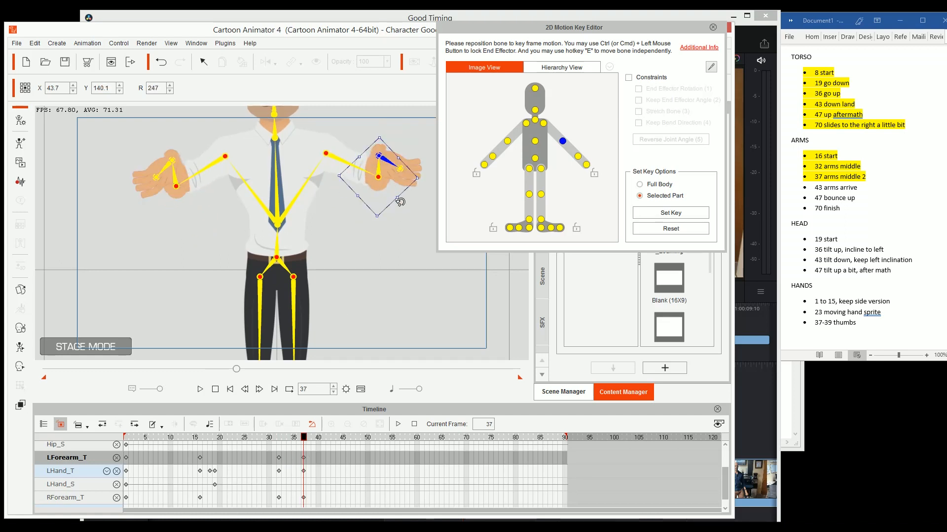
pyautogui.moveTo(415, 192)
pyautogui.mouseDown()
pyautogui.moveTo(420, 179)
pyautogui.moveTo(411, 176)
pyautogui.mouseUp()
pyautogui.click(397, 178)
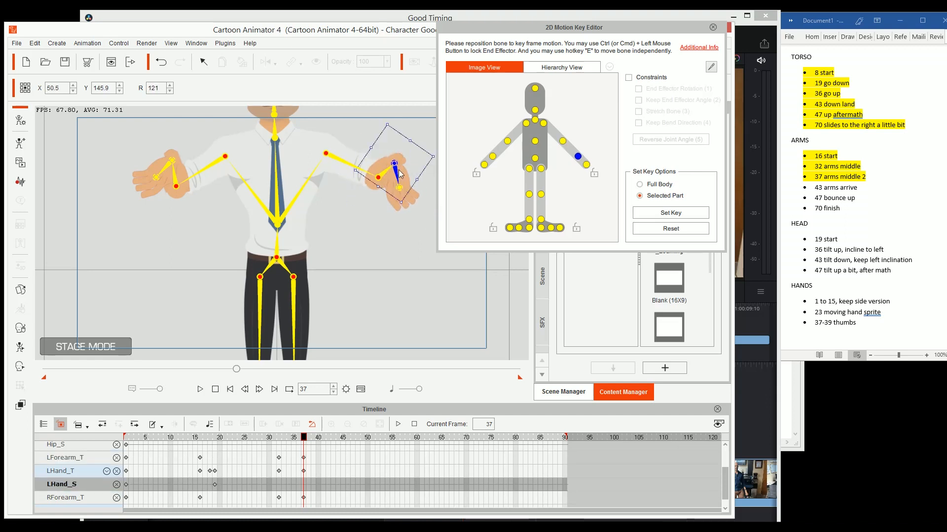
pyautogui.moveTo(417, 192); pyautogui.dragTo(382, 121)
# - Rotate the right hand to 356 degrees at frame 37 so its fingers point up
pyautogui.click(165, 170)
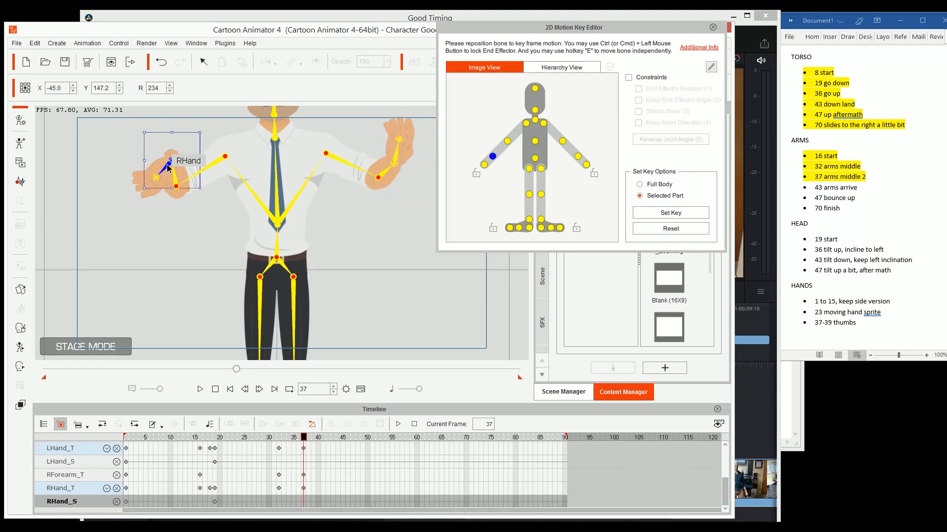
pyautogui.moveTo(127, 179); pyautogui.dragTo(149, 119)
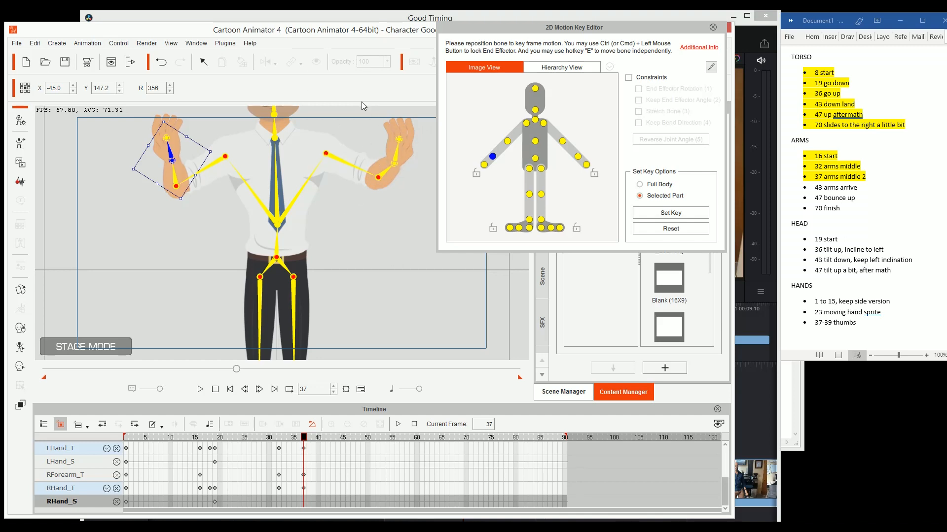
pyautogui.keyDown('alt'); pyautogui.moveTo(195, 154); pyautogui.dragTo(207, 209); pyautogui.keyUp('alt')
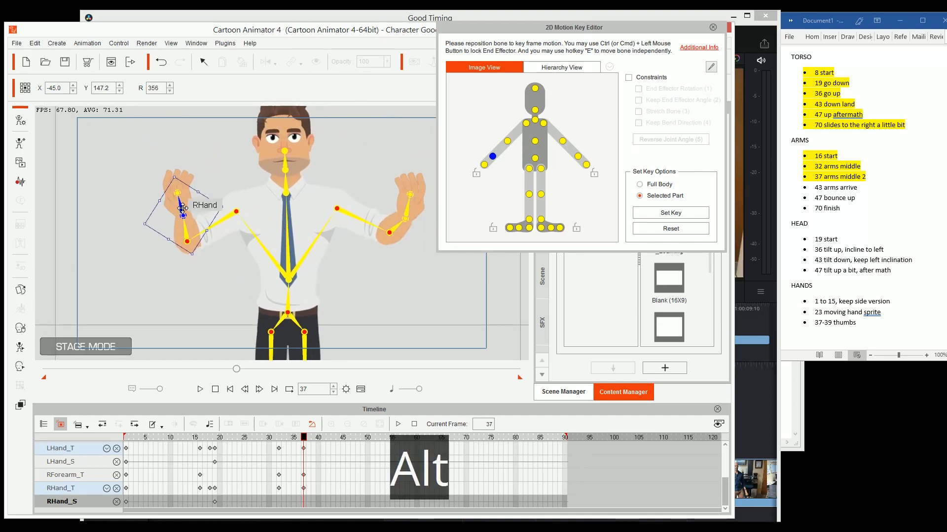
# - Swap the right and left hand sprites to 17_Fist at frame 37
pyautogui.moveTo(292, 438)
pyautogui.mouseDown()
pyautogui.moveTo(239, 438)
pyautogui.moveTo(305, 436)
pyautogui.mouseUp()
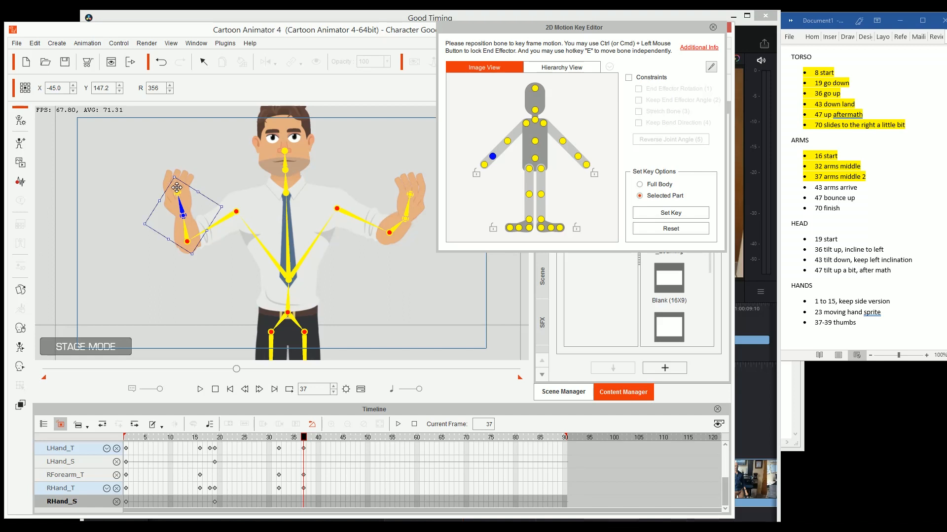
pyautogui.press('s')
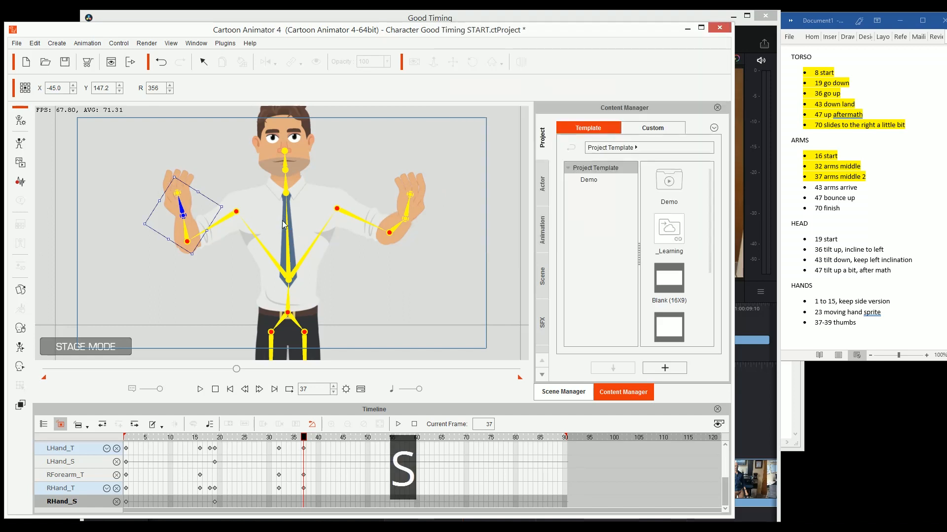
pyautogui.click(180, 191)
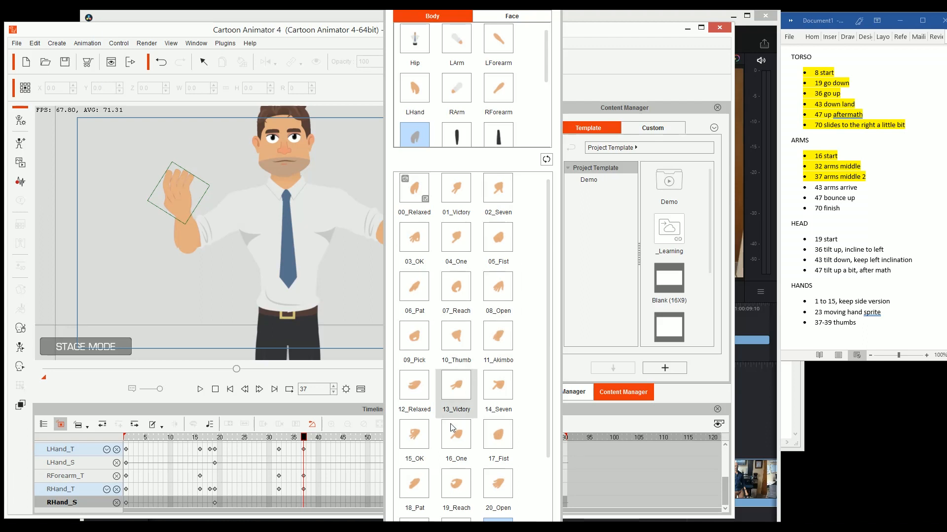
pyautogui.click(499, 435)
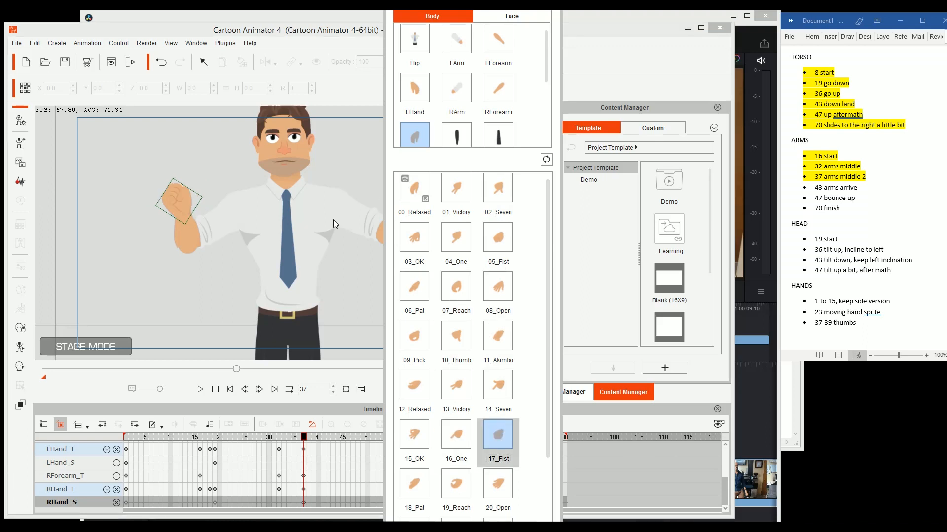
pyautogui.click(311, 31)
pyautogui.moveTo(378, 198); pyautogui.dragTo(313, 212)
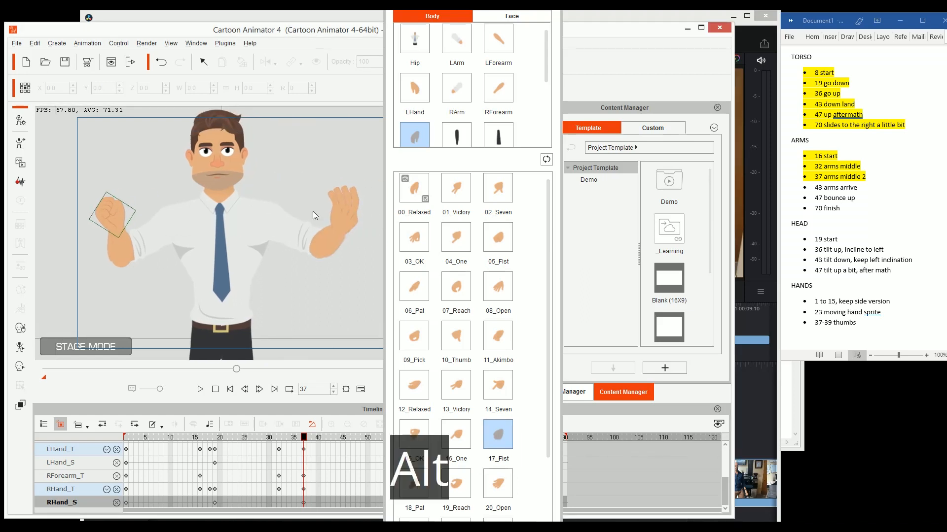
pyautogui.click(348, 211)
pyautogui.click(498, 445)
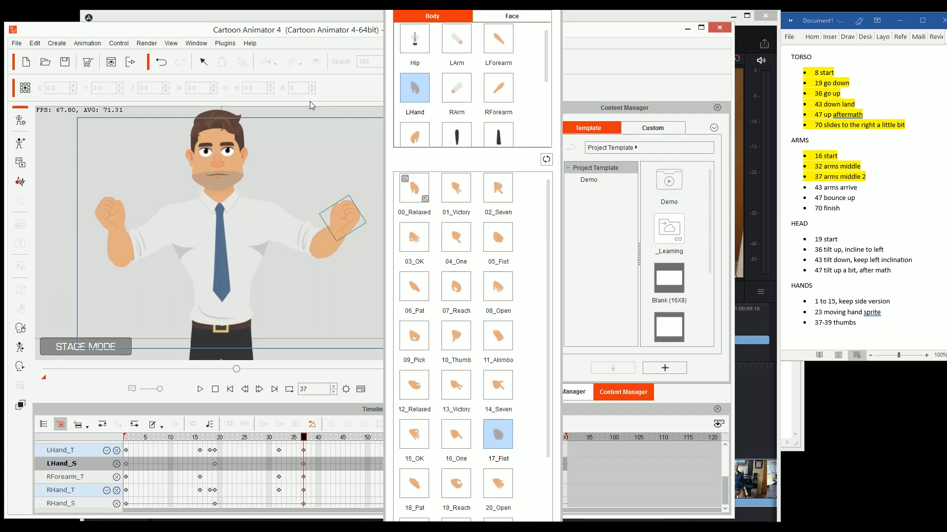
# - At frame 37, bend both forearms inward toward the body with the fists raised
pyautogui.press('k')
pyautogui.moveTo(342, 218); pyautogui.dragTo(322, 183)
pyautogui.moveTo(114, 217); pyautogui.dragTo(263, 206)
pyautogui.click(318, 209)
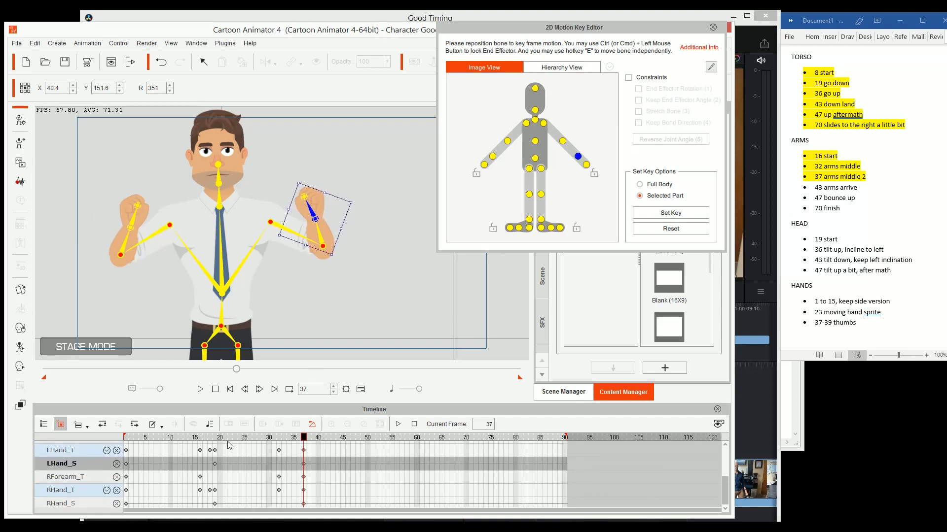
# - Move the playhead to frame 43 and highlight the "43 arms arrive" note in the Word document
pyautogui.moveTo(229, 437); pyautogui.dragTo(329, 436)
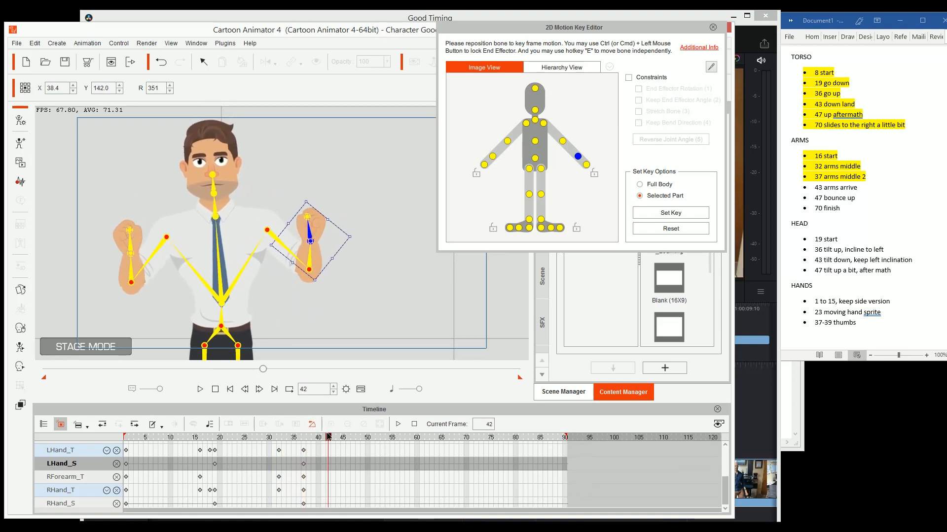
pyautogui.scroll(1, 329, 444)
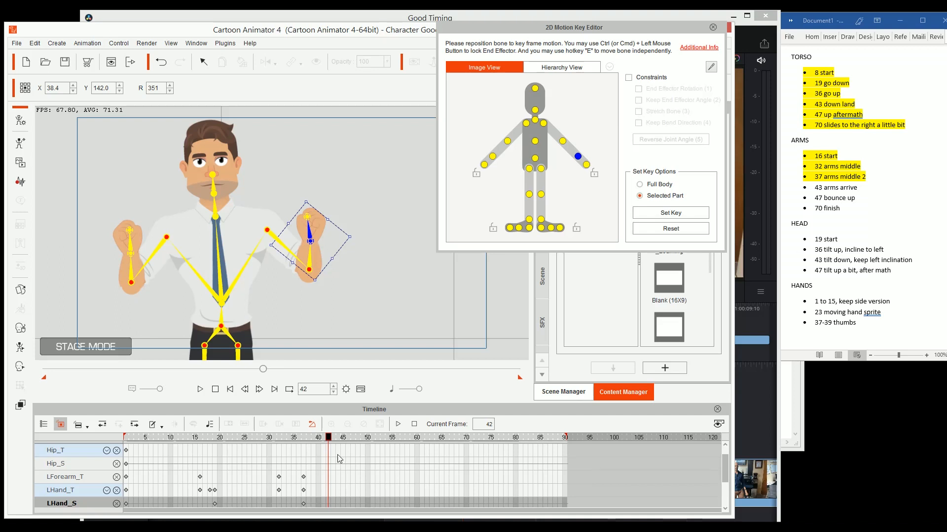
pyautogui.click(333, 439)
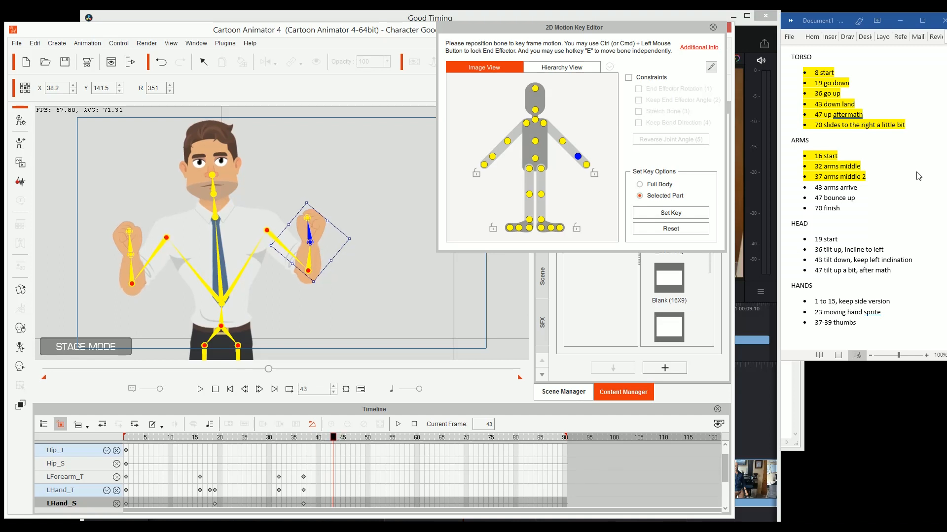
pyautogui.click(860, 187)
pyautogui.hotkey('shift', 'Home')
pyautogui.hotkey('ctrl', 'alt', 'h')
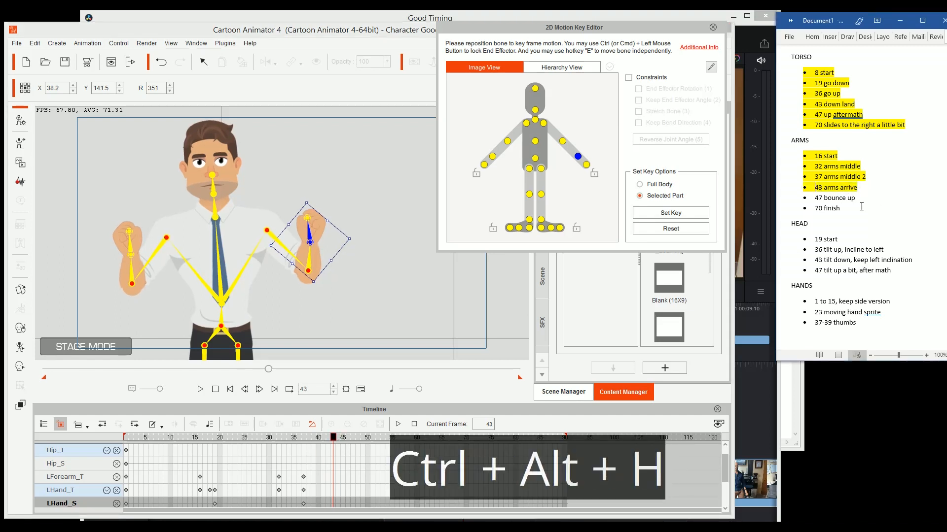
# - Switch to DaVinci Resolve and examine the arm motion frame by frame up to frame 41 of the reference footage
pyautogui.click(763, 402)
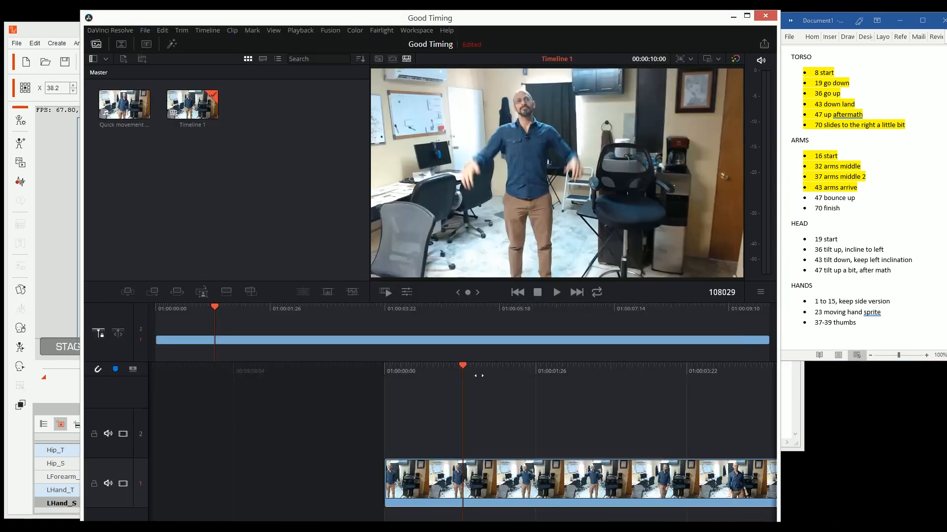
pyautogui.press('Right')
pyautogui.press('Right')
pyautogui.press('Right')
pyautogui.press('Right')
pyautogui.press('Right')
pyautogui.press('Right')
pyautogui.press('Right')
pyautogui.press('Right')
pyautogui.press('Right')
pyautogui.press('Right')
pyautogui.press('Left')
pyautogui.press('Left')
pyautogui.press('Left')
pyautogui.press('Left')
pyautogui.press('Left')
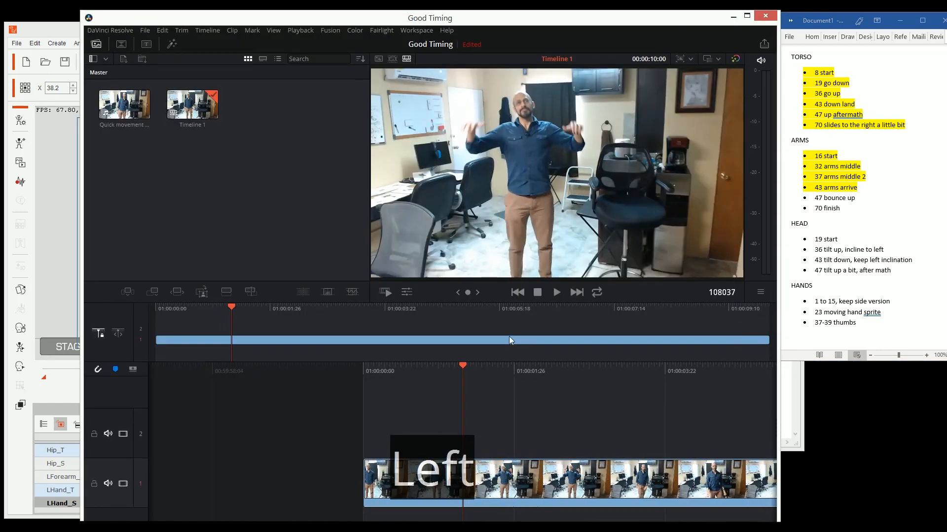
pyautogui.press('Right')
pyautogui.press('Right')
pyautogui.press('Right')
pyautogui.press('Right')
pyautogui.press('Right')
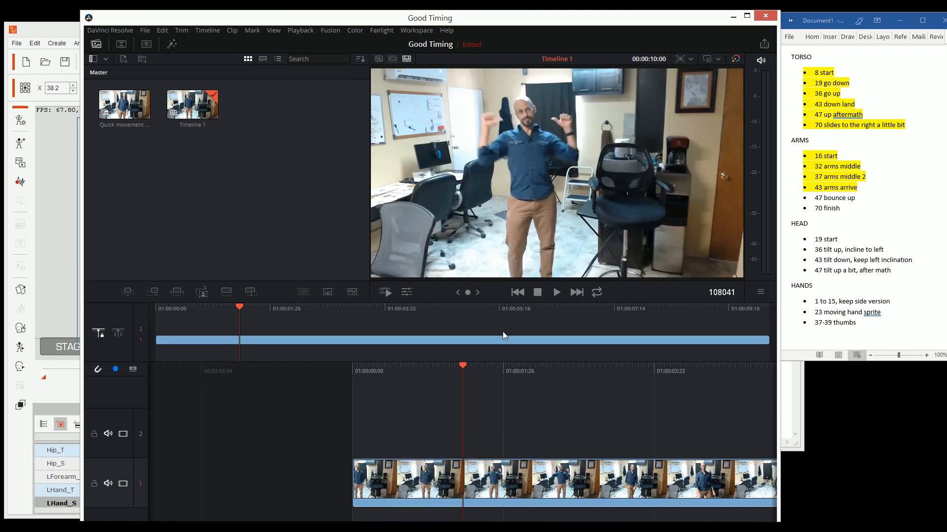
# - Sketch temporary marks over both arms in the reference footage, and clear them
pyautogui.hotkey('ctrl', 'alt')
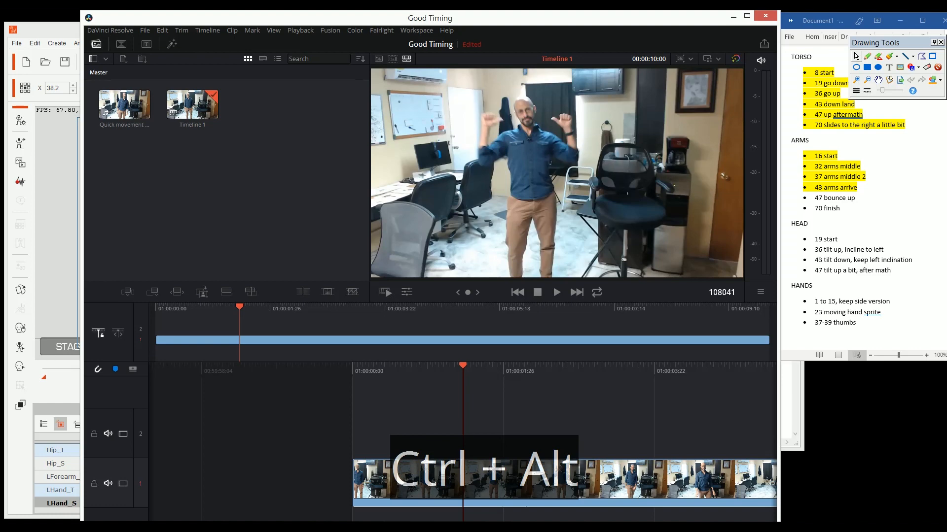
pyautogui.moveTo(505, 142); pyautogui.dragTo(485, 161)
pyautogui.moveTo(491, 194)
pyautogui.mouseDown()
pyautogui.moveTo(488, 127)
pyautogui.moveTo(482, 203)
pyautogui.mouseUp()
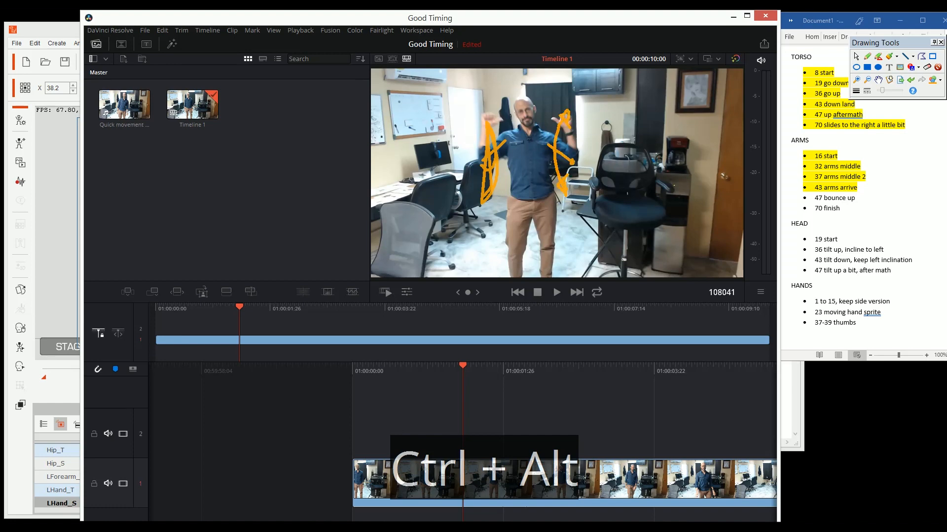
pyautogui.press('Escape')
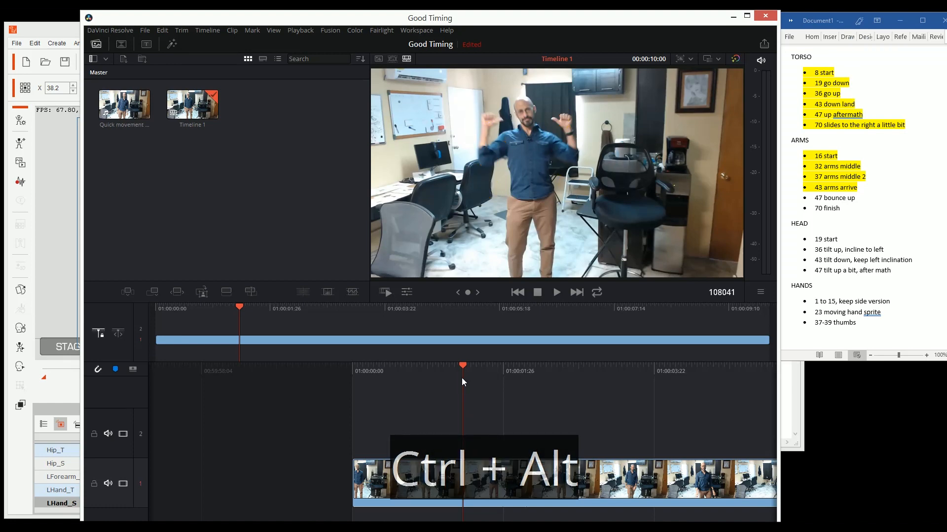
# - Examine the arms' arrival pose around frame 43 of the reference footage, and return to Cartoon Animator
pyautogui.press('Right')
pyautogui.press('Right')
pyautogui.press('Right')
pyautogui.press('Right')
pyautogui.press('Right')
pyautogui.press('Right')
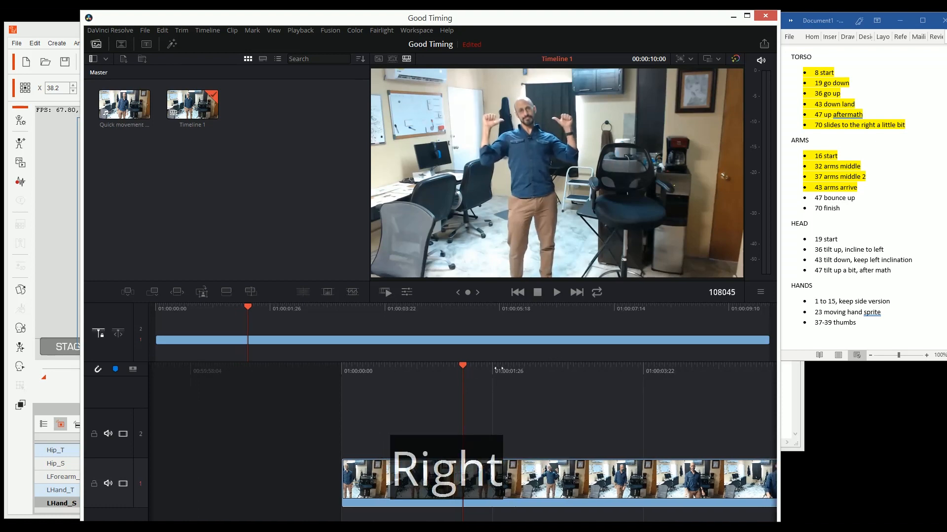
pyautogui.press('Left')
pyautogui.press('Left')
pyautogui.press('Left')
pyautogui.press('Left')
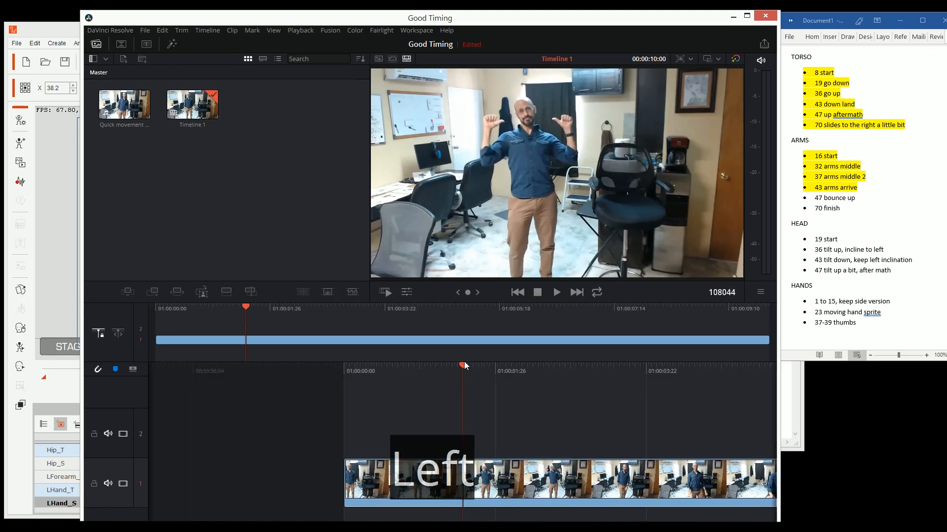
pyautogui.press('alt')
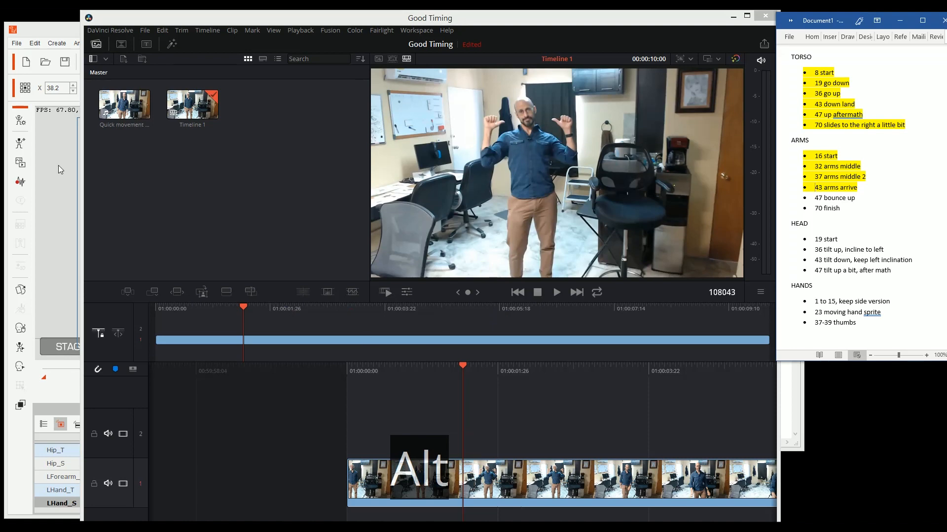
pyautogui.hotkey('alt', 'Tab')
# - At frame 43, raise both hands to face height, comparing with the footage, with the left at 357 and the right at 2 degrees
pyautogui.scroll(-1, 449, 434)
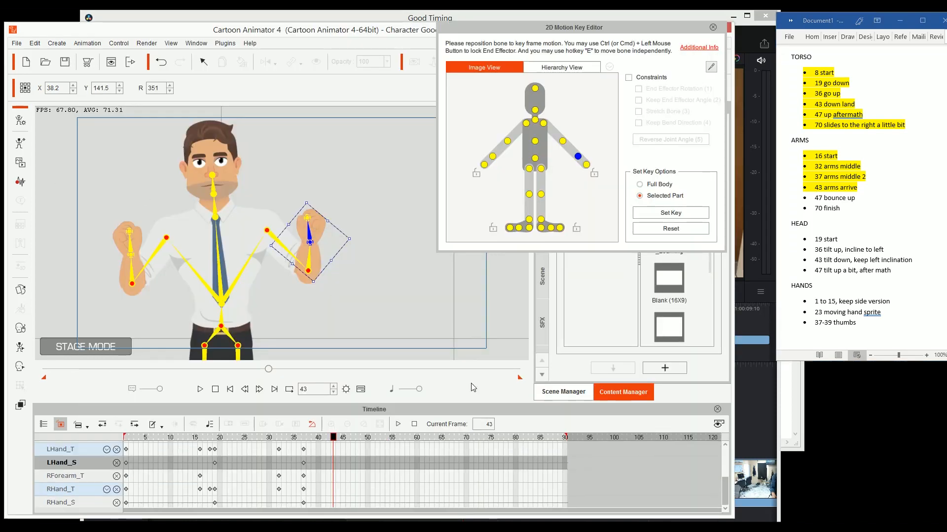
pyautogui.moveTo(304, 239); pyautogui.dragTo(300, 196)
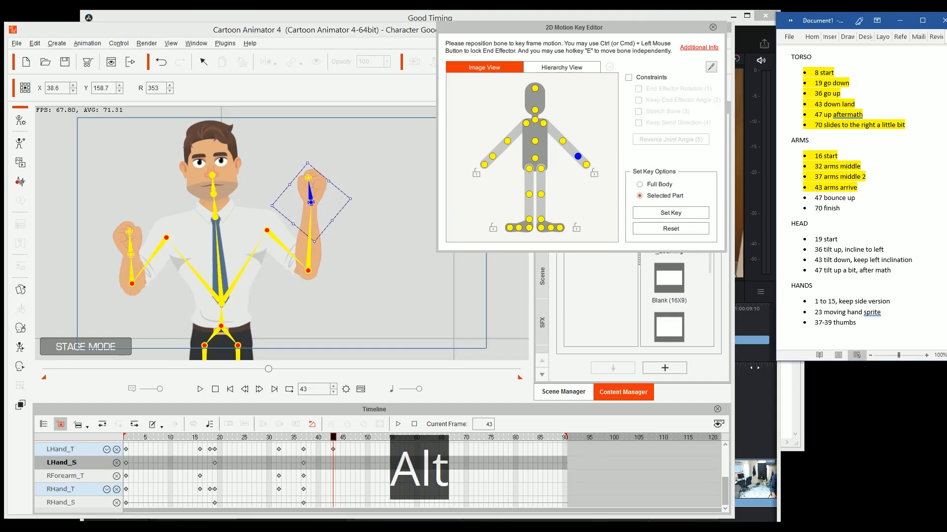
pyautogui.hotkey('alt', 'Tab')
pyautogui.hotkey('alt', 'Tab')
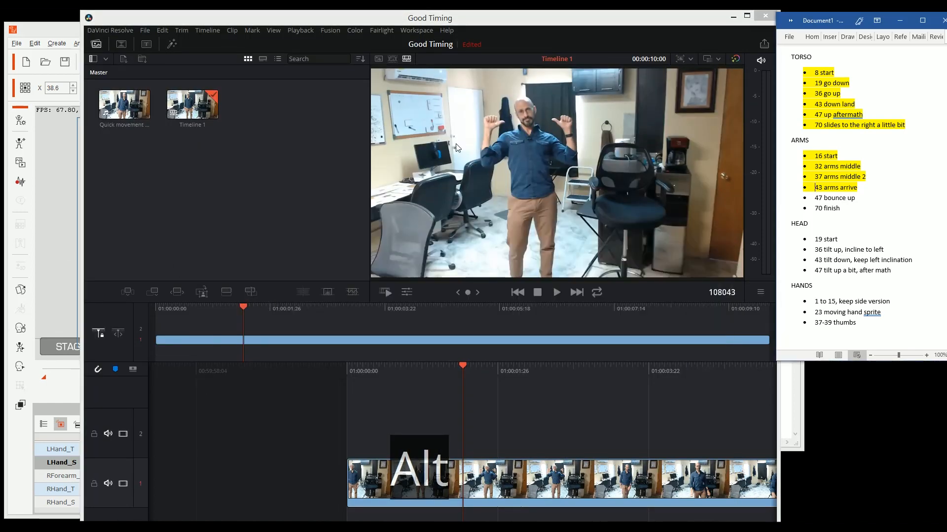
pyautogui.hotkey('alt', 'Tab')
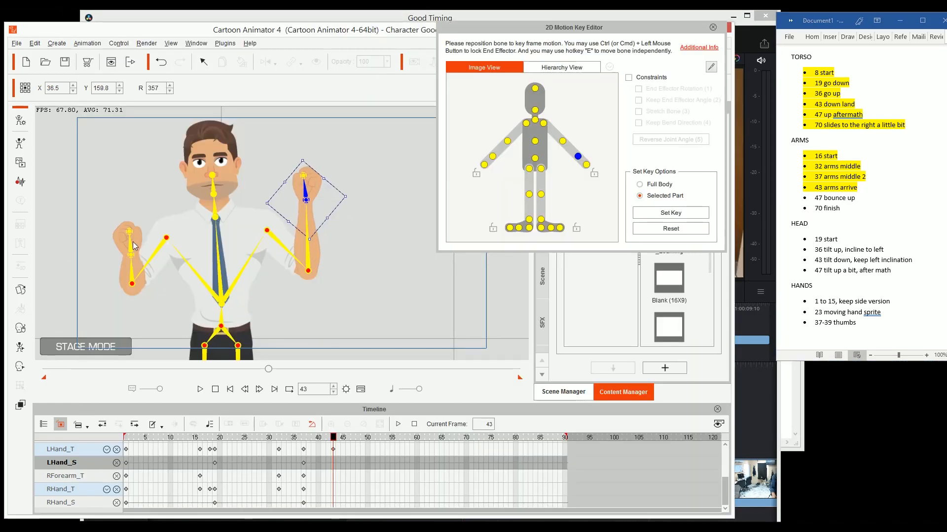
pyautogui.moveTo(133, 245); pyautogui.dragTo(127, 194)
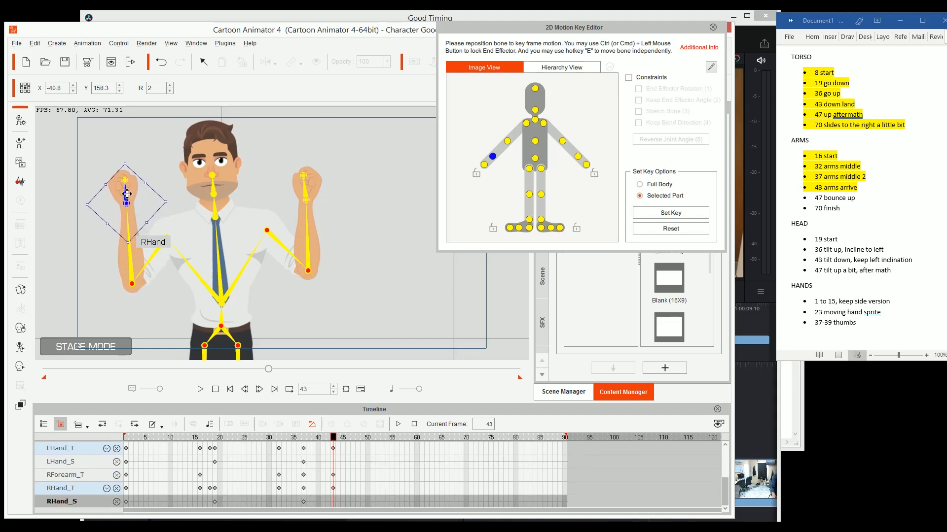
# - Swap the left and right hand sprites to 22_Thumb at frame 43
pyautogui.press('s')
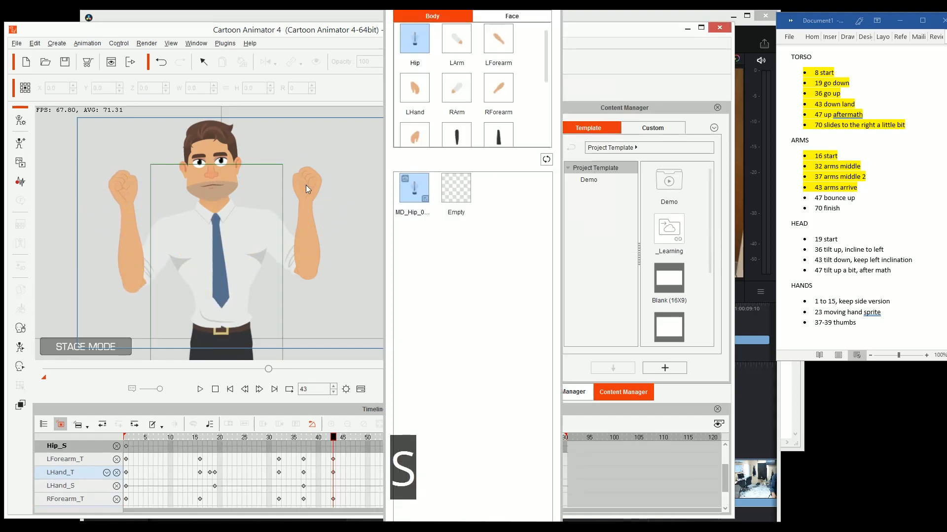
pyautogui.click(305, 185)
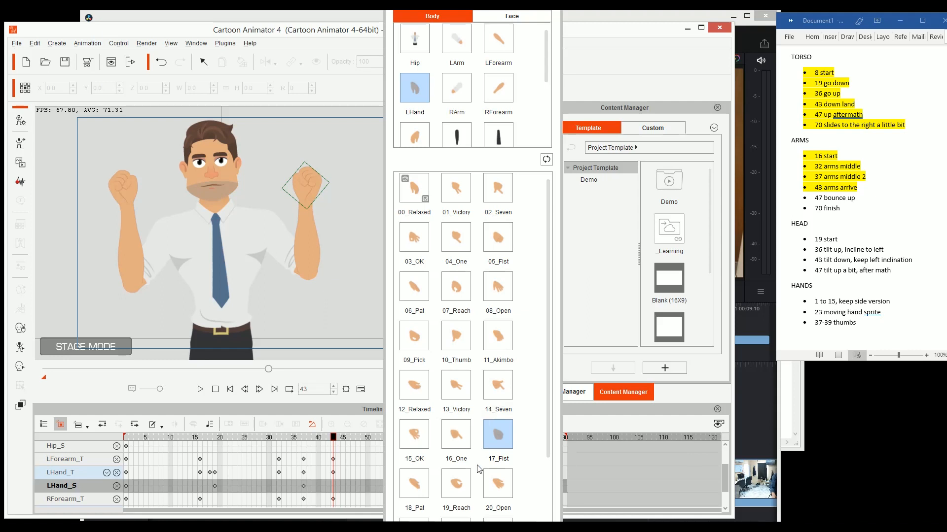
pyautogui.scroll(-3, 478, 469)
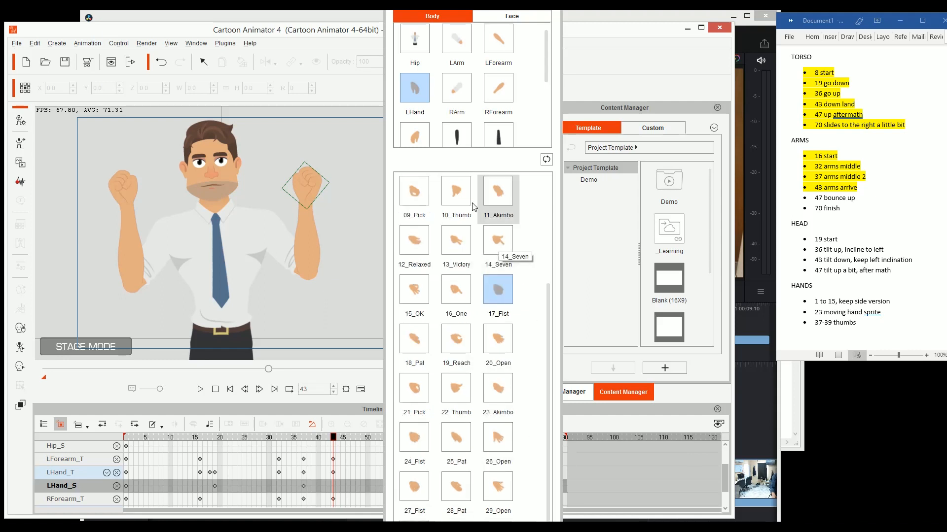
pyautogui.click(451, 189)
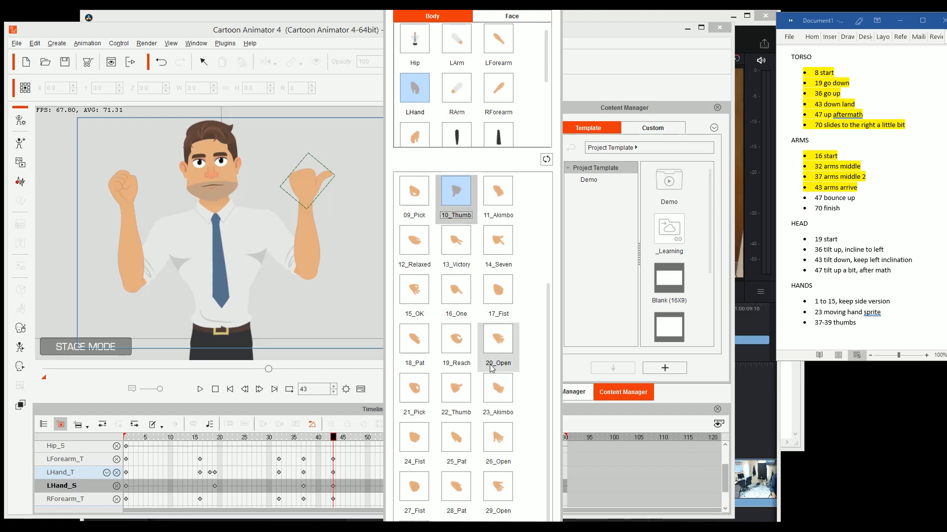
pyautogui.click(457, 398)
pyautogui.click(114, 185)
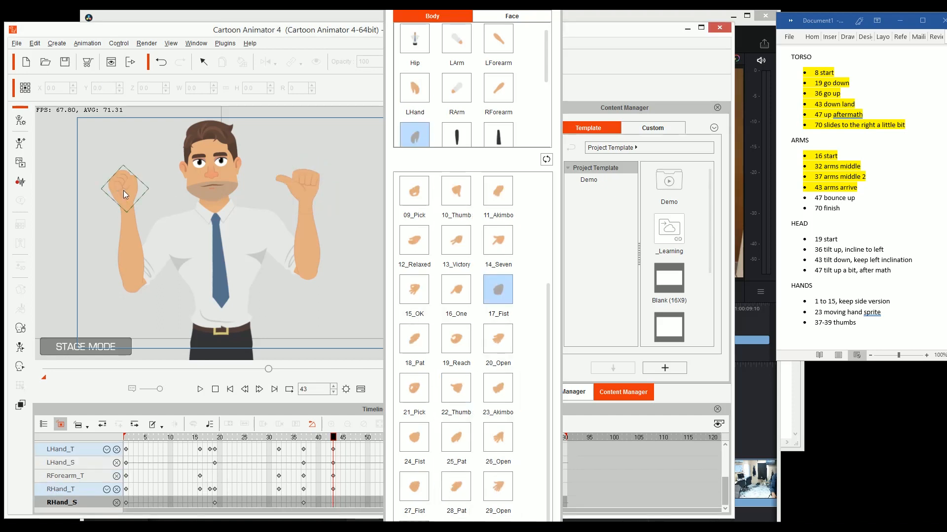
pyautogui.click(457, 388)
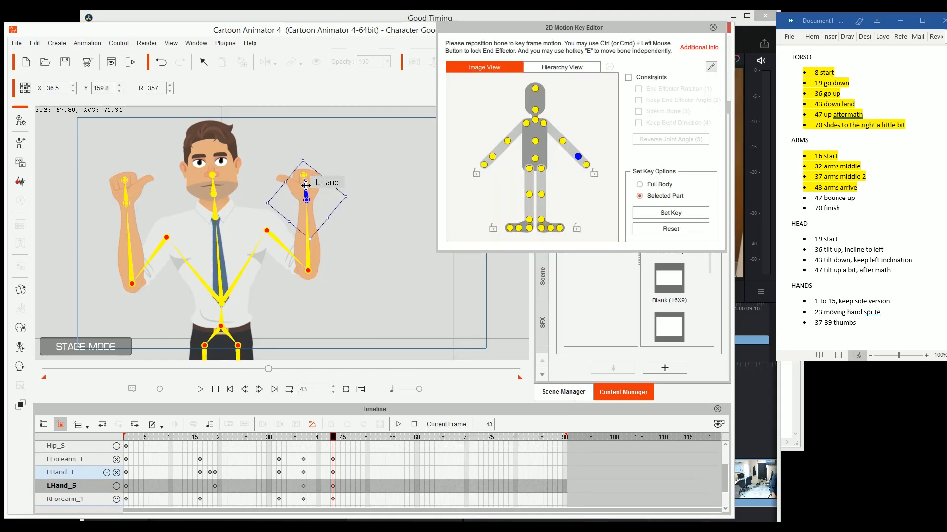
# - At frame 43, swing both forearms outward and rotate the hands to angle the thumbs, with the right hand at 11 degrees
pyautogui.moveTo(306, 186); pyautogui.dragTo(318, 186)
pyautogui.moveTo(124, 195); pyautogui.dragTo(100, 203)
pyautogui.click(324, 193)
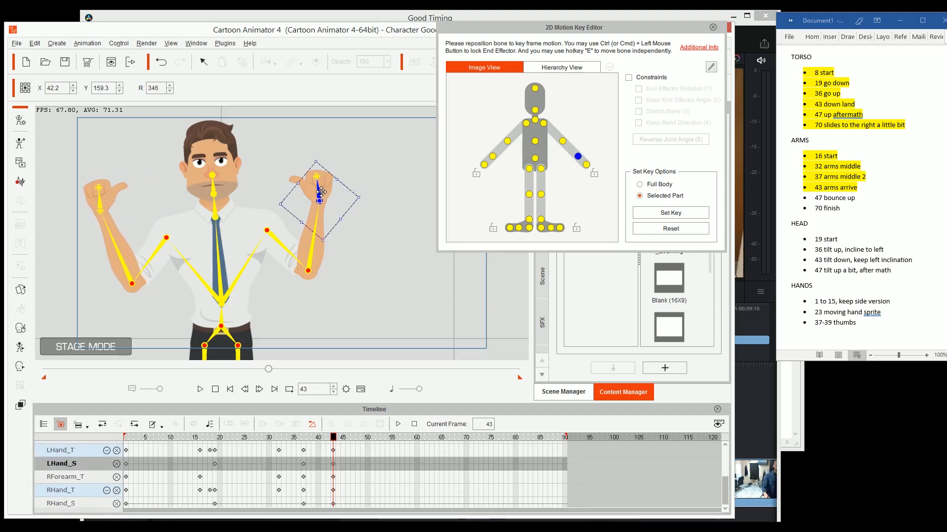
pyautogui.moveTo(357, 183); pyautogui.dragTo(356, 190)
pyautogui.click(104, 202)
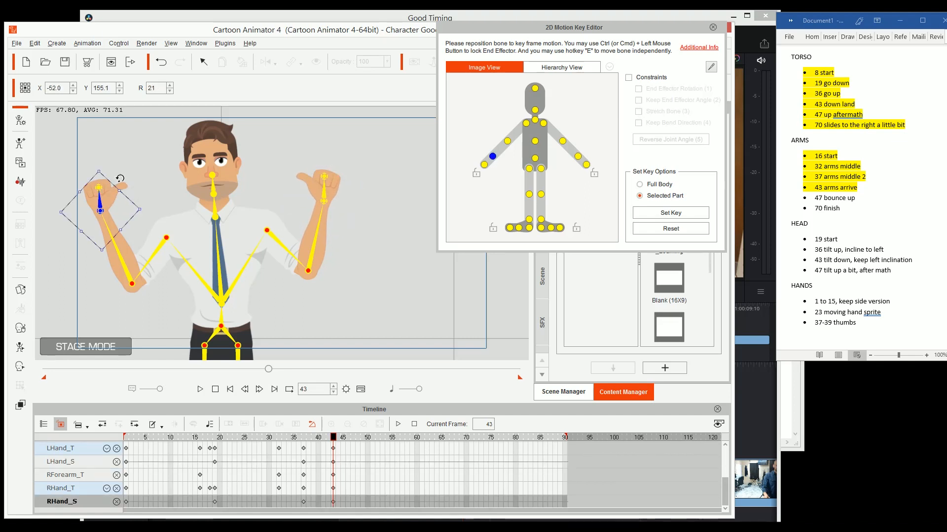
pyautogui.moveTo(120, 177); pyautogui.dragTo(115, 173)
# - Play the animation from the beginning to review the arm and hand motion
pyautogui.moveTo(210, 268); pyautogui.dragTo(274, 278)
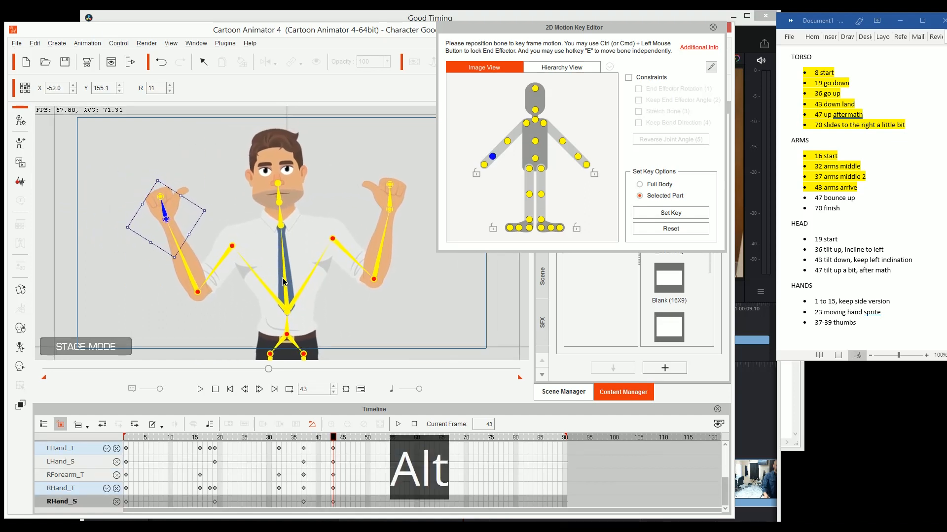
pyautogui.moveTo(270, 438); pyautogui.dragTo(136, 437)
pyautogui.press('space')
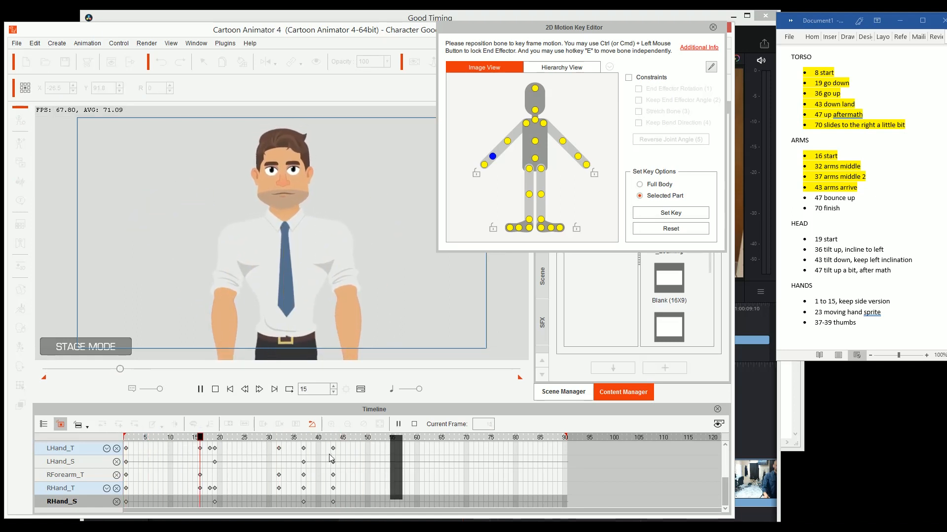
# - Stop playback and step through the reference footage in DaVinci Resolve to examine the arm bounce around frames 42 to 48
pyautogui.press('space')
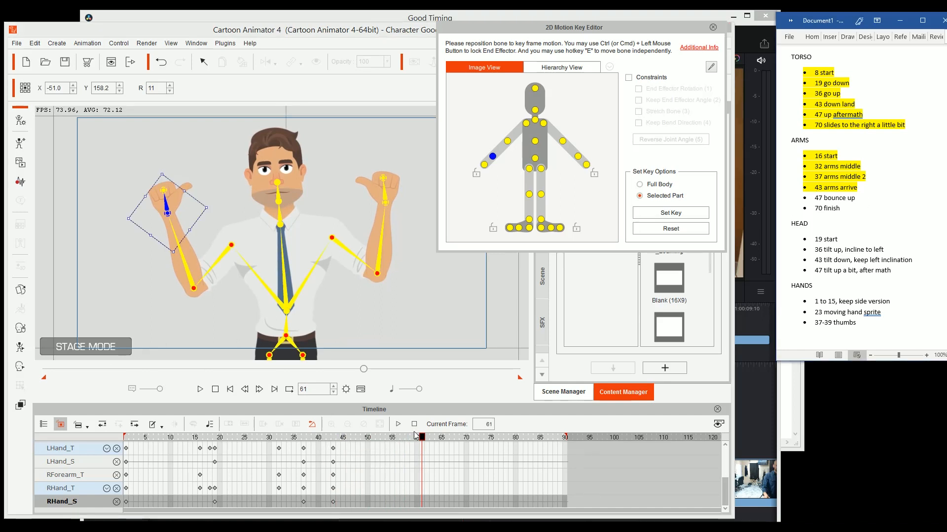
pyautogui.click(763, 392)
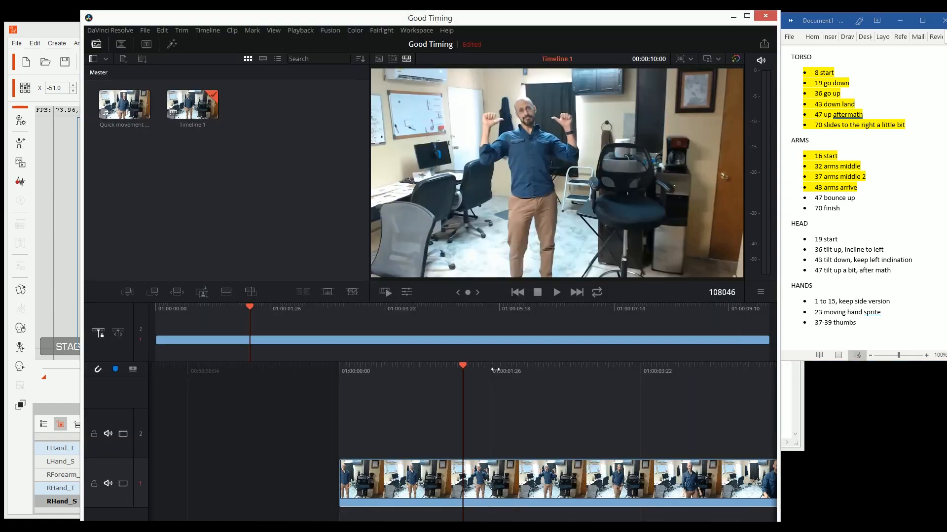
pyautogui.press('Right')
pyautogui.press('Left')
pyautogui.press('Left')
pyautogui.press('Left')
pyautogui.press('Left')
pyautogui.press('Left')
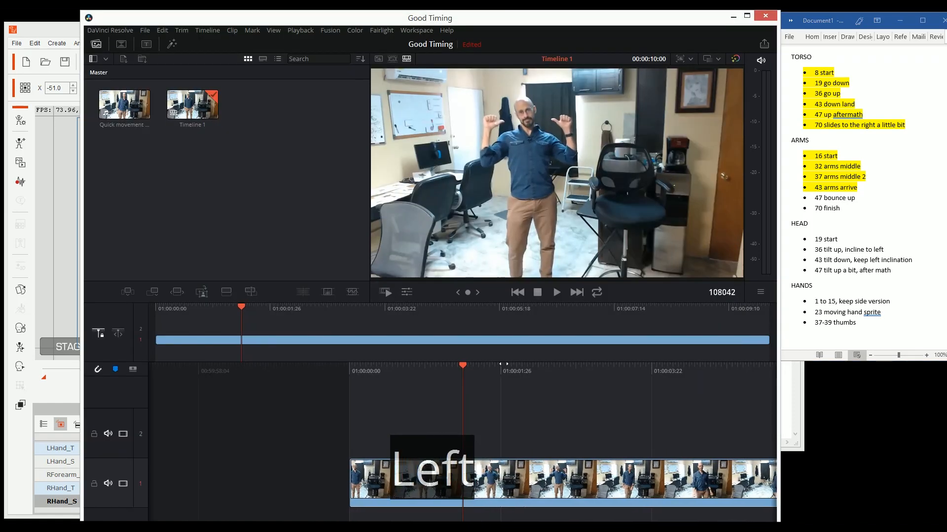
pyautogui.press('Right')
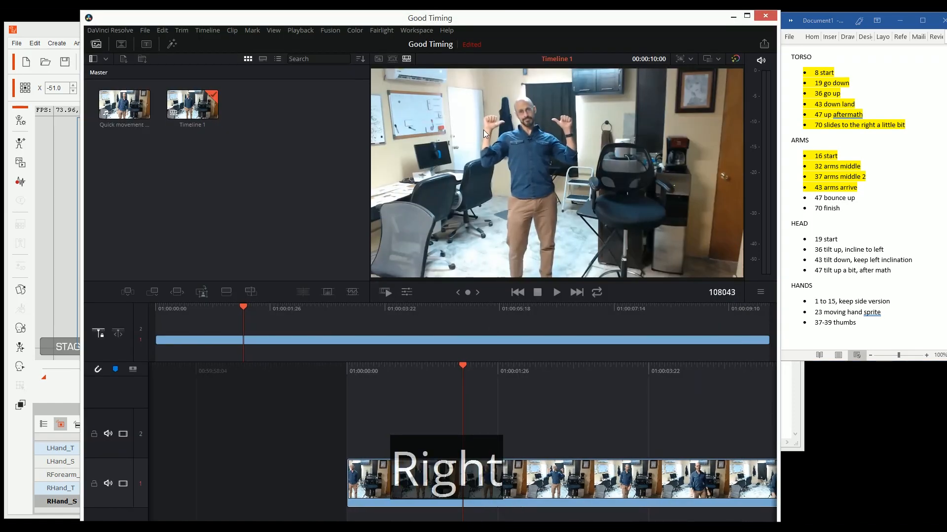
pyautogui.press('Right')
pyautogui.press('Right')
pyautogui.press('Right')
pyautogui.press('Right')
pyautogui.press('Right')
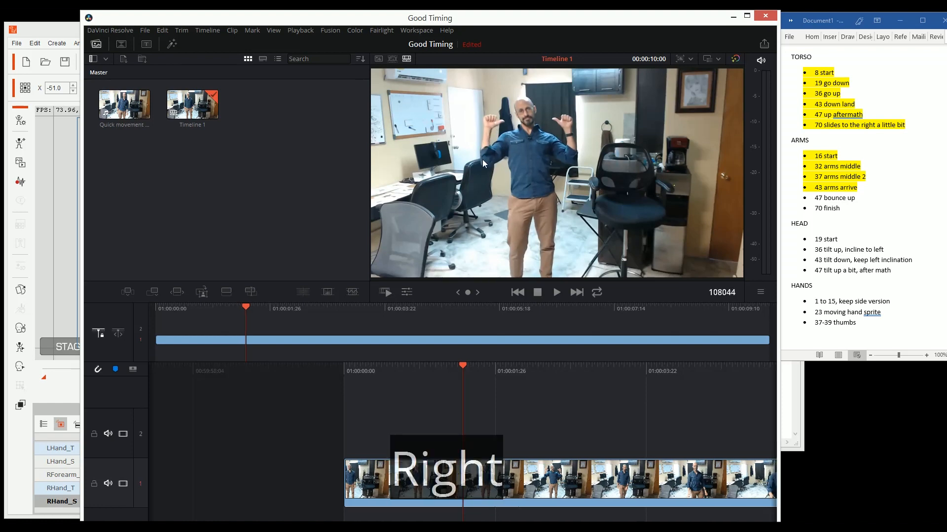
pyautogui.hotkey('alt', 'Tab')
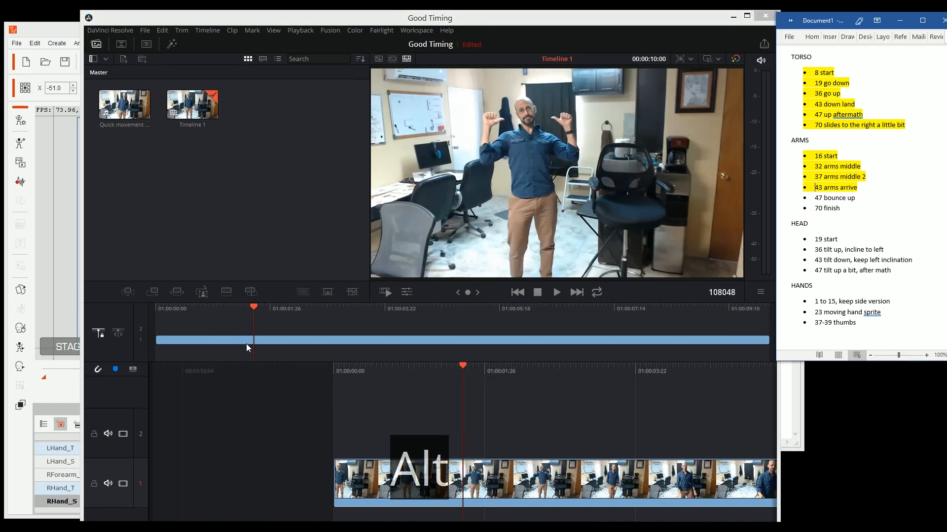
# - In Cartoon Animator, shift both raised hands slightly outward at frame 47, with the left hand at 347 degrees
pyautogui.click(63, 30)
pyautogui.moveTo(331, 438); pyautogui.dragTo(354, 449)
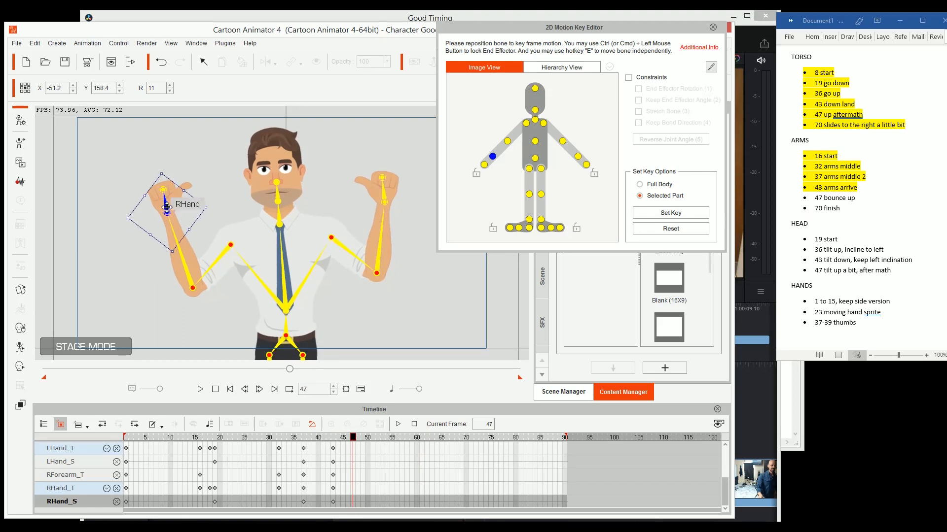
pyautogui.moveTo(201, 209); pyautogui.dragTo(199, 214)
pyautogui.click(386, 195)
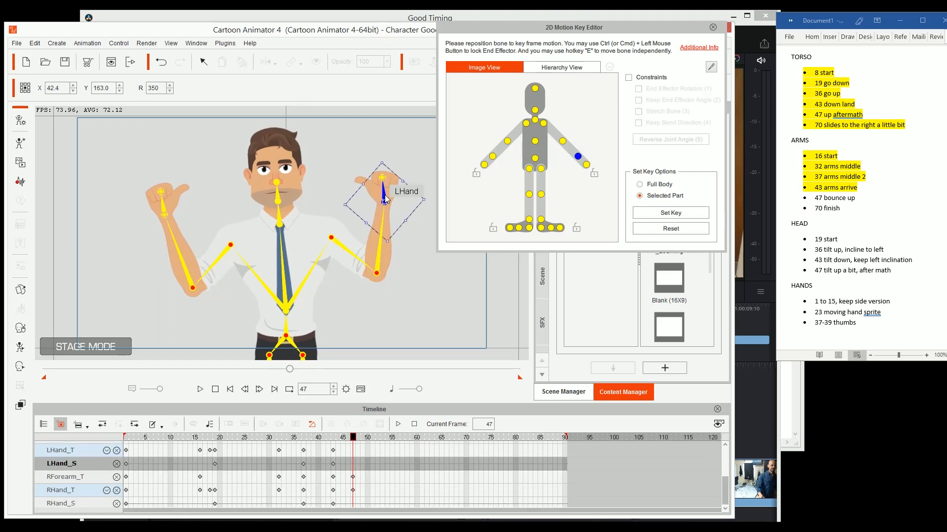
pyautogui.moveTo(383, 194); pyautogui.dragTo(386, 195)
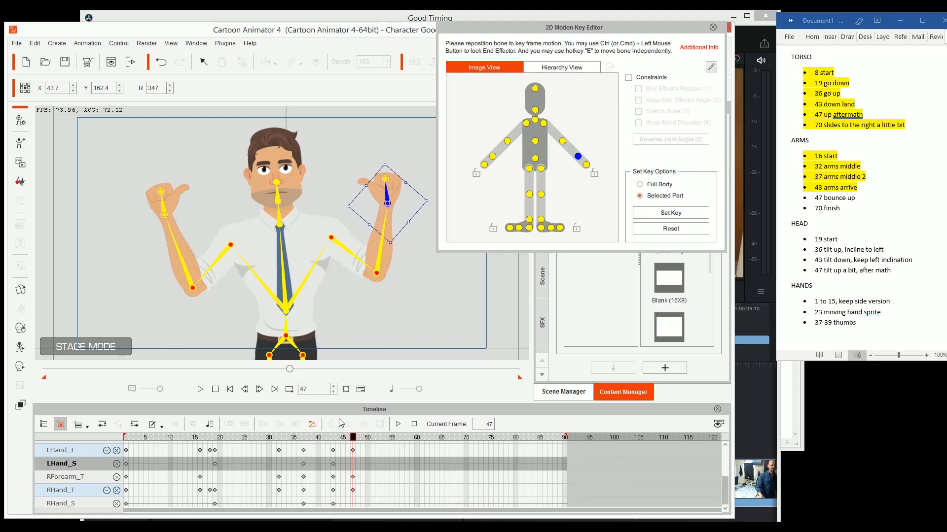
# - Play the animation repeatedly from around frame 30 to review how the arms rise and bounce
pyautogui.click(313, 438)
pyautogui.press('space')
pyautogui.press('space')
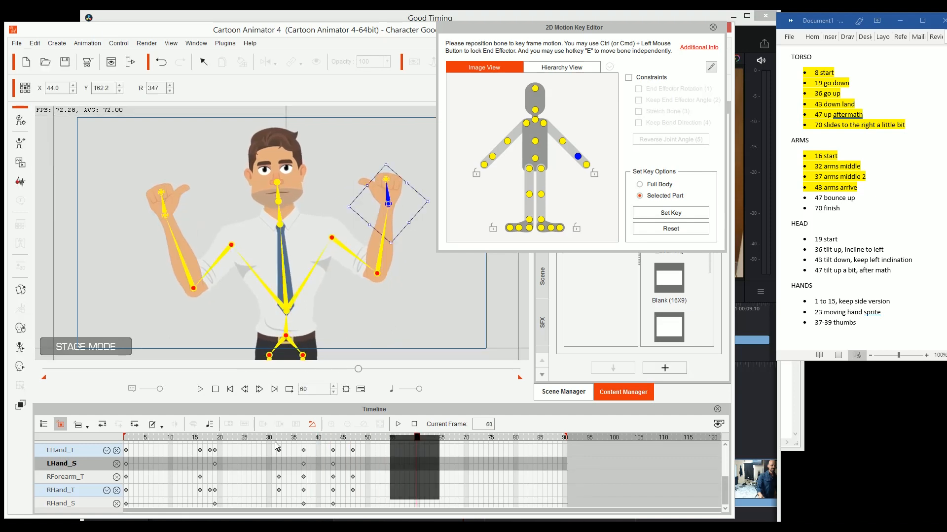
pyautogui.click(277, 438)
pyautogui.press('space')
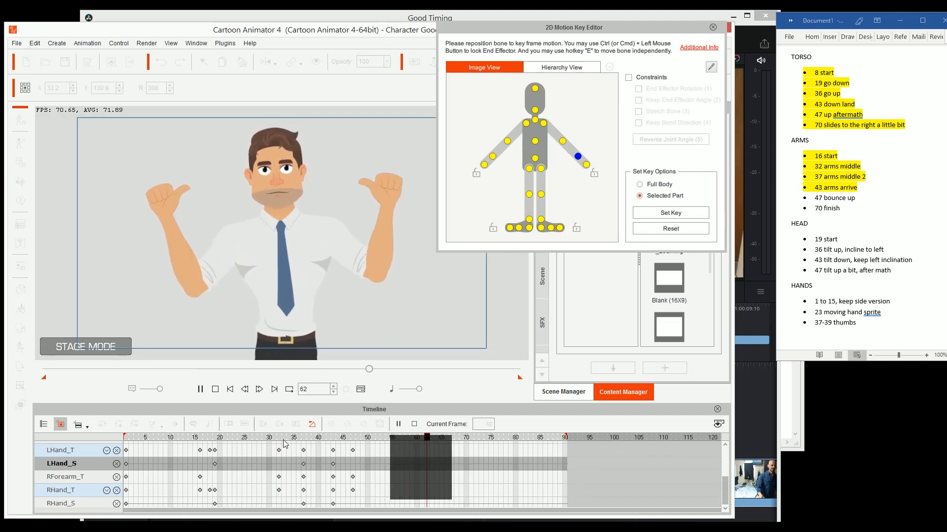
pyautogui.press('space')
pyautogui.press('space')
pyautogui.press('space')
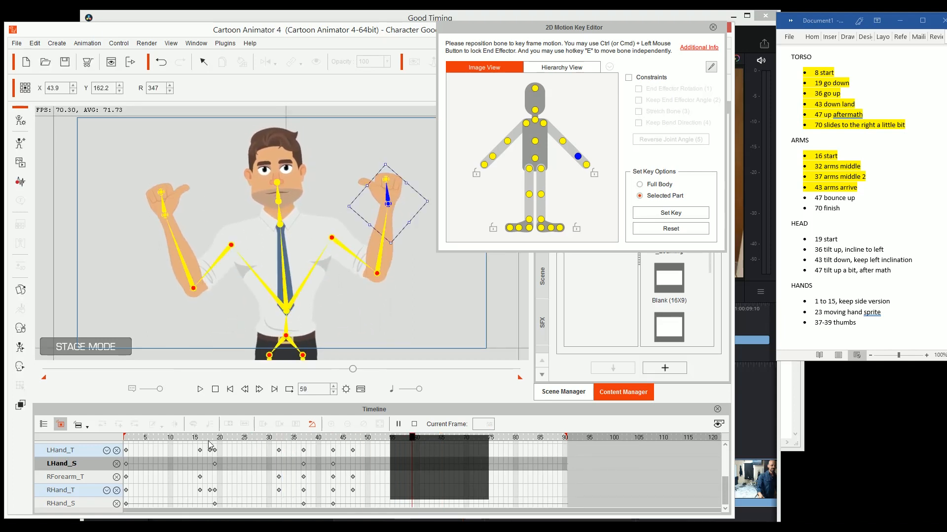
pyautogui.click(288, 439)
pyautogui.moveTo(274, 438)
pyautogui.mouseDown()
pyautogui.moveTo(302, 438)
pyautogui.moveTo(279, 436)
pyautogui.mouseUp()
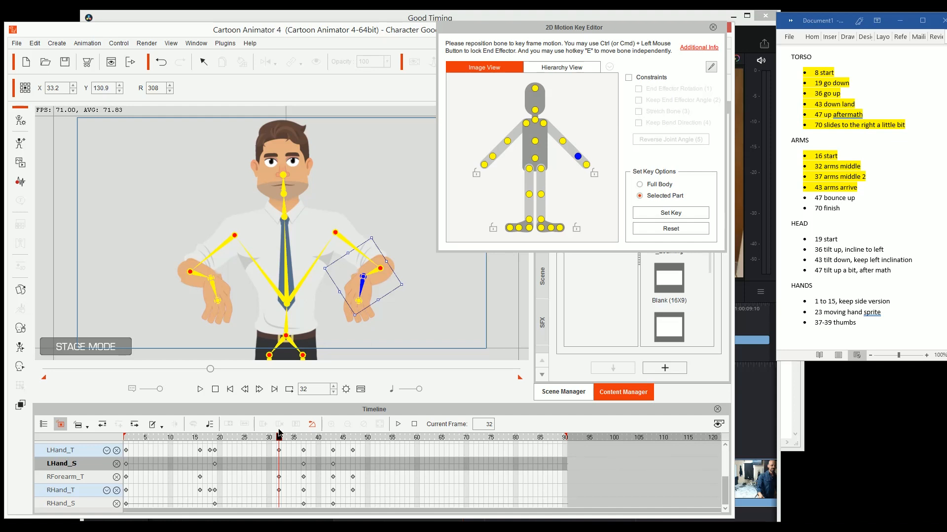
# - At frame 80, lower both raised hands slightly, with the right hand at 14 degrees
pyautogui.moveTo(280, 436); pyautogui.dragTo(303, 436)
pyautogui.moveTo(284, 436); pyautogui.dragTo(516, 442)
pyautogui.scroll(3, 528, 474)
pyautogui.scroll(-3, 530, 470)
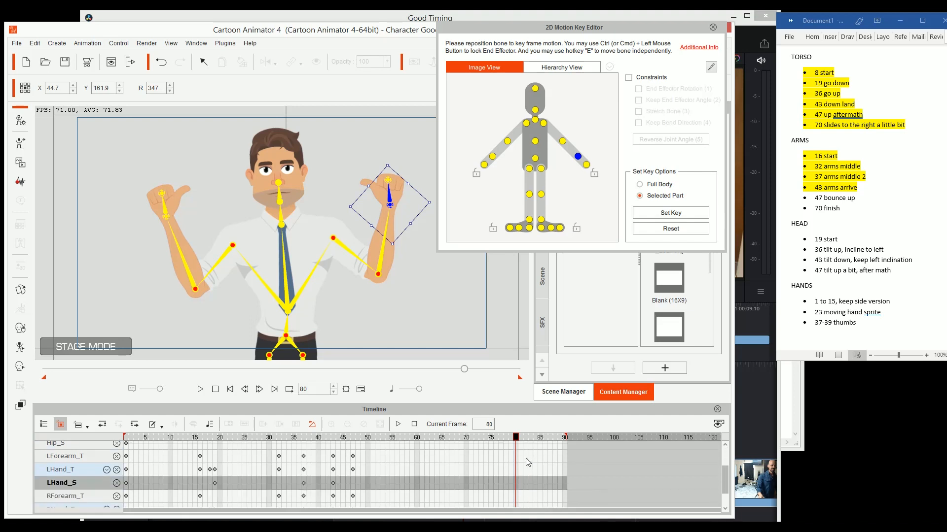
pyautogui.moveTo(391, 191); pyautogui.dragTo(390, 196)
pyautogui.moveTo(161, 213); pyautogui.dragTo(166, 220)
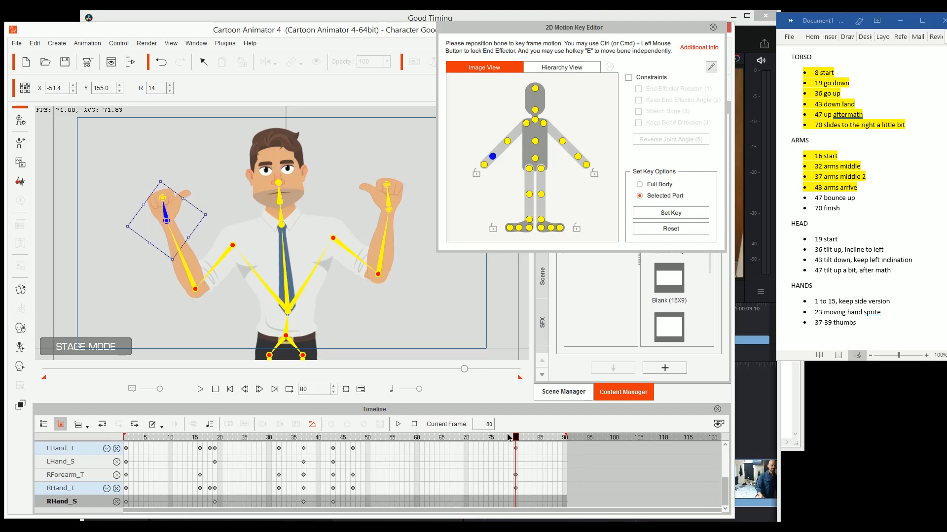
# - Hide the LHand_S, RHand_S and Hip_S tracks in the timeline
pyautogui.moveTo(510, 437); pyautogui.dragTo(162, 451)
pyautogui.click(117, 462)
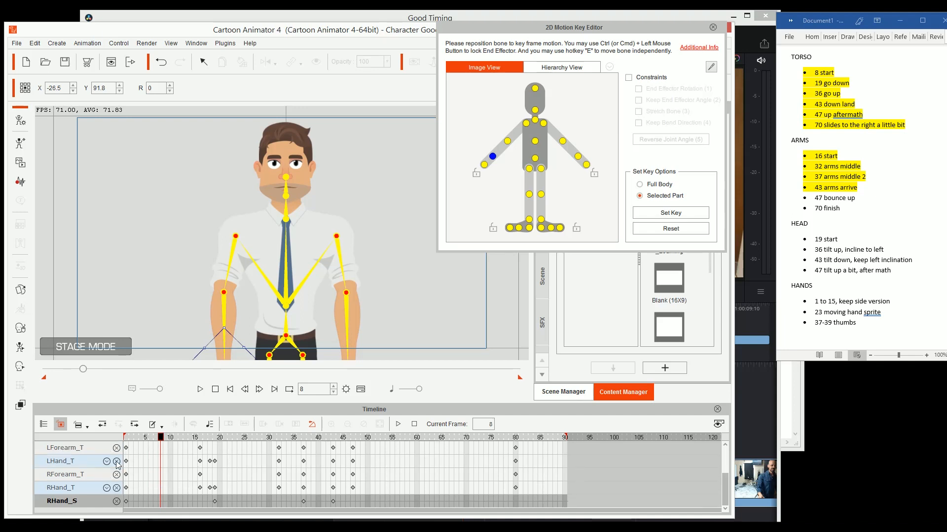
pyautogui.click(119, 502)
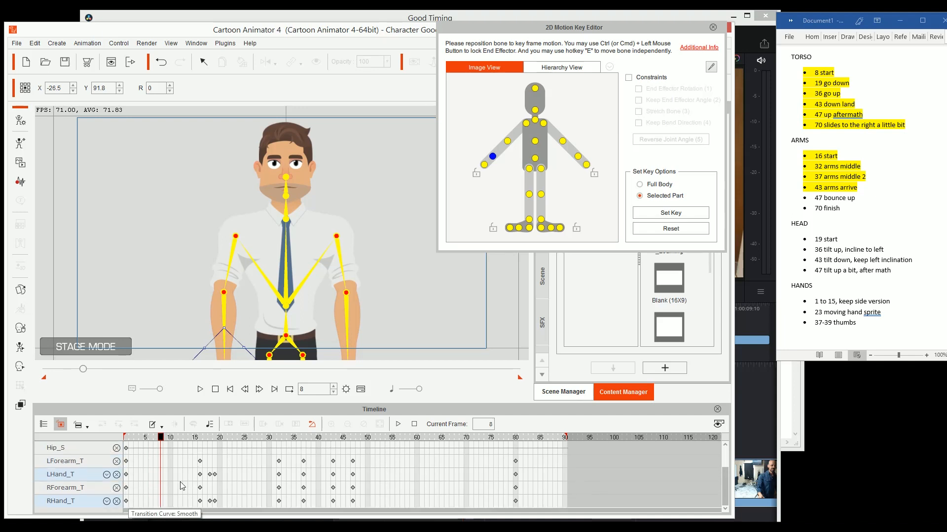
pyautogui.click(117, 448)
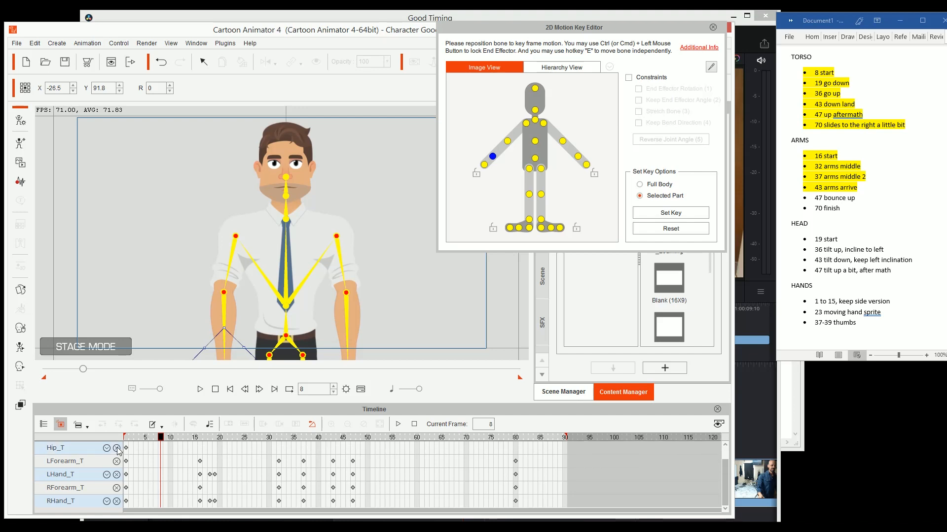
pyautogui.scroll(1, 200, 483)
pyautogui.scroll(-1, 59, 464)
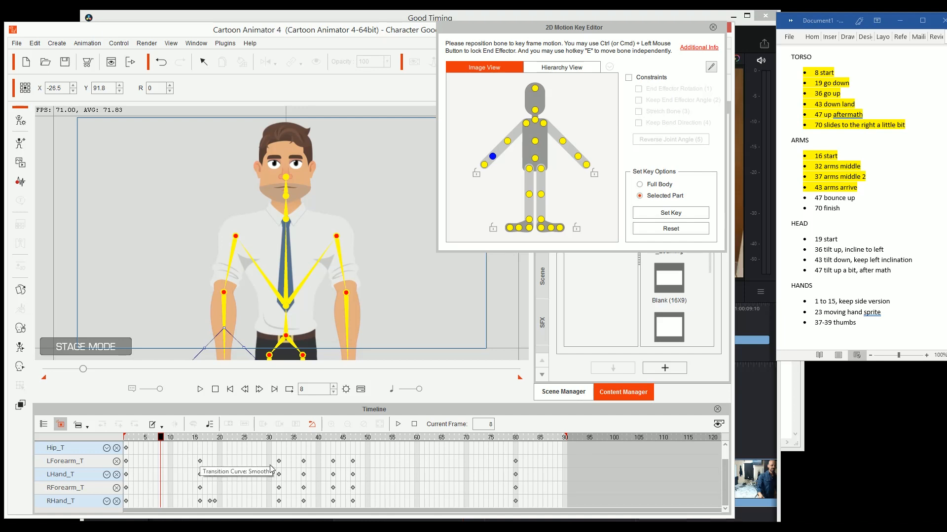
# - Apply the Smooth transition curve to the LForearm_T keys at frames 32, 37 and 43
pyautogui.rightClick(200, 462)
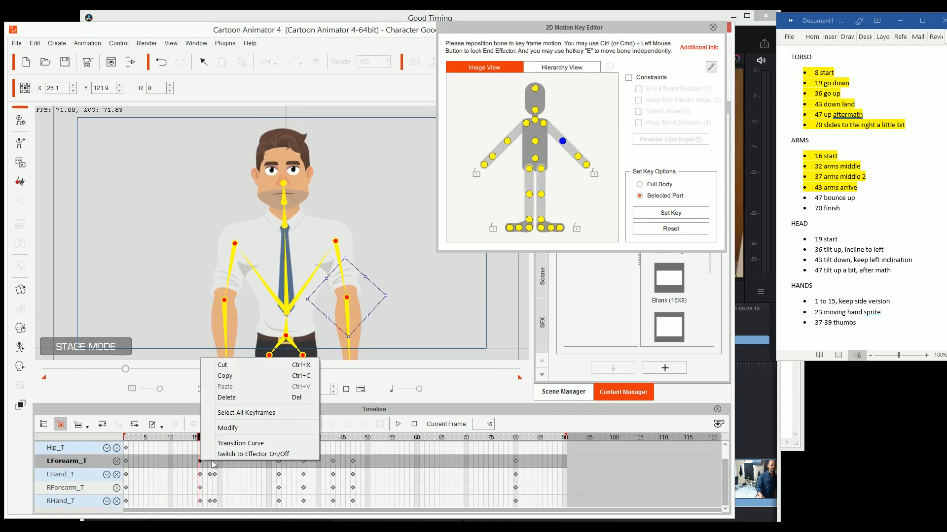
pyautogui.click(239, 444)
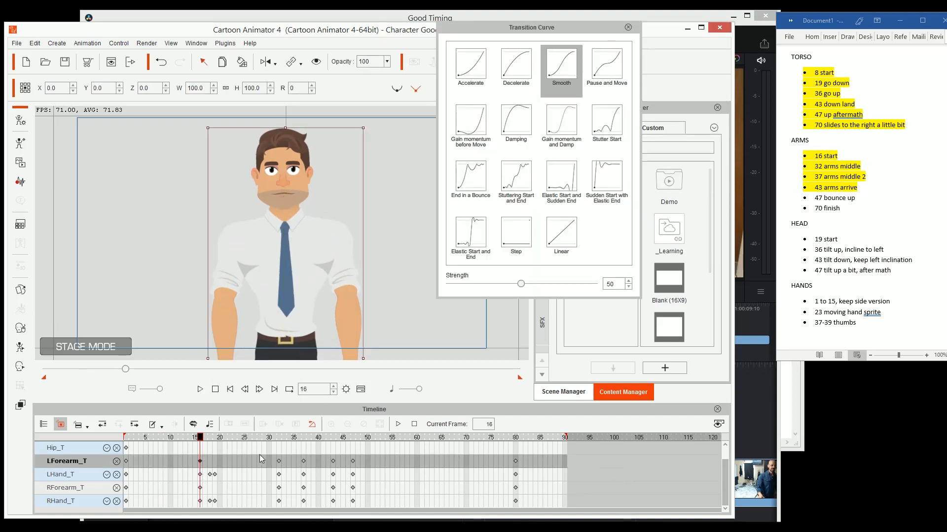
pyautogui.click(278, 461)
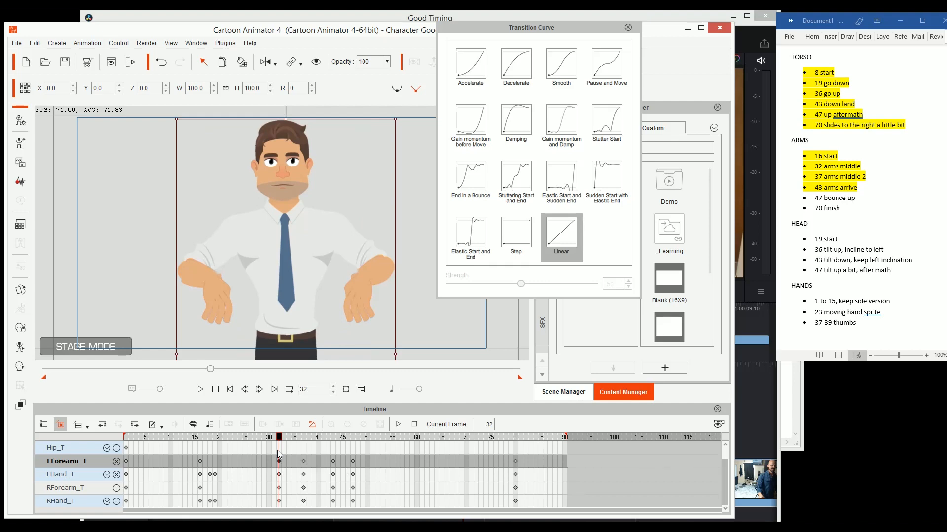
pyautogui.click(567, 67)
pyautogui.click(303, 461)
pyautogui.click(560, 65)
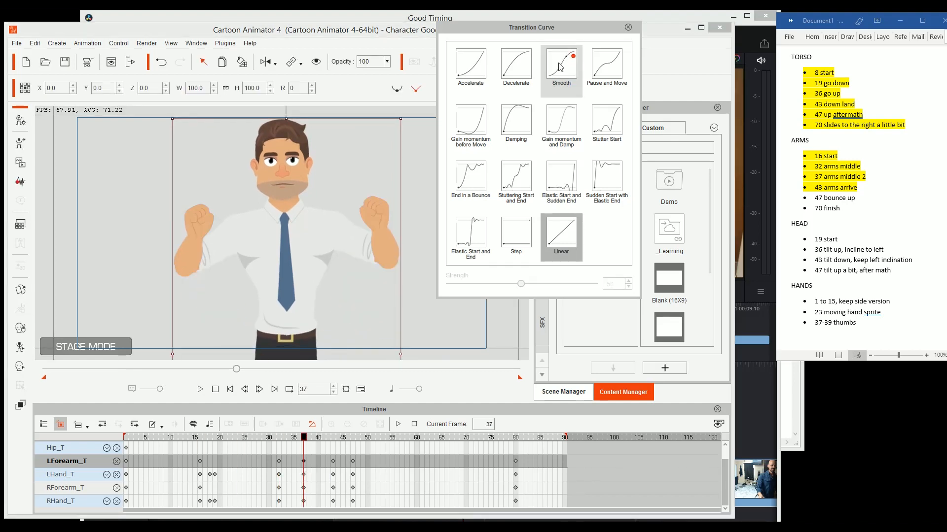
pyautogui.click(333, 461)
pyautogui.click(561, 67)
# - Apply the Smooth transition curve to the linear keys on the LHand_T, RForearm_T and RHand_T tracks
pyautogui.click(126, 475)
pyautogui.click(279, 475)
pyautogui.click(561, 68)
pyautogui.click(126, 488)
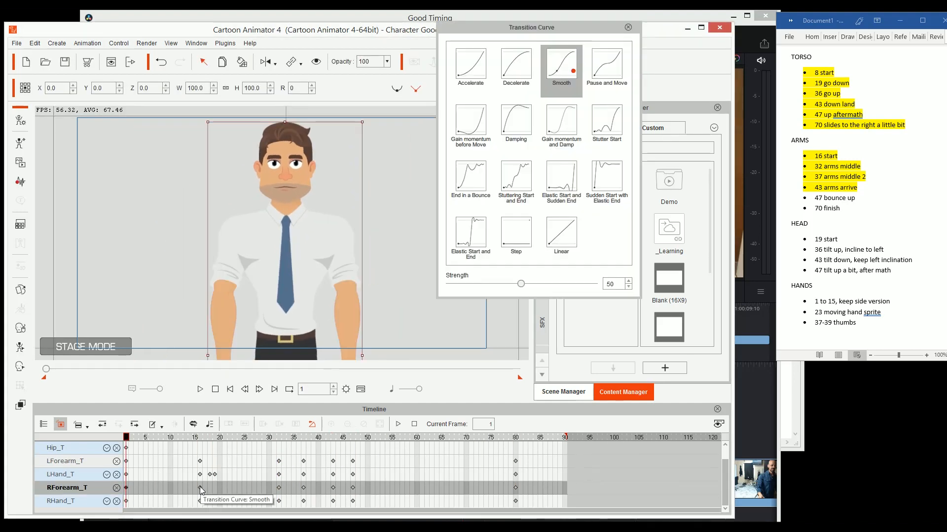
pyautogui.click(515, 488)
pyautogui.click(561, 68)
pyautogui.click(125, 502)
pyautogui.click(279, 501)
pyautogui.click(561, 68)
pyautogui.click(516, 501)
pyautogui.click(561, 68)
# - Play the animation from the start and compare the frame 32 arm pose with the footage in DaVinci Resolve
pyautogui.click(431, 438)
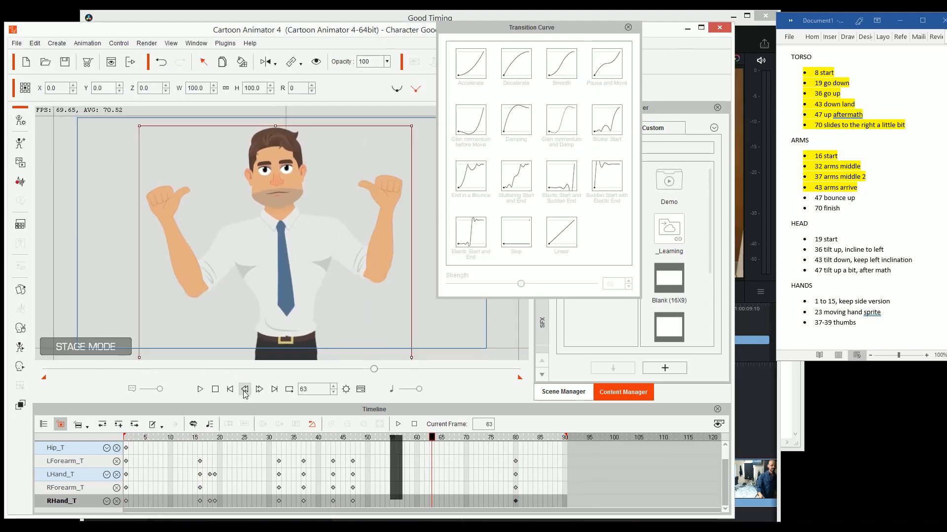
pyautogui.click(229, 391)
pyautogui.press('space')
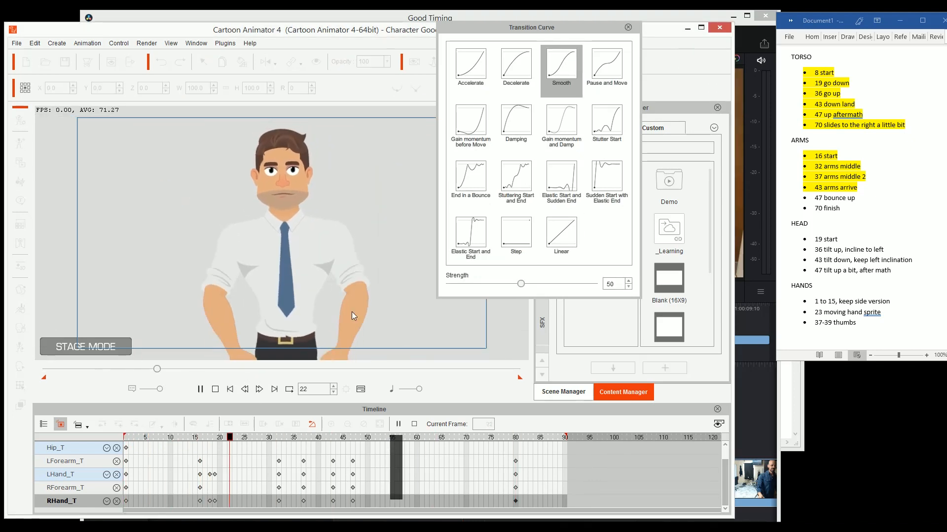
pyautogui.press('space')
pyautogui.moveTo(193, 438); pyautogui.dragTo(281, 432)
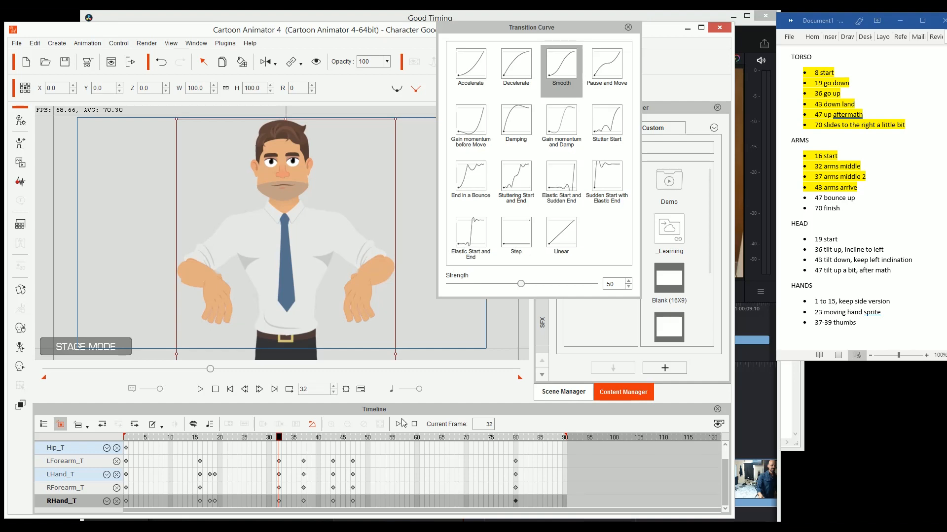
pyautogui.click(778, 385)
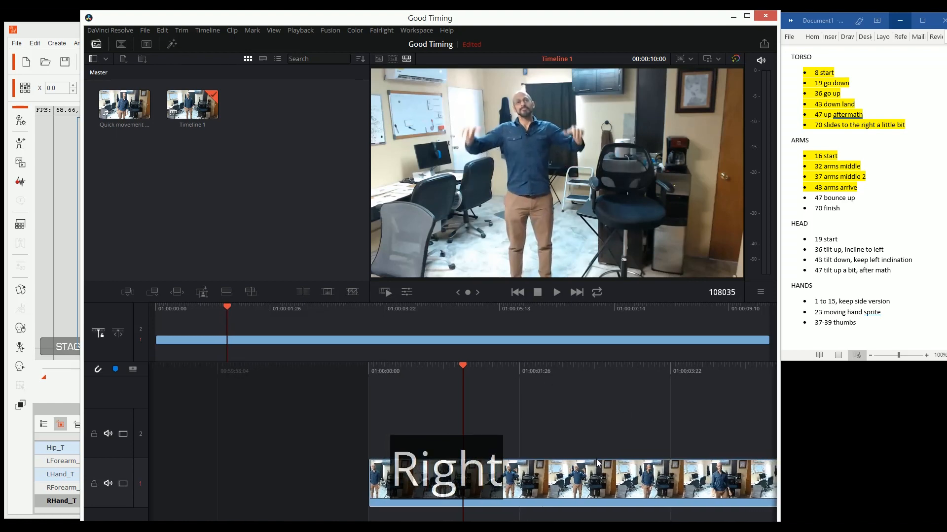
pyautogui.click(45, 22)
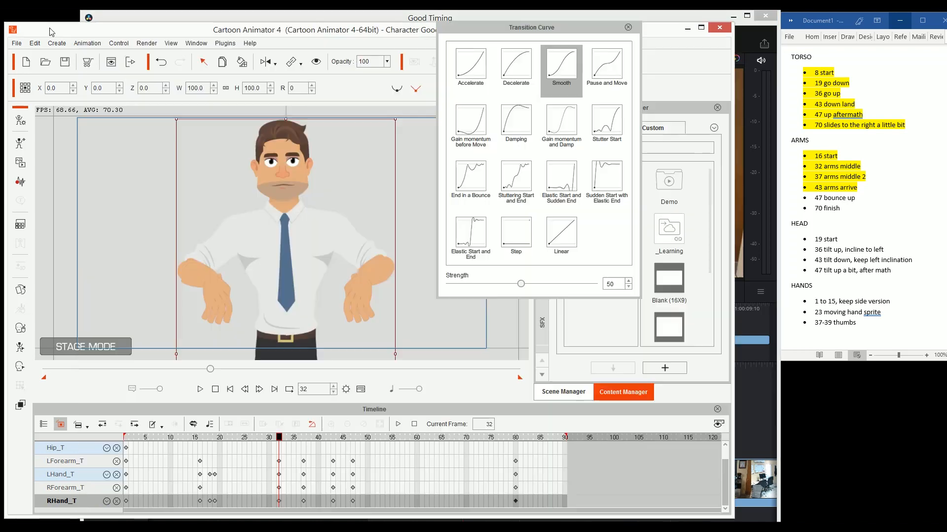
# - Move the forearm and hand transform keys of both arms from frame 32 to frame 33
pyautogui.moveTo(279, 438); pyautogui.dragTo(280, 440)
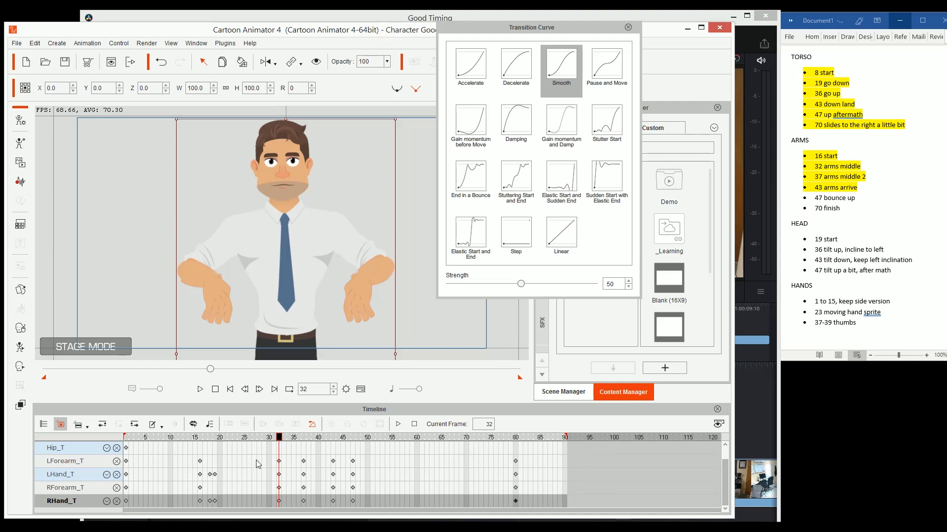
pyautogui.moveTo(267, 453); pyautogui.dragTo(285, 508)
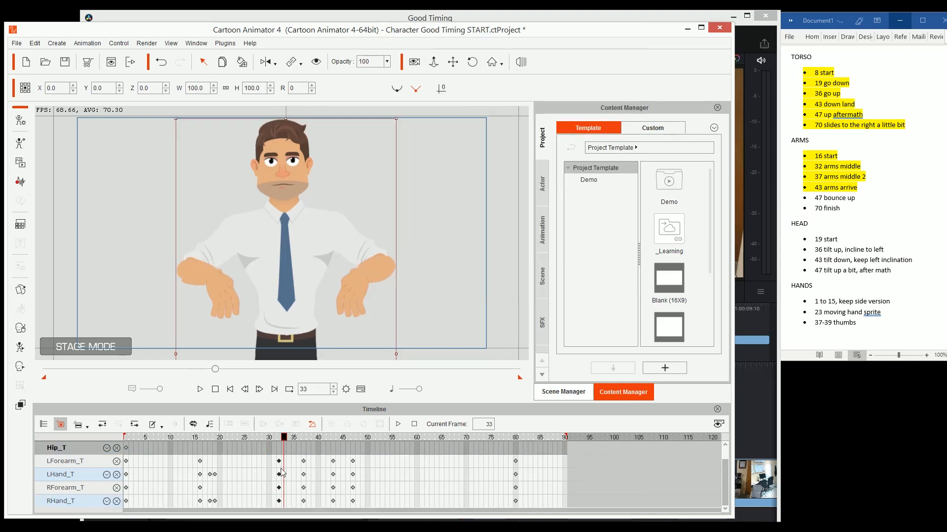
pyautogui.click(279, 463)
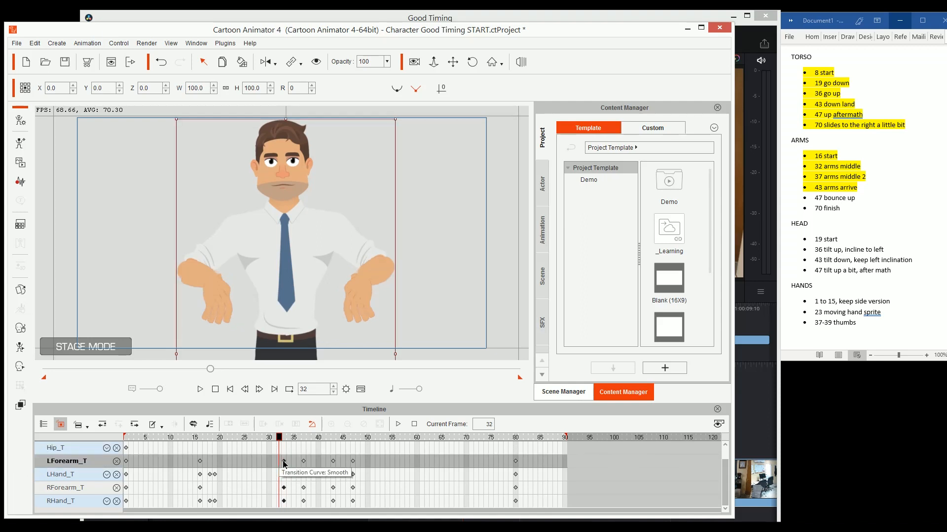
pyautogui.click(284, 462)
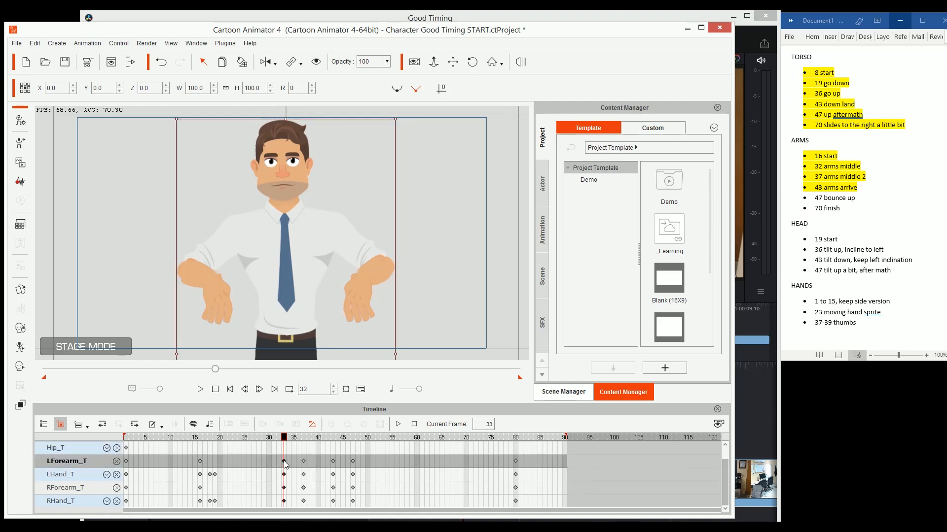
# - At frame 33, adjust the hands with the 2D Motion Key Editor, moving the left hand slightly outward at 304 degrees
pyautogui.press('k')
pyautogui.click(363, 281)
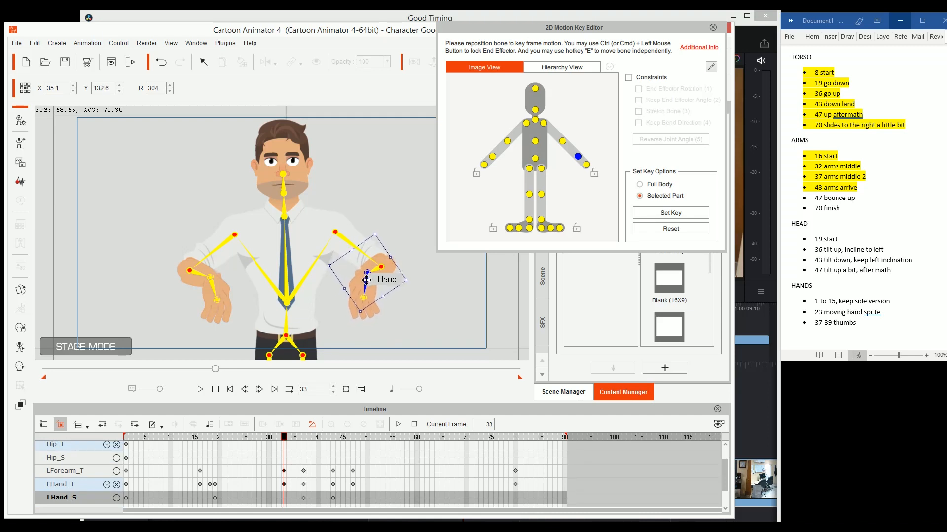
pyautogui.click(214, 285)
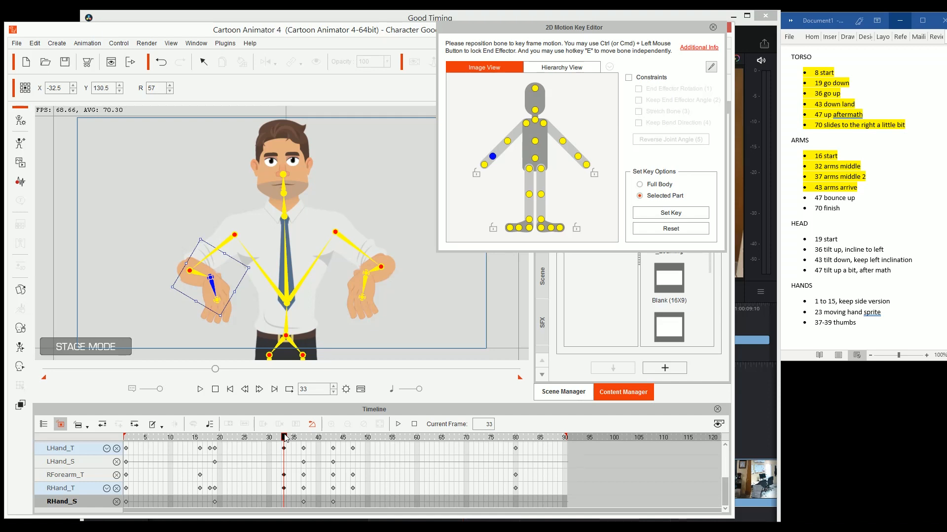
# - Move the fist sprite keys on the LHand_S and RHand_S tracks from frame 37 to frame 34
pyautogui.press('Right')
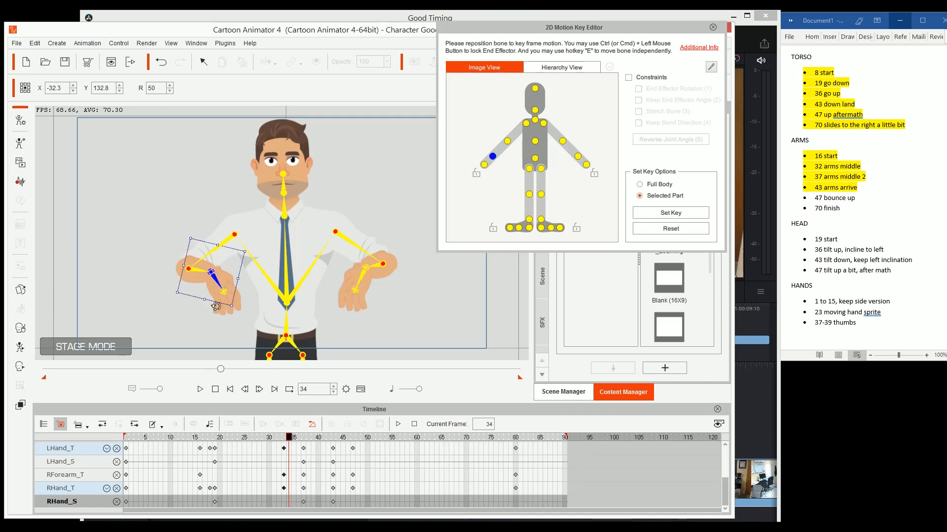
pyautogui.click(303, 464)
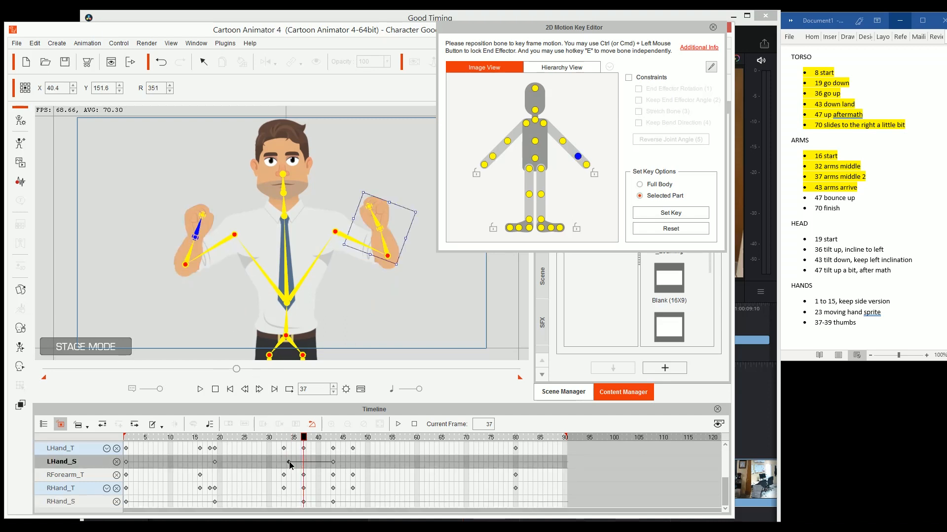
pyautogui.click(288, 462)
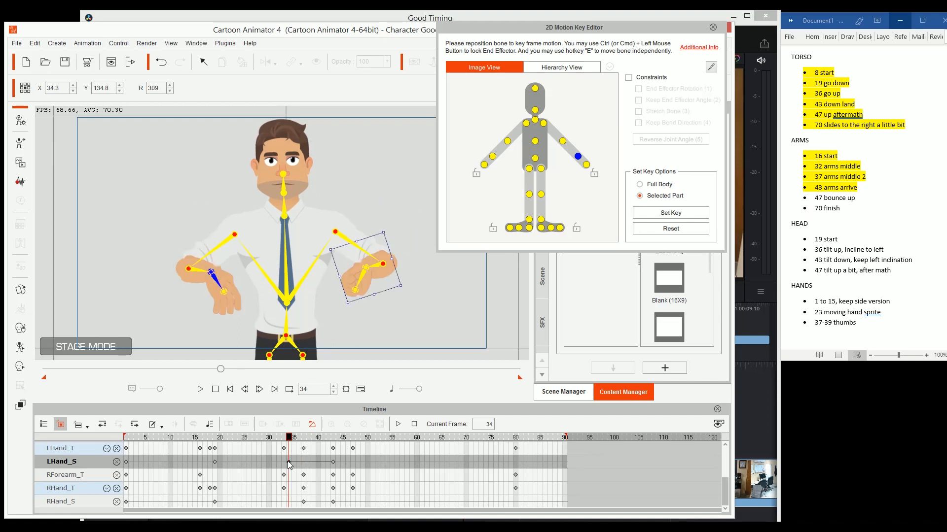
pyautogui.click(303, 503)
pyautogui.click(289, 503)
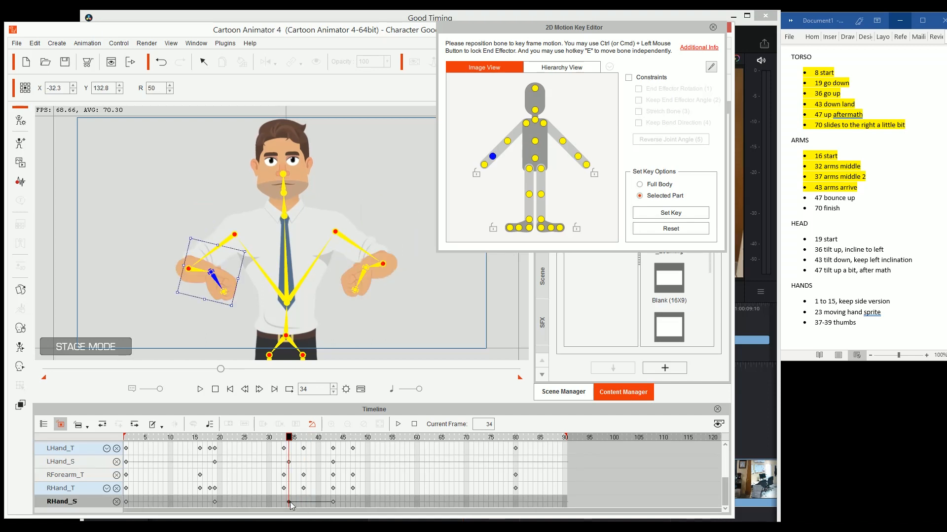
# - At frame 34, rotate both fists upward with the bone handles and compare the pose with frame 33
pyautogui.click(366, 279)
pyautogui.moveTo(364, 265)
pyautogui.mouseDown()
pyautogui.moveTo(358, 247)
pyautogui.moveTo(387, 271)
pyautogui.moveTo(372, 255)
pyautogui.mouseUp()
pyautogui.click(218, 283)
pyautogui.moveTo(250, 264); pyautogui.dragTo(225, 222)
pyautogui.moveTo(288, 436)
pyautogui.mouseDown()
pyautogui.moveTo(260, 436)
pyautogui.moveTo(329, 429)
pyautogui.moveTo(268, 436)
pyautogui.moveTo(285, 438)
pyautogui.mouseUp()
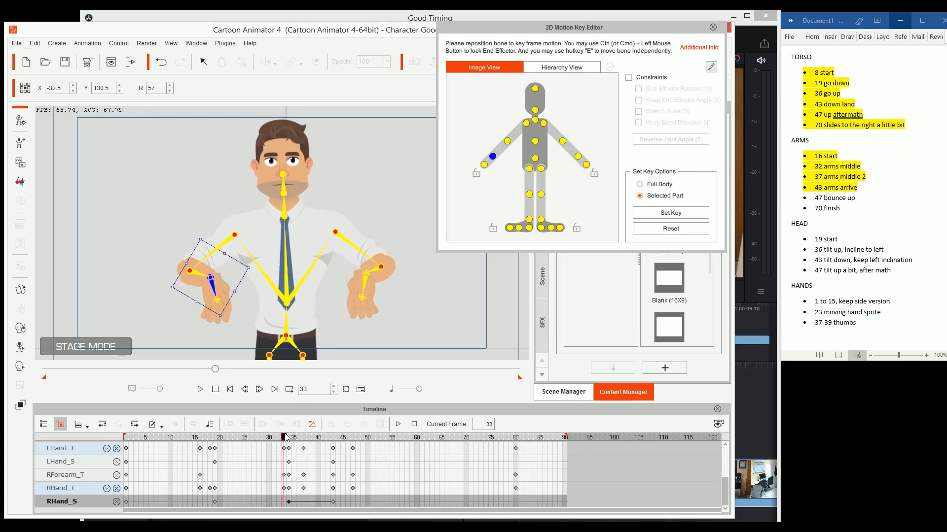
pyautogui.moveTo(285, 437); pyautogui.dragTo(287, 439)
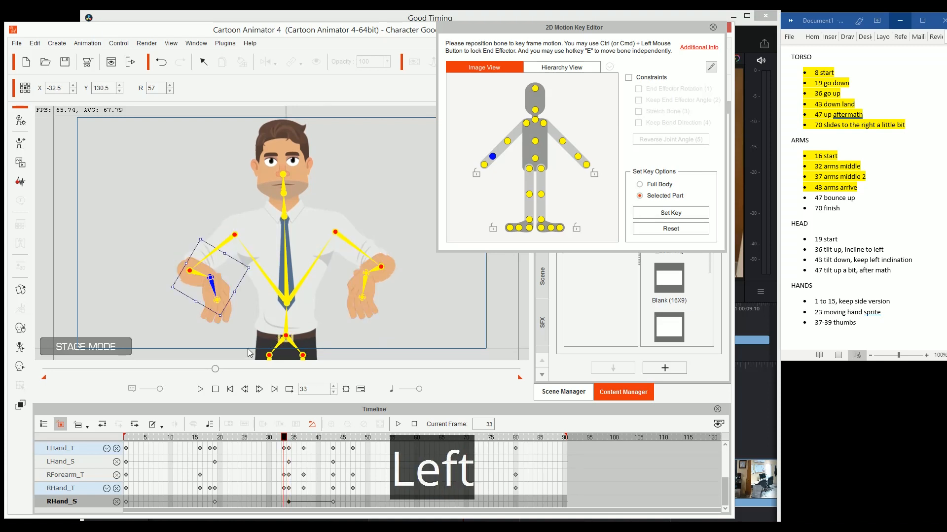
# - Move the thumbs-up sprite keys on the RHand_S and LHand_S tracks from frame 43 to frame 39
pyautogui.click(316, 438)
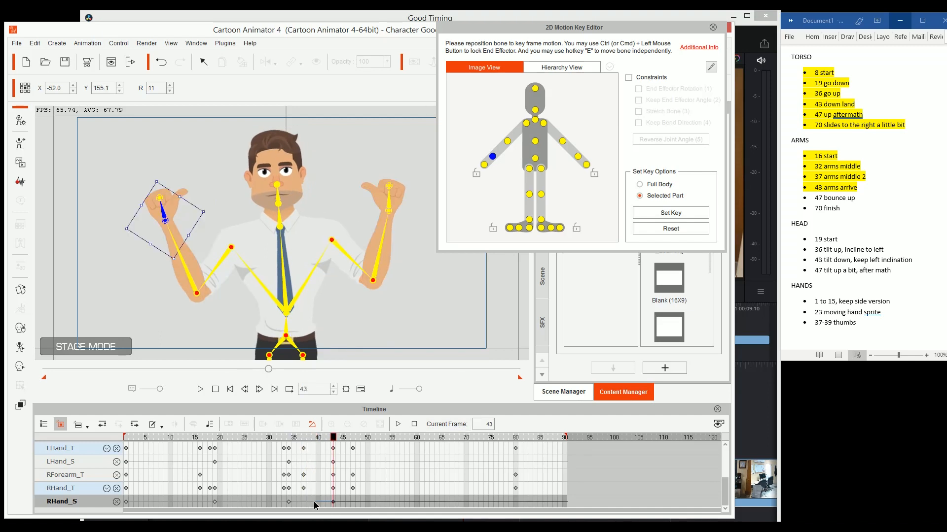
pyautogui.click(333, 502)
pyautogui.moveTo(332, 502); pyautogui.dragTo(314, 502)
pyautogui.moveTo(334, 466); pyautogui.dragTo(313, 464)
# - Play the animation, including once from the start, to check the timing of the hand sprite swaps
pyautogui.press('space')
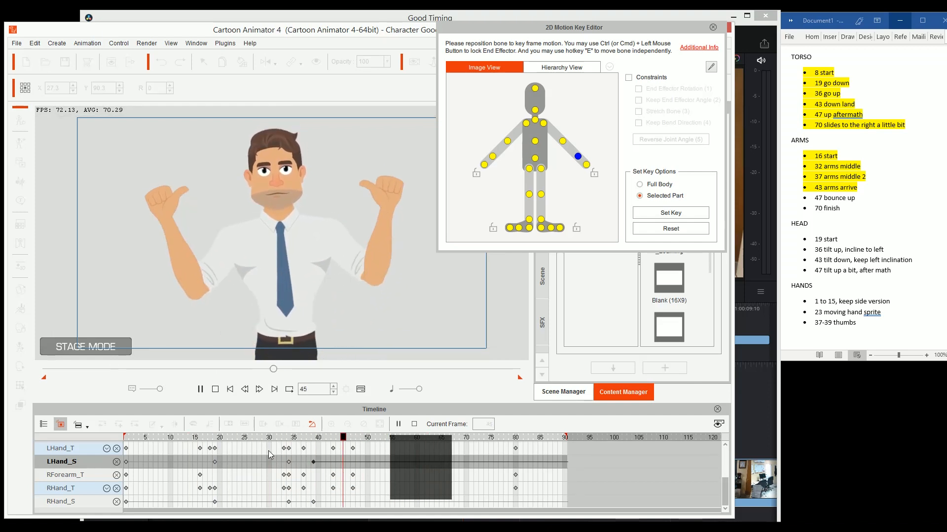
pyautogui.press('space')
pyautogui.click(180, 438)
pyautogui.press('space')
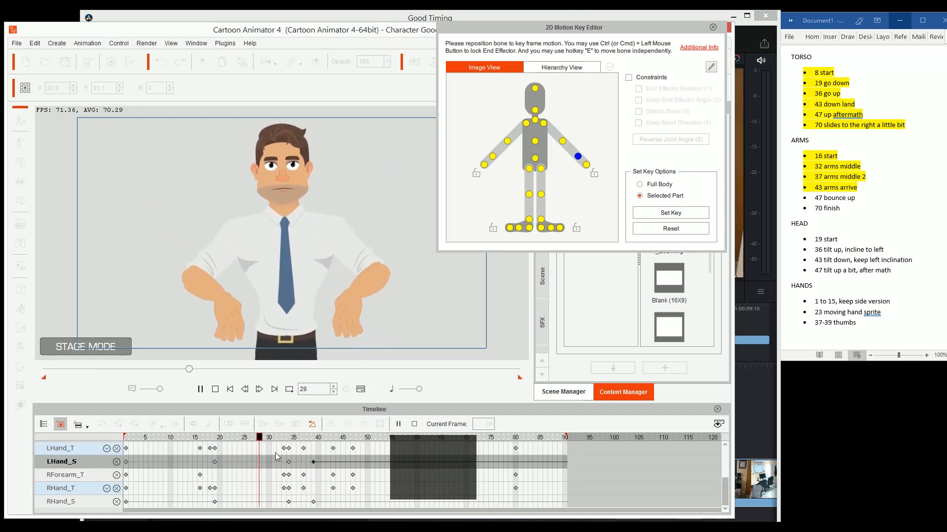
pyautogui.press('space')
pyautogui.click(230, 390)
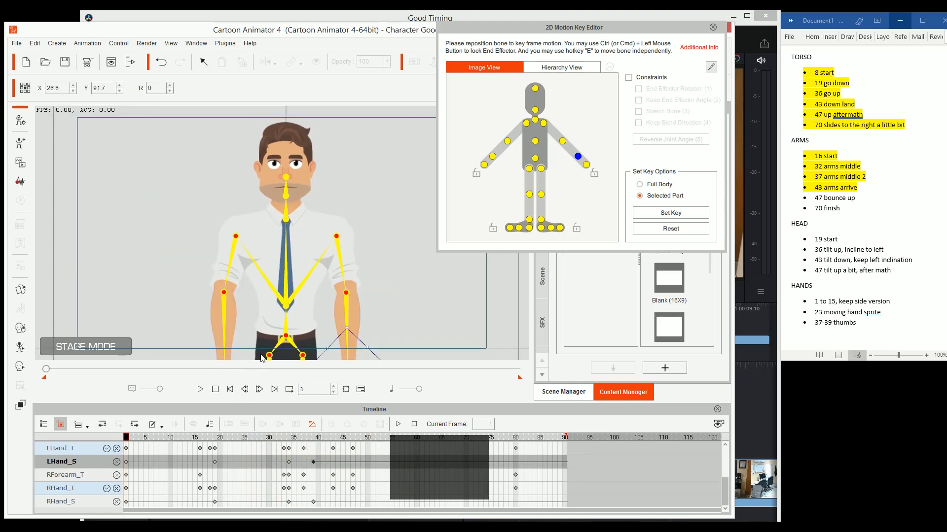
pyautogui.press('space')
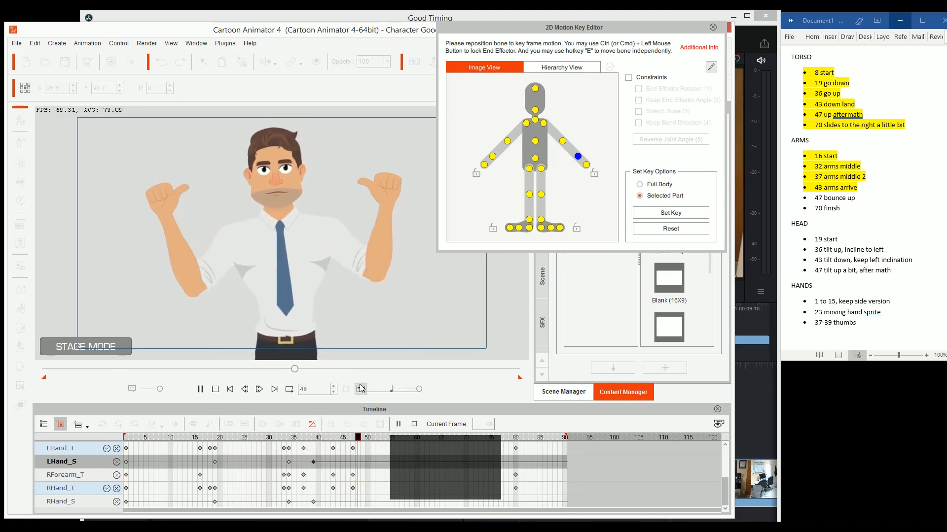
pyautogui.press('space')
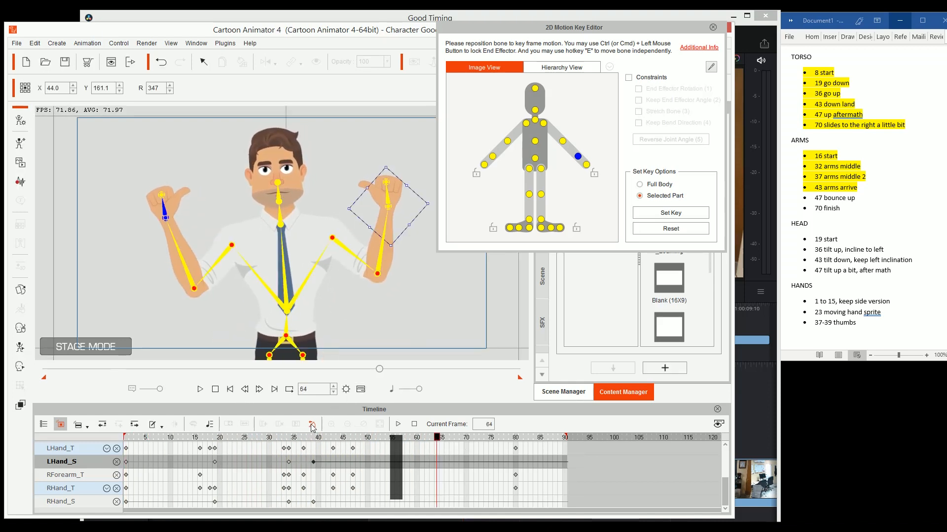
# - Highlight the ARMS notes "47 bounce up" and "70 finish" in the Word document as completed
pyautogui.click(832, 213)
pyautogui.moveTo(844, 209); pyautogui.dragTo(815, 198)
pyautogui.hotkey('ctrl', 'alt', 'h')
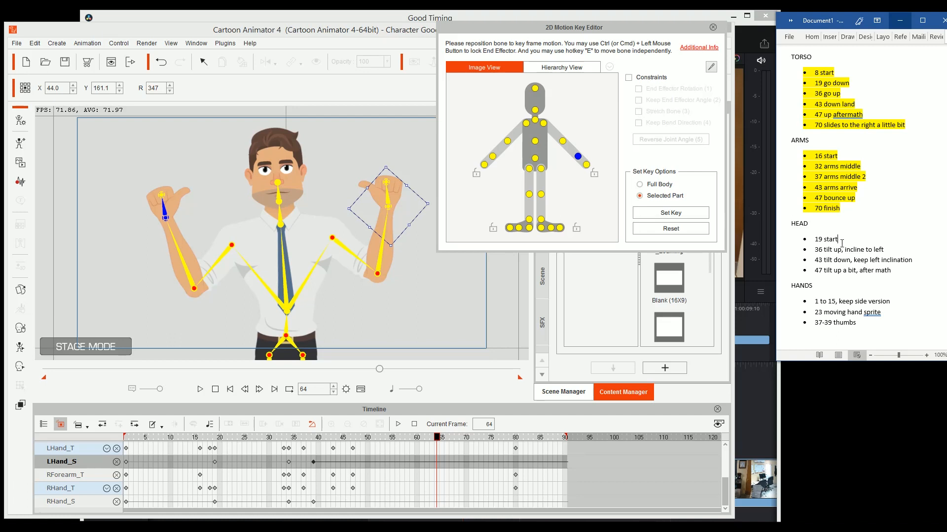
pyautogui.hotkey('shift', 'Home')
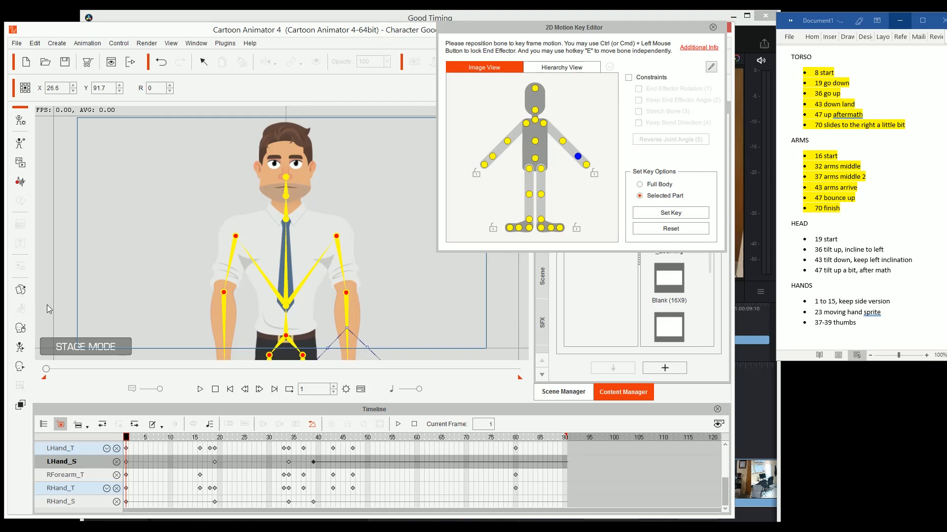
# - Open the Face Key Editor and set the starting head key at frame 18
pyautogui.click(21, 369)
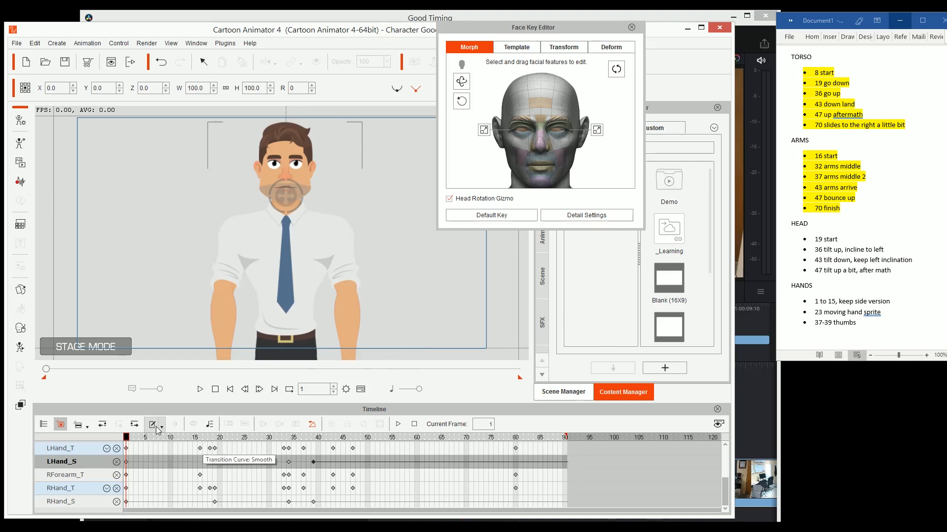
pyautogui.moveTo(162, 438); pyautogui.dragTo(210, 439)
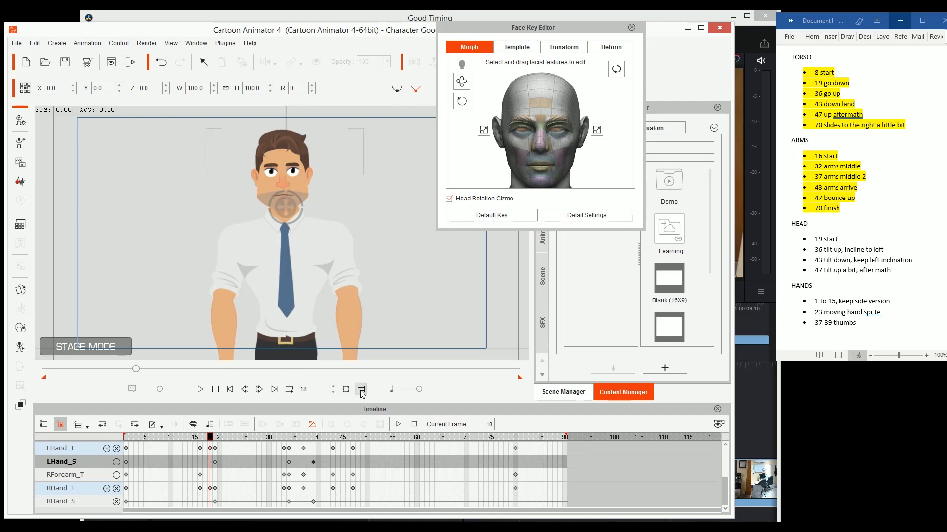
# - Hide the body motion tracks in the timeline, show the Face tracks and expand Facial Clip to its Head and Face rows
pyautogui.scroll(3, 355, 474)
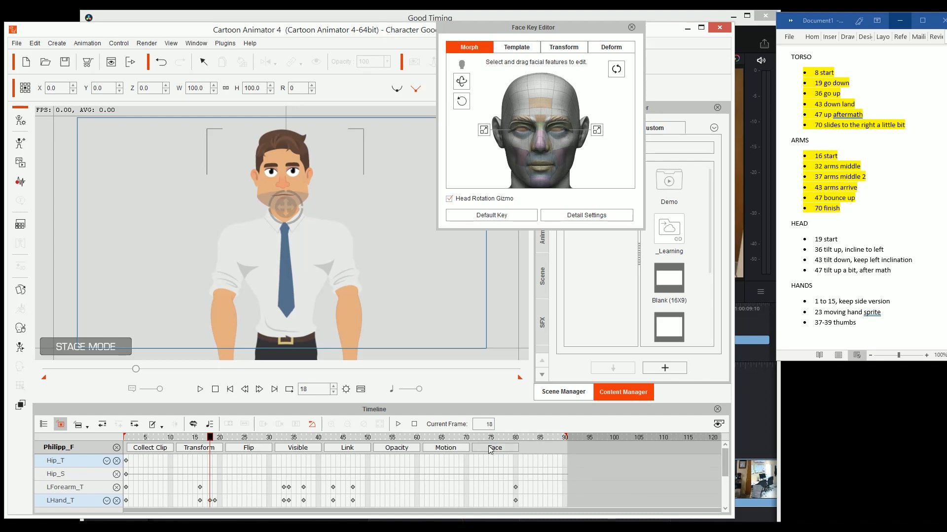
pyautogui.click(213, 449)
pyautogui.click(213, 449)
pyautogui.click(447, 448)
pyautogui.click(448, 449)
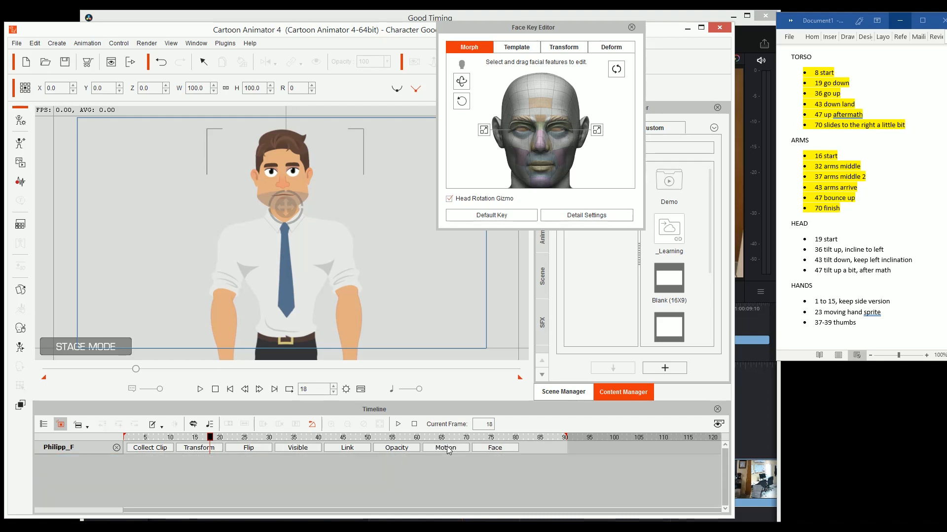
pyautogui.click(448, 448)
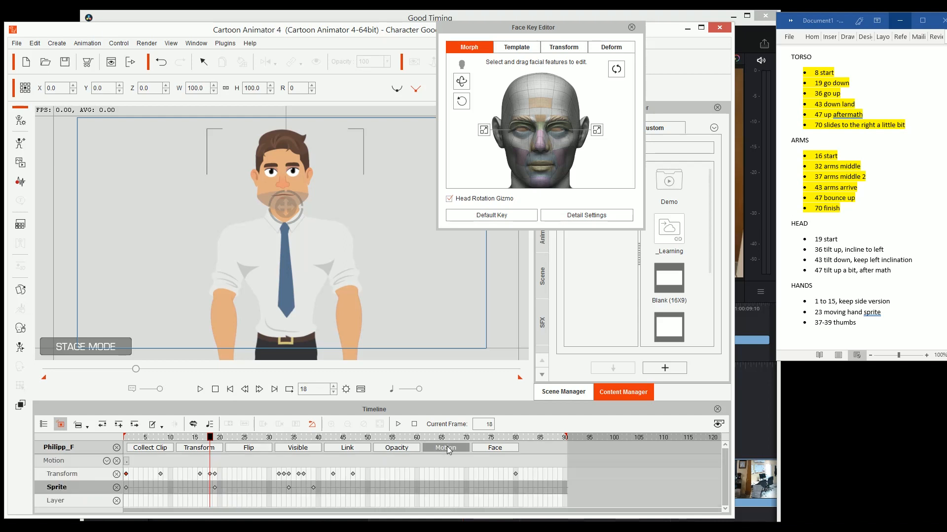
pyautogui.click(447, 448)
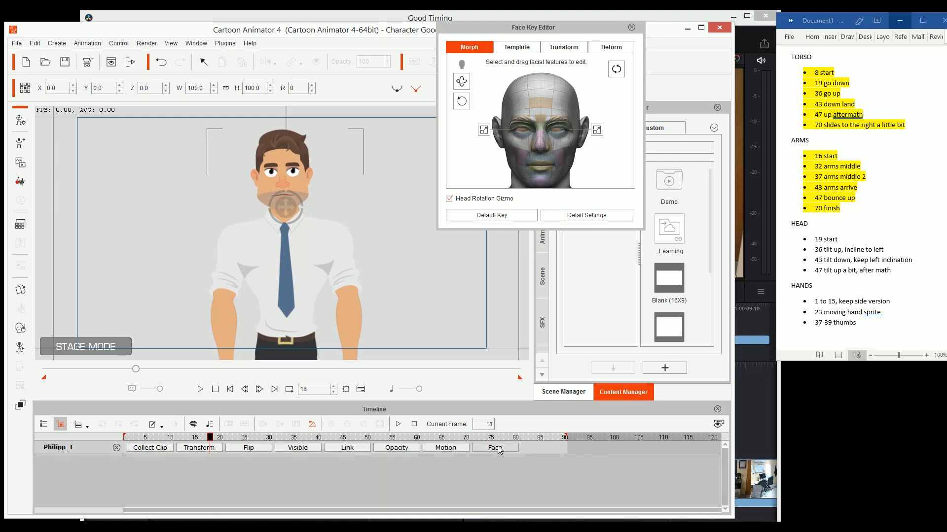
pyautogui.click(497, 448)
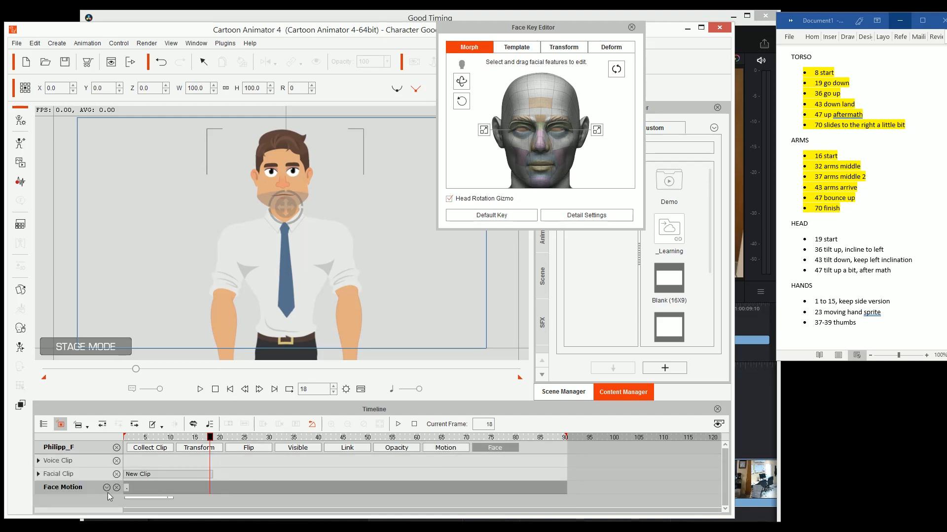
pyautogui.click(39, 474)
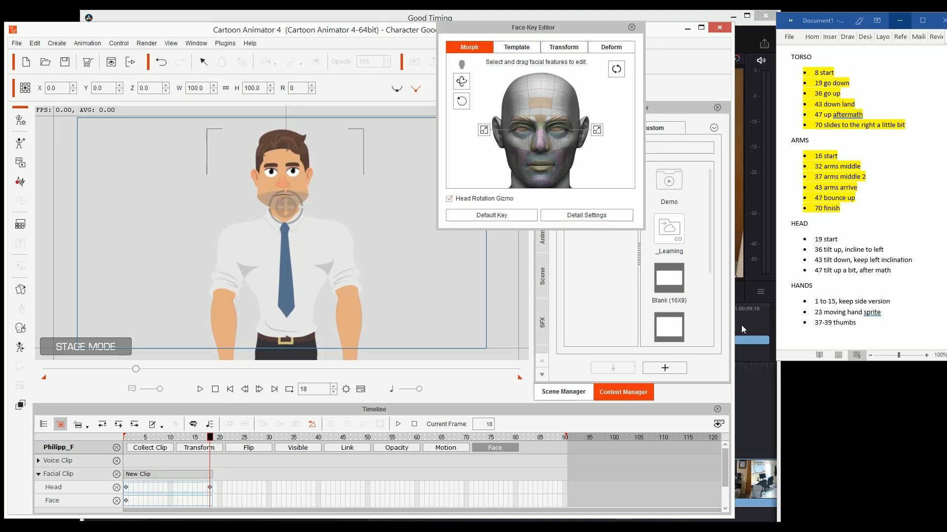
# - Highlight the HEAD note "19 start" in the Word document as completed
pyautogui.moveTo(814, 240); pyautogui.dragTo(843, 245)
pyautogui.hotkey('ctrl', 'alt', 'h')
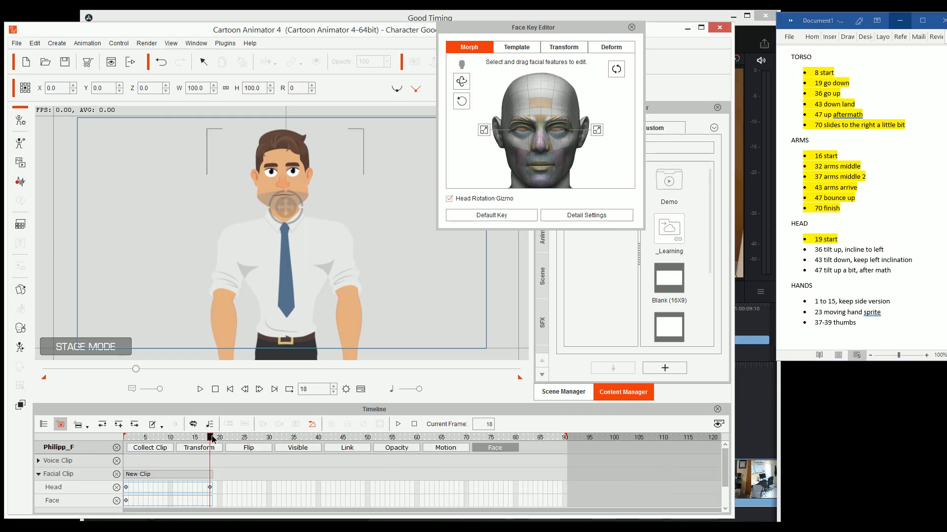
# - At frame 36, tilt the head up by moving the head rotation gizmo well above the character
pyautogui.moveTo(213, 444); pyautogui.dragTo(294, 438)
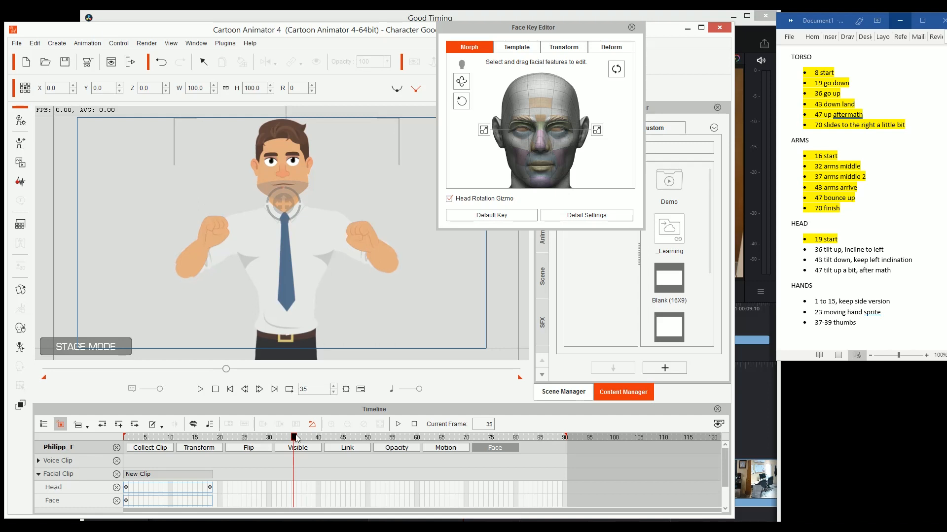
pyautogui.press('Right')
pyautogui.moveTo(289, 201); pyautogui.dragTo(279, 77)
pyautogui.moveTo(280, 44); pyautogui.dragTo(267, 11)
pyautogui.moveTo(261, 176); pyautogui.dragTo(269, 312)
pyautogui.moveTo(296, 219); pyautogui.dragTo(323, 302)
pyautogui.moveTo(300, 240); pyautogui.dragTo(314, 275)
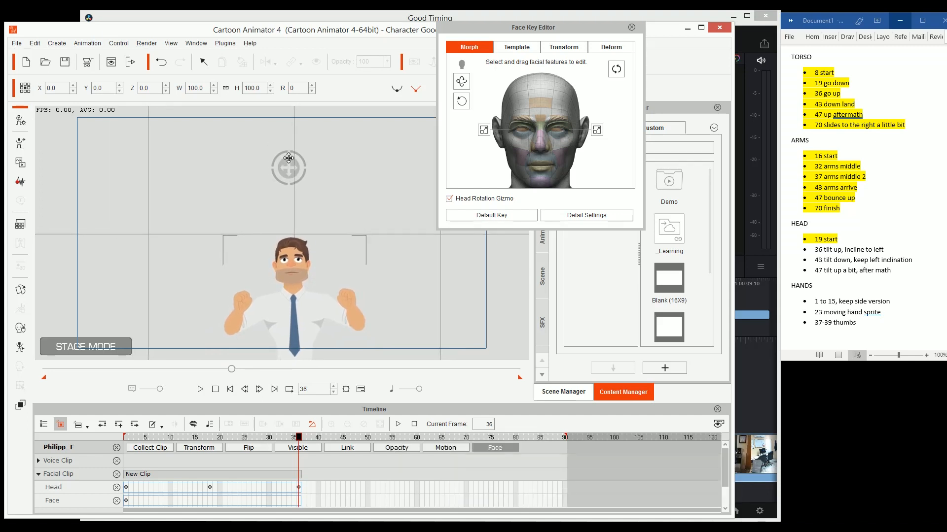
# - Highlight the "36 tilt up" part of the HEAD notes, leaving the incline text unmarked
pyautogui.click(887, 255)
pyautogui.hotkey('shift', 'Home')
pyautogui.click(841, 250)
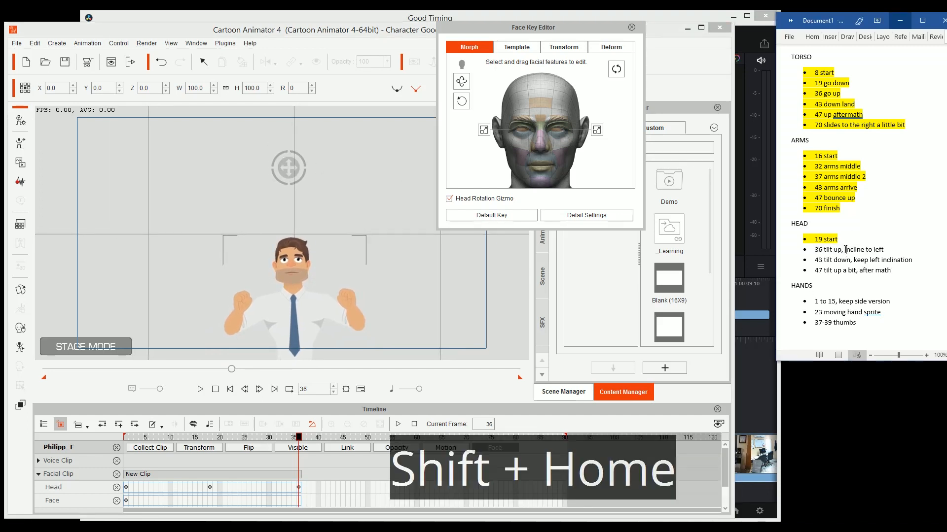
pyautogui.hotkey('shift', 'Home')
pyautogui.hotkey('ctrl', 'alt', 'h')
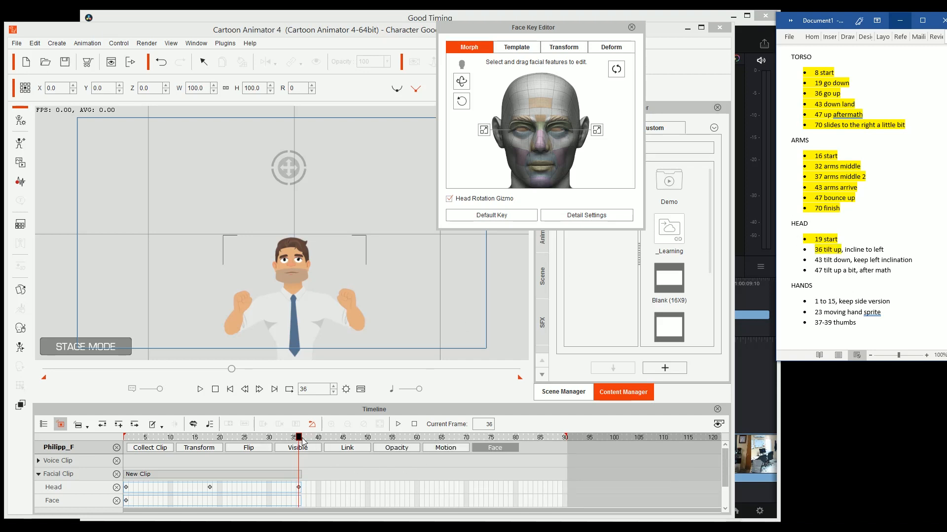
# - At frame 43, tilt the head down with the rotation gizmo, highlight "43 tilt down" in the notes and preview frames 37 to 43
pyautogui.moveTo(302, 441); pyautogui.dragTo(328, 443)
pyautogui.press('Right')
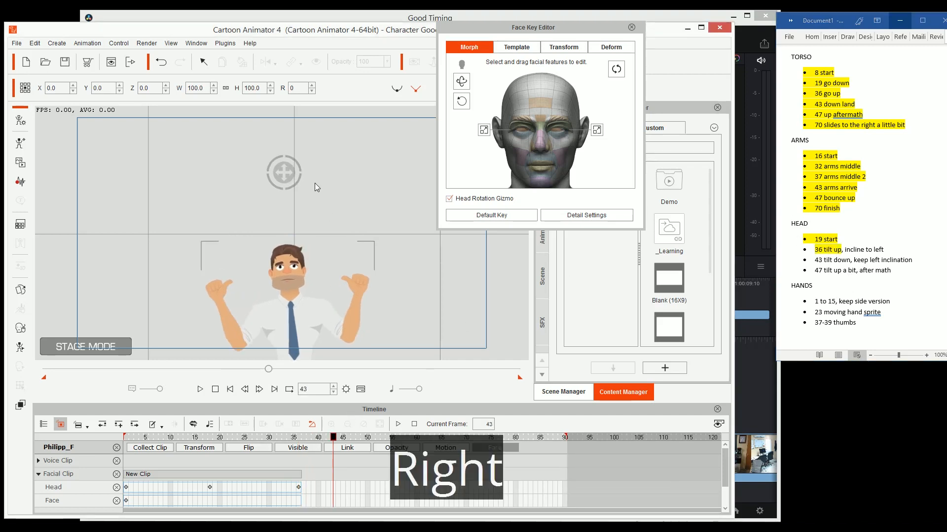
pyautogui.moveTo(283, 174); pyautogui.dragTo(295, 355)
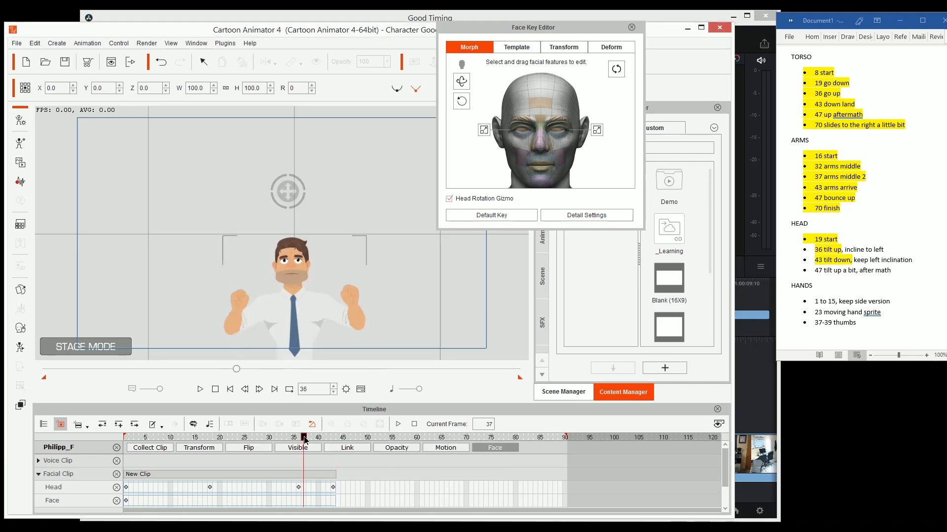
pyautogui.moveTo(306, 438); pyautogui.dragTo(333, 445)
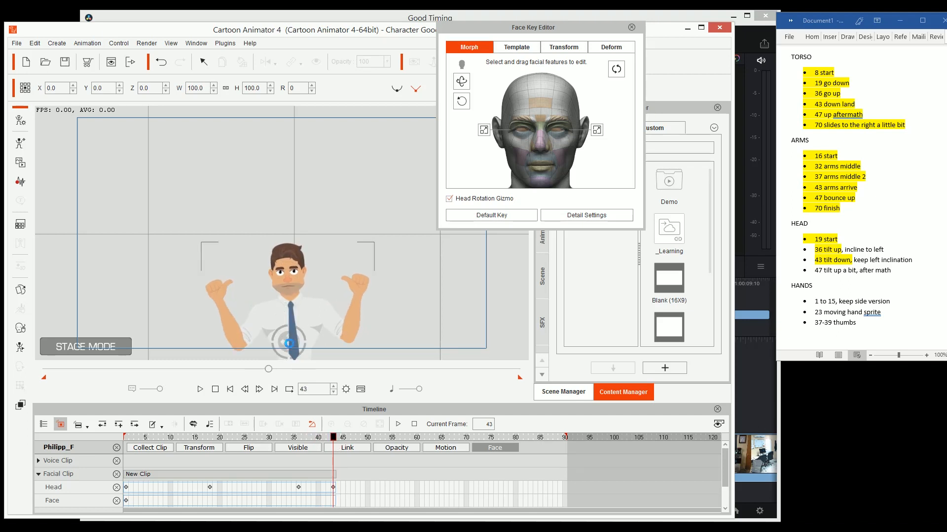
# - Tilt the head up a bit at frame 47 and raise it further at frame 90 with the head rotation gizmo
pyautogui.moveTo(343, 442); pyautogui.dragTo(359, 444)
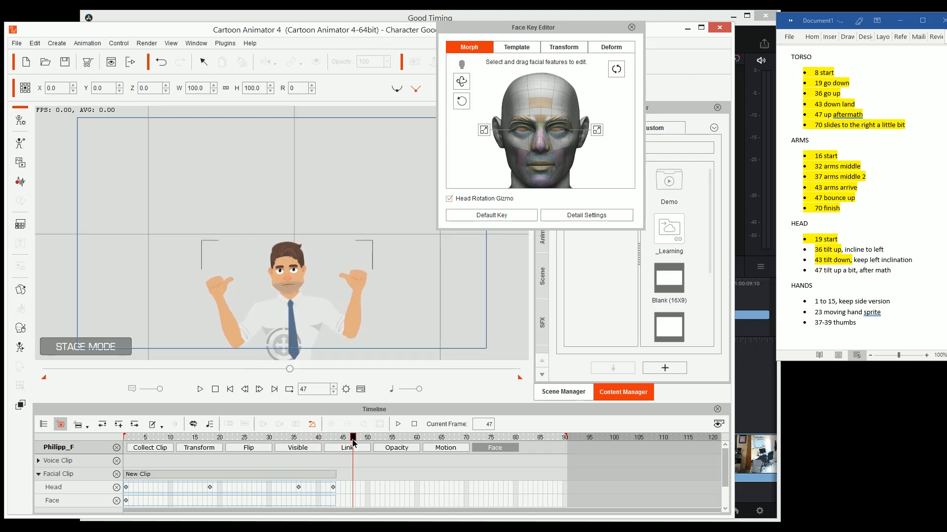
pyautogui.moveTo(283, 343); pyautogui.dragTo(285, 231)
pyautogui.moveTo(362, 441); pyautogui.dragTo(569, 439)
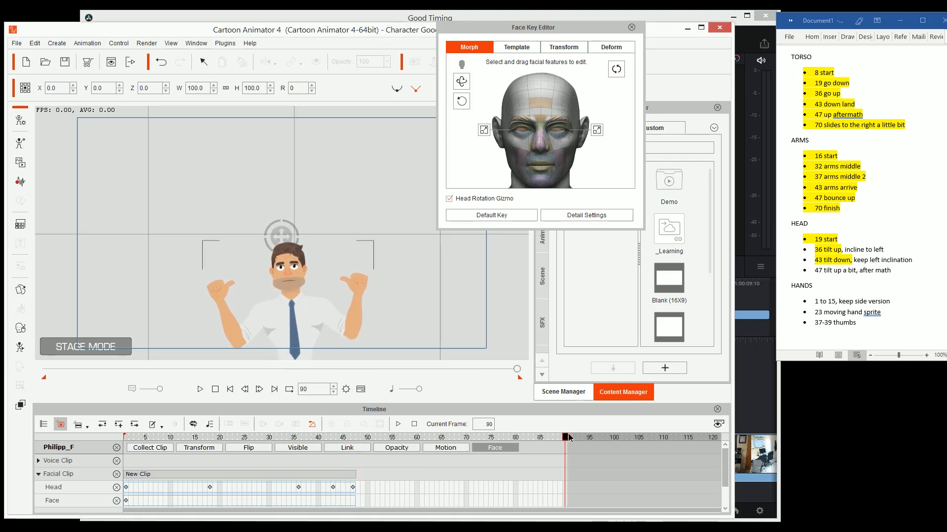
pyautogui.moveTo(280, 227); pyautogui.dragTo(281, 168)
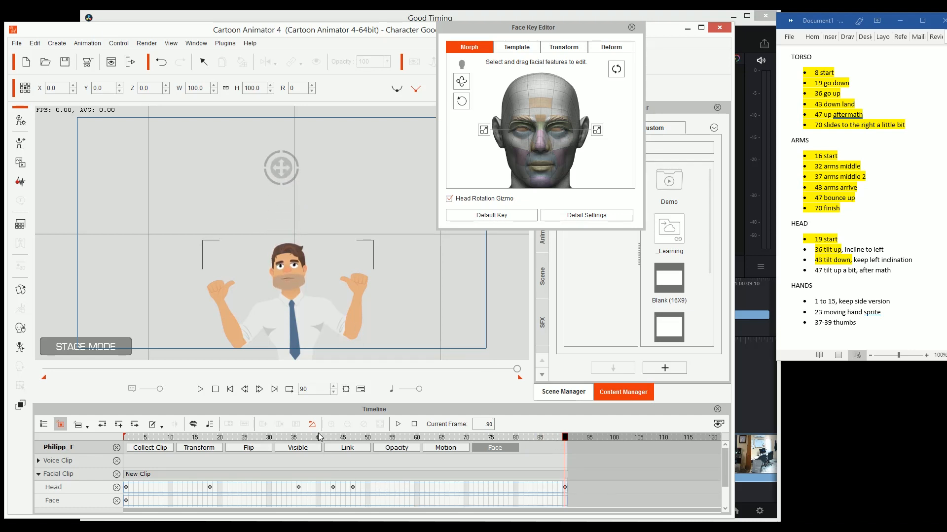
# - Play the whole animation from frame 1 with the character framed closer to review the head tilts
pyautogui.click(231, 389)
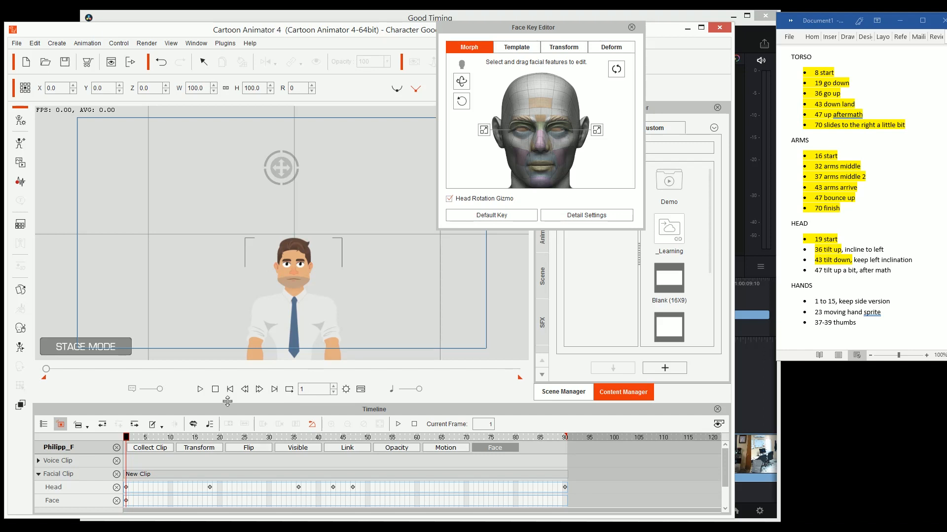
pyautogui.moveTo(276, 315); pyautogui.dragTo(326, 240)
pyautogui.scroll(3, 345, 233)
pyautogui.click(201, 390)
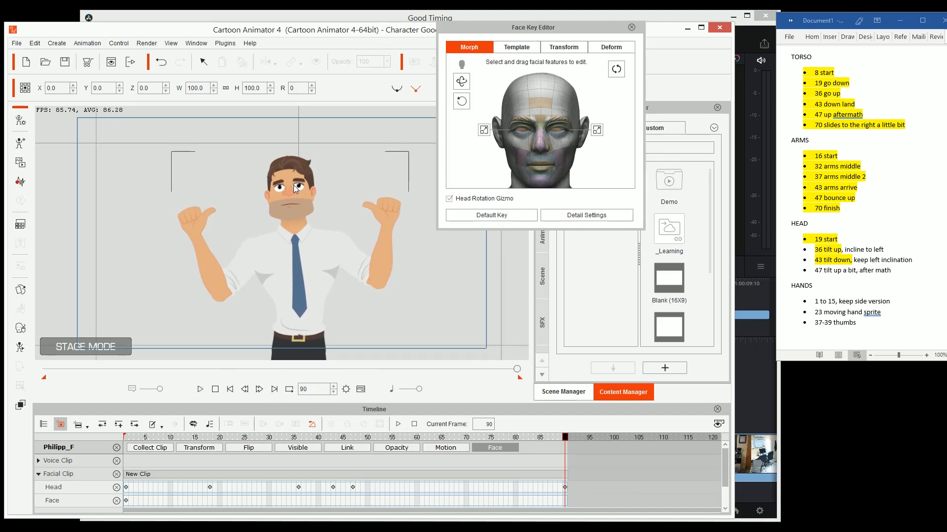
# - Re-pose the head lower at frame 47 with the head rotation gizmo and scrub the timeline to check it
pyautogui.click(165, 439)
pyautogui.moveTo(166, 440); pyautogui.dragTo(352, 485)
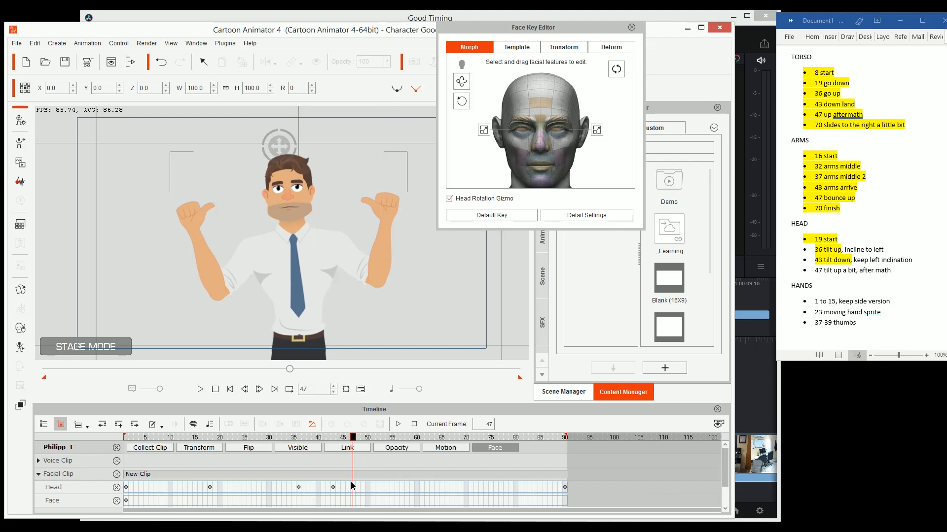
pyautogui.moveTo(277, 145); pyautogui.dragTo(289, 191)
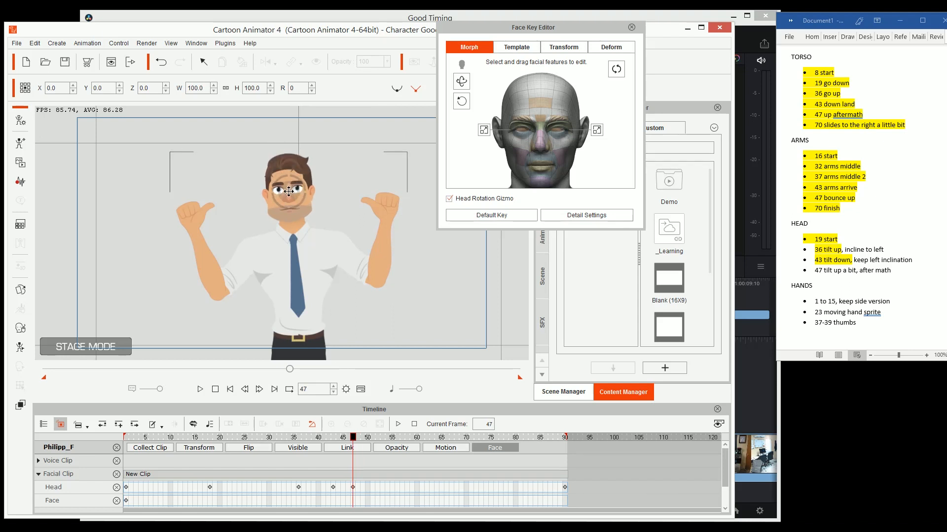
pyautogui.moveTo(354, 442); pyautogui.dragTo(239, 437)
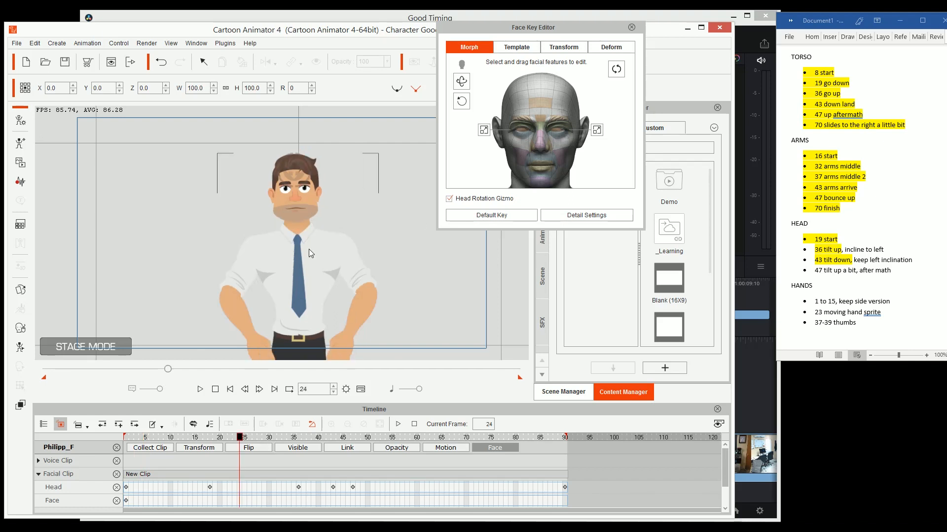
# - At frame 40, switch the mouth sprite to Ah_I
pyautogui.press('s')
pyautogui.moveTo(309, 249); pyautogui.dragTo(286, 272)
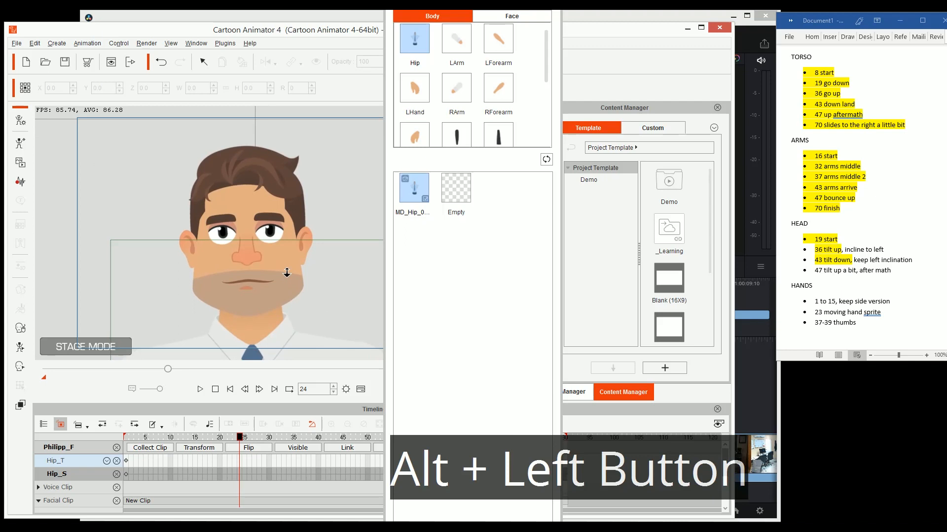
pyautogui.click(250, 284)
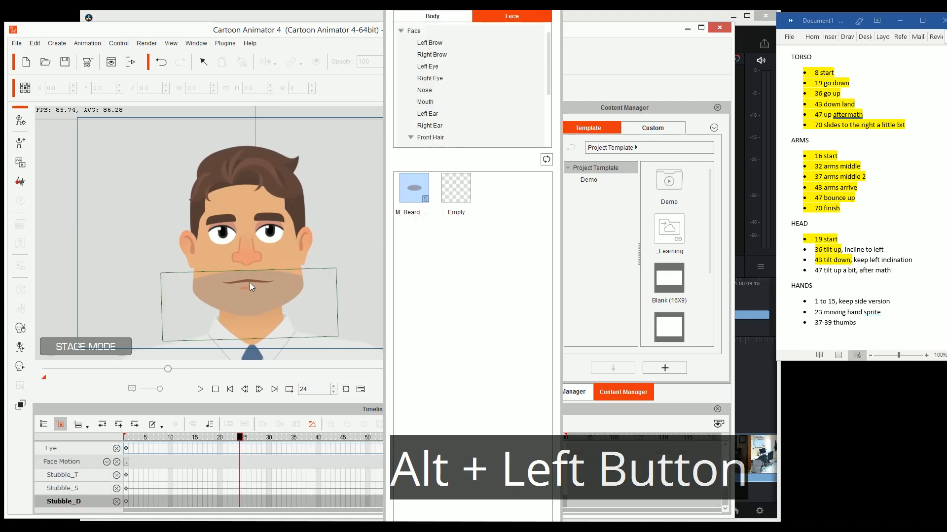
pyautogui.click(432, 102)
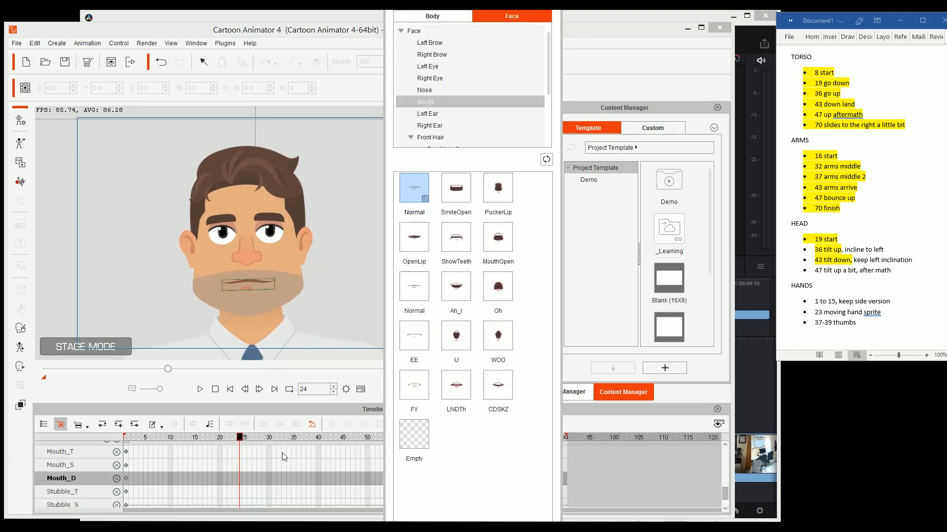
pyautogui.moveTo(232, 437)
pyautogui.mouseDown()
pyautogui.moveTo(197, 438)
pyautogui.moveTo(282, 446)
pyautogui.moveTo(225, 438)
pyautogui.mouseUp()
pyautogui.moveTo(270, 221); pyautogui.dragTo(263, 256)
pyautogui.moveTo(222, 437); pyautogui.dragTo(319, 455)
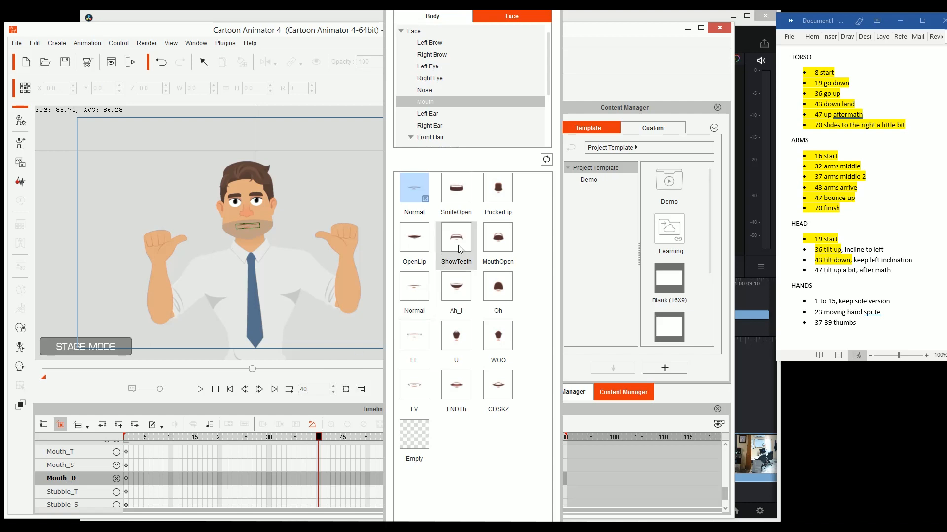
pyautogui.click(454, 288)
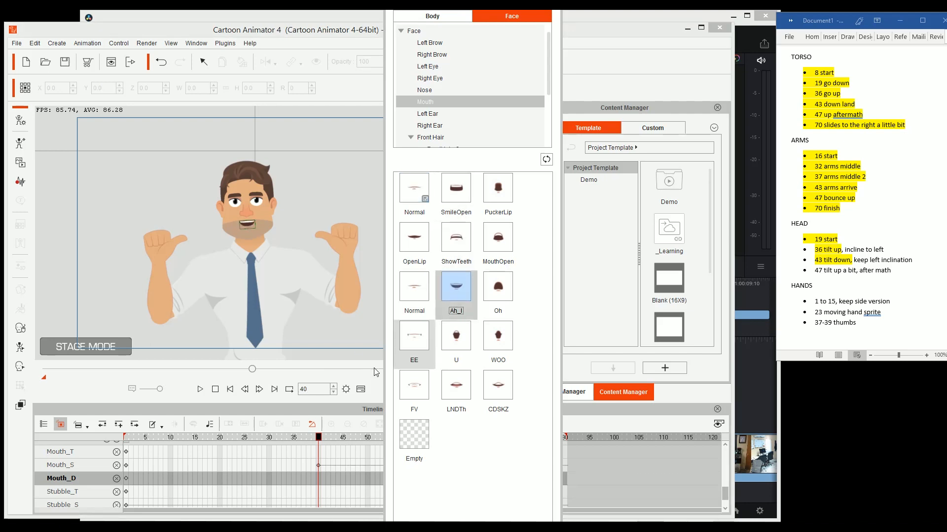
# - Preview the mouth change up to frame 40 and highlight "47 tilt up a bit" in the HEAD notes
pyautogui.click(235, 438)
pyautogui.moveTo(237, 442); pyautogui.dragTo(319, 437)
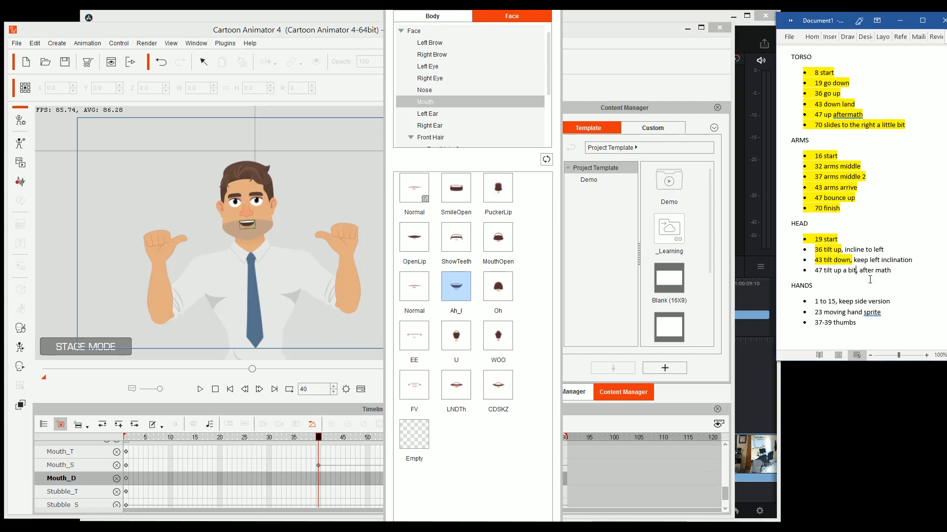
pyautogui.hotkey('shift', 'Home')
pyautogui.hotkey('ctrl', 'alt', 'h')
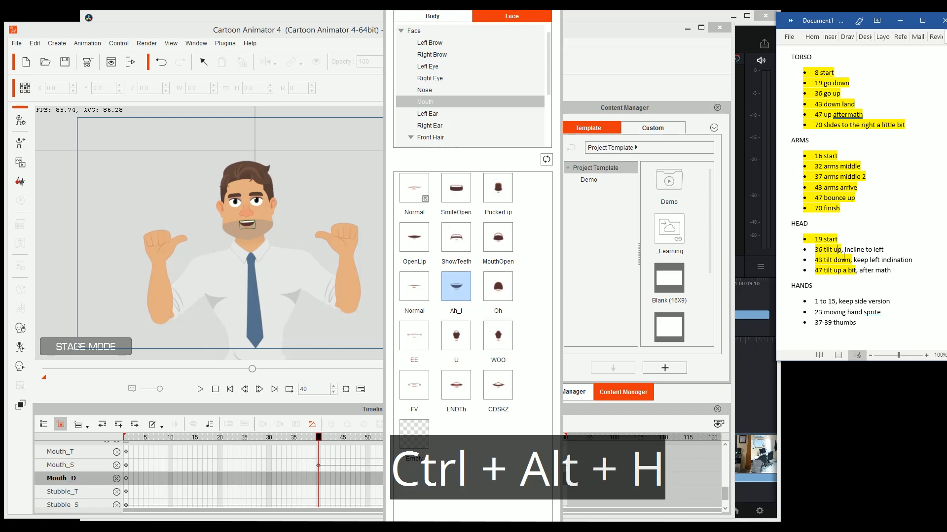
# - Select the head bone for motion keying and add a Head_T key at frame 18
pyautogui.click(258, 244)
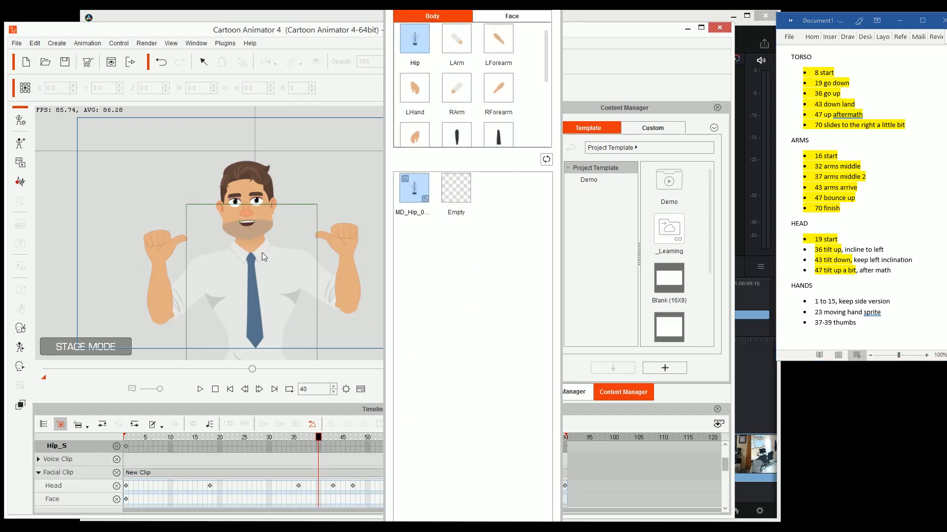
pyautogui.press('k')
pyautogui.click(251, 235)
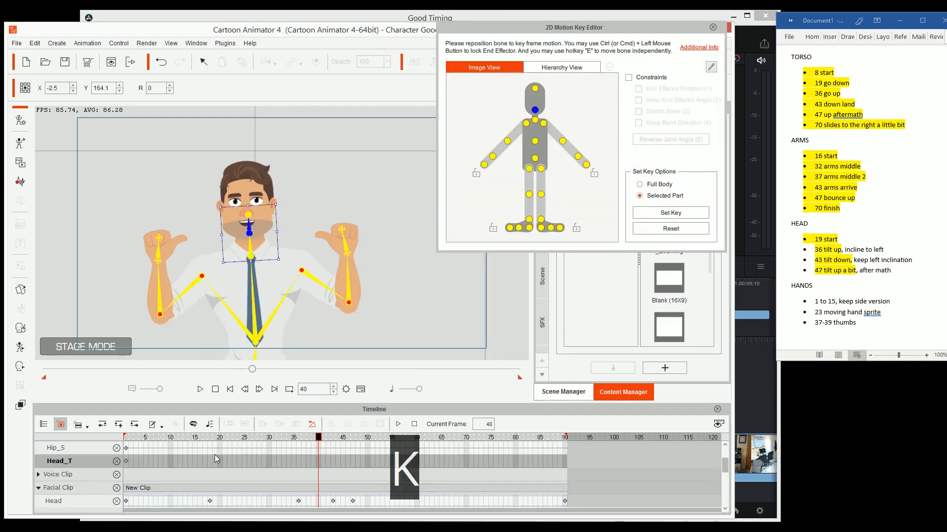
pyautogui.moveTo(169, 438); pyautogui.dragTo(211, 443)
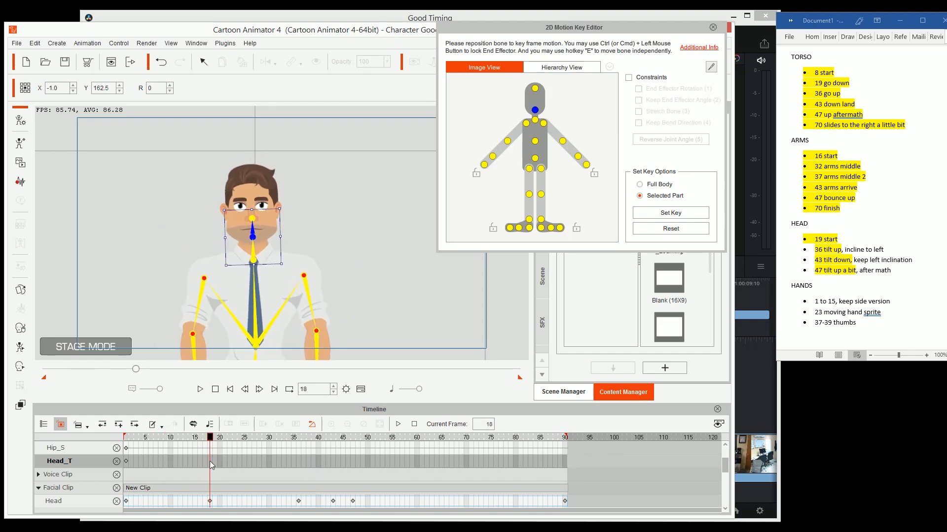
pyautogui.click(210, 463)
# - At frame 36, incline the head bone to a rotation of 350 and scrub through the result
pyautogui.moveTo(210, 440); pyautogui.dragTo(302, 446)
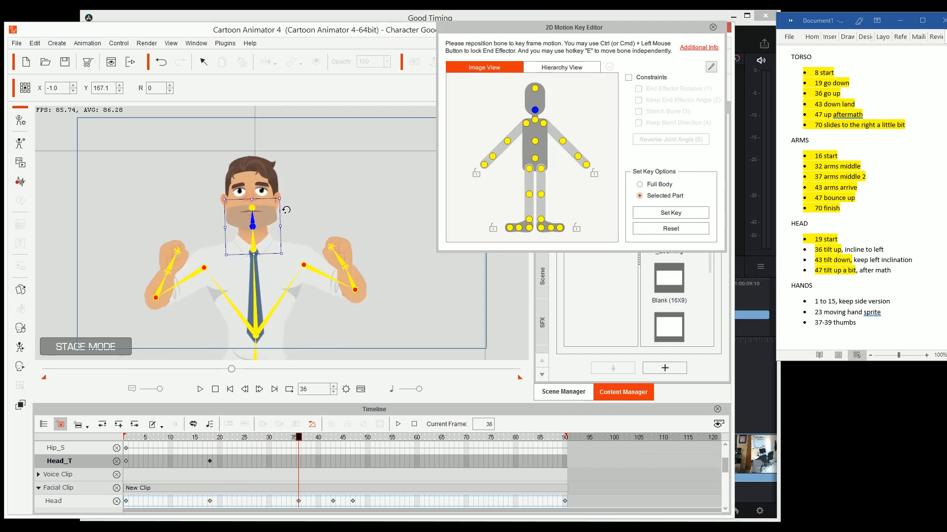
pyautogui.moveTo(286, 210); pyautogui.dragTo(282, 205)
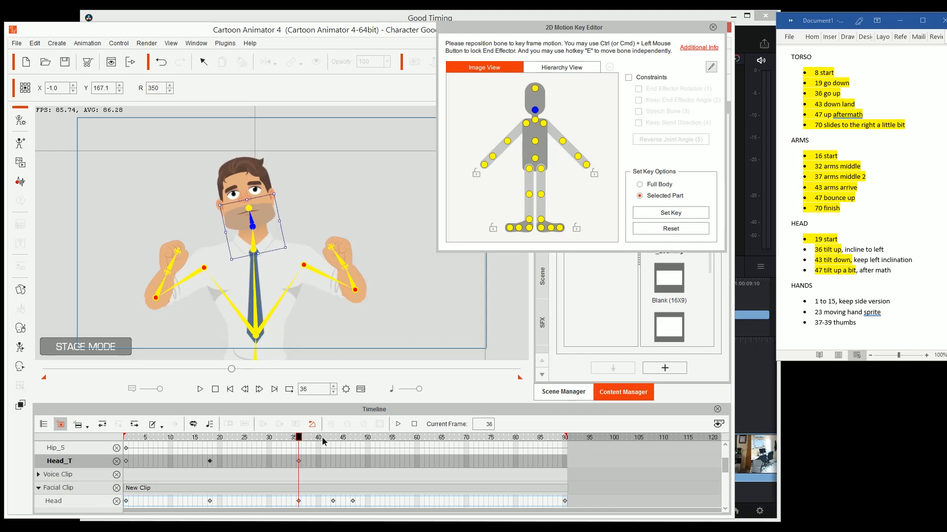
pyautogui.moveTo(319, 441); pyautogui.dragTo(141, 438)
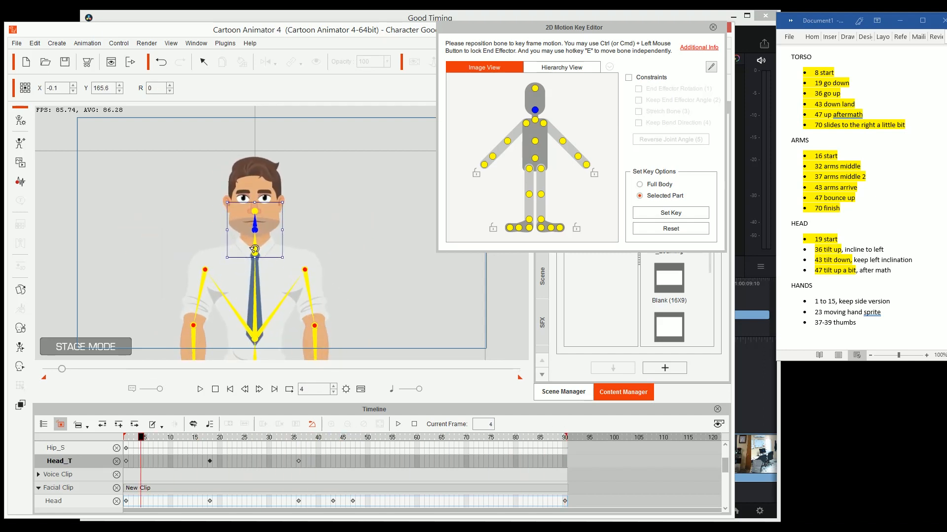
# - Apply the Smooth transition curve to the Head_T keys at frames 1, 18 and 36, and preview the head inclination
pyautogui.click(127, 460)
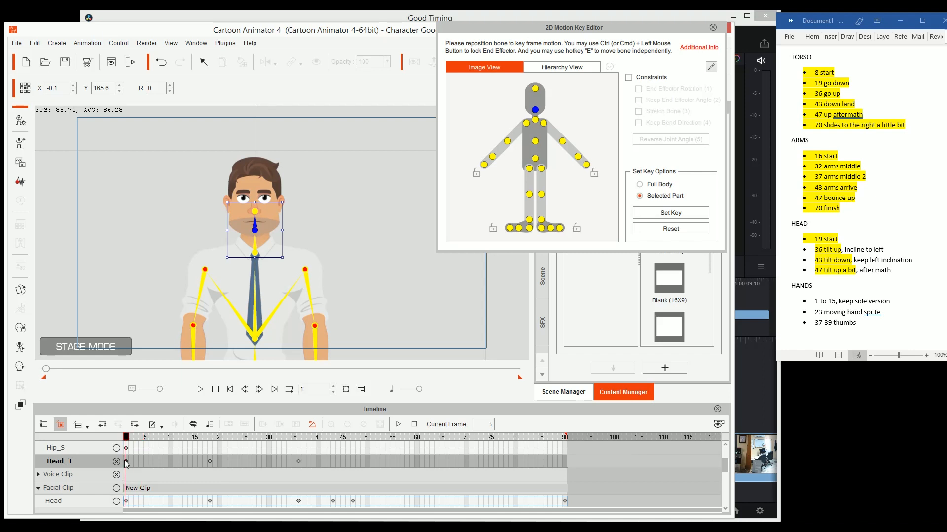
pyautogui.rightClick(126, 461)
pyautogui.click(160, 444)
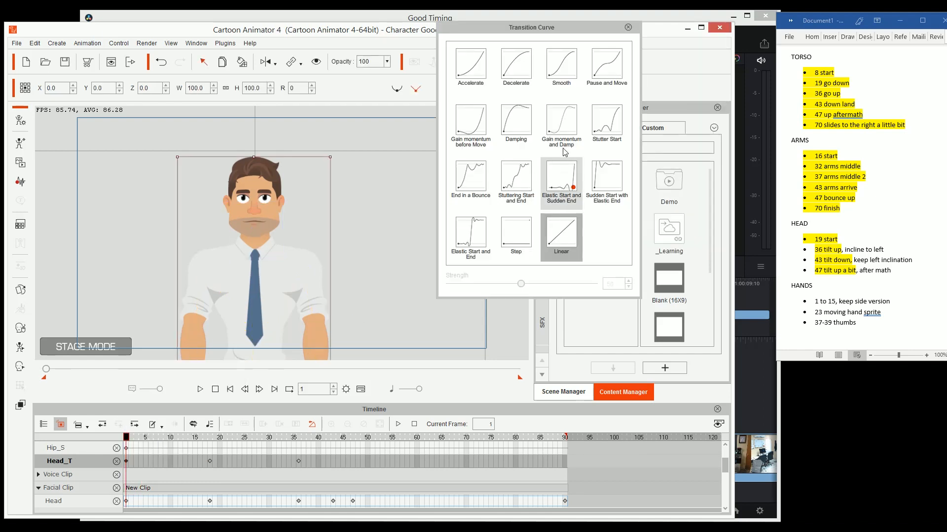
pyautogui.click(556, 69)
pyautogui.click(210, 461)
pyautogui.click(557, 69)
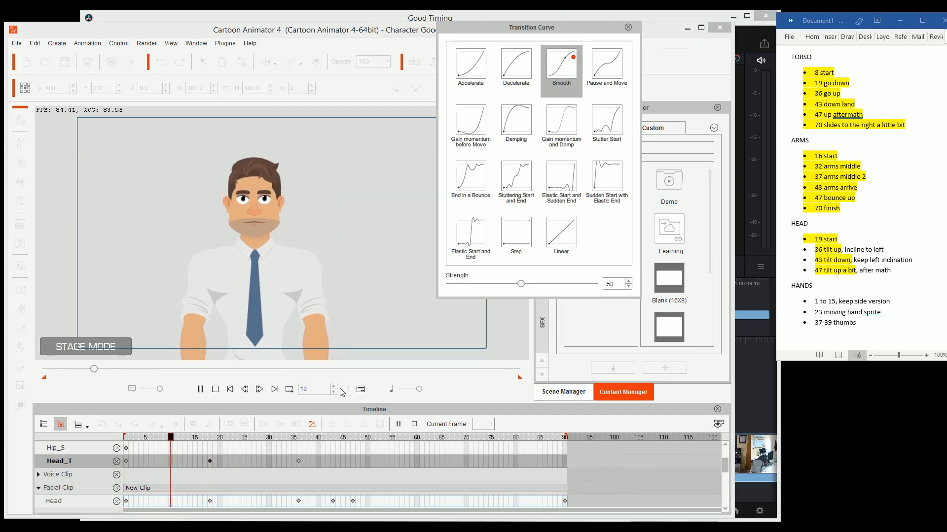
pyautogui.click(299, 461)
pyautogui.click(557, 69)
pyautogui.press('space')
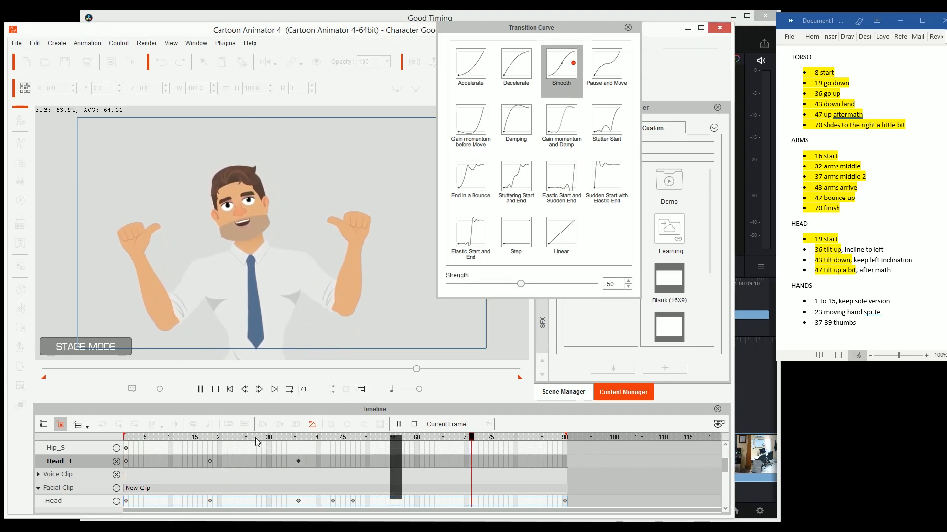
pyautogui.click(196, 437)
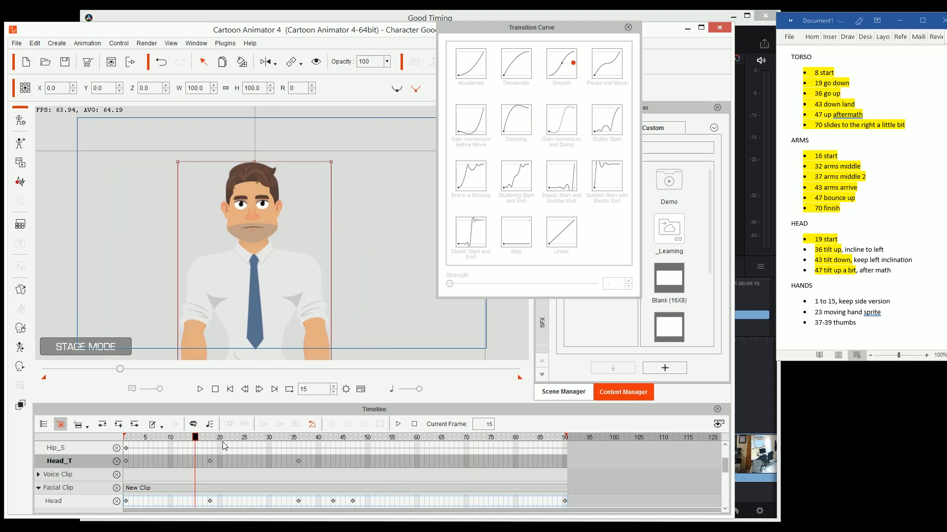
pyautogui.moveTo(222, 437); pyautogui.dragTo(357, 438)
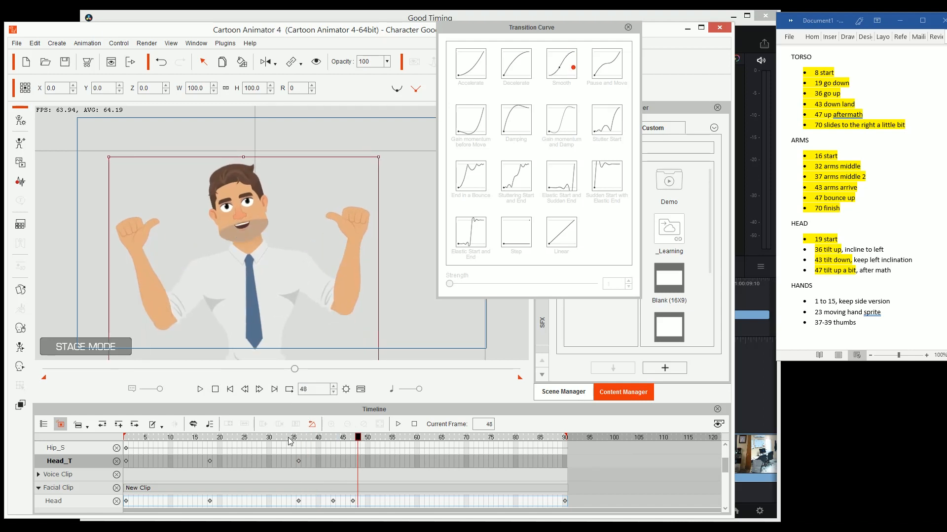
pyautogui.moveTo(291, 440); pyautogui.dragTo(297, 438)
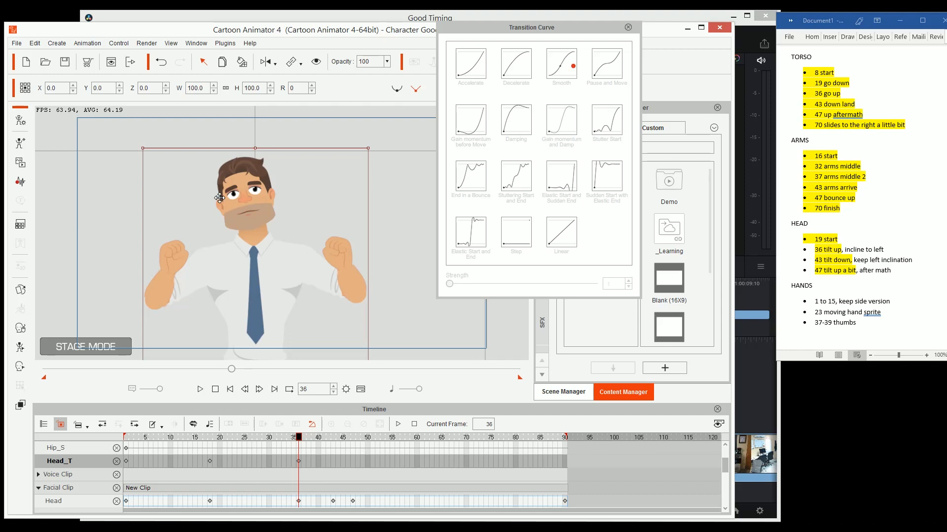
# - At frame 39, switch the left eye sprite to EyeClose
pyautogui.moveTo(265, 256); pyautogui.dragTo(327, 260)
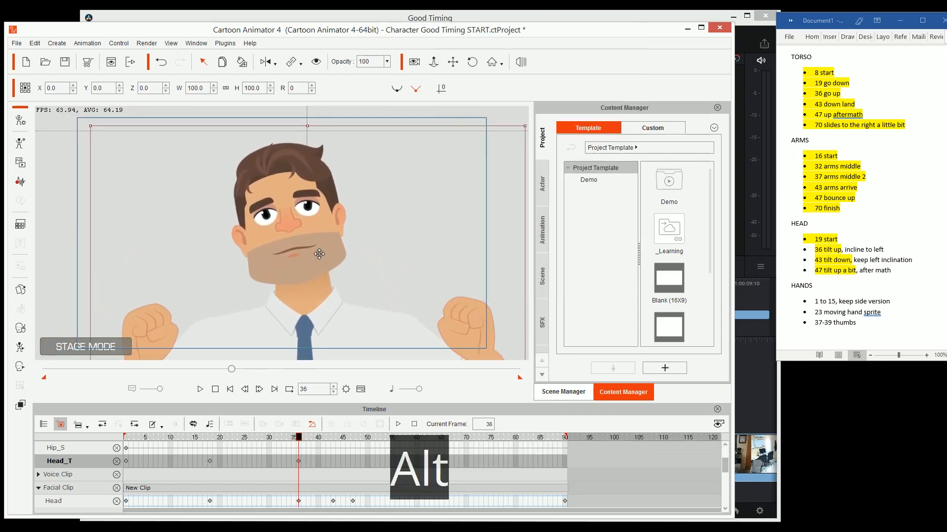
pyautogui.press('s')
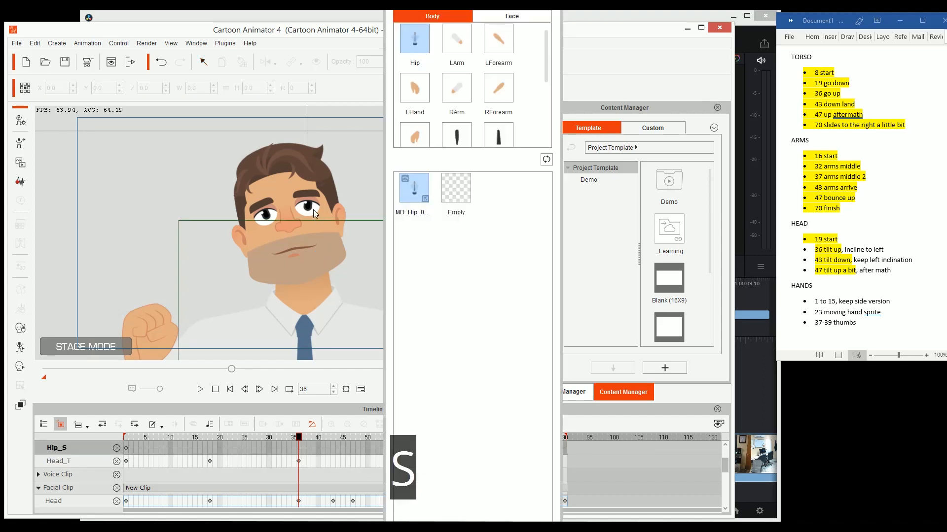
pyautogui.click(311, 208)
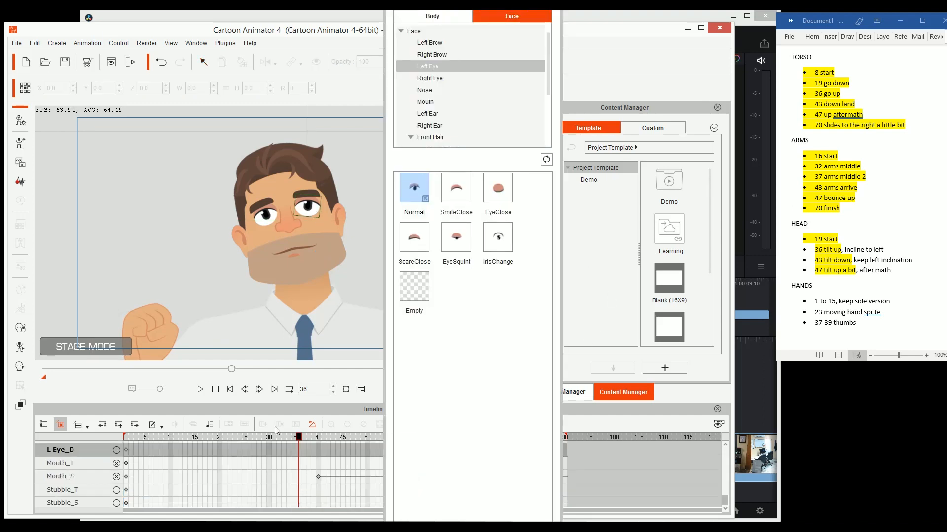
pyautogui.moveTo(268, 438); pyautogui.dragTo(245, 458)
pyautogui.scroll(-2, 307, 275)
pyautogui.moveTo(307, 275); pyautogui.dragTo(260, 305)
pyautogui.scroll(-2, 261, 304)
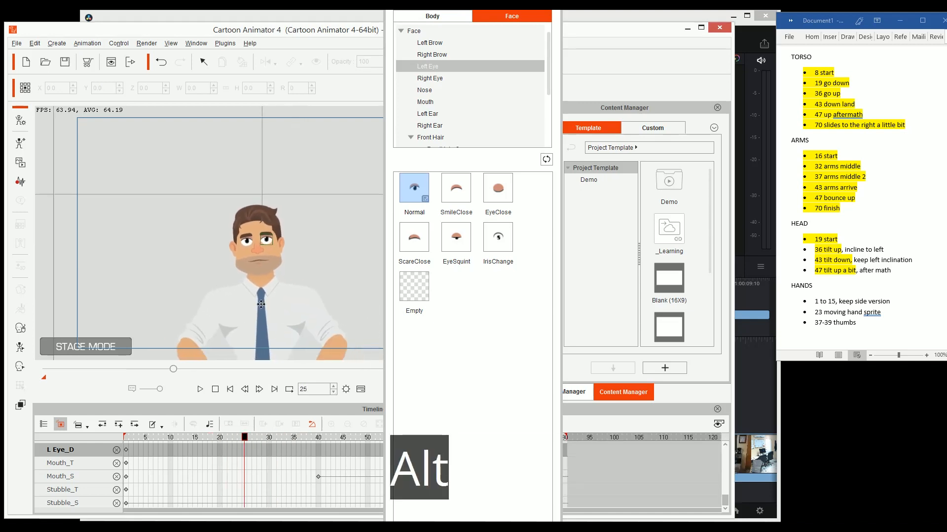
pyautogui.moveTo(304, 273); pyautogui.dragTo(257, 251)
pyautogui.moveTo(245, 439); pyautogui.dragTo(310, 437)
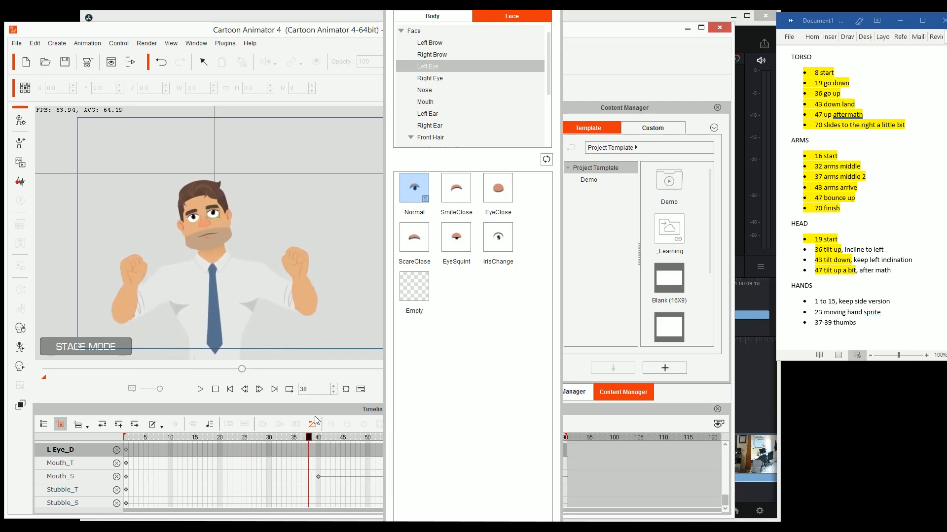
pyautogui.press('Right')
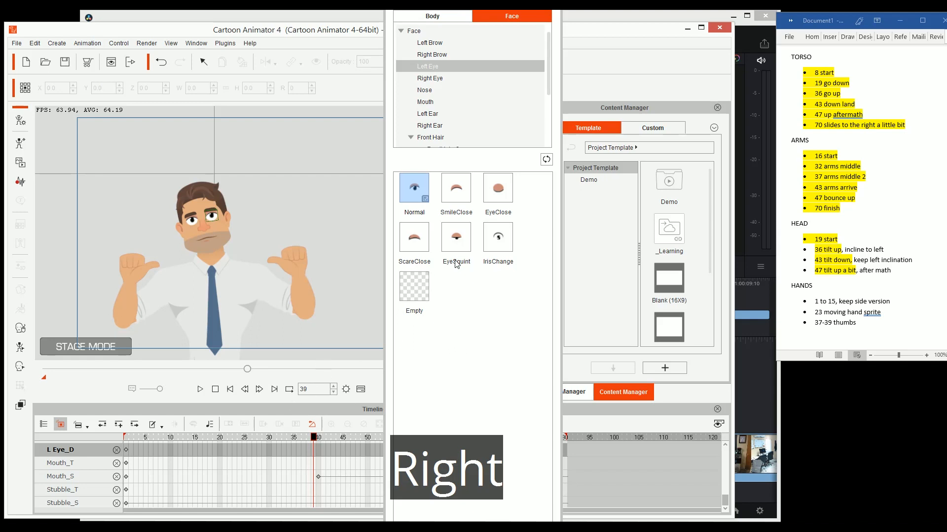
pyautogui.click(498, 192)
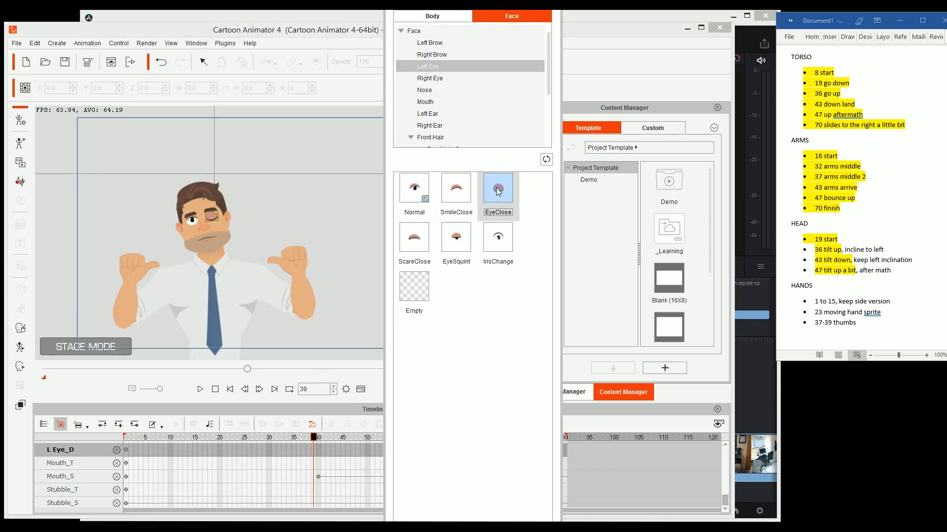
# - Switch the right eye sprite to EyeClose at frame 39 as well and scrub over the blink
pyautogui.moveTo(203, 246); pyautogui.dragTo(210, 239)
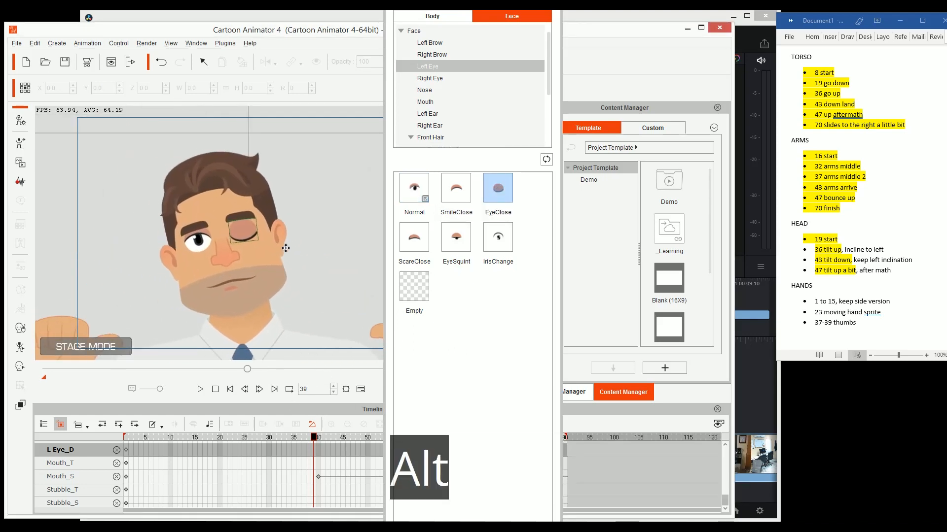
pyautogui.click(205, 239)
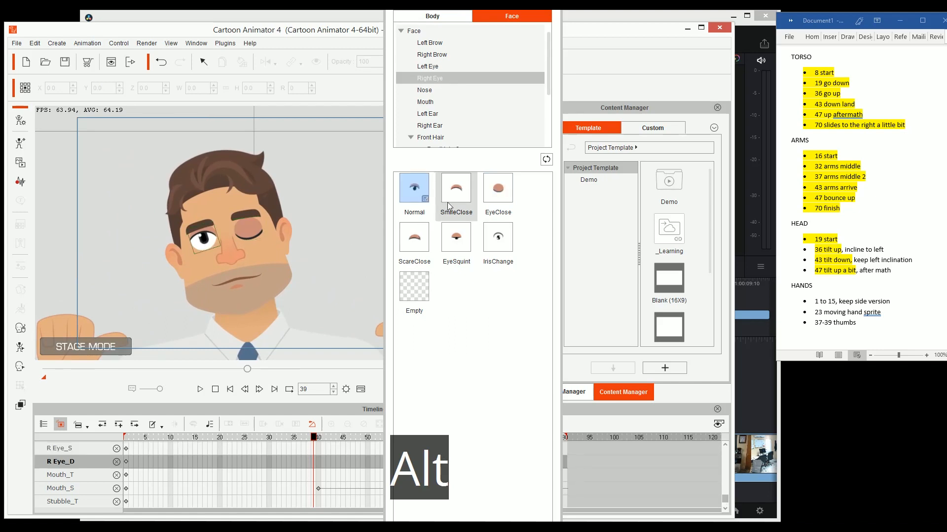
pyautogui.click(498, 192)
pyautogui.moveTo(282, 437); pyautogui.dragTo(315, 435)
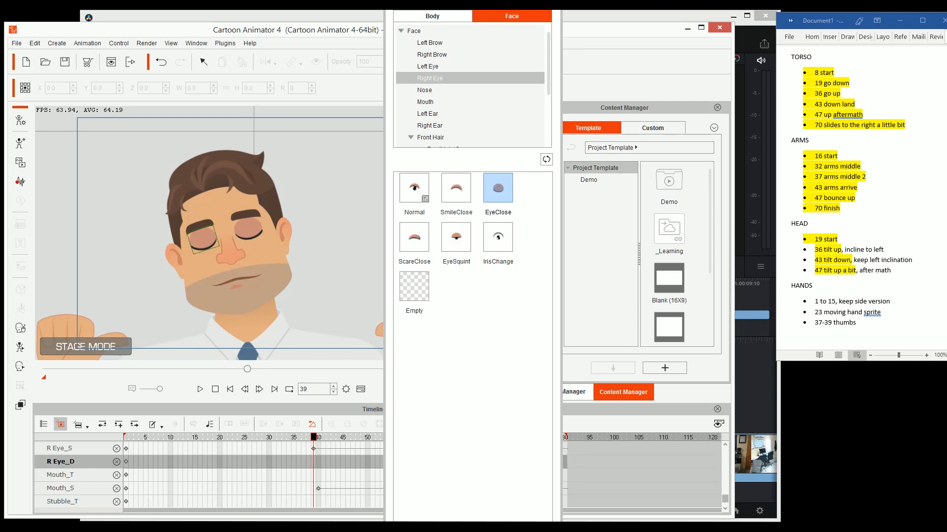
# - At frame 43, switch the right eye sprite to EyeSquint
pyautogui.press('Right')
pyautogui.press('Right')
pyautogui.press('Right')
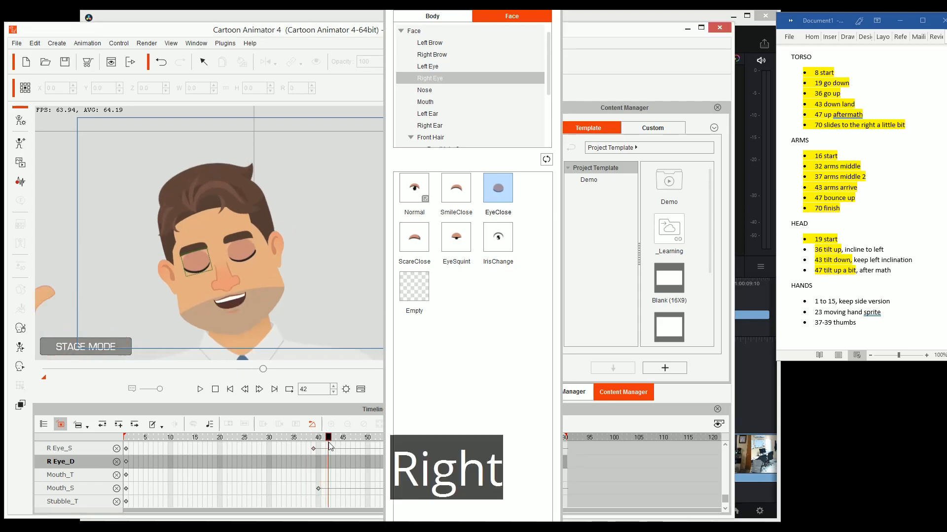
pyautogui.press('Right')
pyautogui.press('Left')
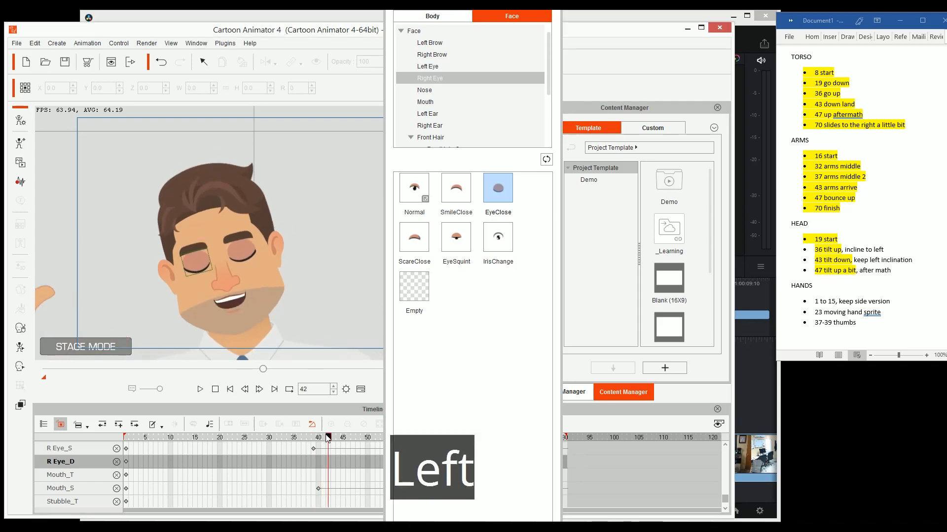
pyautogui.press('Left')
pyautogui.press('Right')
pyautogui.press('Right')
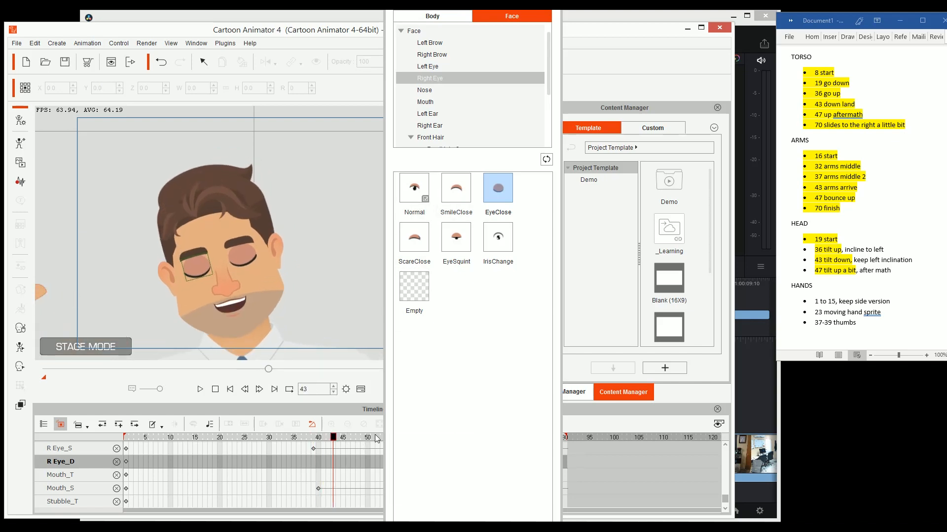
pyautogui.click(456, 238)
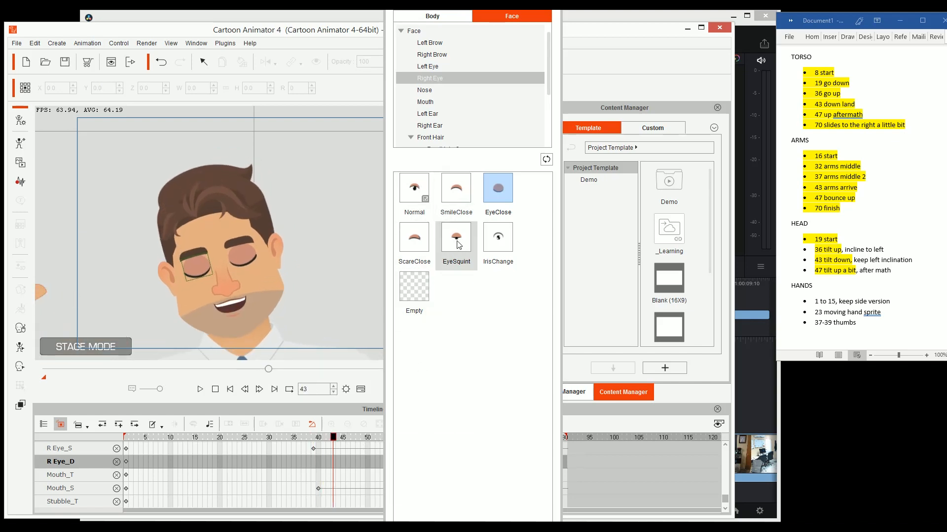
# - Switch the left eye sprite to EyeSquint at frame 43 as well and scrub over the end of the blink
pyautogui.click(240, 259)
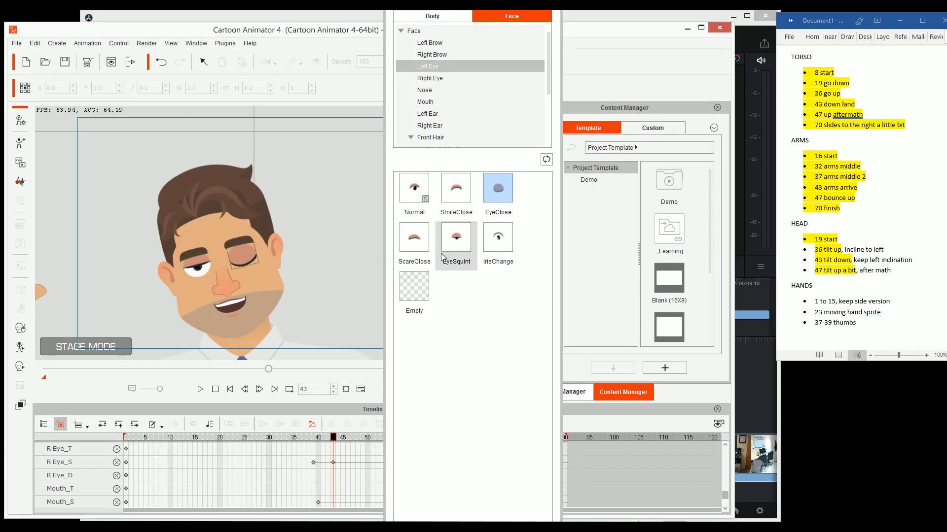
pyautogui.click(452, 252)
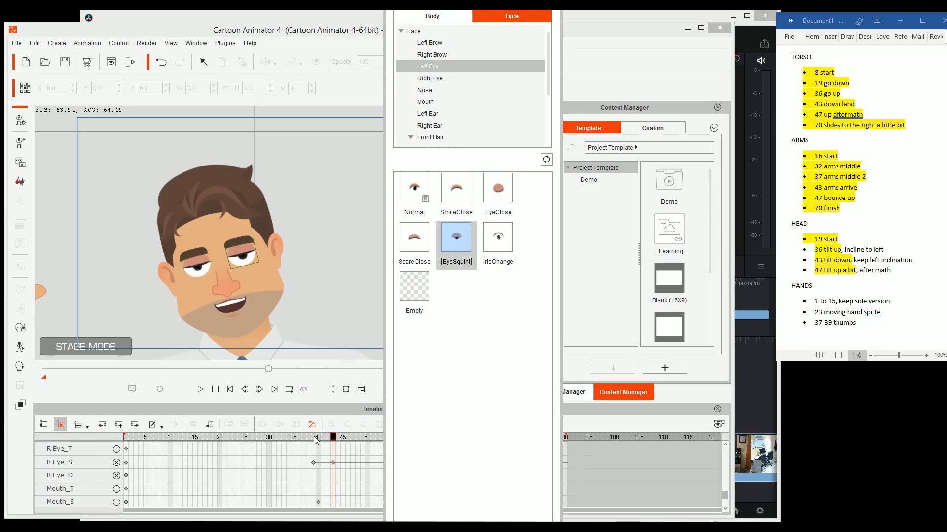
pyautogui.moveTo(304, 439); pyautogui.dragTo(347, 438)
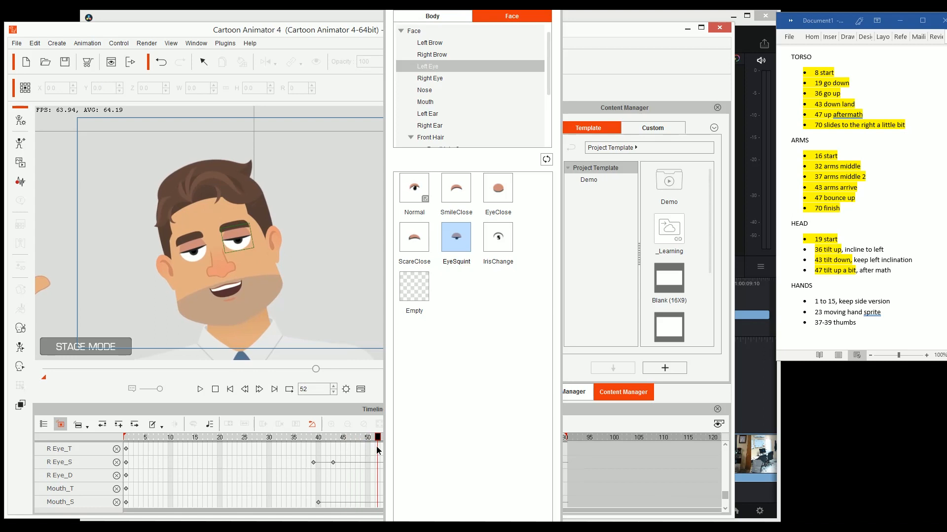
# - Play back the whole animation with the full upper body in view to review the blink and head motion
pyautogui.moveTo(279, 239); pyautogui.dragTo(273, 306)
pyautogui.moveTo(237, 245); pyautogui.dragTo(251, 293)
pyautogui.press('space')
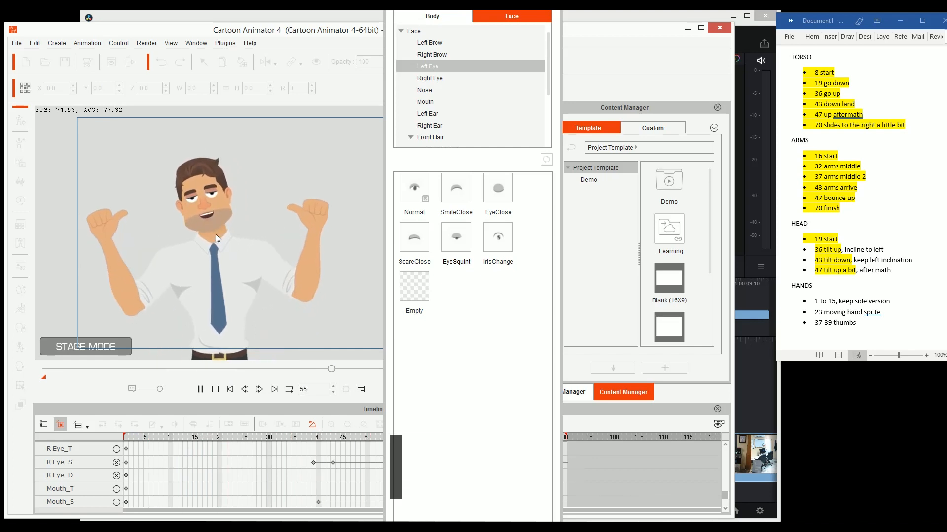
pyautogui.moveTo(264, 447); pyautogui.dragTo(286, 500)
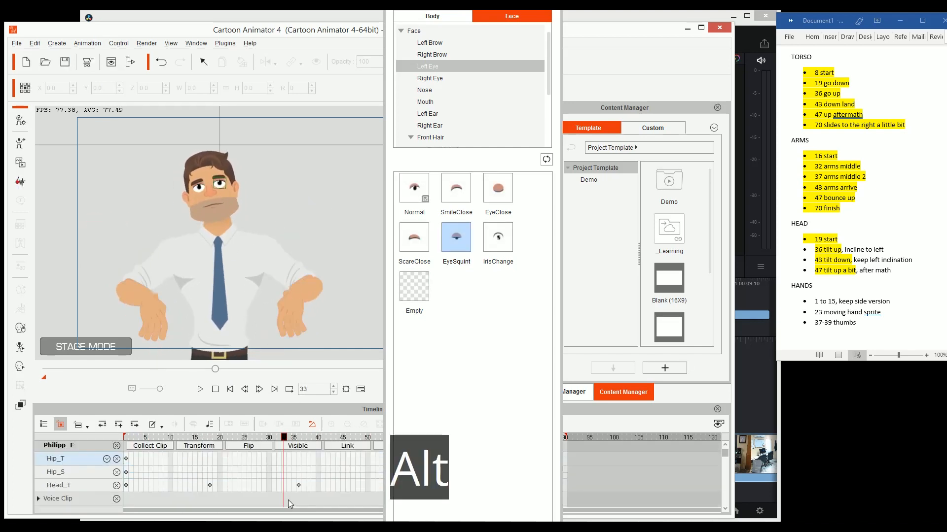
pyautogui.press('space')
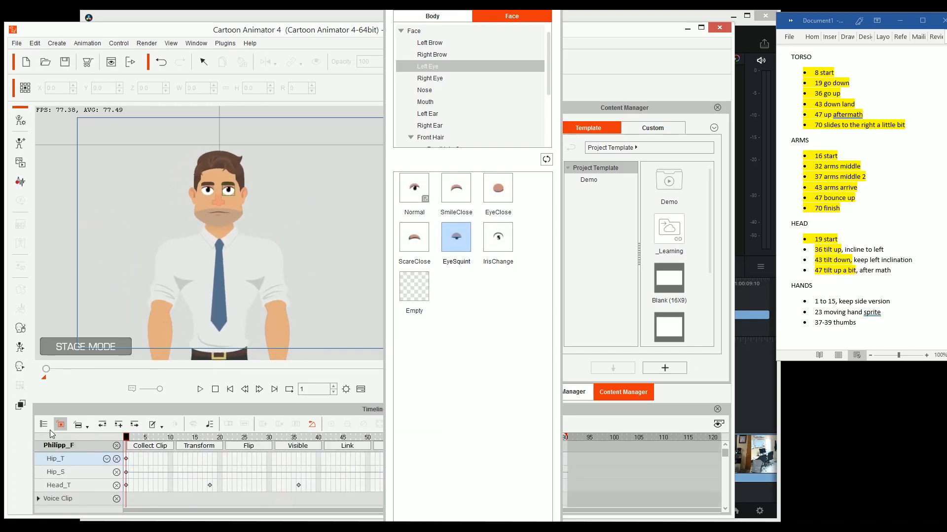
pyautogui.press('space')
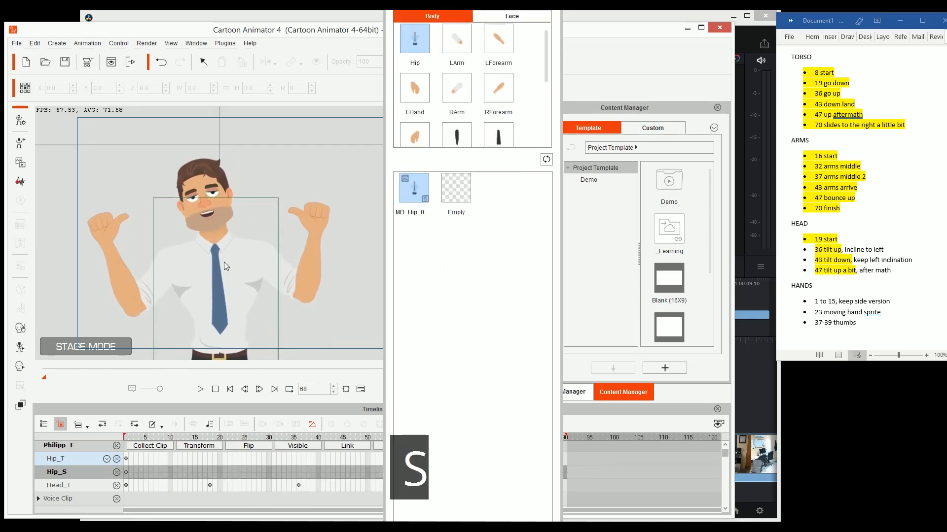
# - Open the Face Key Editor's Transform mode and lower the right eyebrow slightly at frame 18
pyautogui.press('k')
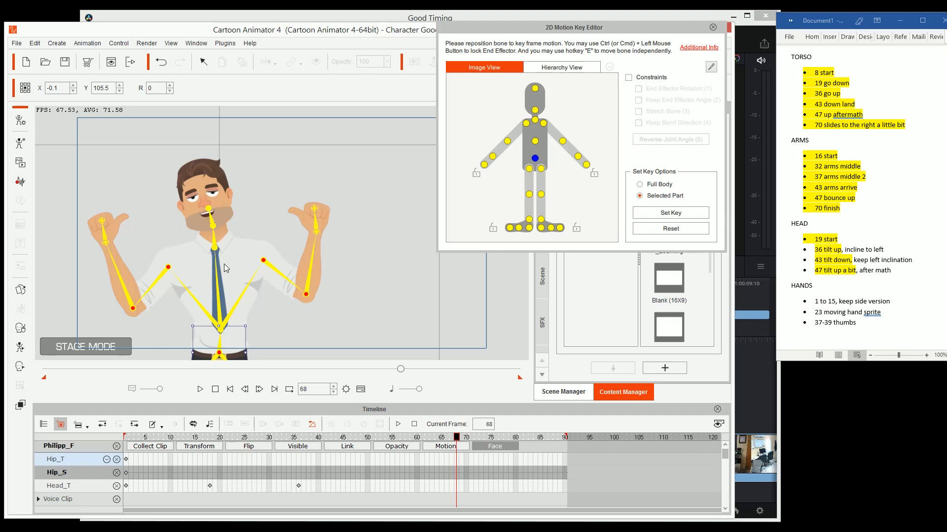
pyautogui.hotkey('ctrl', 'k')
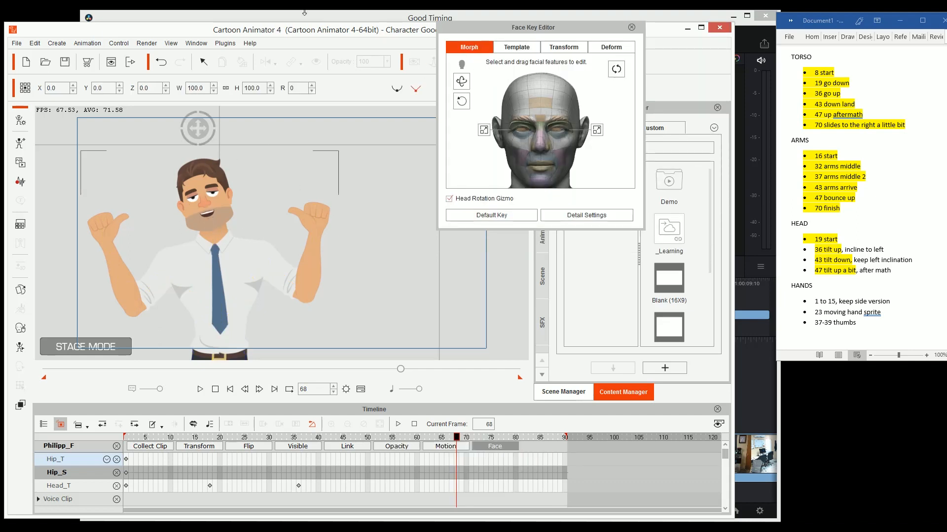
pyautogui.click(560, 48)
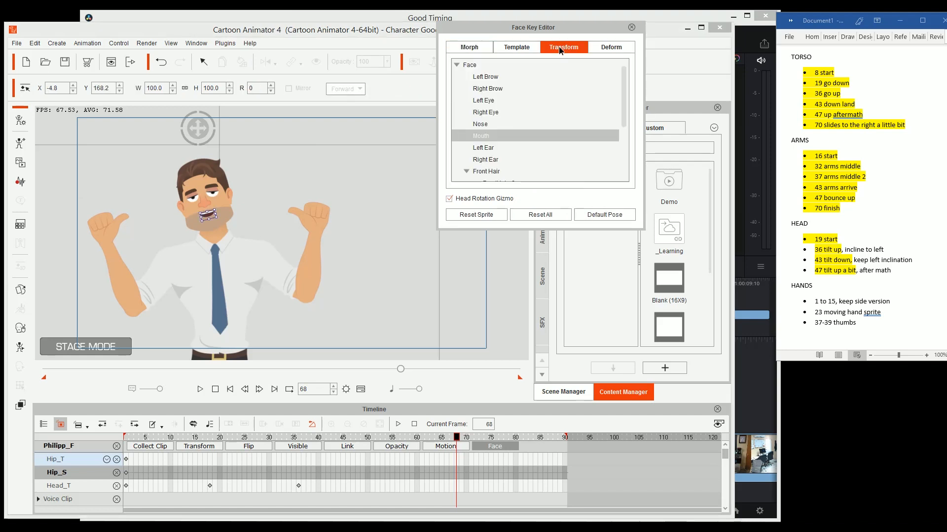
pyautogui.moveTo(225, 206); pyautogui.dragTo(302, 262)
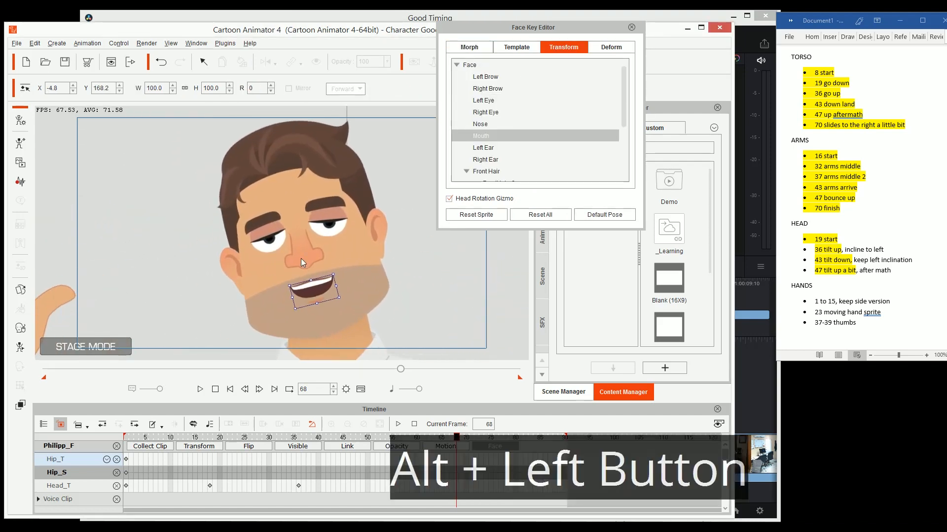
pyautogui.click(266, 218)
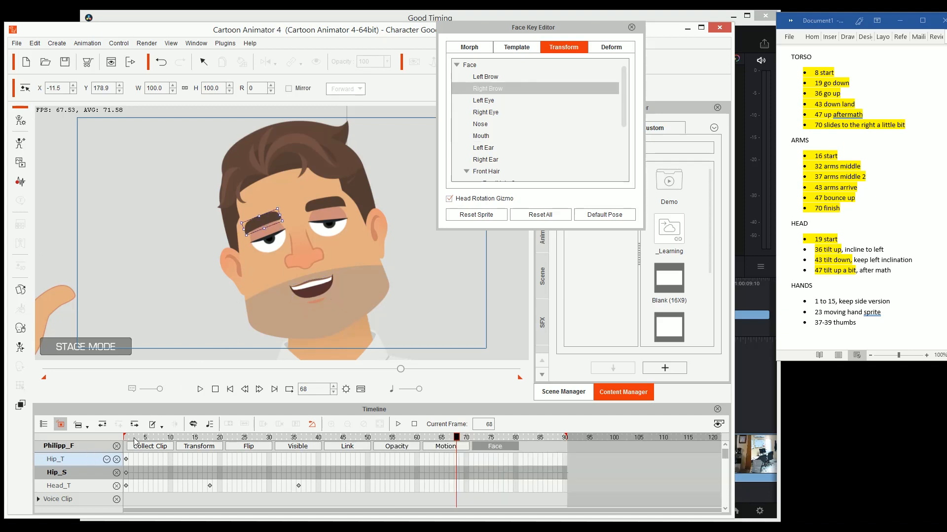
pyautogui.moveTo(136, 441); pyautogui.dragTo(209, 446)
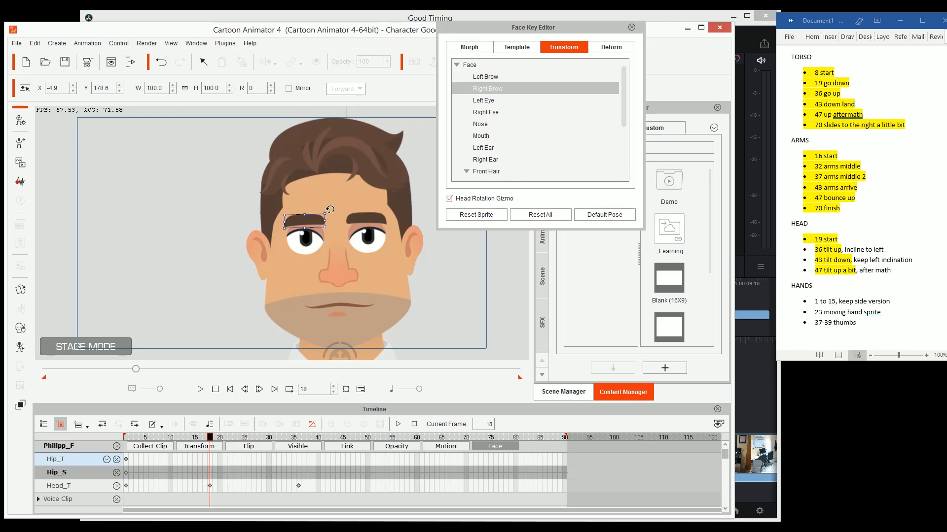
pyautogui.moveTo(311, 220); pyautogui.dragTo(311, 223)
# - Lower the left eyebrow slightly and rotate it to 353 at frame 18, scrubbing to check the change
pyautogui.click(372, 223)
pyautogui.moveTo(390, 212); pyautogui.dragTo(368, 222)
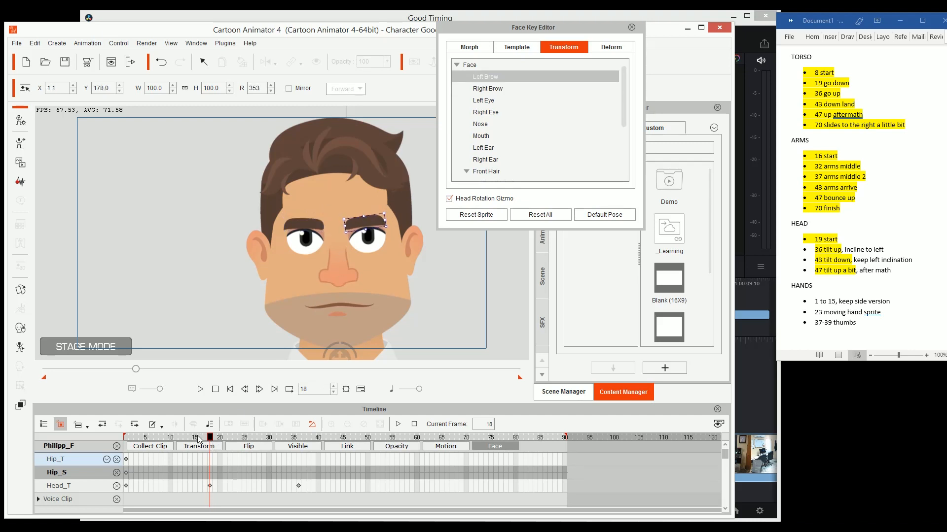
pyautogui.moveTo(197, 437)
pyautogui.mouseDown()
pyautogui.moveTo(205, 439)
pyautogui.moveTo(191, 442)
pyautogui.moveTo(210, 443)
pyautogui.mouseUp()
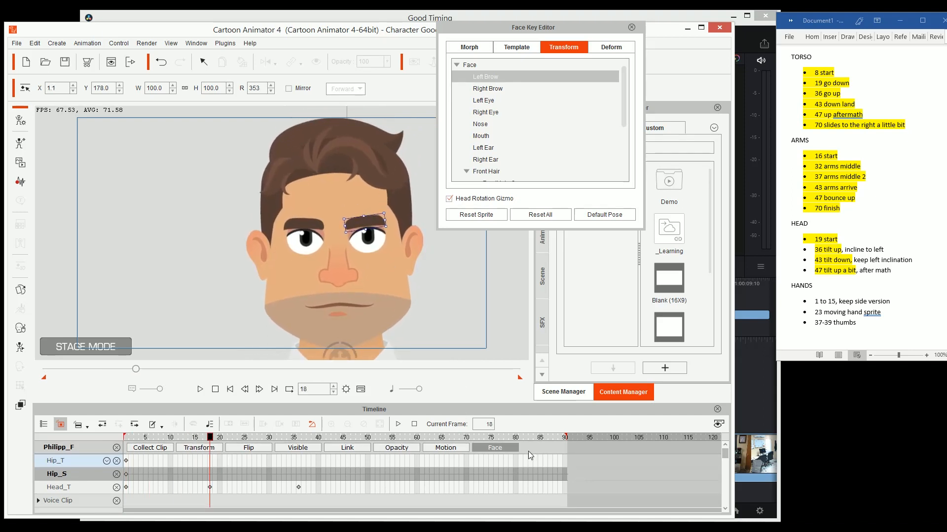
# - Show the Left Brow and Right Brow tracks under Face Motion in the timeline
pyautogui.click(501, 451)
pyautogui.click(499, 451)
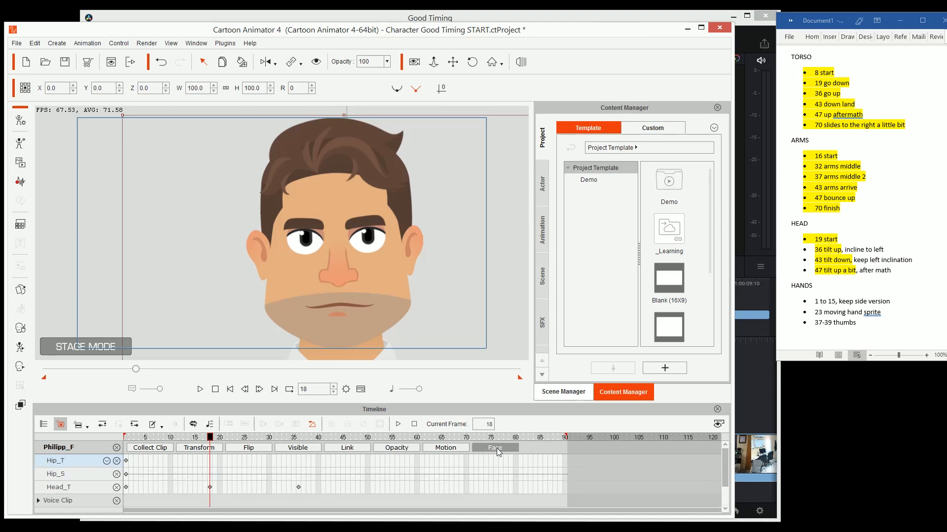
pyautogui.click(497, 451)
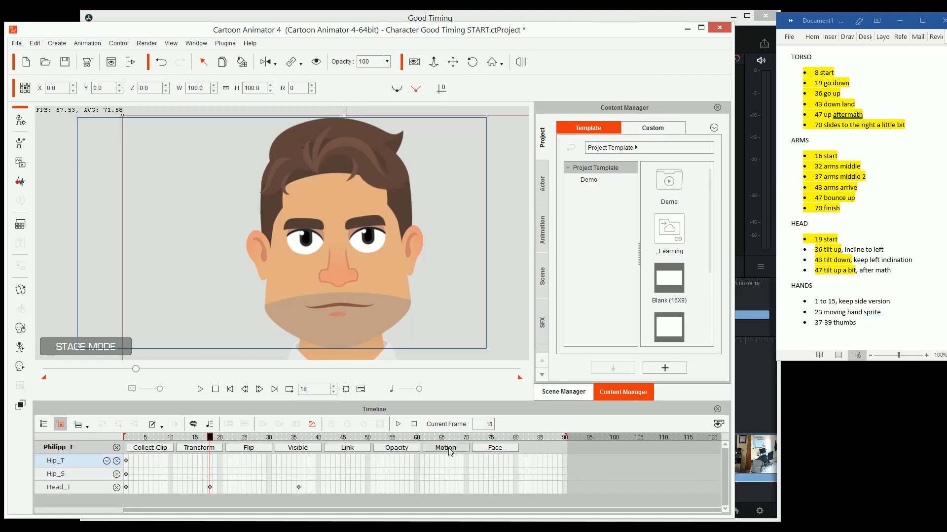
pyautogui.click(449, 448)
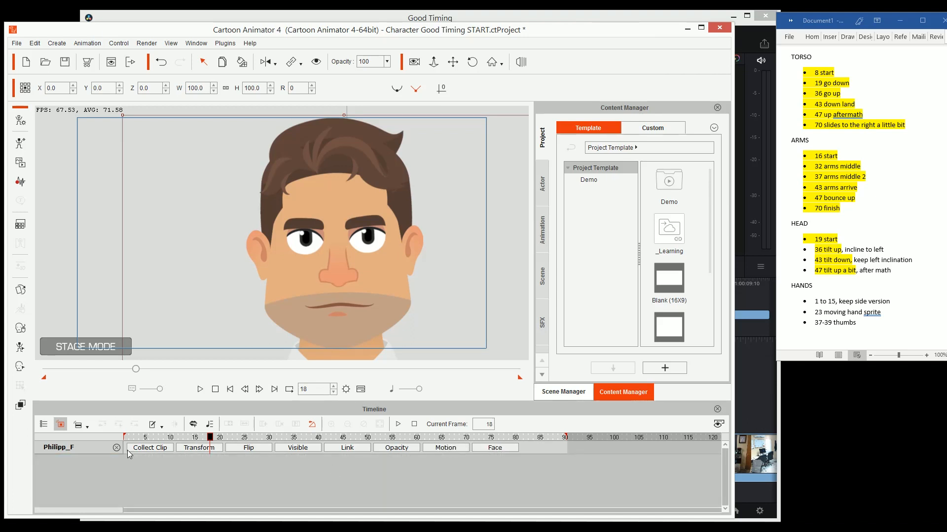
pyautogui.click(499, 451)
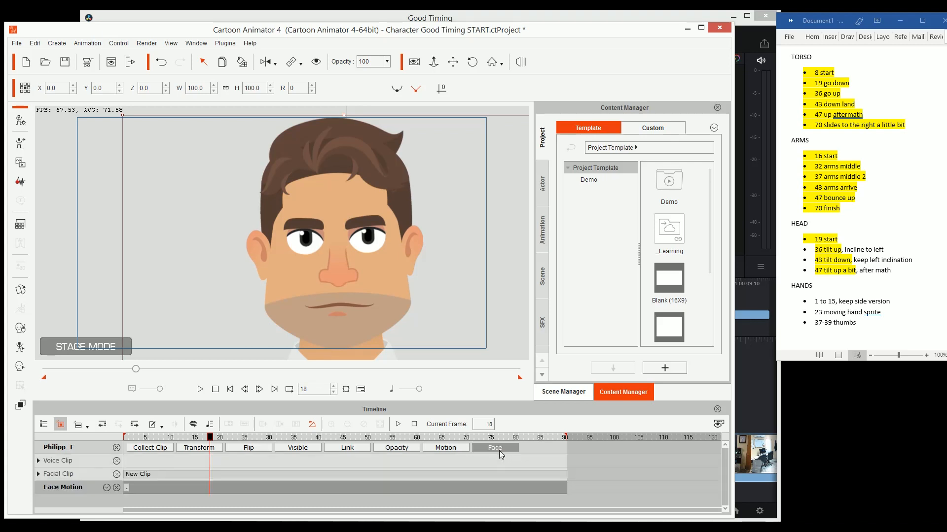
pyautogui.click(107, 487)
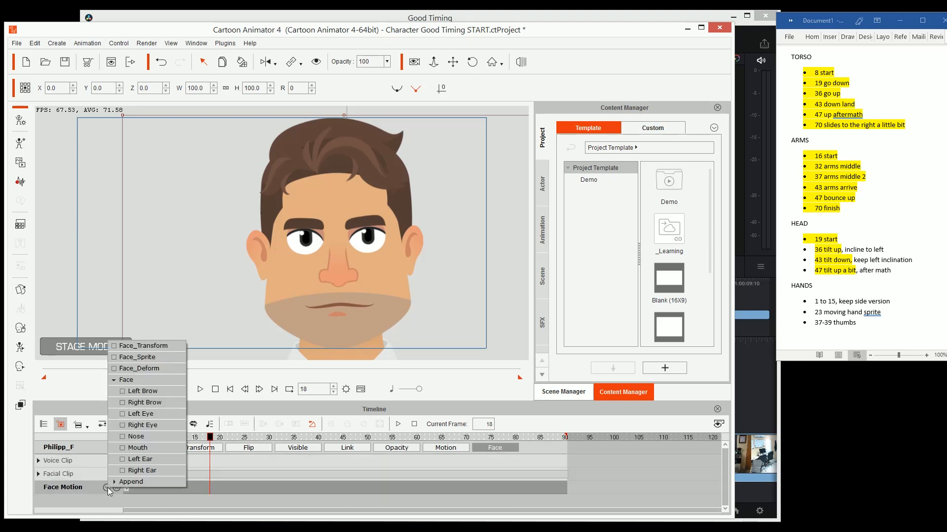
pyautogui.click(138, 392)
pyautogui.click(138, 403)
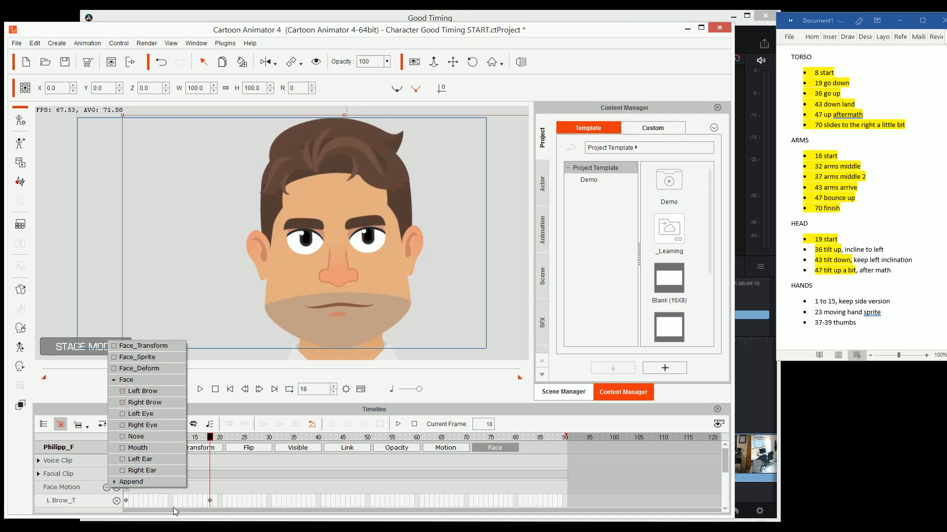
pyautogui.click(213, 477)
# - Copy the L Brow_T key from frame 1 to frame 10 so the left eyebrow moves from there
pyautogui.moveTo(142, 437); pyautogui.dragTo(170, 455)
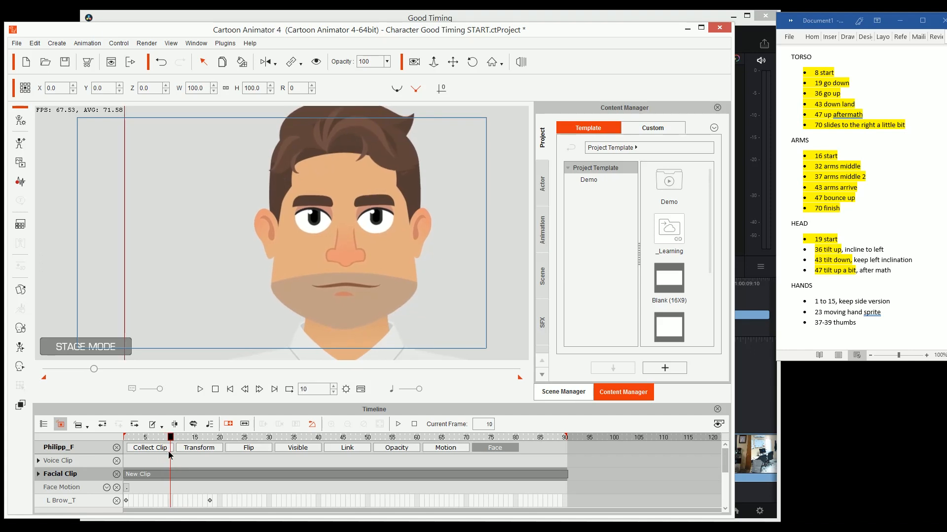
pyautogui.click(126, 501)
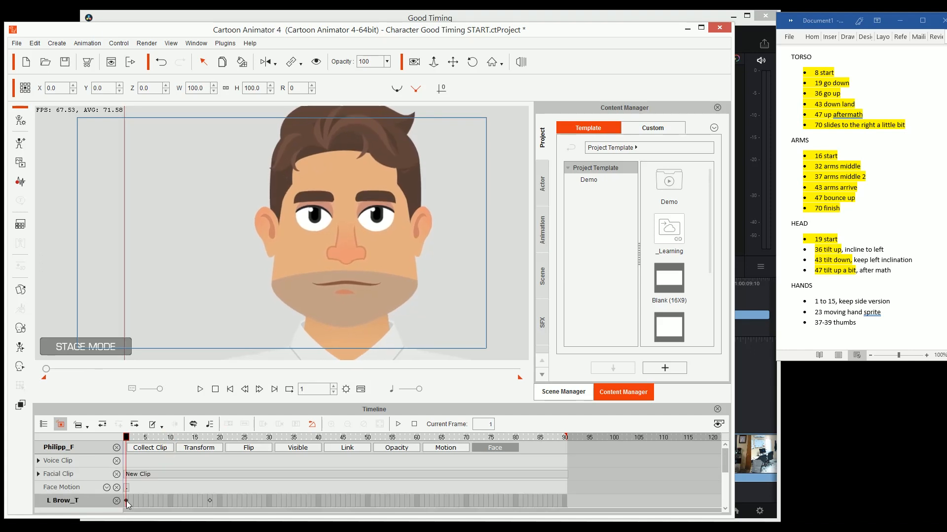
pyautogui.hotkey('ctrl', 'c')
pyautogui.click(170, 501)
pyautogui.hotkey('ctrl', 'v')
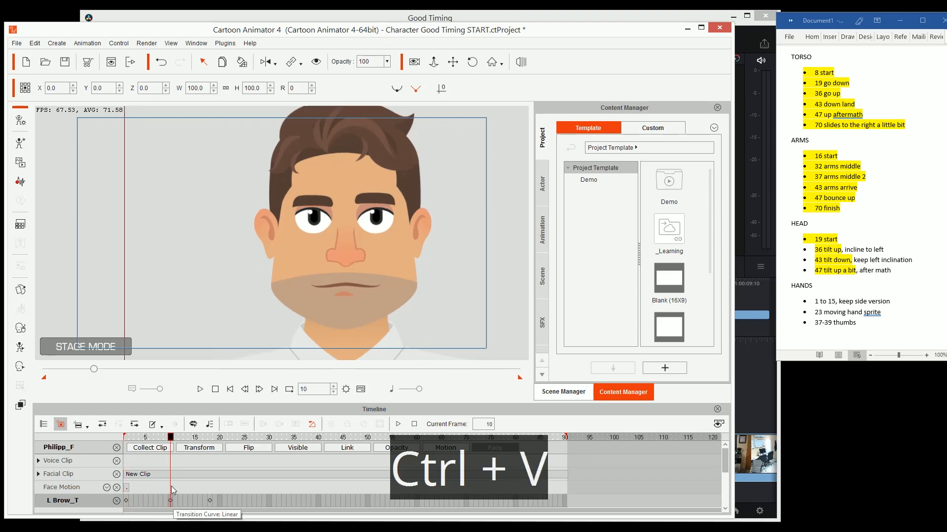
# - Copy the R Brow_T key from frame 1 to frame 10 too
pyautogui.scroll(-4, 178, 488)
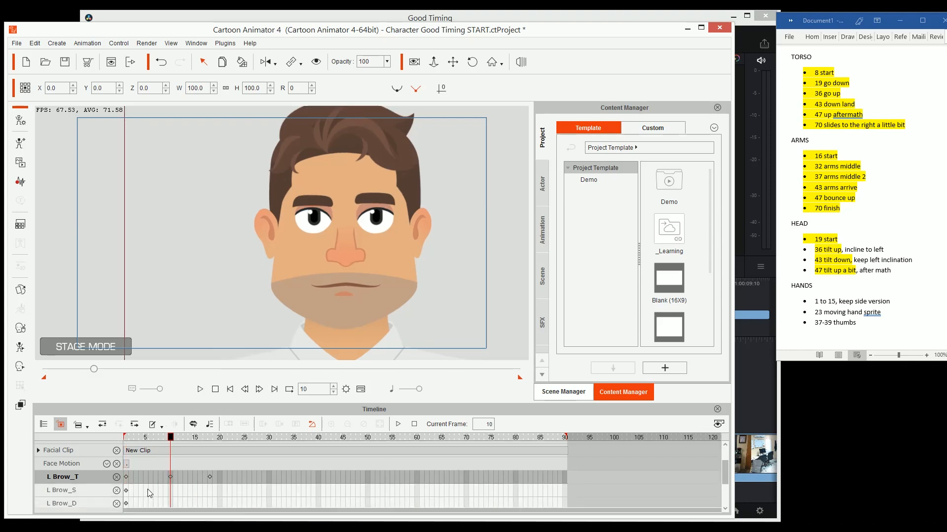
pyautogui.click(126, 493)
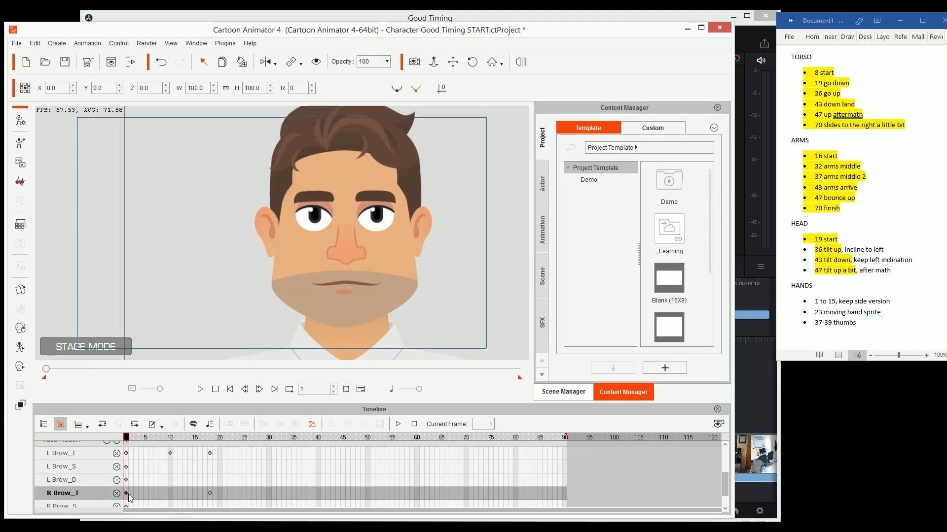
pyautogui.hotkey('ctrl', 'c')
pyautogui.click(171, 493)
pyautogui.hotkey('ctrl', 'v')
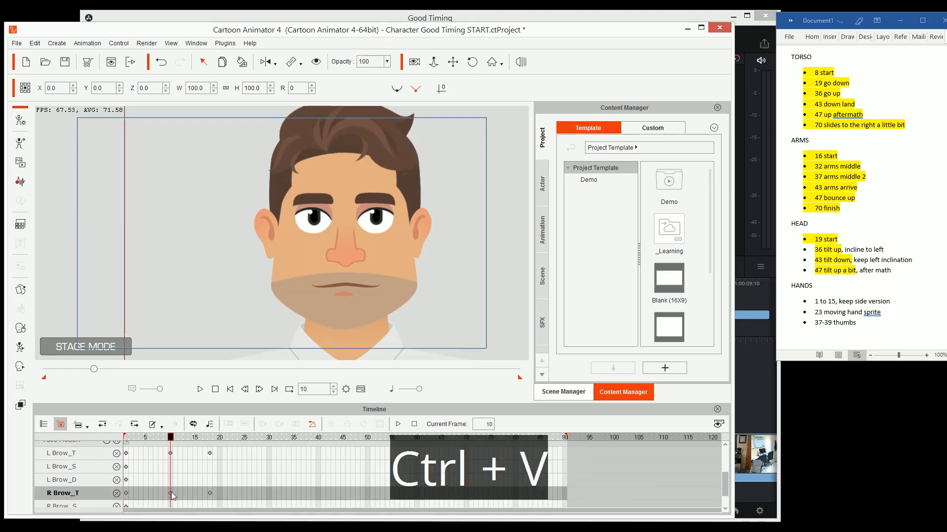
# - Hide the sprite and deform tracks of both eyebrows, keeping only L Brow_T and R Brow_T
pyautogui.click(117, 467)
pyautogui.click(117, 472)
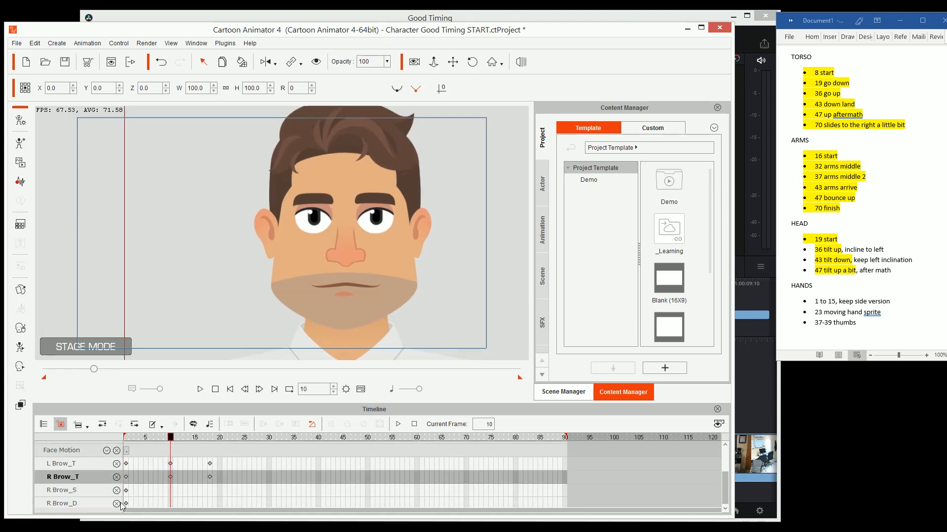
pyautogui.click(116, 490)
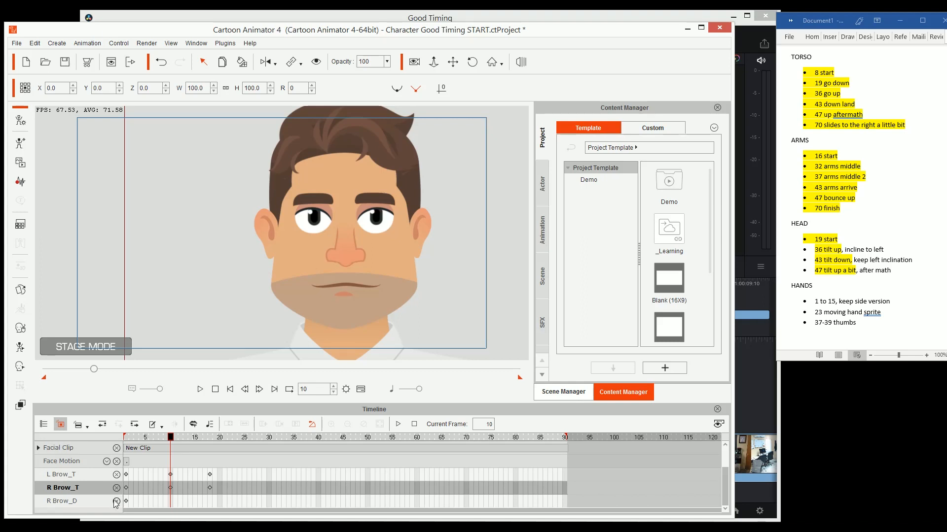
pyautogui.click(116, 501)
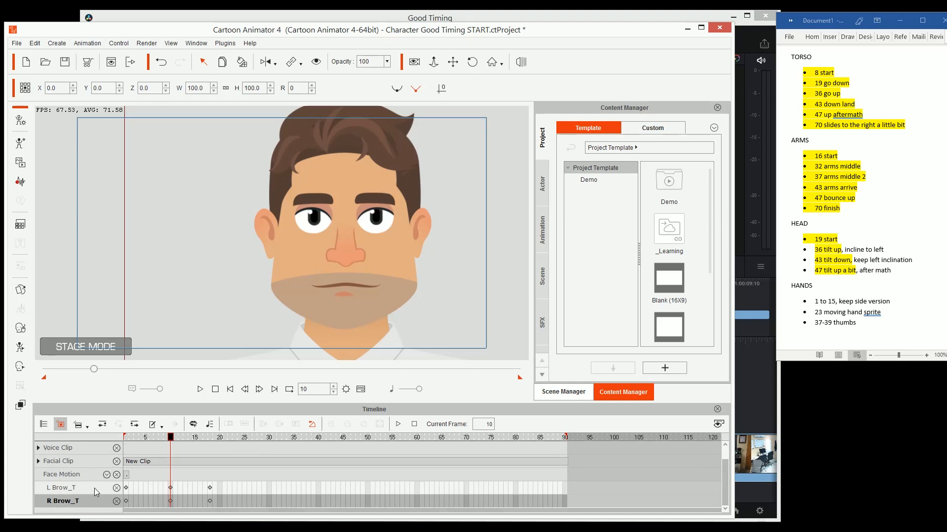
# - At frame 34, open the Face Key Editor and raise both eyebrows to key their upward position
pyautogui.moveTo(146, 441); pyautogui.dragTo(297, 465)
pyautogui.press('Left')
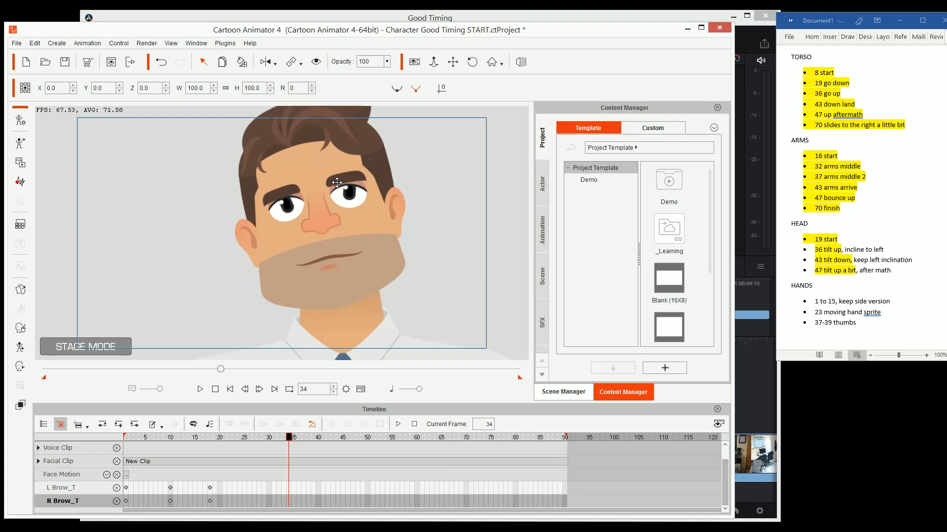
pyautogui.hotkey('ctrl', 'k')
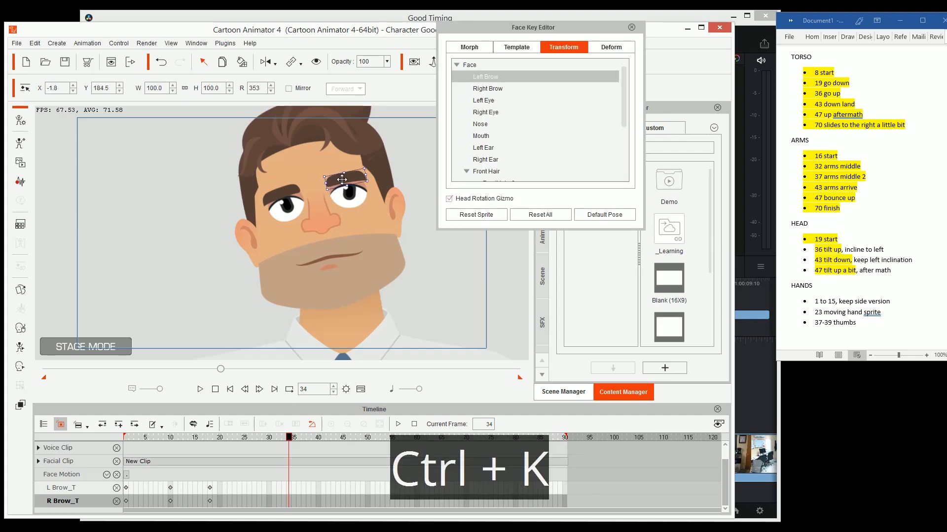
pyautogui.moveTo(352, 177); pyautogui.dragTo(368, 166)
pyautogui.hotkey('ctrl', 'z')
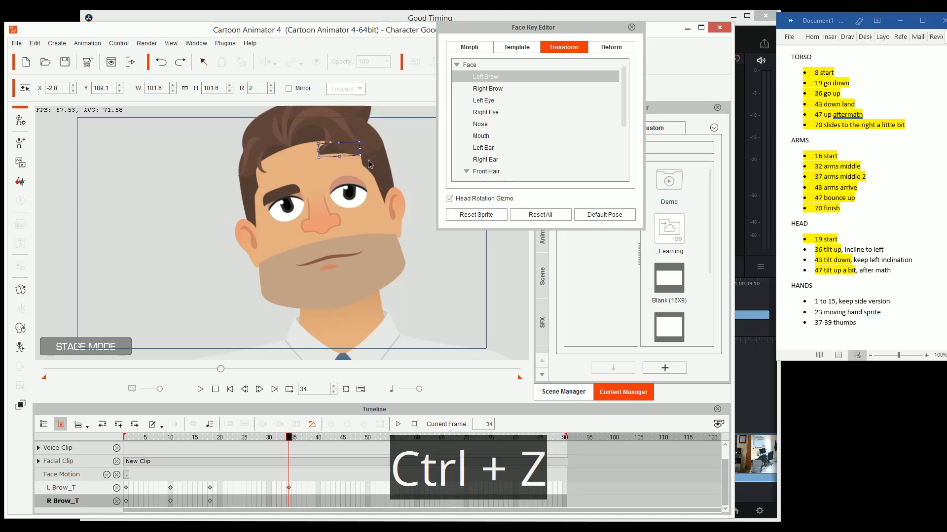
pyautogui.click(285, 194)
pyautogui.moveTo(286, 193); pyautogui.dragTo(287, 187)
# - At frame 43, lower the right eyebrow and rotate it to 10, and tilt and reposition the left eyebrow
pyautogui.moveTo(207, 438); pyautogui.dragTo(334, 454)
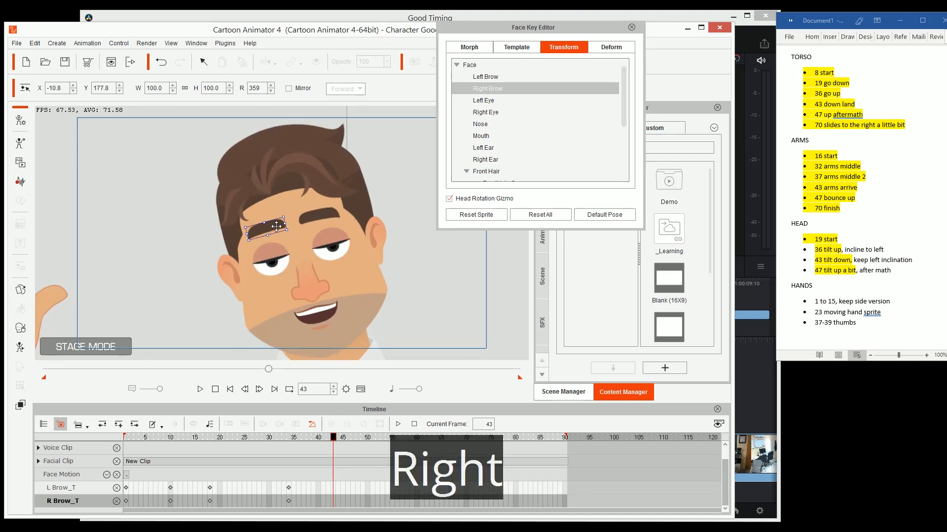
pyautogui.moveTo(274, 228); pyautogui.dragTo(275, 242)
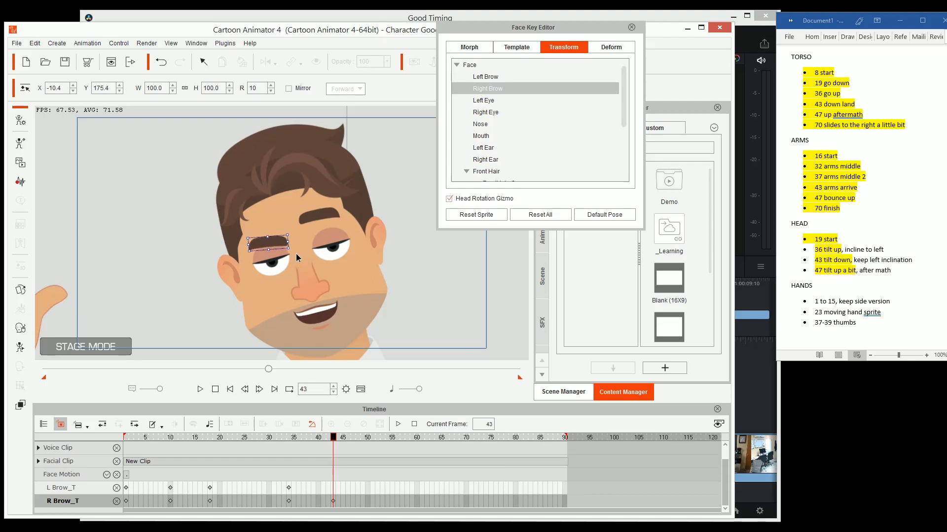
pyautogui.click(320, 216)
pyautogui.moveTo(341, 208); pyautogui.dragTo(336, 199)
pyautogui.moveTo(320, 216); pyautogui.dragTo(326, 227)
pyautogui.click(268, 243)
pyautogui.moveTo(268, 243); pyautogui.dragTo(269, 243)
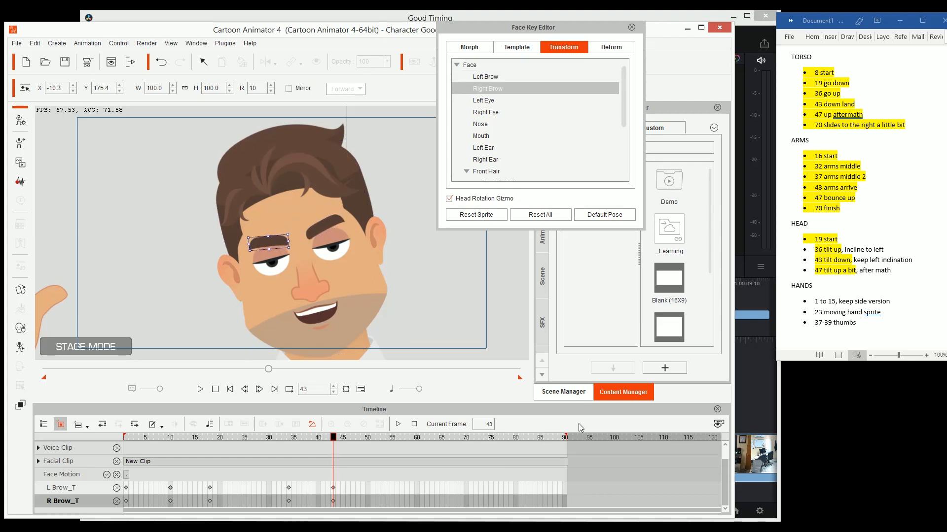
# - At frame 80, adjust the right eyebrow, raise and level the left eyebrow, and play the animation
pyautogui.moveTo(333, 438); pyautogui.dragTo(517, 421)
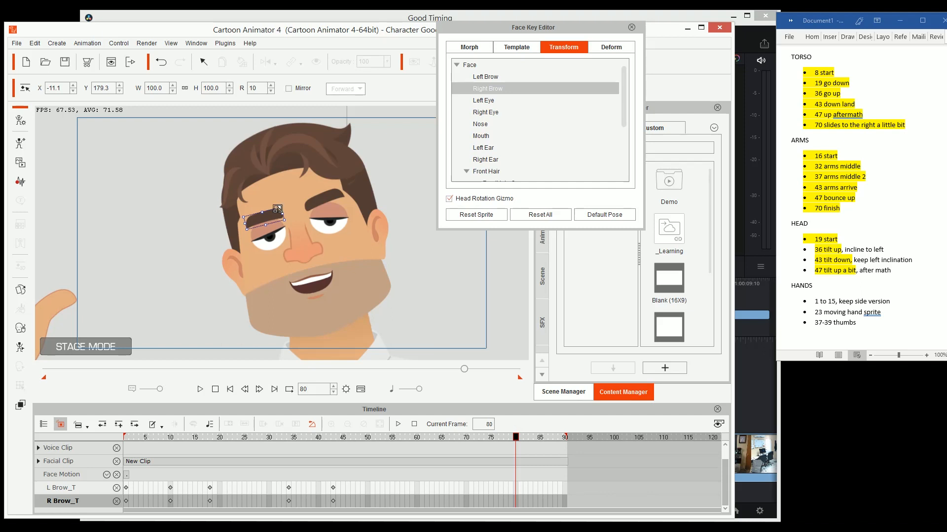
pyautogui.moveTo(289, 209); pyautogui.dragTo(265, 211)
pyautogui.click(326, 199)
pyautogui.moveTo(349, 203); pyautogui.dragTo(330, 184)
pyautogui.click(268, 215)
pyautogui.press('space')
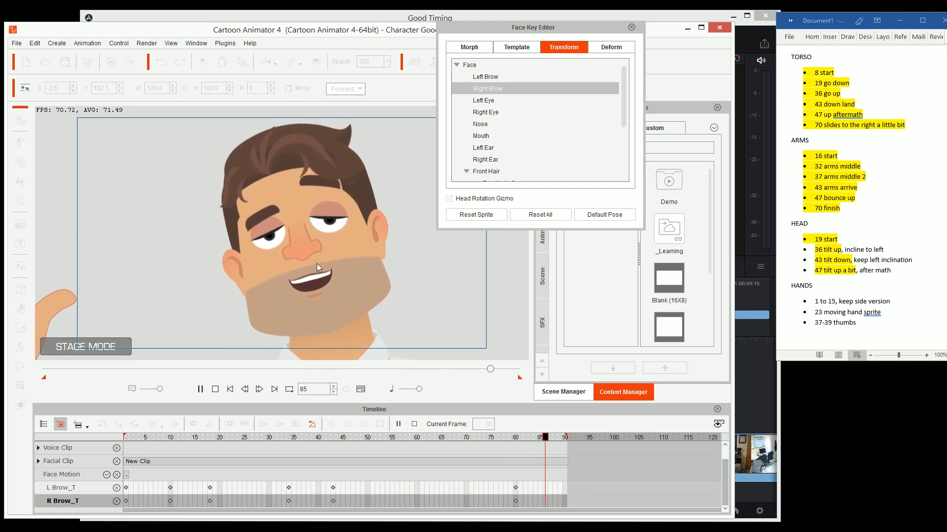
# - Apply the Smooth transition curve to the L Brow_T keys at frames 1, 10, 18, 34 and 43
pyautogui.click(207, 437)
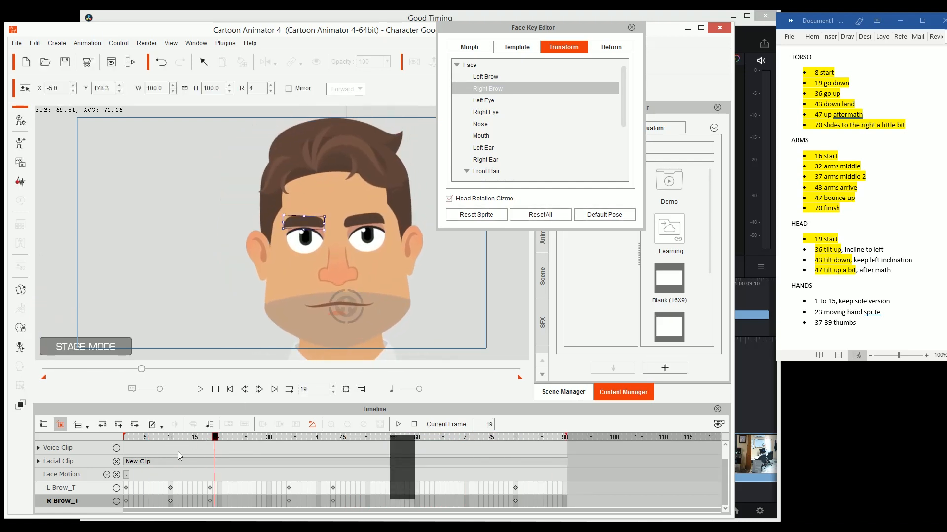
pyautogui.click(126, 488)
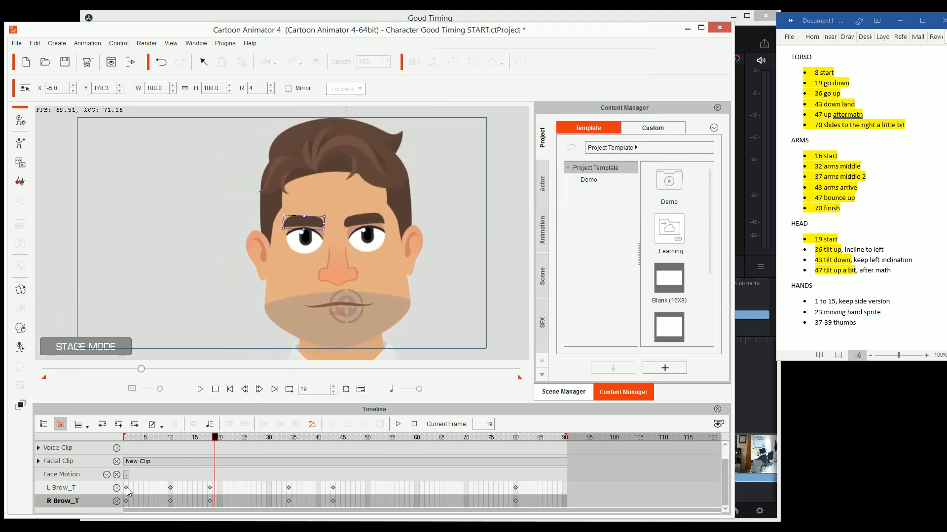
pyautogui.rightClick(126, 488)
pyautogui.click(176, 468)
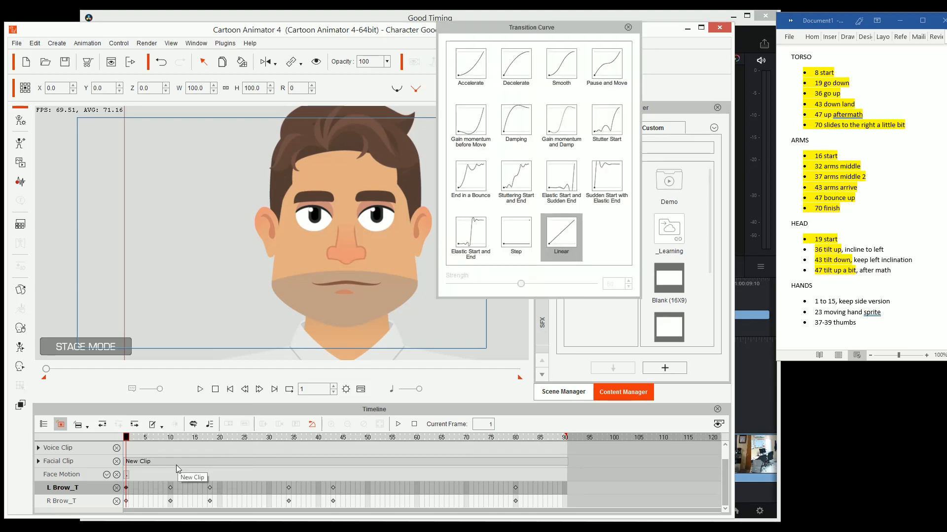
pyautogui.click(558, 69)
pyautogui.click(170, 488)
pyautogui.click(561, 65)
pyautogui.click(210, 489)
pyautogui.click(561, 64)
pyautogui.click(289, 488)
pyautogui.click(561, 65)
pyautogui.click(333, 488)
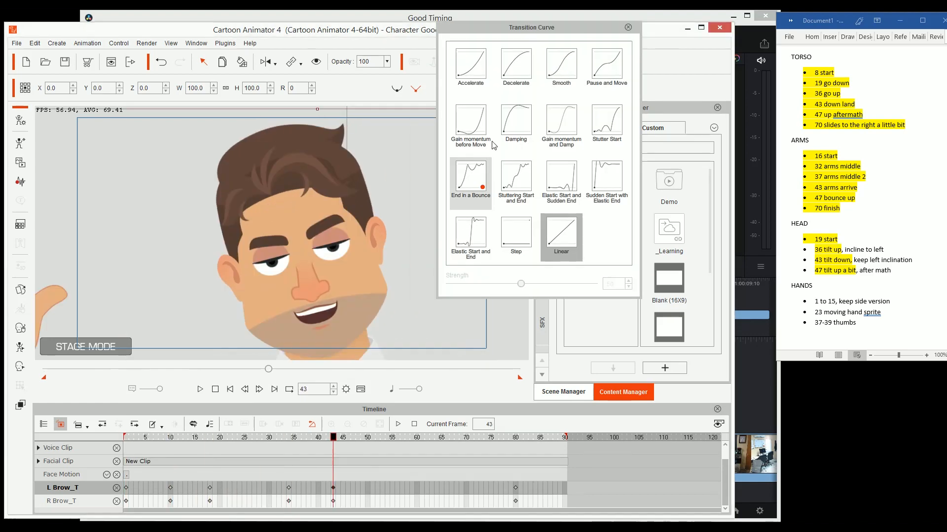
pyautogui.click(562, 64)
pyautogui.click(627, 27)
# - Apply the Smooth transition curve to the R Brow_T keys as well
pyautogui.rightClick(126, 501)
pyautogui.click(170, 483)
pyautogui.click(210, 501)
pyautogui.click(562, 64)
pyautogui.click(516, 502)
pyautogui.click(628, 27)
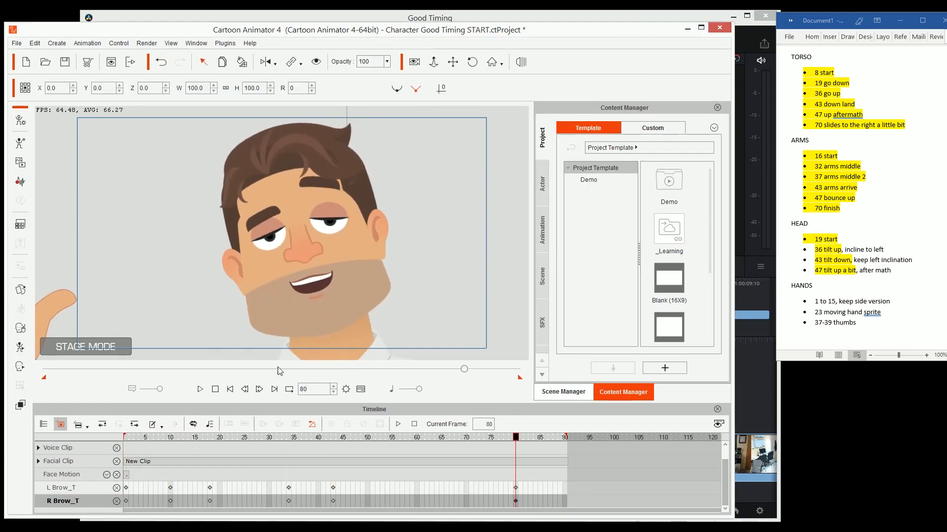
# - Play the animation from the start to check the eyebrow movement, first close up and then with the upper body in view
pyautogui.click(234, 387)
pyautogui.press('space')
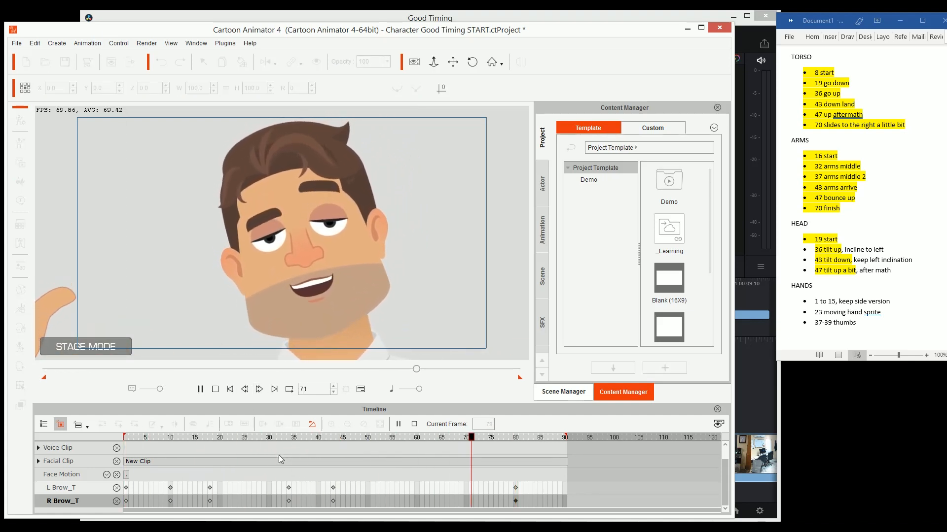
pyautogui.click(230, 390)
pyautogui.press('space')
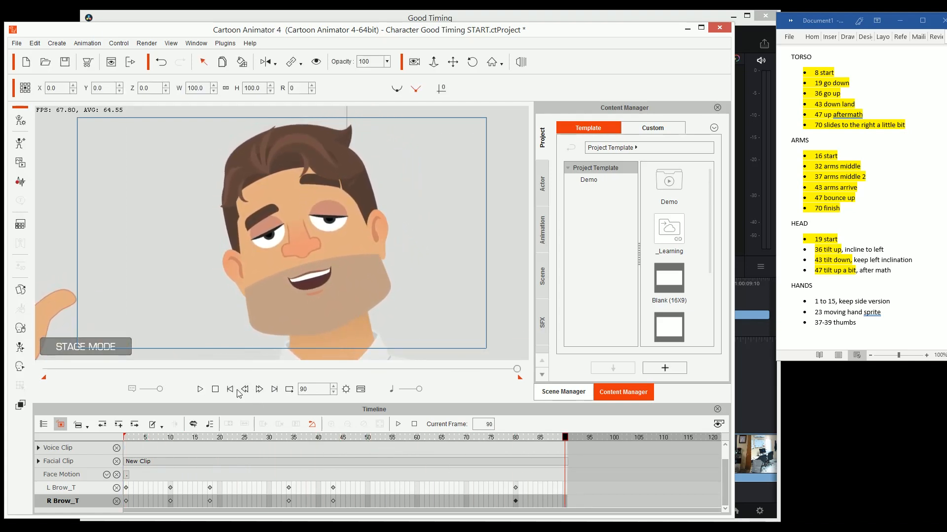
pyautogui.moveTo(345, 148); pyautogui.dragTo(298, 266)
pyautogui.press('space')
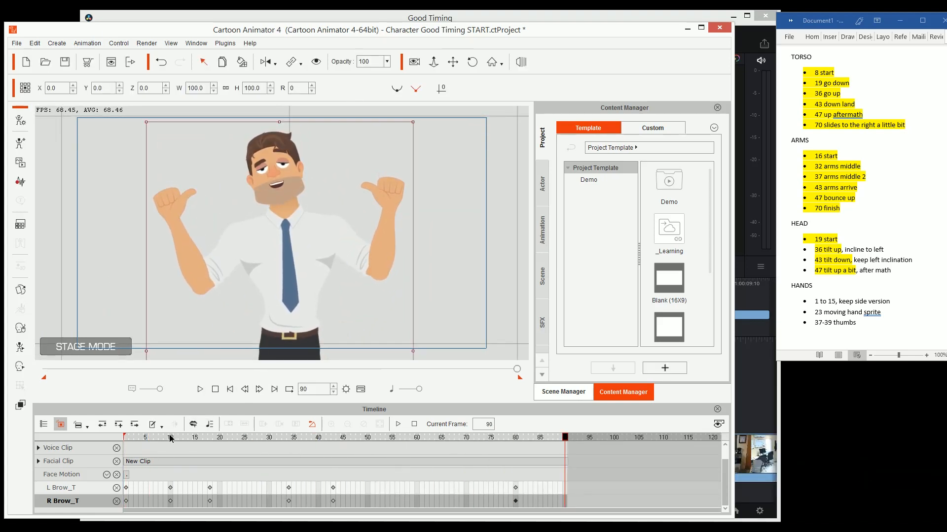
pyautogui.press('space')
# - Open the 2D Motion Key Editor at frame 18, replace the Face tracks with the Motion tracks, and select the torso bone
pyautogui.moveTo(194, 438); pyautogui.dragTo(262, 455)
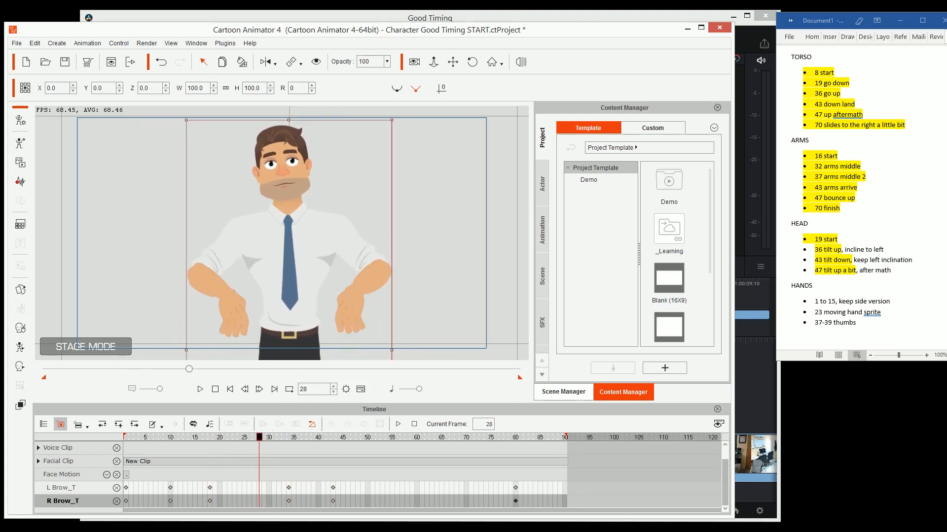
pyautogui.moveTo(261, 454); pyautogui.dragTo(210, 451)
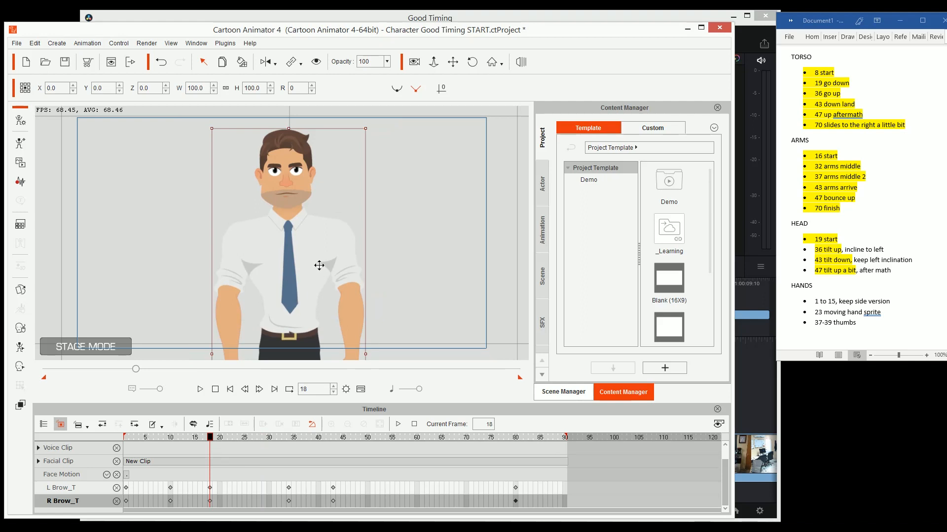
pyautogui.press('k')
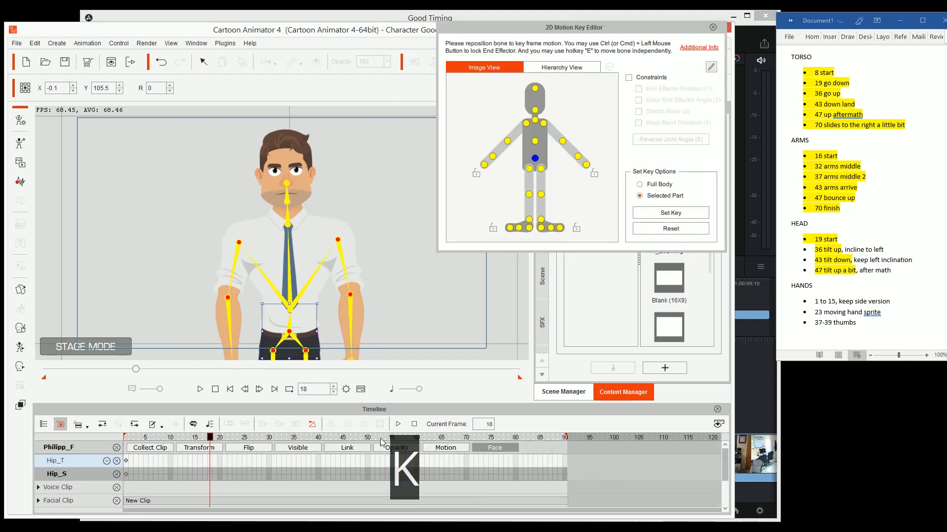
pyautogui.click(504, 449)
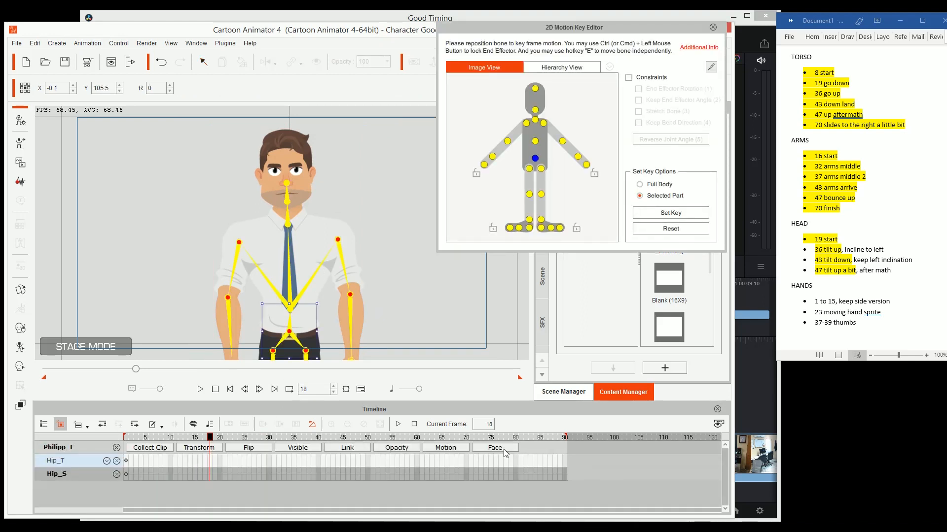
pyautogui.click(463, 449)
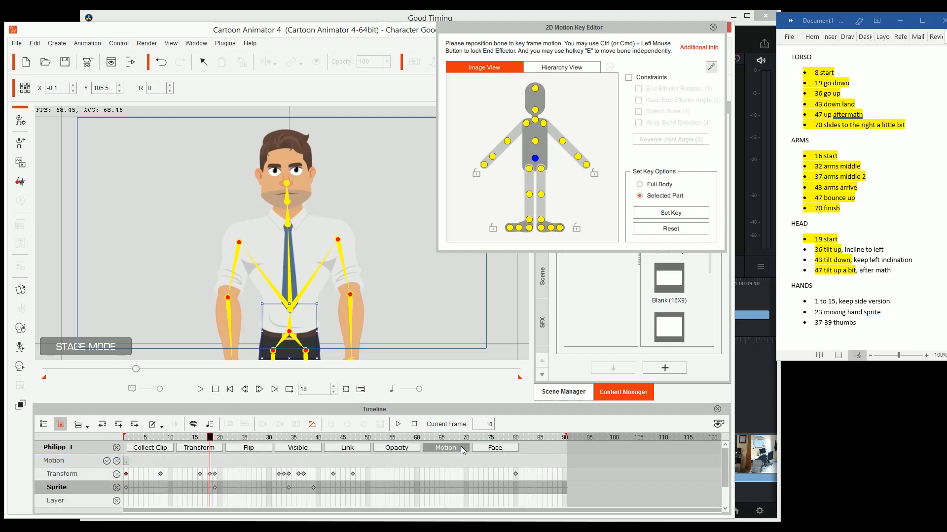
pyautogui.click(310, 269)
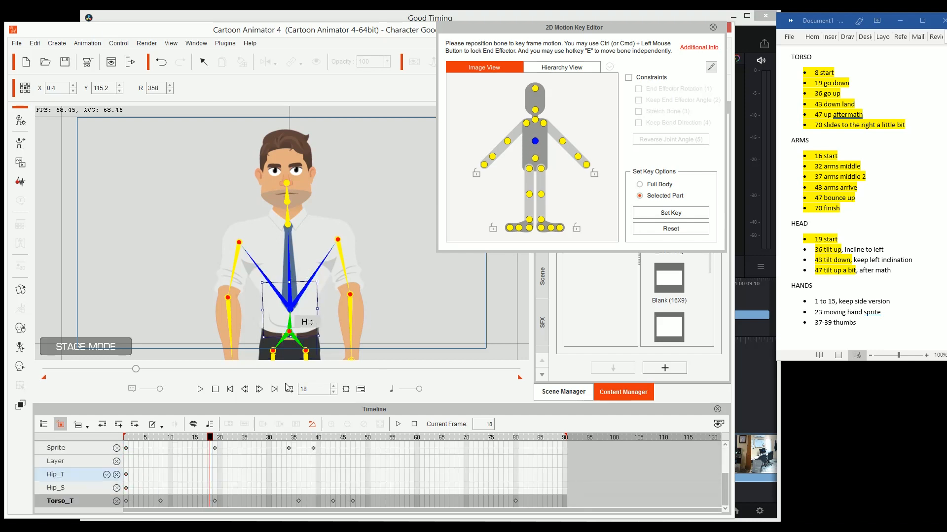
# - Exaggerate the torso motion by raising the torso slightly at its frame 36 key and lowering it at frame 43
pyautogui.click(215, 501)
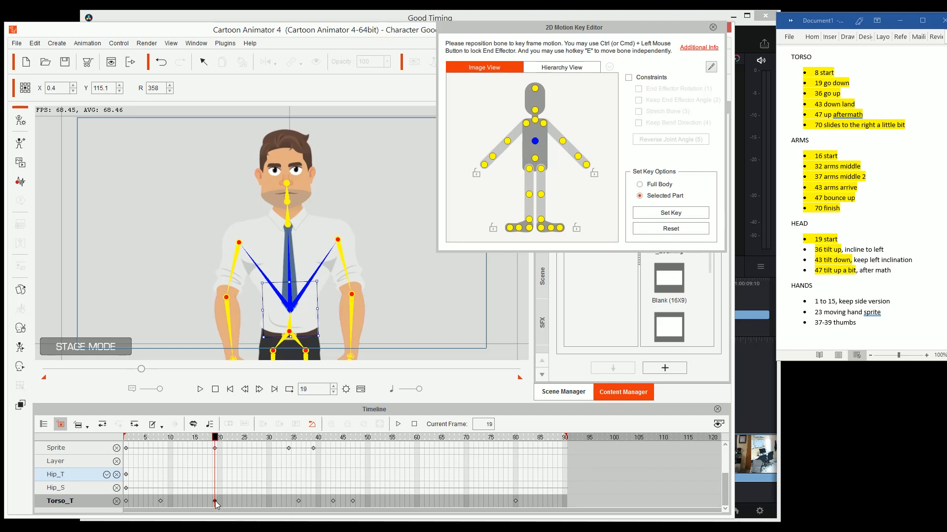
pyautogui.click(299, 501)
pyautogui.moveTo(290, 292); pyautogui.dragTo(289, 289)
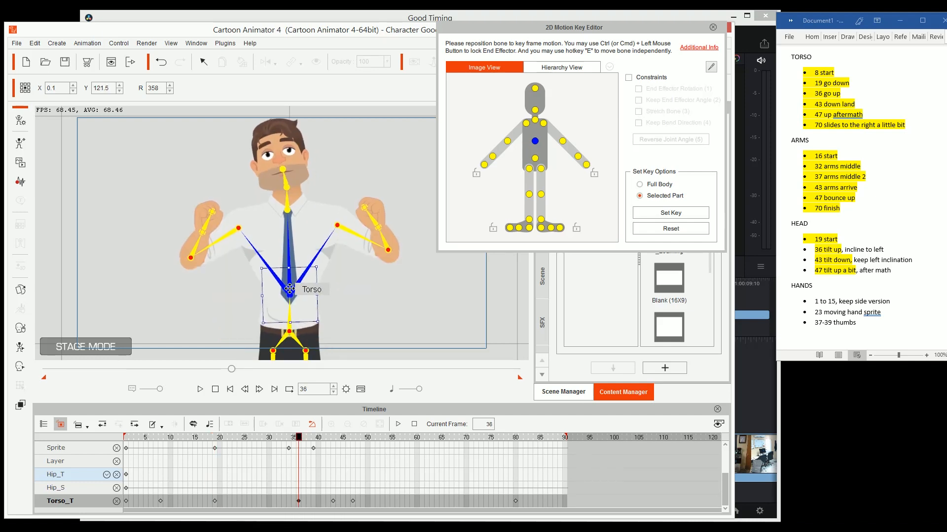
pyautogui.click(333, 500)
pyautogui.moveTo(292, 305); pyautogui.dragTo(292, 311)
# - Play the animation from the start, close the 2D Motion Key Editor, and review the full-body movement again up to frame 70
pyautogui.press('space')
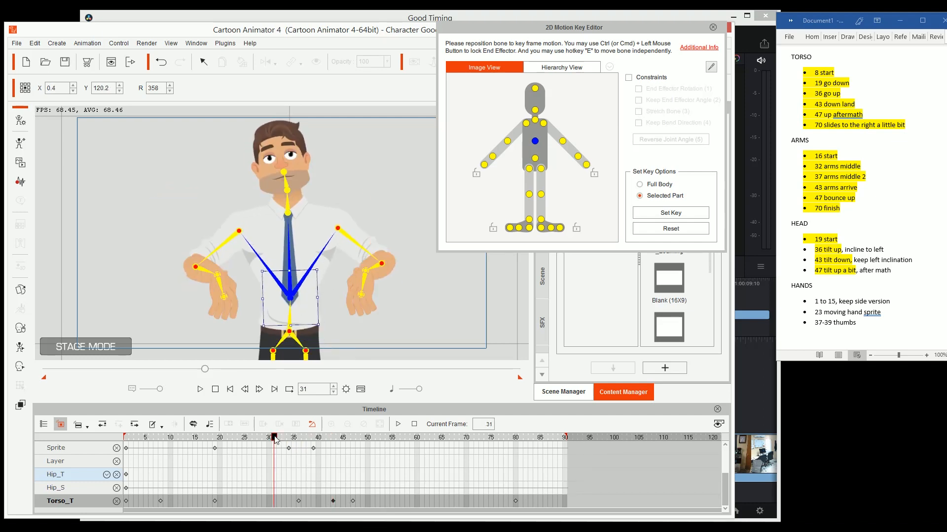
pyautogui.press('space')
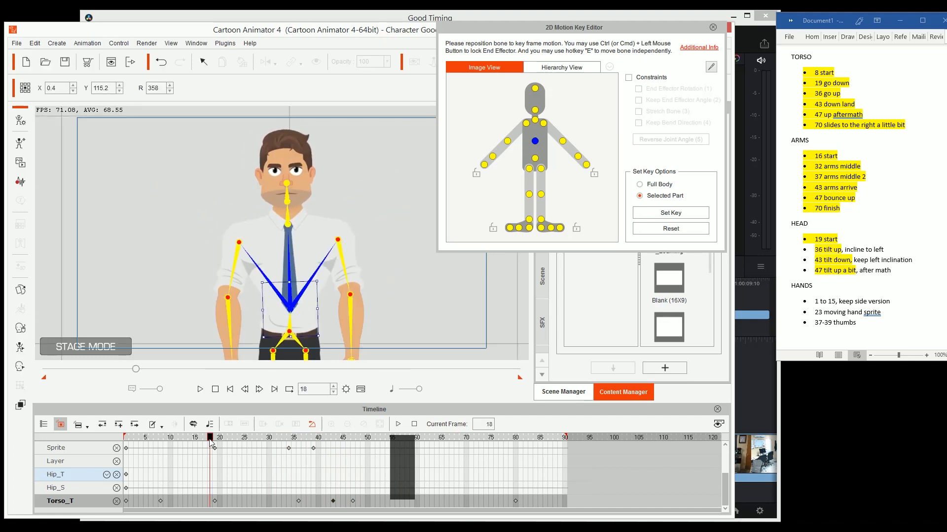
pyautogui.click(215, 390)
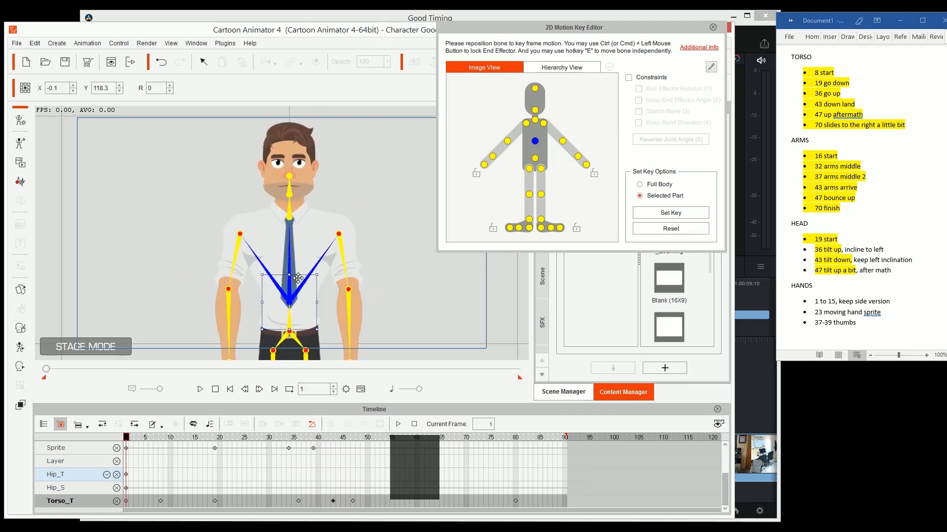
pyautogui.press('space')
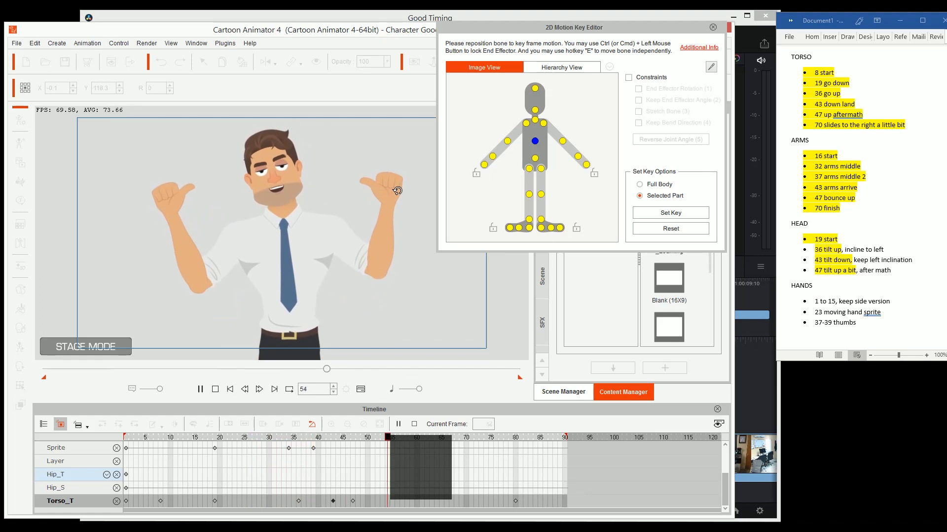
pyautogui.click(713, 28)
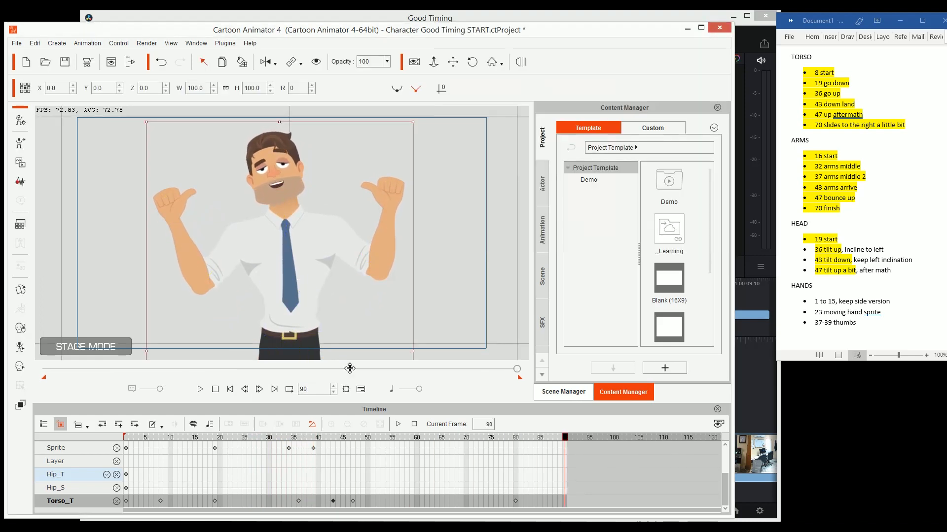
pyautogui.press('space')
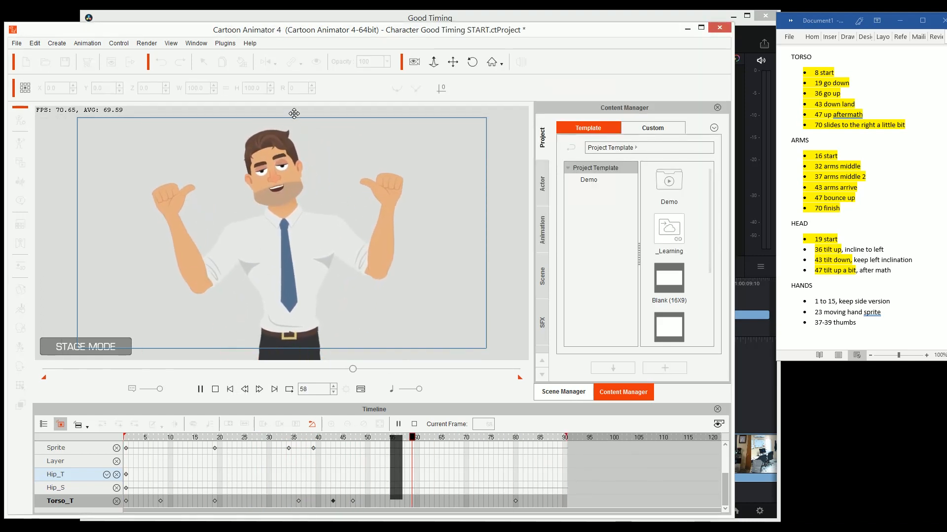
pyautogui.click(230, 389)
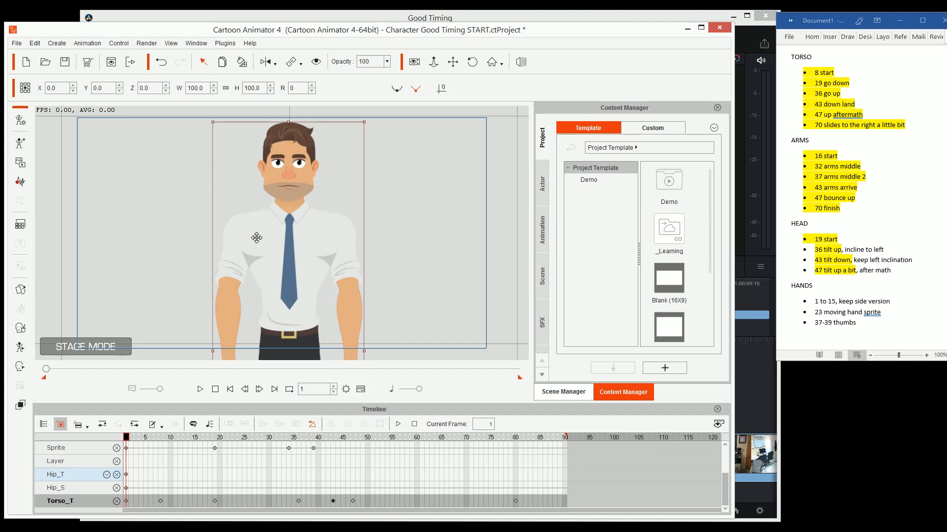
pyautogui.moveTo(154, 442); pyautogui.dragTo(466, 446)
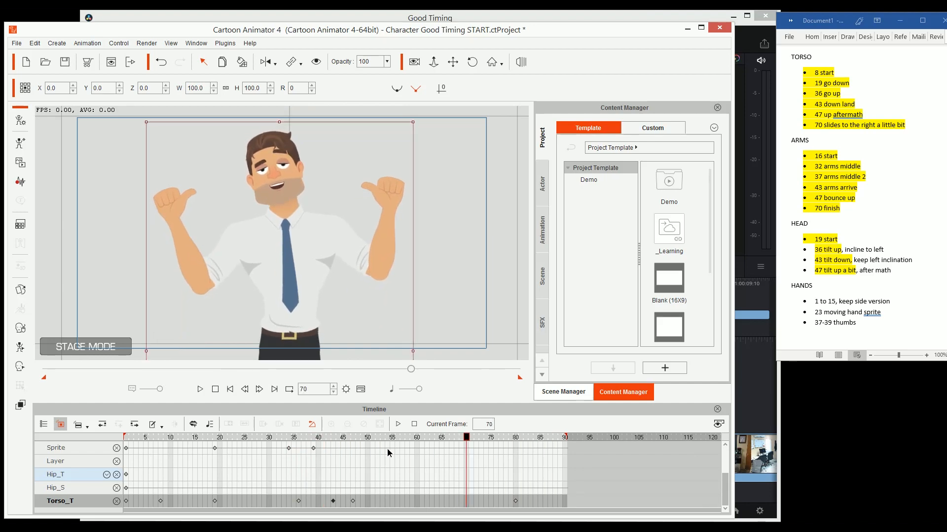
pyautogui.moveTo(389, 453); pyautogui.dragTo(408, 458)
# - Switch to DaVinci Resolve and examine the arm and hand positions in the reference footage, marking one hand with the drawing tools
pyautogui.click(748, 411)
pyautogui.press('Right')
pyautogui.press('Right')
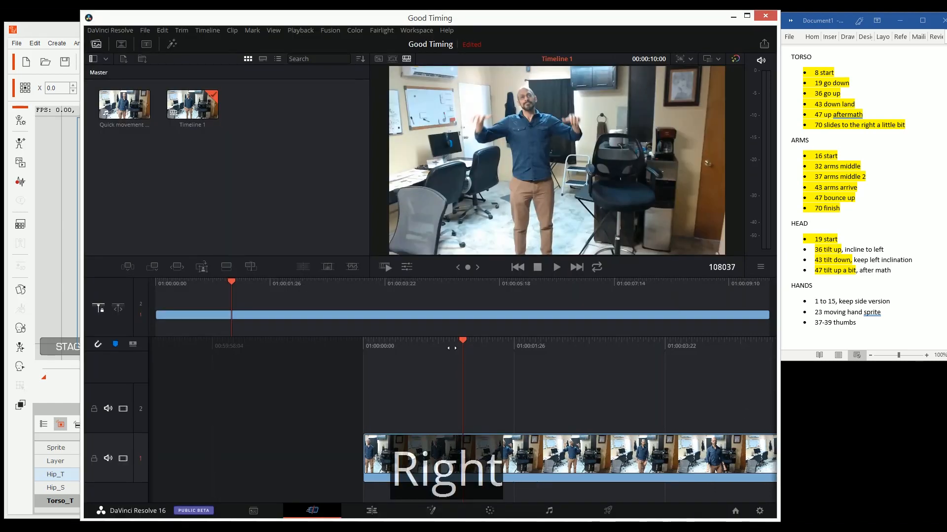
pyautogui.moveTo(468, 344)
pyautogui.mouseDown()
pyautogui.moveTo(417, 344)
pyautogui.moveTo(495, 340)
pyautogui.moveTo(482, 339)
pyautogui.mouseUp()
pyautogui.hotkey('ctrl', 'alt', 'd')
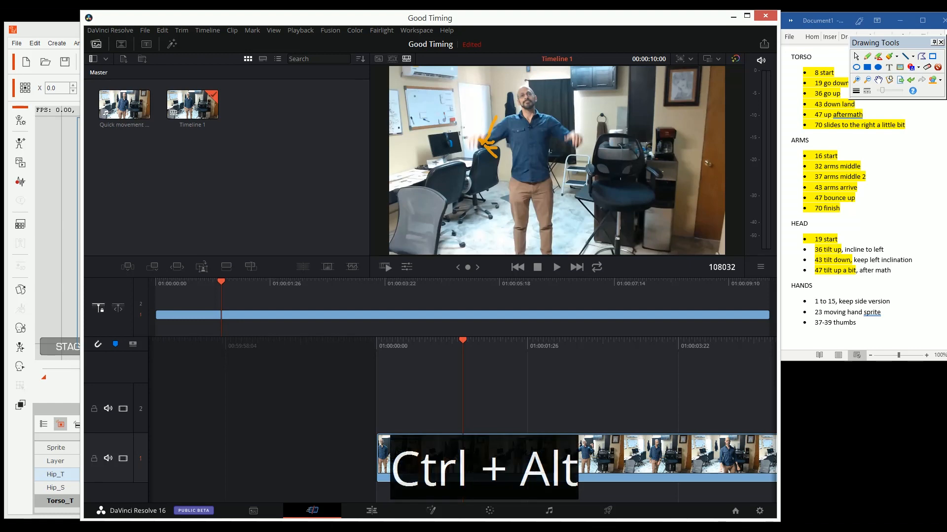
pyautogui.hotkey('ctrl', 'alt', 'd')
# - Return to Cartoon Animator, review the frames around 51, and play the animation from frame 1
pyautogui.click(60, 38)
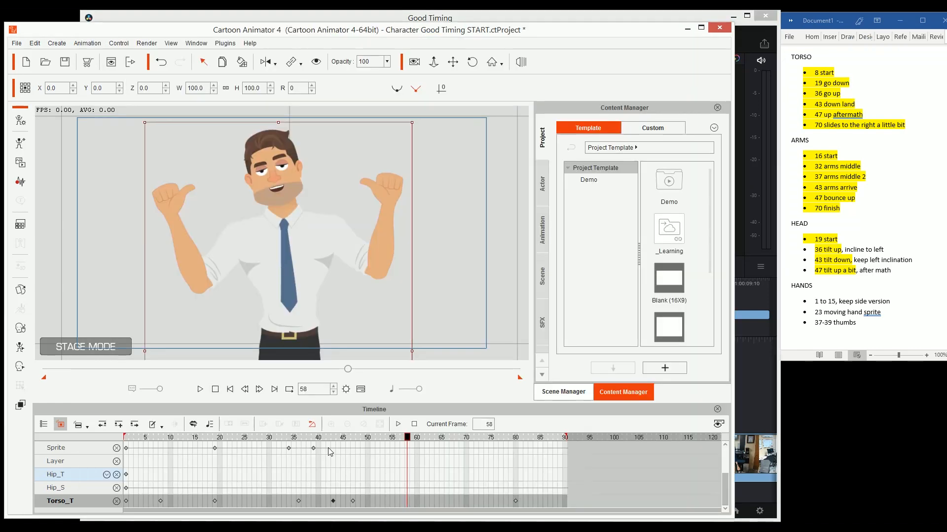
pyautogui.moveTo(391, 439); pyautogui.dragTo(373, 446)
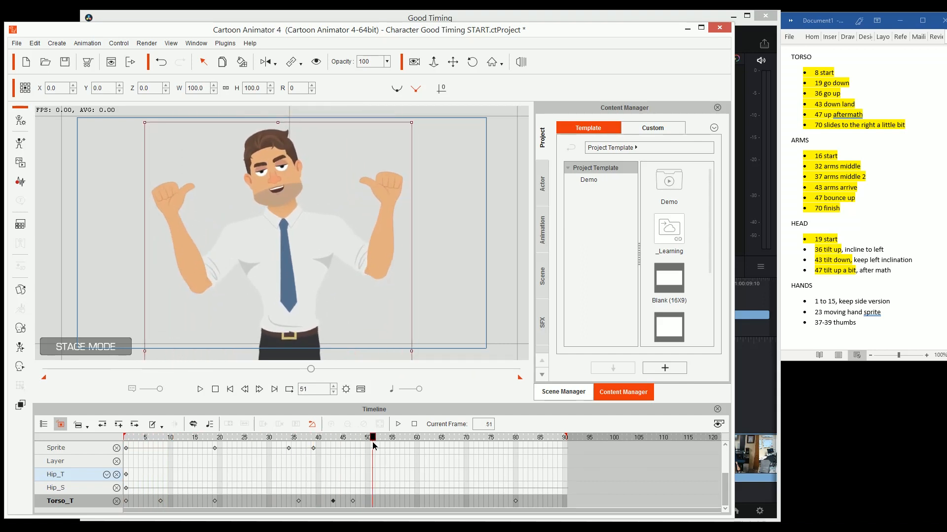
pyautogui.moveTo(373, 447); pyautogui.dragTo(87, 443)
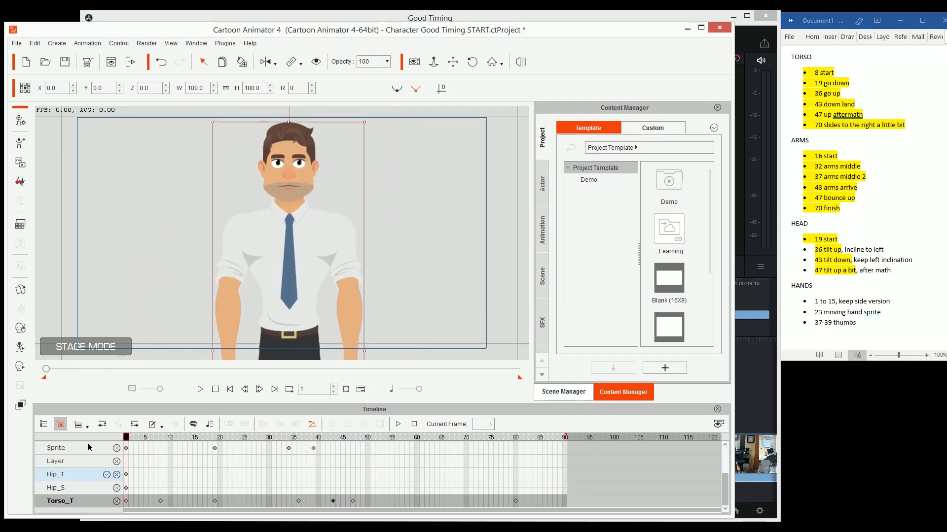
pyautogui.click(200, 390)
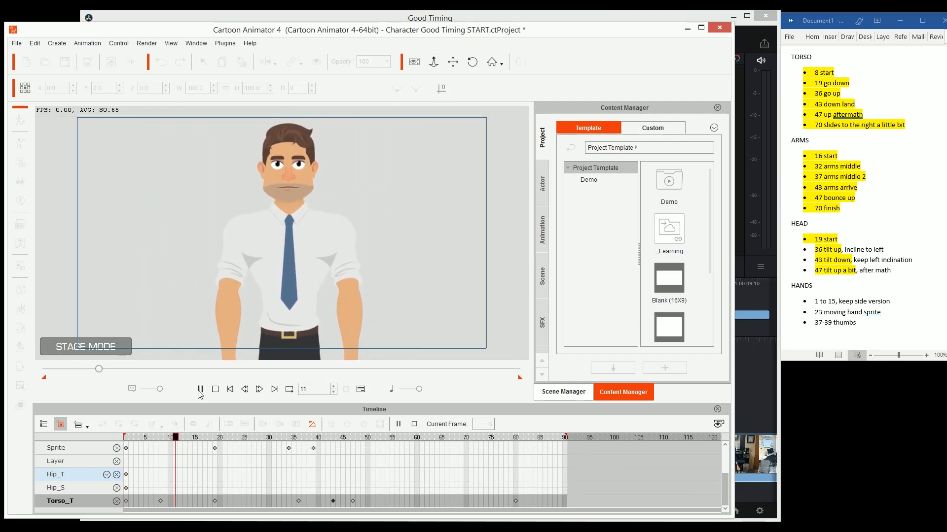